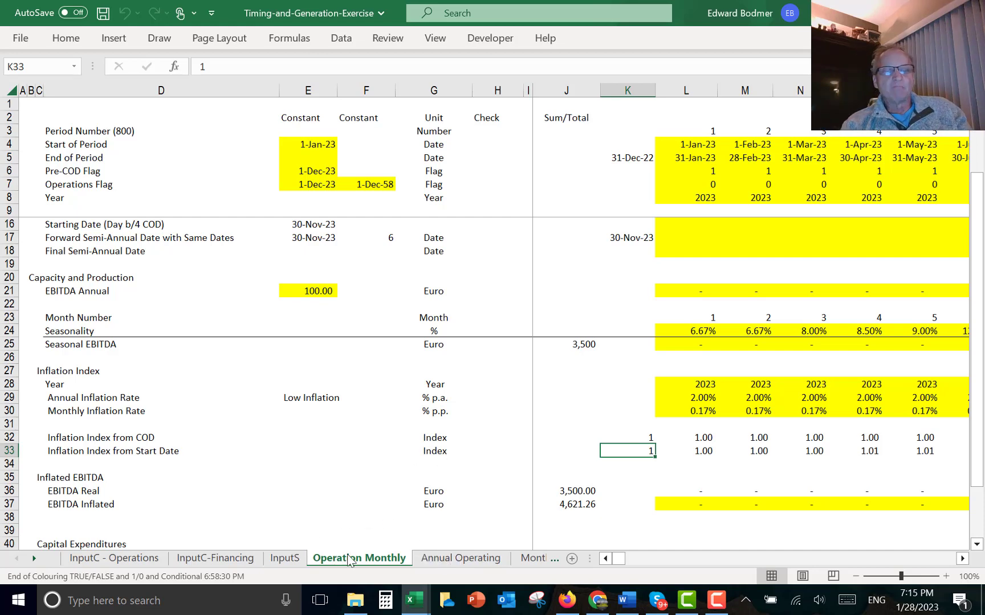
- Review the Annual Operating and Monthly Debt Schedule sheets, moving through the debt account and IRR rows
{"action": "left_click", "coordinate": [442, 559]}
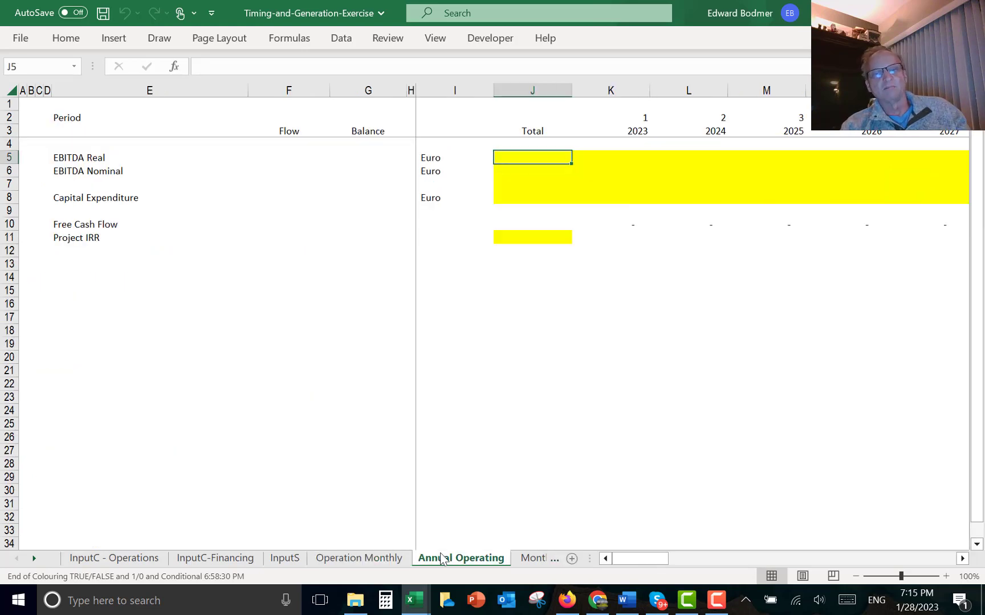
{"action": "left_click", "coordinate": [527, 561]}
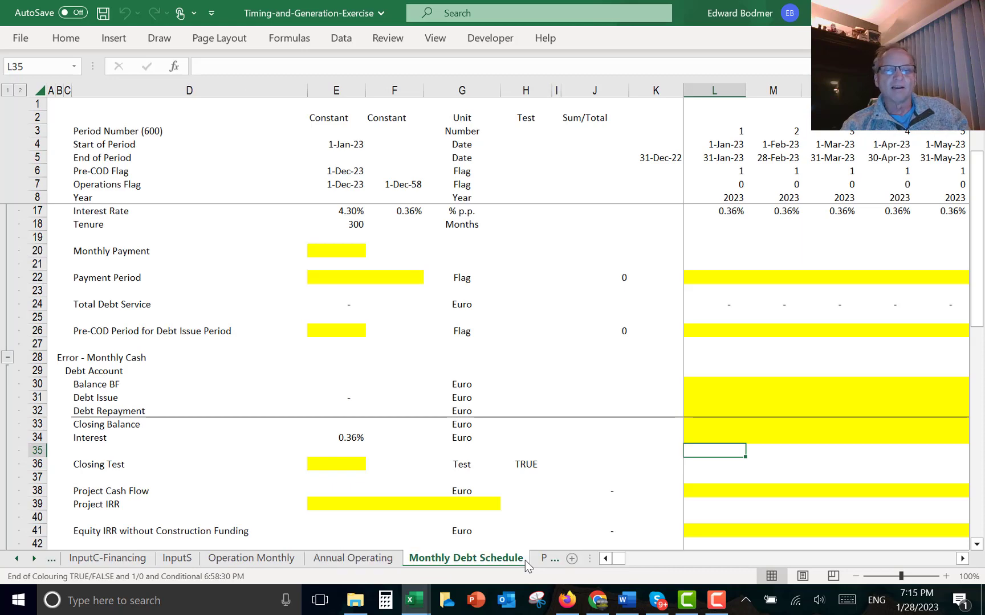
{"action": "left_click", "coordinate": [720, 330]}
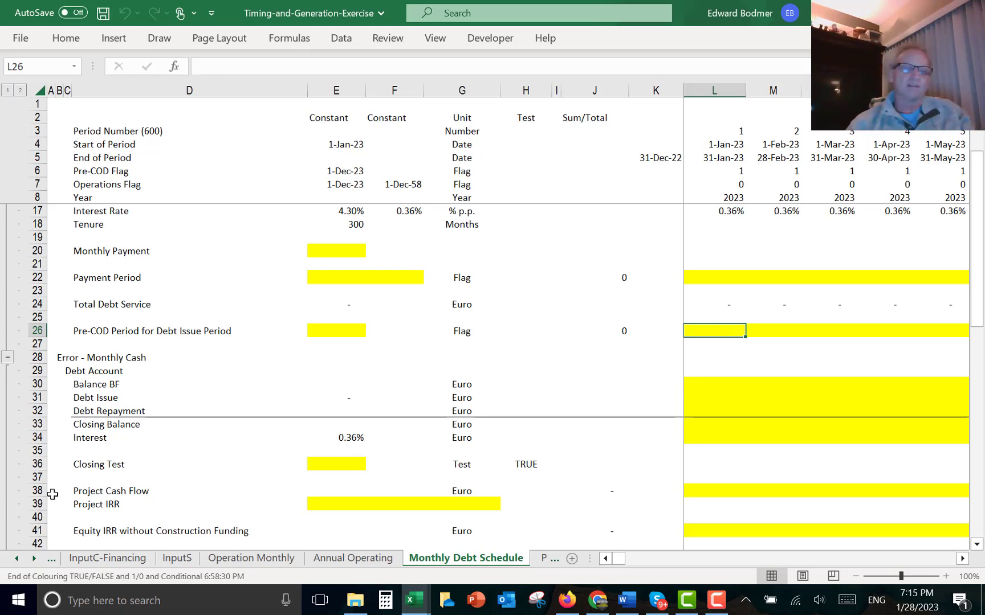
{"action": "left_click", "coordinate": [95, 488]}
{"action": "key", "text": "Down"}
{"action": "key", "text": "Down"}
{"action": "key", "text": "Down"}
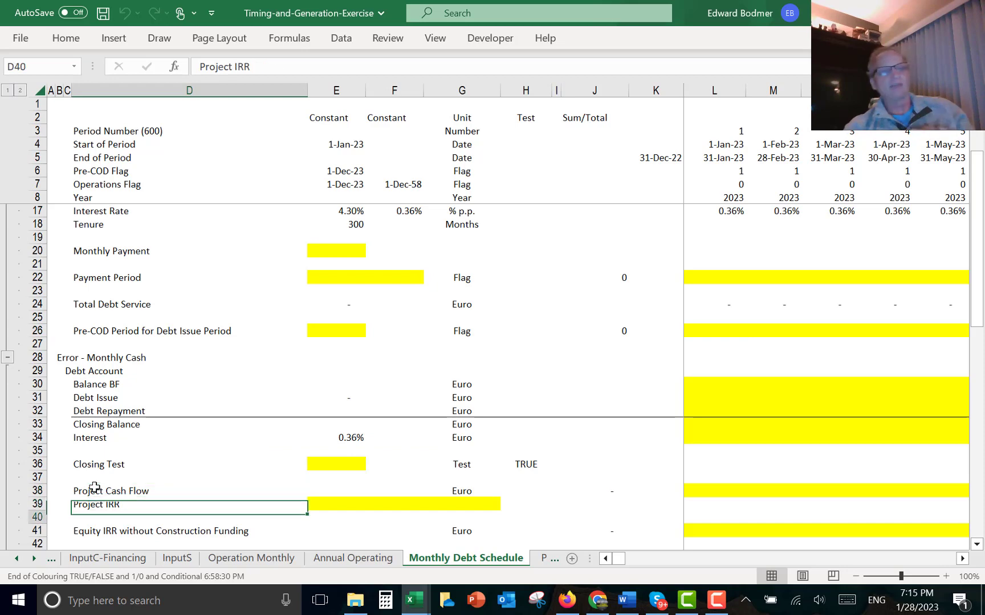
{"action": "key", "text": "Up"}
{"action": "key", "text": "Up"}
{"action": "key", "text": "Up"}
{"action": "key", "text": "Up"}
{"action": "key", "text": "Up"}
{"action": "key", "text": "Up"}
{"action": "key", "text": "Up"}
{"action": "key", "text": "Up"}
{"action": "key", "text": "Up"}
{"action": "key", "text": "Up"}
{"action": "key", "text": "Up"}
{"action": "key", "text": "Up"}
{"action": "key", "text": "Up"}
{"action": "key", "text": "Up"}
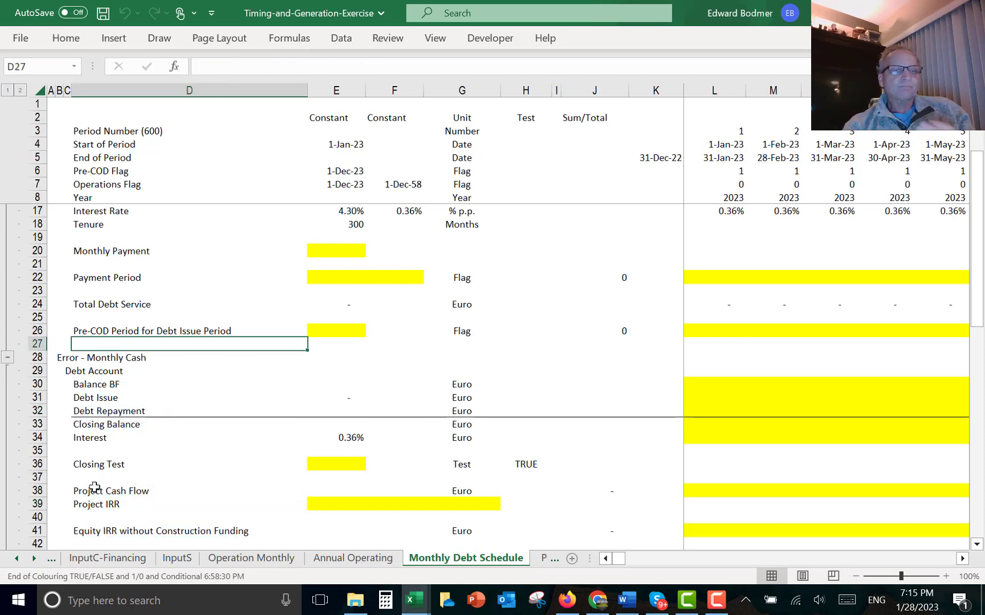
{"action": "key", "text": "Down"}
{"action": "key", "text": "Down"}
{"action": "key", "text": "Down"}
{"action": "key", "text": "Down"}
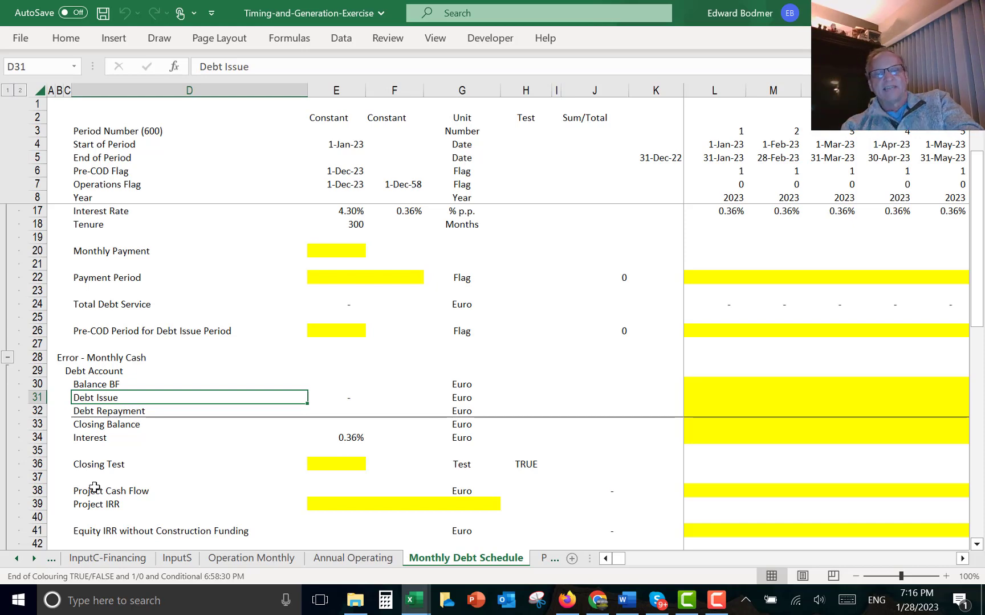
- Flip between the Monthly Debt Schedule and Project Finance Semi-Annual sheets, ending on the Annual Operating sheet
{"action": "key", "text": "ctrl+Page_Down"}
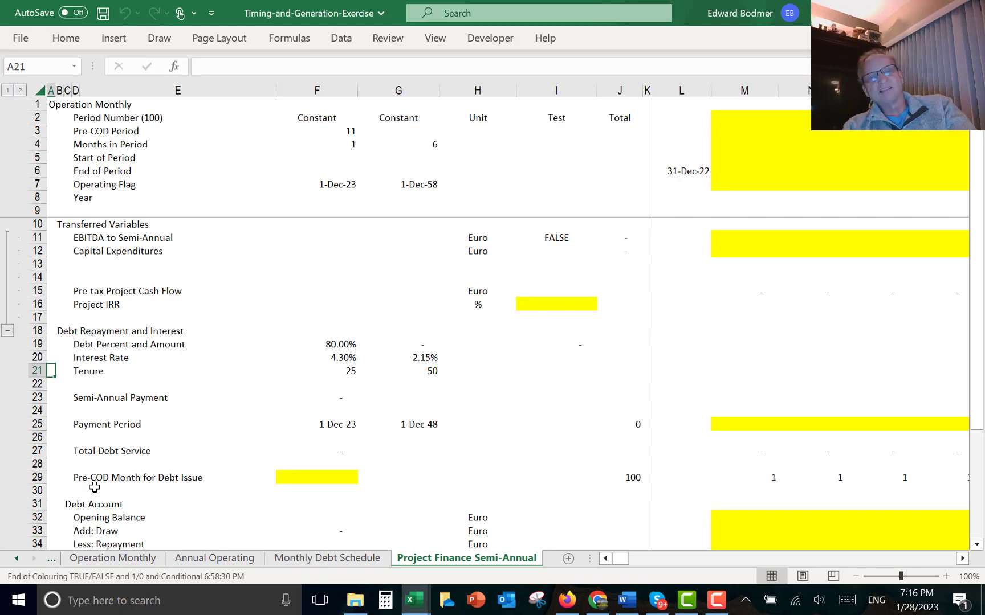
{"action": "key", "text": "ctrl+Page_Up"}
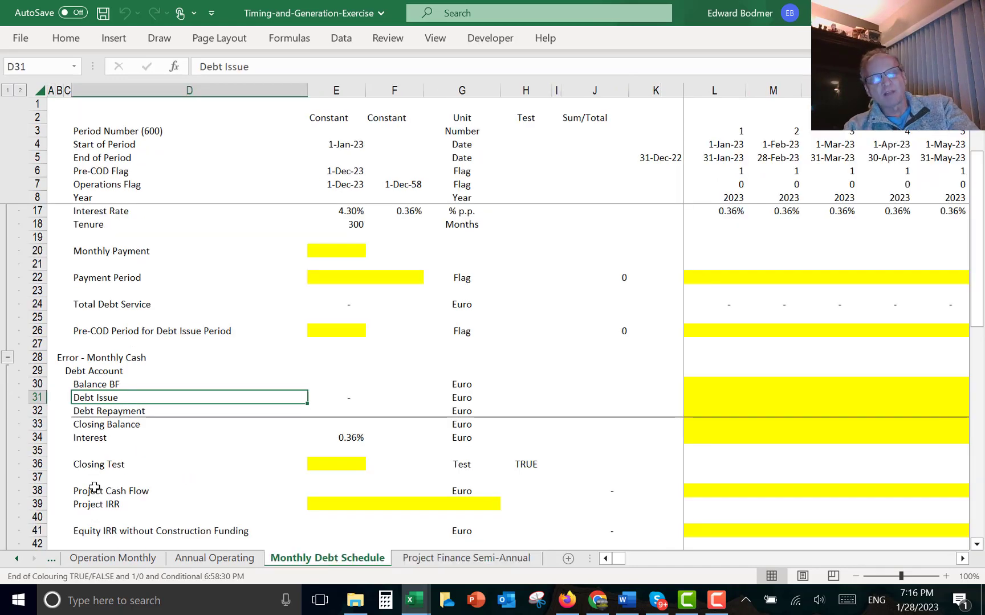
{"action": "key", "text": "ctrl+Page_Down"}
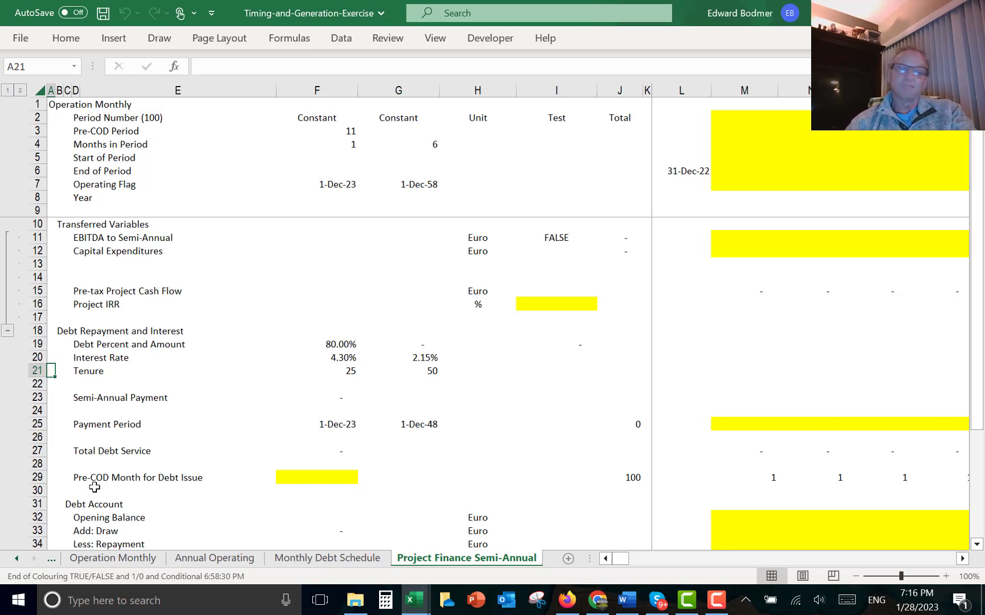
{"action": "key", "text": "ctrl+Page_Up"}
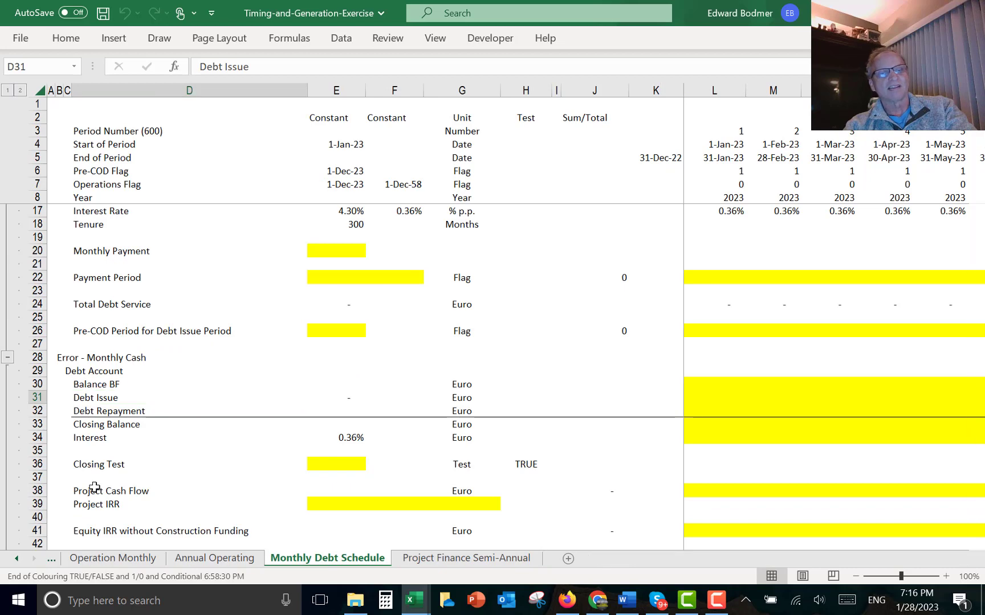
{"action": "key", "text": "ctrl+Page_Up"}
{"action": "key", "text": "Up"}
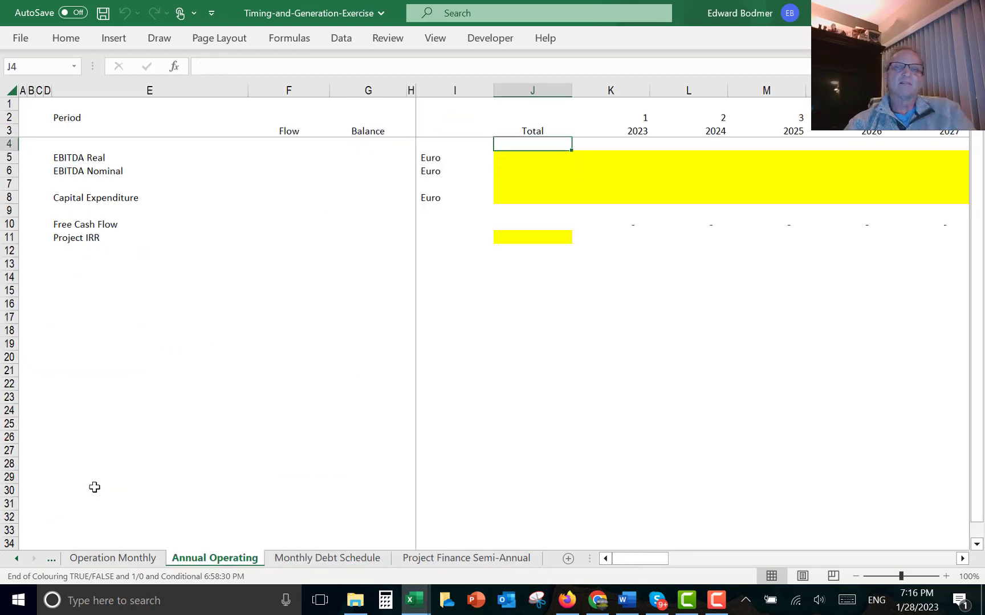
- Start a SUMIF in the 2023 EBITDA Real cell using the Operation Monthly Year row 8, locked as $8:$8, as range
{"action": "key", "text": "Left"}
{"action": "key", "text": "Down"}
{"action": "key", "text": "Down"}
{"action": "key", "text": "Up"}
{"action": "key", "text": "Right"}
{"action": "key", "text": "Right"}
{"action": "key", "text": "Right"}
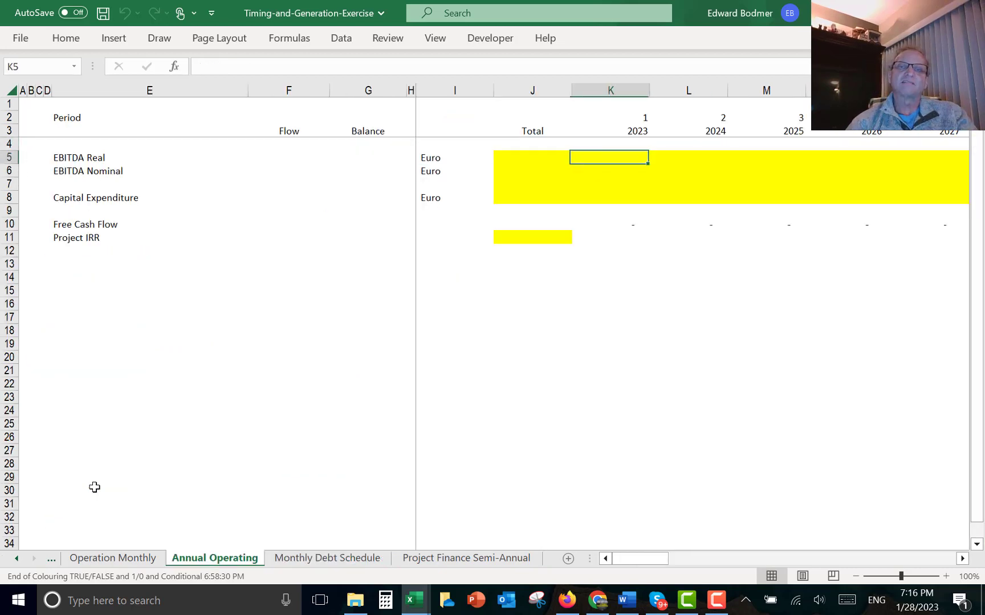
{"action": "key", "text": "Left"}
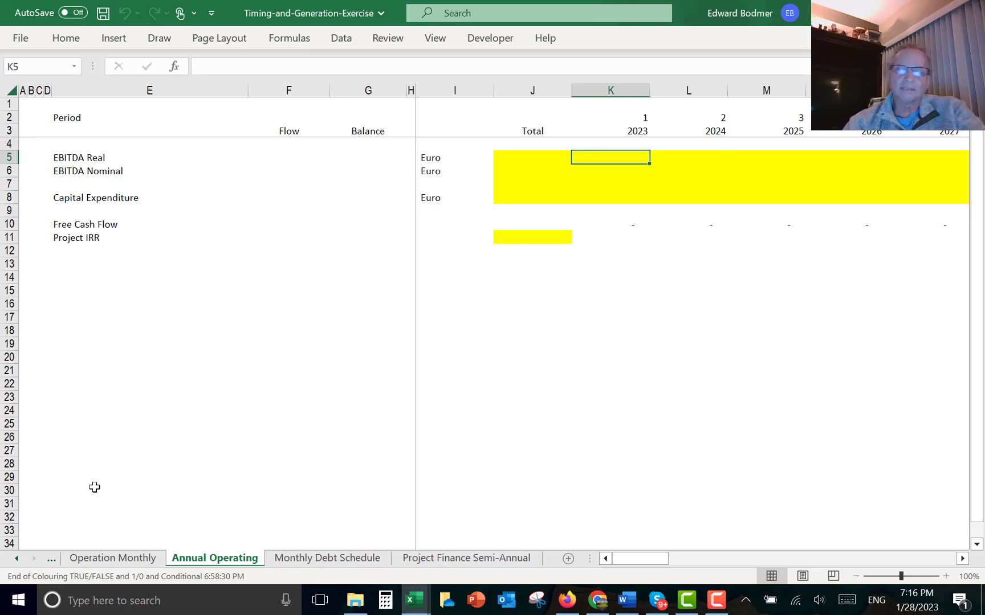
{"action": "type", "text": "="}
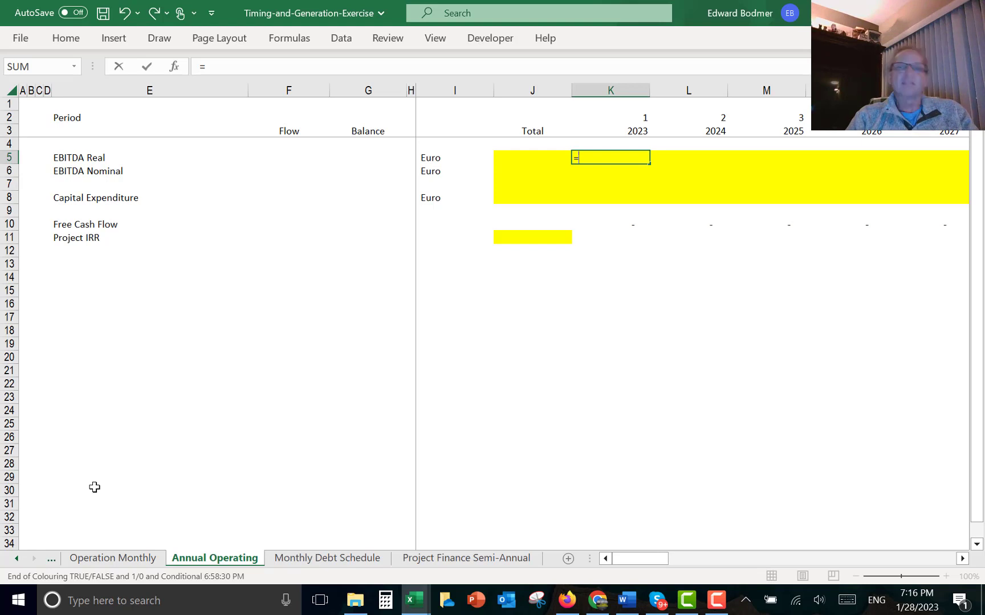
{"action": "type", "text": "sum"}
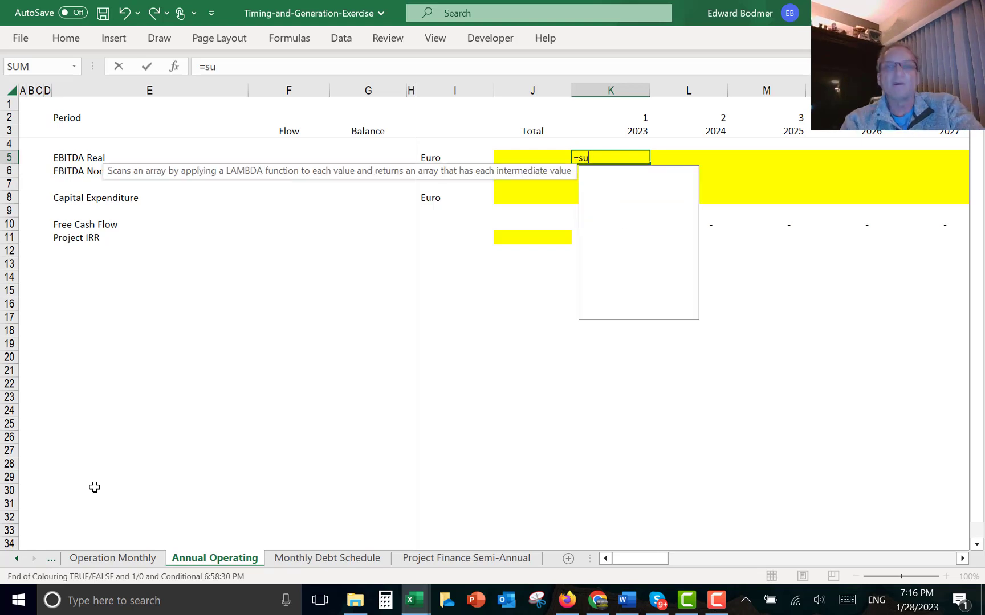
{"action": "key", "text": "Down"}
{"action": "key", "text": "Down"}
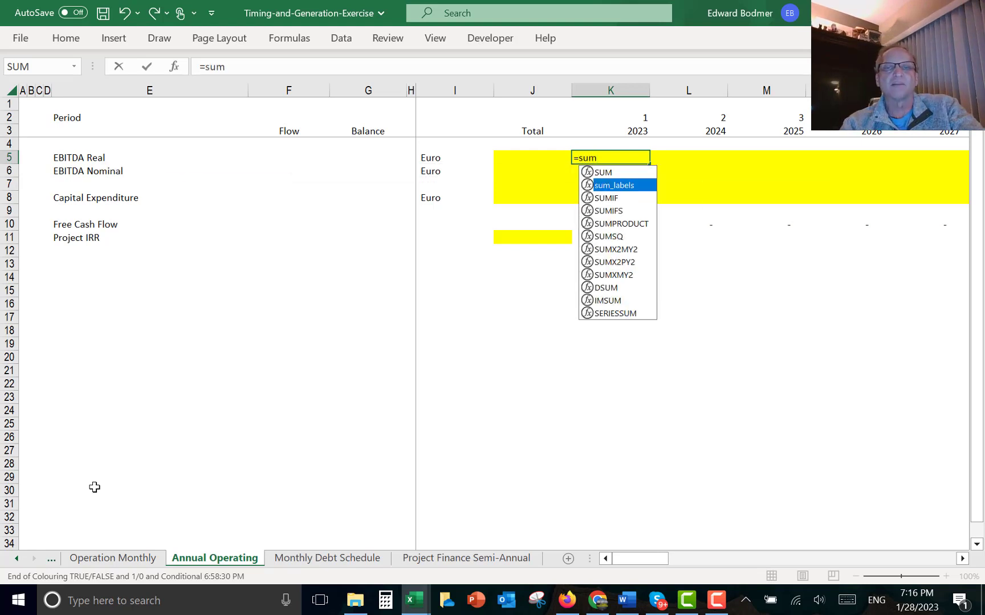
{"action": "key", "text": "Tab"}
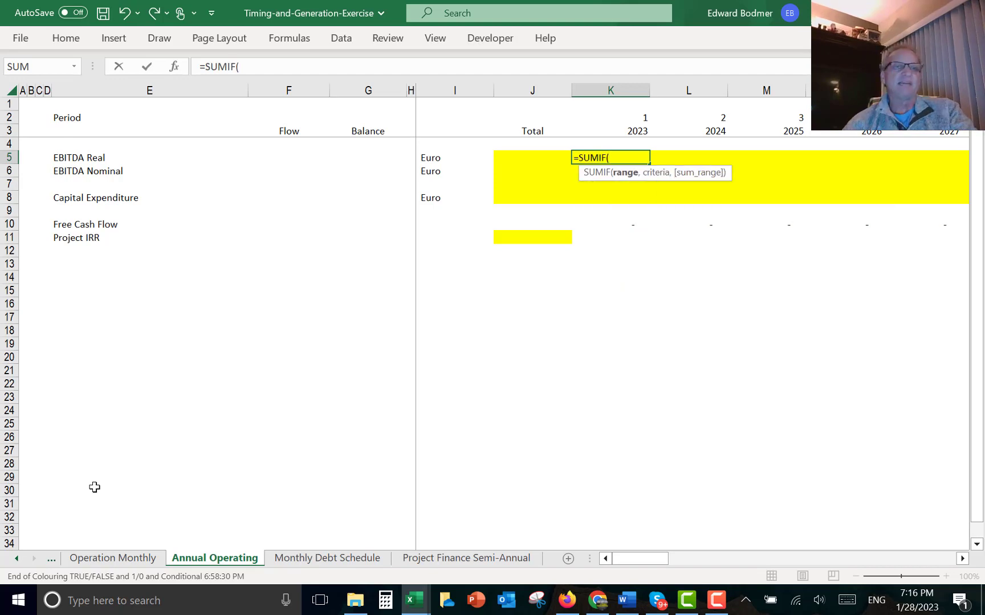
{"action": "key", "text": "ctrl+Page_Up"}
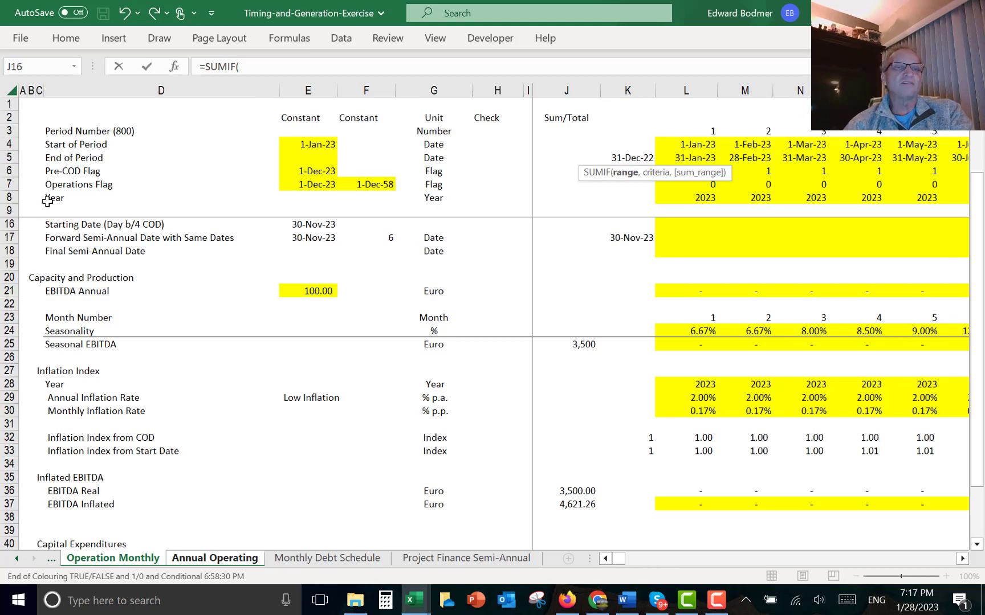
{"action": "left_click", "coordinate": [8, 196]}
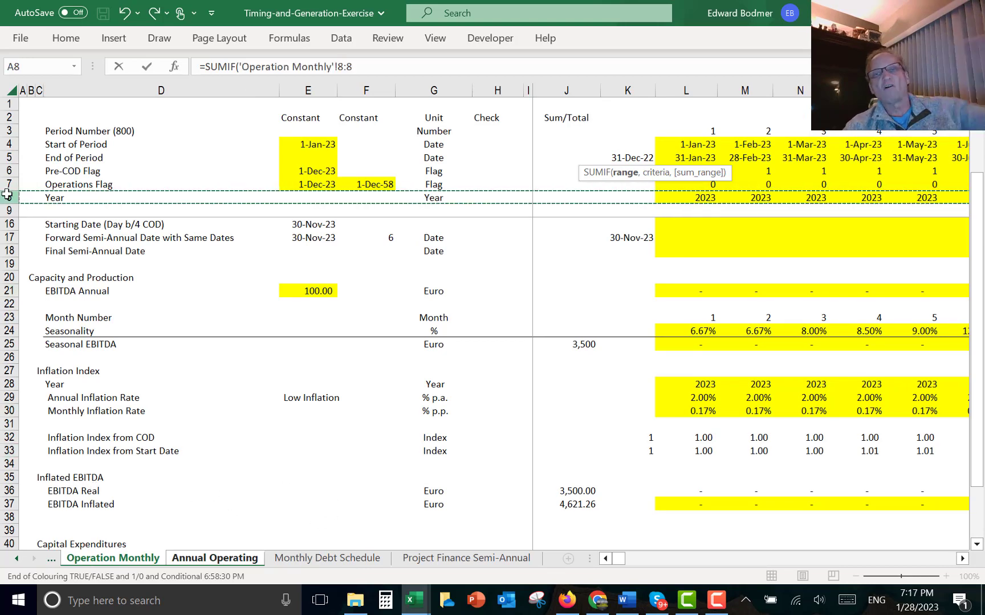
{"action": "key", "text": "F4"}
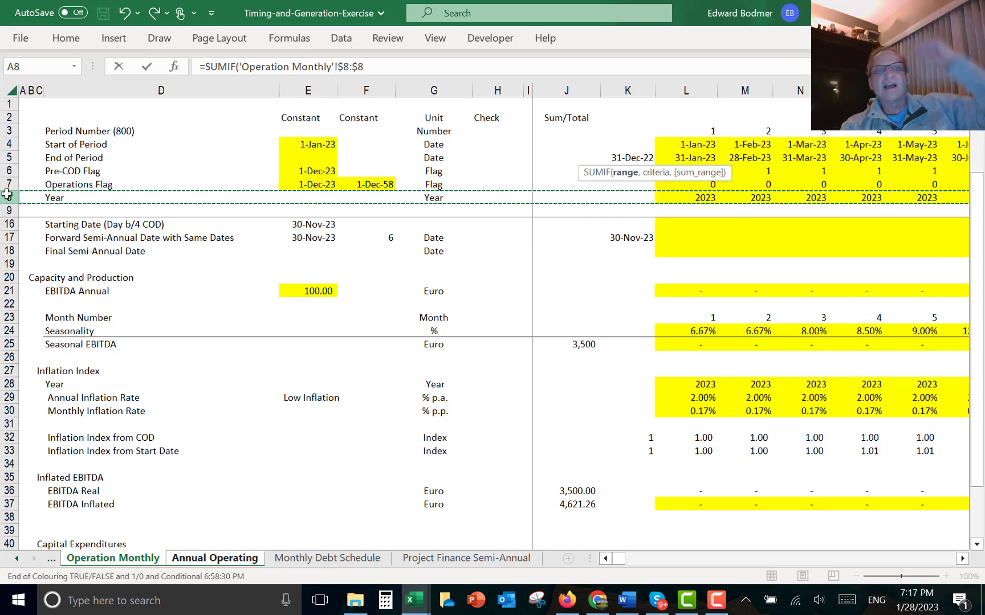
{"action": "type", "text": ","}
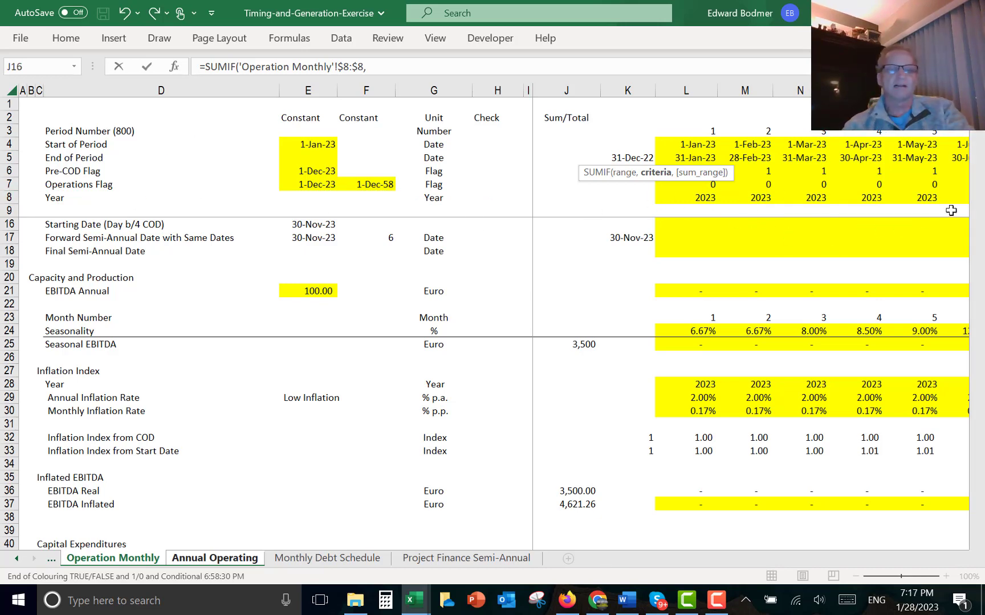
- Complete the SUMIF with criteria 'Annual Operating'!K$3 and sum range the Operation Monthly EBITDA Real row 36:36
{"action": "key", "text": "ctrl+Page_Down"}
{"action": "key", "text": "Up"}
{"action": "key", "text": "Up"}
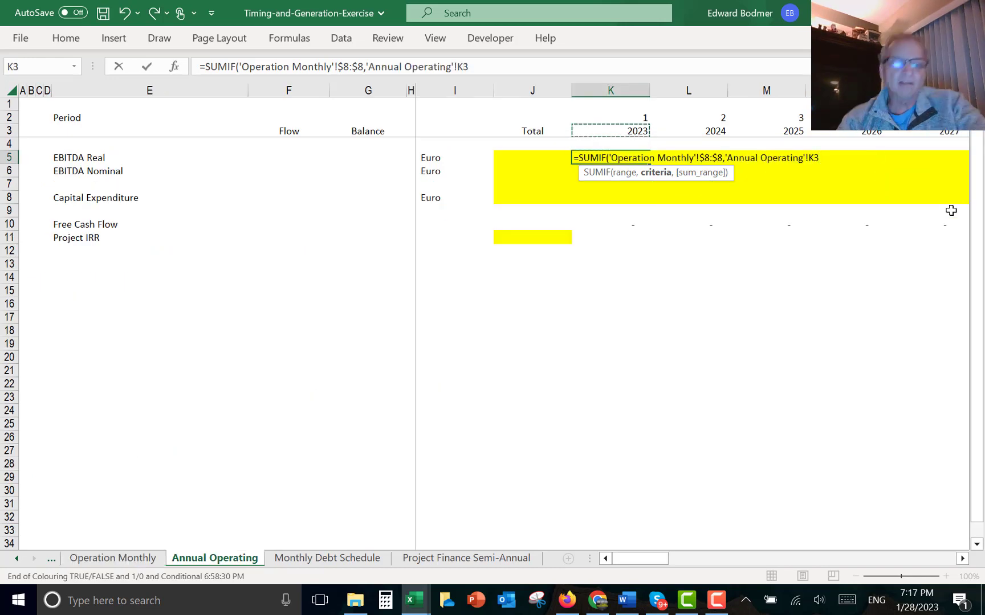
{"action": "key", "text": "F4"}
{"action": "key", "text": "F4"}
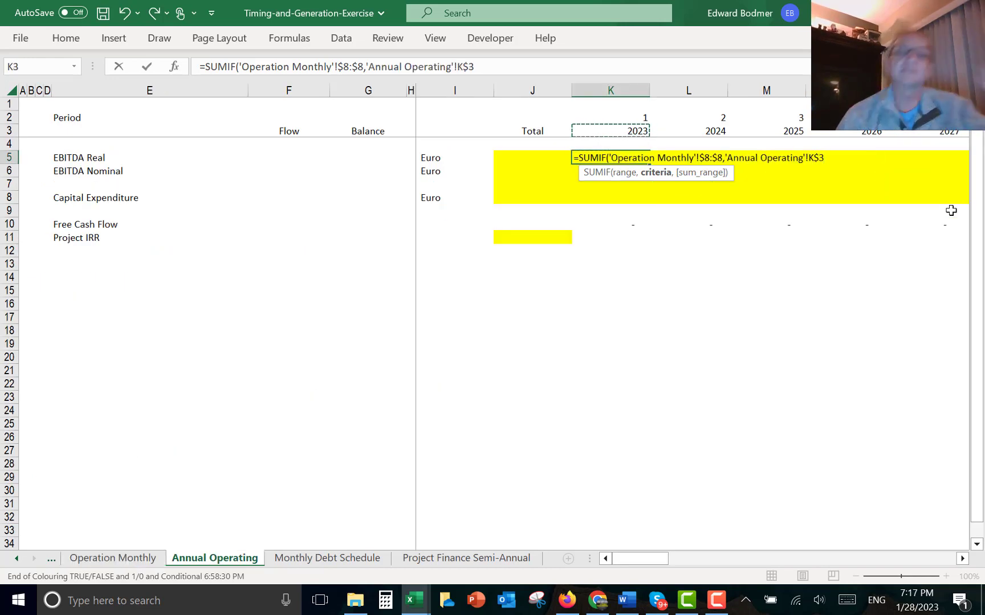
{"action": "type", "text": ","}
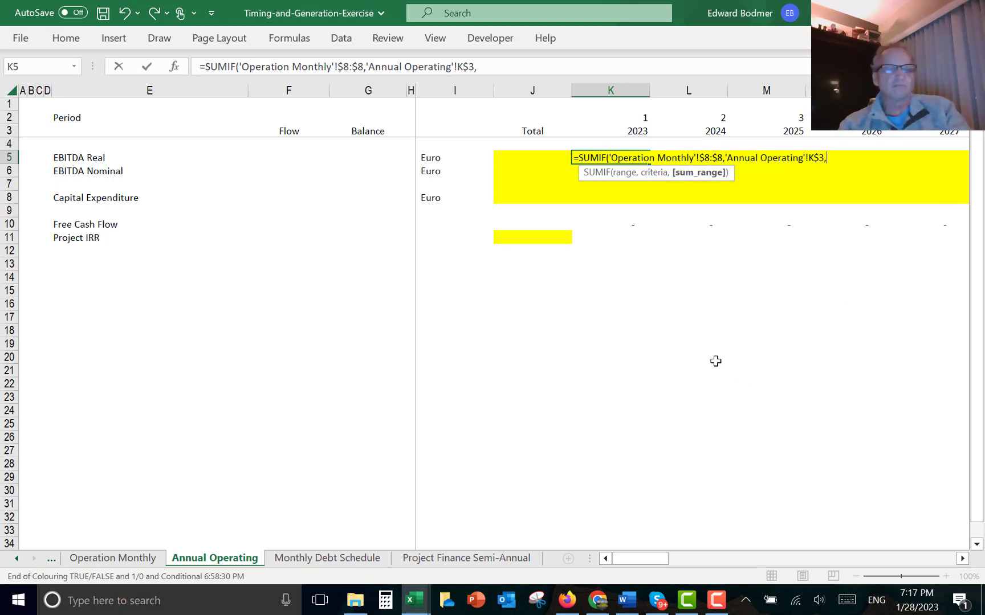
{"action": "left_click", "coordinate": [104, 558]}
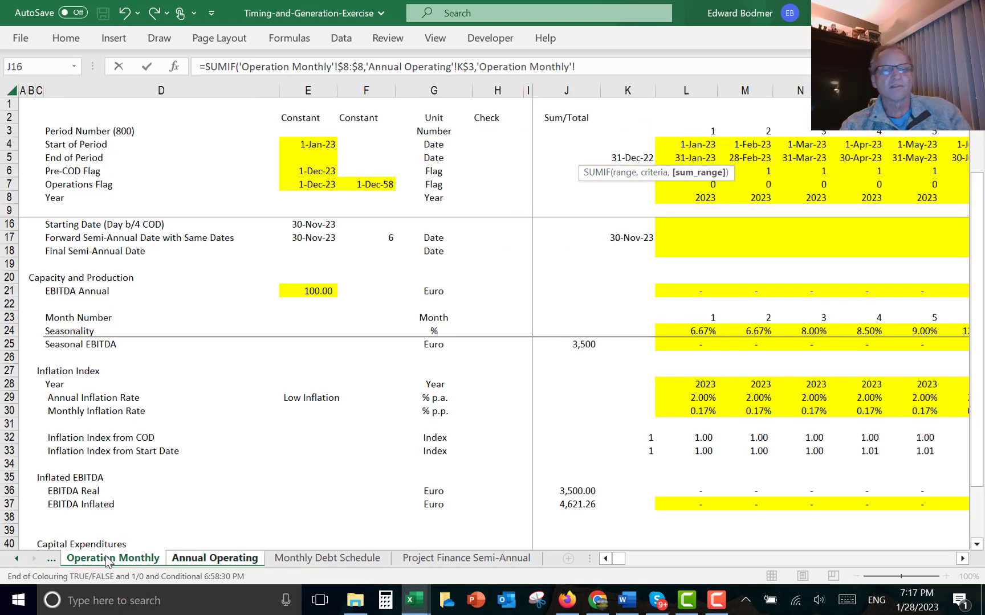
{"action": "left_click", "coordinate": [10, 491]}
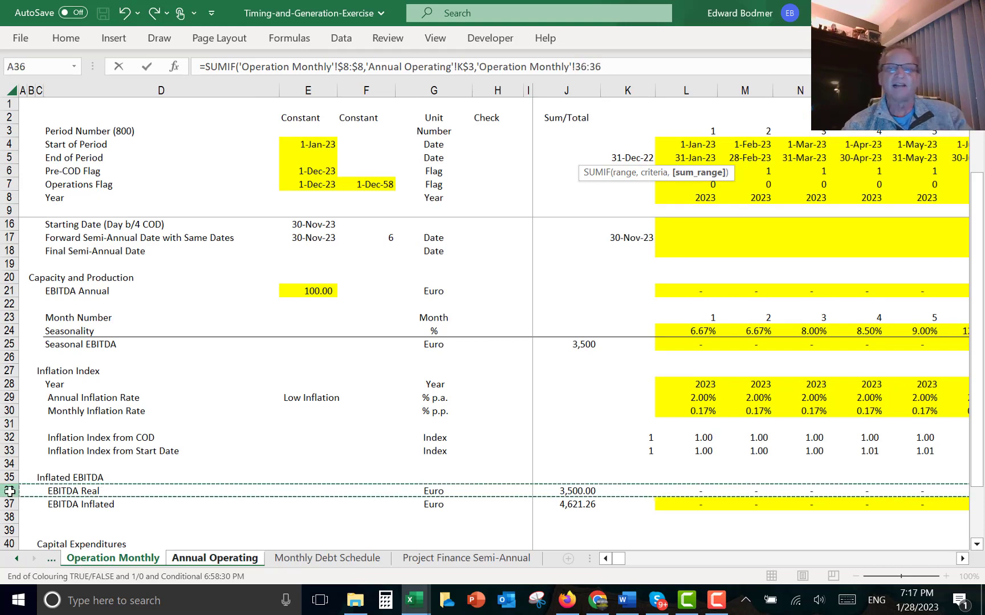
{"action": "key", "text": "Return"}
- Format the EBITDA Real formula to two decimals and copy it across all annual columns of the row
{"action": "key", "text": "Up"}
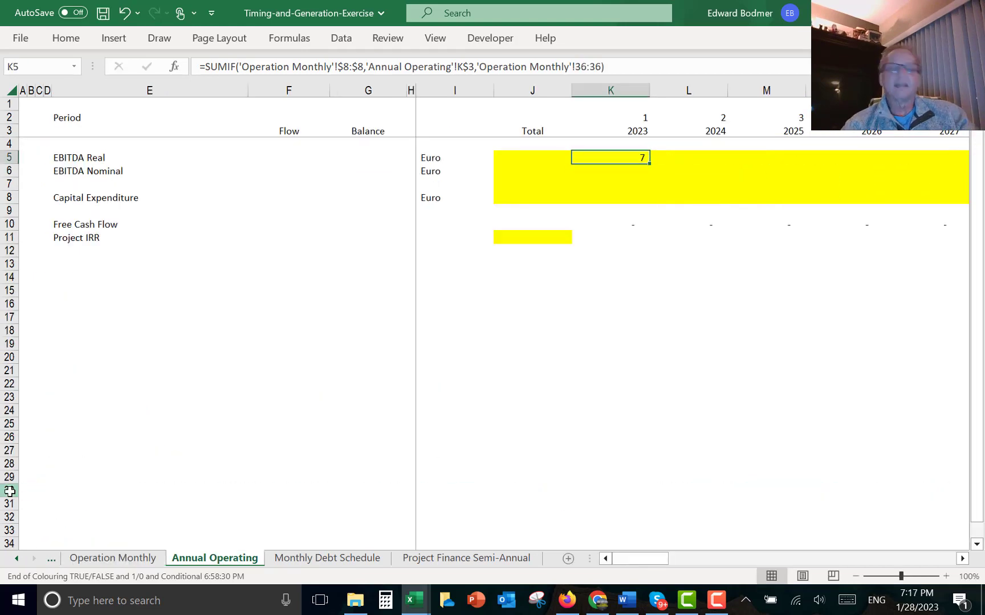
{"action": "key", "text": "ctrl+shift+a"}
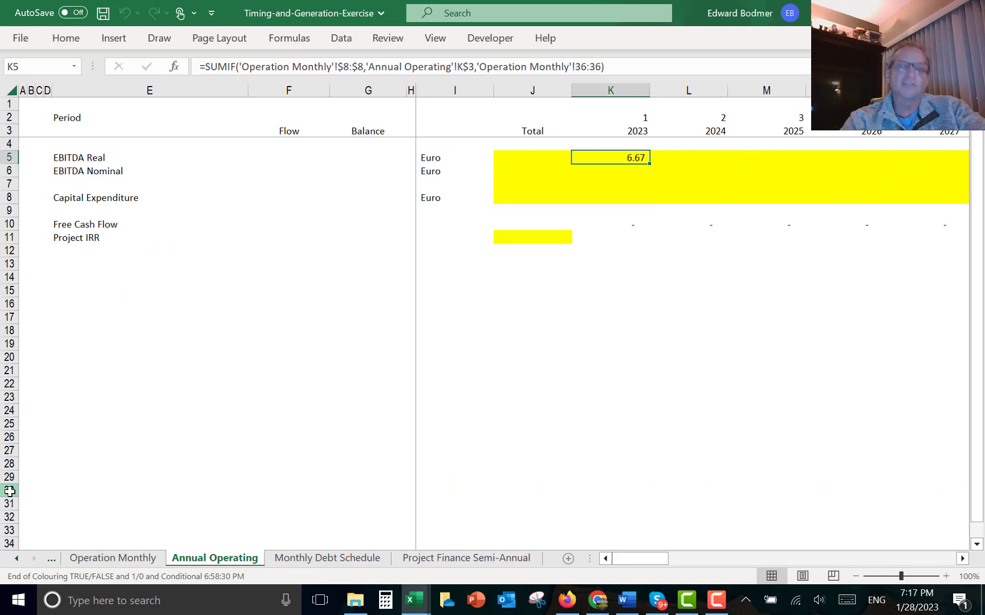
{"action": "key", "text": "ctrl+shift+r"}
- Scroll along the EBITDA Real row to check the annual values through the last year column
{"action": "key", "text": "Right"}
{"action": "key", "text": "Right"}
{"action": "key", "text": "Left"}
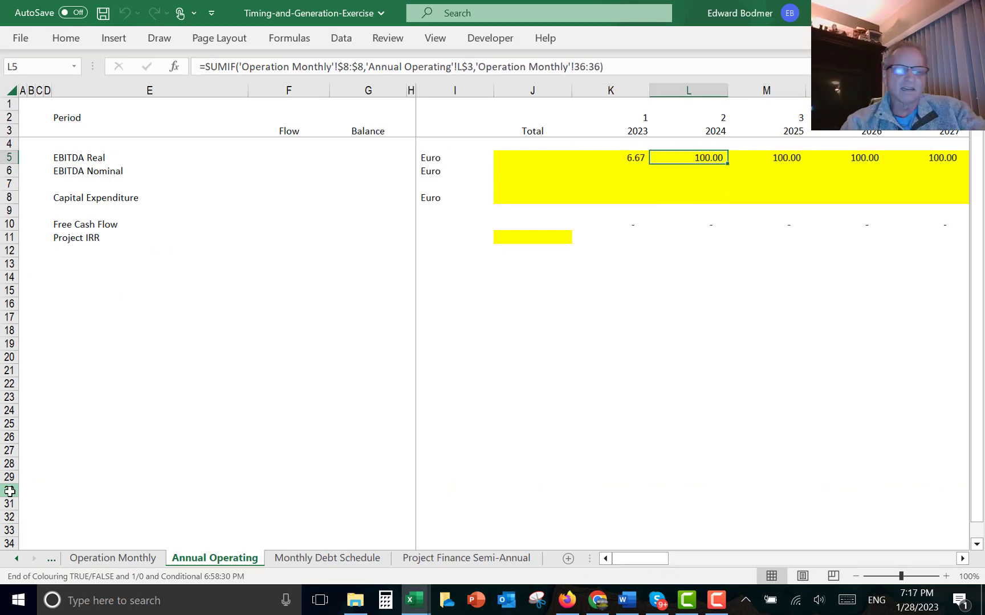
{"action": "key", "text": "Left"}
{"action": "key", "text": "Left"}
{"action": "key", "text": "Right"}
{"action": "key", "text": "Right"}
{"action": "key", "text": "Right"}
{"action": "key", "text": "Right"}
{"action": "key", "text": "Right"}
{"action": "key", "text": "Right"}
{"action": "key", "text": "Right"}
{"action": "key", "text": "Right"}
{"action": "key", "text": "Right"}
{"action": "key", "text": "Right"}
{"action": "key", "text": "Right"}
{"action": "key", "text": "Right"}
{"action": "key", "text": "Right"}
{"action": "key", "text": "Right"}
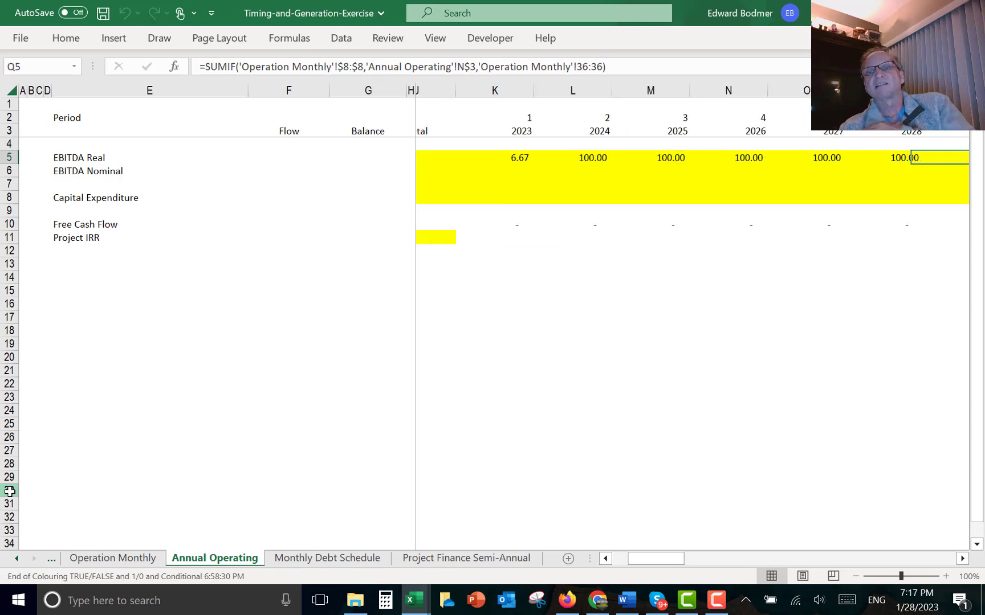
{"action": "key", "text": "Right"}
{"action": "key", "text": "Right"}
{"action": "key", "text": "Right"}
{"action": "key", "text": "Right"}
{"action": "key", "text": "Right"}
{"action": "key", "text": "Right"}
{"action": "key", "text": "Right"}
{"action": "key", "text": "Right"}
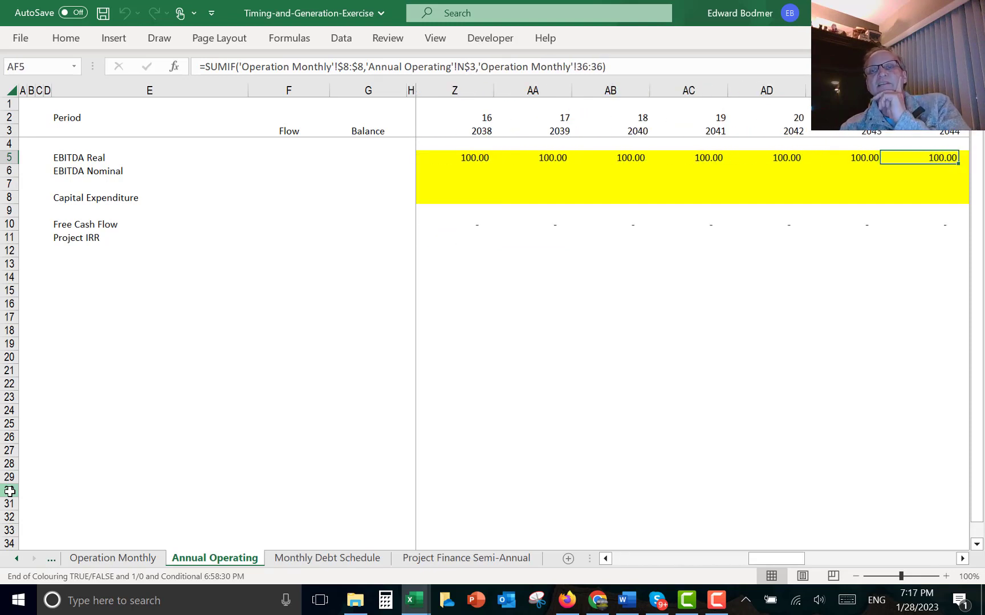
{"action": "key", "text": "Right"}
{"action": "key", "text": "Right"}
{"action": "key", "text": "Right"}
{"action": "key", "text": "Right"}
{"action": "key", "text": "Right"}
{"action": "key", "text": "Right"}
{"action": "key", "text": "Right"}
{"action": "key", "text": "Right"}
{"action": "key", "text": "Right"}
{"action": "key", "text": "Right"}
{"action": "key", "text": "Right"}
{"action": "key", "text": "Right"}
{"action": "key", "text": "Right"}
{"action": "key", "text": "Right"}
{"action": "key", "text": "Right"}
{"action": "key", "text": "Right"}
{"action": "key", "text": "Right"}
{"action": "key", "text": "Right"}
{"action": "key", "text": "Right"}
{"action": "key", "text": "Right"}
{"action": "key", "text": "Left"}
{"action": "key", "text": "Left"}
{"action": "key", "text": "Left"}
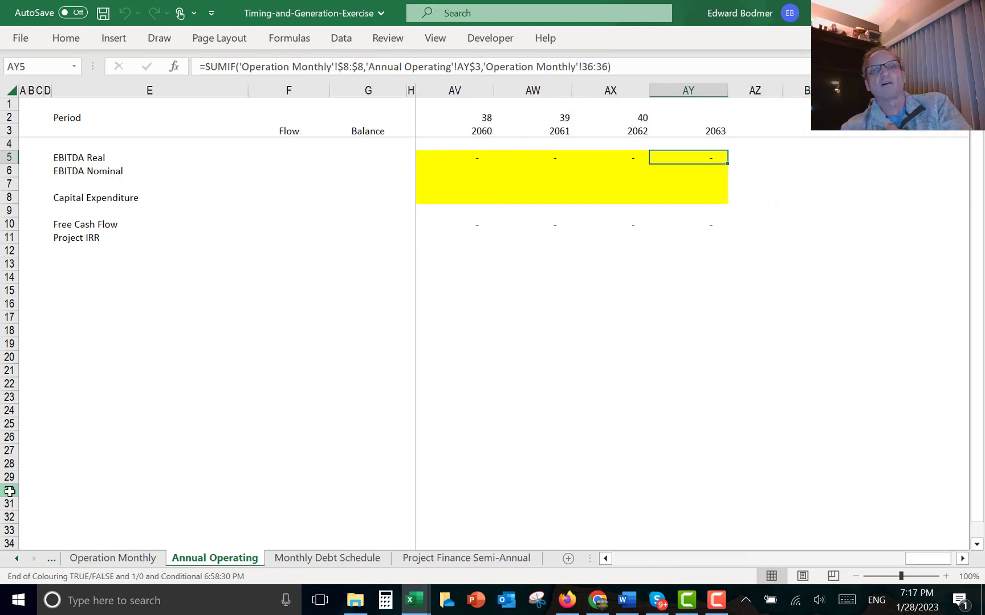
{"action": "key", "text": "Left"}
{"action": "key", "text": "Left"}
{"action": "key", "text": "Left"}
{"action": "key", "text": "Left"}
{"action": "key", "text": "Right"}
{"action": "key", "text": "Right"}
{"action": "key", "text": "Right"}
{"action": "key", "text": "Right"}
{"action": "key", "text": "Right"}
{"action": "key", "text": "Right"}
{"action": "key", "text": "Right"}
{"action": "key", "text": "Right"}
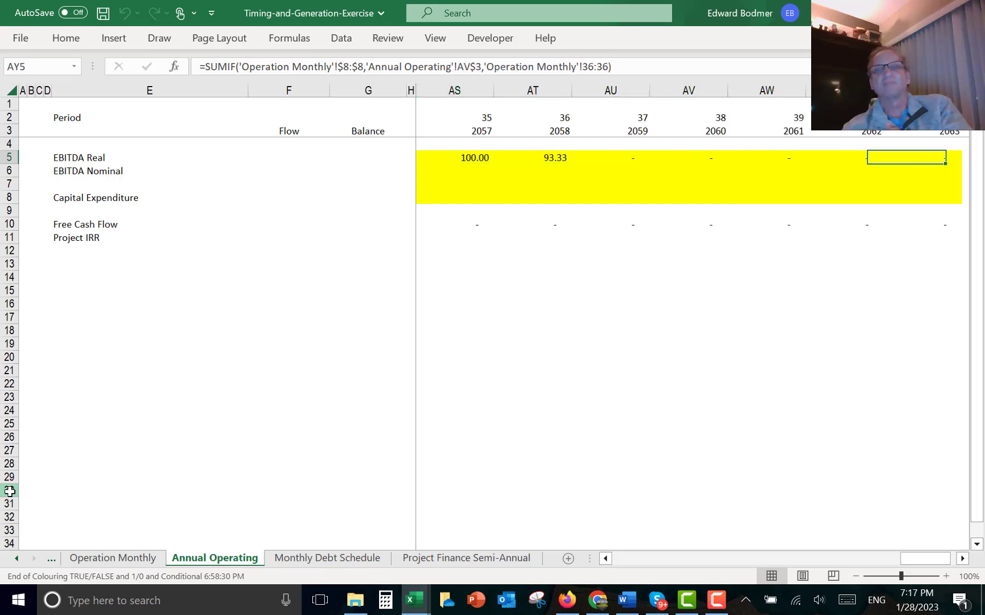
{"action": "key", "text": "Left"}
{"action": "key", "text": "Left"}
{"action": "key", "text": "Left"}
{"action": "key", "text": "ctrl+space"}
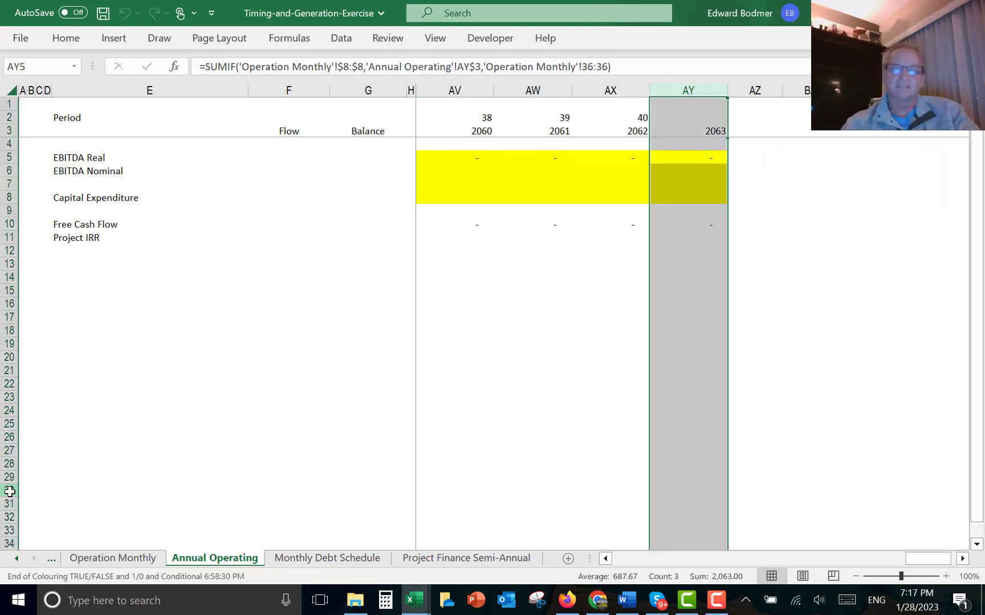
{"action": "left_click", "coordinate": [10, 492], "text": "ctrl"}
{"action": "key", "text": "ctrl+minus"}
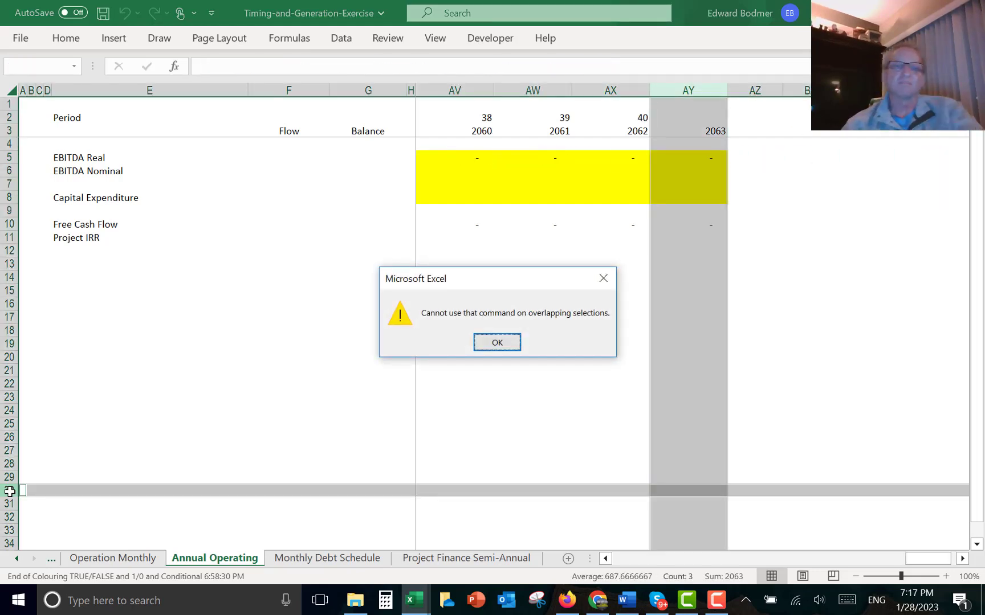
{"action": "key", "text": "Return"}
- Delete the extra 2063 column AY after the last year of the annual timeline
{"action": "key", "text": "Right"}
{"action": "key", "text": "Right"}
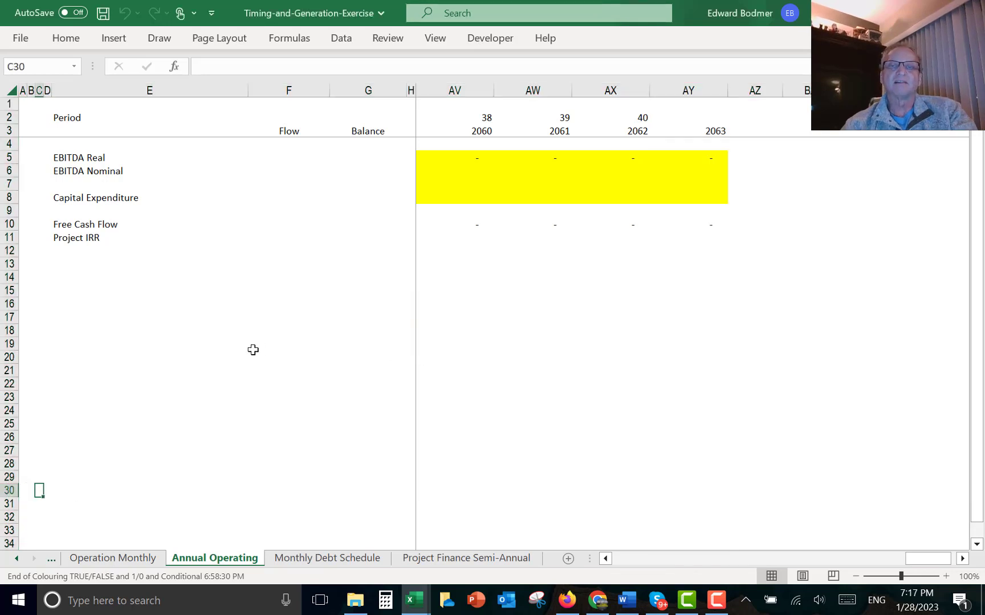
{"action": "left_click", "coordinate": [689, 89]}
{"action": "key", "text": "ctrl+minus"}
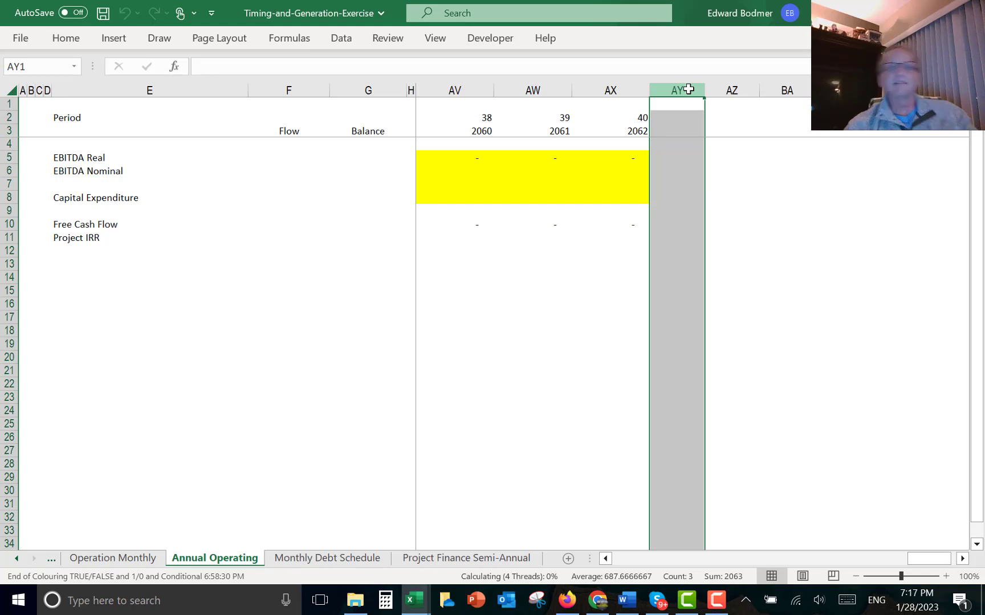
- Review the EBITDA Real annual values back along the row toward the first year column
{"action": "key", "text": "Left"}
{"action": "key", "text": "Left"}
{"action": "key", "text": "Down"}
{"action": "key", "text": "Down"}
{"action": "key", "text": "Down"}
{"action": "key", "text": "Down"}
{"action": "key", "text": "Left"}
{"action": "key", "text": "Left"}
{"action": "key", "text": "Left"}
{"action": "key", "text": "Left"}
{"action": "key", "text": "Left"}
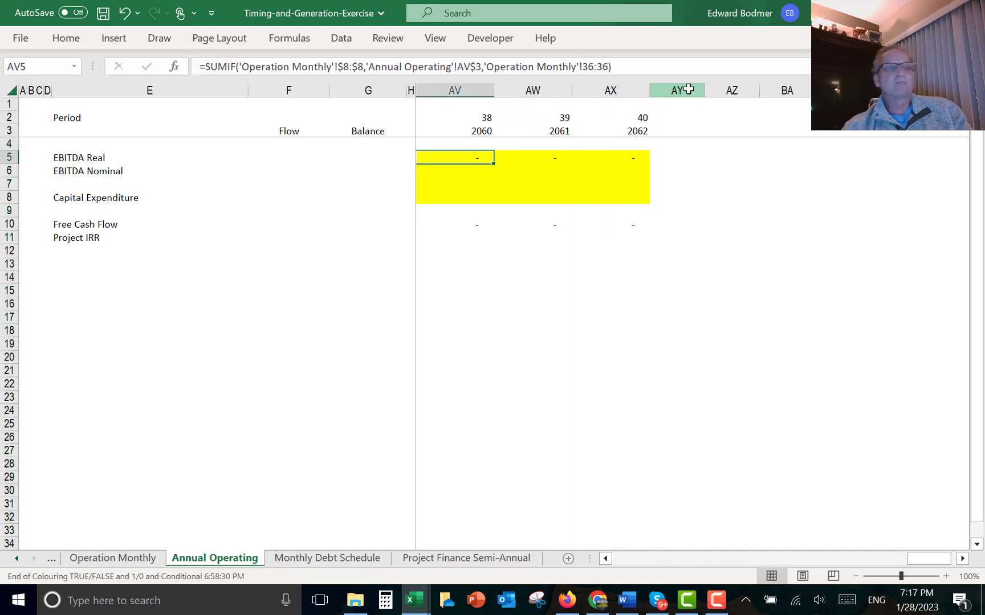
{"action": "key", "text": "Left"}
{"action": "key", "text": "Left"}
{"action": "key", "text": "Left"}
{"action": "key", "text": "Left"}
{"action": "key", "text": "Left"}
{"action": "key", "text": "Left"}
{"action": "key", "text": "Left"}
{"action": "key", "text": "Left"}
{"action": "key", "text": "Left"}
{"action": "key", "text": "Left"}
{"action": "key", "text": "Left"}
{"action": "key", "text": "Left"}
{"action": "key", "text": "Left"}
{"action": "key", "text": "Left"}
{"action": "key", "text": "Left"}
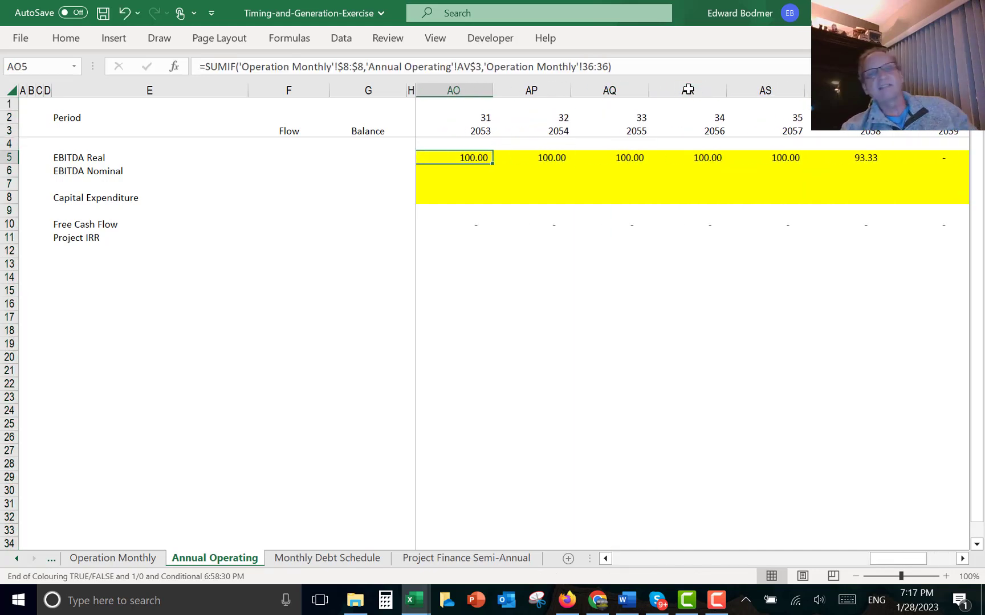
{"action": "key", "text": "Left"}
{"action": "key", "text": "Left"}
{"action": "key", "text": "Left"}
{"action": "key", "text": "Left"}
{"action": "key", "text": "Left"}
{"action": "key", "text": "Left"}
{"action": "key", "text": "Left"}
{"action": "key", "text": "Left"}
{"action": "key", "text": "Left"}
{"action": "key", "text": "Left"}
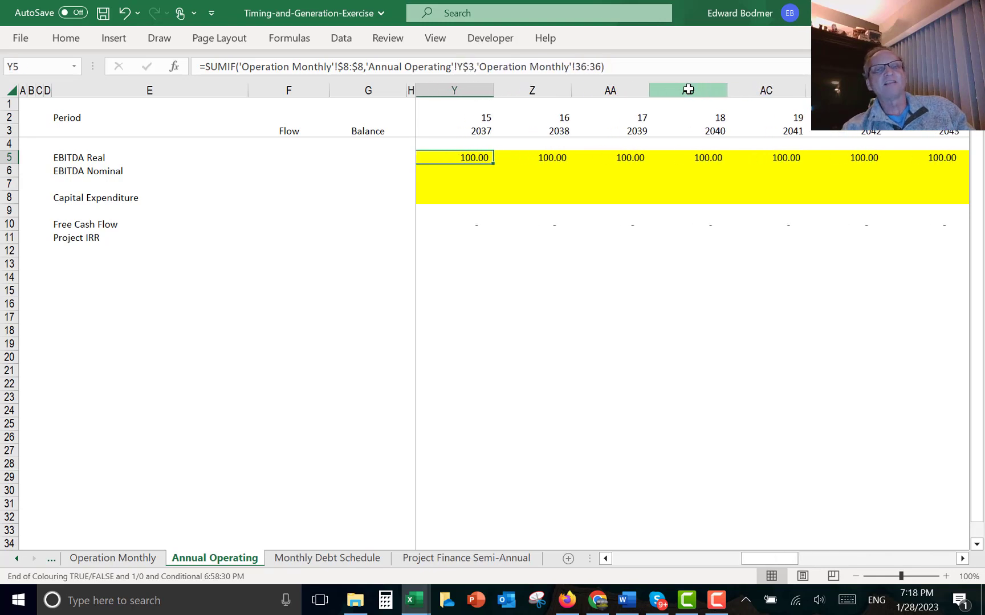
{"action": "key", "text": "Left"}
{"action": "key", "text": "Left"}
{"action": "key", "text": "Left"}
{"action": "key", "text": "Left"}
{"action": "key", "text": "Left"}
{"action": "key", "text": "Left"}
{"action": "key", "text": "Left"}
{"action": "key", "text": "Left"}
{"action": "key", "text": "Left"}
{"action": "key", "text": "Left"}
{"action": "key", "text": "Left"}
{"action": "key", "text": "Left"}
{"action": "key", "text": "Left"}
{"action": "key", "text": "Left"}
{"action": "key", "text": "Left"}
{"action": "key", "text": "Left"}
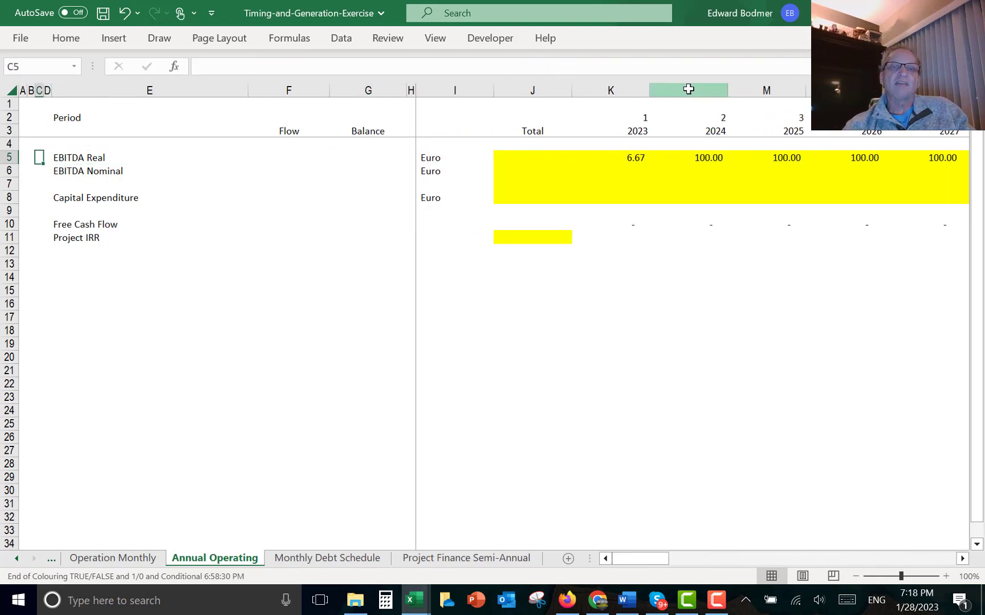
- Insert a SUM total of the EBITDA Real row into its Total column J cell
{"action": "key", "text": "Right"}
{"action": "key", "text": "Right"}
{"action": "key", "text": "Right"}
{"action": "key", "text": "Right"}
{"action": "key", "text": "Right"}
{"action": "key", "text": "Right"}
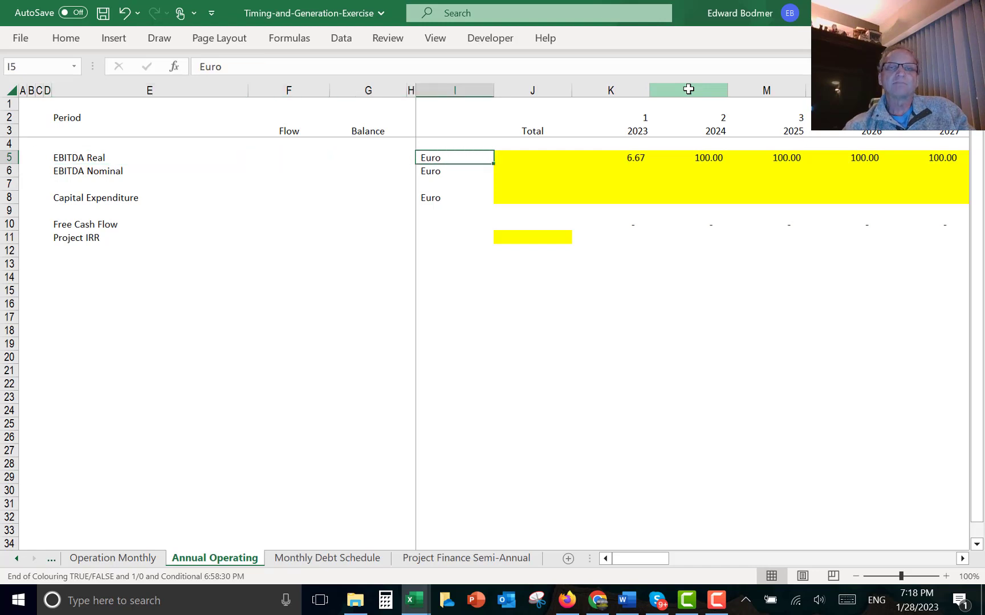
{"action": "key", "text": "Right"}
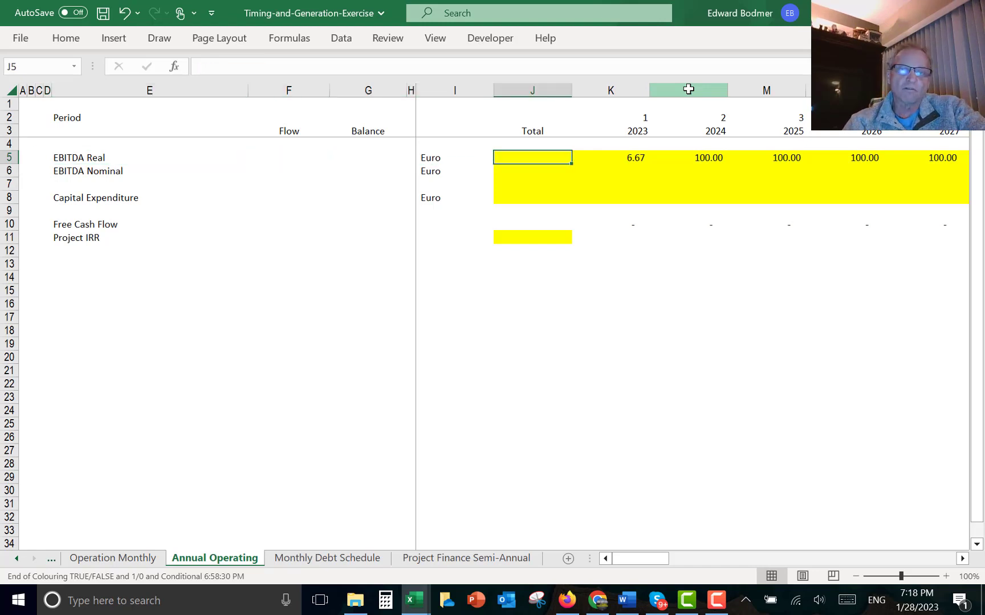
{"action": "key", "text": "ctrl+shift+s"}
{"action": "key", "text": "Left"}
{"action": "key", "text": "Left"}
{"action": "key", "text": "Left"}
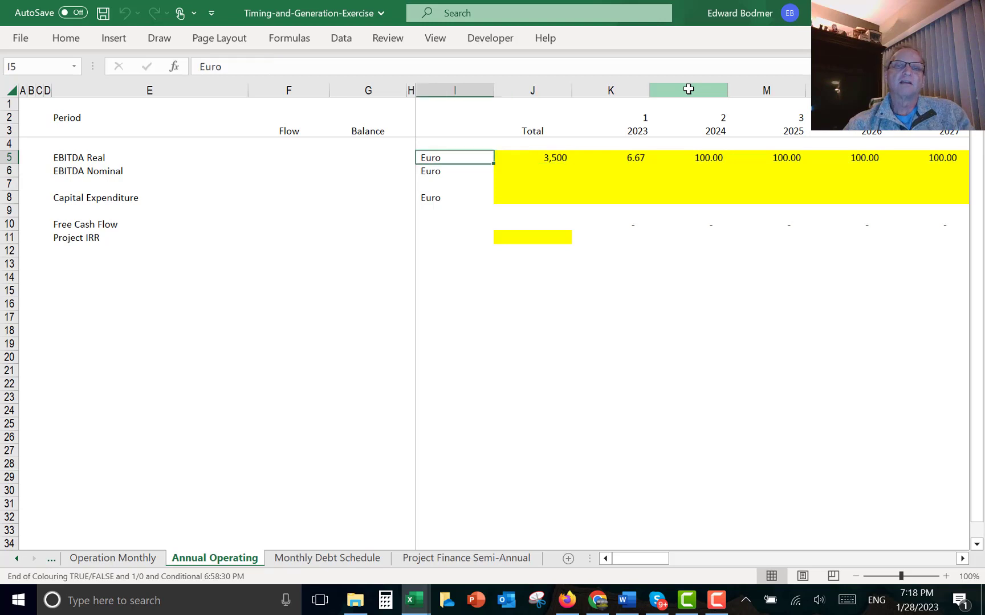
{"action": "type", "text": "="}
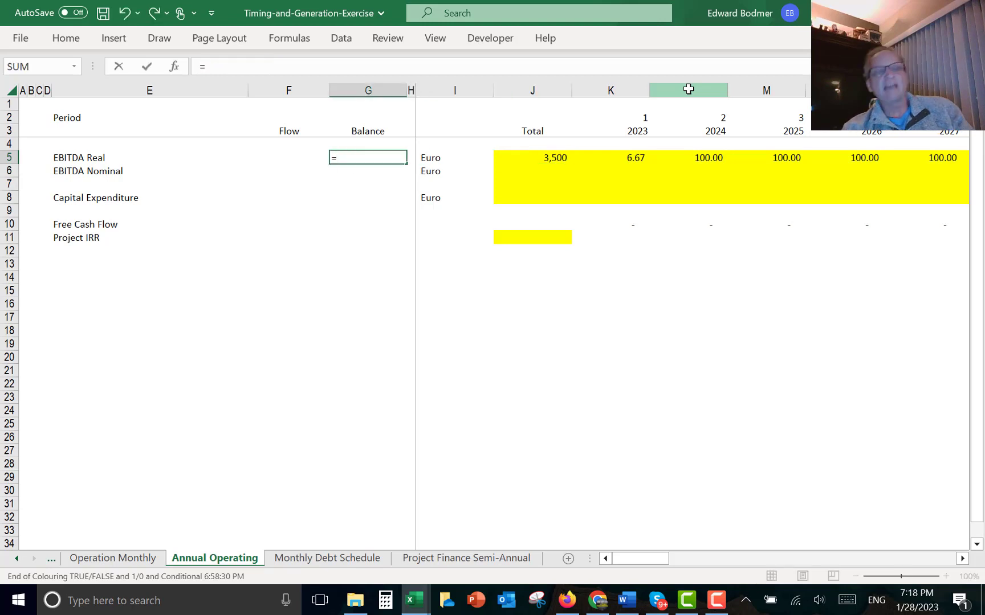
{"action": "key", "text": "BackSpace"}
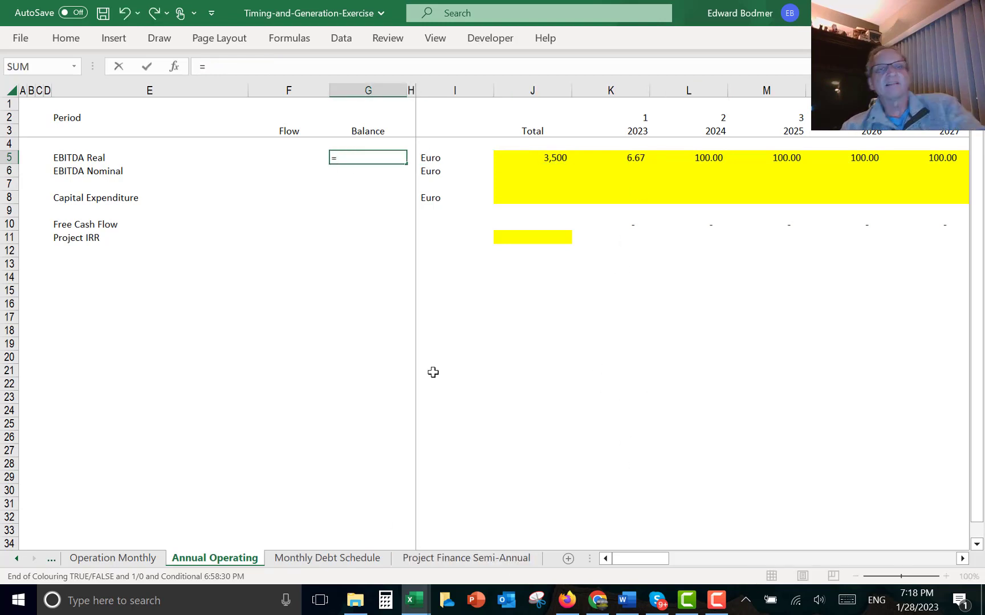
{"action": "key", "text": "Escape"}
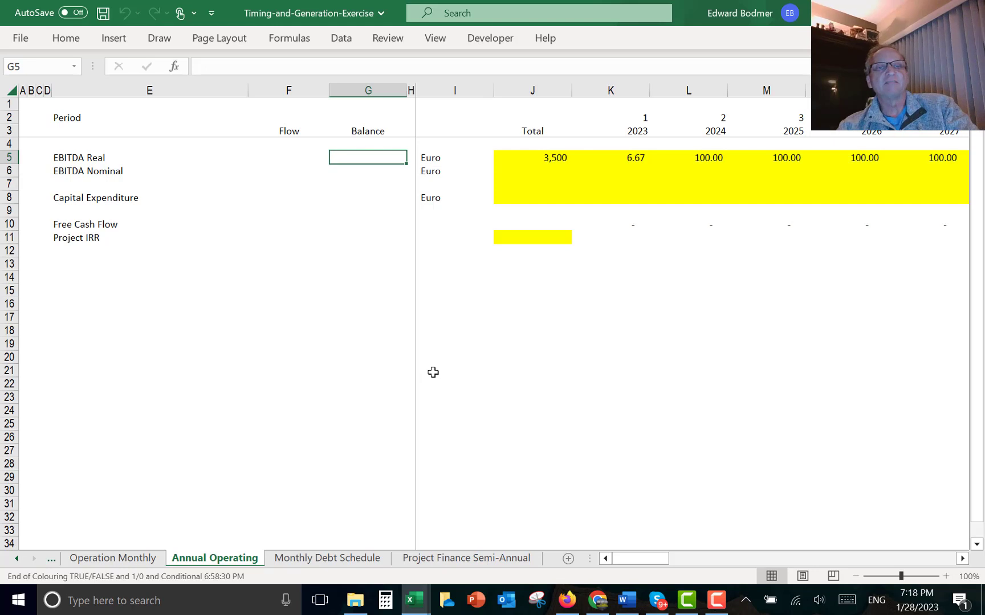
- Rename the Balance column heading in column G to Test
{"action": "left_click", "coordinate": [343, 131]}
{"action": "type", "text": "Test"}
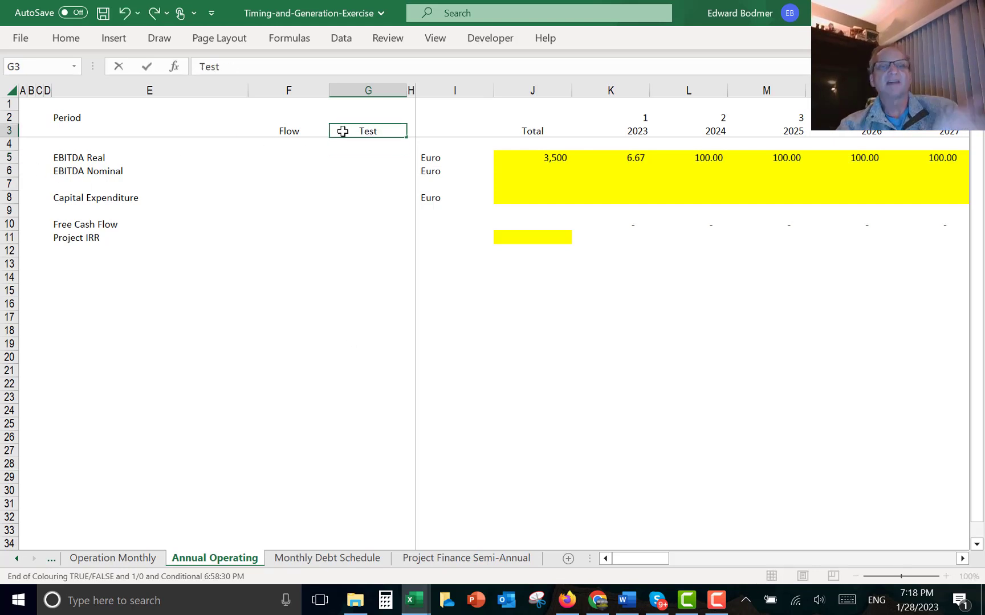
{"action": "key", "text": "Return"}
- Copy the Total SUM formula down to the EBITDA Nominal row
{"action": "key", "text": "Up"}
{"action": "key", "text": "Left"}
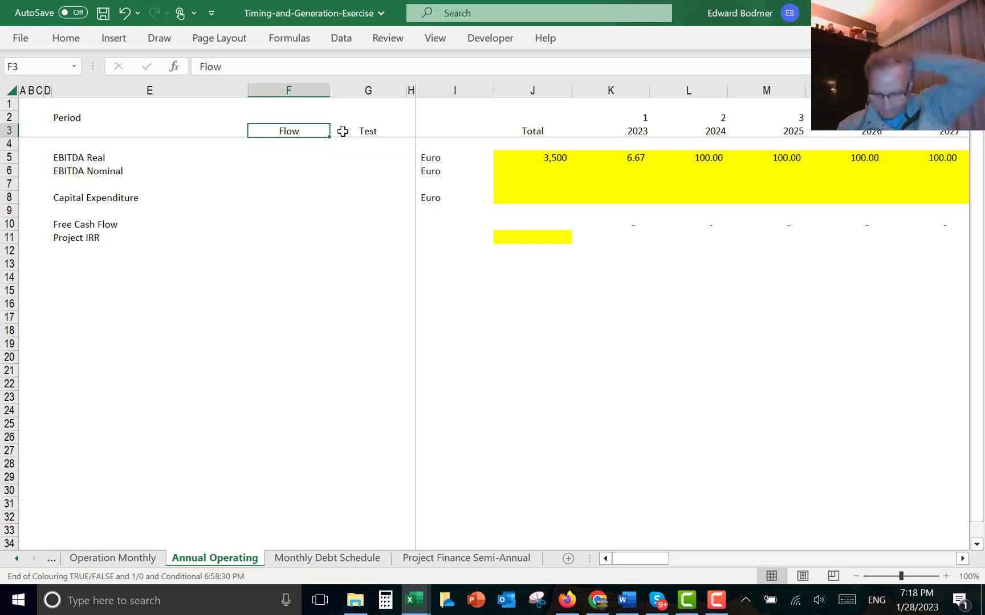
{"action": "key", "text": "Down"}
{"action": "key", "text": "Down"}
{"action": "key", "text": "Down"}
{"action": "key", "text": "Right"}
{"action": "key", "text": "Right"}
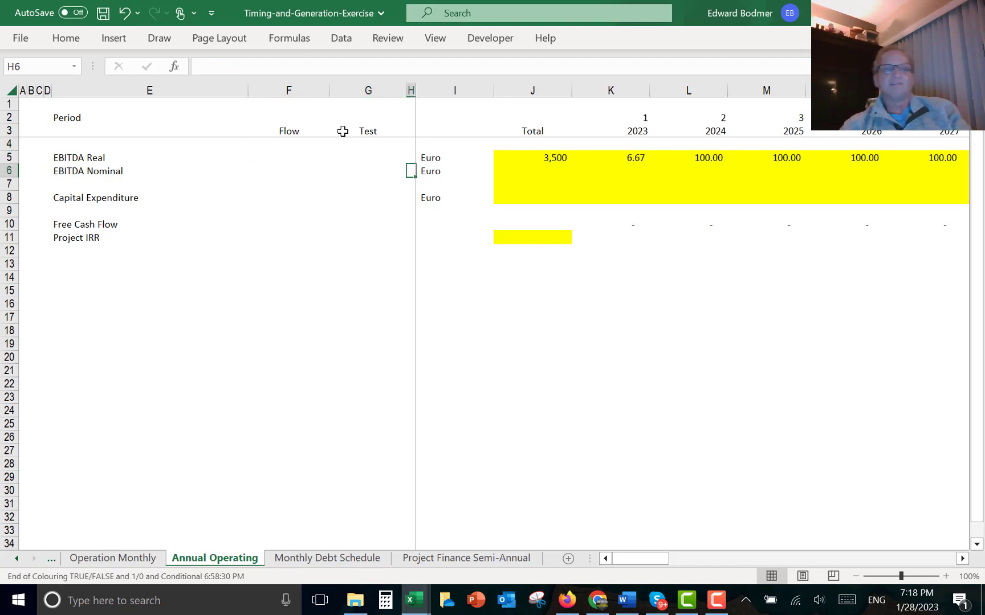
{"action": "key", "text": "Right"}
{"action": "key", "text": "Right"}
{"action": "key", "text": "Up"}
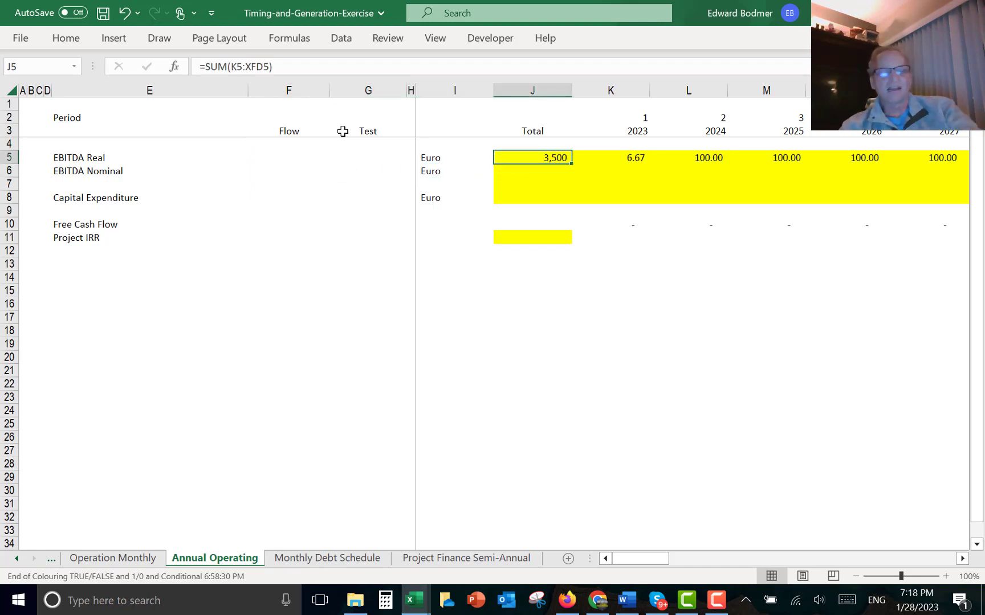
{"action": "key", "text": "shift+Down"}
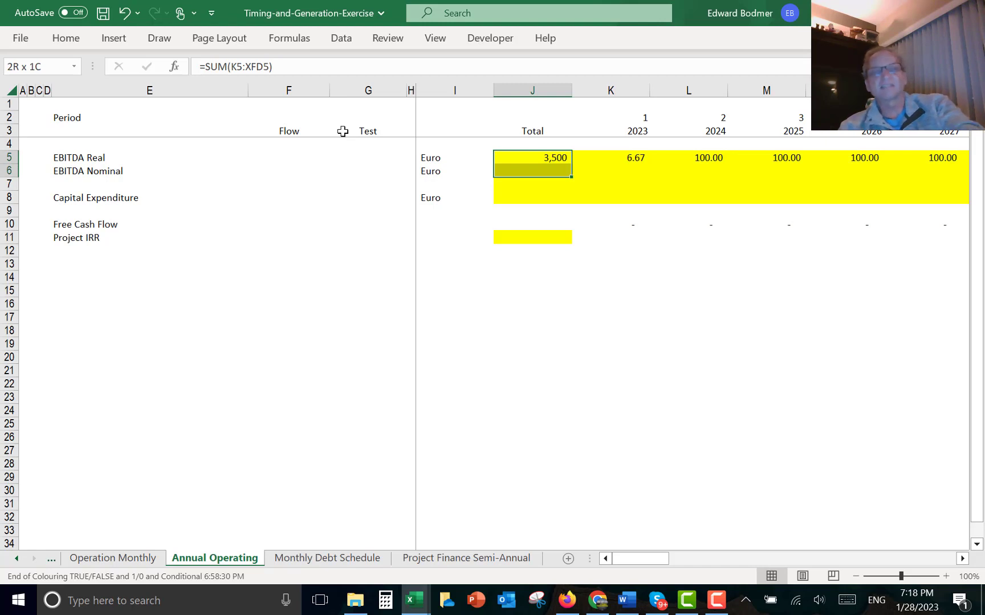
{"action": "key", "text": "ctrl+d"}
{"action": "key", "text": "Down"}
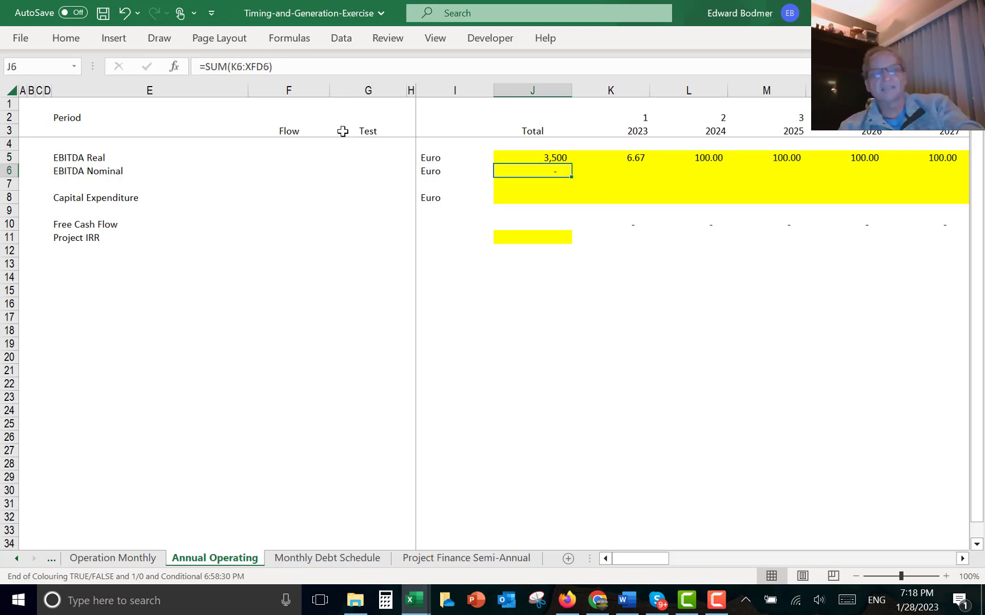
{"action": "key", "text": "F2"}
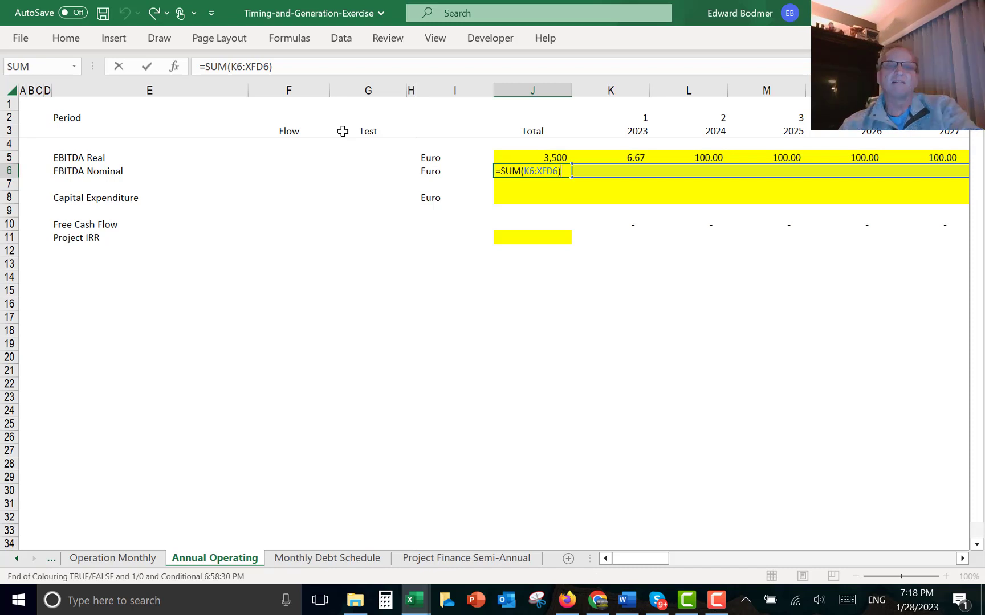
{"action": "key", "text": "Escape"}
- Copy the 2023 EBITDA Real SUMIF formula down into the EBITDA Nominal row
{"action": "key", "text": "Left"}
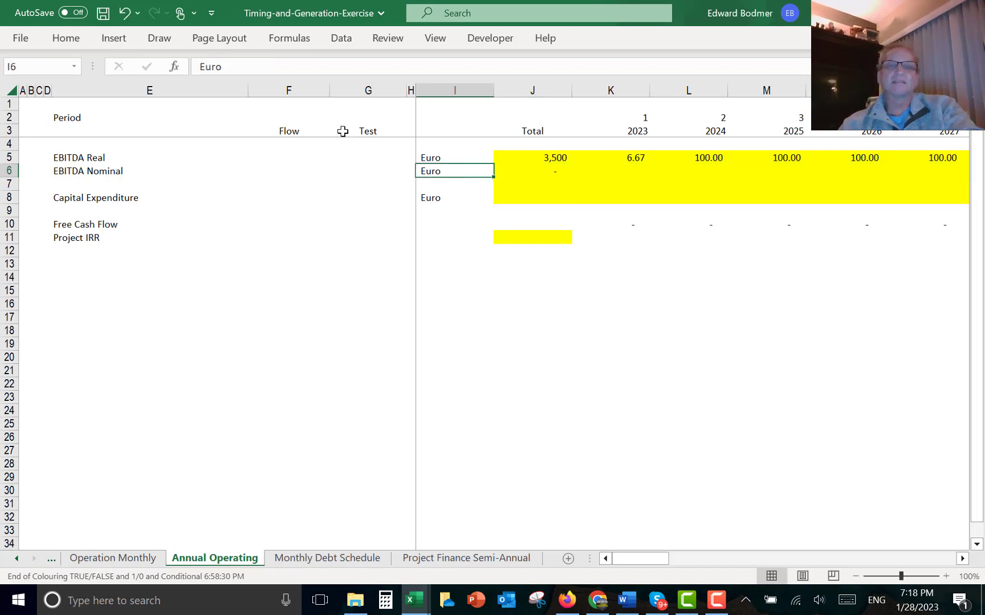
{"action": "key", "text": "Right"}
{"action": "key", "text": "Right"}
{"action": "key", "text": "Right"}
{"action": "key", "text": "Left"}
{"action": "key", "text": "Up"}
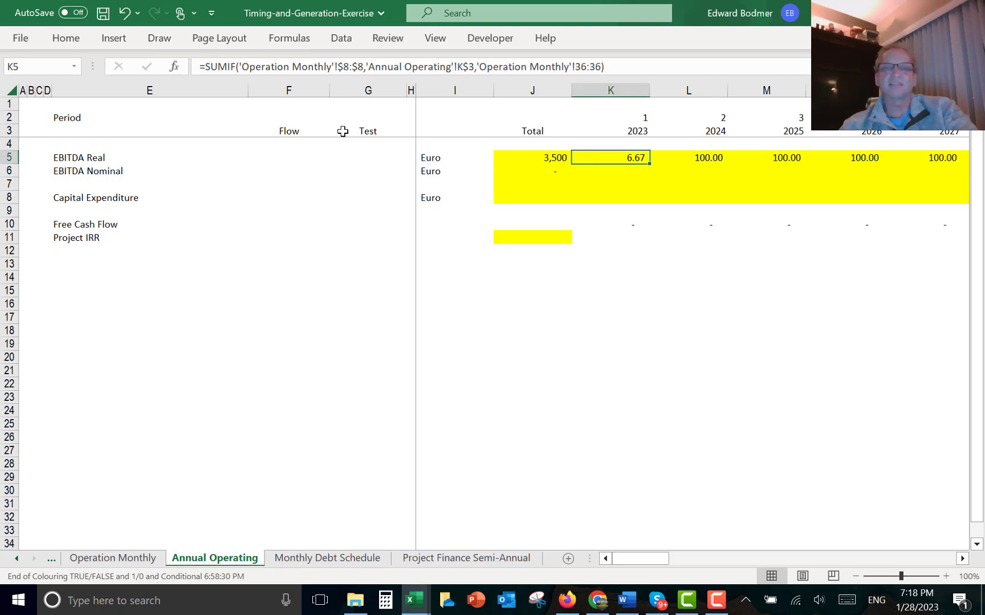
{"action": "key", "text": "shift+Down"}
{"action": "key", "text": "ctrl+d"}
{"action": "key", "text": "Down"}
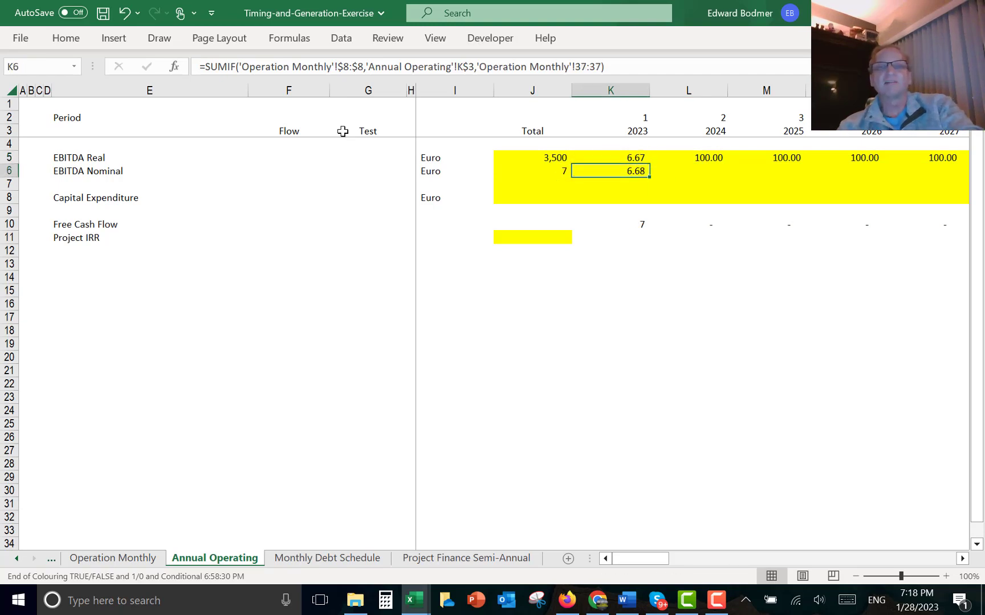
- Re-pick the sum range as Operation Monthly EBITDA Inflated row 37:37 and copy the EBITDA Nominal formula across all years
{"action": "key", "text": "F2"}
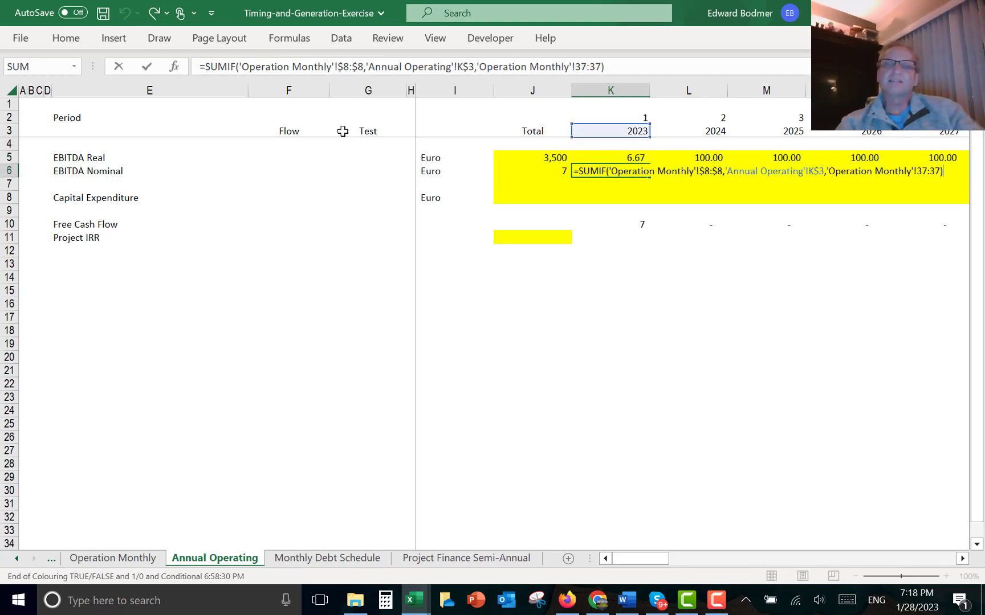
{"action": "key", "text": "Left"}
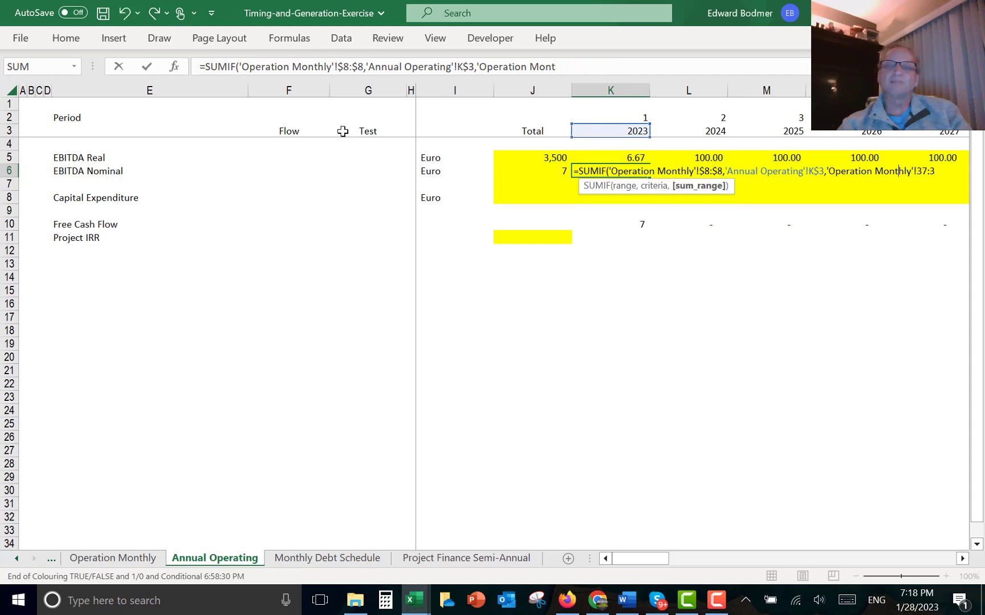
{"action": "key", "text": "BackSpace"}
{"action": "key", "text": "BackSpace"}
{"action": "key", "text": "BackSpace"}
{"action": "key", "text": "BackSpace"}
{"action": "key", "text": "BackSpace"}
{"action": "key", "text": "BackSpace"}
{"action": "key", "text": "BackSpace"}
{"action": "key", "text": "BackSpace"}
{"action": "key", "text": "BackSpace"}
{"action": "key", "text": "BackSpace"}
{"action": "key", "text": "BackSpace"}
{"action": "key", "text": "BackSpace"}
{"action": "key", "text": "BackSpace"}
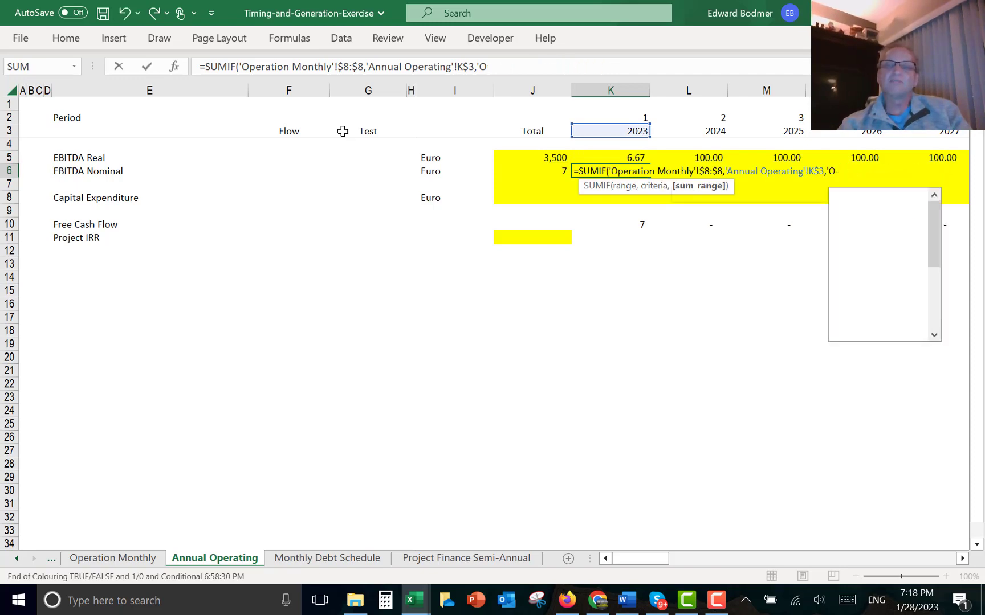
{"action": "key", "text": "BackSpace"}
{"action": "key", "text": "BackSpace"}
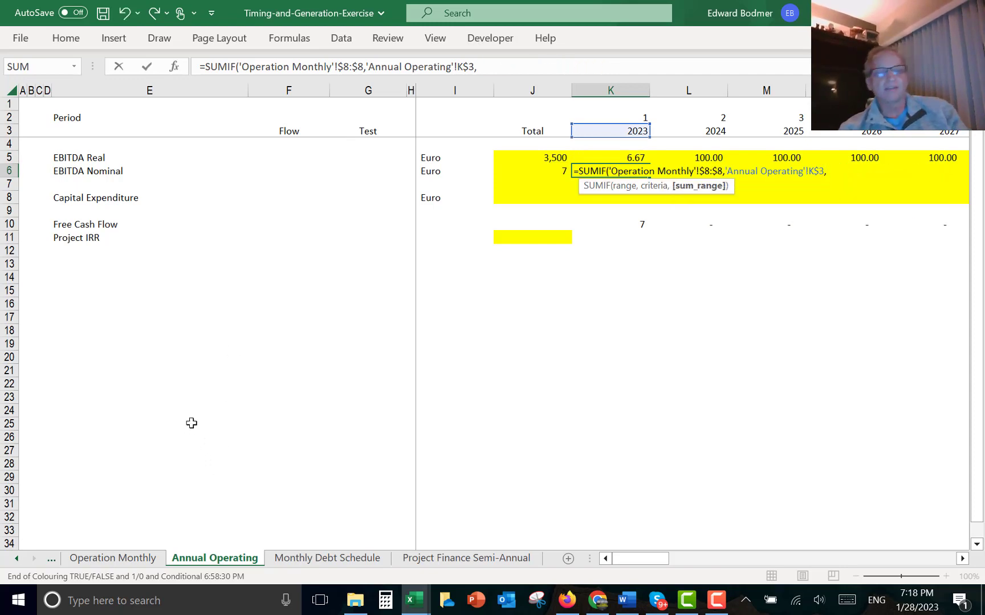
{"action": "left_click", "coordinate": [124, 560]}
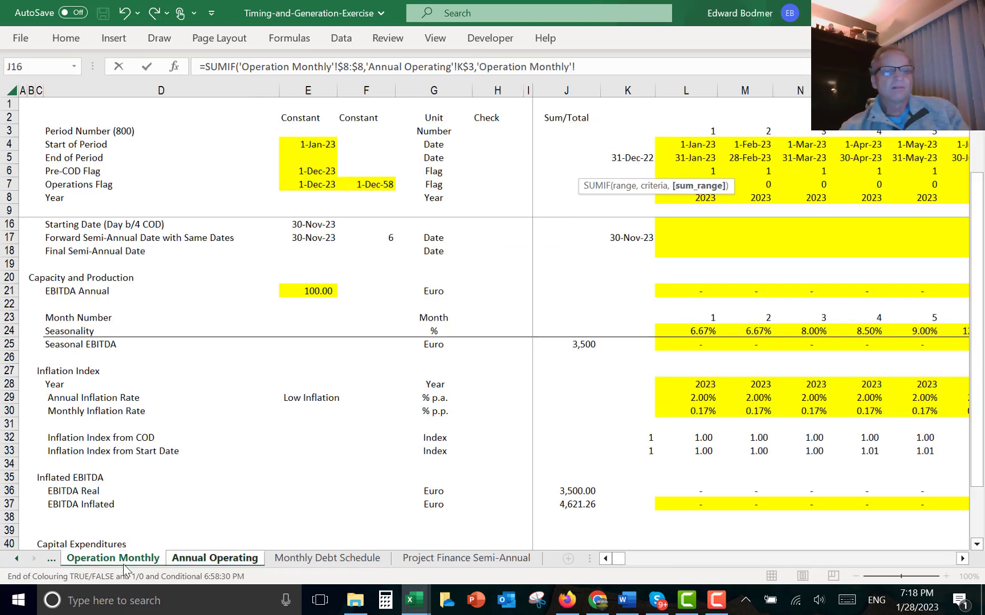
{"action": "left_click", "coordinate": [12, 504]}
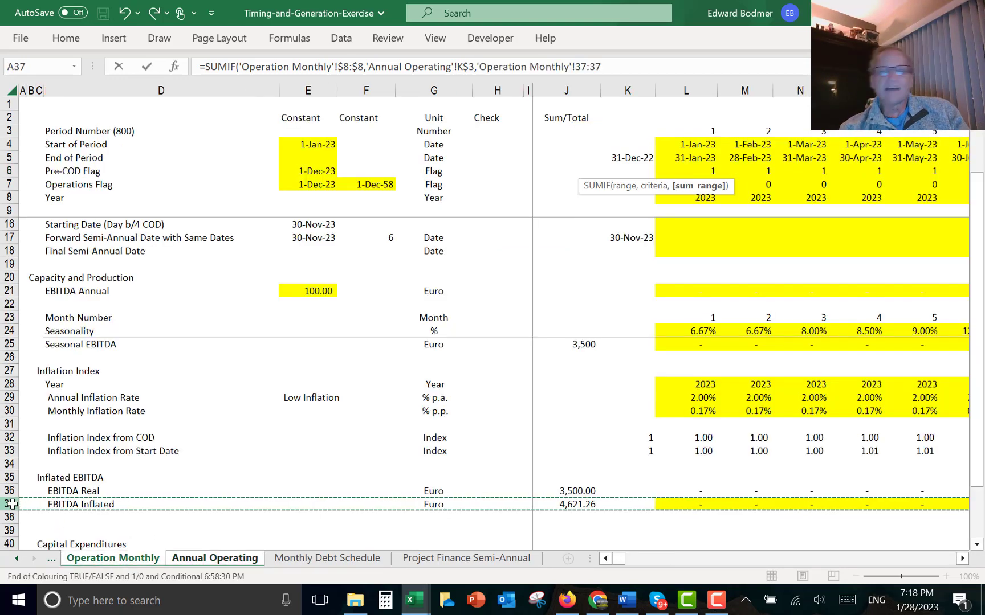
{"action": "key", "text": "Return"}
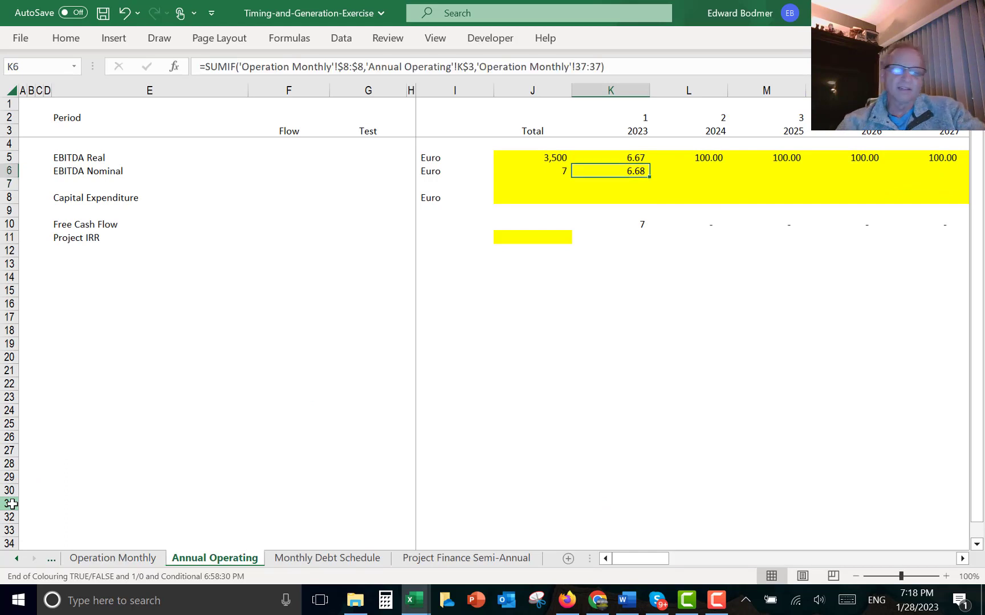
{"action": "key", "text": "ctrl+shift+r"}
{"action": "key", "text": "Left"}
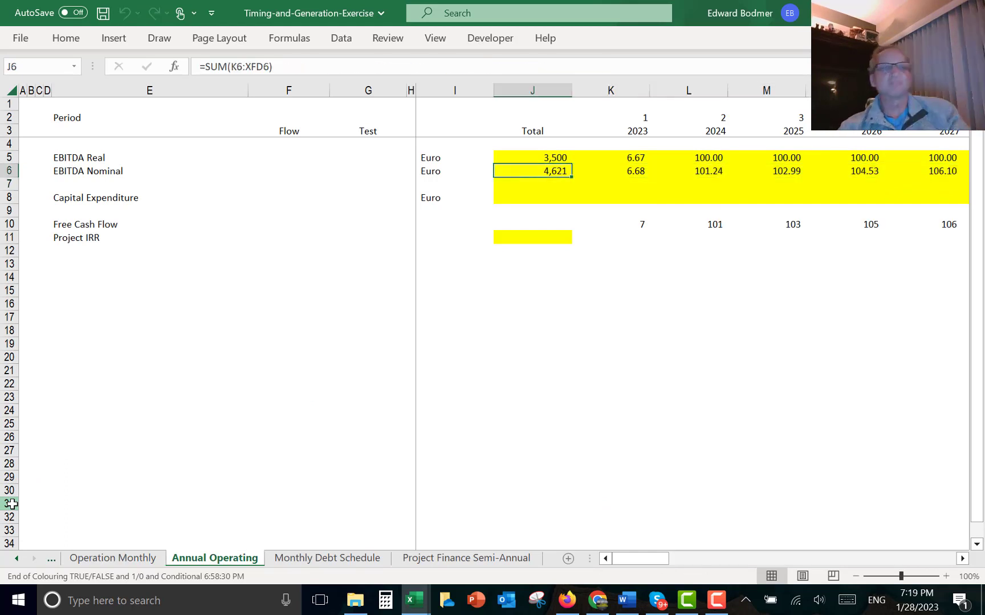
- Go to the 2023 Capital Expenditure cell and view the Operation Monthly sheet for its source rows
{"action": "key", "text": "Down"}
{"action": "key", "text": "Down"}
{"action": "key", "text": "Left"}
{"action": "key", "text": "Right"}
{"action": "key", "text": "Right"}
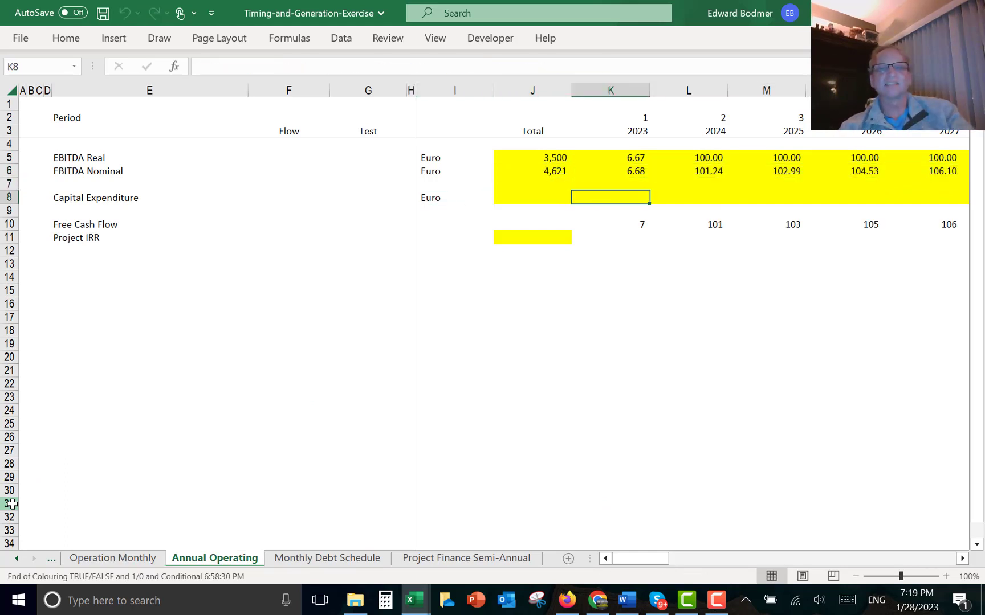
{"action": "key", "text": "ctrl+Page_Up"}
{"action": "key", "text": "ctrl+Page_Up"}
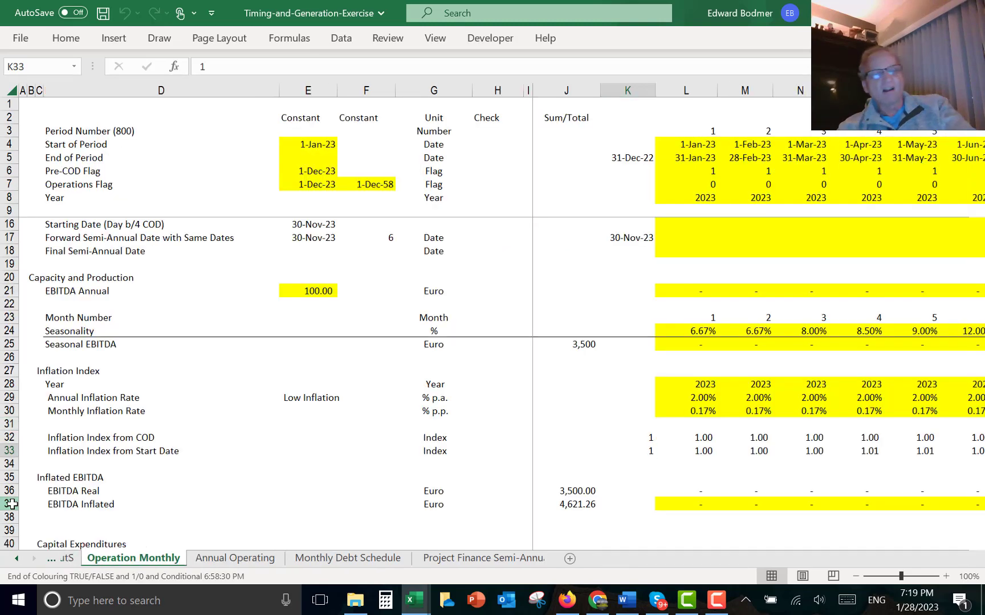
{"action": "key", "text": "ctrl+Page_Down"}
{"action": "key", "text": "ctrl+Page_Down"}
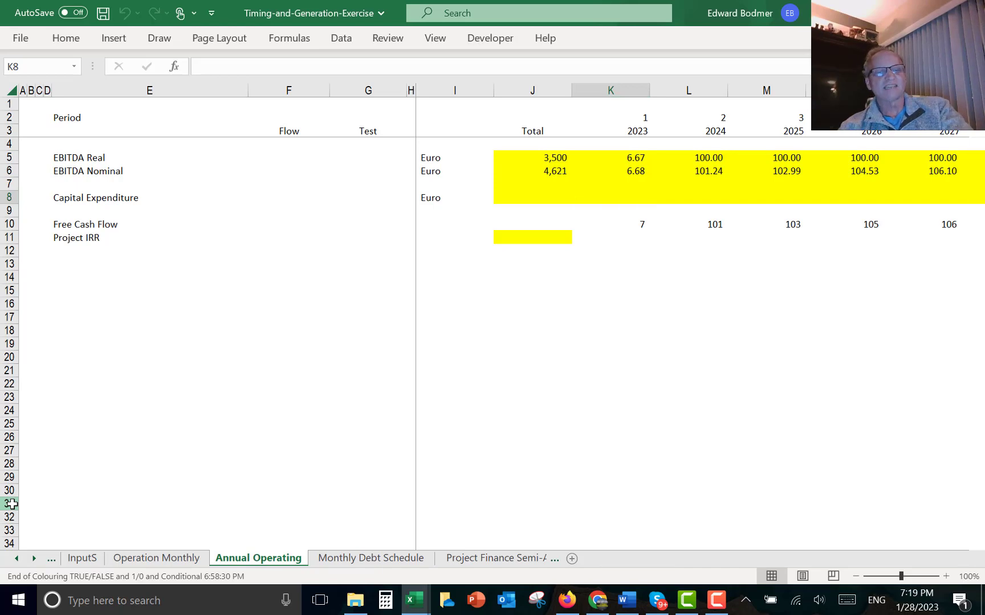
- Review the Inflated EBITDA and Capital Expenditures rows on the Operation Monthly sheet
{"action": "key", "text": "ctrl+Page_Up"}
{"action": "key", "text": "Down"}
{"action": "key", "text": "Down"}
{"action": "key", "text": "Down"}
{"action": "key", "text": "Down"}
{"action": "key", "text": "Down"}
{"action": "key", "text": "Down"}
{"action": "key", "text": "Down"}
{"action": "key", "text": "Down"}
{"action": "key", "text": "Down"}
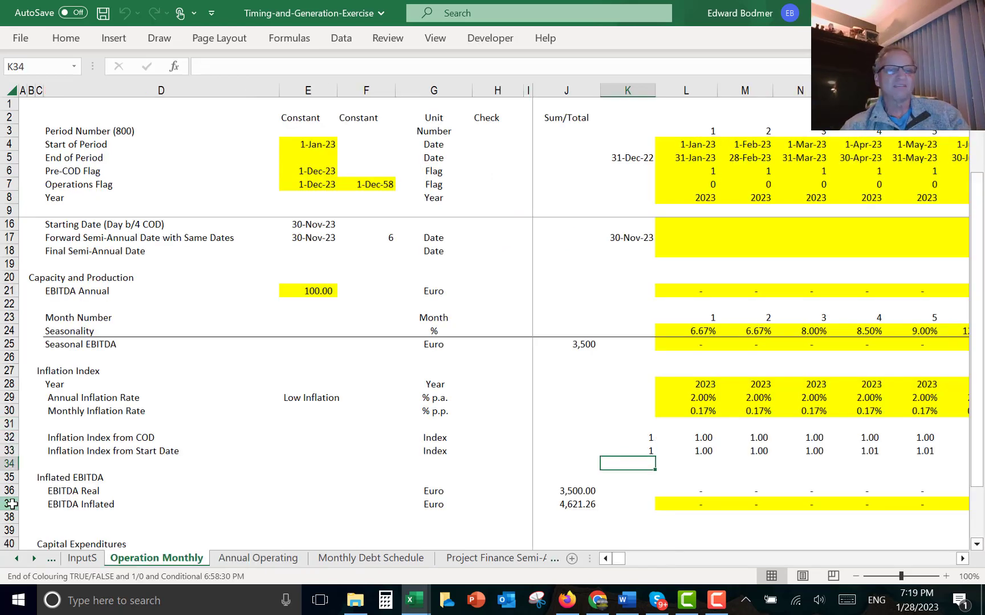
{"action": "key", "text": "Down"}
{"action": "key", "text": "Down"}
{"action": "key", "text": "Down"}
{"action": "key", "text": "Down"}
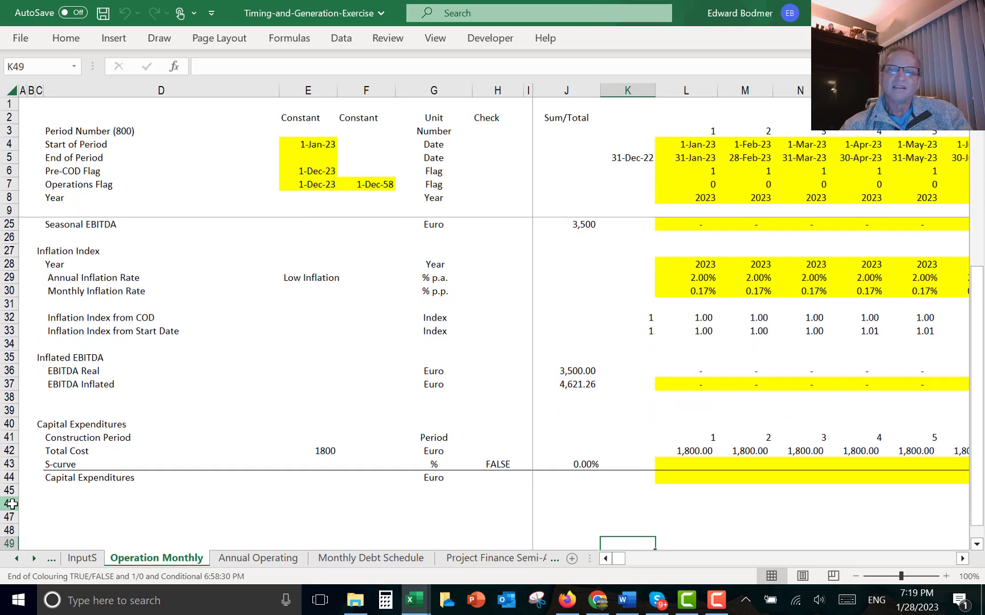
{"action": "key", "text": "Up"}
{"action": "key", "text": "Up"}
{"action": "key", "text": "Up"}
{"action": "key", "text": "Up"}
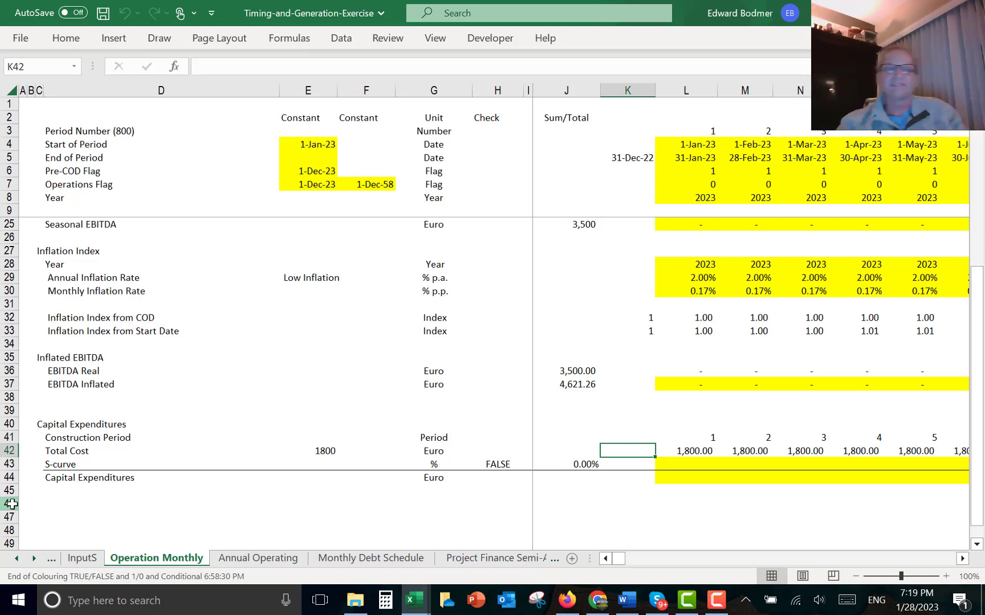
- Enter the first month's S-curve as =LOOKUP(L41,InputS!6:6,InputS!16:16), matching construction period to the InputS flat-case row
{"action": "key", "text": "Down"}
{"action": "key", "text": "Right"}
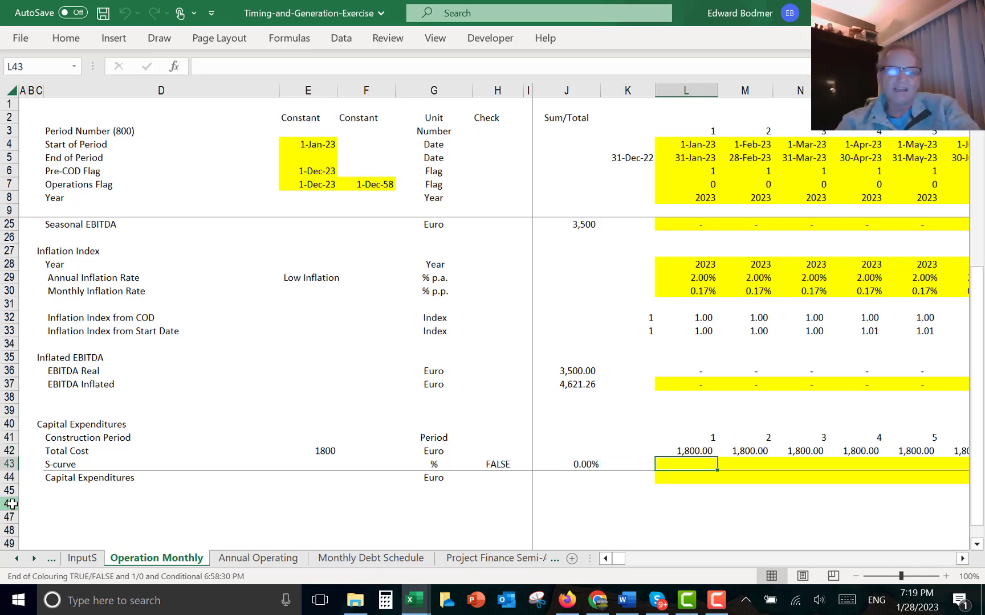
{"action": "type", "text": "=loo"}
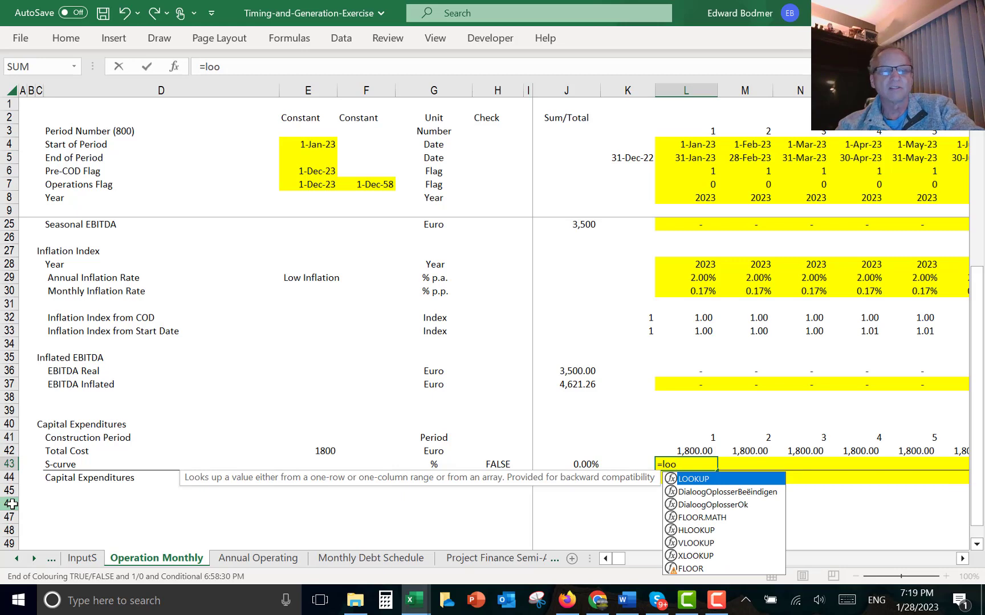
{"action": "key", "text": "Tab"}
{"action": "key", "text": "Up"}
{"action": "key", "text": "Up"}
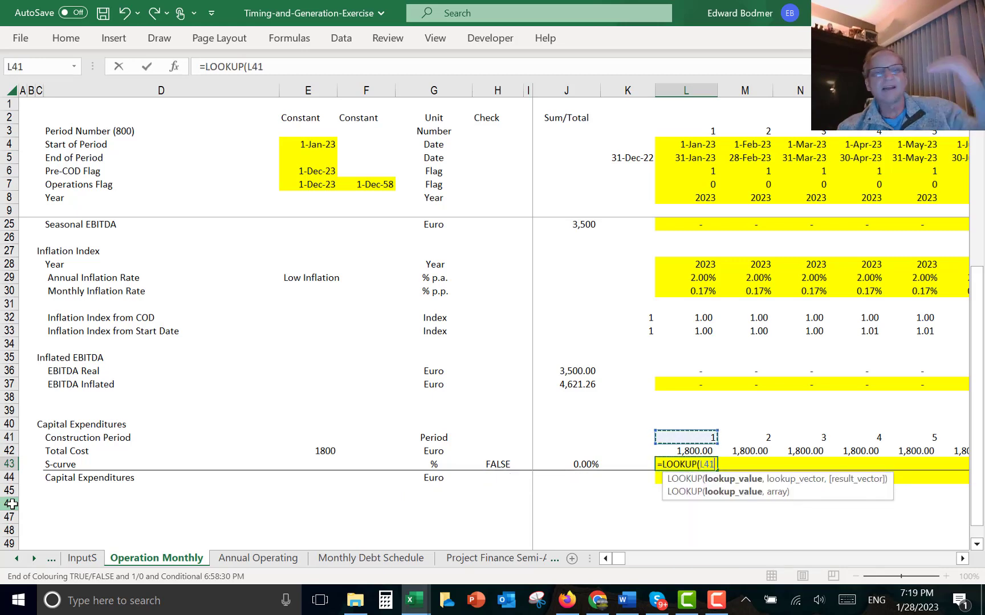
{"action": "type", "text": ","}
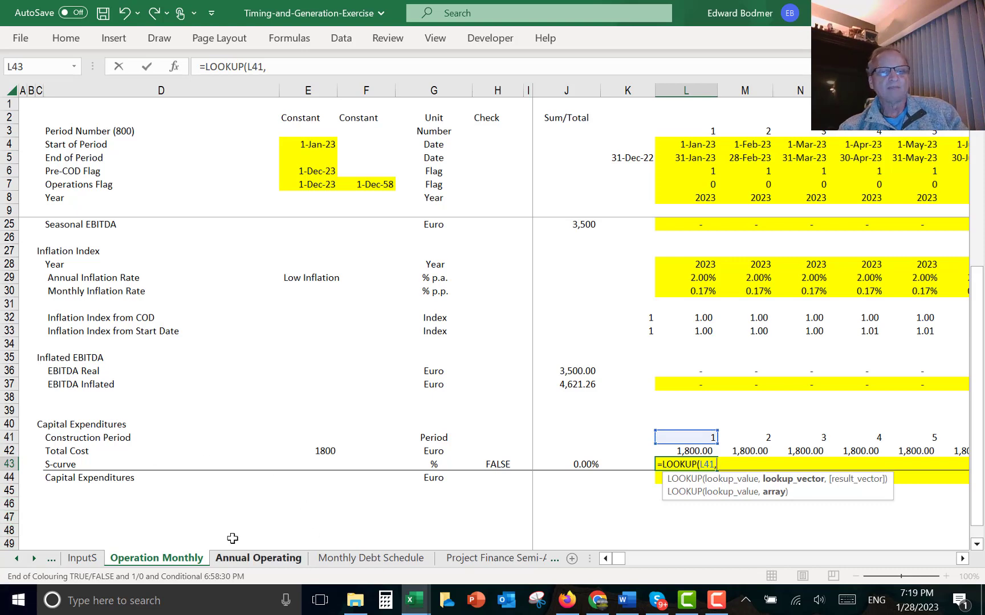
{"action": "left_click", "coordinate": [81, 554]}
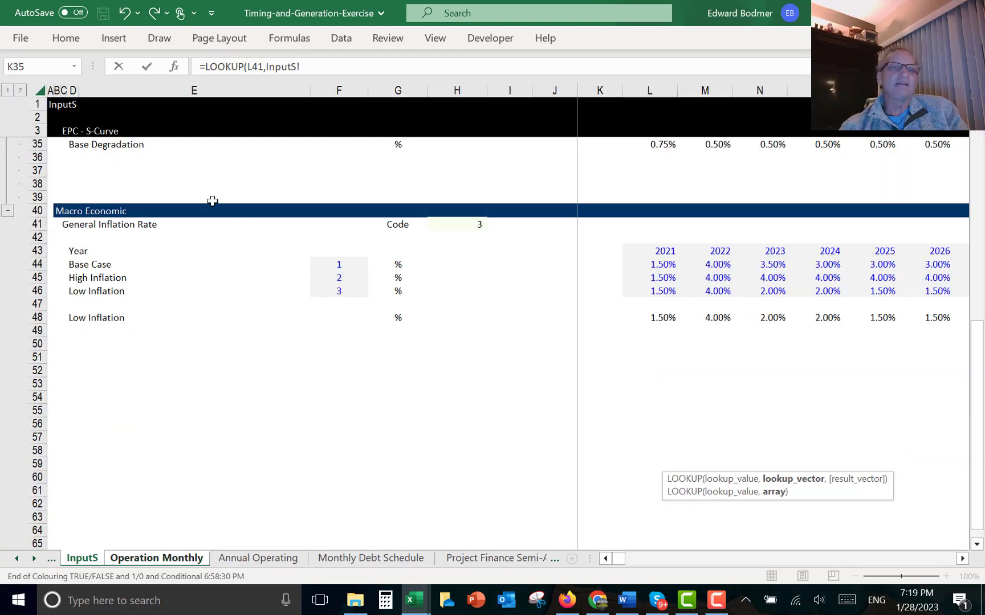
{"action": "left_click", "coordinate": [233, 182]}
{"action": "key", "text": "BackSpace"}
{"action": "key", "text": "BackSpace"}
{"action": "key", "text": "BackSpace"}
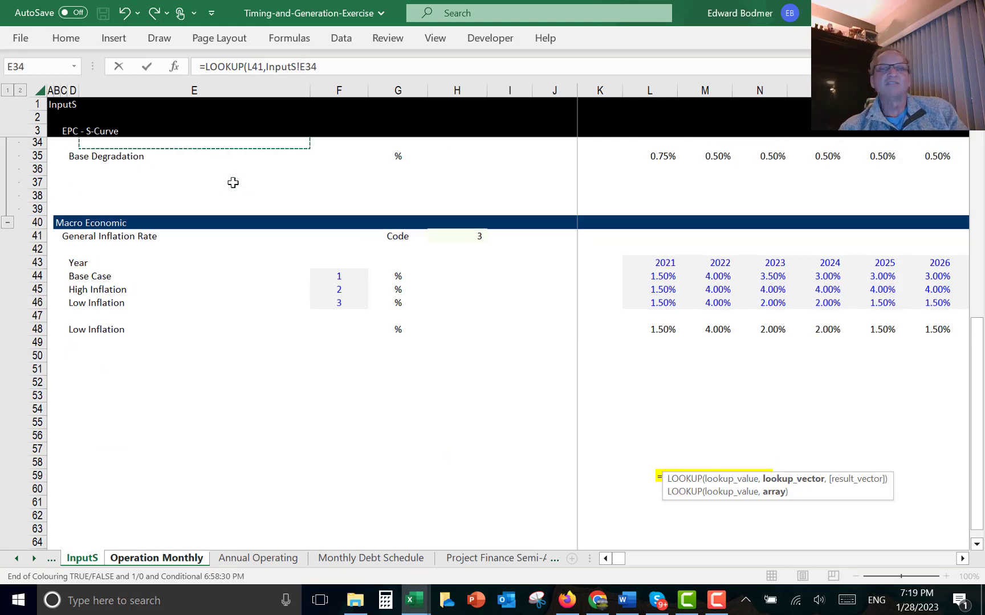
{"action": "scroll", "coordinate": [233, 182], "scroll_direction": "up", "scroll_amount": 3}
{"action": "key", "text": "Up"}
{"action": "key", "text": "Up"}
{"action": "key", "text": "Up"}
{"action": "key", "text": "Up"}
{"action": "key", "text": "Up"}
{"action": "key", "text": "Up"}
{"action": "key", "text": "Up"}
{"action": "key", "text": "Up"}
{"action": "key", "text": "Up"}
{"action": "key", "text": "Up"}
{"action": "key", "text": "Up"}
{"action": "key", "text": "Up"}
{"action": "key", "text": "Up"}
{"action": "key", "text": "Up"}
{"action": "key", "text": "Up"}
{"action": "key", "text": "Up"}
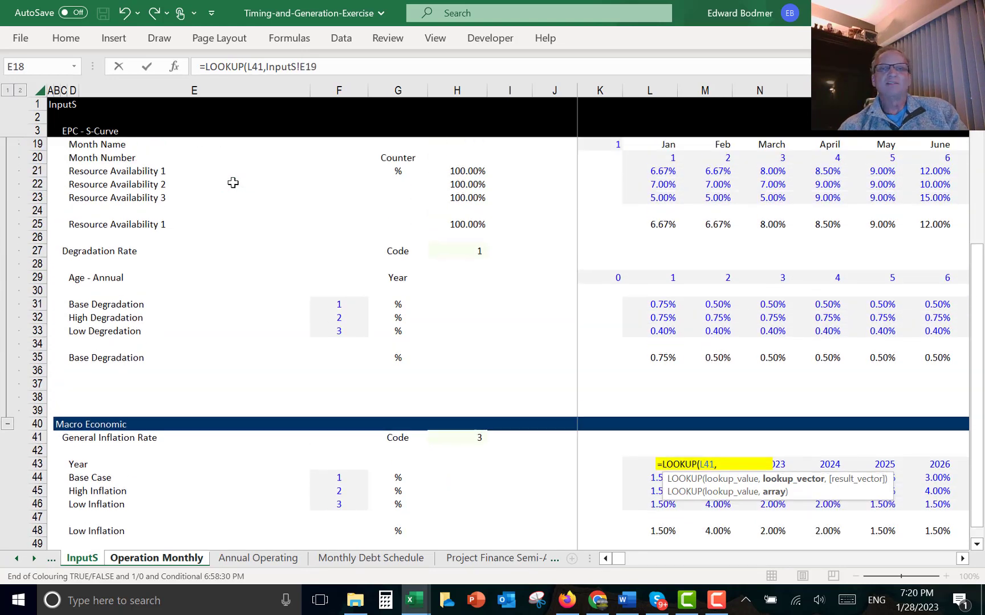
{"action": "key", "text": "Up"}
{"action": "key", "text": "Up"}
{"action": "key", "text": "Up"}
{"action": "key", "text": "Up"}
{"action": "key", "text": "Up"}
{"action": "key", "text": "Up"}
{"action": "key", "text": "Up"}
{"action": "key", "text": "Up"}
{"action": "key", "text": "Up"}
{"action": "key", "text": "Up"}
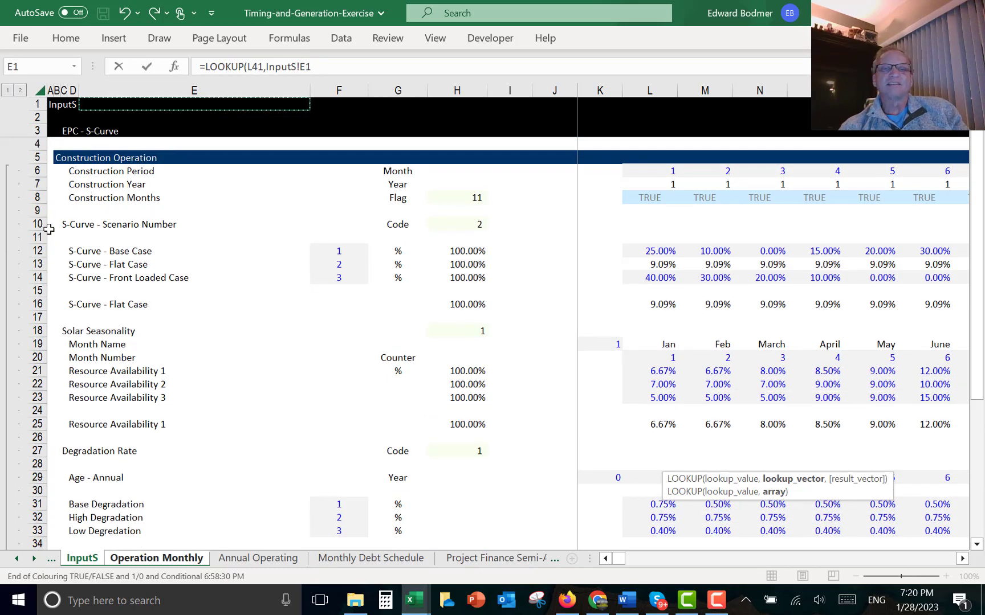
{"action": "left_click", "coordinate": [44, 170]}
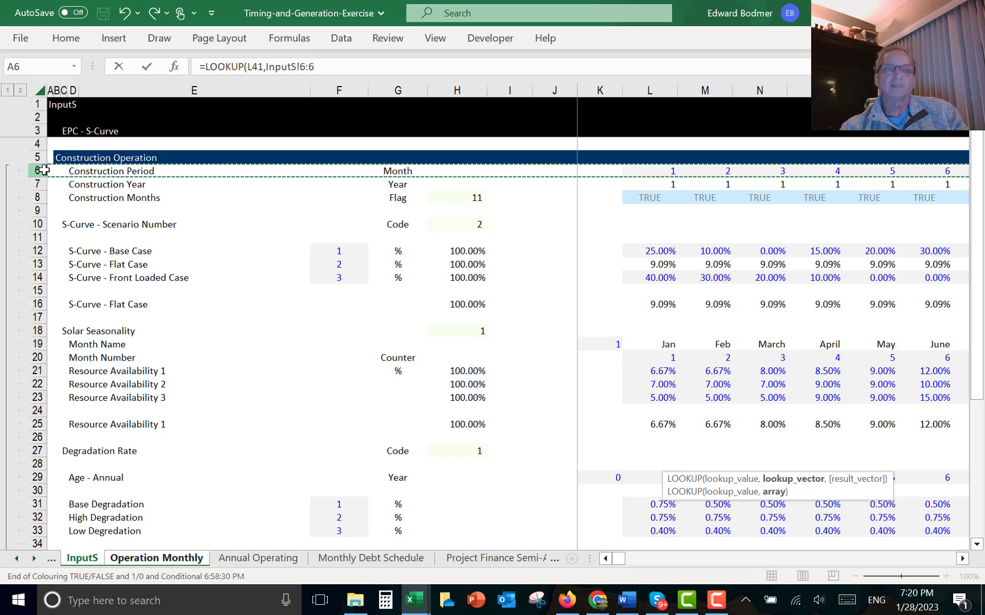
{"action": "type", "text": ","}
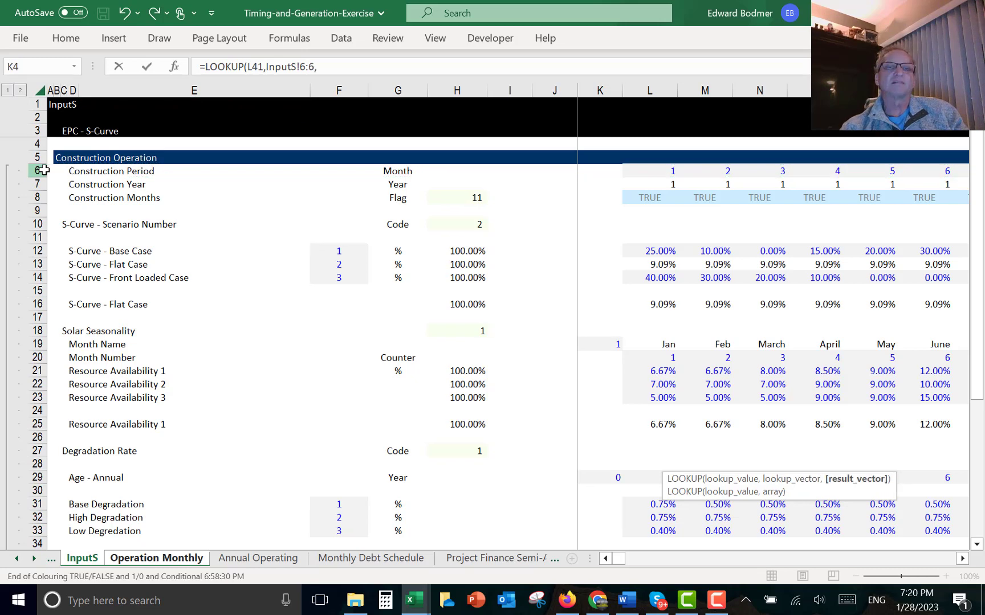
{"action": "left_click", "coordinate": [38, 301]}
{"action": "key", "text": "Return"}
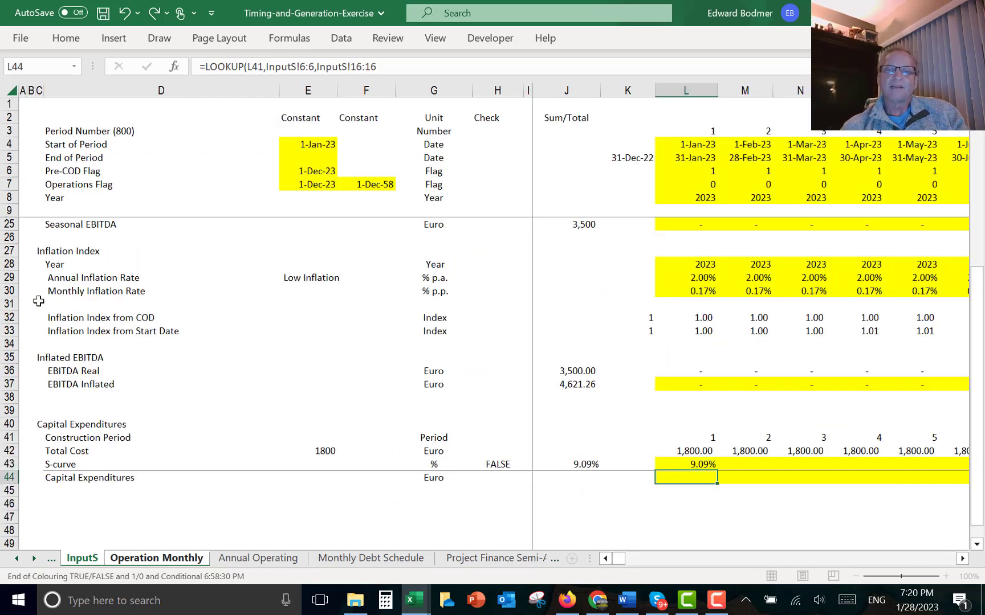
- Copy the S-curve LOOKUP formula across all monthly columns
{"action": "key", "text": "ctrl+shift+Right"}
{"action": "key", "text": "ctrl+r"}
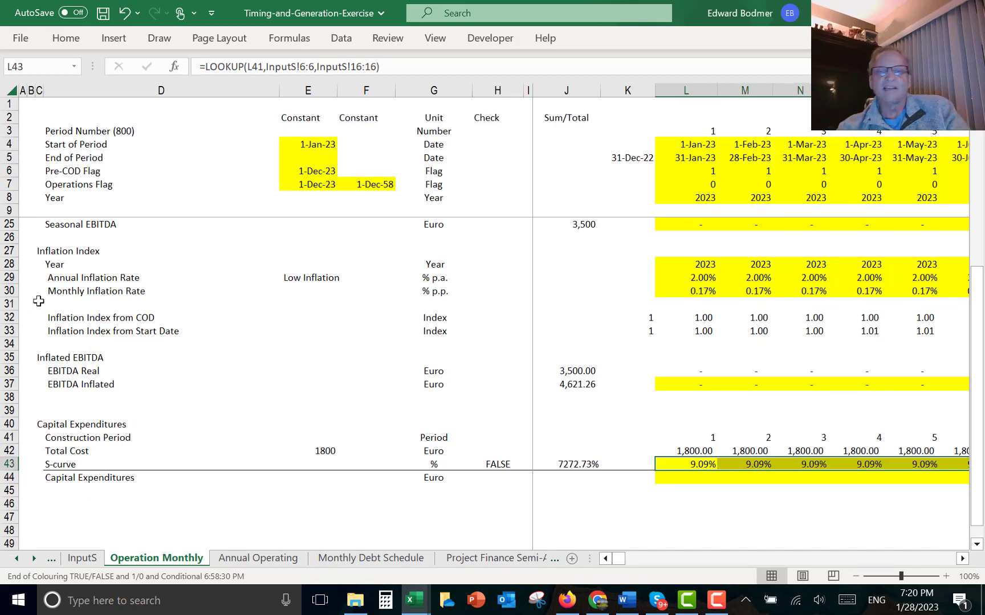
{"action": "key", "text": "Left"}
{"action": "key", "text": "Left"}
{"action": "key", "text": "Left"}
{"action": "key", "text": "Right"}
{"action": "key", "text": "Right"}
{"action": "key", "text": "Right"}
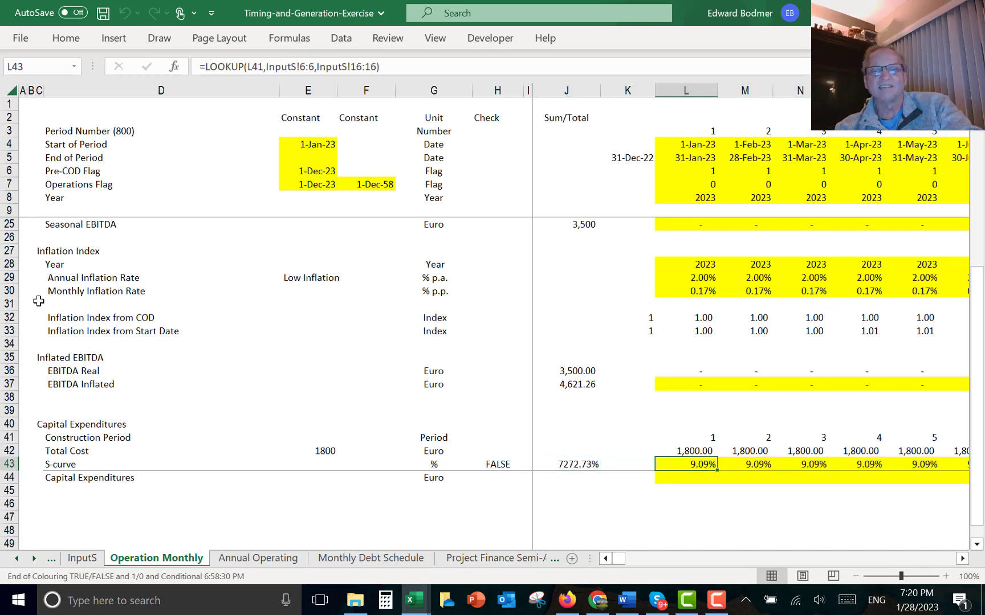
- Multiply the S-curve formula by the Pre-COD Flag L6 and copy it across all months
{"action": "key", "text": "F2"}
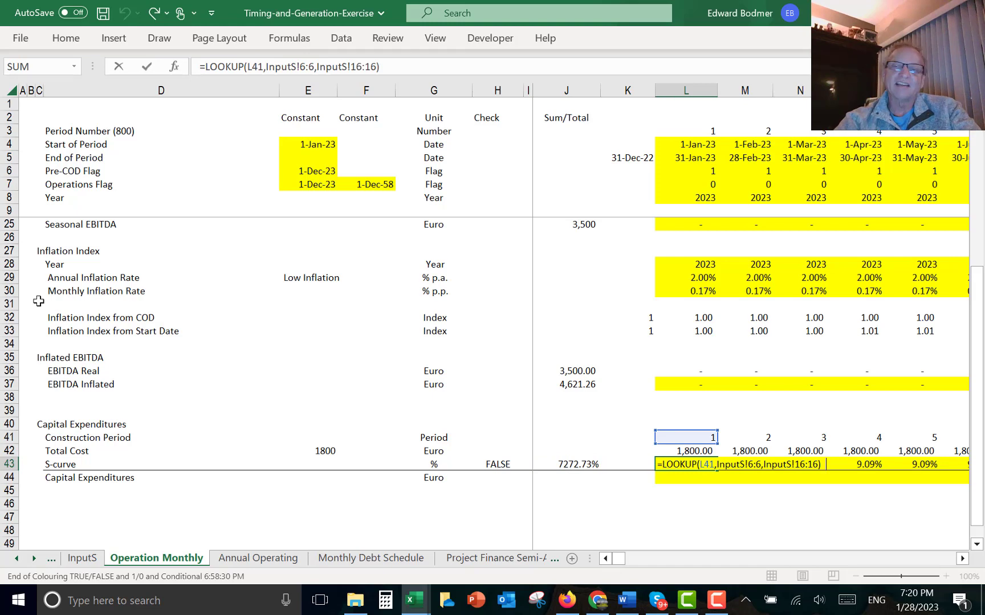
{"action": "type", "text": "*"}
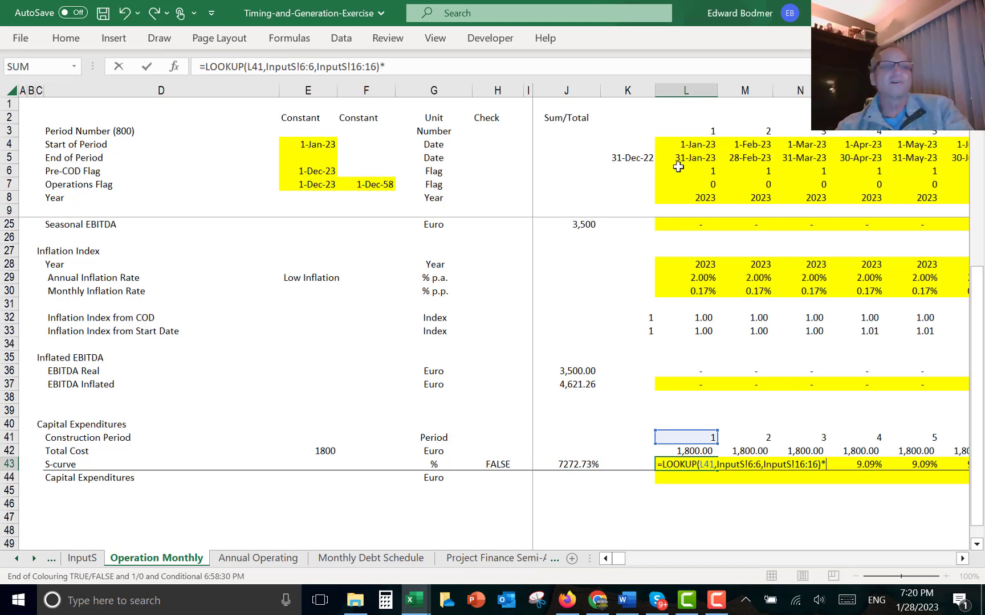
{"action": "left_click", "coordinate": [690, 181]}
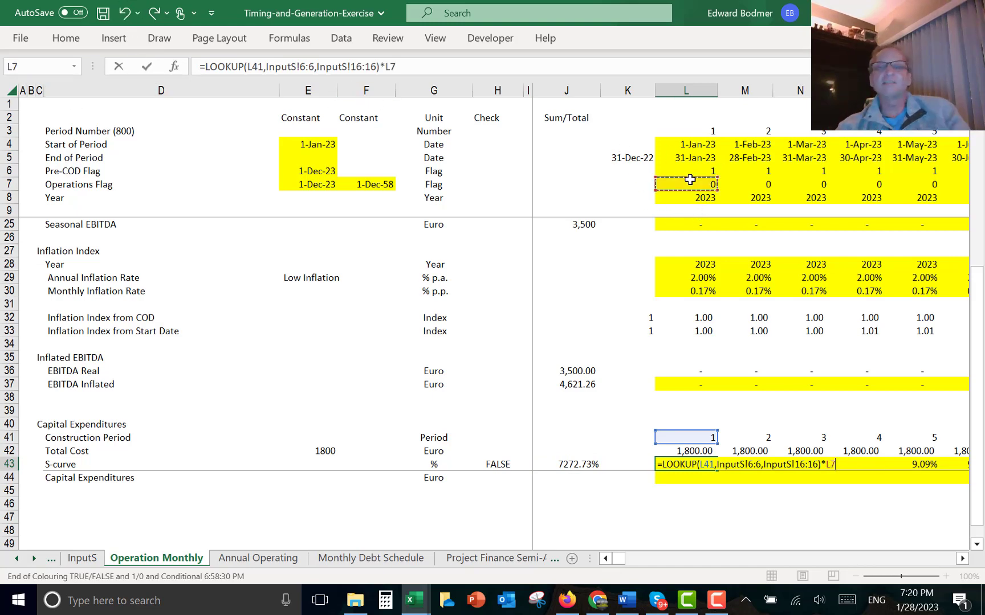
{"action": "key", "text": "Up"}
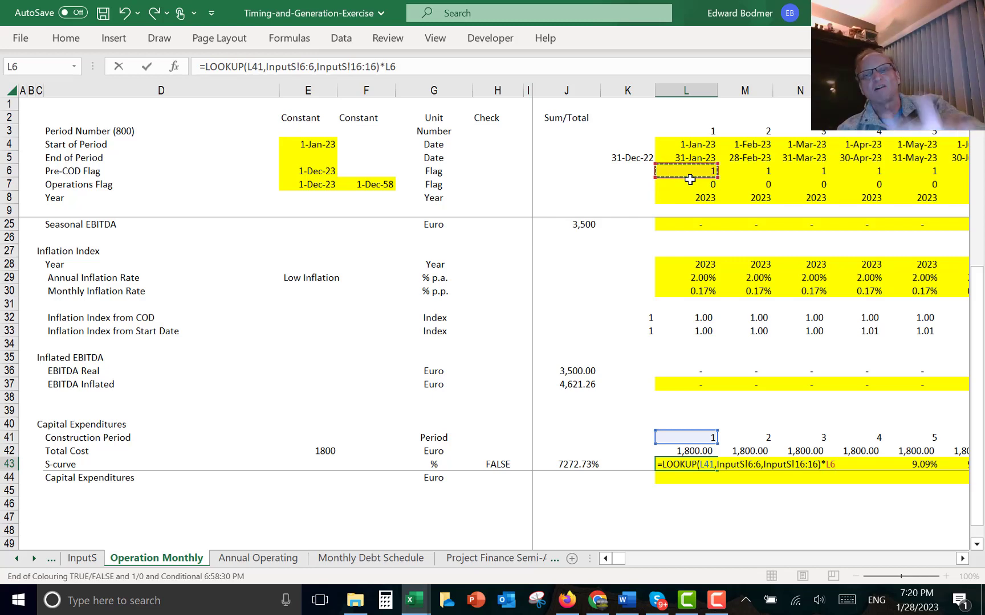
{"action": "key", "text": "ctrl+Return"}
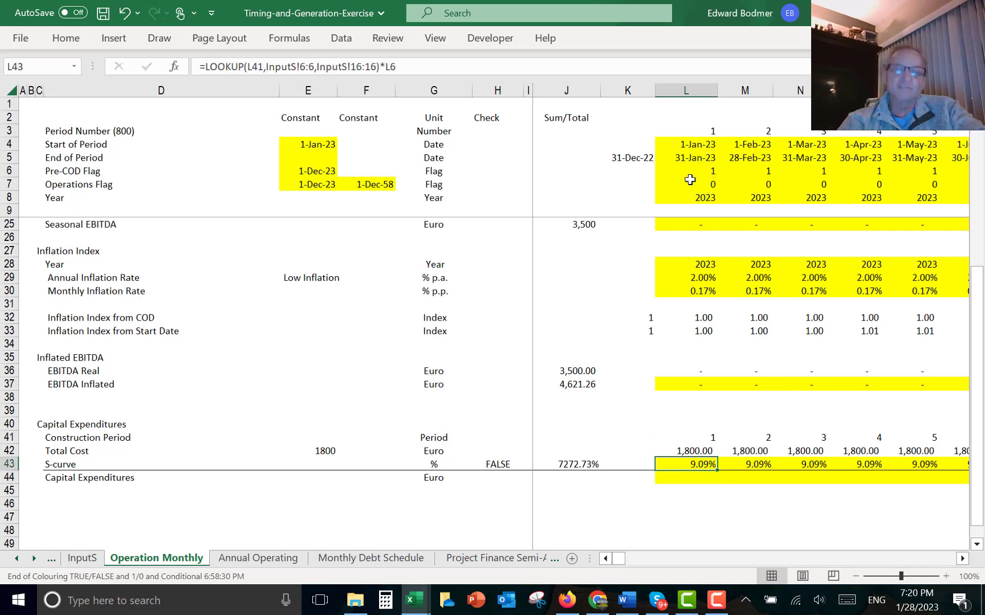
{"action": "key", "text": "ctrl+shift+Right"}
{"action": "key", "text": "ctrl+r"}
- Add a check for the S-curve row testing that its total equals 1 (=J43=1)
{"action": "key", "text": "Left"}
{"action": "key", "text": "Left"}
{"action": "key", "text": "Left"}
{"action": "key", "text": "Left"}
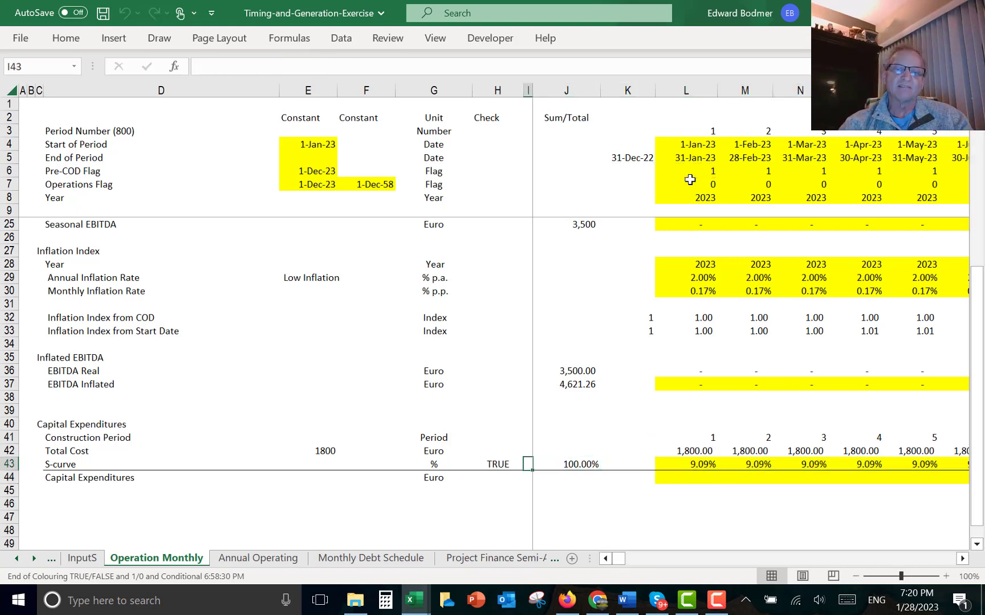
{"action": "type", "text": "="}
{"action": "key", "text": "Right"}
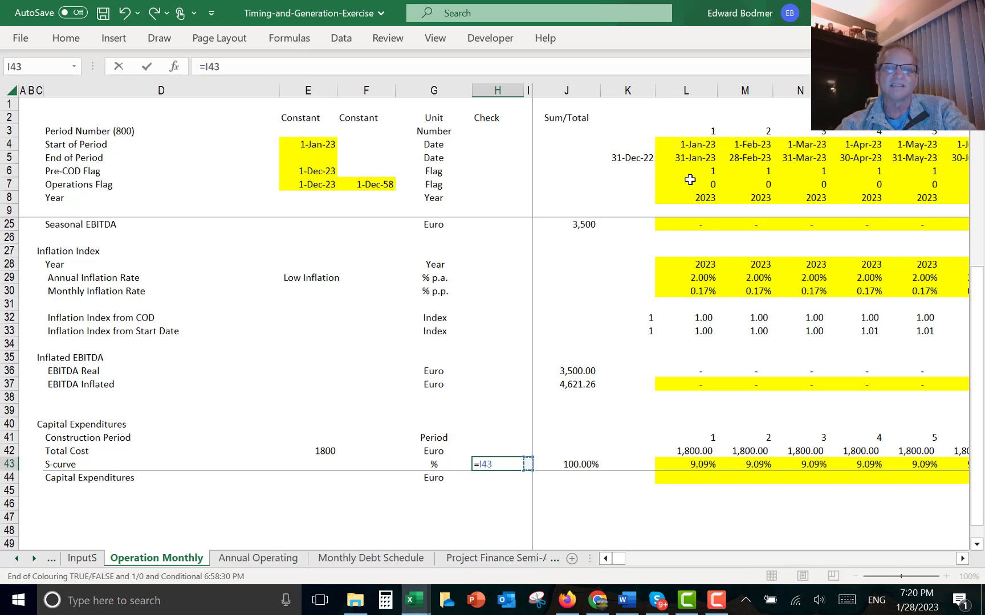
{"action": "key", "text": "Right"}
{"action": "type", "text": "=1"}
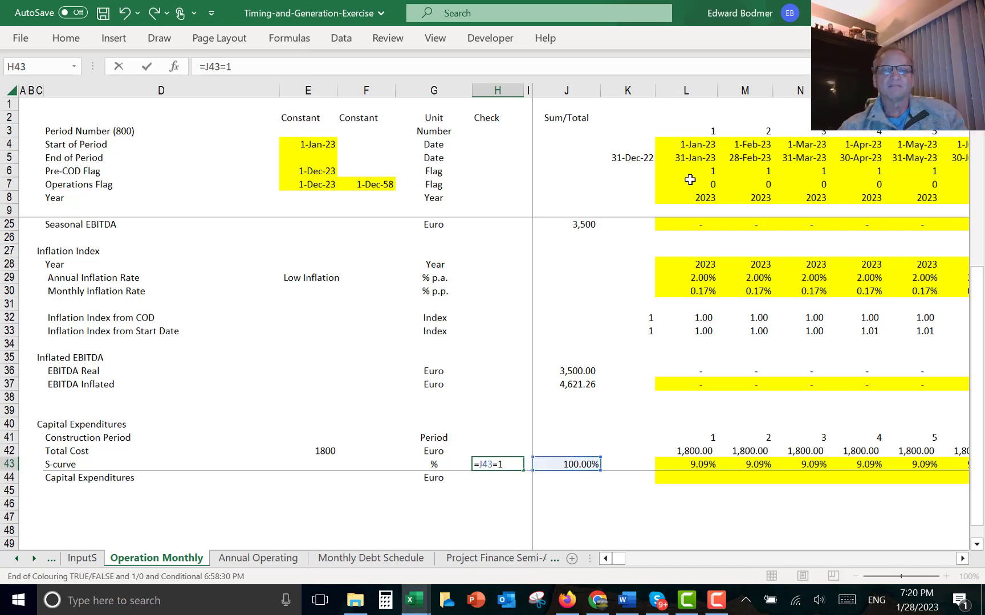
{"action": "key", "text": "Return"}
- Trace the Total Cost input back to its source on the InputC - Operations sheet and return
{"action": "key", "text": "Right"}
{"action": "key", "text": "Right"}
{"action": "key", "text": "Right"}
{"action": "key", "text": "Right"}
{"action": "key", "text": "Up"}
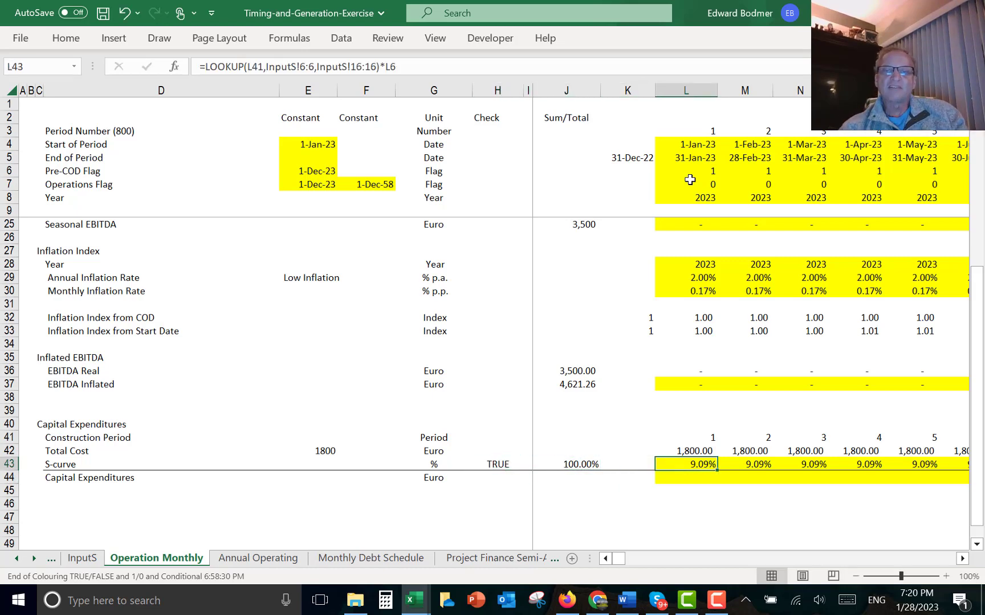
{"action": "key", "text": "Up"}
{"action": "key", "text": "Left"}
{"action": "key", "text": "Left"}
{"action": "key", "text": "Left"}
{"action": "key", "text": "Left"}
{"action": "key", "text": "Left"}
{"action": "key", "text": "Left"}
{"action": "key", "text": "Left"}
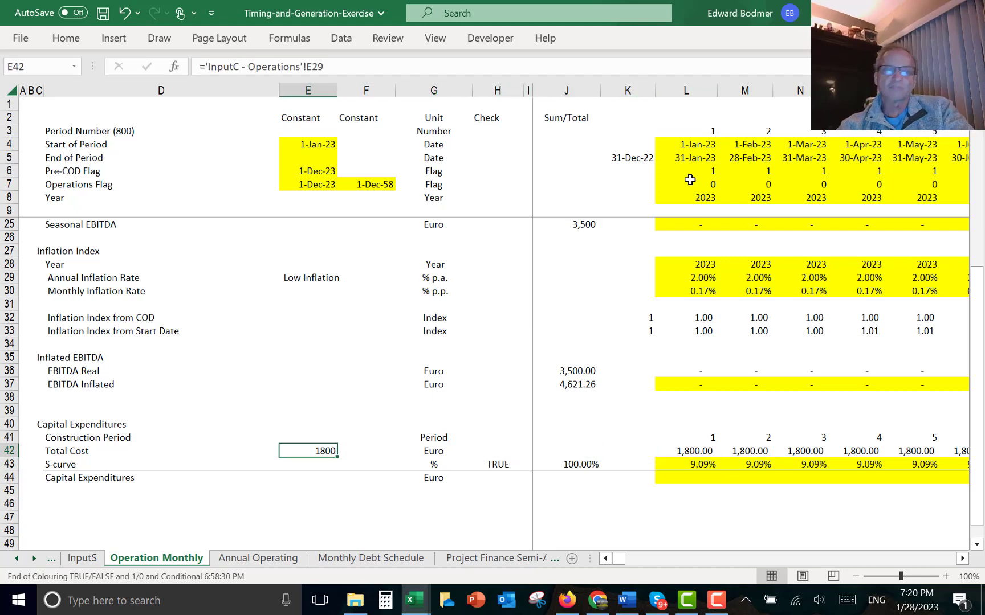
{"action": "key", "text": "ctrl+bracketleft"}
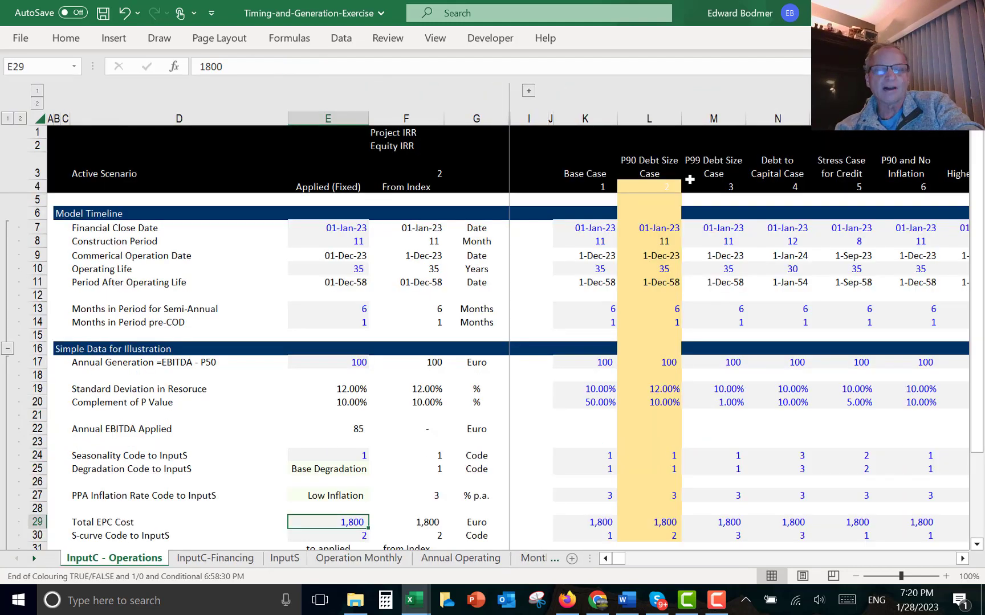
{"action": "key", "text": "F5"}
{"action": "key", "text": "Return"}
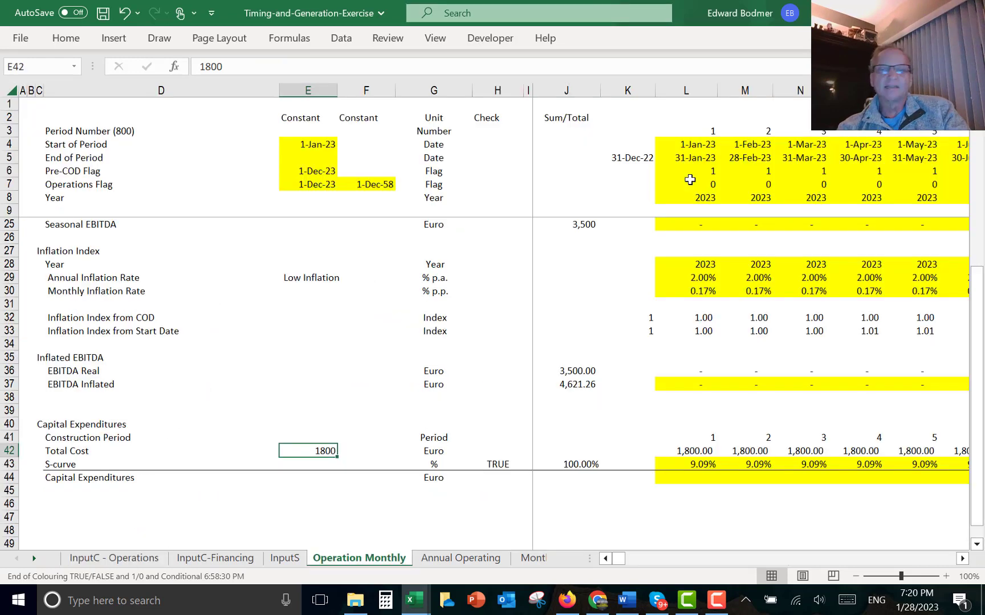
- Enter the first month's Capital Expenditures as Total Cost times S-curve, =L42*L43
{"action": "key", "text": "Down"}
{"action": "key", "text": "Down"}
{"action": "key", "text": "Right"}
{"action": "key", "text": "Right"}
{"action": "key", "text": "Right"}
{"action": "key", "text": "Right"}
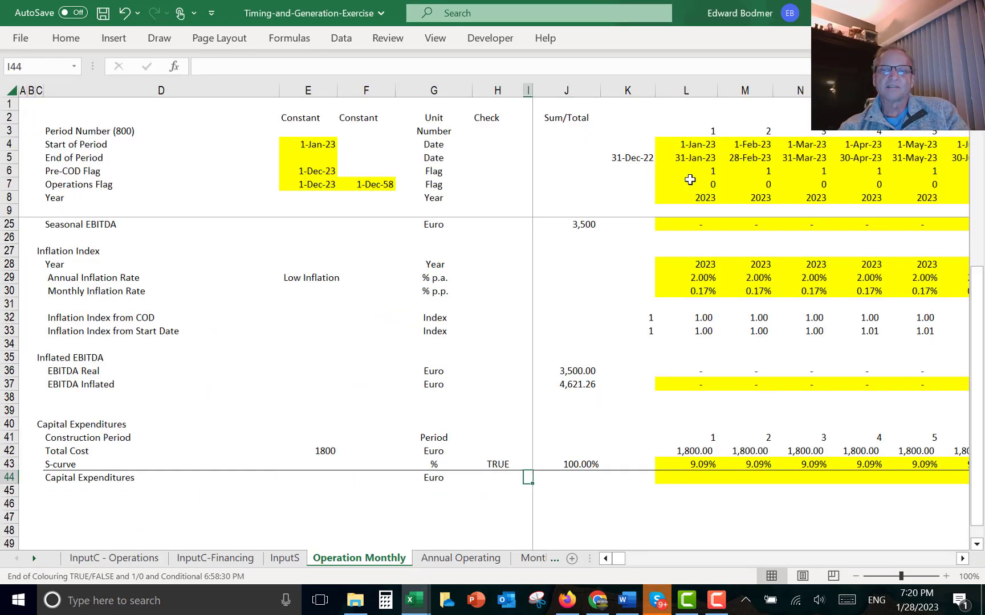
{"action": "key", "text": "Right"}
{"action": "key", "text": "Right"}
{"action": "key", "text": "Right"}
{"action": "type", "text": "="}
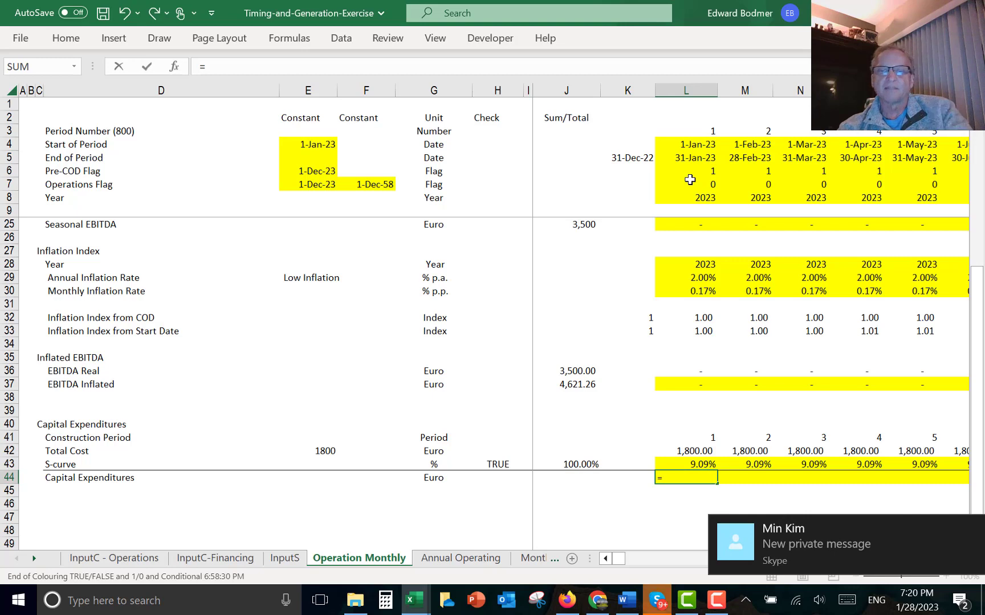
{"action": "mouse_move", "coordinate": [915, 554]}
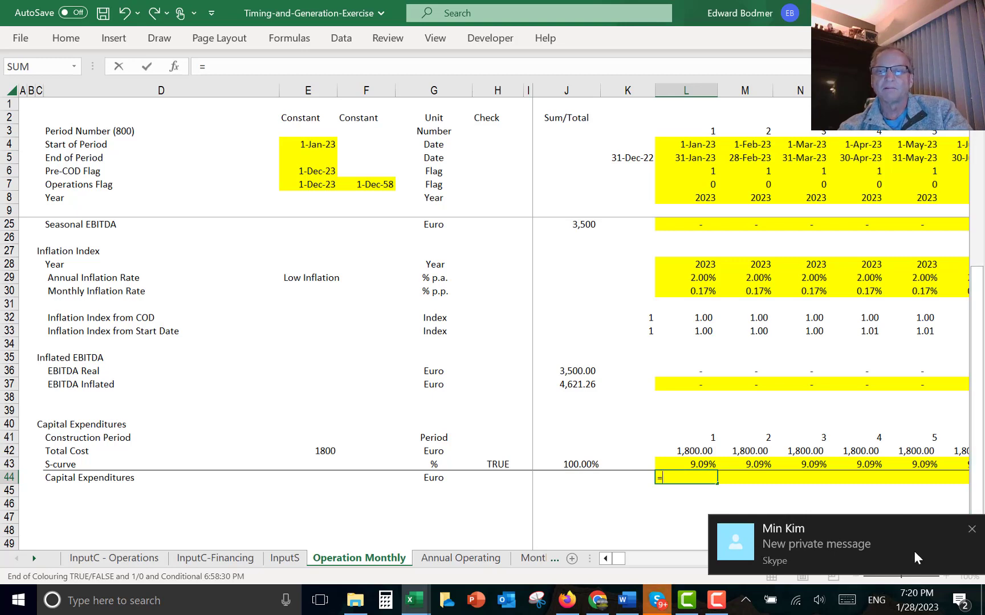
{"action": "left_click", "coordinate": [972, 530]}
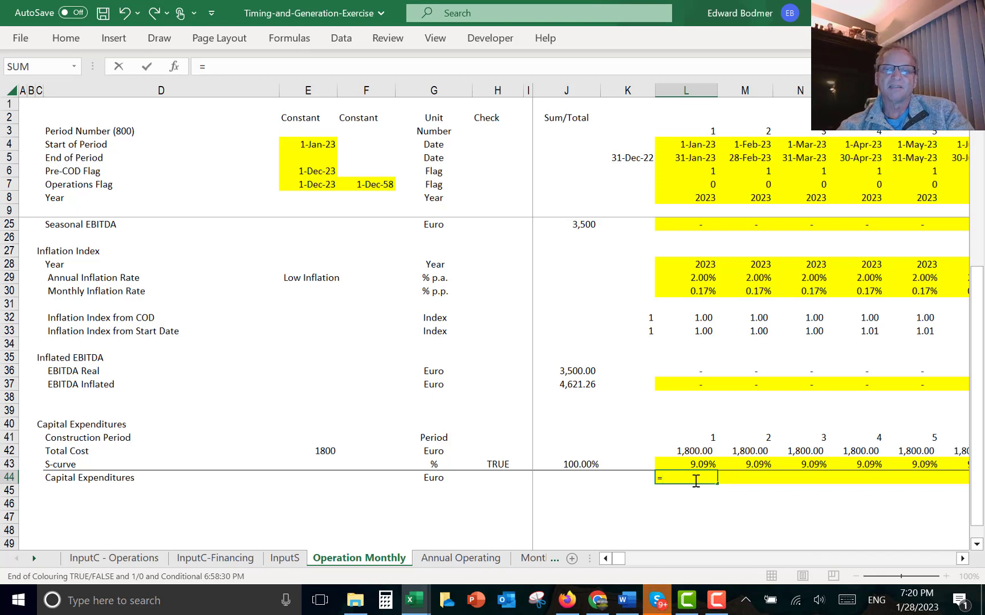
{"action": "left_click", "coordinate": [677, 453]}
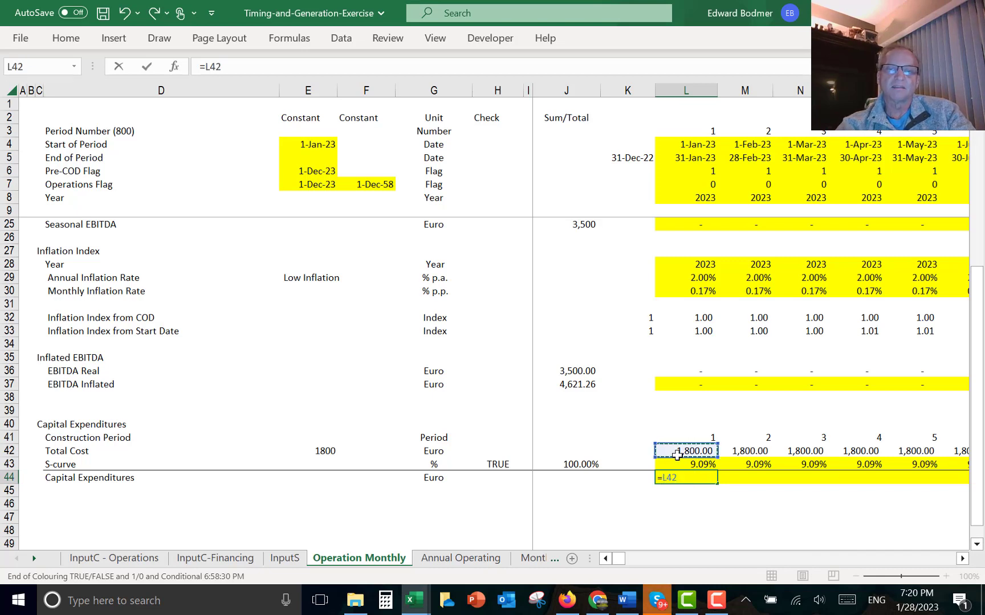
{"action": "type", "text": "*"}
{"action": "left_click", "coordinate": [679, 464]}
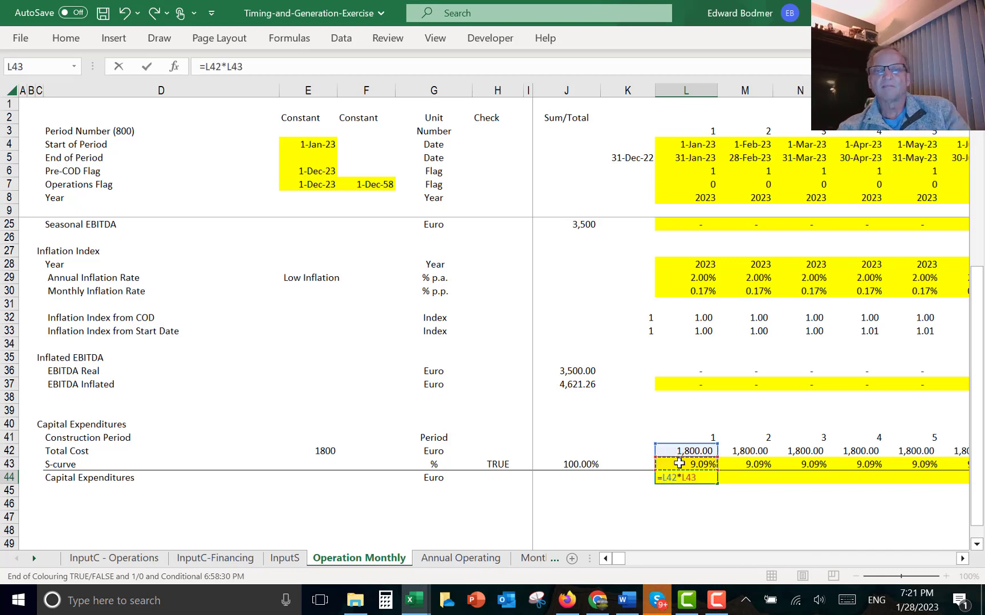
{"action": "key", "text": "ctrl+Return"}
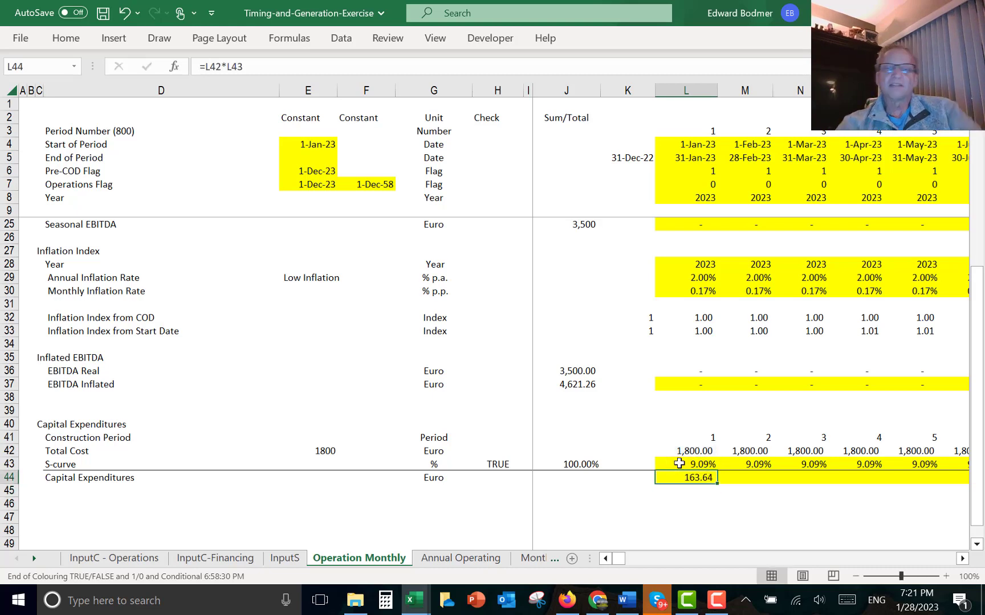
- Copy the first month's Capital Expenditures formula across all remaining months
{"action": "key", "text": "ctrl+shift+Right"}
{"action": "key", "text": "ctrl+r"}
{"action": "key", "text": "Left"}
{"action": "key", "text": "Left"}
{"action": "key", "text": "Left"}
{"action": "key", "text": "Left"}
{"action": "key", "text": "Left"}
{"action": "key", "text": "Left"}
{"action": "key", "text": "Left"}
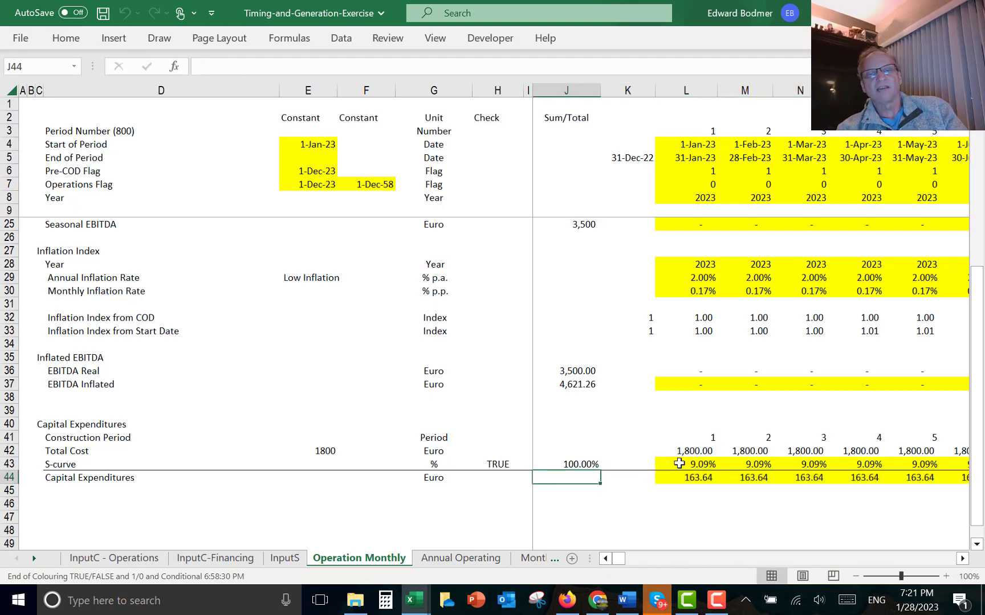
- Apply a thousands-separator number format to the Total Cost input cell E42
{"action": "key", "text": "Up"}
{"action": "key", "text": "Up"}
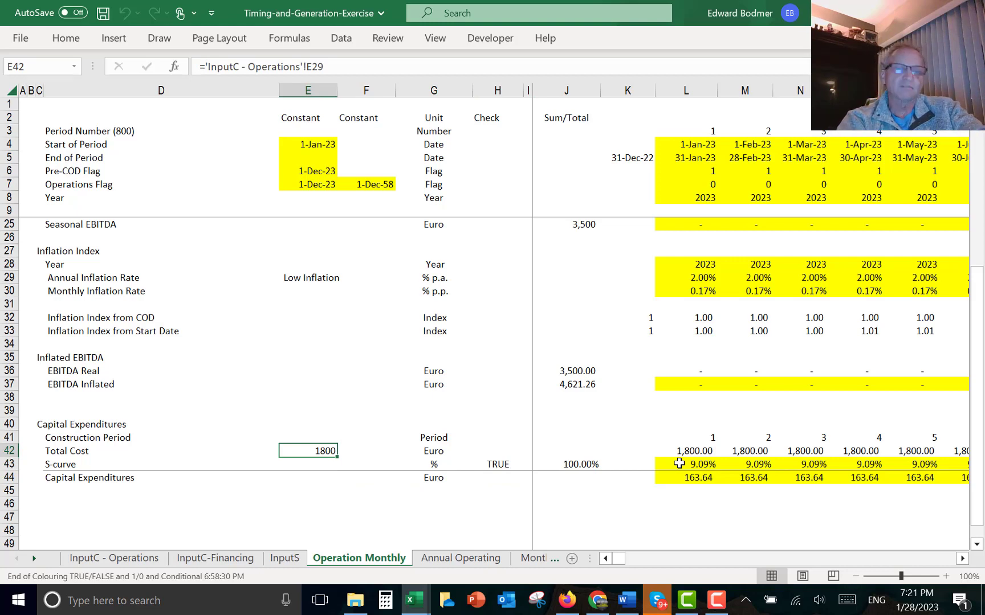
{"action": "key", "text": "ctrl+shift+1"}
{"action": "key", "text": "ctrl+shift+1"}
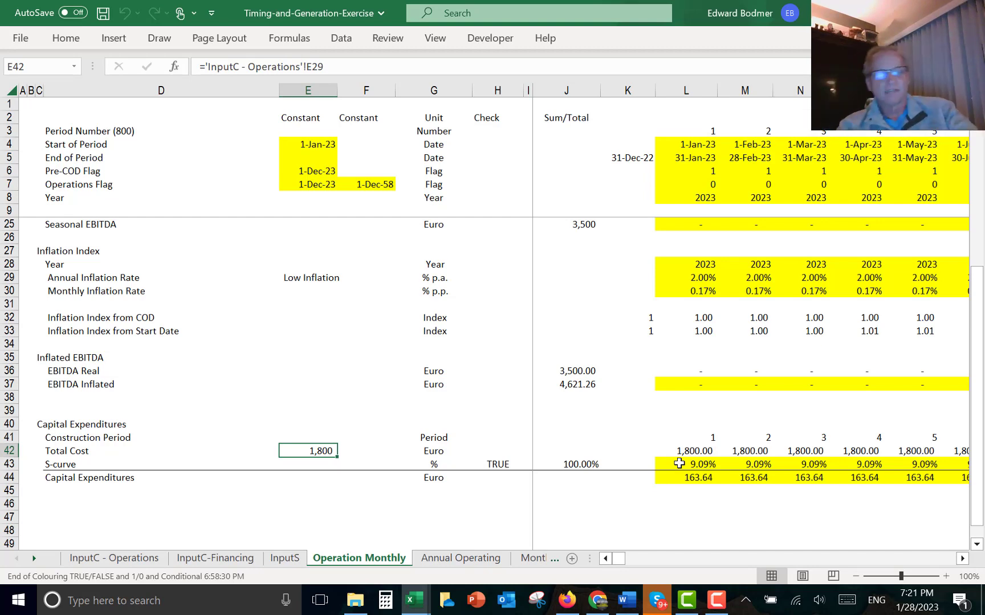
- Reset the sheet's formatting with the Format Options macro, deleting its format conditions
{"action": "key", "text": "ctrl+alt+c"}
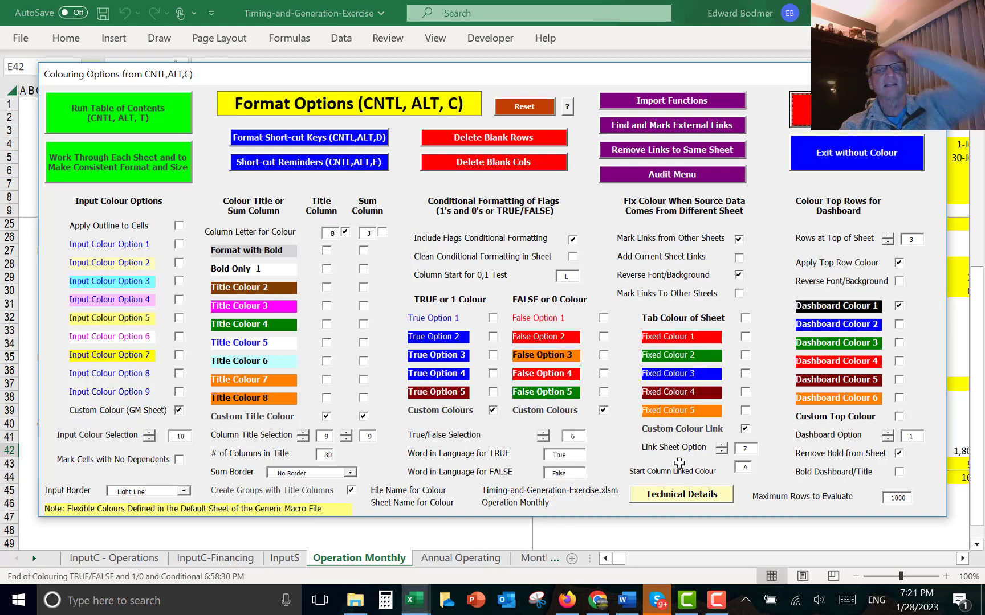
{"action": "left_click", "coordinate": [519, 107]}
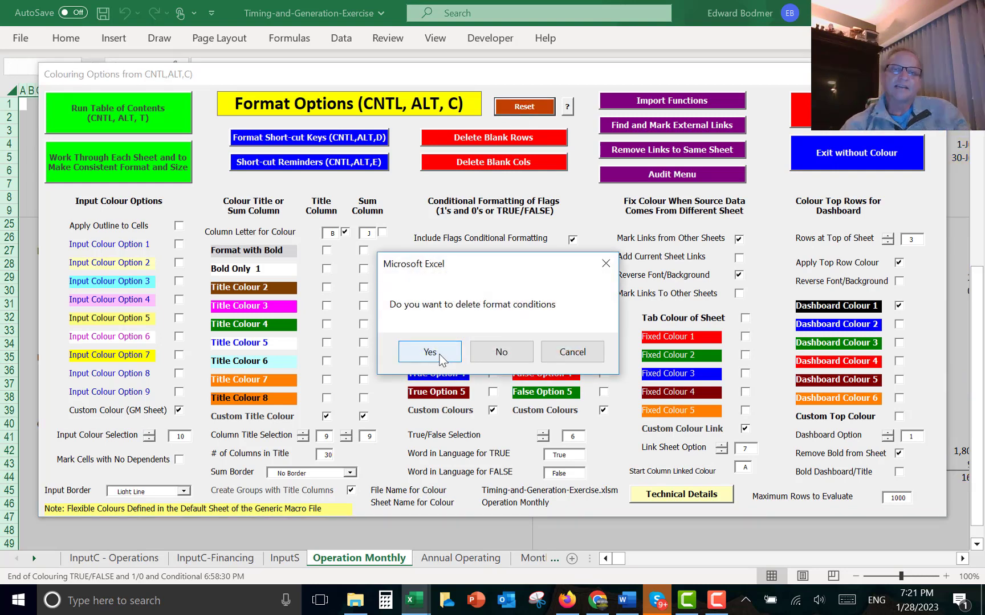
{"action": "left_click", "coordinate": [441, 354]}
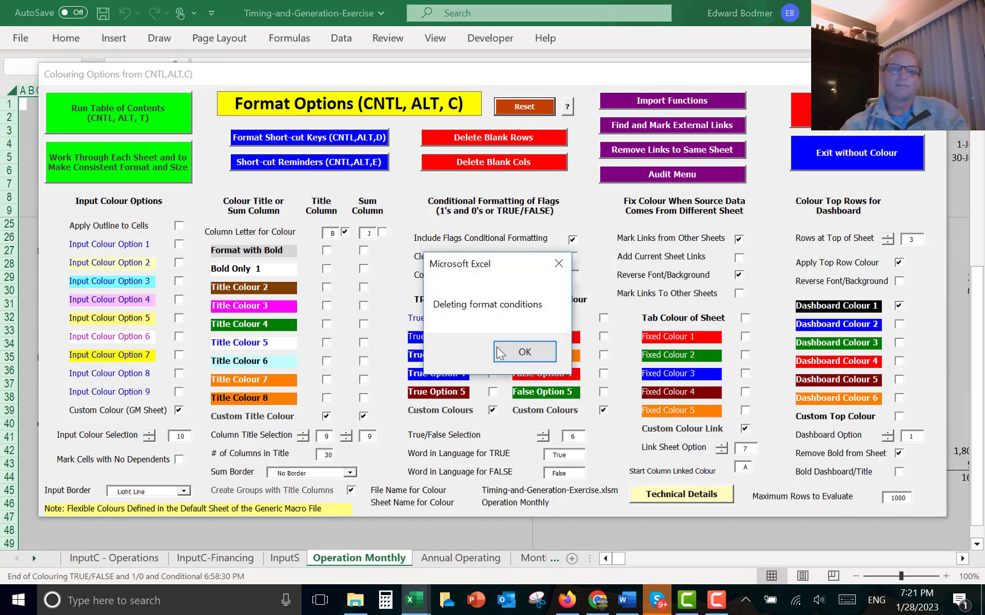
{"action": "left_click", "coordinate": [527, 357]}
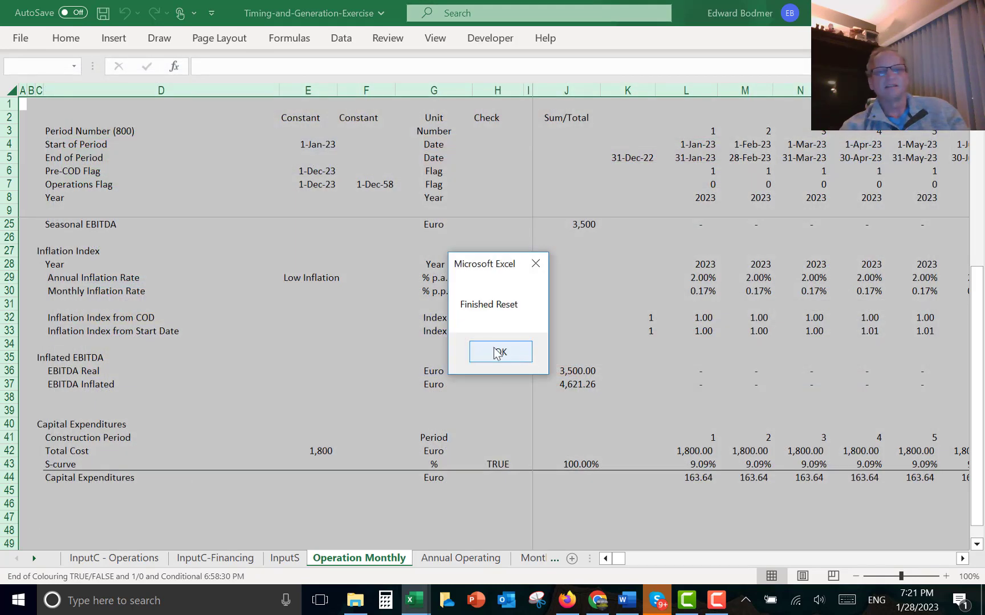
{"action": "left_click", "coordinate": [500, 353]}
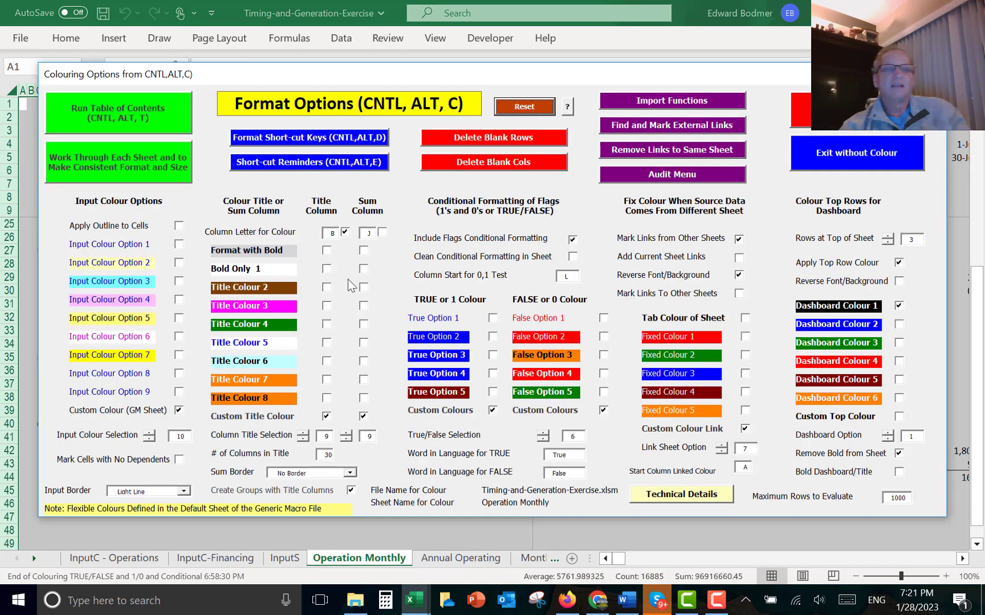
- Enable the Sum Column colour option and recolour the Operation Monthly sheet with the macro
{"action": "left_click", "coordinate": [382, 234]}
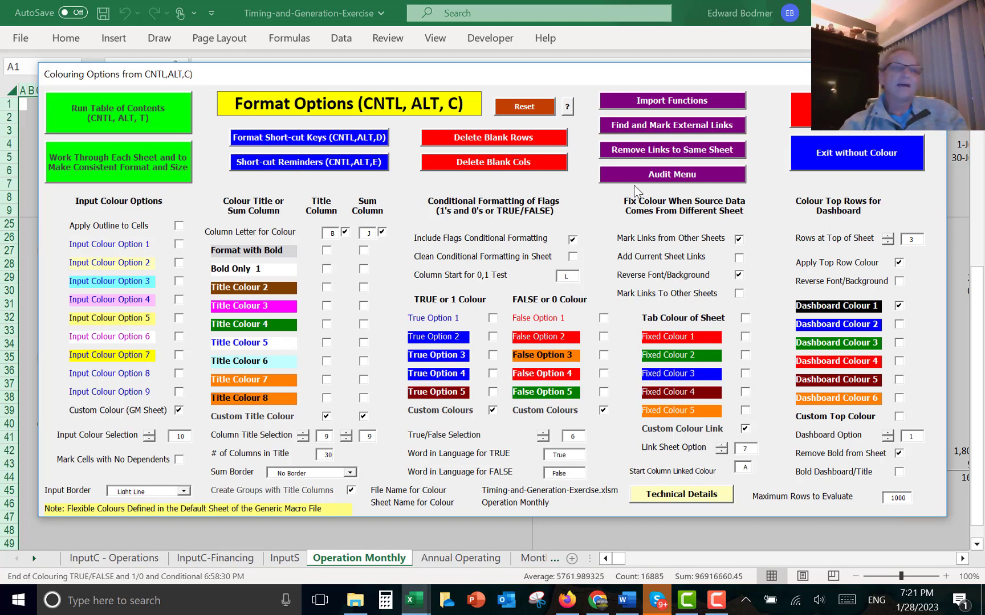
{"action": "left_click_drag", "start_coordinate": [655, 68], "coordinate": [636, 99]}
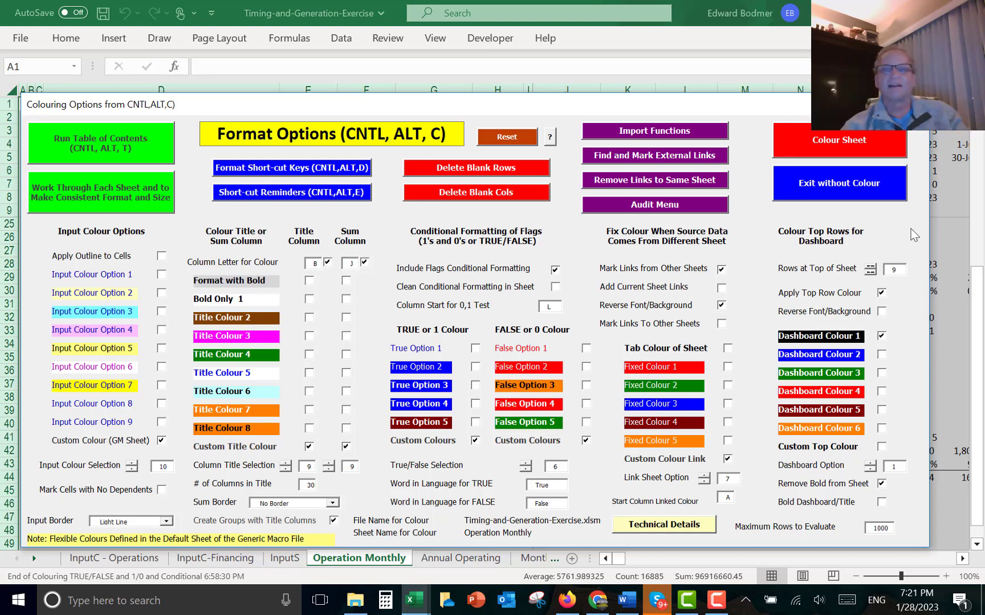
{"action": "left_click", "coordinate": [841, 148]}
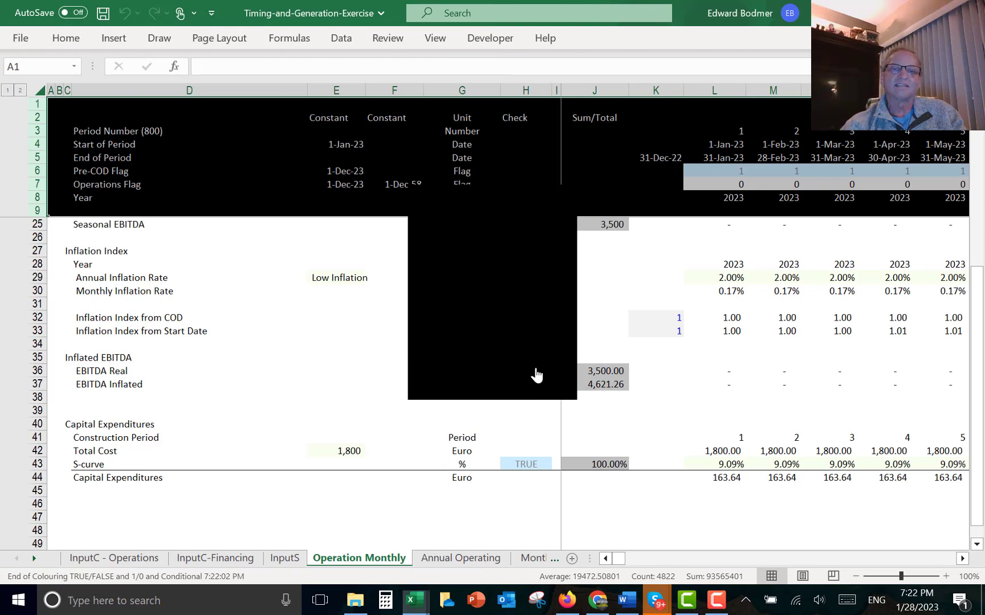
- Review the monthly Capital Expenditures values and formulas along row 44
{"action": "left_click", "coordinate": [704, 402]}
{"action": "key", "text": "Down"}
{"action": "key", "text": "Down"}
{"action": "key", "text": "Down"}
{"action": "key", "text": "Down"}
{"action": "key", "text": "Down"}
{"action": "key", "text": "Down"}
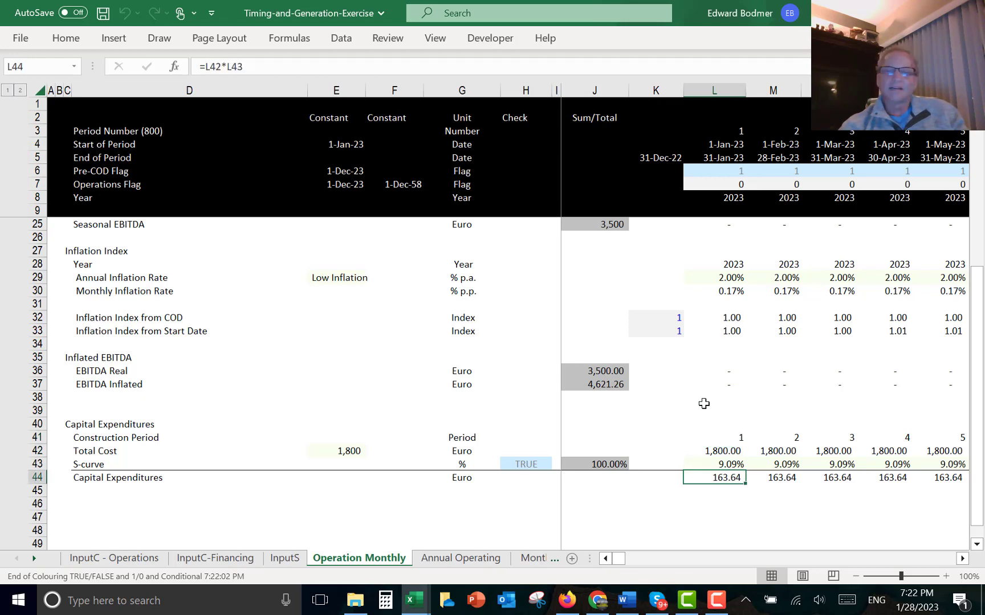
{"action": "key", "text": "Right"}
{"action": "key", "text": "Right"}
{"action": "key", "text": "Right"}
{"action": "key", "text": "Right"}
{"action": "key", "text": "Right"}
{"action": "key", "text": "Right"}
{"action": "key", "text": "Right"}
{"action": "key", "text": "Left"}
{"action": "key", "text": "Left"}
{"action": "key", "text": "Left"}
{"action": "key", "text": "Left"}
{"action": "key", "text": "Left"}
{"action": "key", "text": "Left"}
{"action": "key", "text": "Left"}
{"action": "key", "text": "Left"}
{"action": "key", "text": "Left"}
{"action": "key", "text": "Left"}
{"action": "key", "text": "Left"}
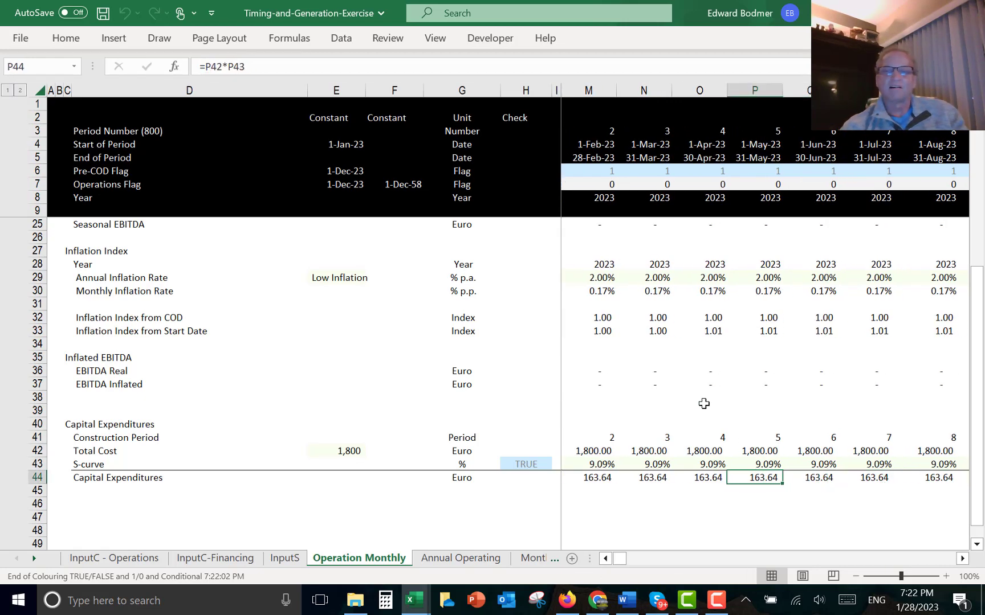
{"action": "key", "text": "Left"}
{"action": "key", "text": "Left"}
{"action": "key", "text": "Right"}
{"action": "key", "text": "Right"}
{"action": "key", "text": "Right"}
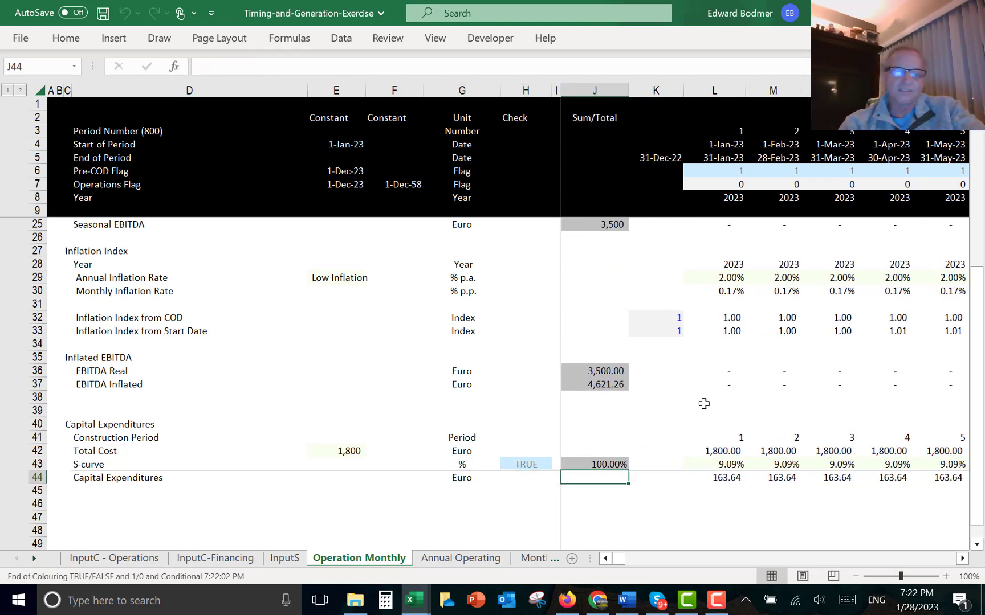
- Sum the Capital Expenditures row into the total column and add a check that it equals Total Cost, =J44=E42
{"action": "key", "text": "ctrl+shift+s"}
{"action": "key", "text": "Left"}
{"action": "key", "text": "Left"}
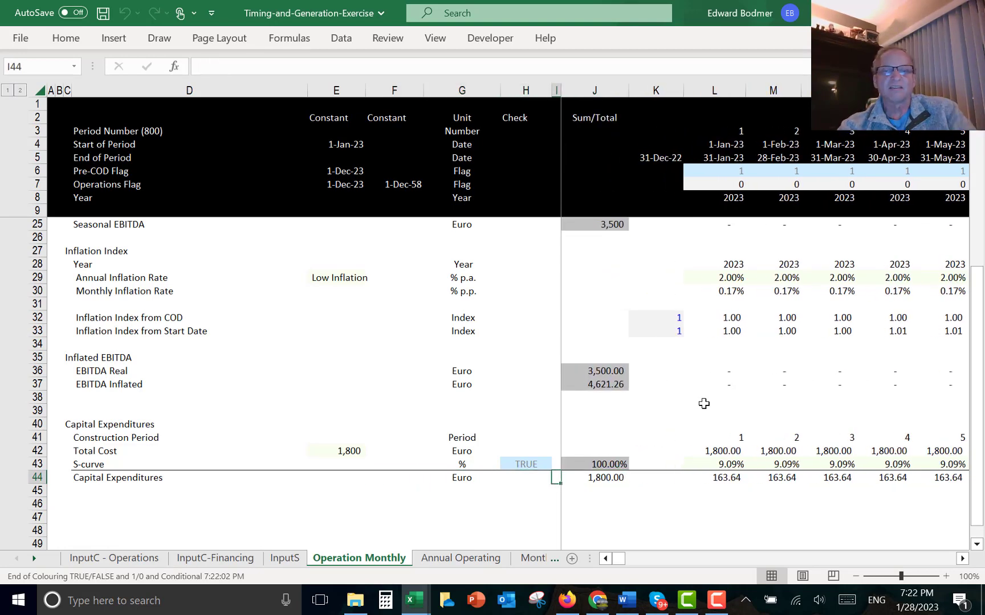
{"action": "type", "text": "="}
{"action": "key", "text": "Right"}
{"action": "key", "text": "Right"}
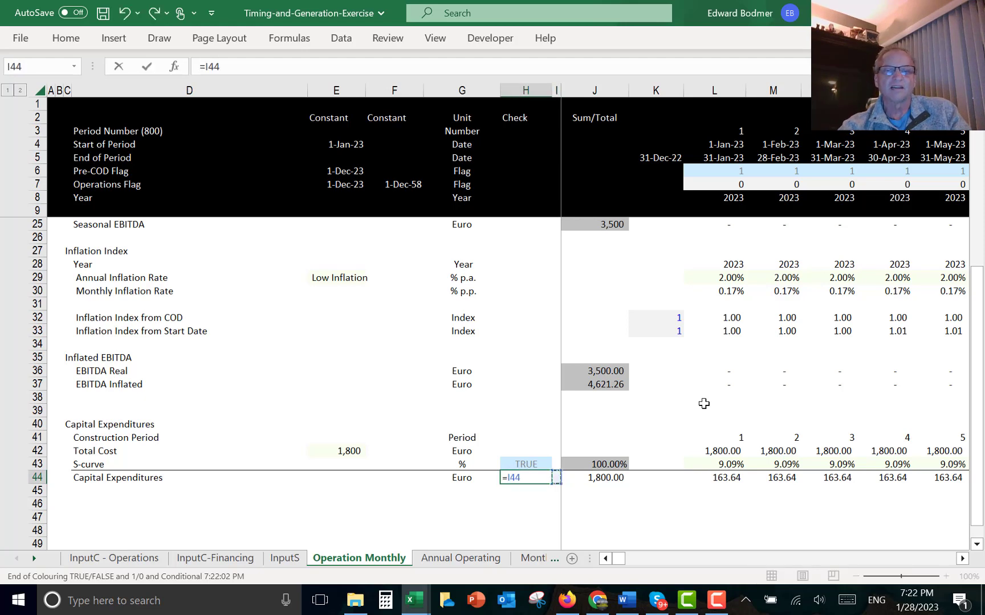
{"action": "type", "text": "="}
{"action": "key", "text": "Up"}
{"action": "key", "text": "Left"}
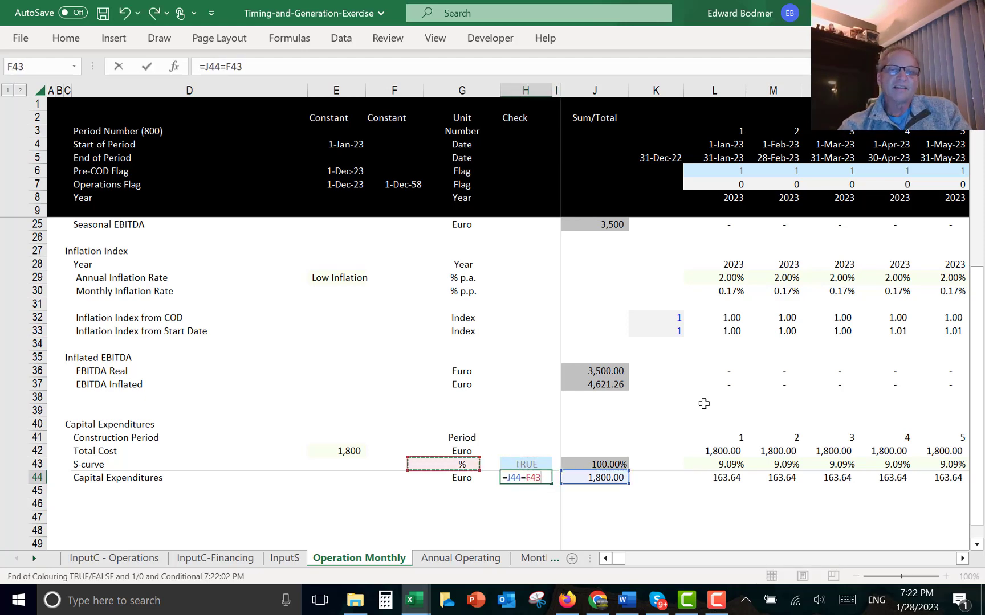
{"action": "key", "text": "Left"}
{"action": "key", "text": "Left"}
{"action": "key", "text": "Up"}
{"action": "key", "text": "Return"}
{"action": "key", "text": "Up"}
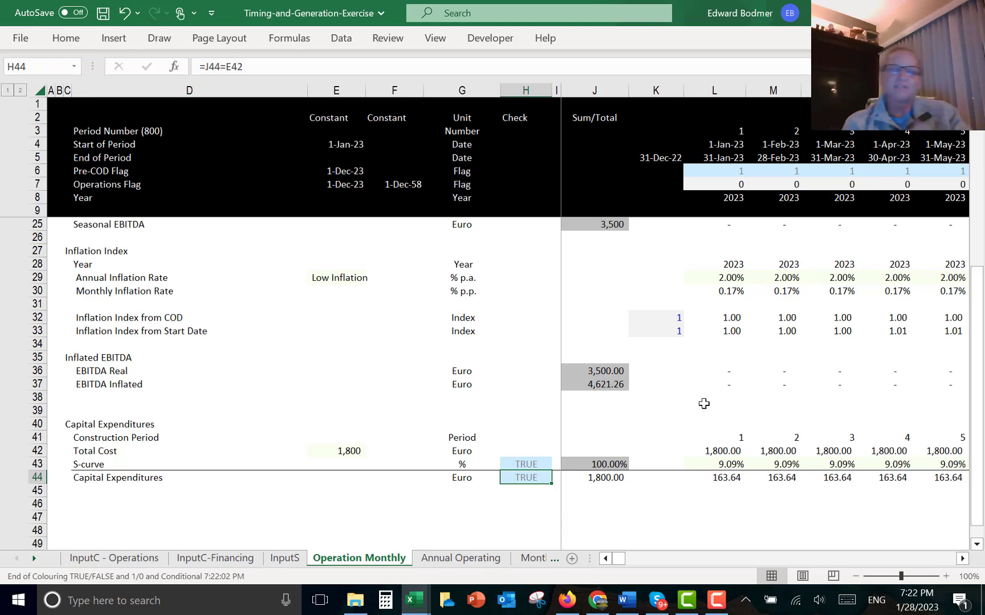
- On the Annual Operating sheet, copy the 2023 EBITDA Nominal SUMIF formula into the 2023 Capital Expenditure cell
{"action": "key", "text": "ctrl+Page_Down"}
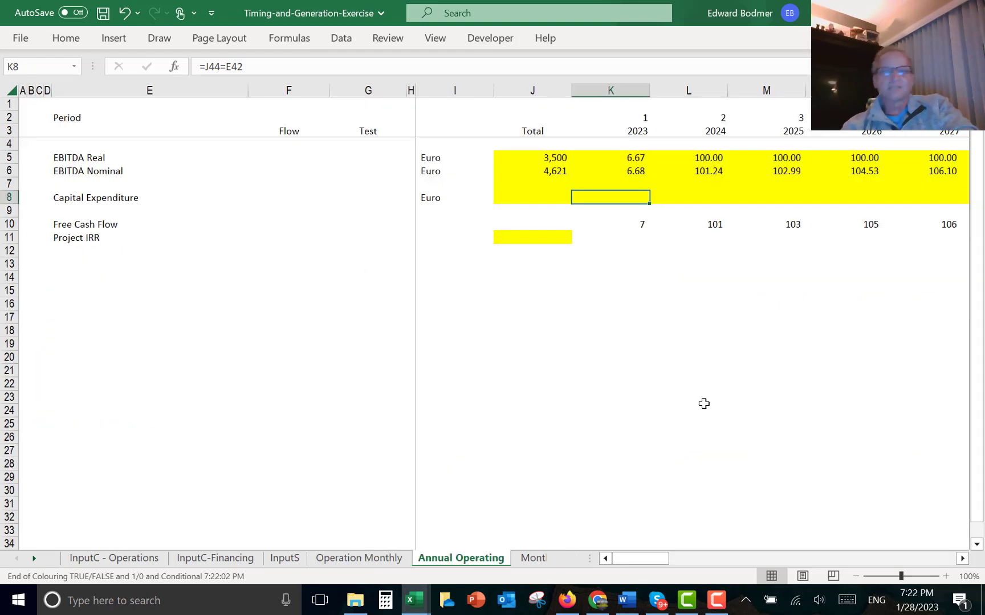
{"action": "key", "text": "Left"}
{"action": "key", "text": "Left"}
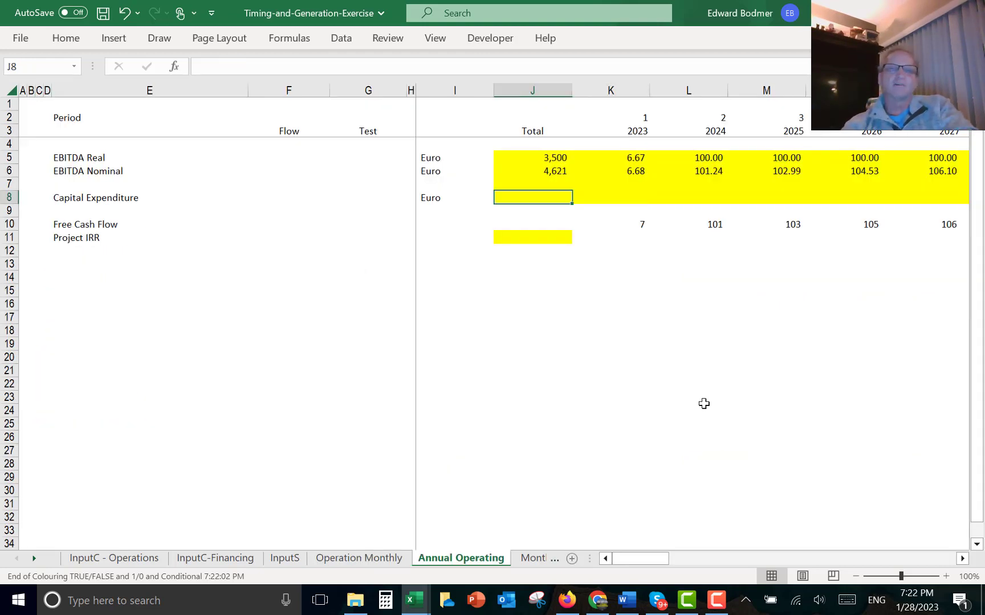
{"action": "key", "text": "Right"}
{"action": "key", "text": "Up"}
{"action": "key", "text": "Up"}
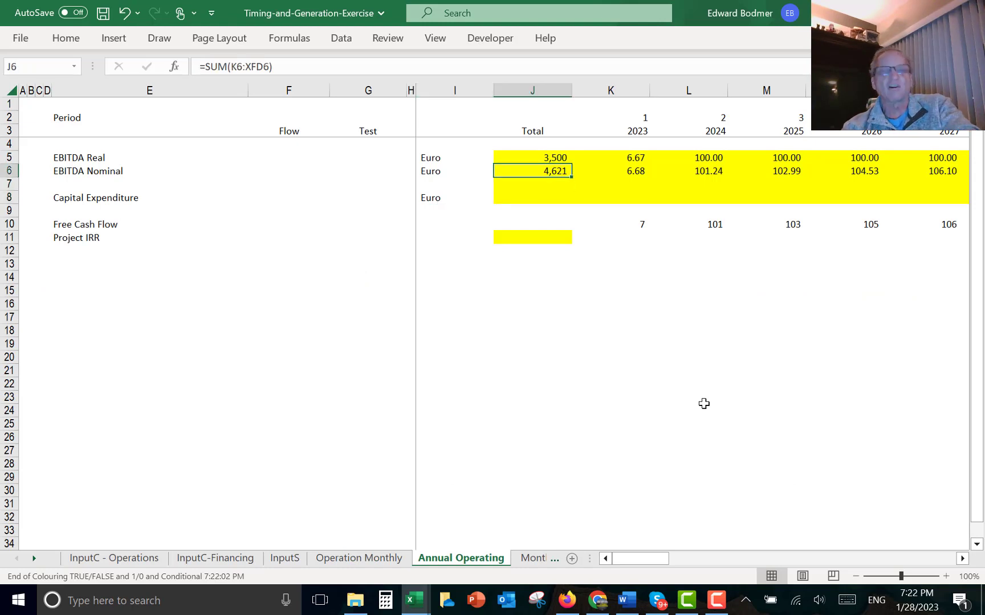
{"action": "key", "text": "ctrl+c"}
{"action": "left_click", "coordinate": [704, 404]}
{"action": "key", "text": "Down"}
{"action": "key", "text": "Escape"}
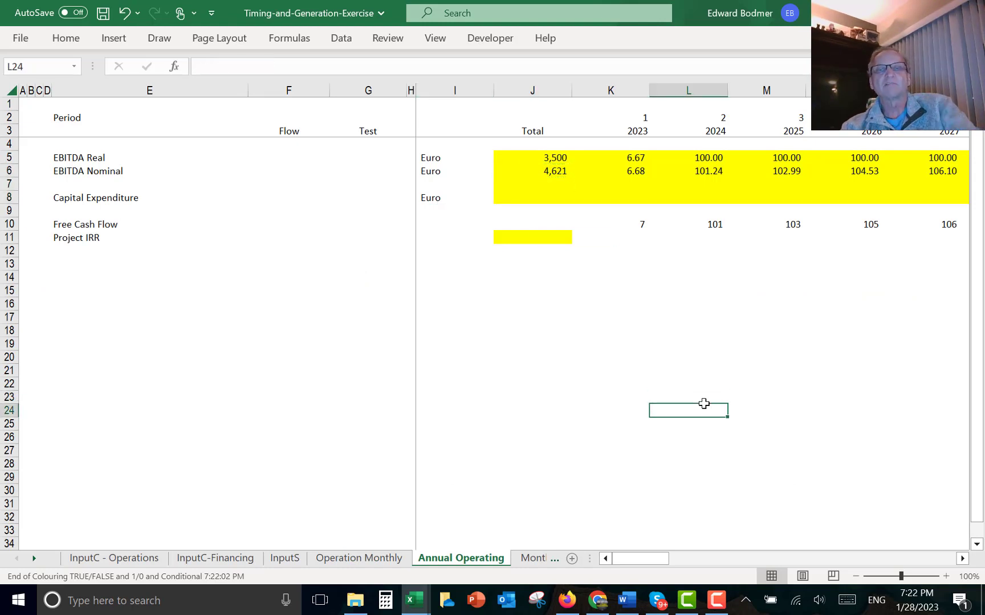
{"action": "key", "text": "Up"}
{"action": "left_click", "coordinate": [641, 192]}
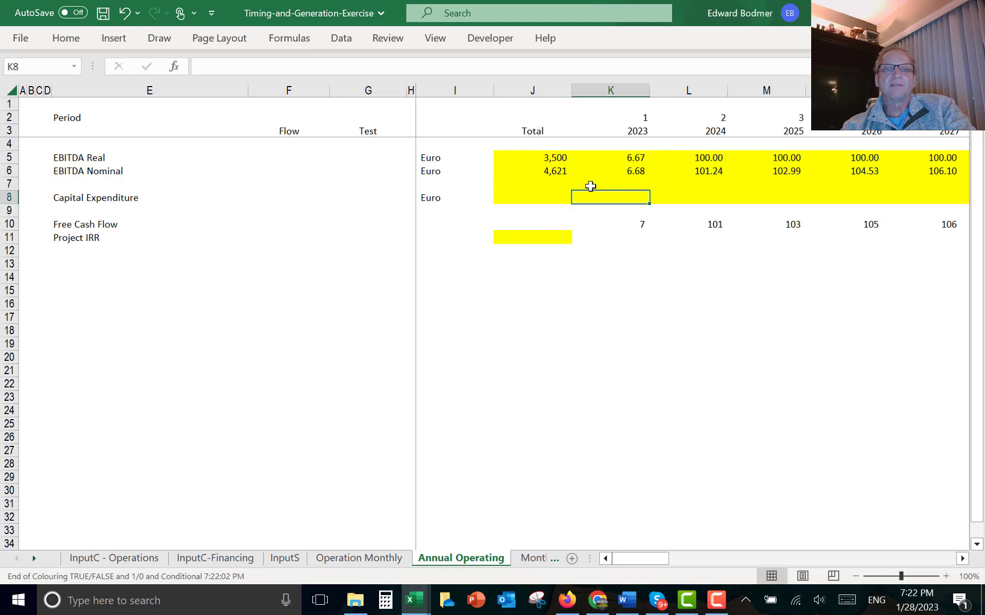
{"action": "key", "text": "Up"}
{"action": "key", "text": "Up"}
{"action": "key", "text": "ctrl+c"}
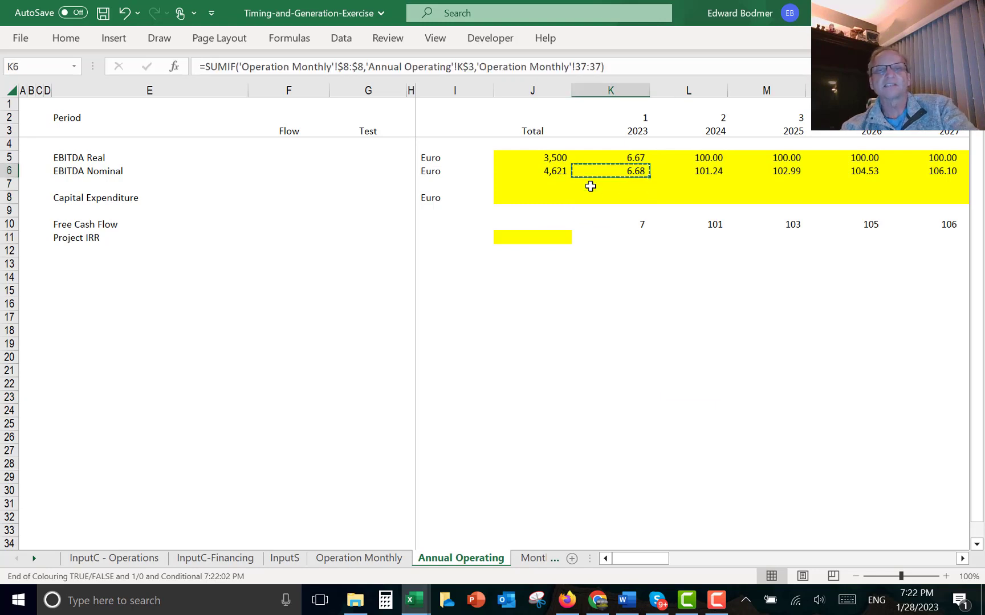
{"action": "key", "text": "Down"}
{"action": "key", "text": "Down"}
{"action": "key", "text": "ctrl+v"}
- Change the Capital Expenditure SUMIF's sum range to Operation Monthly row 44 and copy it across all years
{"action": "key", "text": "F2"}
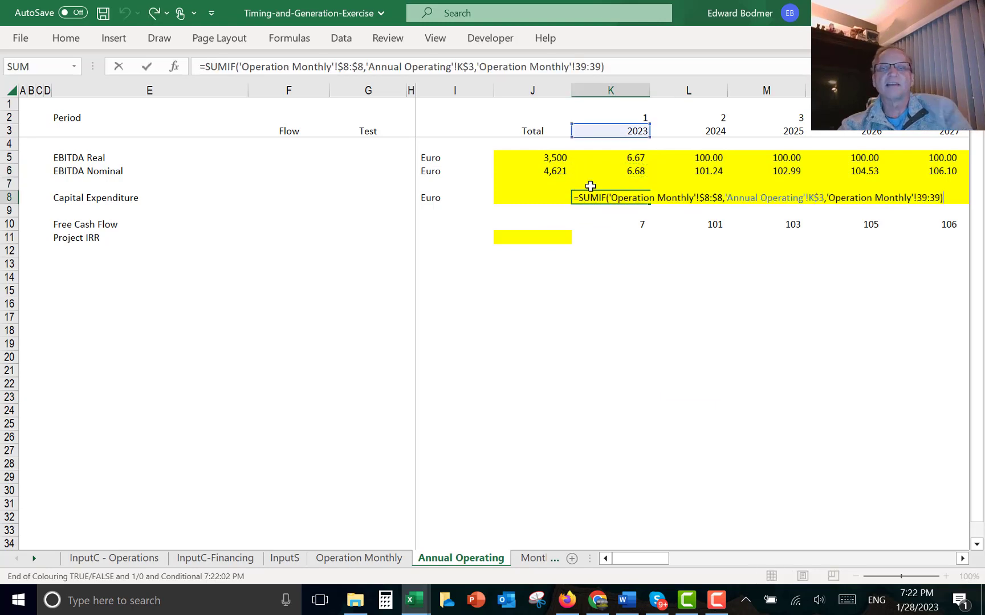
{"action": "key", "text": "BackSpace"}
{"action": "key", "text": "BackSpace"}
{"action": "key", "text": "BackSpace"}
{"action": "key", "text": "BackSpace"}
{"action": "key", "text": "BackSpace"}
{"action": "key", "text": "BackSpace"}
{"action": "key", "text": "BackSpace"}
{"action": "key", "text": "BackSpace"}
{"action": "key", "text": "BackSpace"}
{"action": "key", "text": "BackSpace"}
{"action": "key", "text": "BackSpace"}
{"action": "key", "text": "BackSpace"}
{"action": "key", "text": "BackSpace"}
{"action": "key", "text": "BackSpace"}
{"action": "key", "text": "BackSpace"}
{"action": "key", "text": "BackSpace"}
{"action": "key", "text": "BackSpace"}
{"action": "key", "text": "BackSpace"}
{"action": "key", "text": "BackSpace"}
{"action": "key", "text": "BackSpace"}
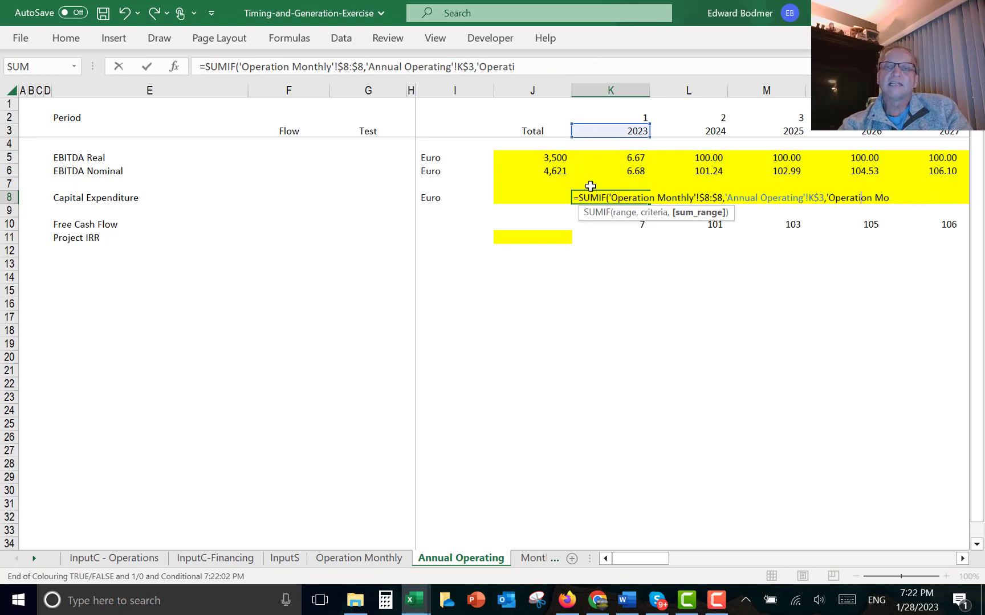
{"action": "key", "text": "BackSpace"}
{"action": "key", "text": "BackSpace"}
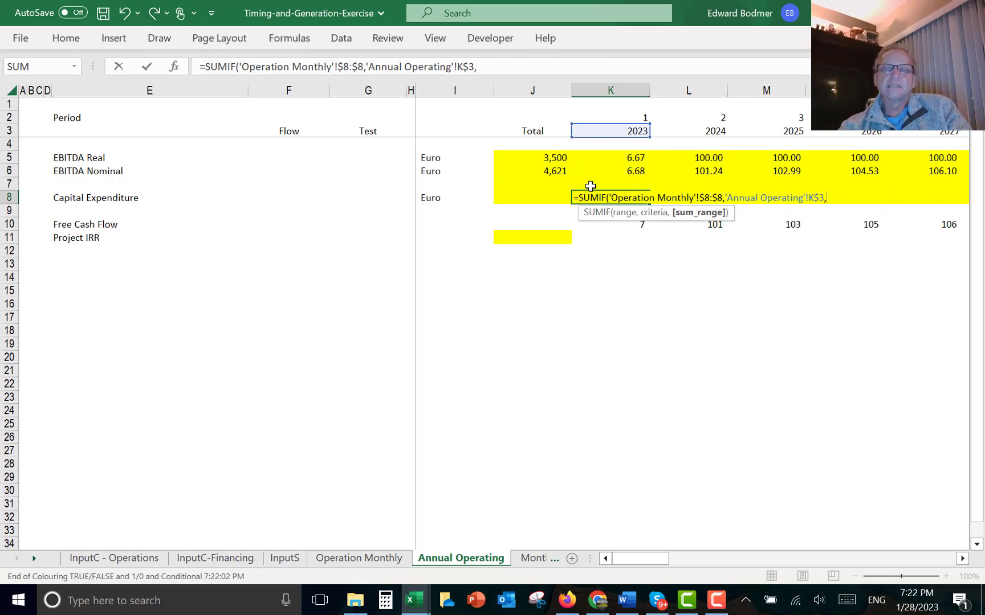
{"action": "left_click", "coordinate": [338, 558]}
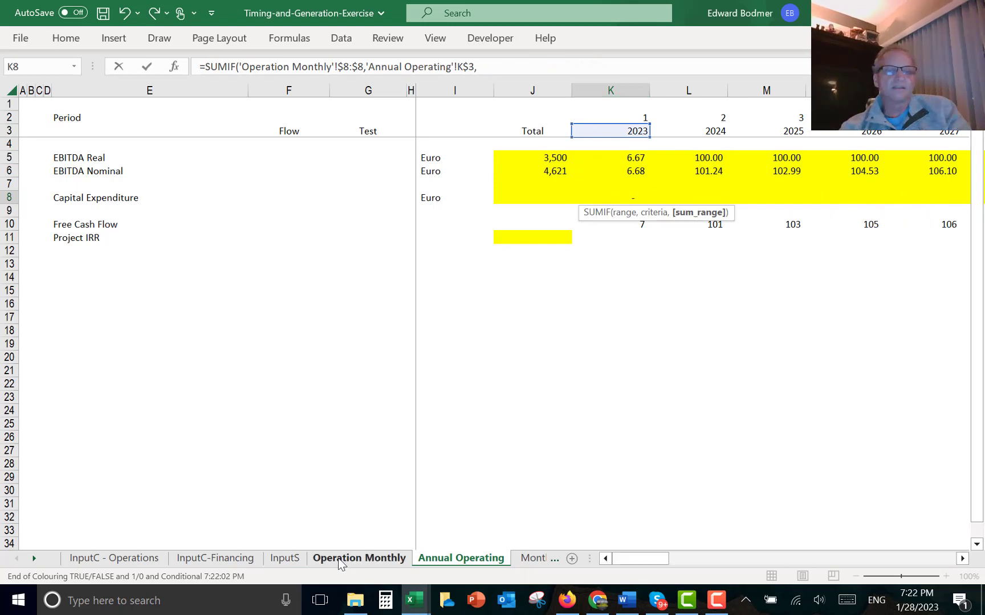
{"action": "left_click", "coordinate": [35, 479]}
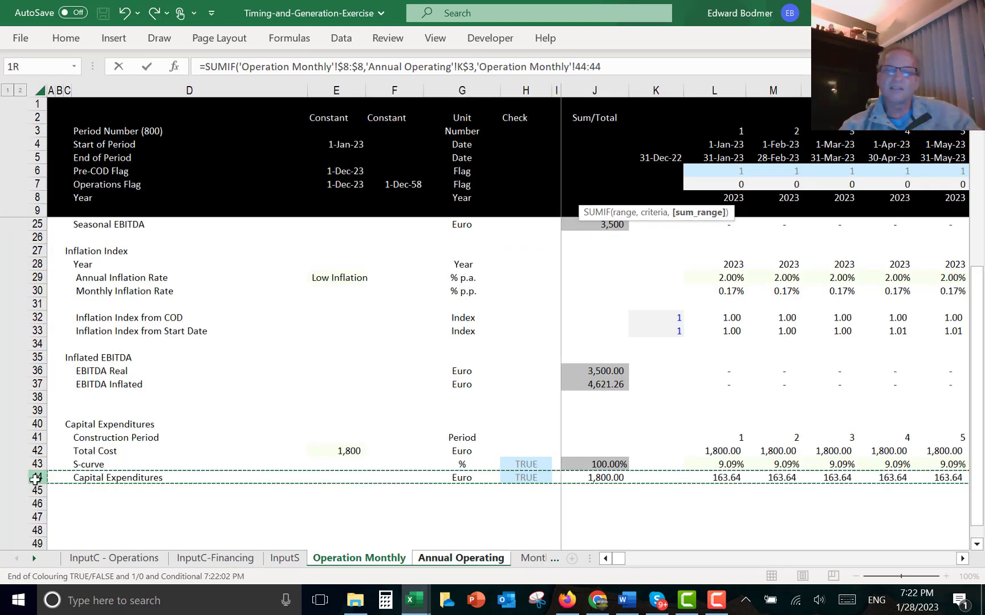
{"action": "key", "text": "Return"}
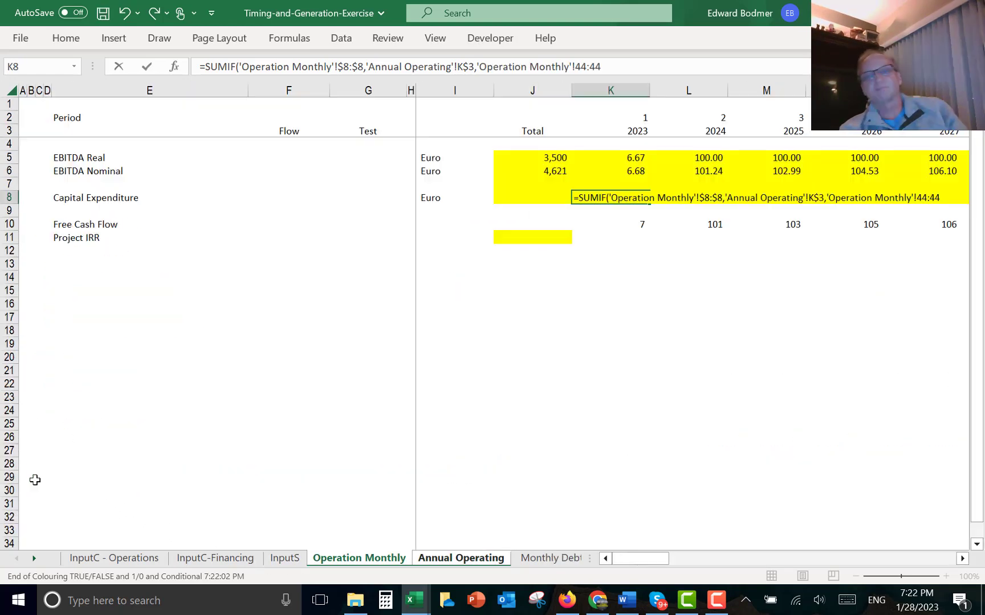
{"action": "key", "text": "Up"}
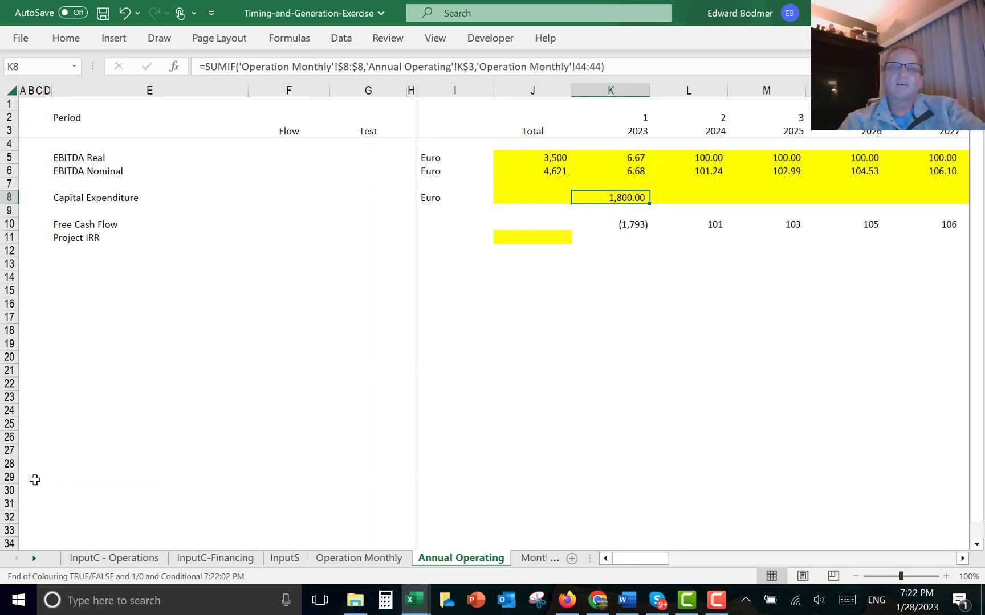
{"action": "key", "text": "ctrl+shift+r"}
- Calculate Project IRR in the total column as =IRR(K10:AX10) over the annual Free Cash Flow row
{"action": "key", "text": "Left"}
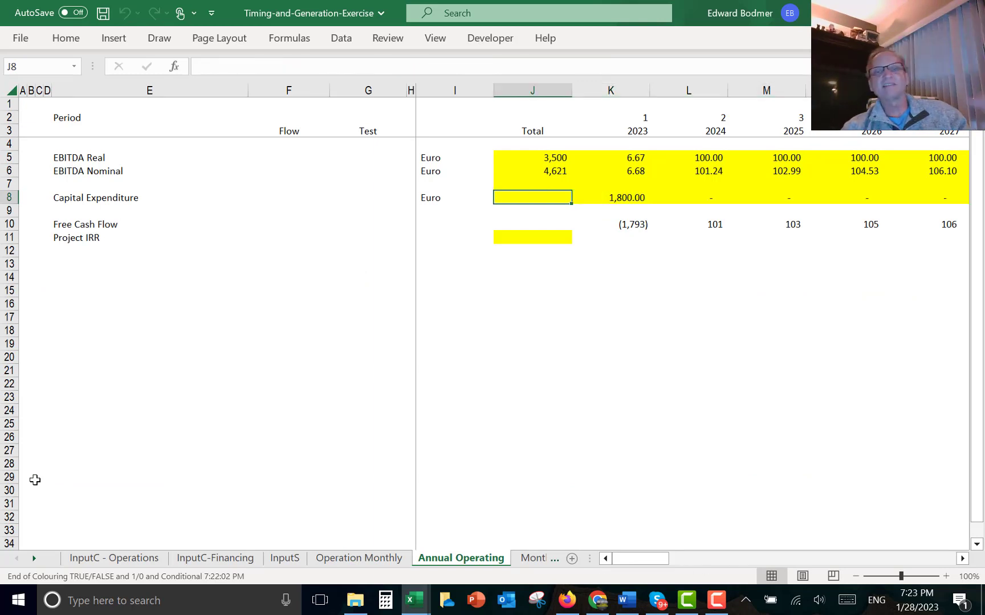
{"action": "key", "text": "Right"}
{"action": "key", "text": "Down"}
{"action": "key", "text": "Down"}
{"action": "key", "text": "Down"}
{"action": "key", "text": "Left"}
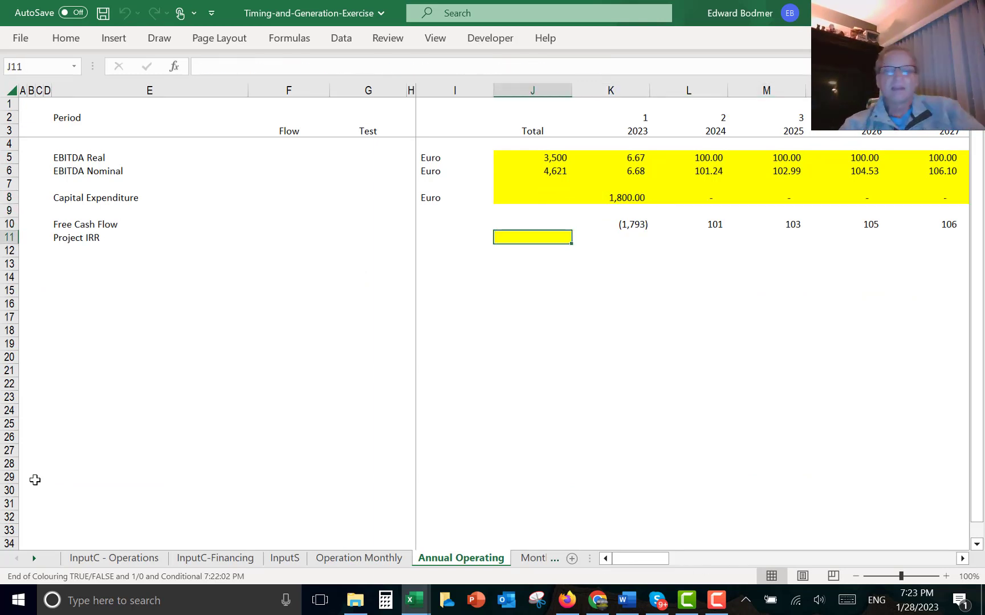
{"action": "type", "text": "=irr("}
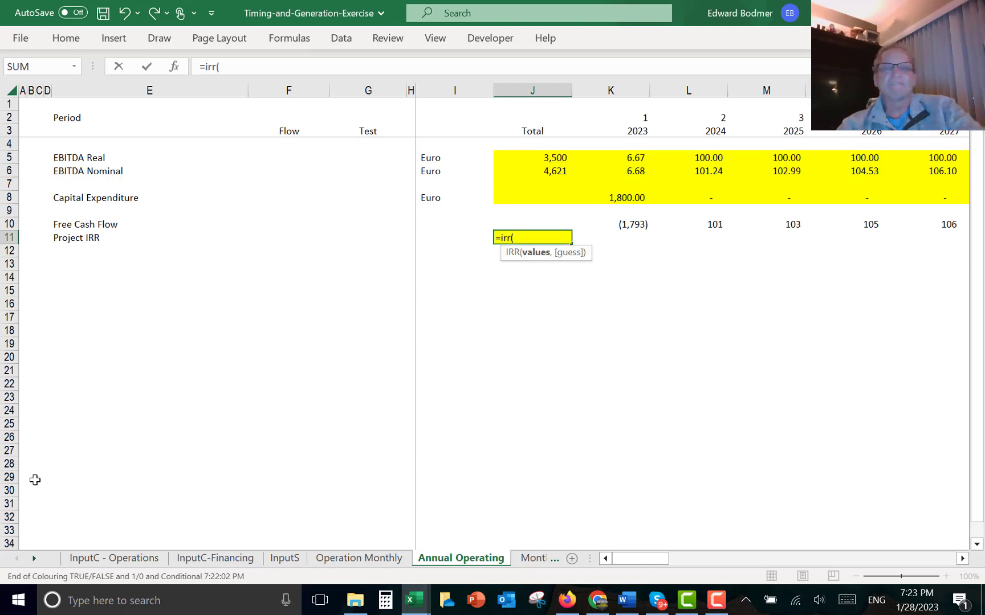
{"action": "key", "text": "Up"}
{"action": "key", "text": "Right"}
{"action": "key", "text": "ctrl+shift+Right"}
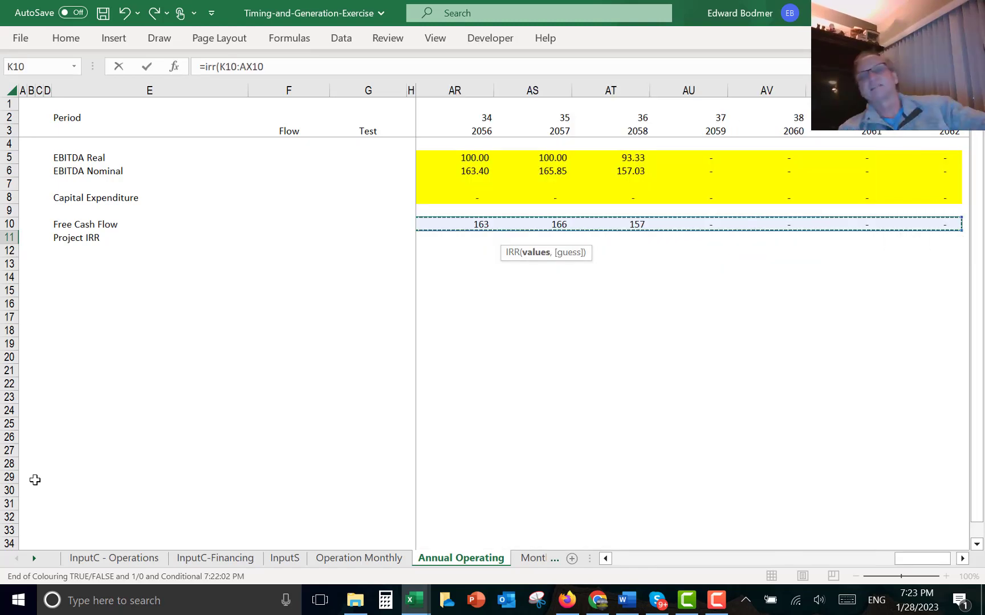
{"action": "key", "text": "Return"}
{"action": "key", "text": "Up"}
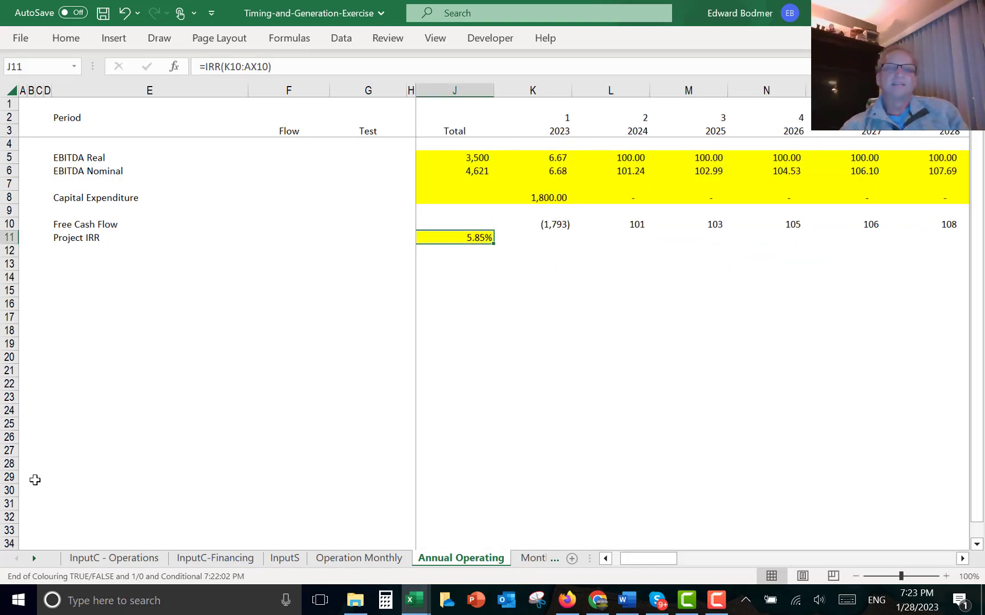
- Sum the annual Capital Expenditure row into its total cell as =SUM(K8:XFD8)
{"action": "key", "text": "Left"}
{"action": "key", "text": "Left"}
{"action": "key", "text": "Left"}
{"action": "key", "text": "Right"}
{"action": "key", "text": "Right"}
{"action": "key", "text": "Right"}
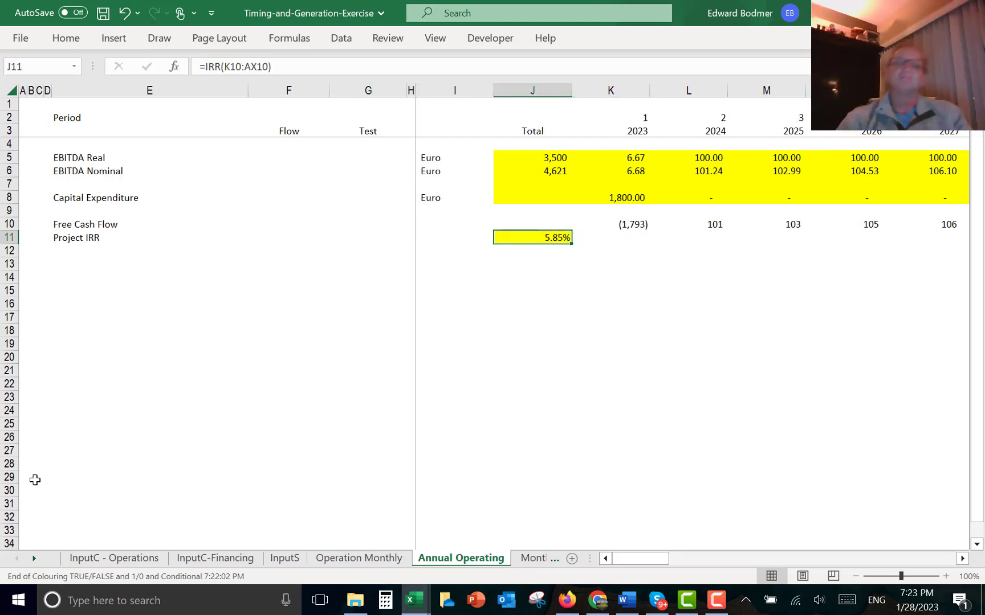
{"action": "key", "text": "Up"}
{"action": "key", "text": "Up"}
{"action": "key", "text": "Up"}
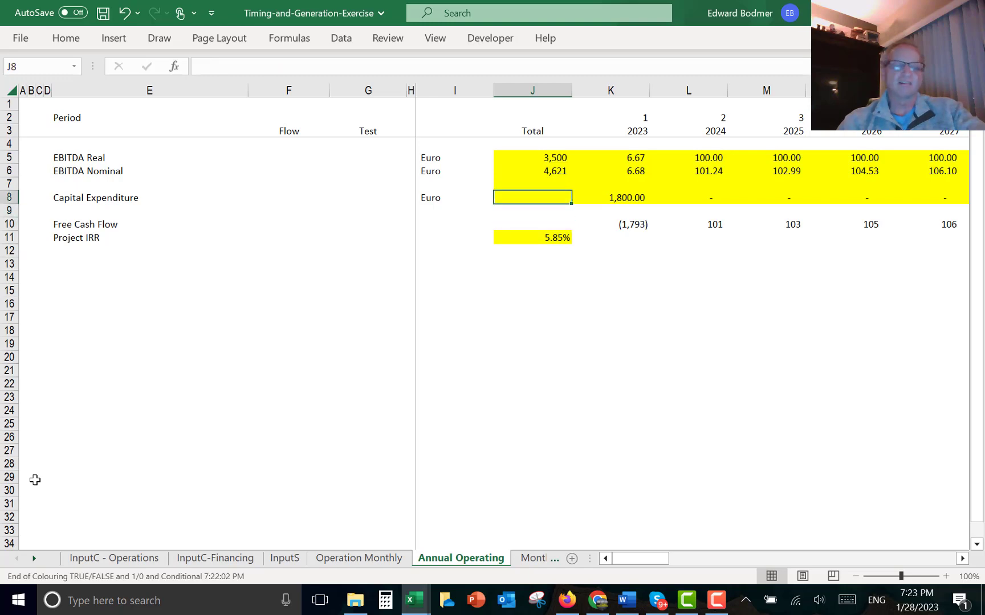
{"action": "key", "text": "ctrl+shift+s"}
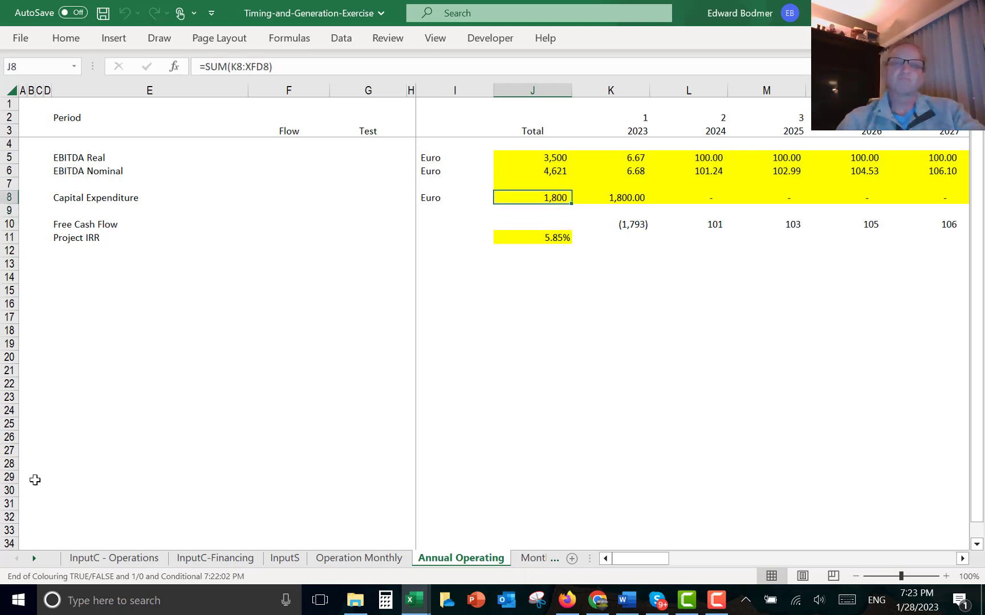
- Add a Test check for Capital Expenditure, =J8='Operation Monthly'!J44, comparing the annual and monthly capex totals
{"action": "key", "text": "Left"}
{"action": "key", "text": "Left"}
{"action": "key", "text": "Left"}
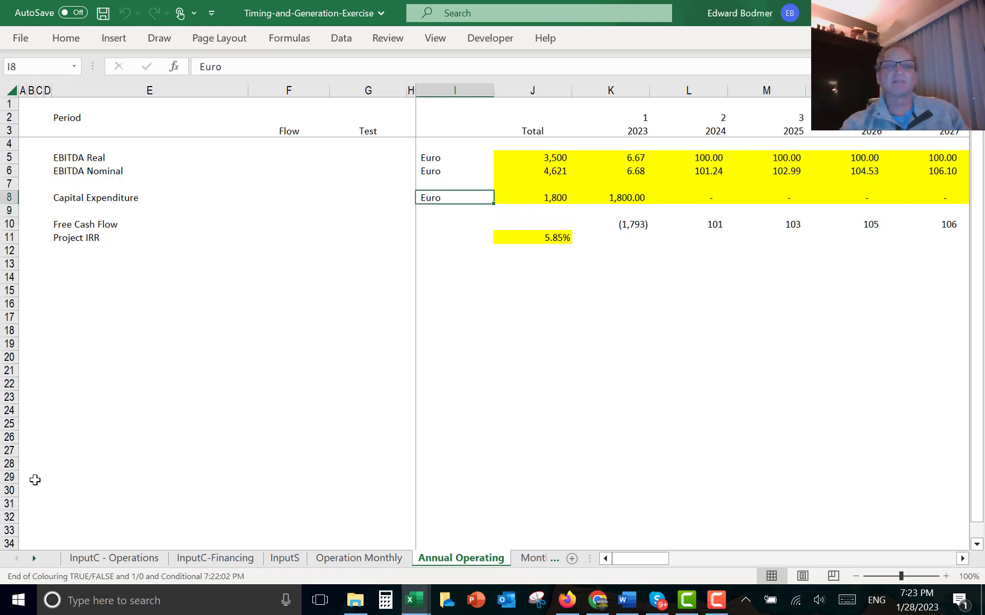
{"action": "type", "text": "="}
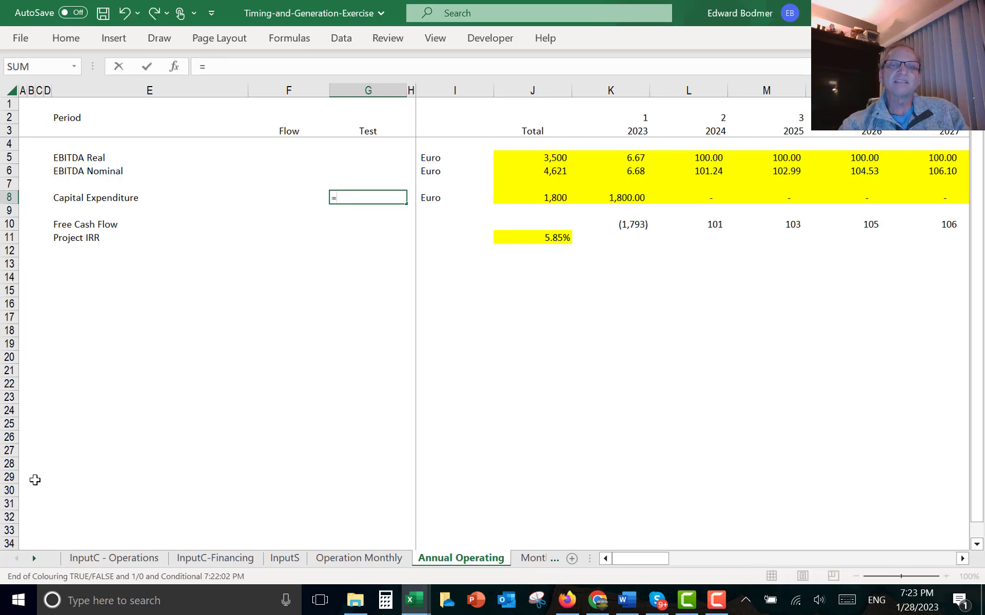
{"action": "key", "text": "Right"}
{"action": "key", "text": "Right"}
{"action": "key", "text": "Right"}
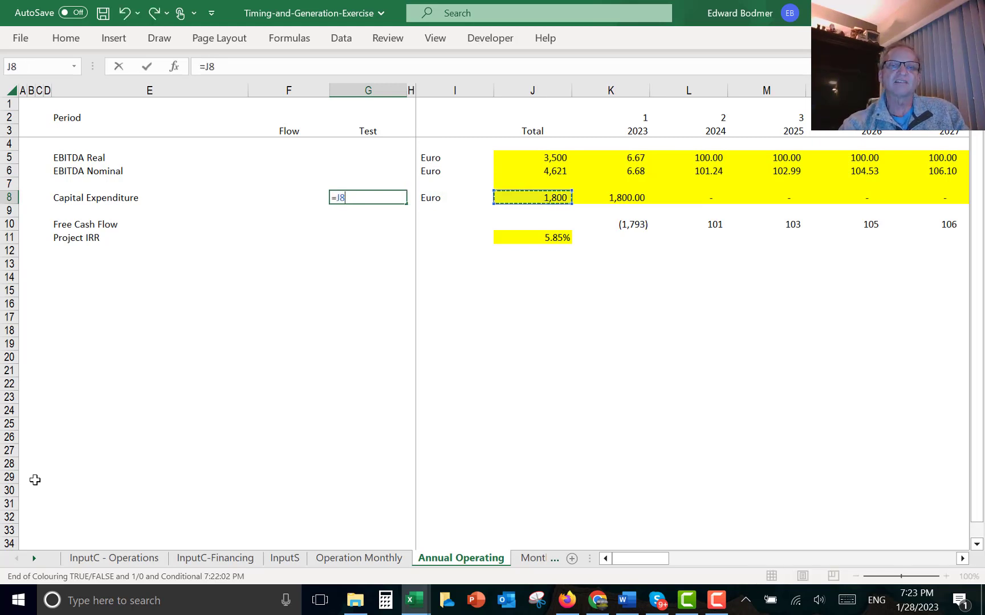
{"action": "type", "text": "="}
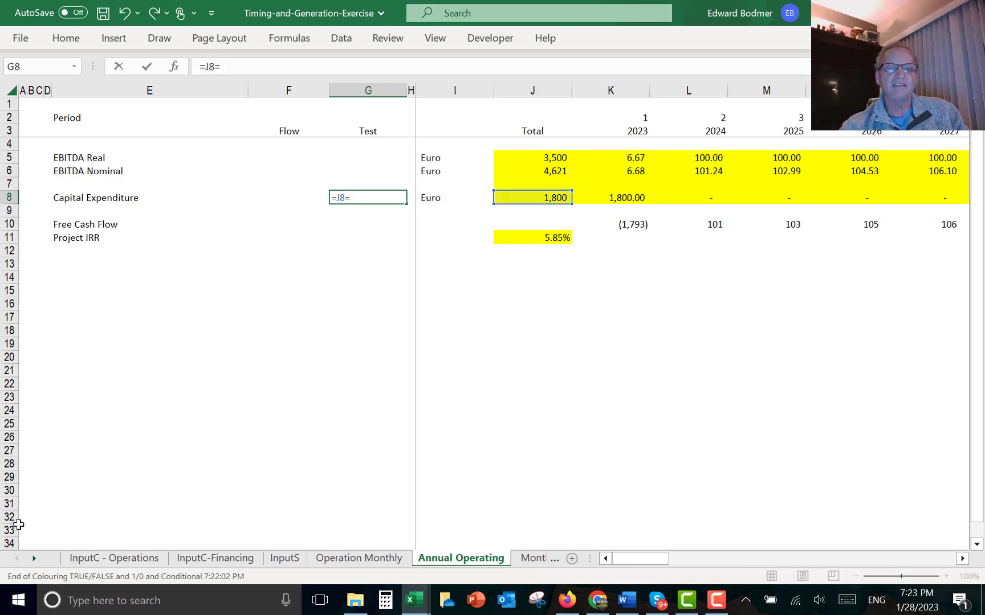
{"action": "left_click", "coordinate": [329, 555]}
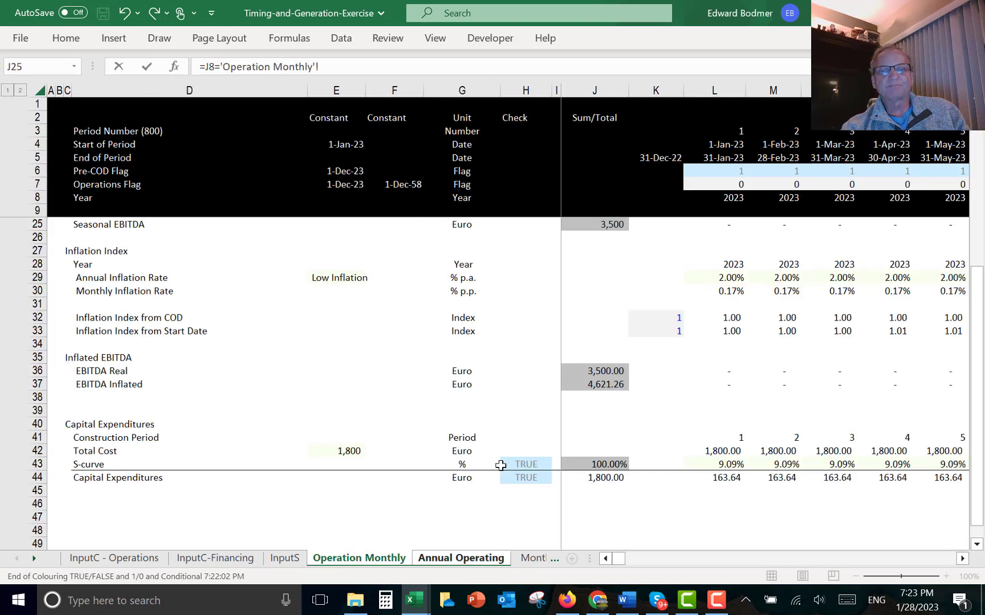
{"action": "left_click", "coordinate": [603, 477]}
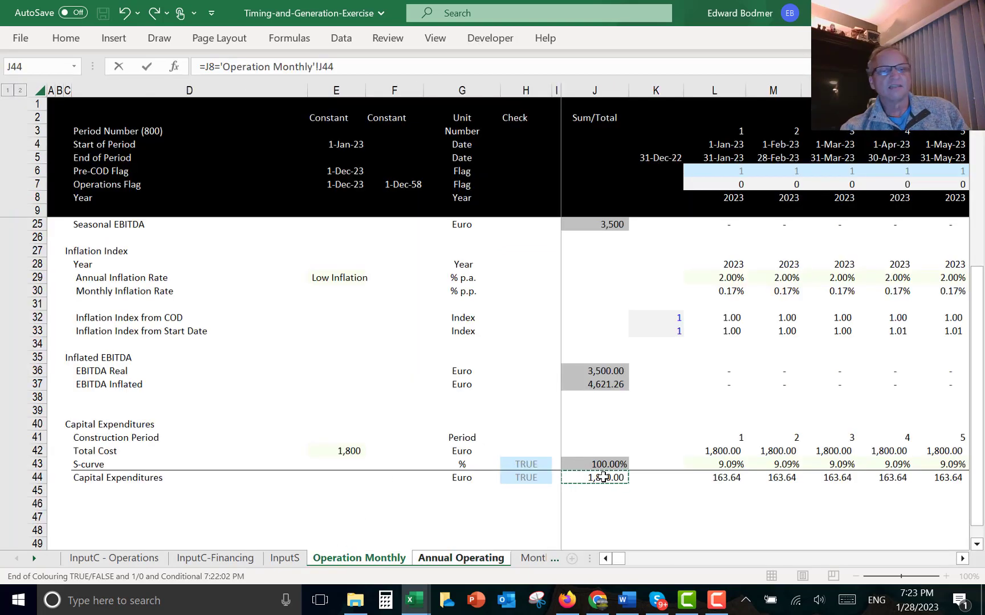
{"action": "key", "text": "Return"}
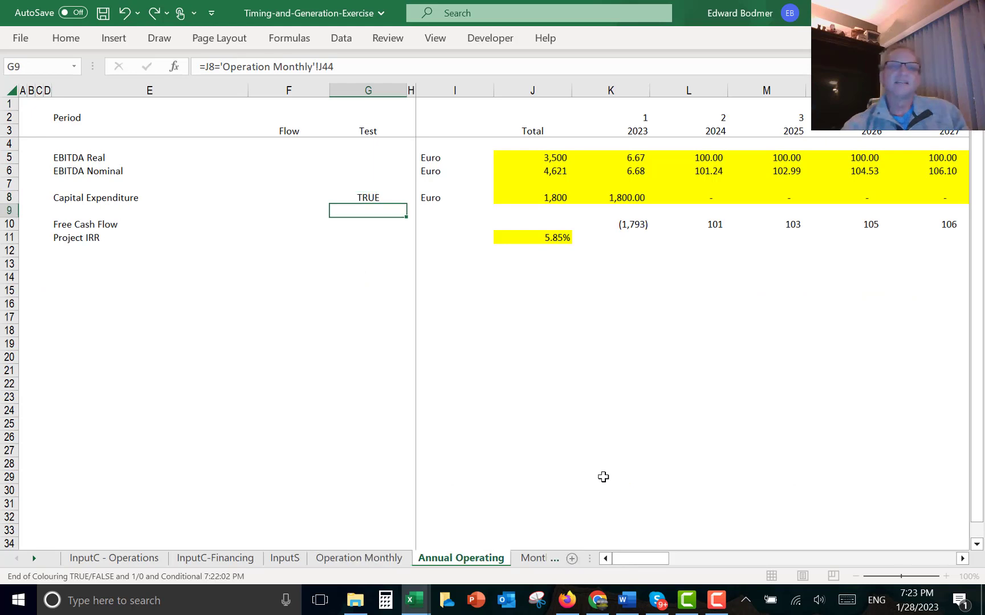
- Add a Test check for EBITDA Real comparing its annual total with the Operation Monthly EBITDA Real total, =J5='Operation Monthly'!J36
{"action": "key", "text": "Up"}
{"action": "key", "text": "Up"}
{"action": "key", "text": "Up"}
{"action": "key", "text": "Up"}
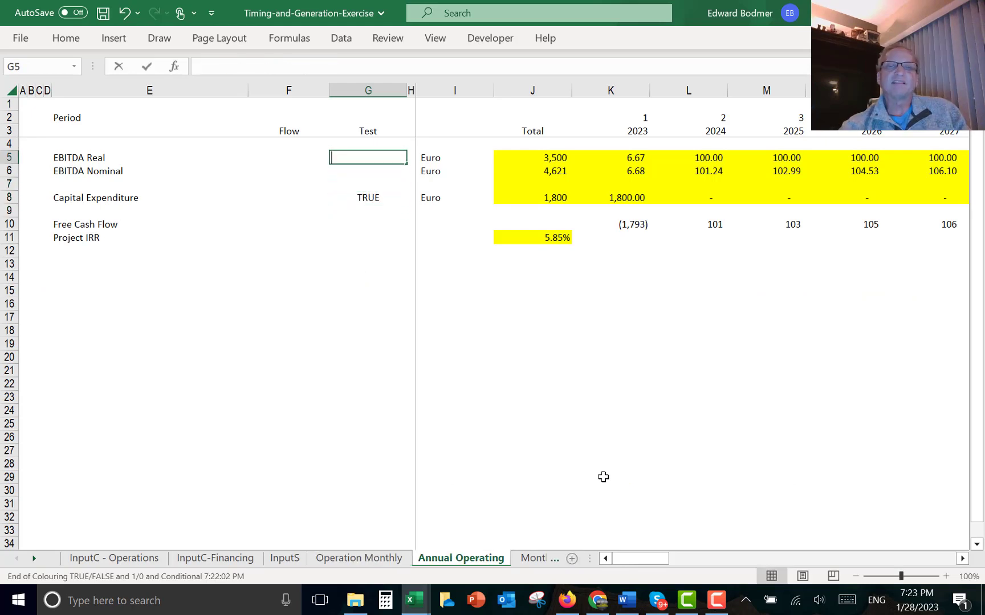
{"action": "type", "text": "="}
{"action": "key", "text": "Right"}
{"action": "key", "text": "Right"}
{"action": "key", "text": "Right"}
{"action": "type", "text": "="}
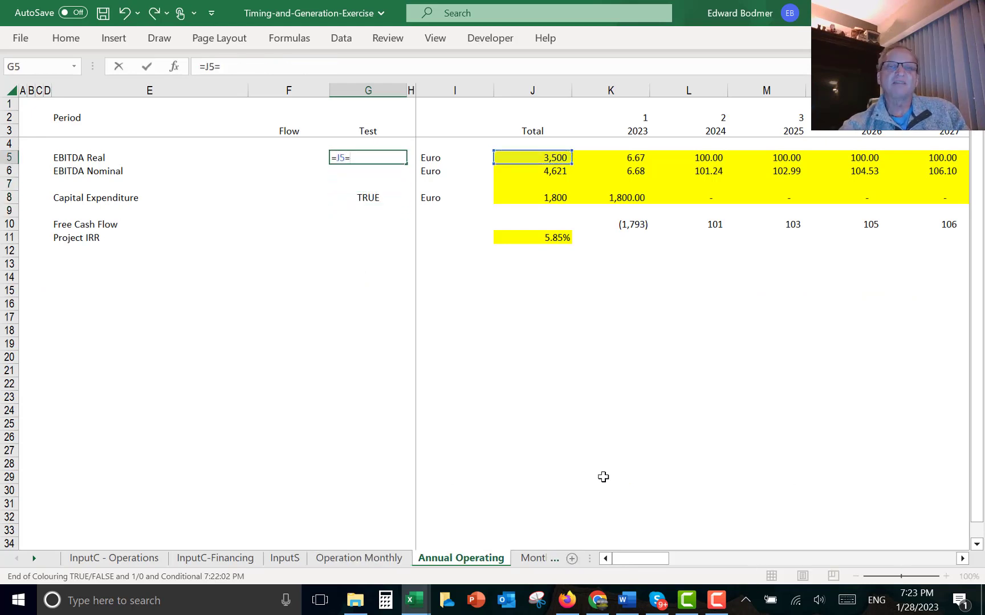
{"action": "left_click", "coordinate": [384, 557]}
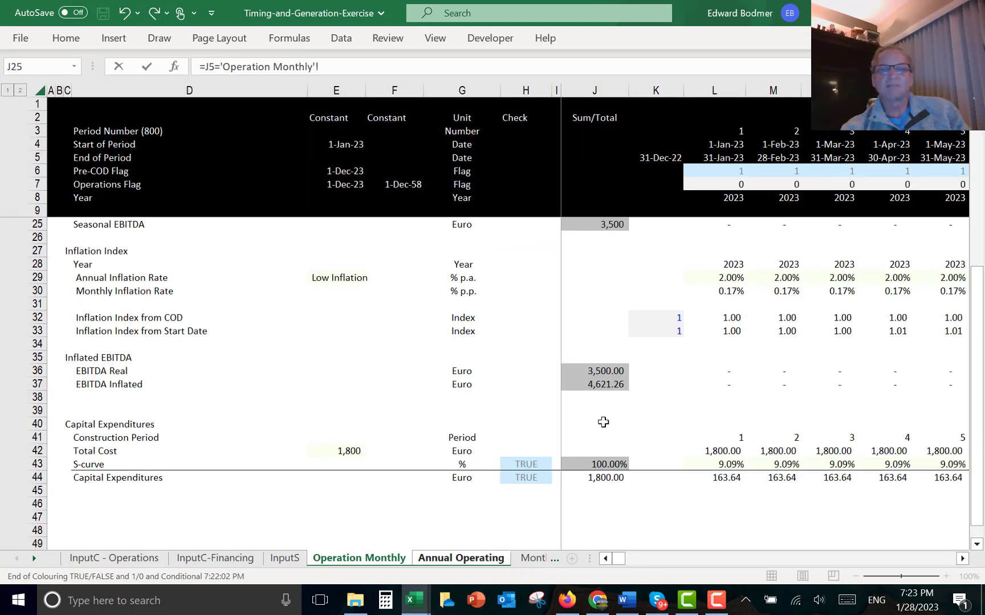
{"action": "left_click", "coordinate": [599, 373]}
{"action": "key", "text": "Return"}
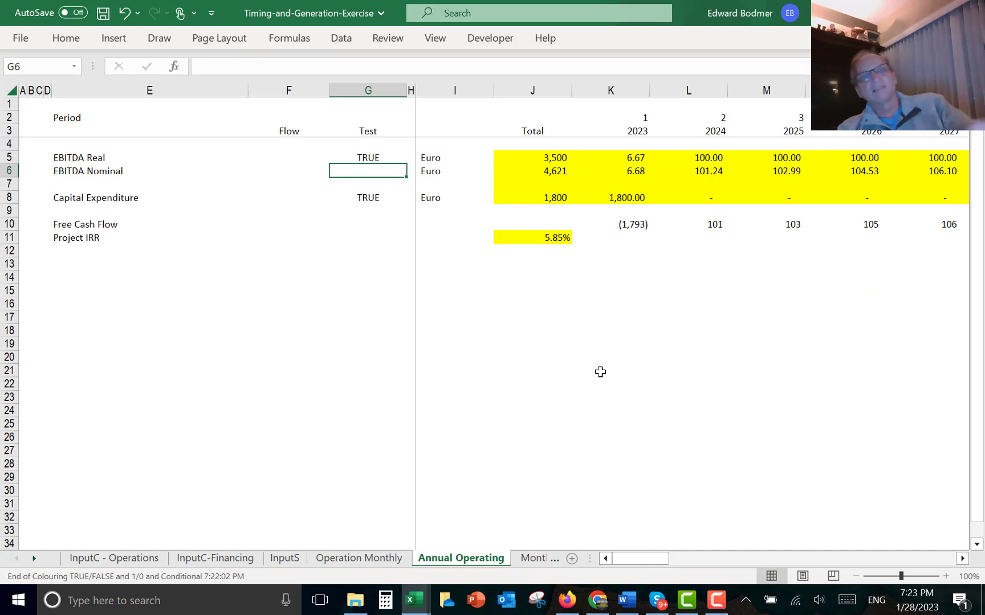
- Review the EBITDA Real total and SUMIF formulas on the Annual Operating sheet
{"action": "key", "text": "Up"}
{"action": "key", "text": "Right"}
{"action": "key", "text": "Right"}
{"action": "key", "text": "Right"}
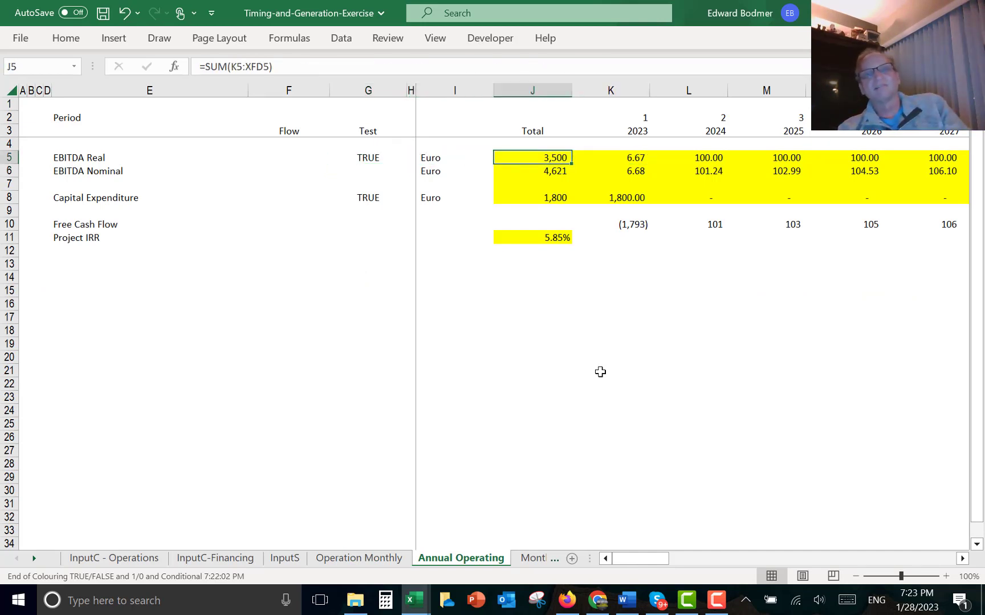
{"action": "key", "text": "Right"}
{"action": "key", "text": "Right"}
{"action": "key", "text": "Left"}
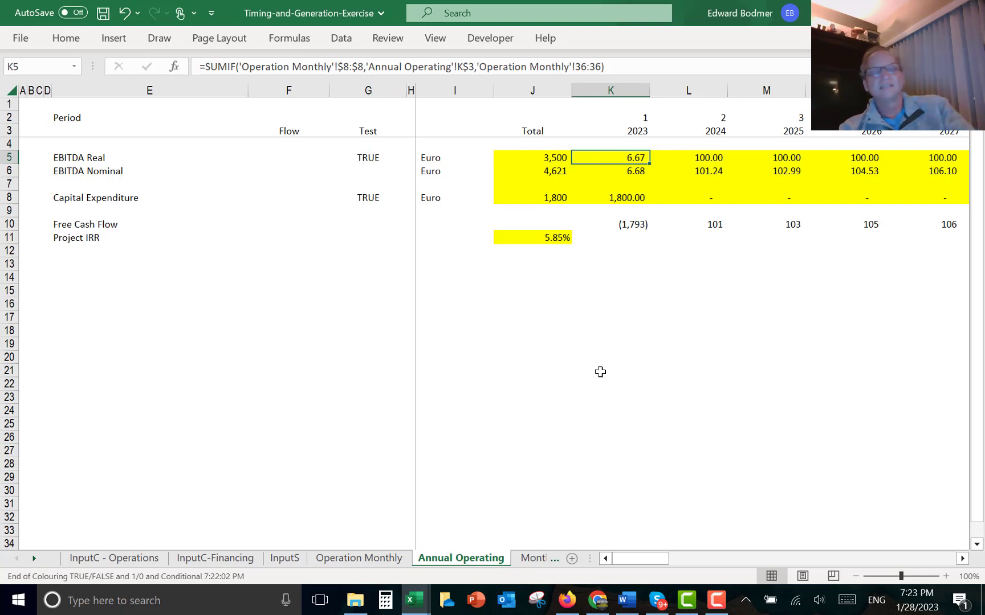
- Review the Operation Monthly sheet's financing dates, EBITDA, inflation and capital expenditure rows
{"action": "key", "text": "ctrl+Page_Up"}
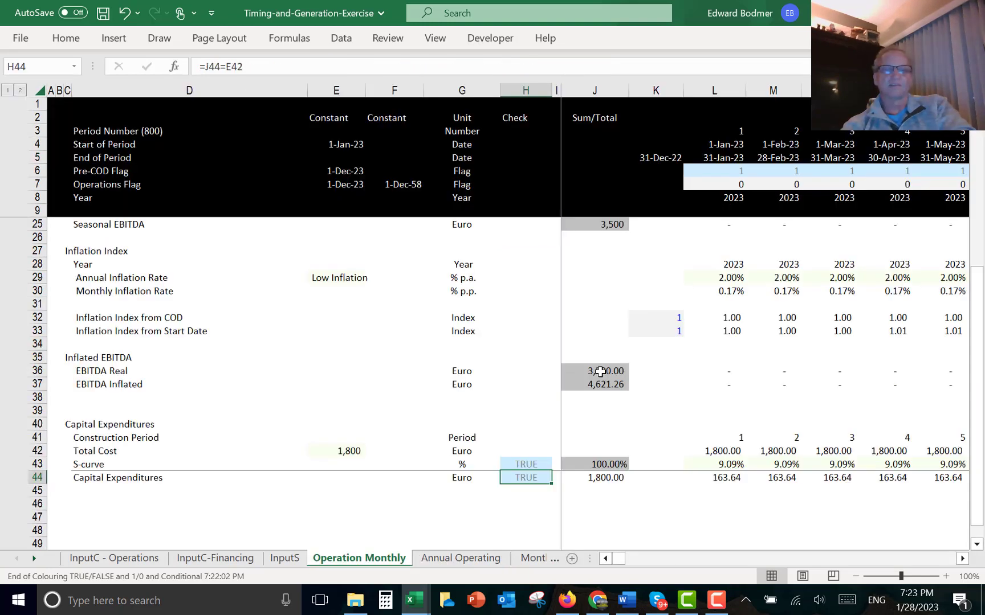
{"action": "key", "text": "Page_Up"}
{"action": "key", "text": "Left"}
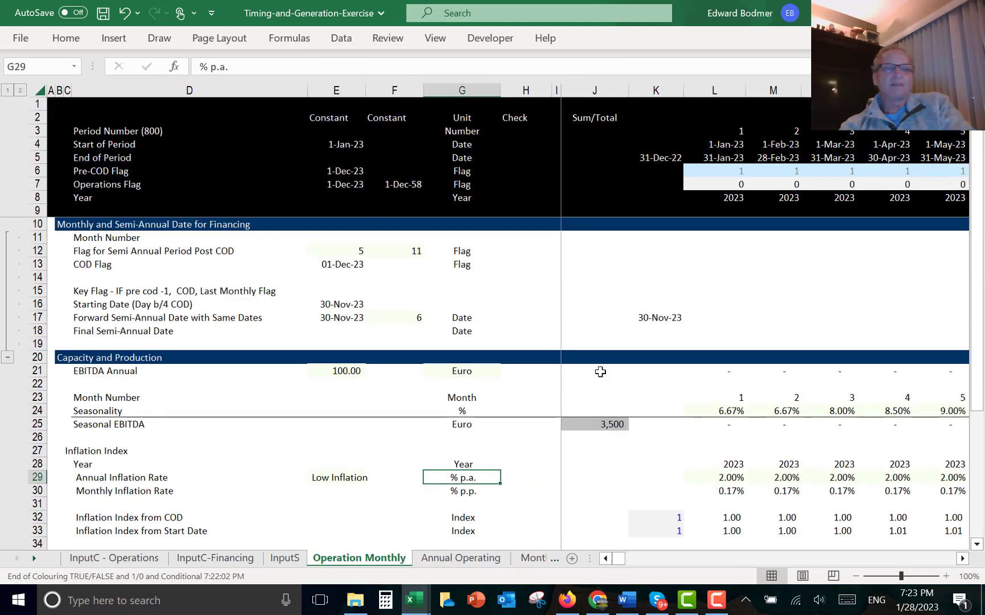
{"action": "key", "text": "Up"}
{"action": "left_click", "coordinate": [358, 249]}
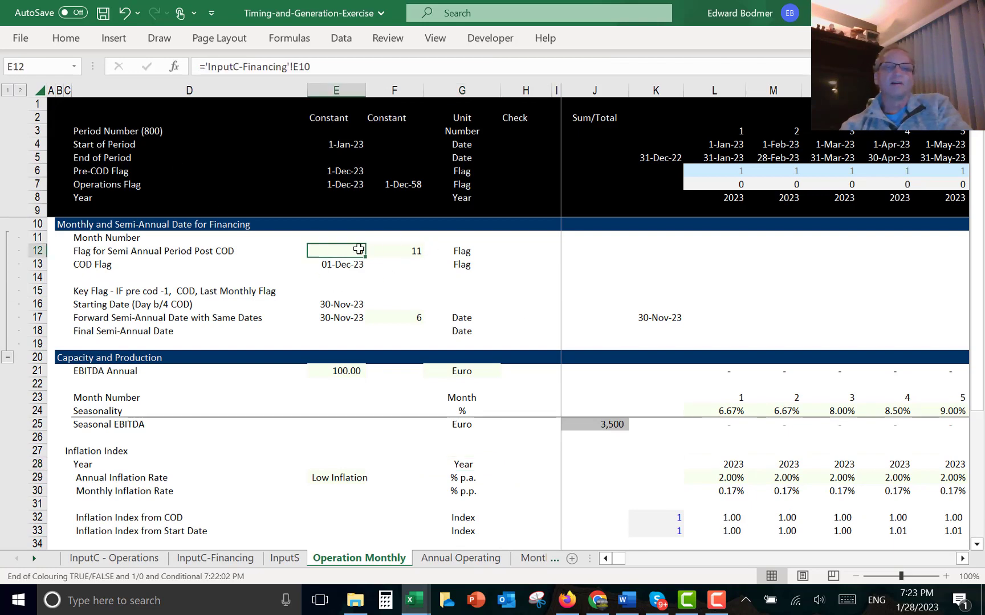
{"action": "key", "text": "Down"}
{"action": "key", "text": "Down"}
{"action": "key", "text": "Down"}
{"action": "key", "text": "Down"}
{"action": "key", "text": "Down"}
{"action": "key", "text": "Down"}
{"action": "key", "text": "Down"}
{"action": "key", "text": "Down"}
{"action": "key", "text": "Down"}
{"action": "key", "text": "Down"}
{"action": "key", "text": "Down"}
{"action": "key", "text": "Down"}
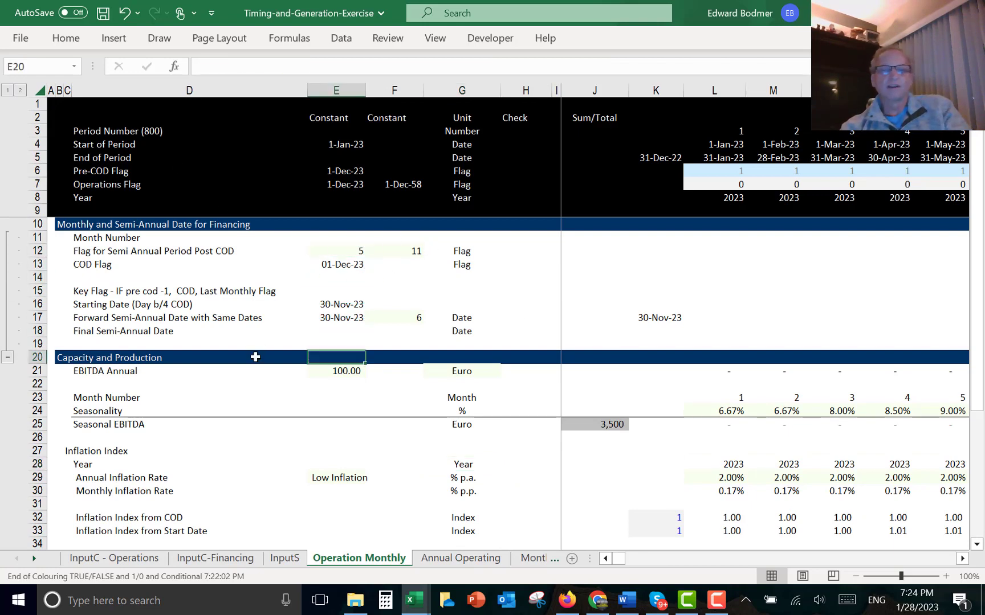
{"action": "left_click", "coordinate": [738, 416]}
{"action": "key", "text": "Down"}
{"action": "key", "text": "Down"}
{"action": "key", "text": "Down"}
{"action": "key", "text": "Down"}
{"action": "key", "text": "Down"}
{"action": "key", "text": "Down"}
{"action": "key", "text": "Down"}
{"action": "key", "text": "Down"}
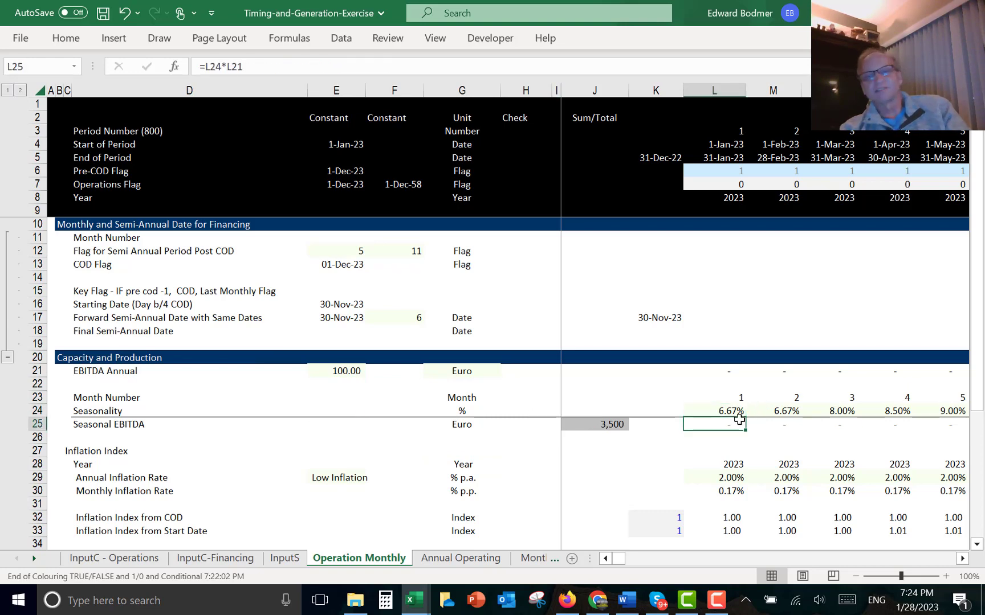
{"action": "key", "text": "Up"}
{"action": "key", "text": "Up"}
{"action": "key", "text": "Up"}
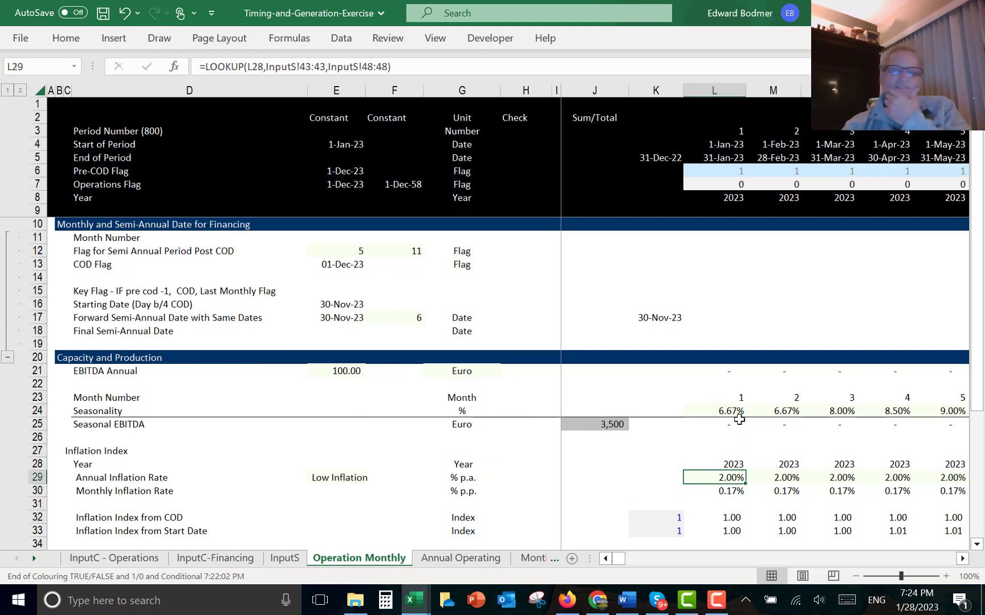
{"action": "key", "text": "Down"}
{"action": "key", "text": "Down"}
{"action": "key", "text": "Down"}
{"action": "key", "text": "Down"}
{"action": "key", "text": "Down"}
{"action": "key", "text": "Down"}
{"action": "key", "text": "Down"}
{"action": "key", "text": "Down"}
{"action": "key", "text": "Down"}
{"action": "key", "text": "Down"}
{"action": "key", "text": "Down"}
{"action": "key", "text": "Down"}
{"action": "key", "text": "Down"}
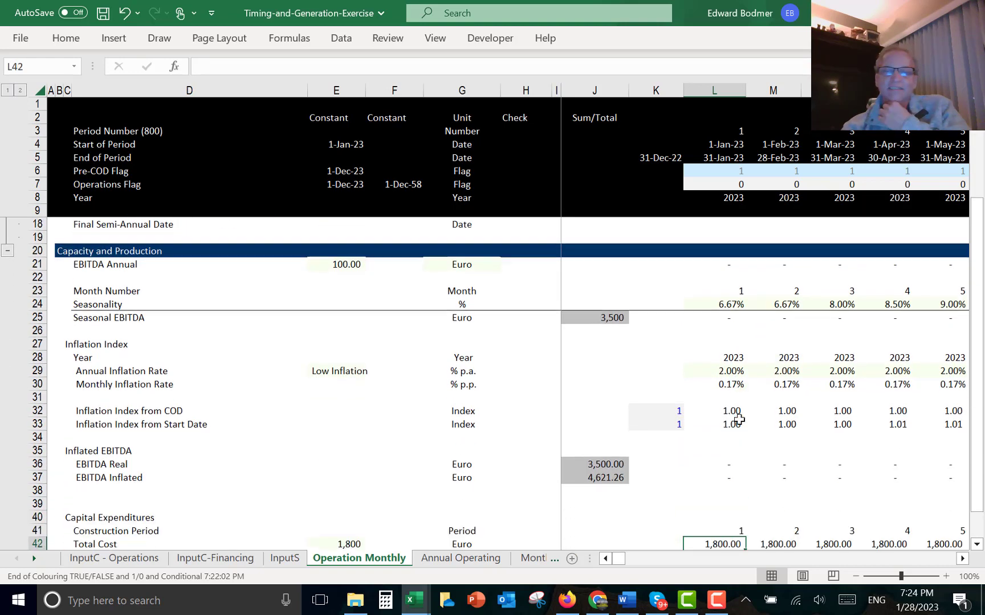
{"action": "key", "text": "Down"}
{"action": "key", "text": "Down"}
{"action": "key", "text": "Down"}
{"action": "key", "text": "Down"}
{"action": "key", "text": "Down"}
{"action": "key", "text": "Down"}
{"action": "key", "text": "Down"}
{"action": "key", "text": "Down"}
{"action": "key", "text": "Down"}
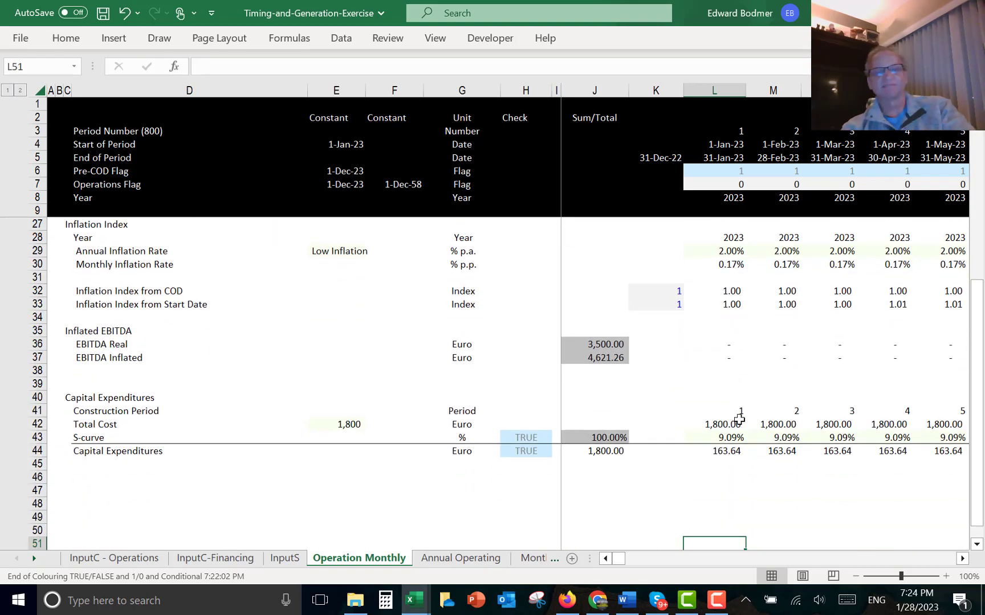
- Open the Monthly Debt Schedule sheet and review its operations and debt rows
{"action": "key", "text": "ctrl+Page_Down"}
{"action": "key", "text": "ctrl+Page_Down"}
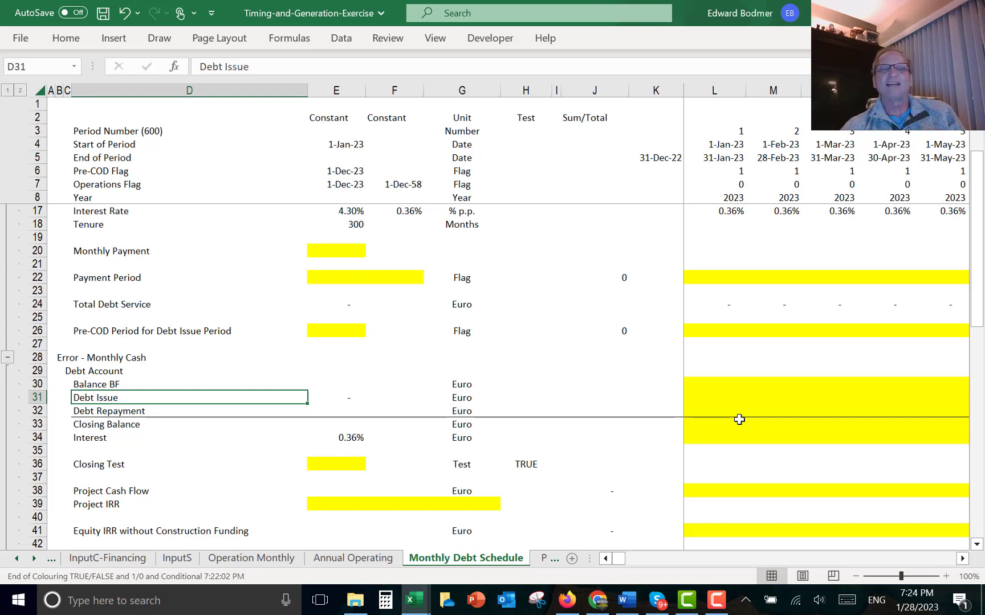
{"action": "key", "text": "Up"}
{"action": "key", "text": "Up"}
{"action": "key", "text": "Up"}
{"action": "key", "text": "Up"}
{"action": "key", "text": "Up"}
{"action": "key", "text": "Up"}
{"action": "key", "text": "Up"}
{"action": "key", "text": "Up"}
{"action": "key", "text": "Up"}
{"action": "key", "text": "Up"}
{"action": "key", "text": "Up"}
{"action": "key", "text": "Up"}
{"action": "key", "text": "Up"}
{"action": "key", "text": "Up"}
{"action": "key", "text": "Up"}
{"action": "key", "text": "Up"}
{"action": "key", "text": "Up"}
{"action": "key", "text": "Up"}
{"action": "key", "text": "Up"}
{"action": "key", "text": "Up"}
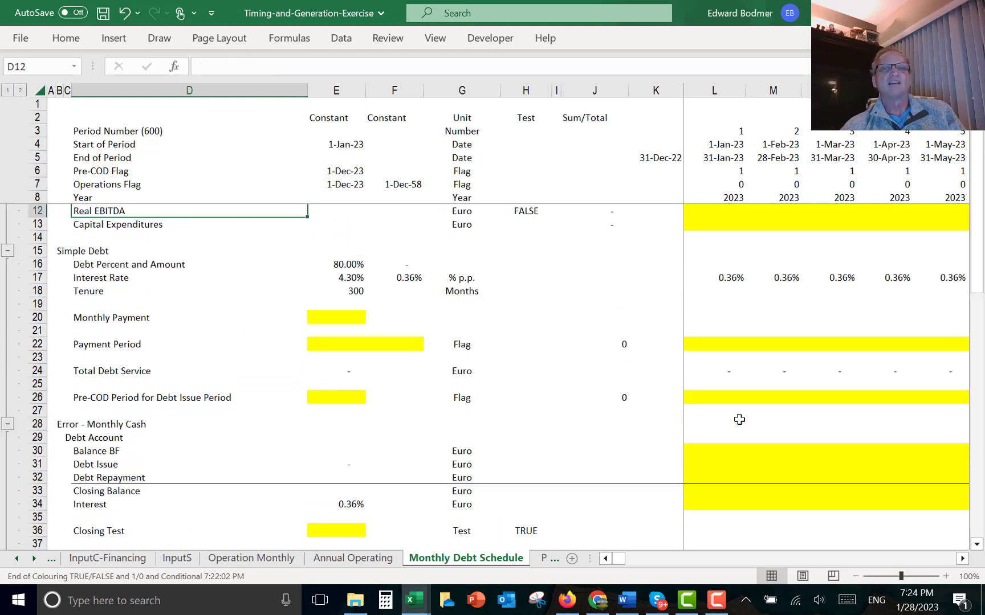
{"action": "key", "text": "Down"}
{"action": "key", "text": "Down"}
{"action": "key", "text": "Down"}
{"action": "key", "text": "Down"}
{"action": "key", "text": "Down"}
{"action": "key", "text": "Down"}
{"action": "key", "text": "Down"}
{"action": "key", "text": "Down"}
{"action": "key", "text": "Down"}
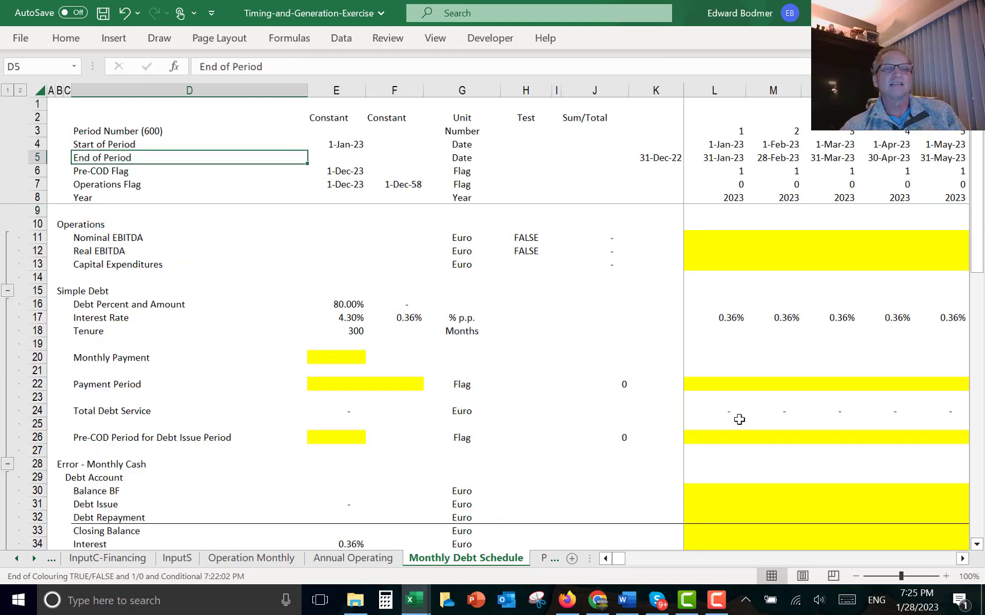
{"action": "key", "text": "Down"}
{"action": "key", "text": "Down"}
{"action": "key", "text": "Up"}
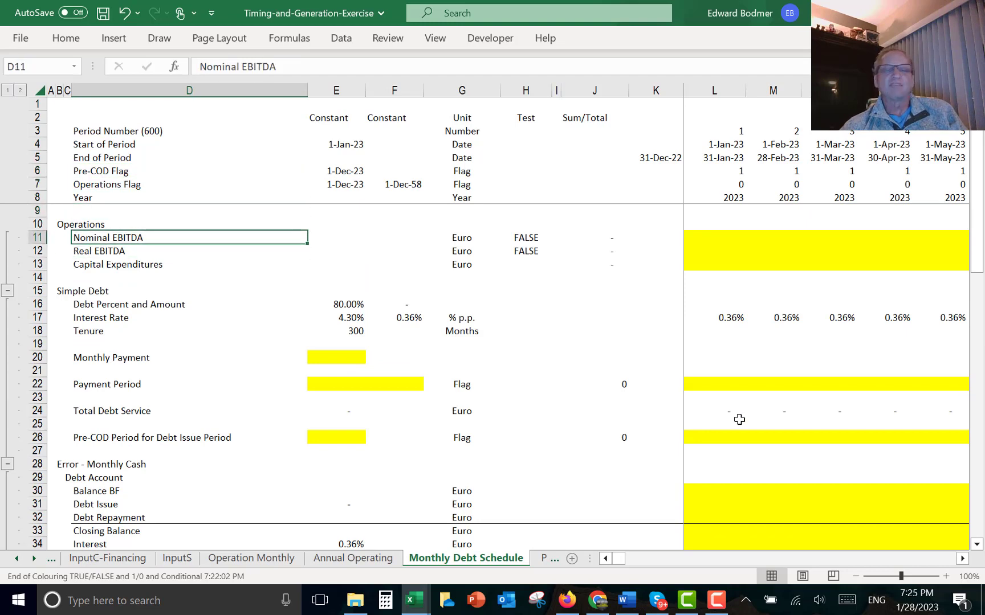
{"action": "key", "text": "Right"}
{"action": "key", "text": "Right"}
{"action": "key", "text": "Right"}
{"action": "key", "text": "Right"}
{"action": "key", "text": "Right"}
{"action": "key", "text": "Right"}
{"action": "key", "text": "Right"}
{"action": "key", "text": "Right"}
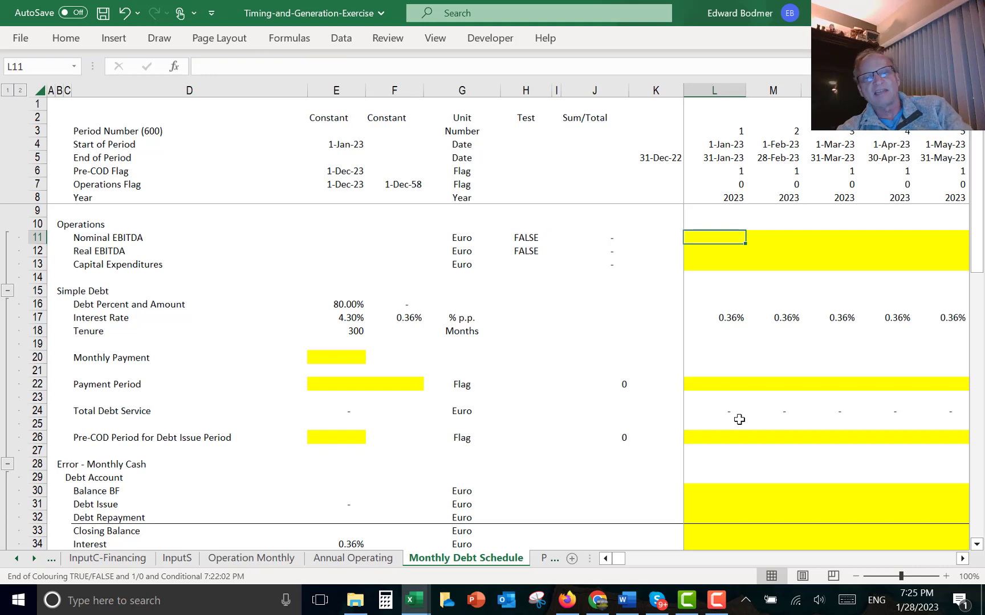
{"action": "key", "text": "ctrl+Page_Down"}
{"action": "key", "text": "ctrl+Page_Up"}
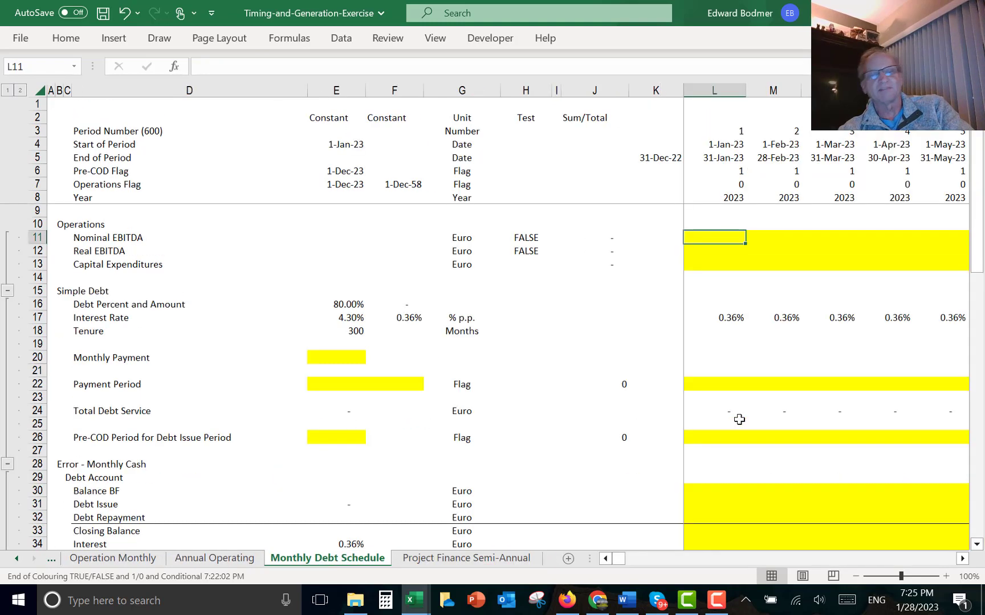
- Link the Nominal EBITDA row to the Operation Monthly EBITDA Inflated row and fill it across all months
{"action": "type", "text": "="}
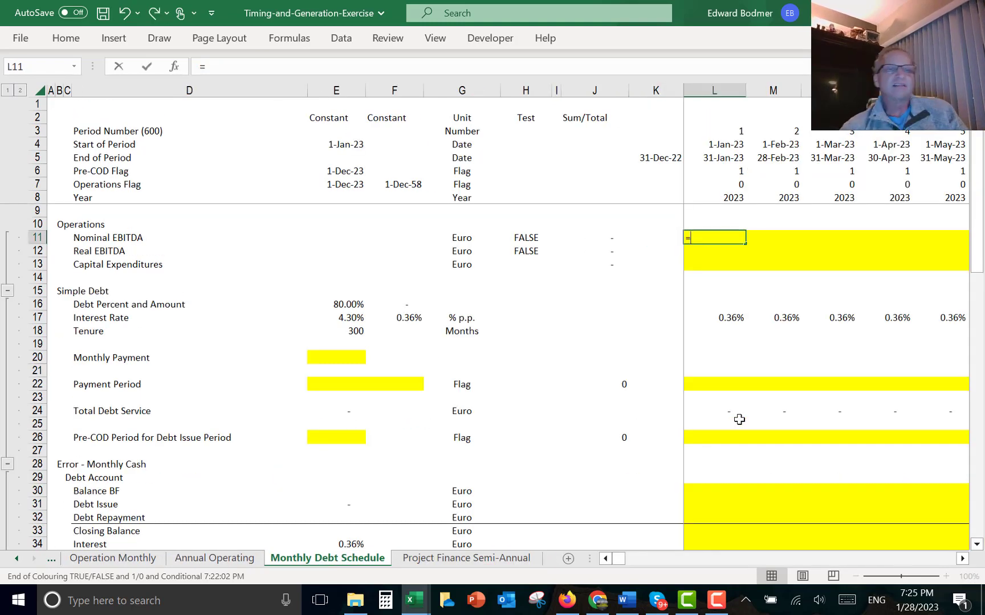
{"action": "left_click", "coordinate": [219, 560]}
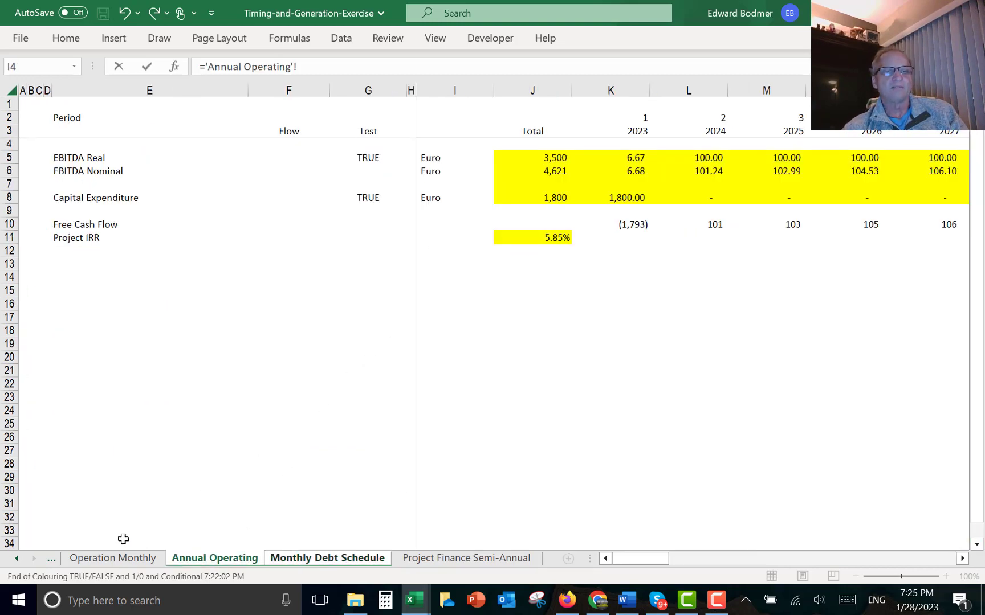
{"action": "left_click", "coordinate": [117, 558]}
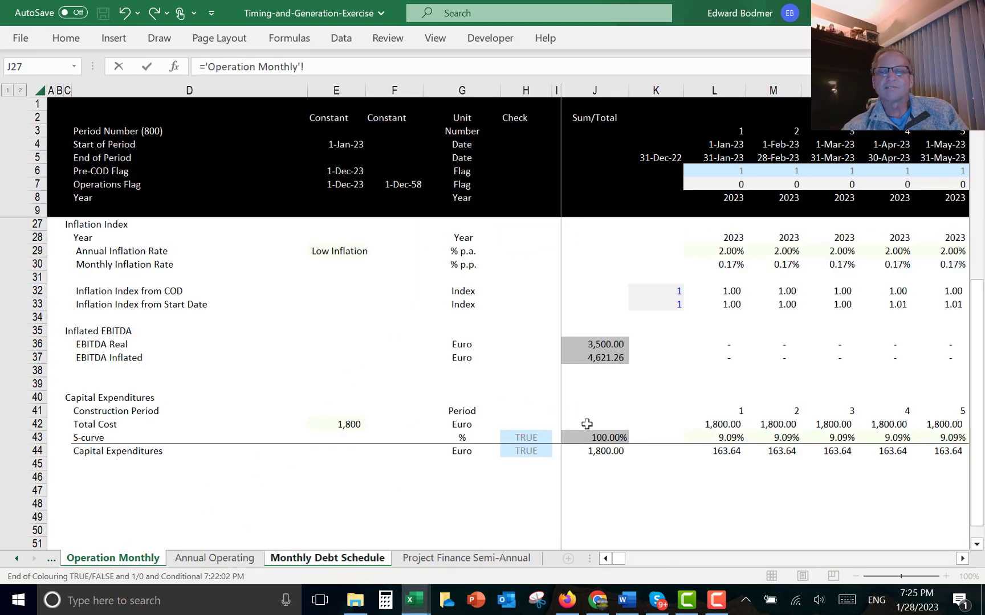
{"action": "left_click", "coordinate": [728, 340]}
{"action": "key", "text": "Down"}
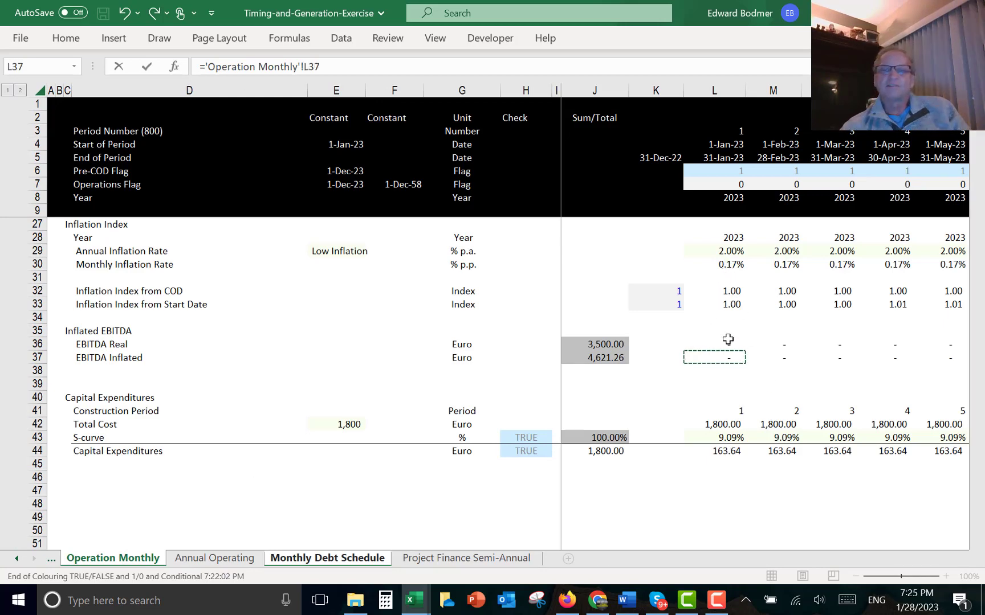
{"action": "key", "text": "Return"}
{"action": "key", "text": "Up"}
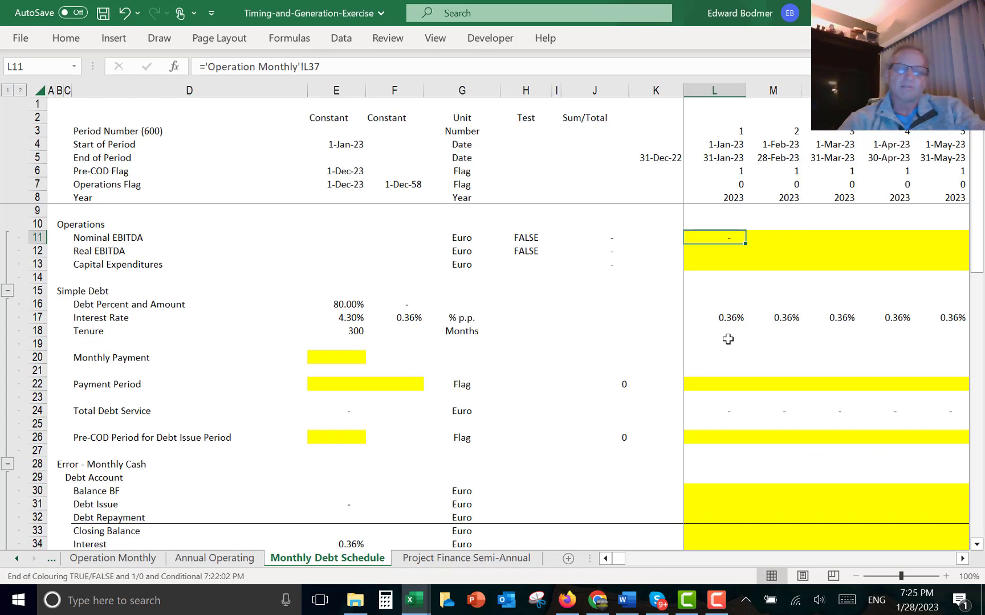
{"action": "key", "text": "ctrl+alt+r"}
{"action": "key", "text": "Down"}
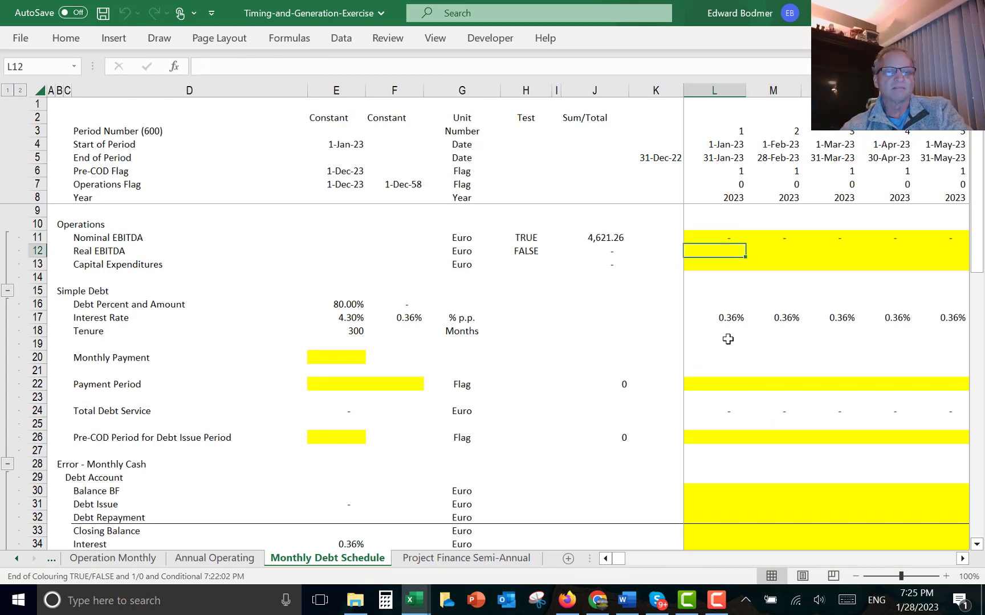
- Review the Annual Operating EBITDA SUMIF and the Real EBITDA total formula on the debt schedule
{"action": "key", "text": "ctrl+Page_Up"}
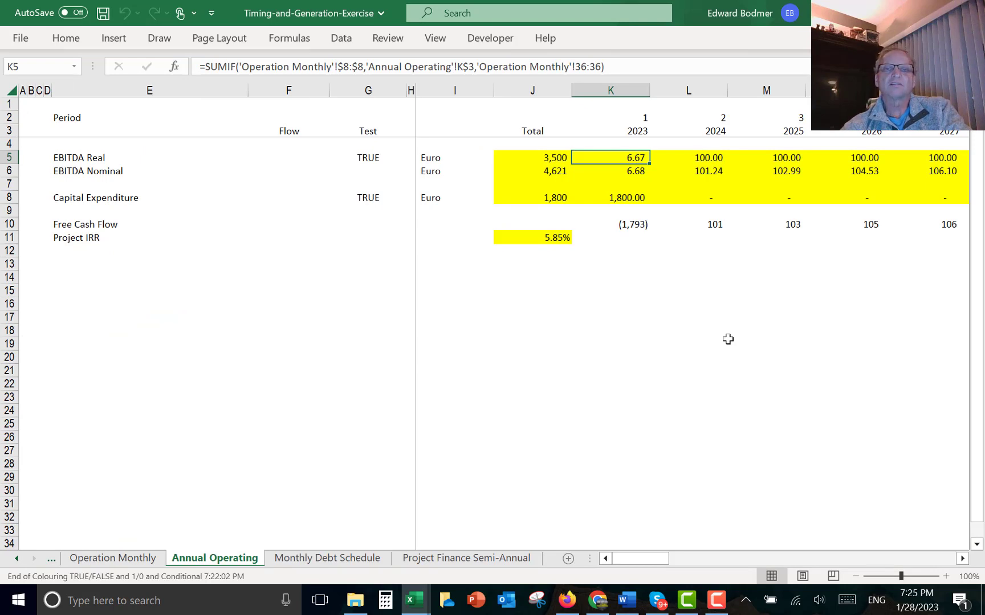
{"action": "key", "text": "ctrl+Page_Down"}
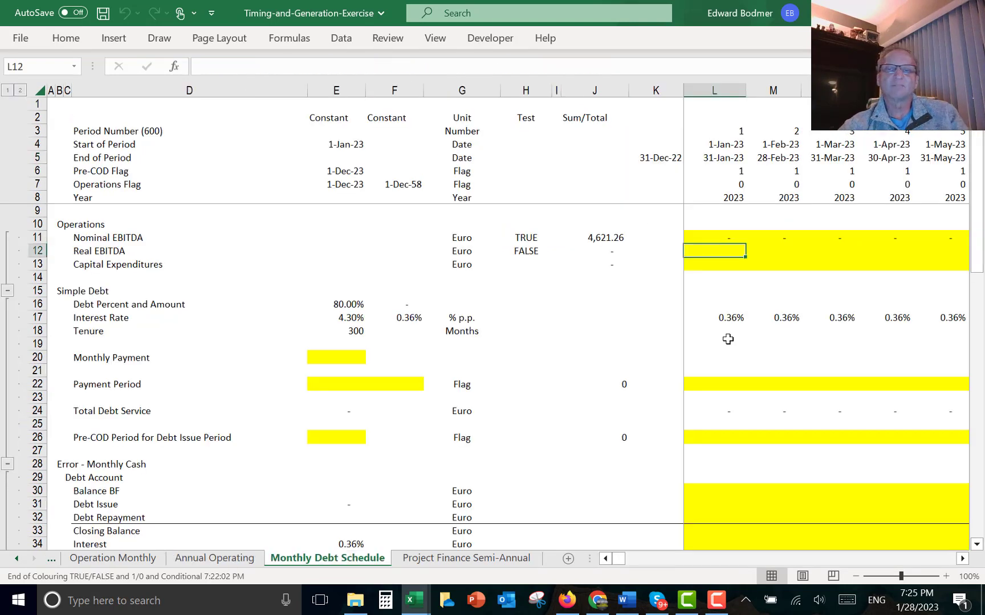
{"action": "key", "text": "Left"}
{"action": "key", "text": "Left"}
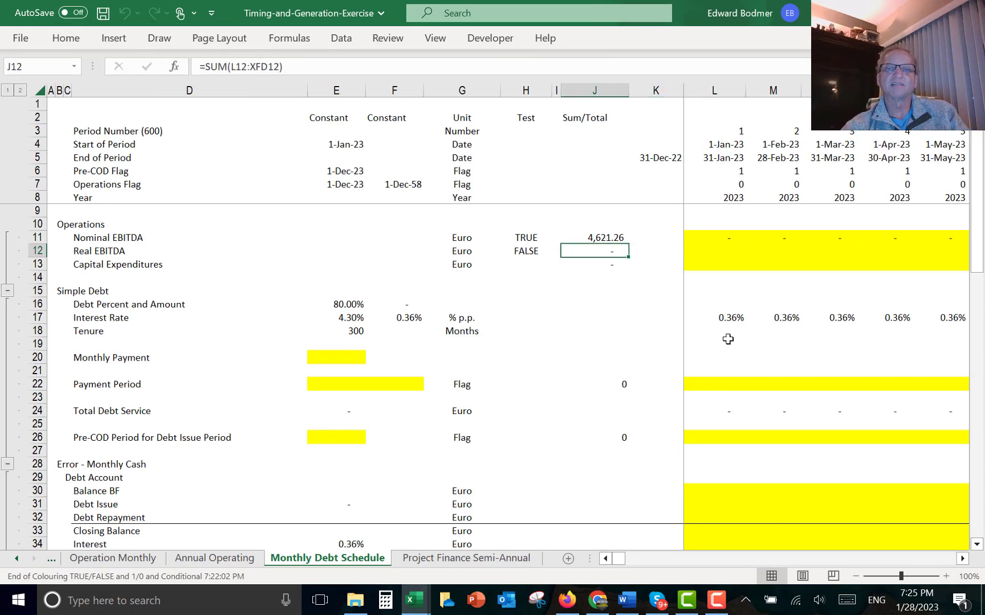
{"action": "key", "text": "Up"}
{"action": "key", "text": "Down"}
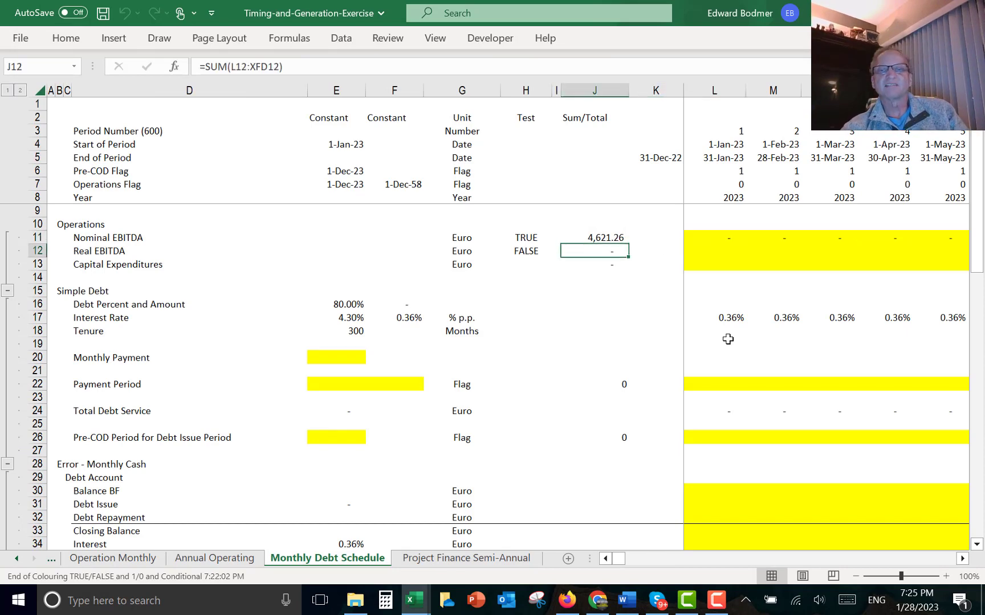
- Link the Real EBITDA row to the Operation Monthly EBITDA Real row and fill it across all months
{"action": "key", "text": "Right"}
{"action": "key", "text": "Right"}
{"action": "key", "text": "Right"}
{"action": "key", "text": "Left"}
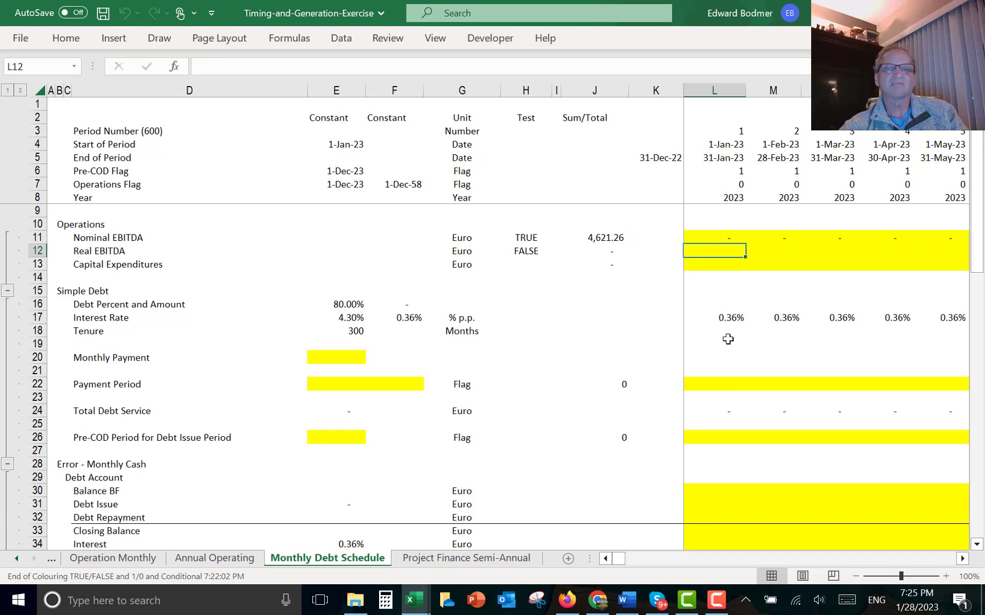
{"action": "type", "text": "="}
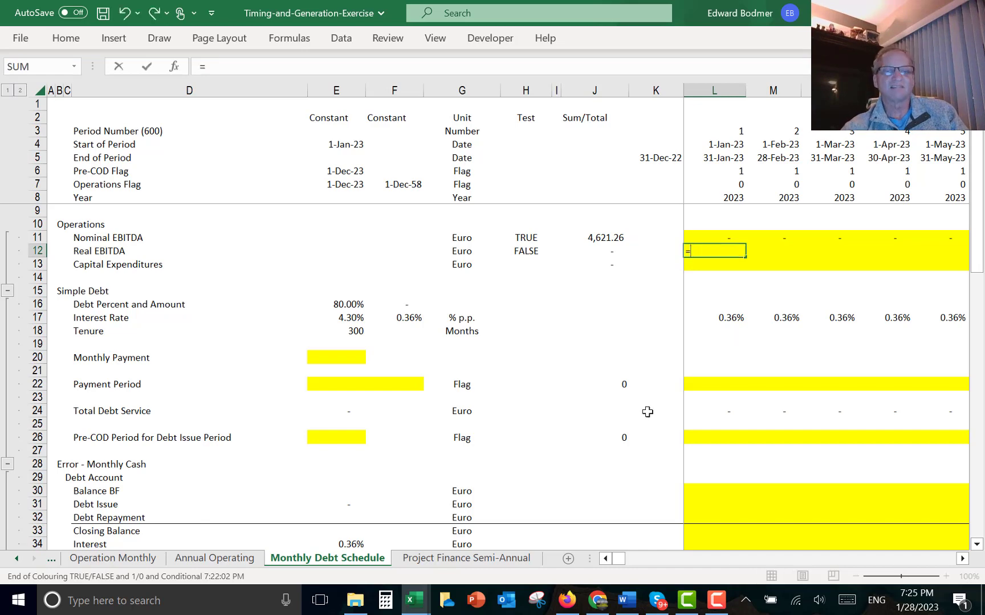
{"action": "left_click", "coordinate": [122, 564]}
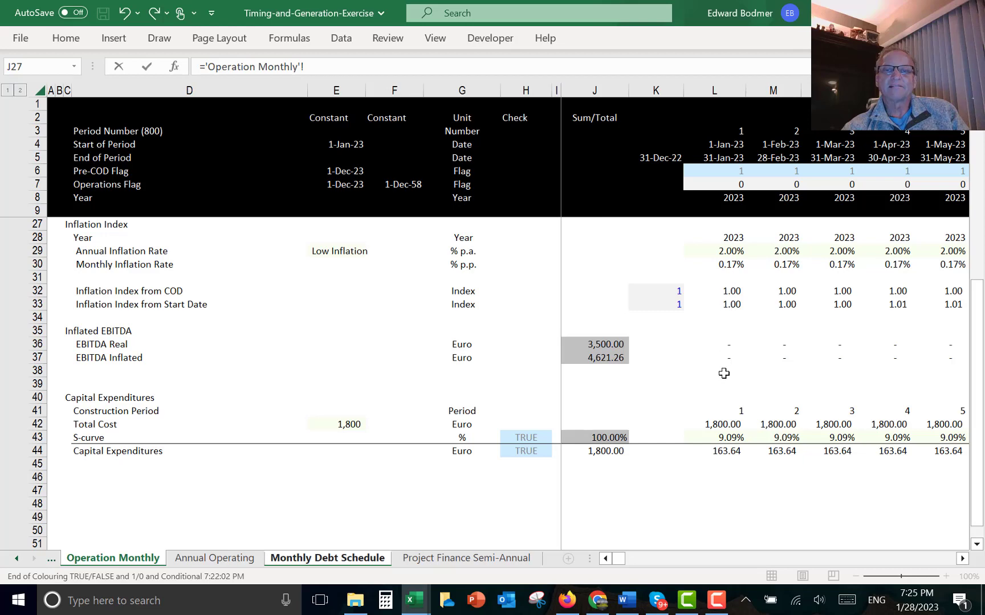
{"action": "left_click", "coordinate": [728, 347]}
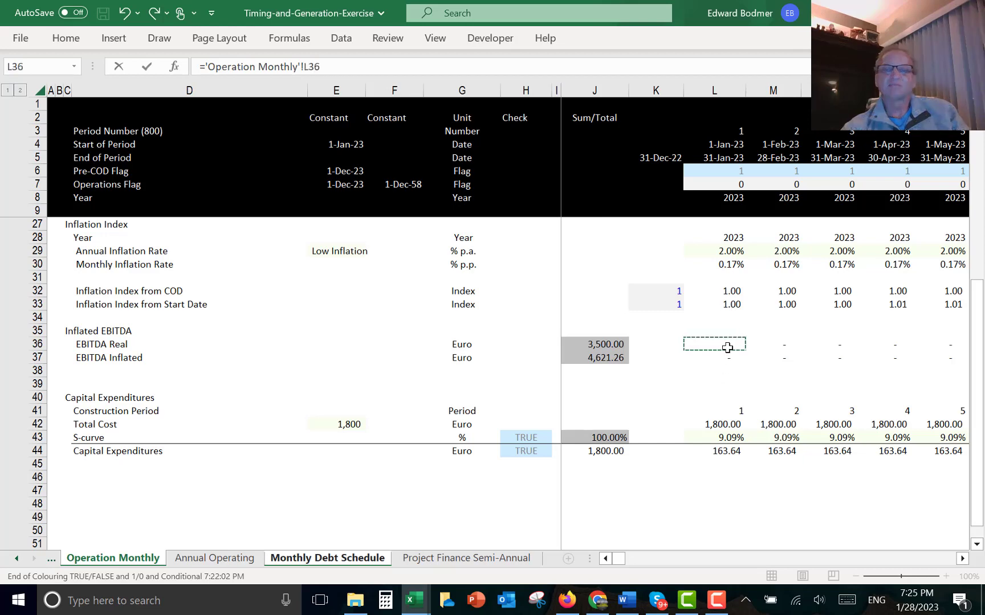
{"action": "key", "text": "Return"}
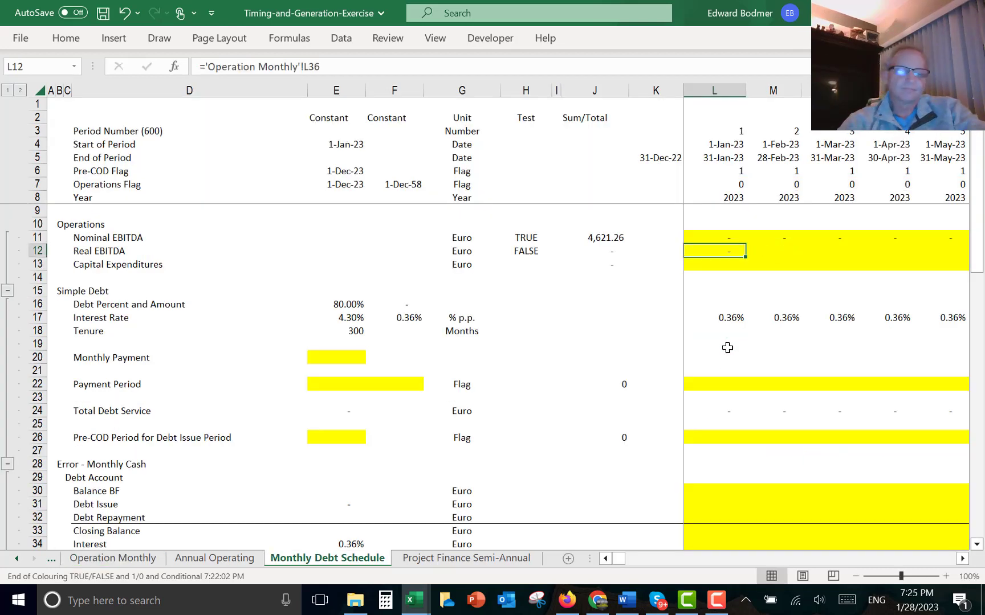
{"action": "key", "text": "ctrl+shift+r"}
{"action": "key", "text": "Down"}
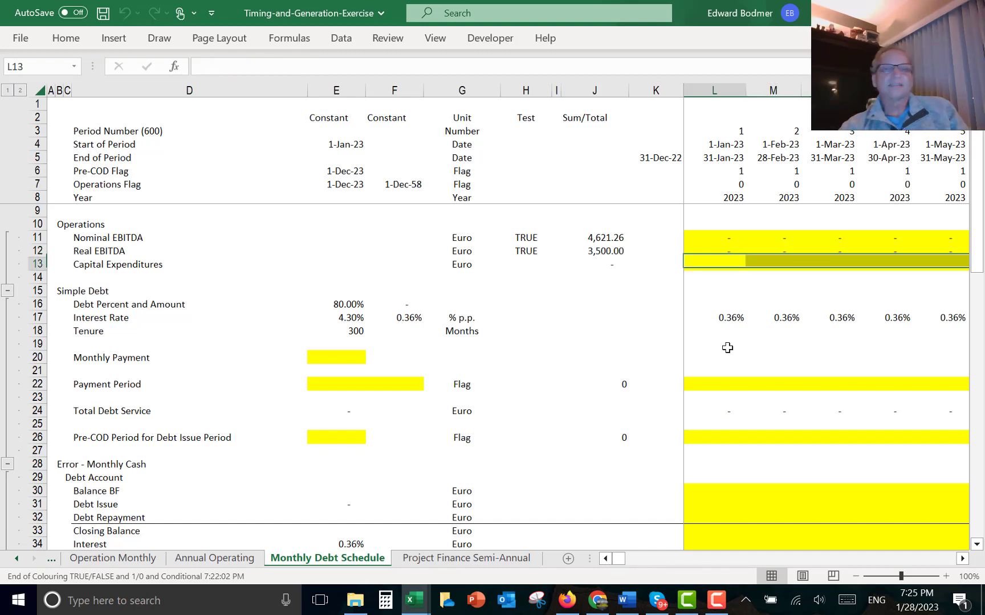
- Link the Capital Expenditures row to the Operation Monthly Capital Expenditures row and fill it across
{"action": "type", "text": "="}
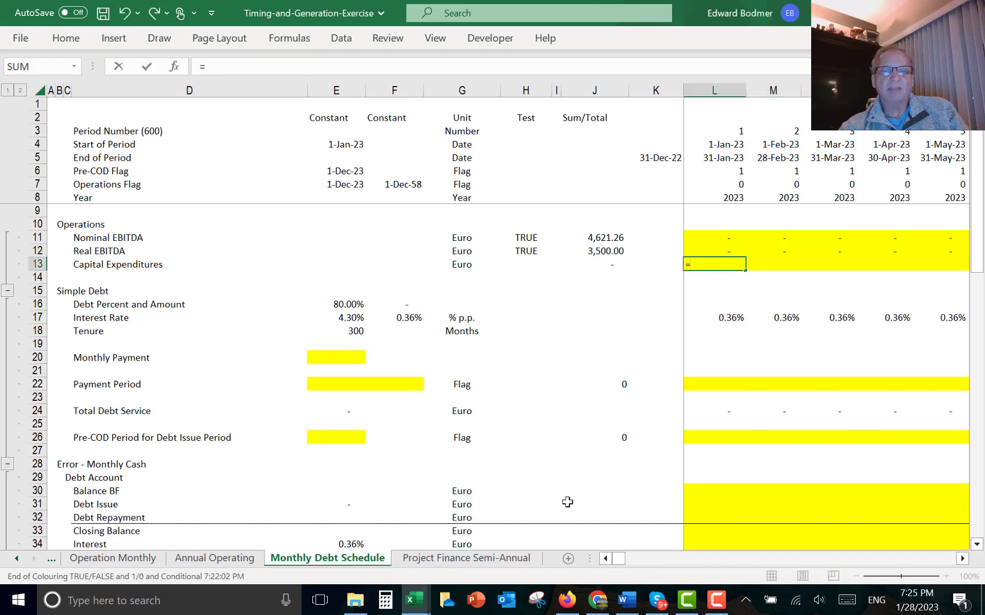
{"action": "left_click", "coordinate": [126, 560]}
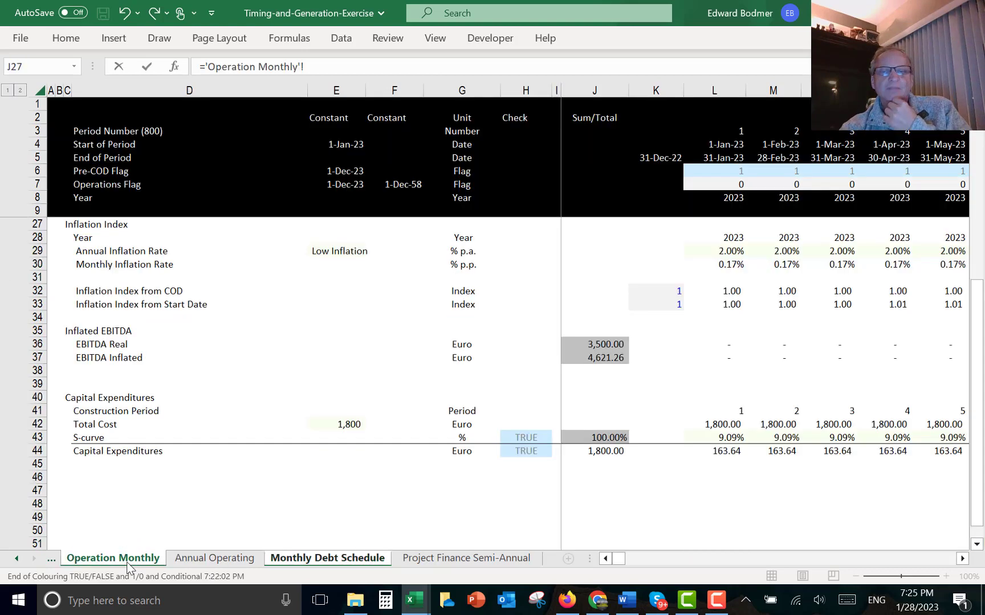
{"action": "left_click", "coordinate": [721, 449]}
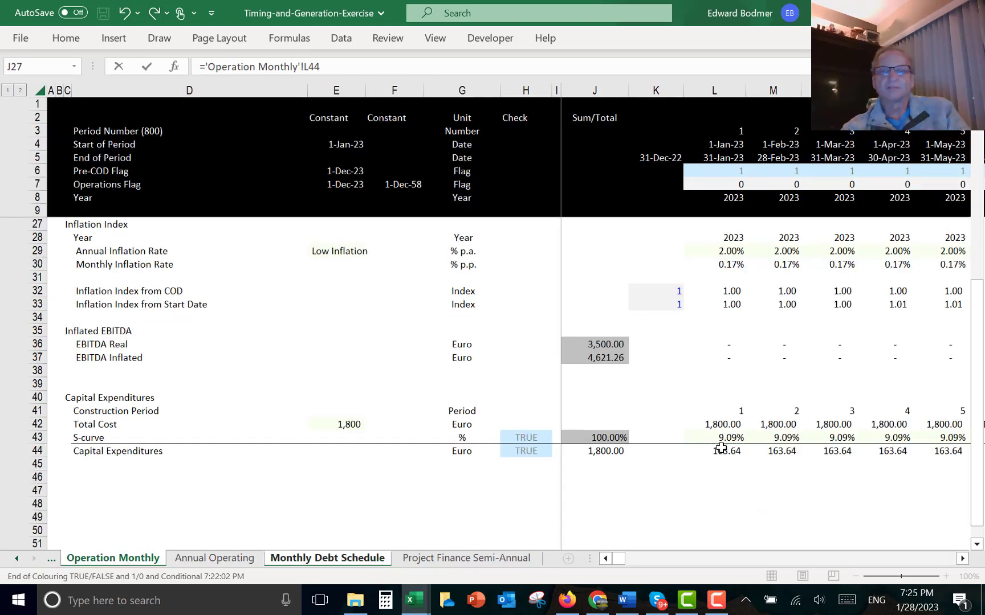
{"action": "key", "text": "Return"}
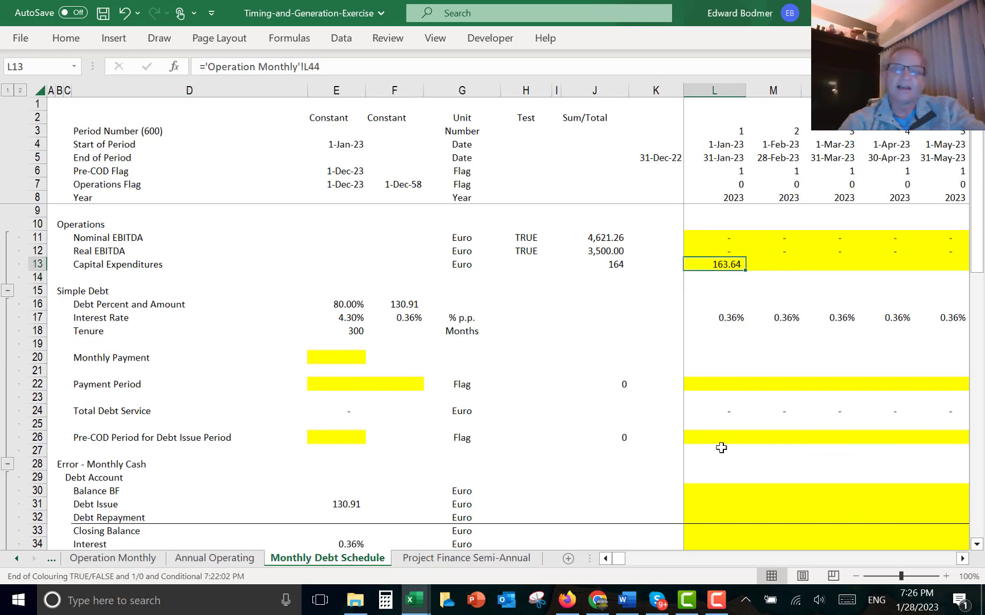
{"action": "key", "text": "ctrl+shift+Right"}
{"action": "key", "text": "ctrl+r"}
{"action": "key", "text": "Down"}
- Review the InputC-Financing sheet's active scenario, dates, funding repayment months and senior debt inputs
{"action": "key", "text": "Left"}
{"action": "key", "text": "Left"}
{"action": "key", "text": "Left"}
{"action": "key", "text": "Left"}
{"action": "key", "text": "Left"}
{"action": "key", "text": "Left"}
{"action": "key", "text": "Left"}
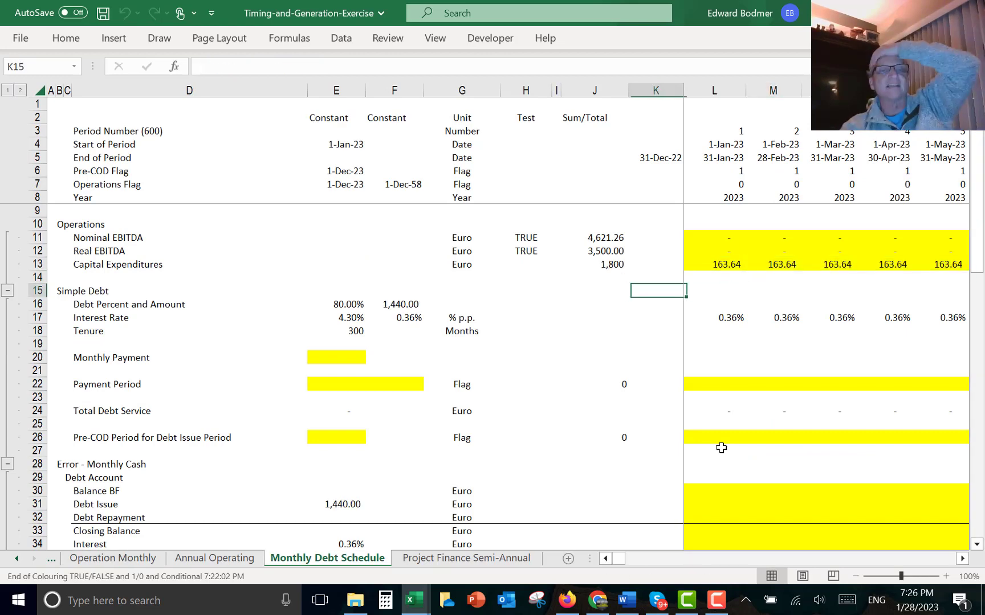
{"action": "key", "text": "Left"}
{"action": "key", "text": "Down"}
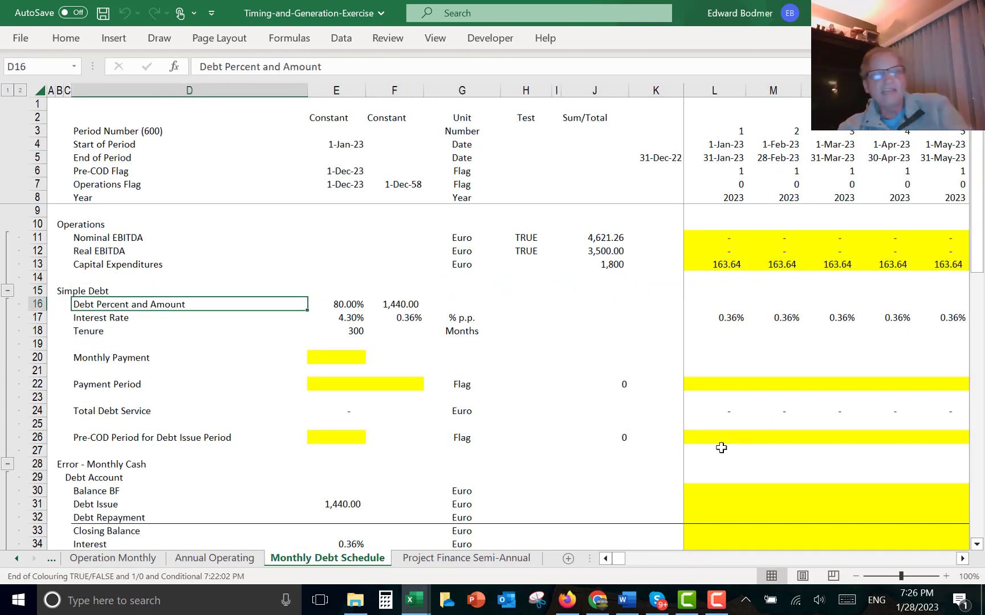
{"action": "key", "text": "ctrl+Page_Up"}
{"action": "key", "text": "ctrl+Page_Up"}
{"action": "key", "text": "ctrl+Page_Up"}
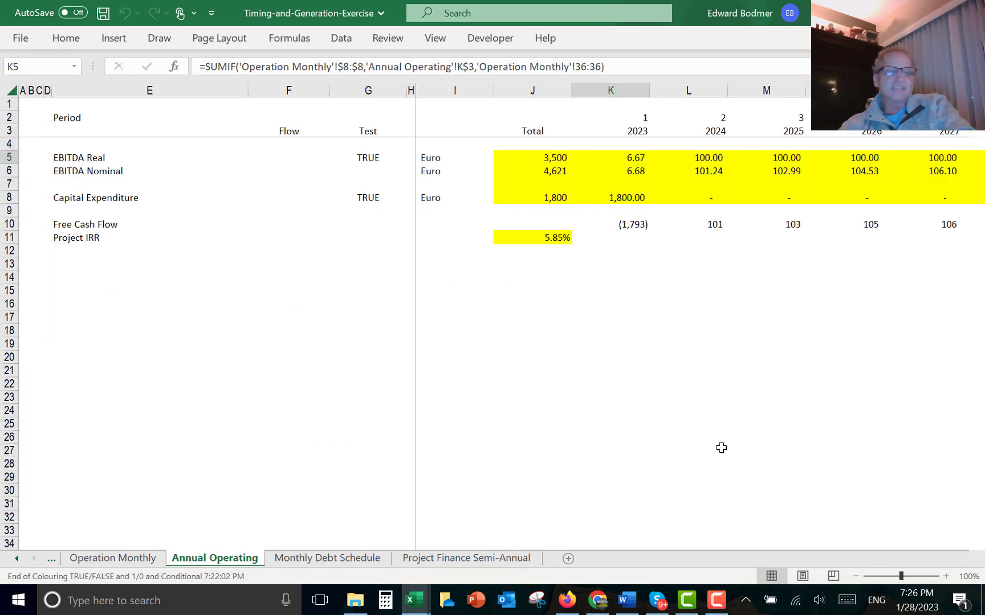
{"action": "key", "text": "ctrl+Page_Up"}
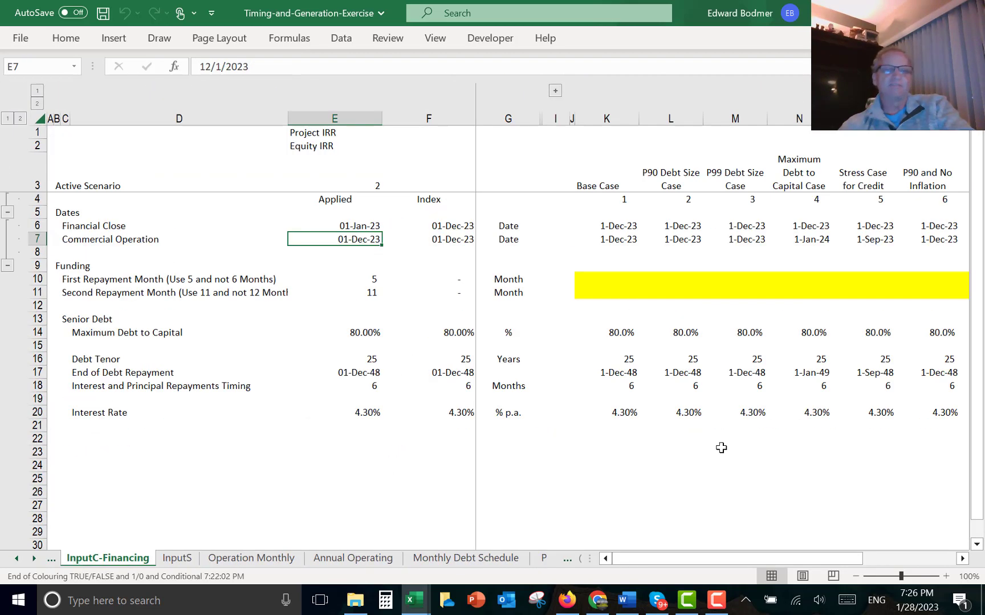
{"action": "key", "text": "Up"}
{"action": "key", "text": "Up"}
{"action": "key", "text": "Up"}
{"action": "key", "text": "Up"}
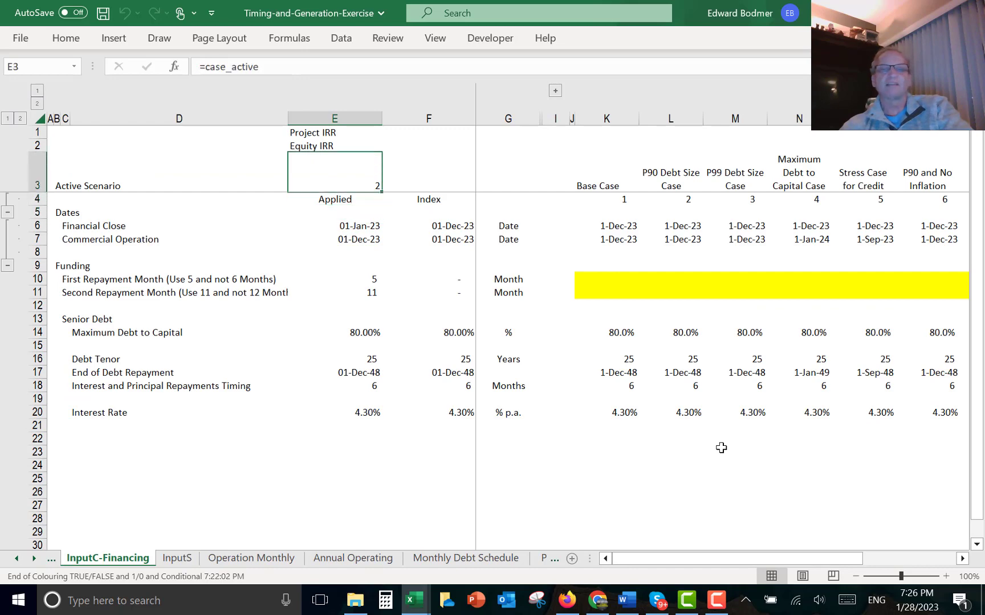
{"action": "key", "text": "Down"}
{"action": "key", "text": "Down"}
{"action": "key", "text": "Down"}
{"action": "key", "text": "Down"}
{"action": "key", "text": "Down"}
{"action": "key", "text": "Down"}
{"action": "key", "text": "Down"}
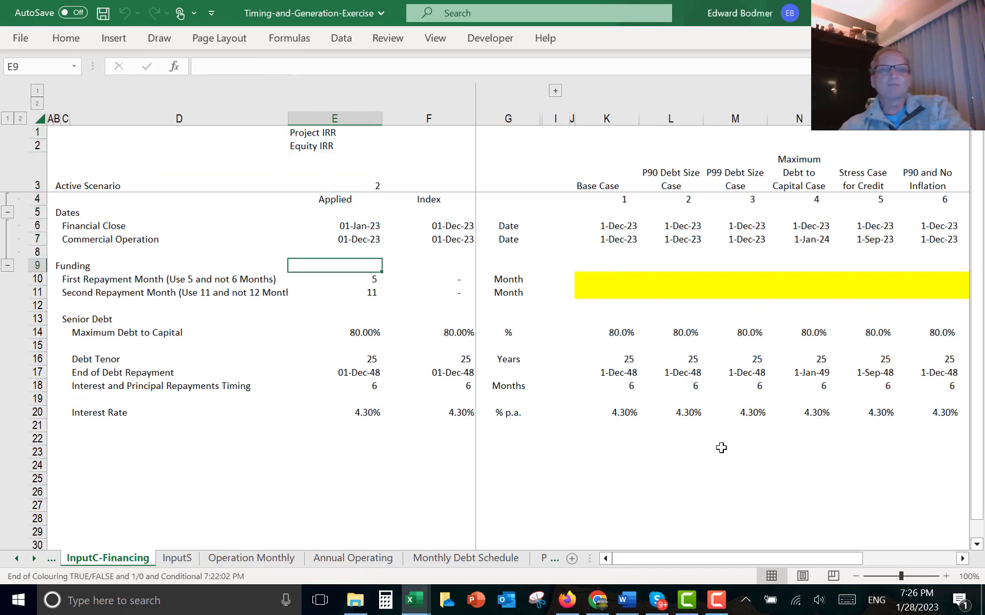
{"action": "key", "text": "Right"}
{"action": "key", "text": "Right"}
{"action": "key", "text": "Right"}
{"action": "key", "text": "Right"}
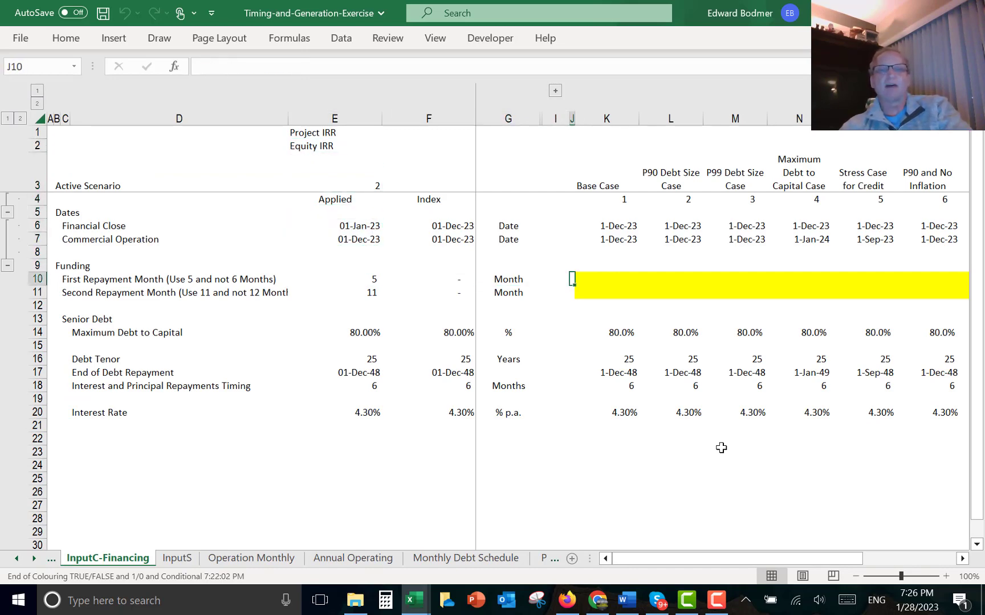
{"action": "key", "text": "Right"}
- Set the Base Case construction period to 12 months on the InputC - Operations sheet
{"action": "key", "text": "ctrl+Page_Up"}
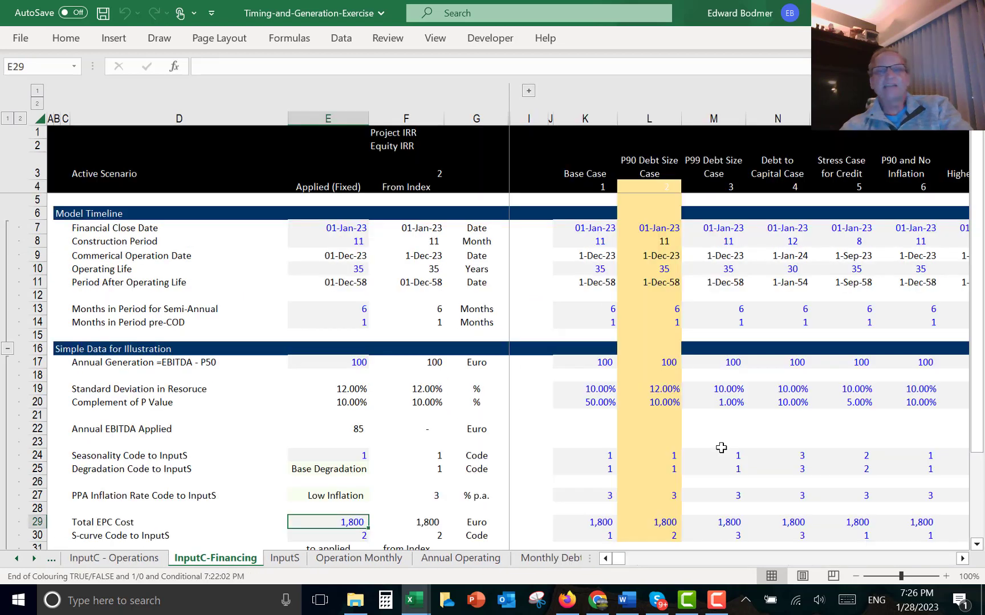
{"action": "key", "text": "Left"}
{"action": "key", "text": "Right"}
{"action": "key", "text": "Right"}
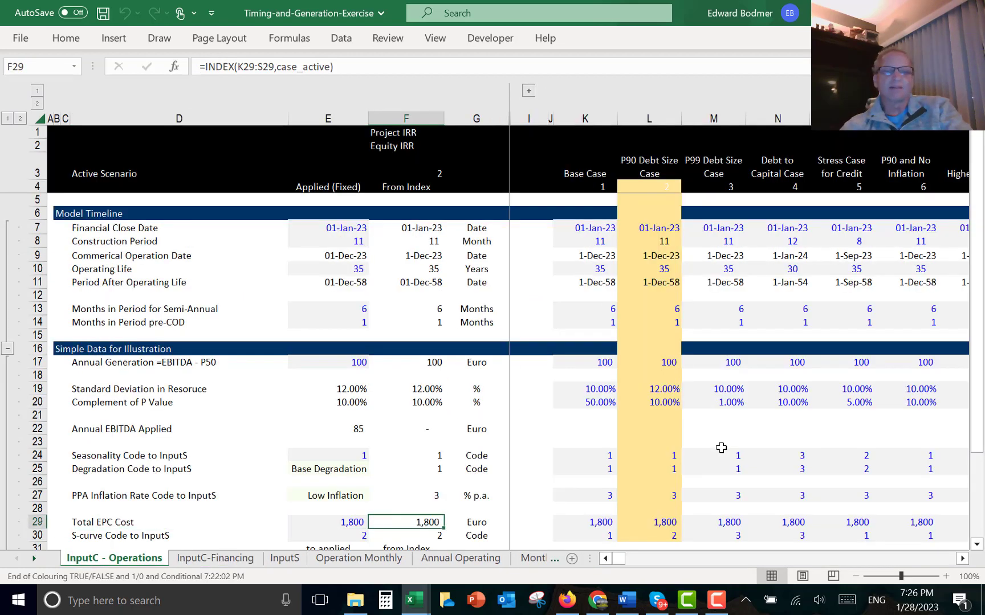
{"action": "key", "text": "Right"}
{"action": "key", "text": "Right"}
{"action": "key", "text": "Right"}
{"action": "key", "text": "Right"}
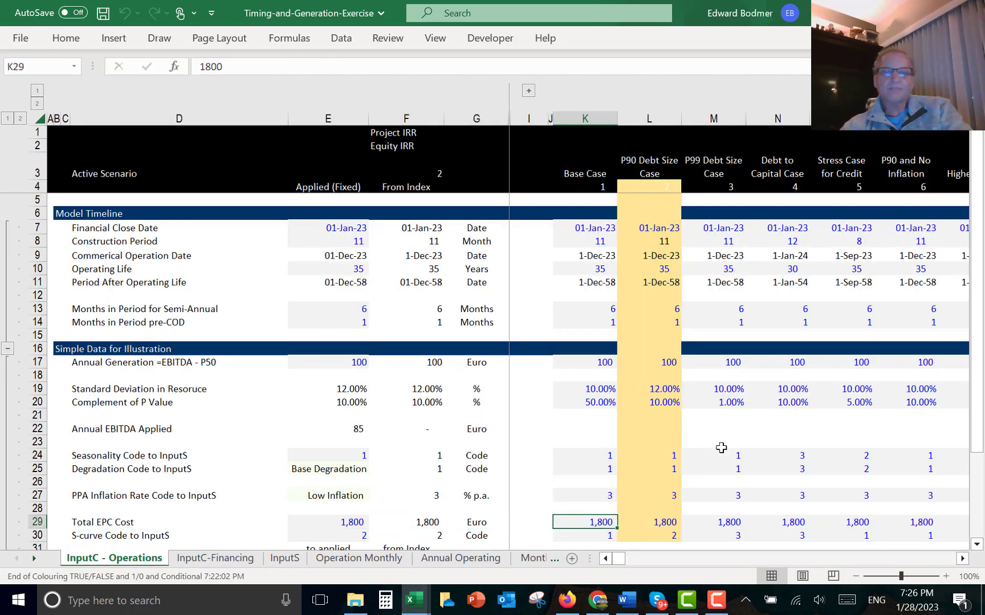
{"action": "key", "text": "Up"}
{"action": "key", "text": "Up"}
{"action": "key", "text": "Up"}
{"action": "key", "text": "Up"}
{"action": "key", "text": "Up"}
{"action": "key", "text": "Up"}
{"action": "key", "text": "Up"}
{"action": "key", "text": "Up"}
{"action": "key", "text": "Up"}
{"action": "key", "text": "Up"}
{"action": "key", "text": "Up"}
{"action": "key", "text": "Up"}
{"action": "key", "text": "Up"}
{"action": "key", "text": "Up"}
{"action": "key", "text": "Up"}
{"action": "key", "text": "Up"}
{"action": "key", "text": "Up"}
{"action": "key", "text": "Up"}
{"action": "key", "text": "Up"}
{"action": "key", "text": "Up"}
{"action": "key", "text": "Up"}
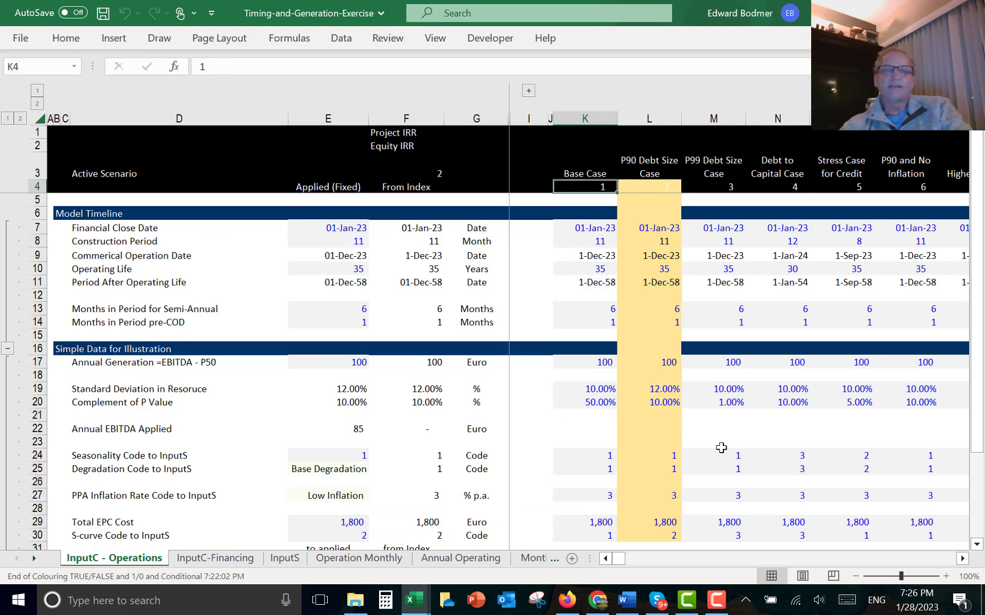
{"action": "key", "text": "Down"}
{"action": "key", "text": "Down"}
{"action": "key", "text": "Down"}
{"action": "key", "text": "Down"}
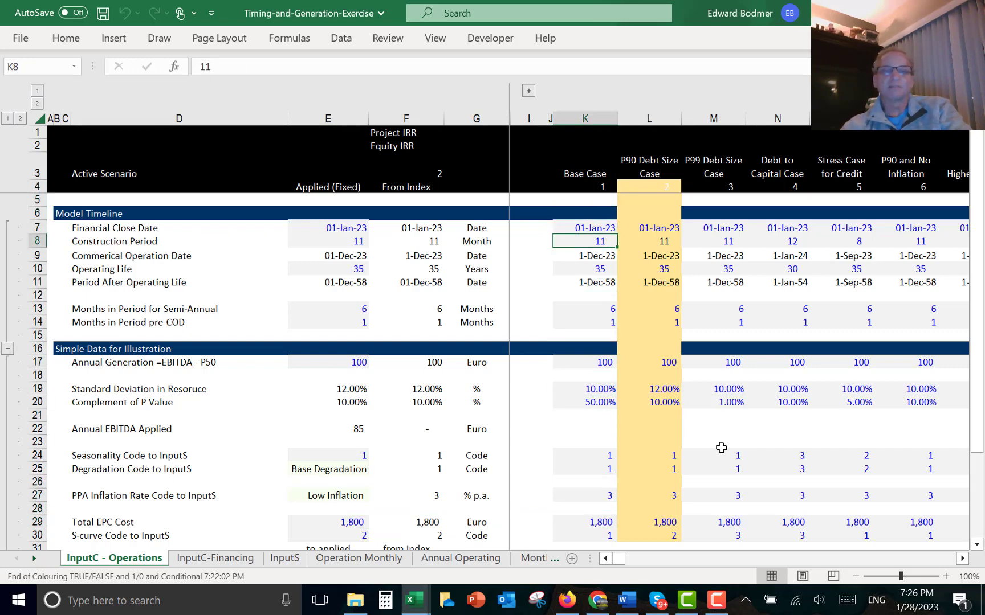
{"action": "type", "text": "12"}
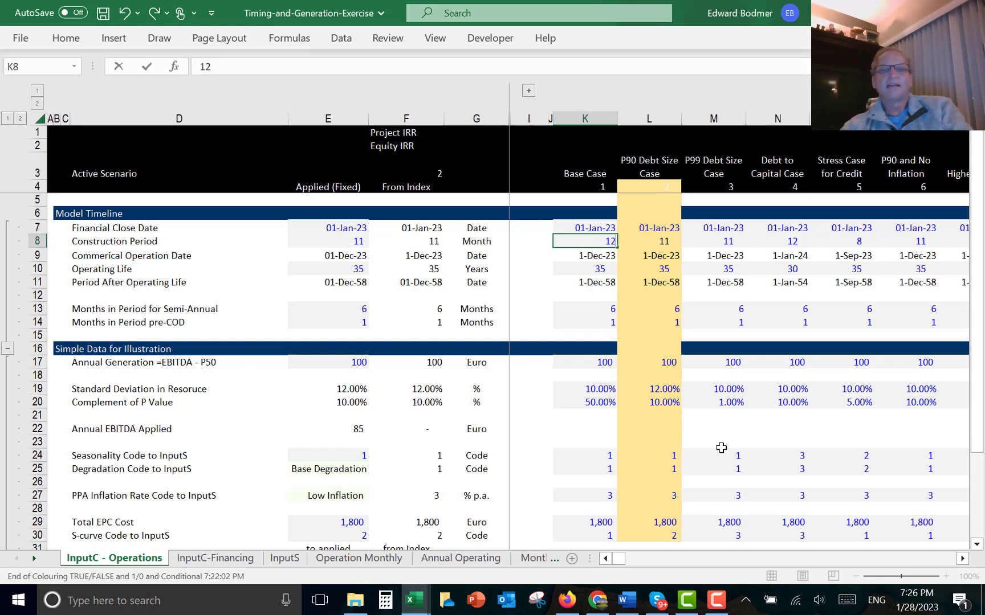
{"action": "key", "text": "Return"}
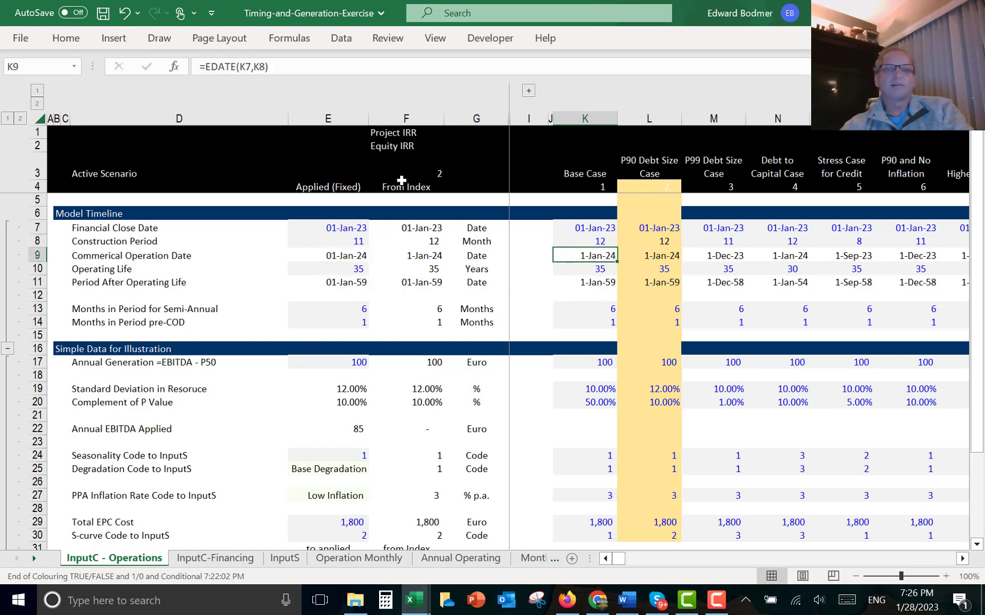
{"action": "left_click", "coordinate": [403, 178]}
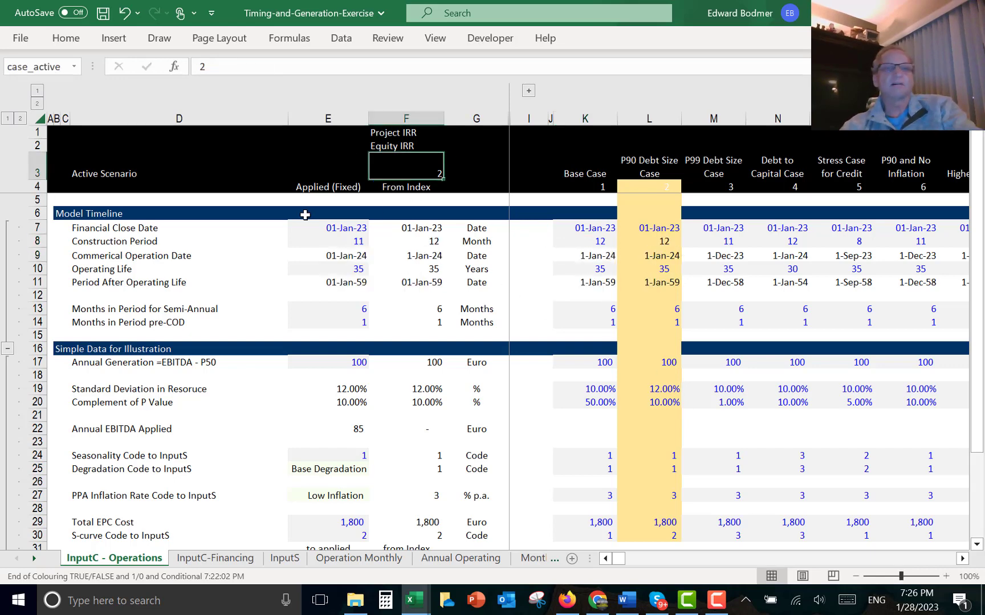
- Set the active scenario to 1 (Base Case)
{"action": "key", "text": "Left"}
{"action": "key", "text": "Right"}
{"action": "type", "text": "1"}
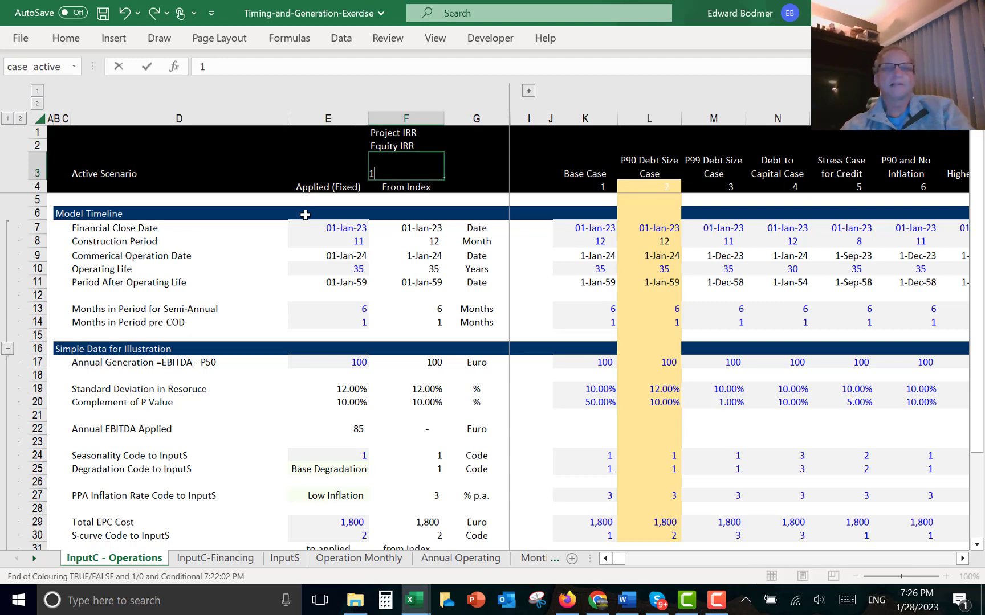
{"action": "key", "text": "Return"}
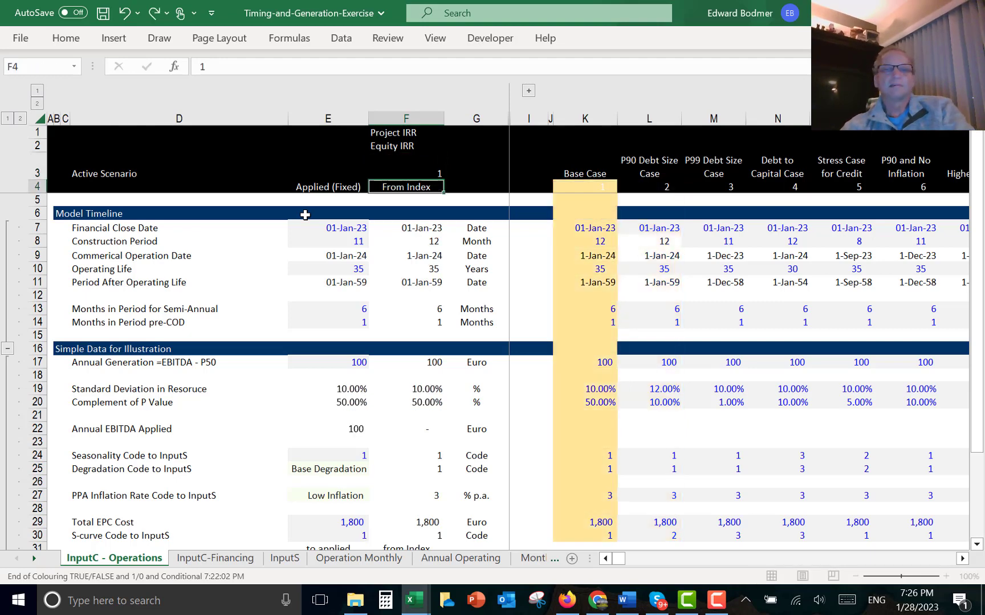
- Review the Base Case commercial operation date formula and the financing sheet's repayment month inputs
{"action": "key", "text": "Down"}
{"action": "key", "text": "Down"}
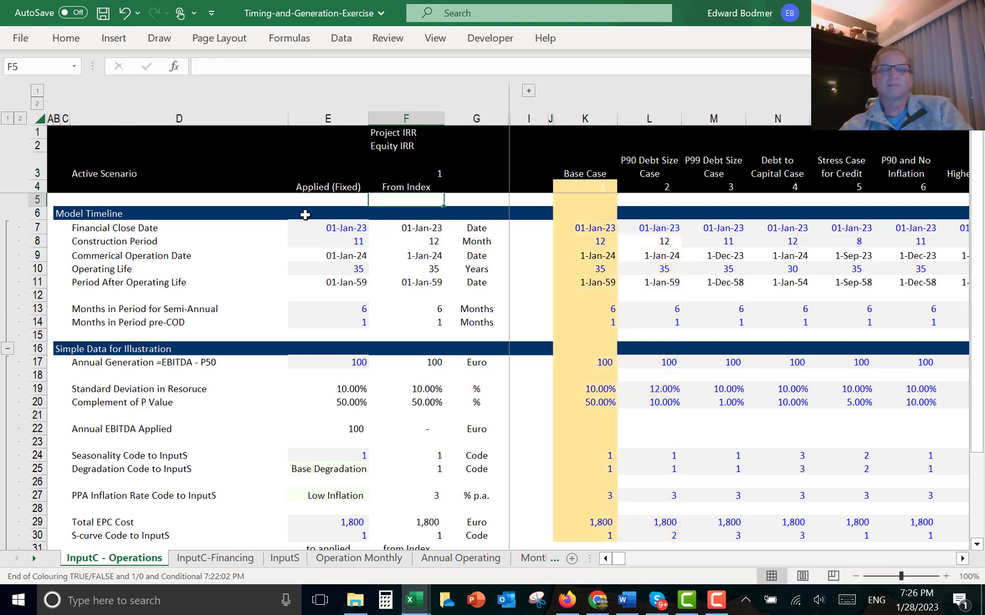
{"action": "key", "text": "Right"}
{"action": "key", "text": "Right"}
{"action": "key", "text": "Down"}
{"action": "key", "text": "Right"}
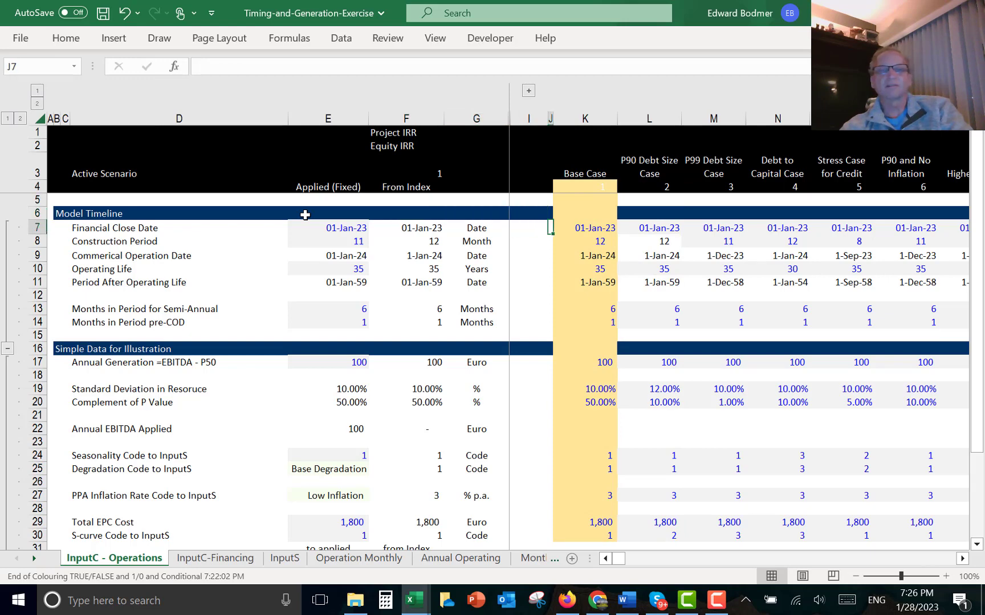
{"action": "key", "text": "Right"}
{"action": "key", "text": "Down"}
{"action": "key", "text": "Down"}
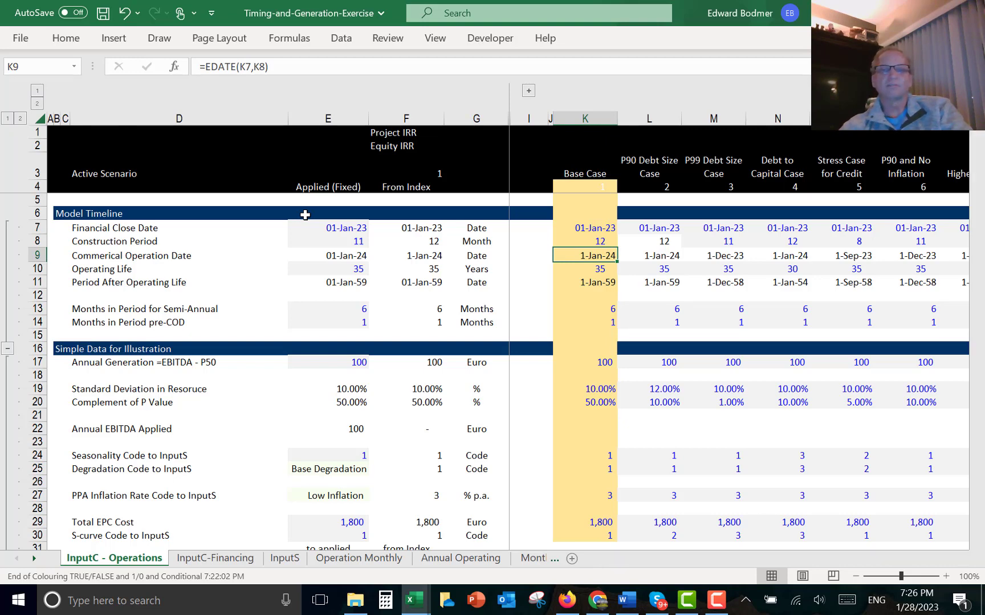
{"action": "key", "text": "ctrl+Page_Down"}
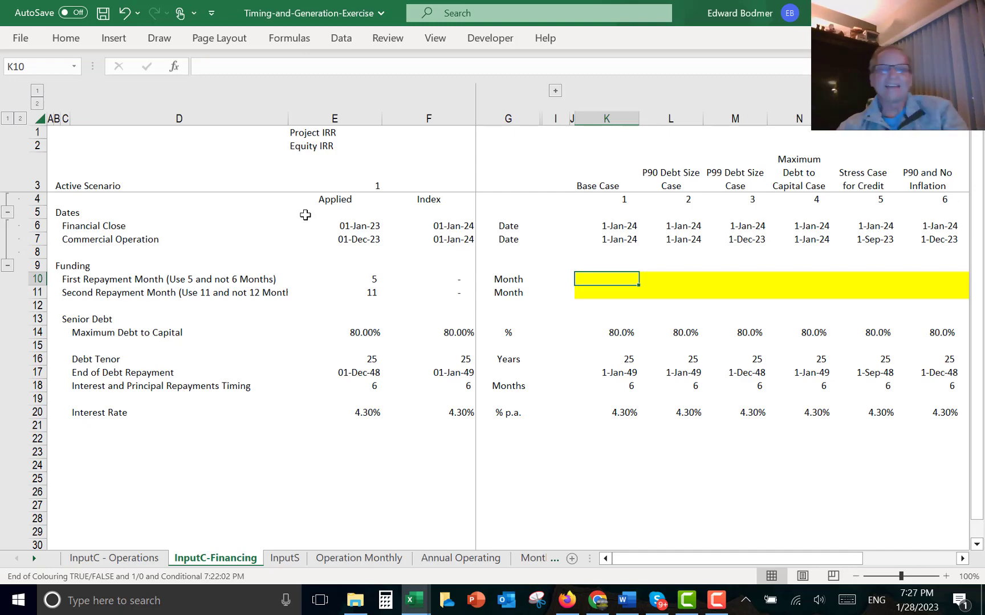
{"action": "key", "text": "ctrl+Page_Up"}
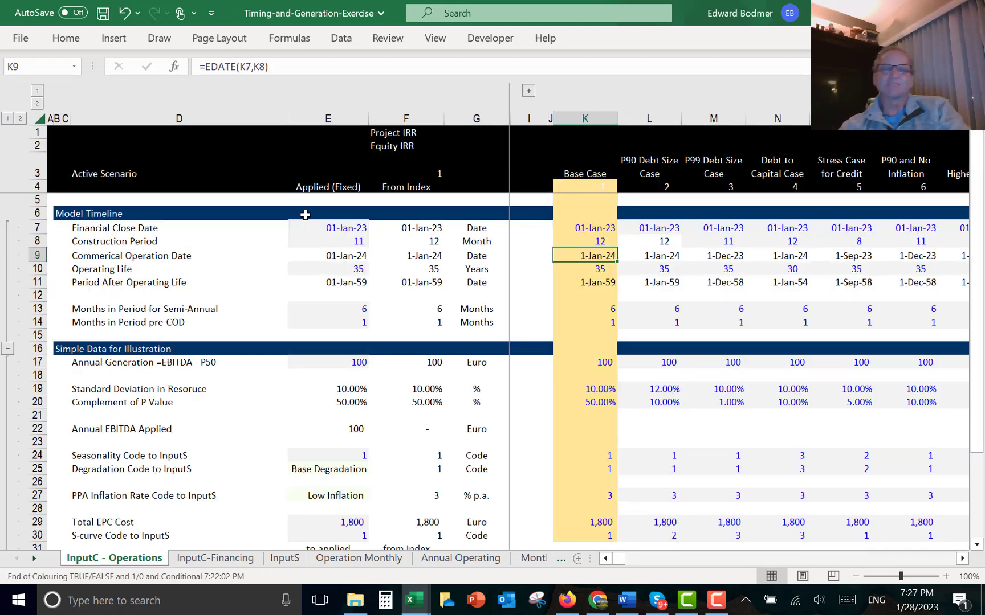
{"action": "key", "text": "ctrl+Page_Down"}
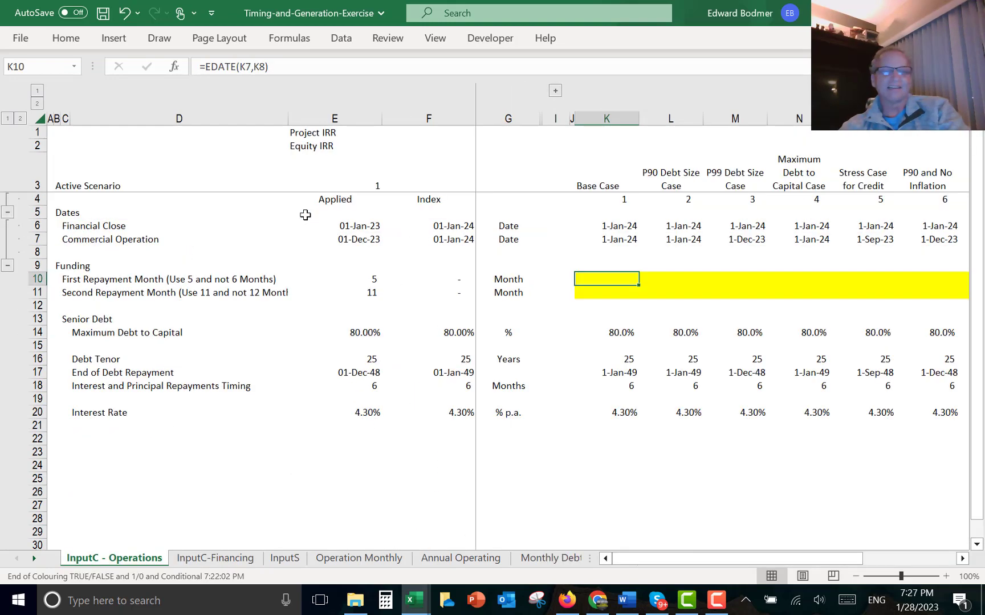
{"action": "key", "text": "Left"}
{"action": "key", "text": "Left"}
{"action": "key", "text": "Left"}
{"action": "key", "text": "Left"}
{"action": "key", "text": "Left"}
{"action": "key", "text": "Left"}
{"action": "key", "text": "Left"}
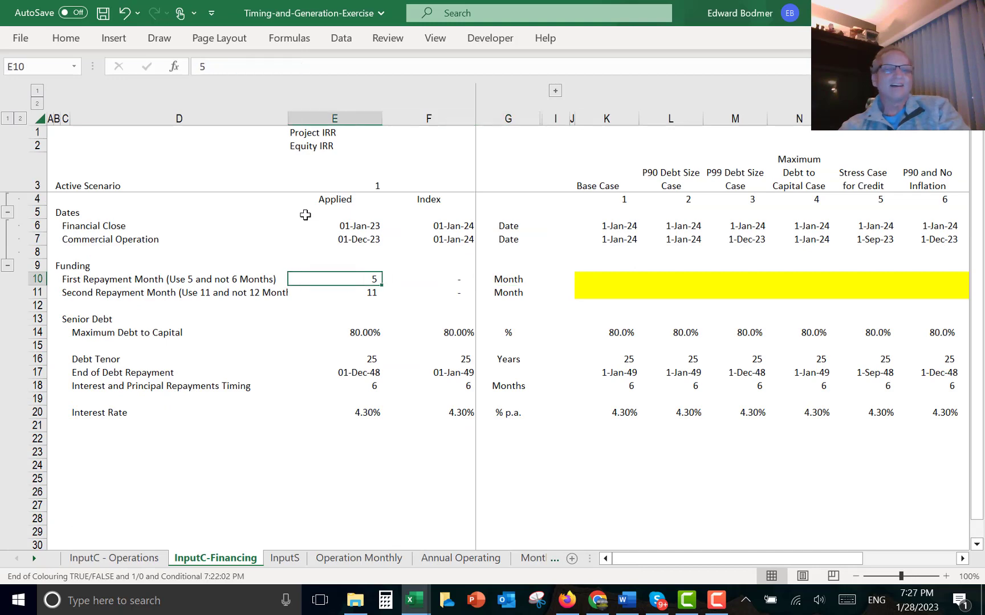
{"action": "key", "text": "Right"}
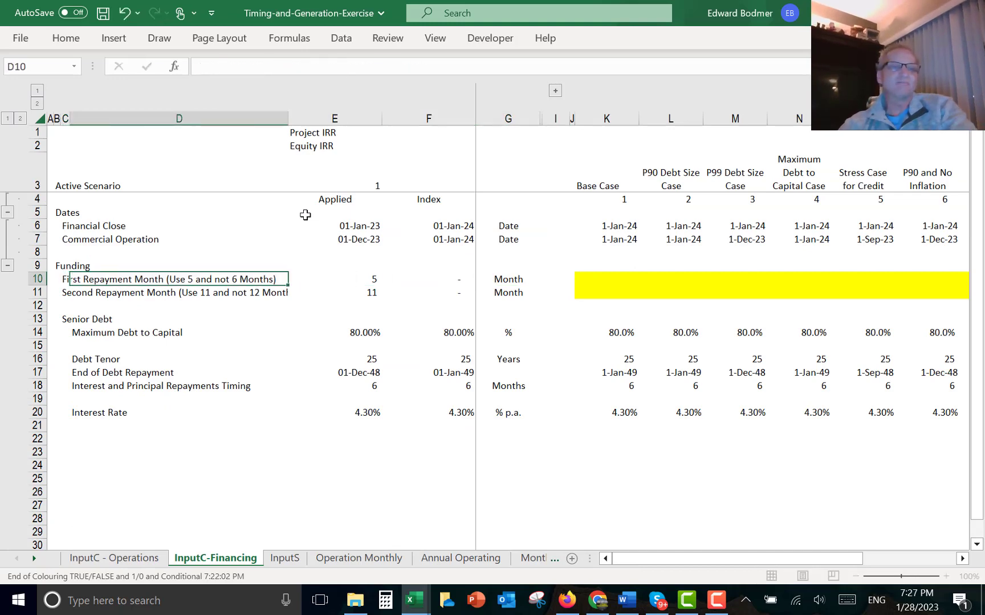
- Rename the first repayment label to "First Repayment Month (6 Months)"
{"action": "key", "text": "Left"}
{"action": "key", "text": "F2"}
{"action": "key", "text": "BackSpace"}
{"action": "key", "text": "BackSpace"}
{"action": "key", "text": "BackSpace"}
{"action": "key", "text": "BackSpace"}
{"action": "key", "text": "BackSpace"}
{"action": "key", "text": "BackSpace"}
{"action": "key", "text": "BackSpace"}
{"action": "key", "text": "BackSpace"}
{"action": "key", "text": "BackSpace"}
{"action": "key", "text": "BackSpace"}
{"action": "key", "text": "BackSpace"}
{"action": "key", "text": "BackSpace"}
{"action": "key", "text": "BackSpace"}
{"action": "key", "text": "BackSpace"}
{"action": "key", "text": "BackSpace"}
{"action": "key", "text": "BackSpace"}
{"action": "key", "text": "BackSpace"}
{"action": "key", "text": "BackSpace"}
{"action": "key", "text": "BackSpace"}
{"action": "key", "text": "BackSpace"}
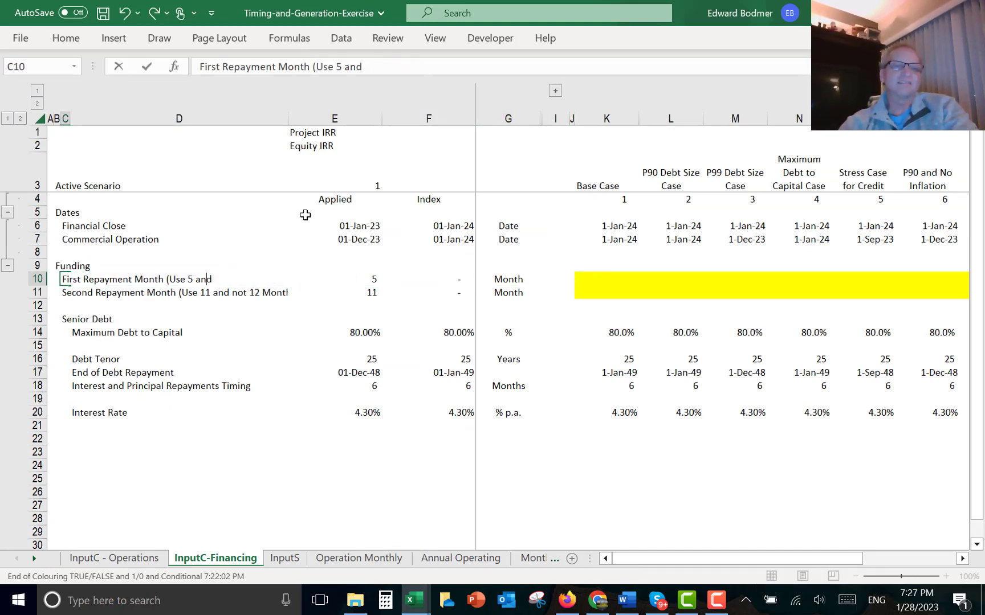
{"action": "type", "text": "6 Mon"}
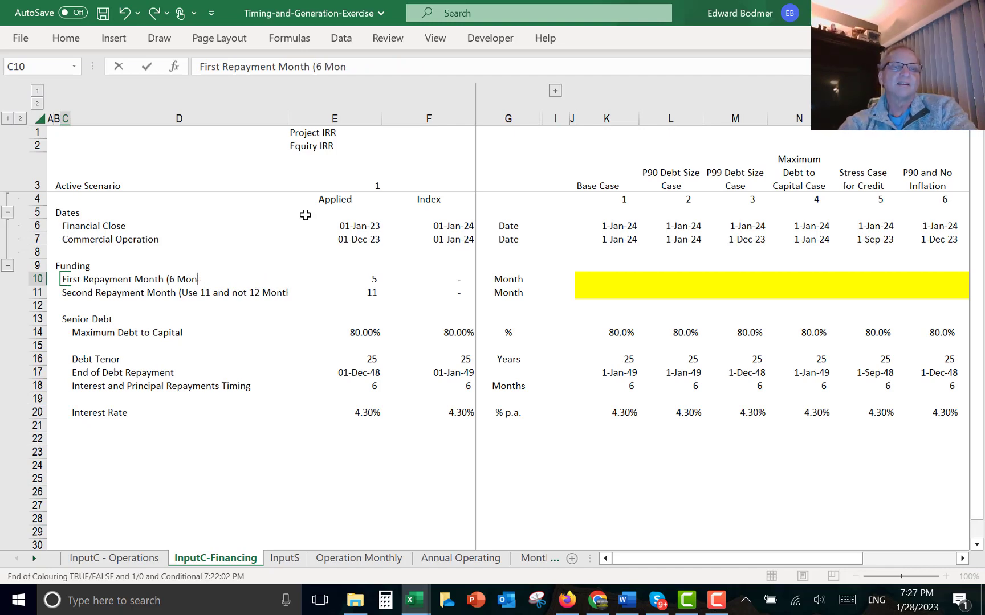
{"action": "type", "text": "6h"}
{"action": "key", "text": "BackSpace"}
{"action": "key", "text": "BackSpace"}
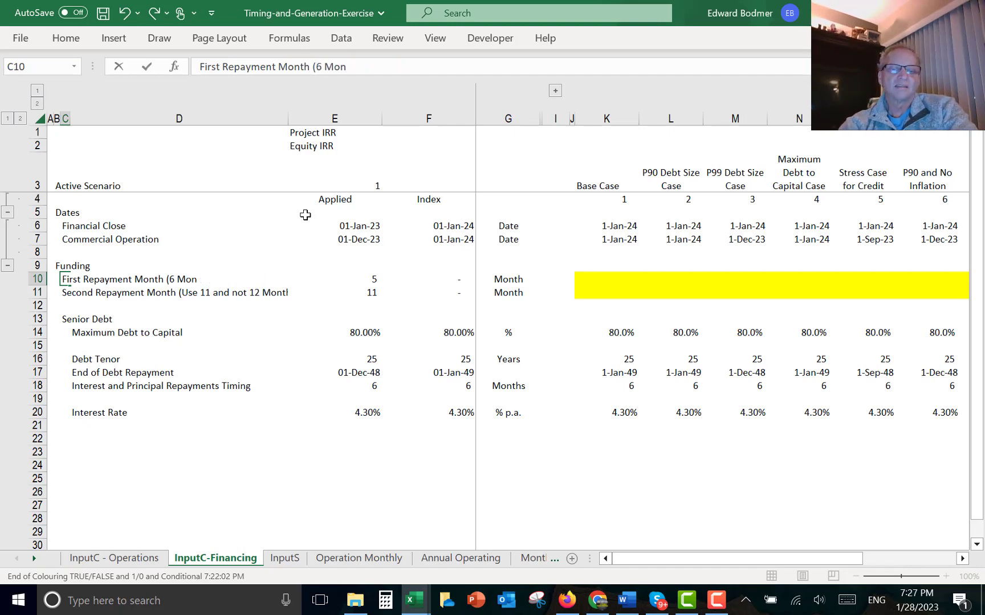
{"action": "type", "text": "ths"}
{"action": "key", "text": "Return"}
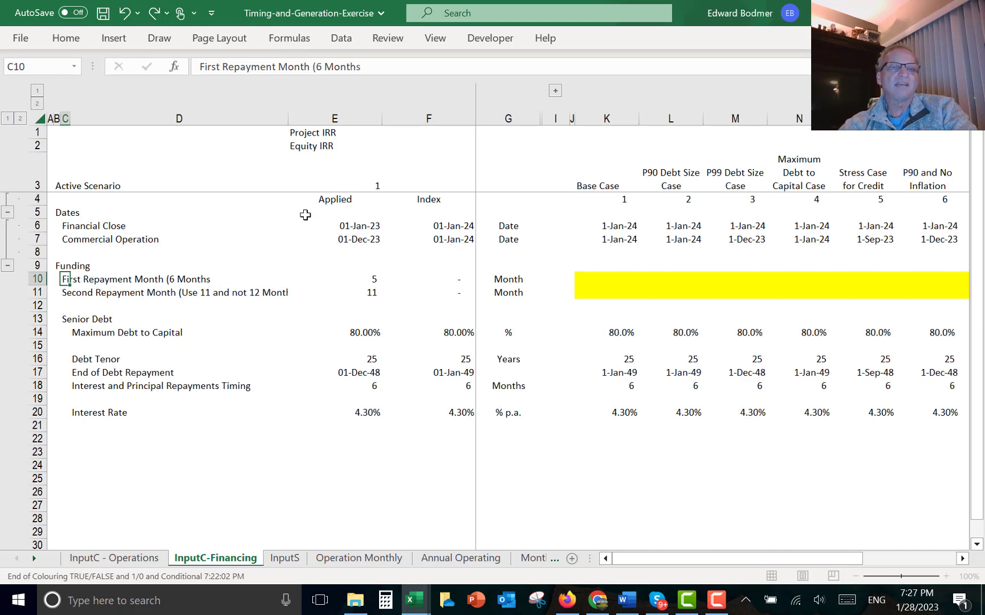
{"action": "key", "text": "Up"}
{"action": "key", "text": "F2"}
{"action": "type", "text": ")"}
{"action": "key", "text": "Return"}
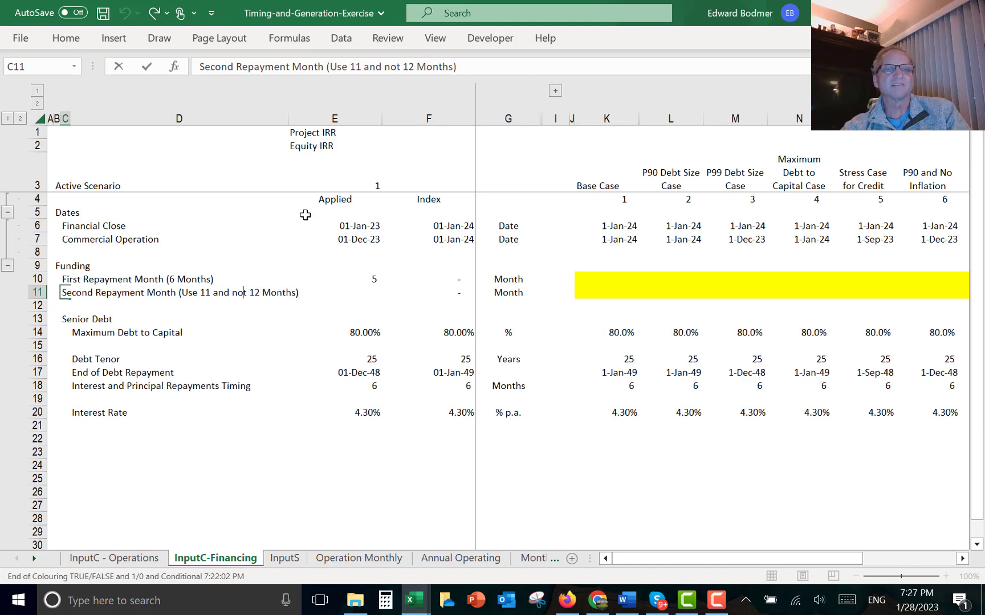
- Rename the second repayment label to "Second Repayment Month (12 Months)"
{"action": "key", "text": "BackSpace"}
{"action": "key", "text": "BackSpace"}
{"action": "key", "text": "BackSpace"}
{"action": "key", "text": "BackSpace"}
{"action": "key", "text": "BackSpace"}
{"action": "key", "text": "BackSpace"}
{"action": "key", "text": "BackSpace"}
{"action": "key", "text": "BackSpace"}
{"action": "key", "text": "BackSpace"}
{"action": "key", "text": "BackSpace"}
{"action": "key", "text": "BackSpace"}
{"action": "key", "text": "BackSpace"}
{"action": "key", "text": "BackSpace"}
{"action": "key", "text": "BackSpace"}
{"action": "key", "text": "BackSpace"}
{"action": "key", "text": "BackSpace"}
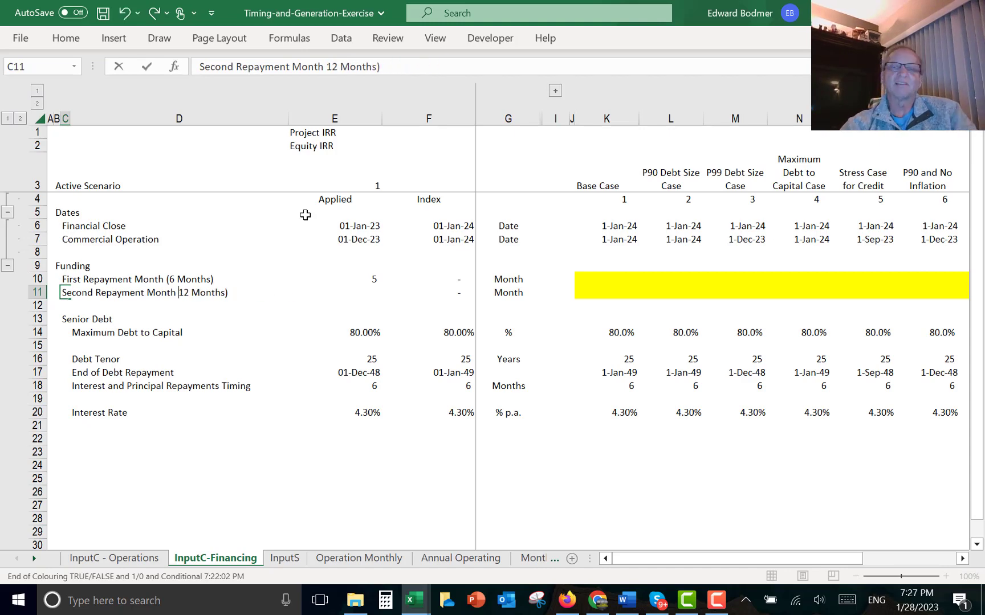
{"action": "type", "text": "("}
{"action": "key", "text": "Return"}
- Enter =EDATE(K6,6) as the Base Case first repayment month, six months after financial close
{"action": "key", "text": "Up"}
{"action": "key", "text": "Right"}
{"action": "key", "text": "Right"}
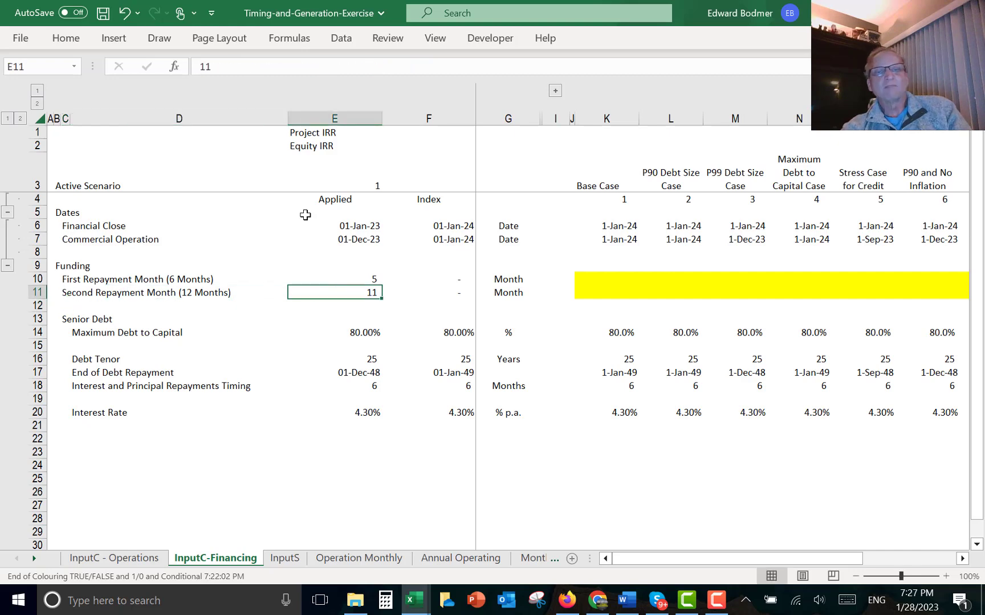
{"action": "key", "text": "Right"}
{"action": "key", "text": "Right"}
{"action": "key", "text": "Right"}
{"action": "key", "text": "Up"}
{"action": "key", "text": "Right"}
{"action": "key", "text": "Right"}
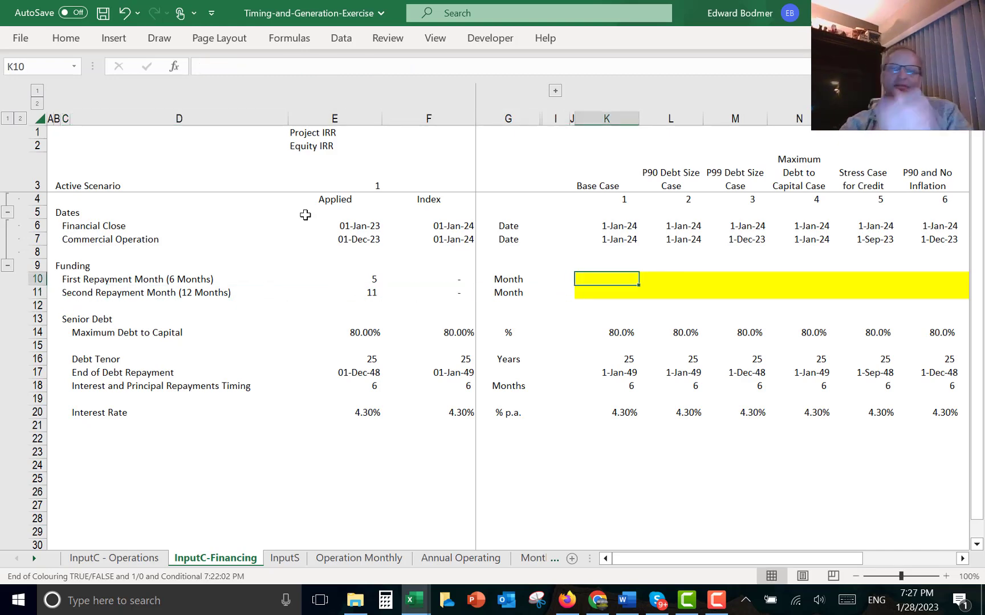
{"action": "type", "text": "="}
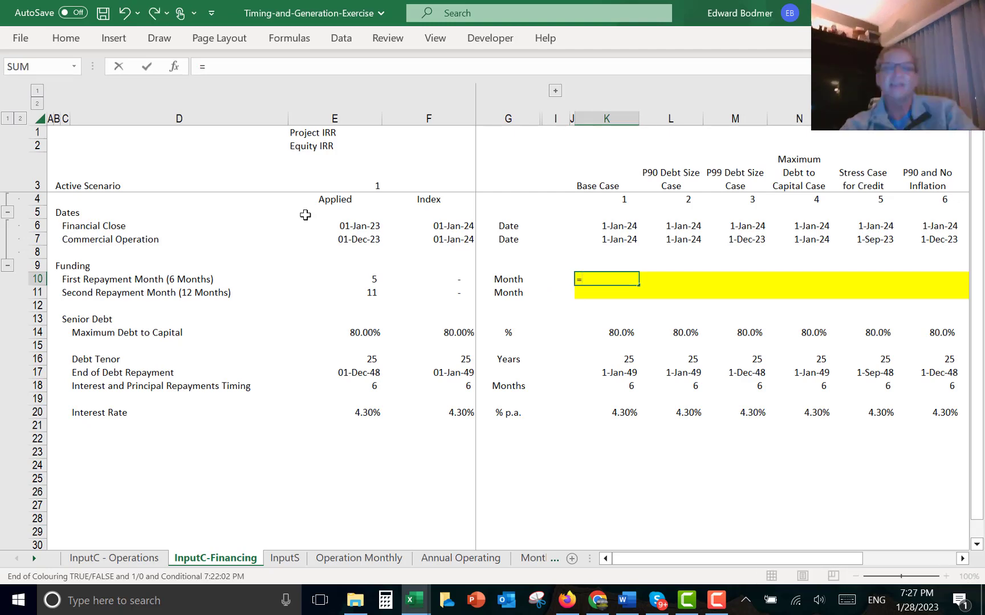
{"action": "type", "text": "ed"}
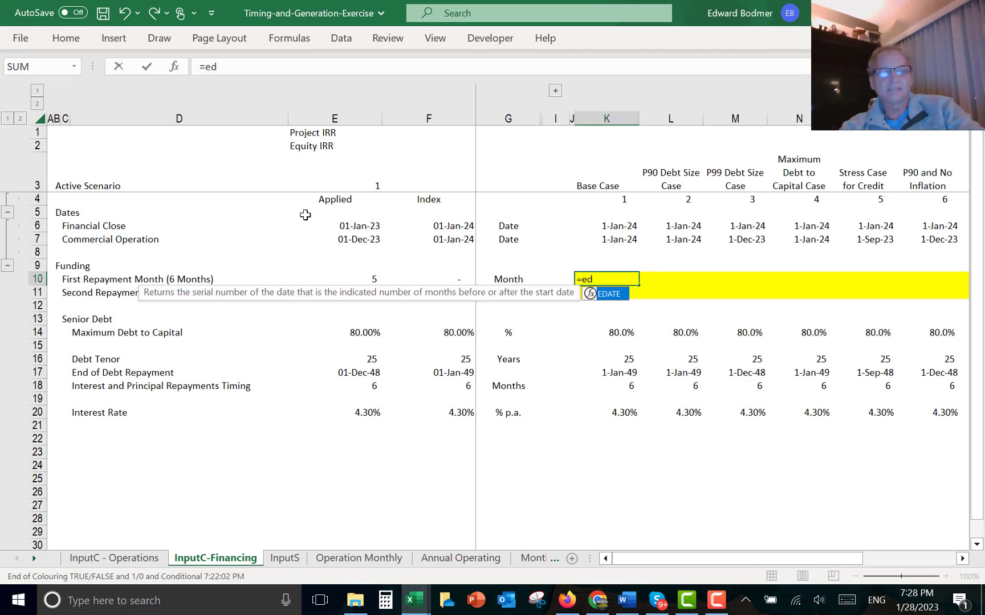
{"action": "key", "text": "Tab"}
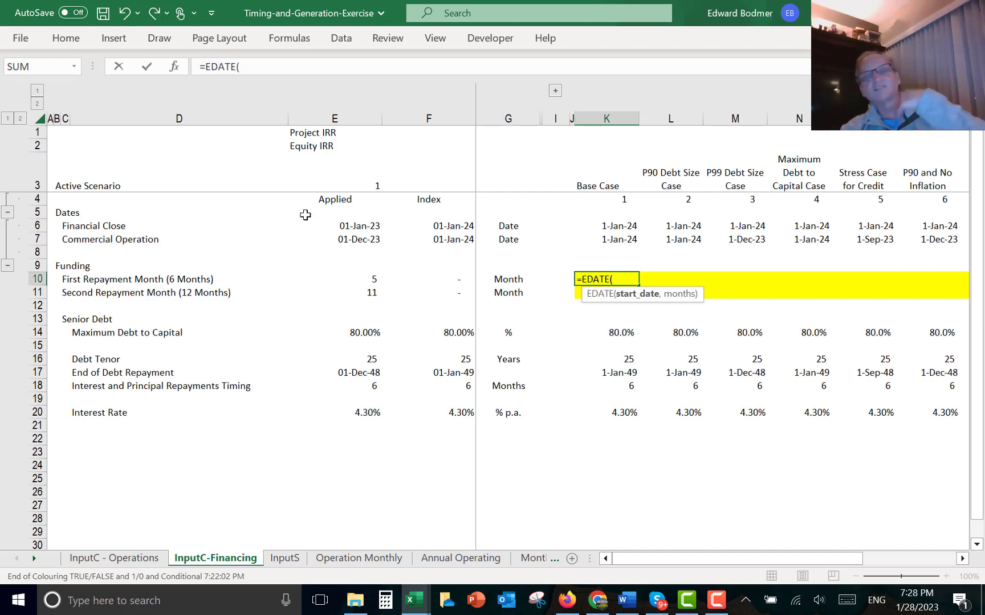
{"action": "key", "text": "Up"}
{"action": "key", "text": "Up"}
{"action": "key", "text": "Up"}
{"action": "key", "text": "Up"}
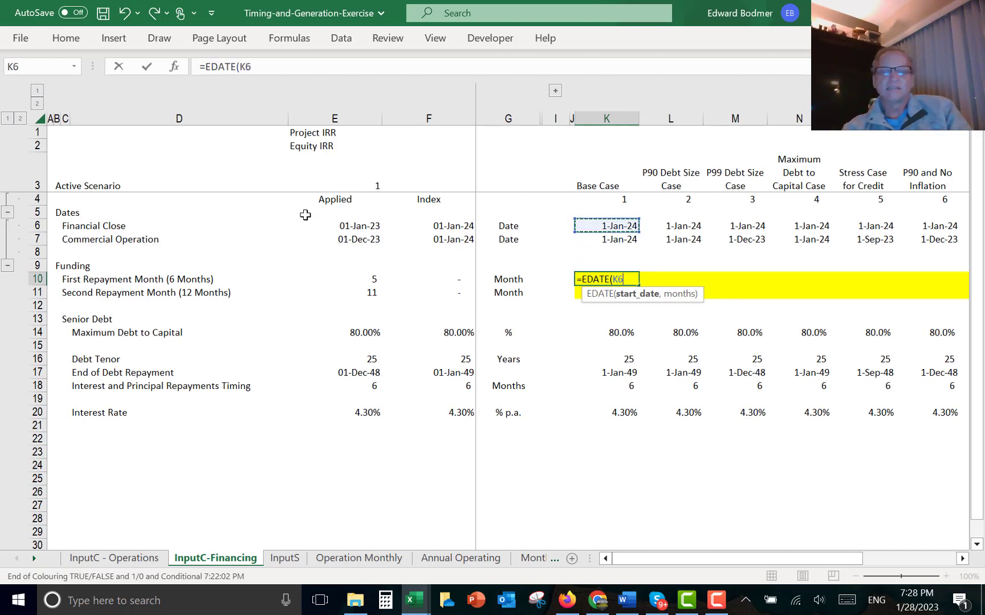
{"action": "type", "text": ","}
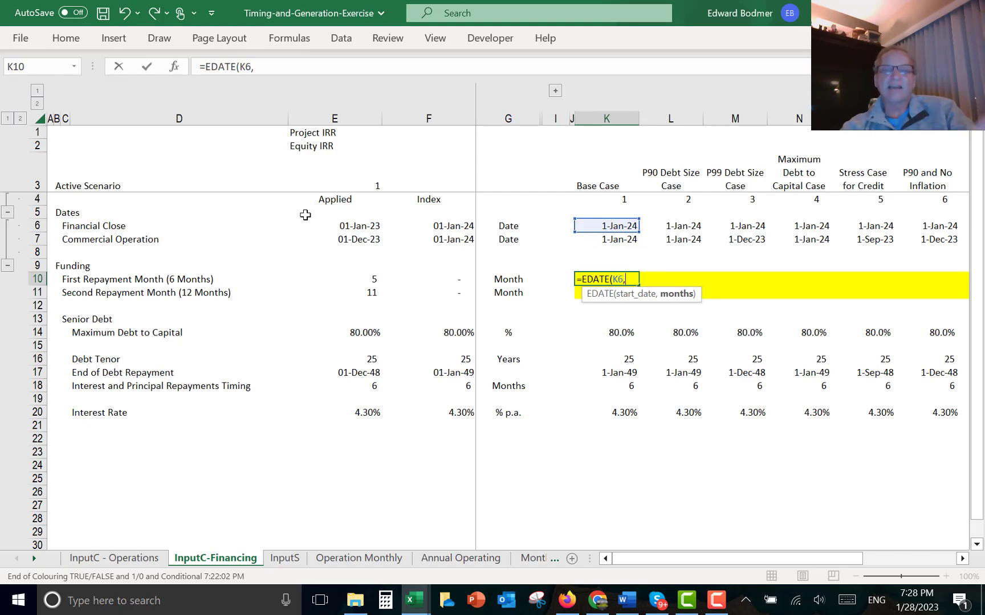
{"action": "type", "text": "6)"}
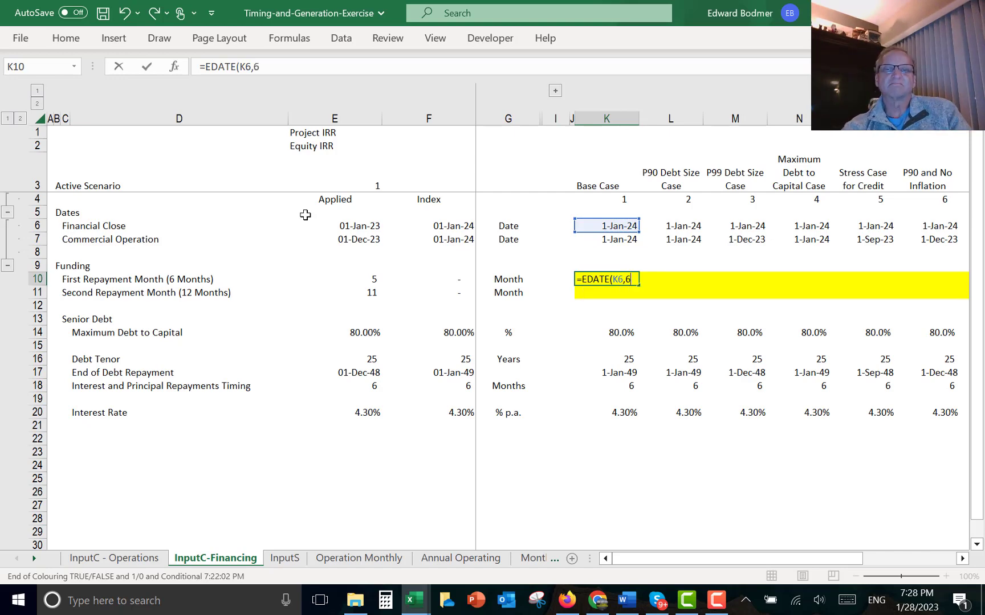
{"action": "key", "text": "Return"}
{"action": "key", "text": "Up"}
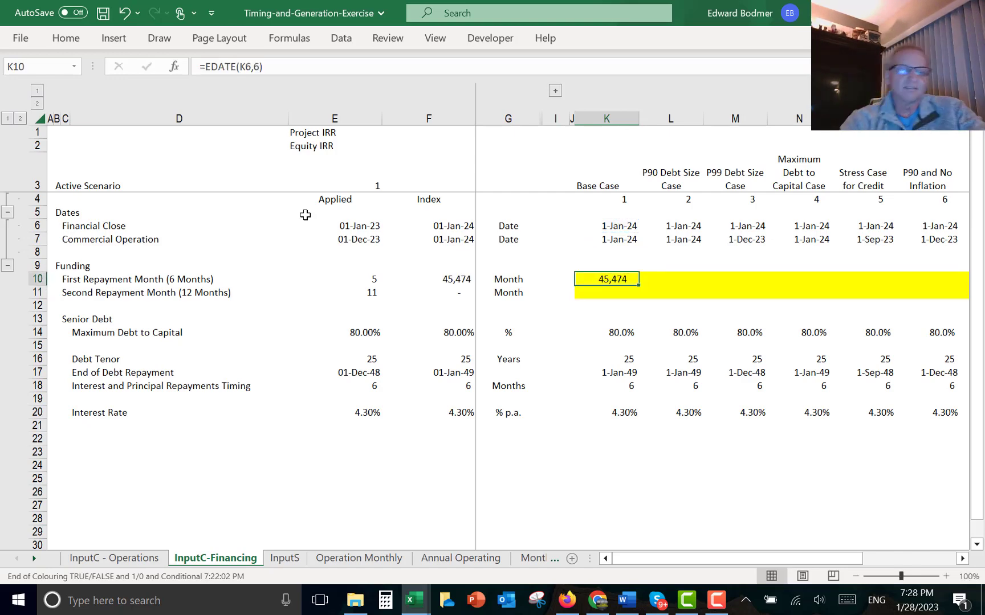
- Wrap the Base Case first repayment formula in MONTH to return =MONTH(EDATE(K6,6))
{"action": "key", "text": "F2"}
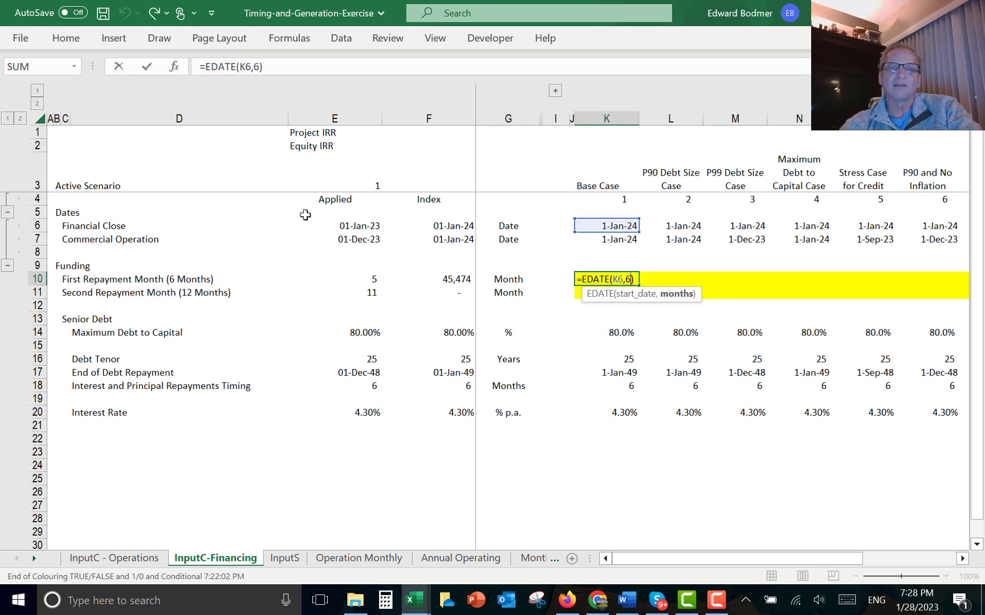
{"action": "key", "text": "Home"}
{"action": "key", "text": "Right"}
{"action": "type", "text": "m"}
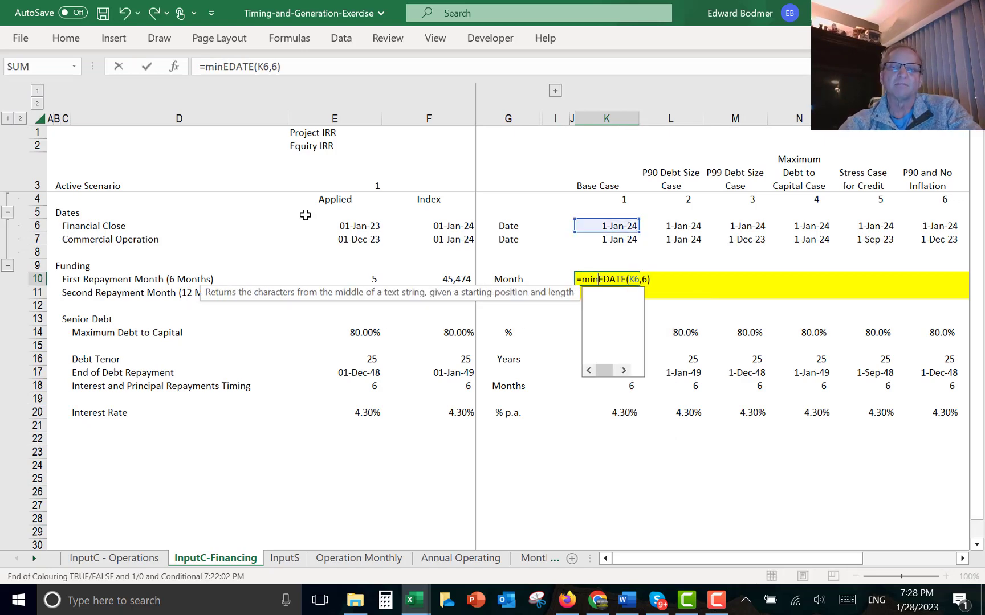
{"action": "type", "text": "ont"}
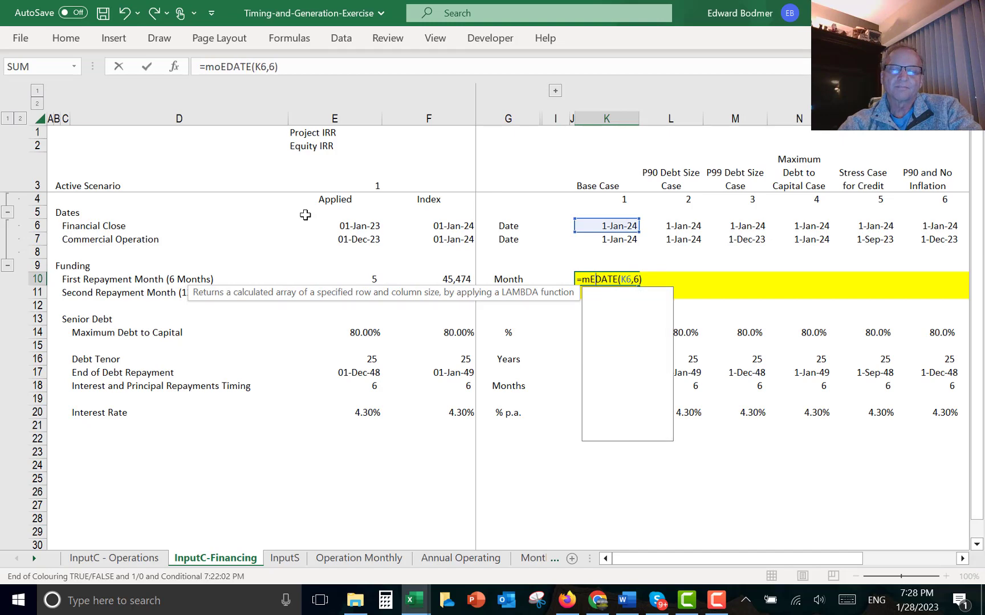
{"action": "key", "text": "Tab"}
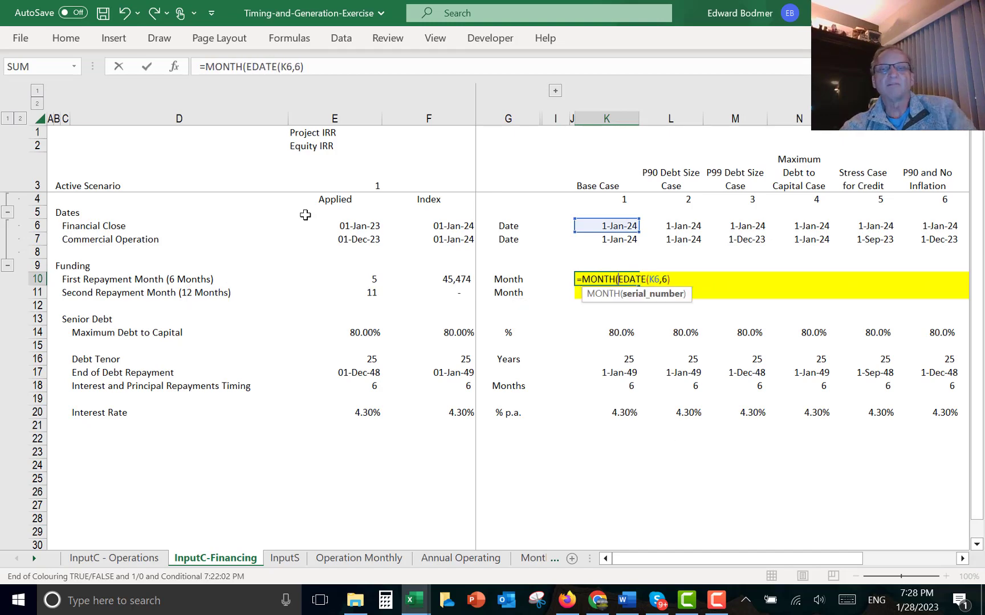
{"action": "key", "text": "Return"}
{"action": "key", "text": "Return"}
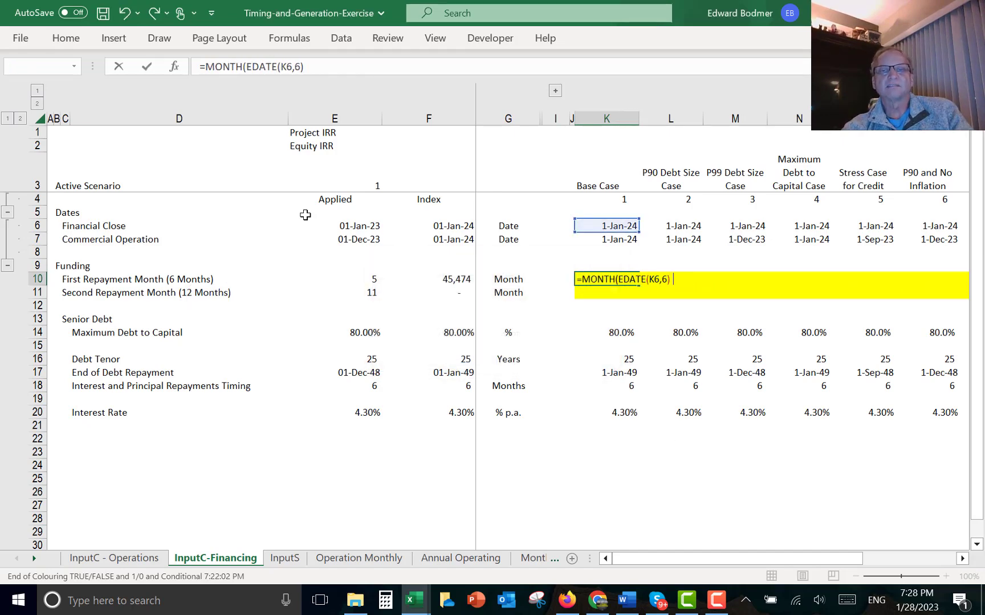
{"action": "key", "text": "Up"}
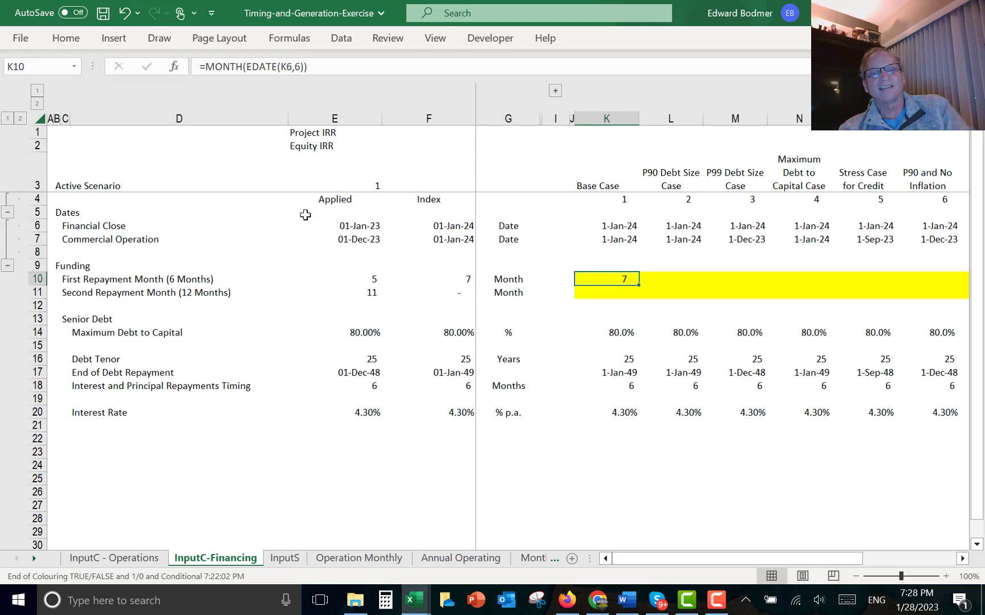
{"action": "key", "text": "Down"}
{"action": "key", "text": "Up"}
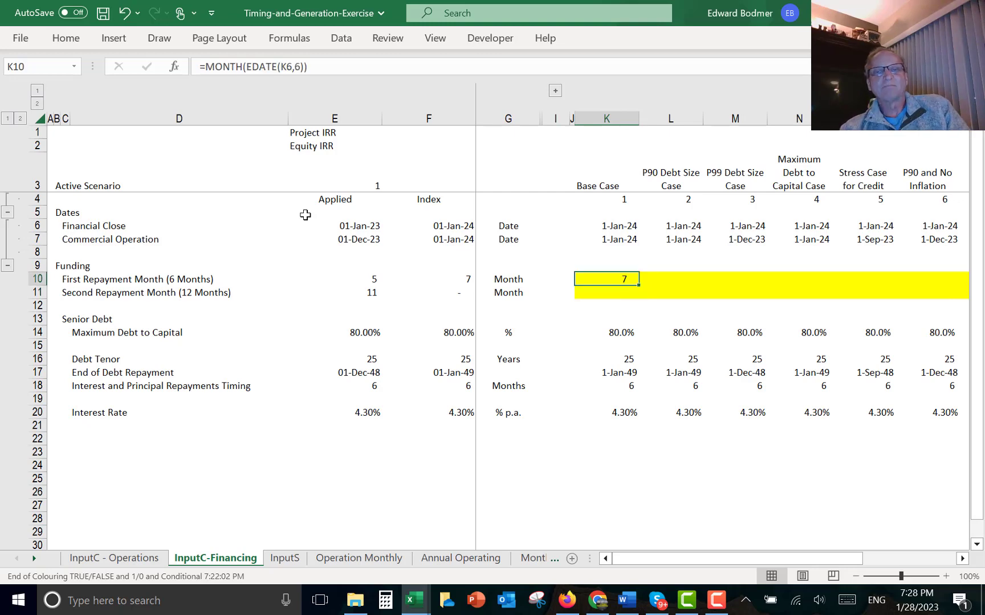
{"action": "key", "text": "Down"}
{"action": "type", "text": "="}
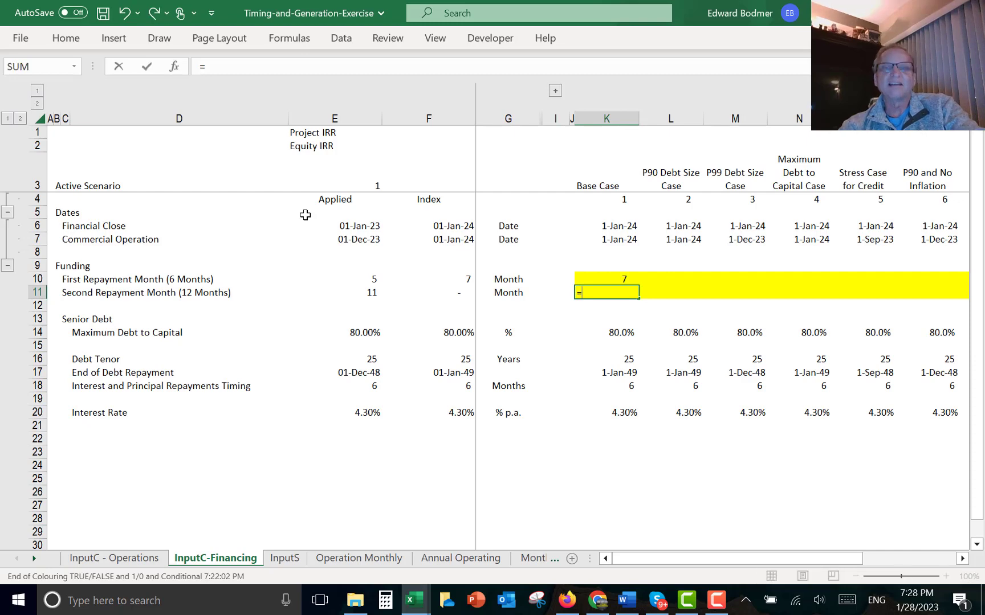
{"action": "key", "text": "Escape"}
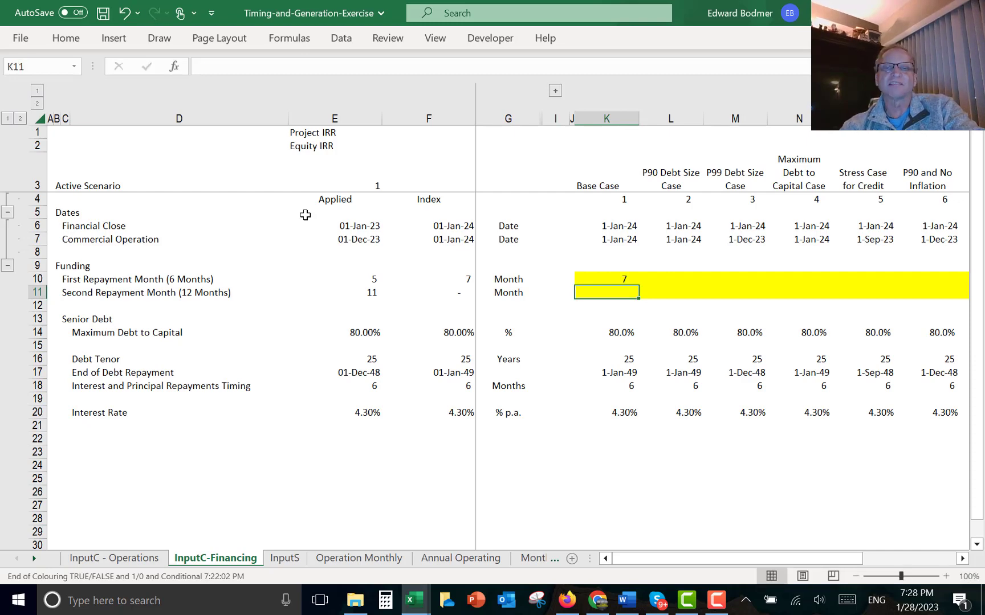
- Point the Base Case first repayment formula at the Commercial Operation date, making it =MONTH(EDATE(K7,6))
{"action": "key", "text": "Up"}
{"action": "key", "text": "F2"}
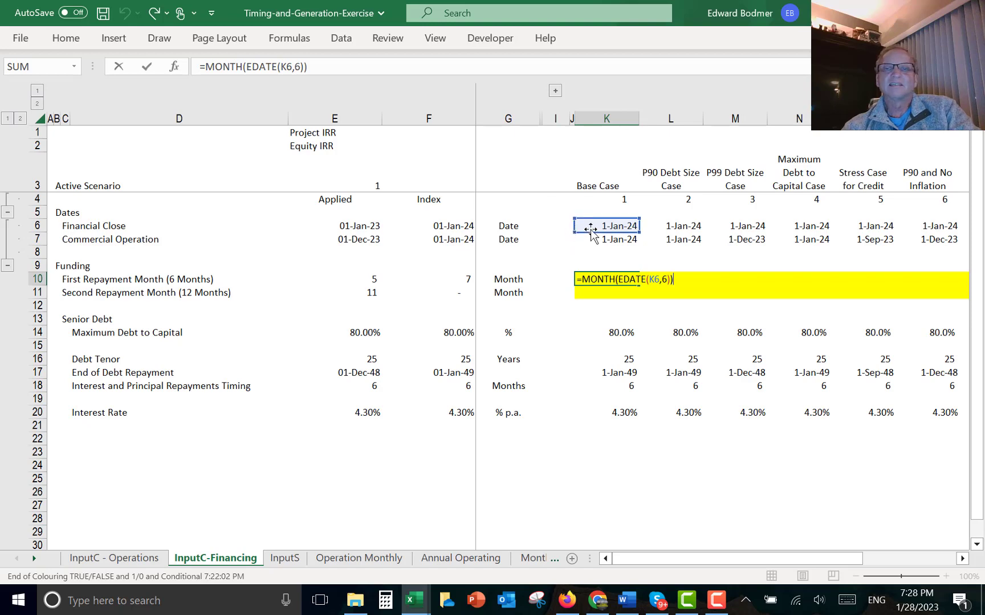
{"action": "mouse_move", "coordinate": [589, 234]}
{"action": "left_mouse_down"}
{"action": "mouse_move", "coordinate": [594, 251]}
{"action": "mouse_move", "coordinate": [594, 241]}
{"action": "left_mouse_up"}
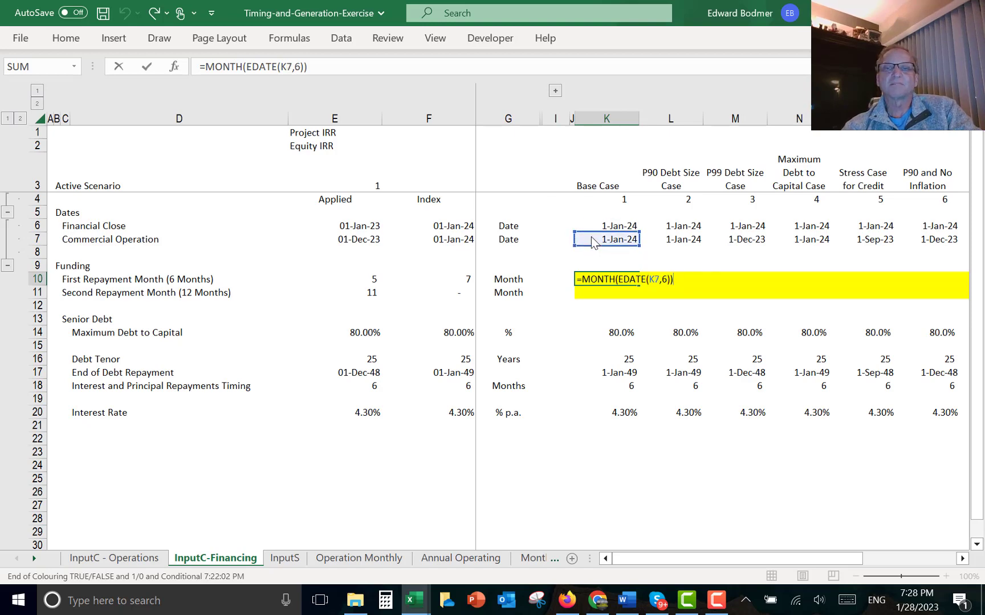
{"action": "key", "text": "Return"}
- Link the Base Case Financial Close date to the applied Financial Close Date on the InputC - Operations sheet
{"action": "key", "text": "Up"}
{"action": "key", "text": "Up"}
{"action": "key", "text": "Up"}
{"action": "key", "text": "Up"}
{"action": "key", "text": "Up"}
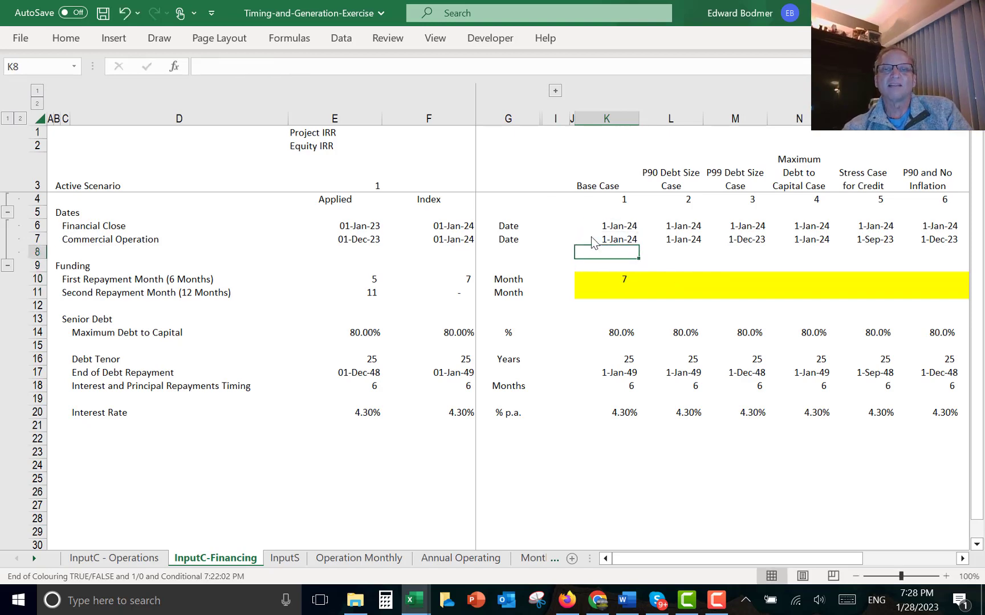
{"action": "key", "text": "Down"}
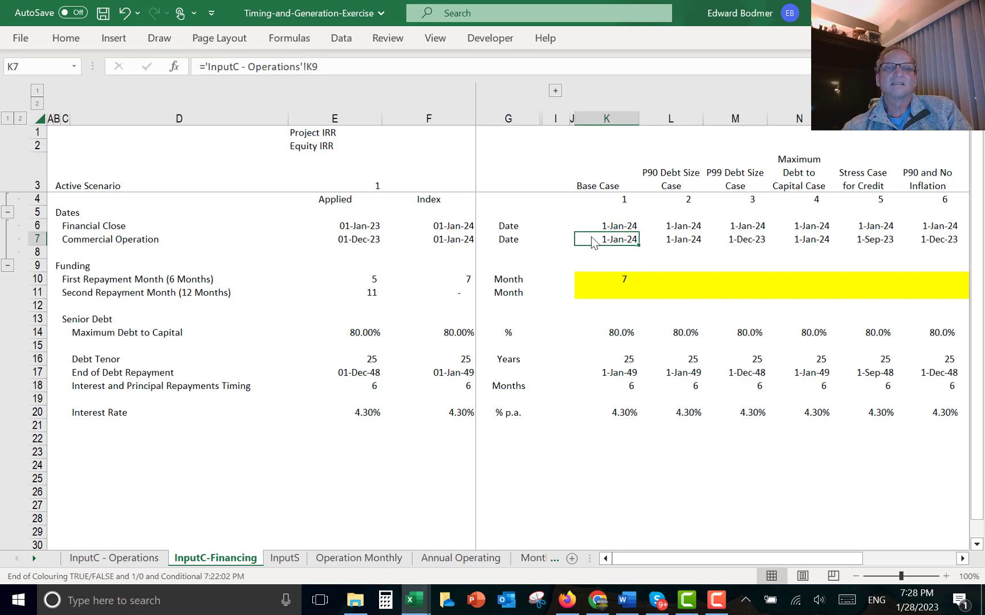
{"action": "key", "text": "Up"}
{"action": "type", "text": "="}
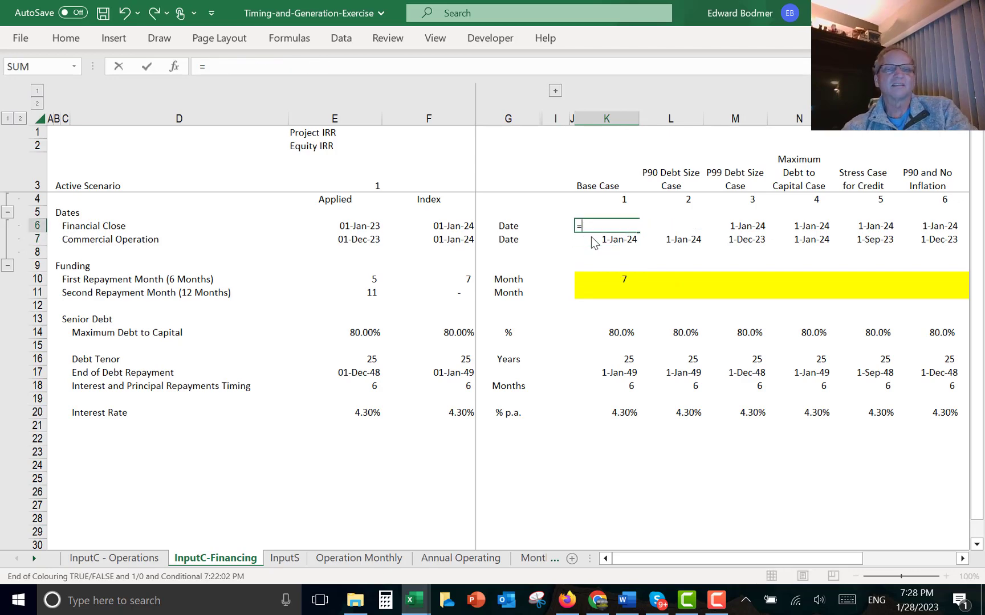
{"action": "key", "text": "ctrl+Page_Up"}
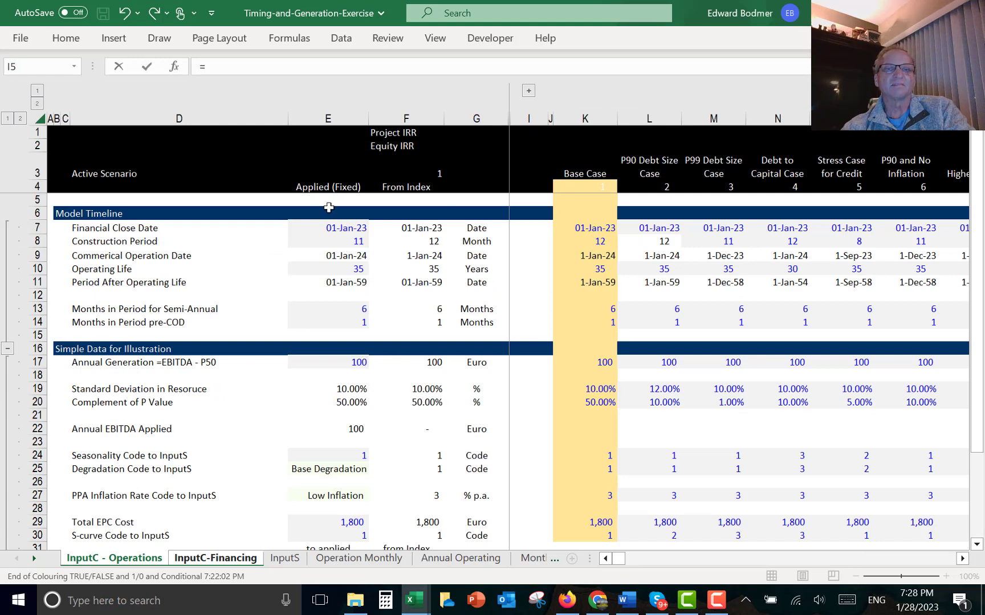
{"action": "left_click", "coordinate": [334, 228]}
{"action": "key", "text": "Return"}
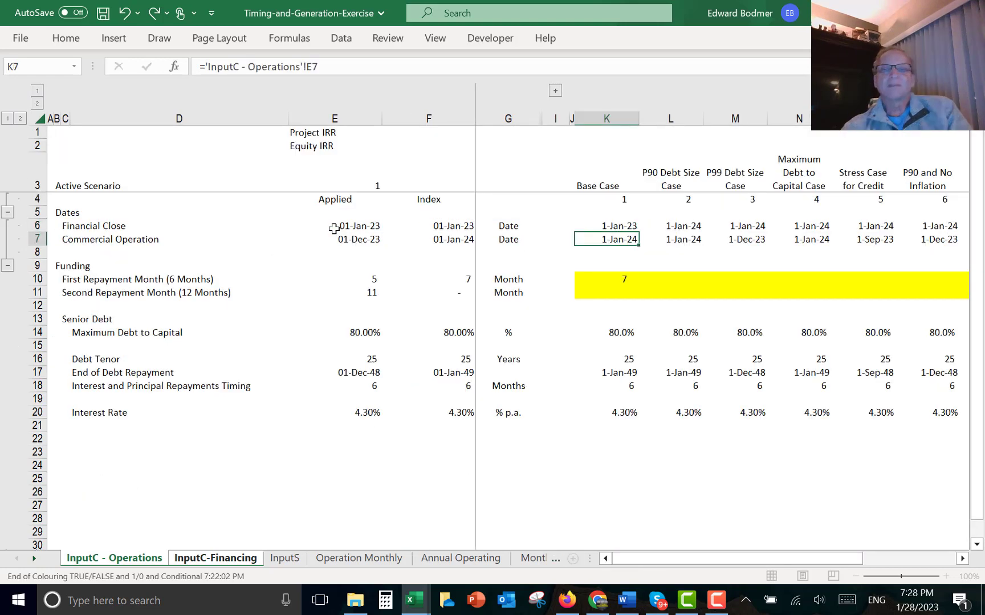
- Relink the Base Case Financial Close date to the Base Case Financial Close Date on the InputC - Operations sheet
{"action": "key", "text": "Up"}
{"action": "type", "text": "="}
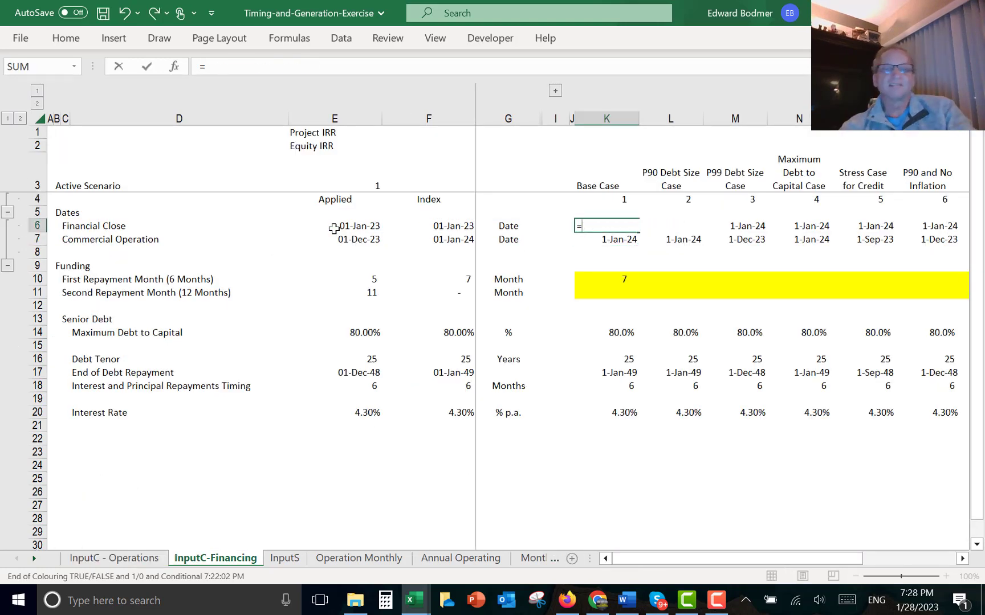
{"action": "key", "text": "ctrl+Page_Up"}
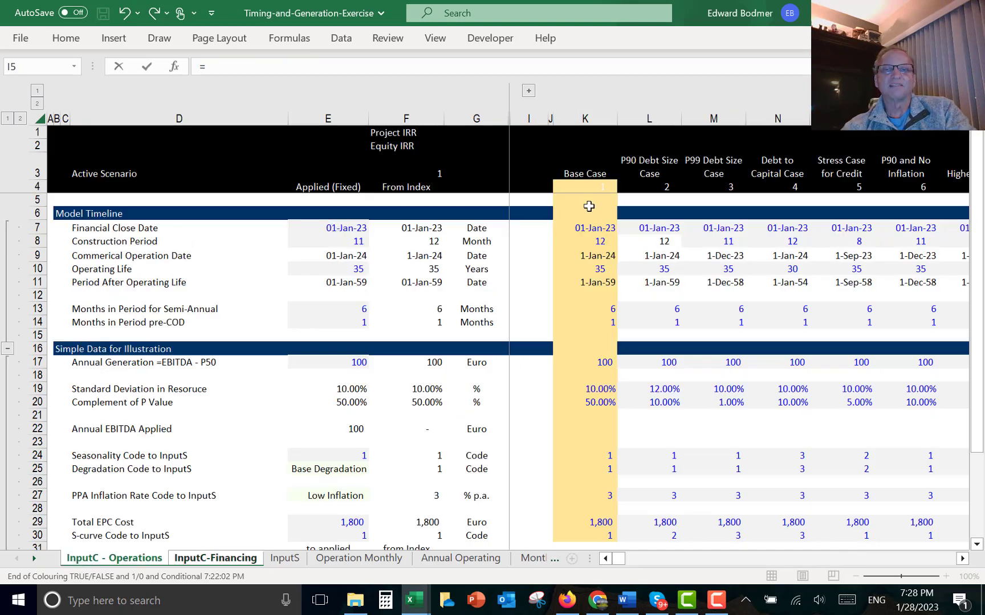
{"action": "left_click", "coordinate": [579, 229]}
{"action": "key", "text": "ctrl+Page_Down"}
{"action": "key", "text": "Return"}
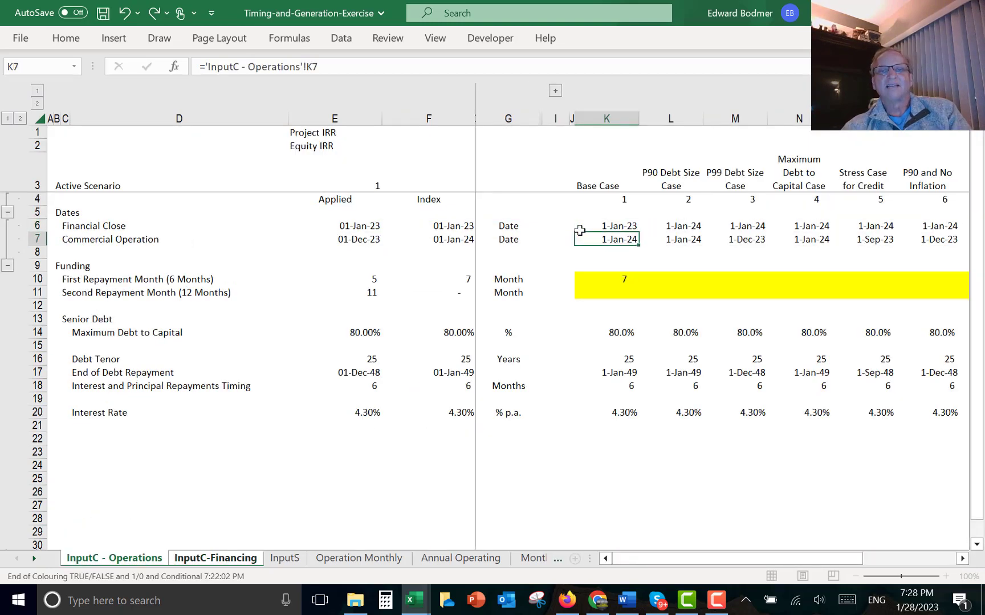
{"action": "key", "text": "Down"}
{"action": "key", "text": "Down"}
{"action": "key", "text": "Down"}
{"action": "key", "text": "Down"}
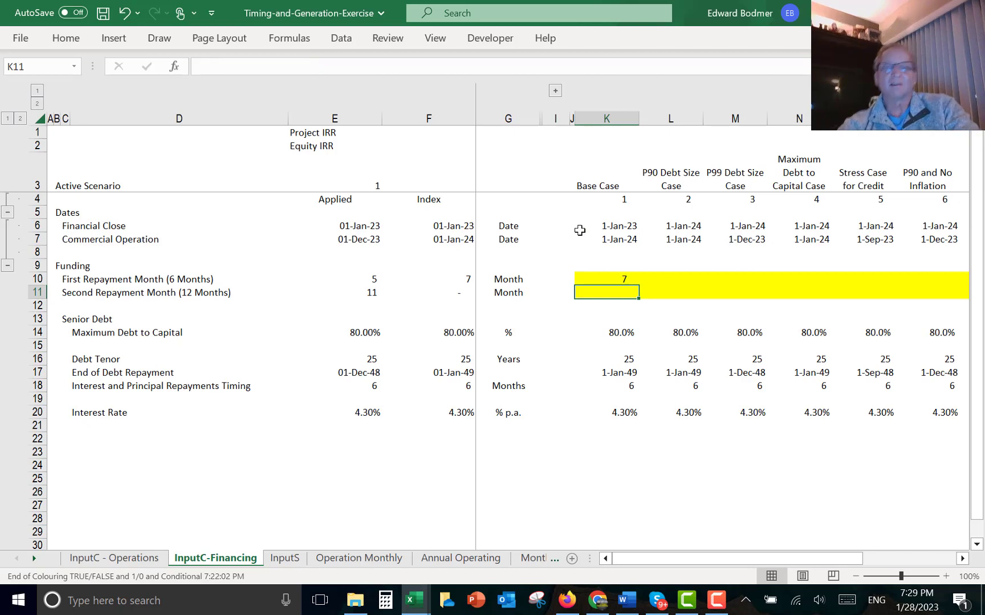
{"action": "key", "text": "Up"}
{"action": "key", "text": "Left"}
{"action": "key", "text": "Left"}
{"action": "key", "text": "Left"}
{"action": "key", "text": "Left"}
{"action": "key", "text": "Right"}
{"action": "key", "text": "Right"}
{"action": "key", "text": "Right"}
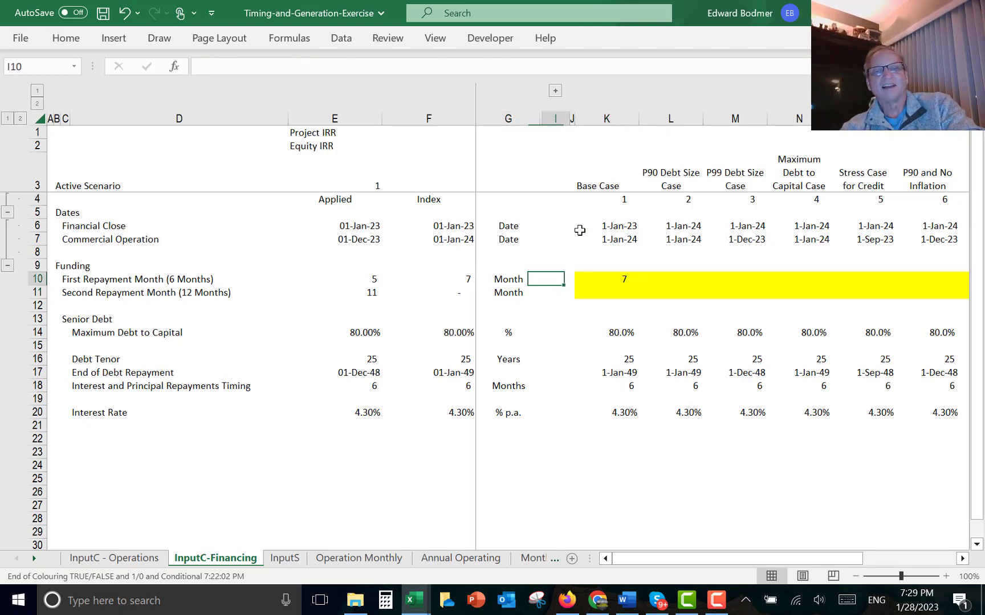
{"action": "key", "text": "F2"}
{"action": "key", "text": "Escape"}
- Change the month offset in the Base Case first repayment formula to 5, giving =MONTH(EDATE(K7,5))
{"action": "key", "text": "Right"}
{"action": "key", "text": "F2"}
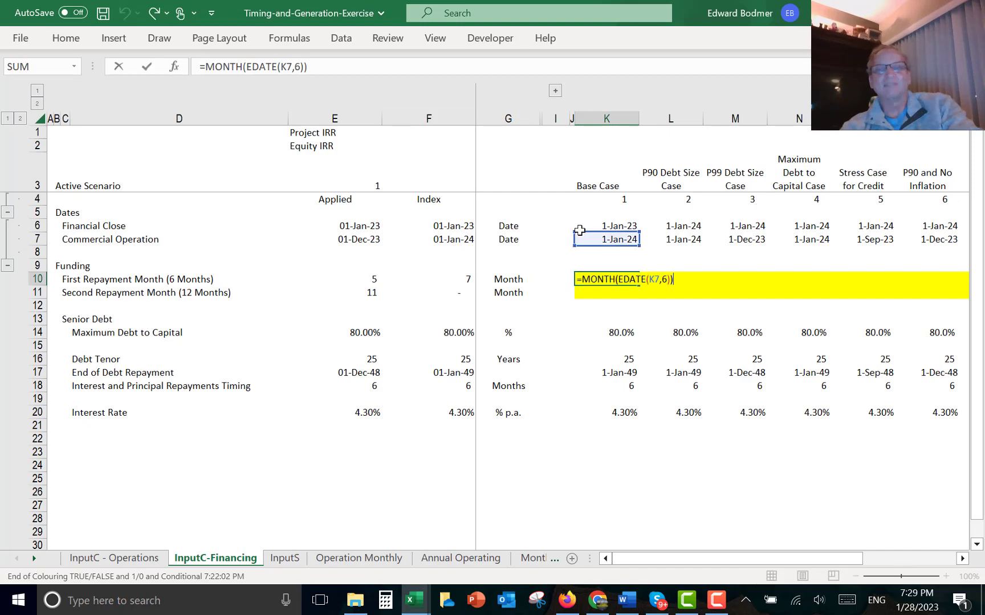
{"action": "key", "text": "Left"}
{"action": "key", "text": "Left"}
{"action": "key", "text": "BackSpace"}
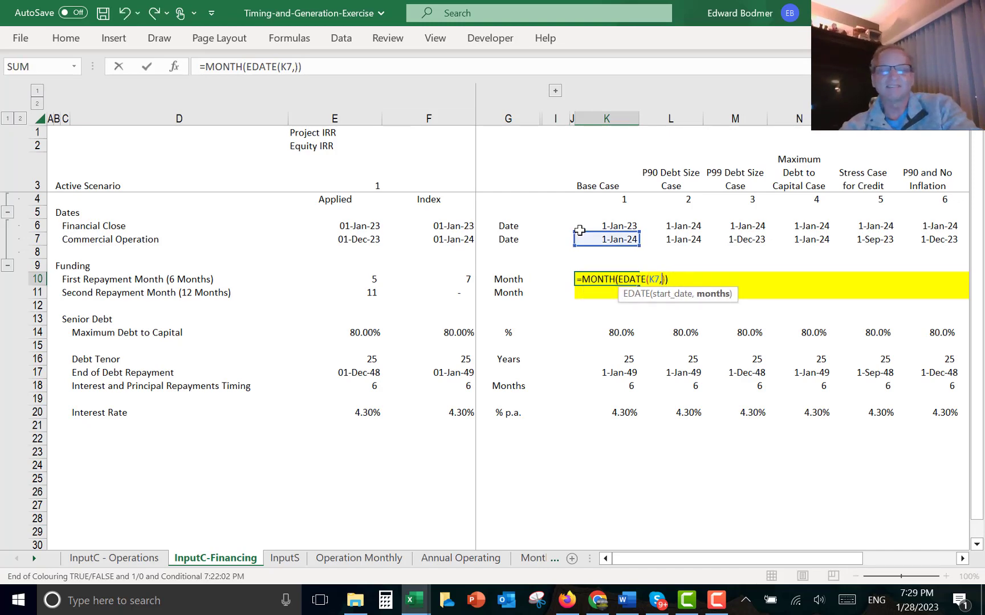
{"action": "type", "text": "5"}
{"action": "key", "text": "Return"}
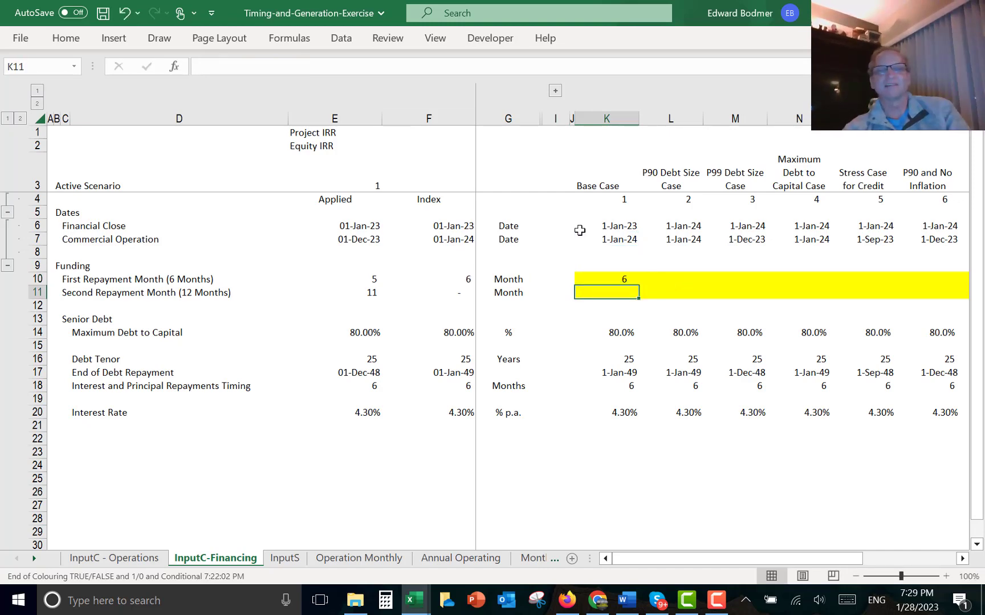
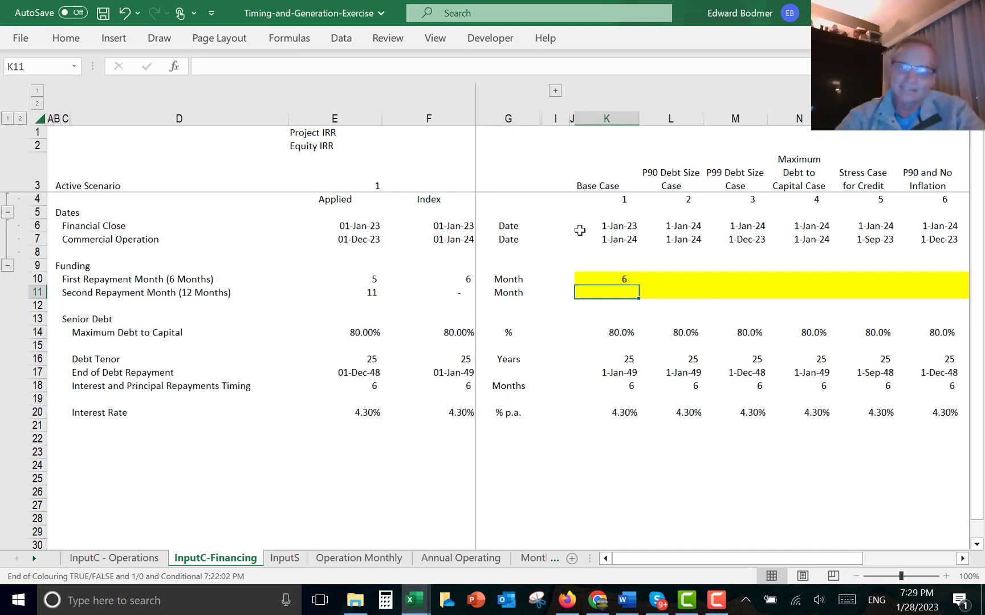
- Enter the Base Case second repayment month formula as =EDATE(K7,11), referencing the Commercial Operation date
{"action": "type", "text": "=e"}
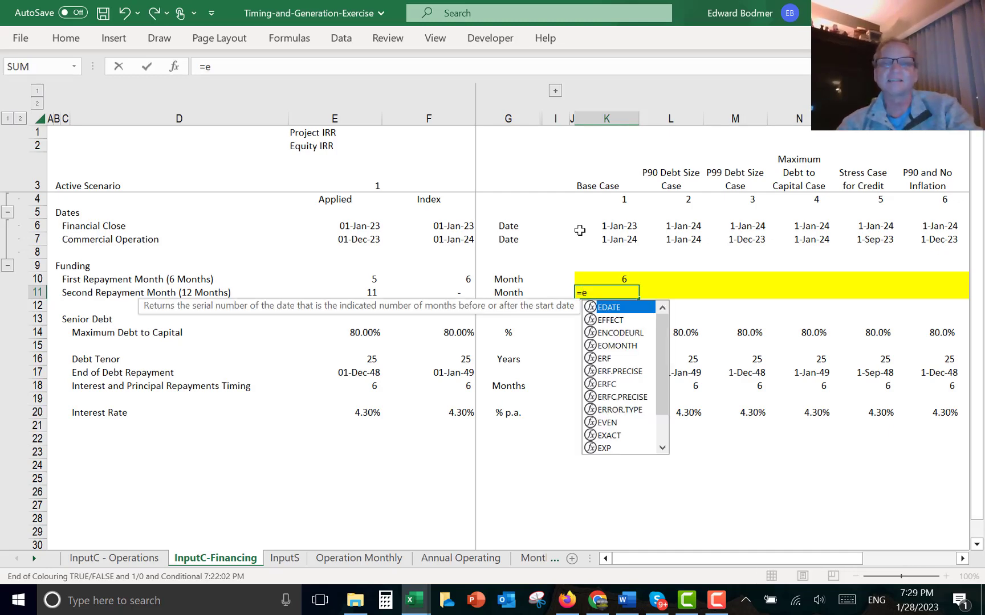
{"action": "key", "text": "Tab"}
{"action": "key", "text": "Up"}
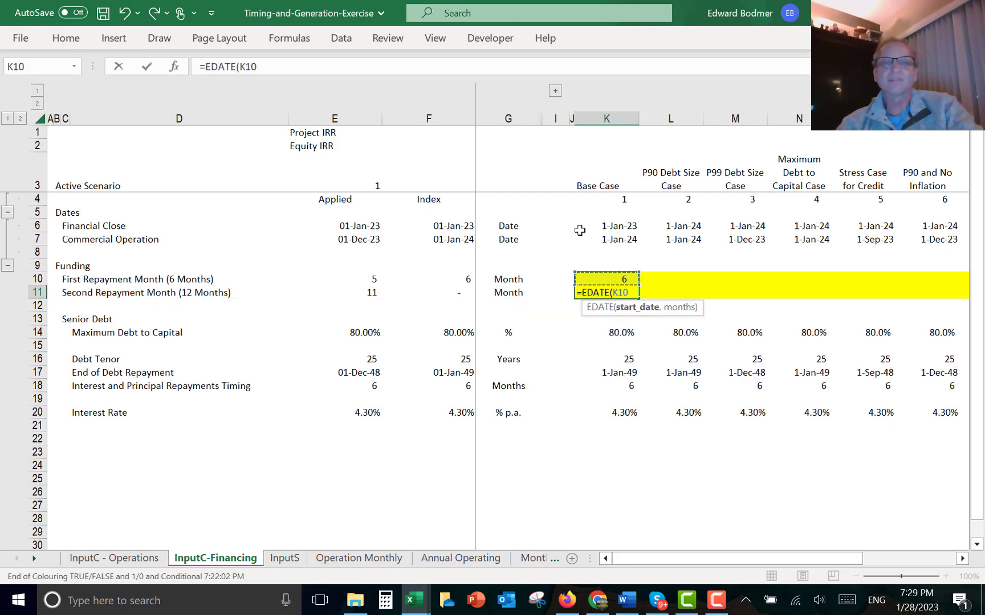
{"action": "key", "text": "Up"}
{"action": "key", "text": "Up"}
{"action": "key", "text": "Up"}
{"action": "key", "text": "Up"}
{"action": "key", "text": "Down"}
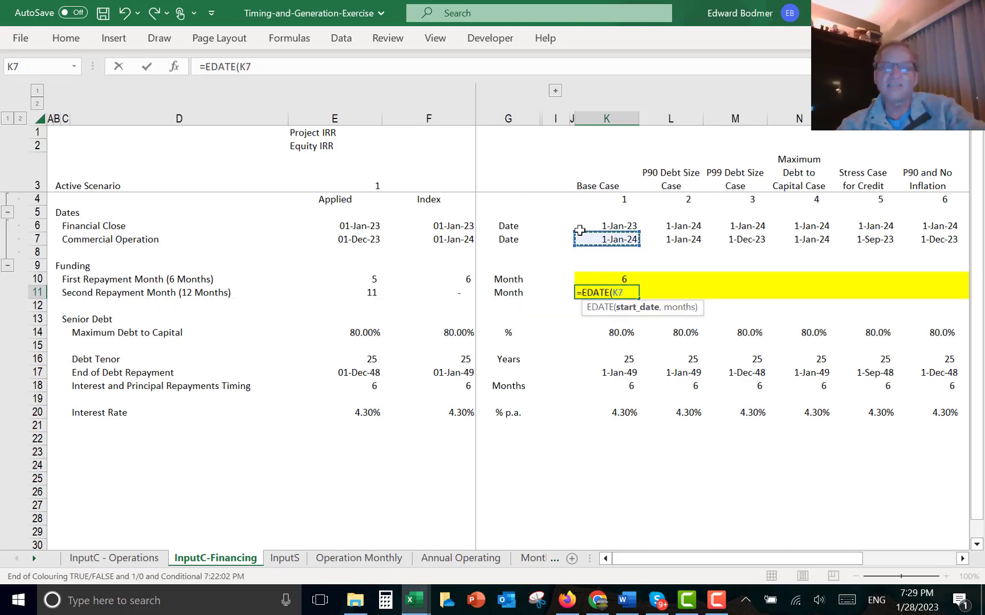
{"action": "type", "text": ","}
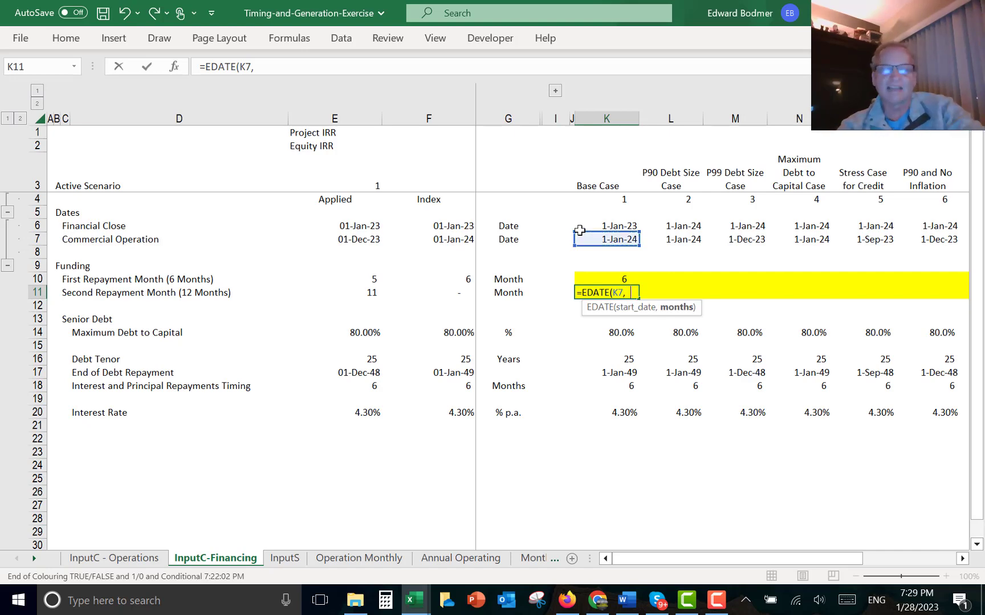
{"action": "type", "text": "11"}
{"action": "key", "text": "Return"}
- Wrap the second repayment formula in MONTH, giving =MONTH(EDATE(K7,11))
{"action": "key", "text": "Up"}
{"action": "key", "text": "F2"}
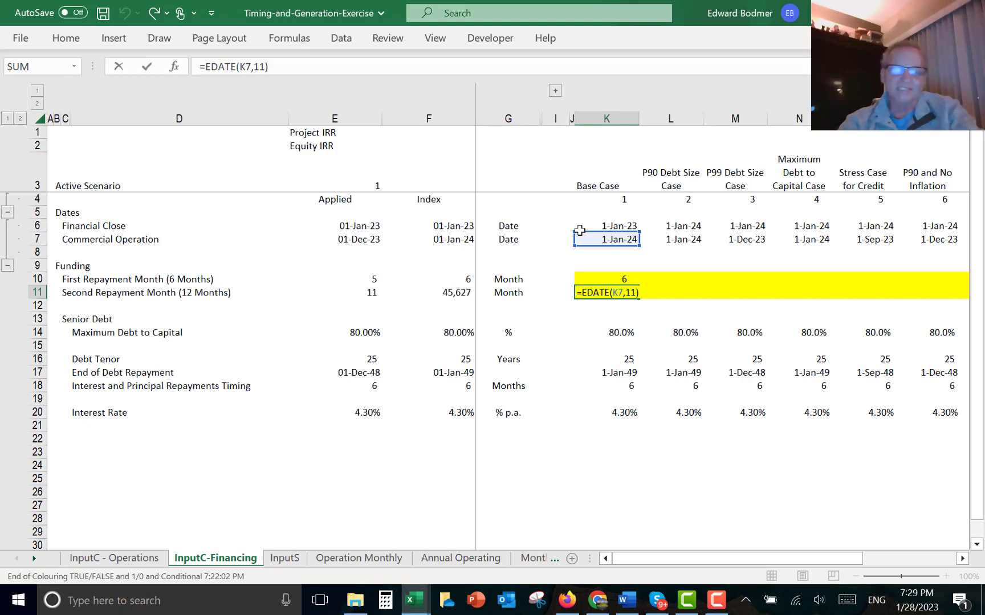
{"action": "key", "text": "Home"}
{"action": "key", "text": "Right"}
{"action": "type", "text": "mon"}
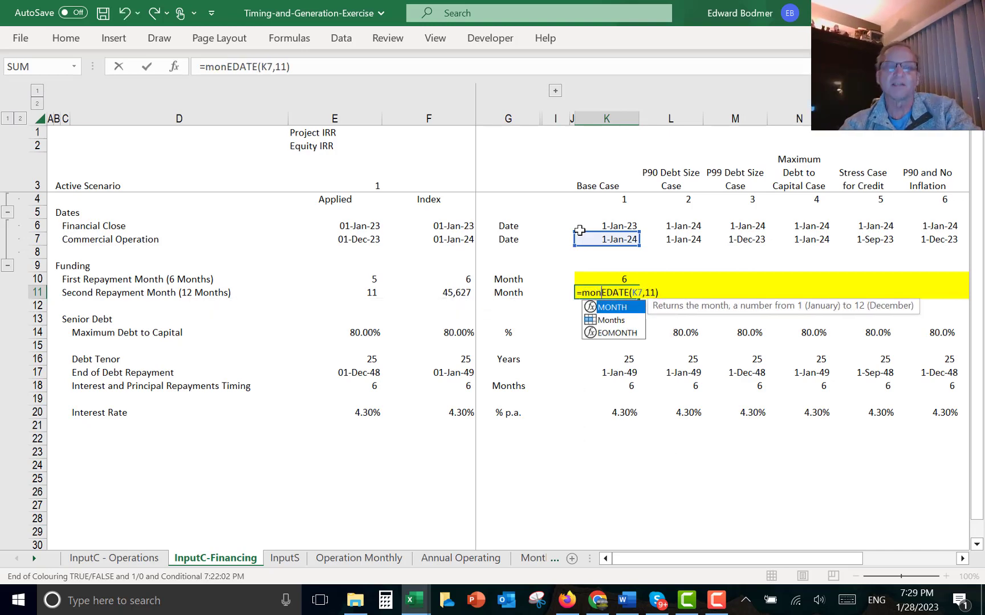
{"action": "key", "text": "Tab"}
{"action": "key", "text": "Right"}
{"action": "key", "text": "Right"}
{"action": "key", "text": "Right"}
{"action": "key", "text": "Right"}
{"action": "key", "text": "Right"}
{"action": "key", "text": "Right"}
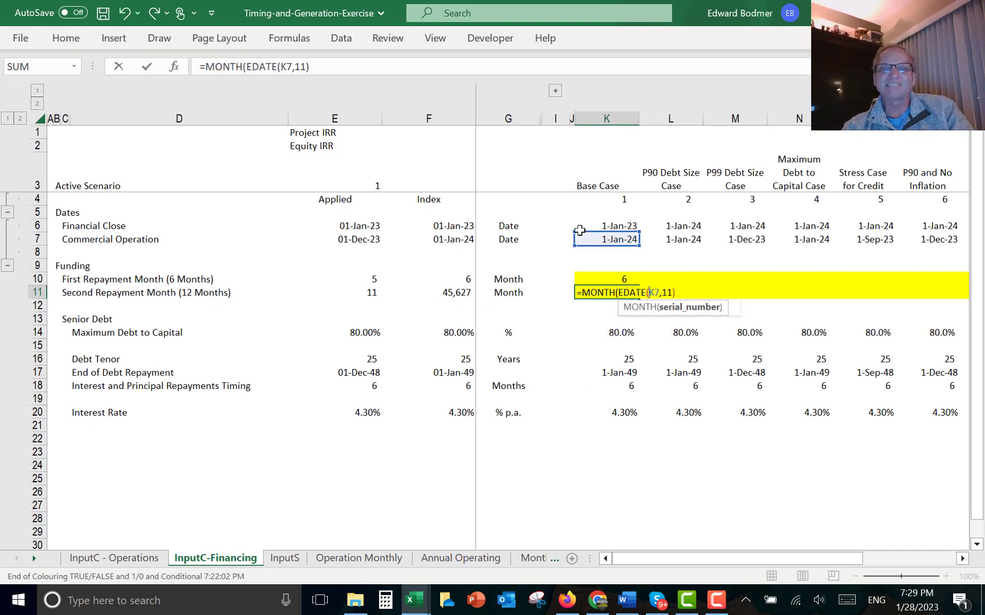
{"action": "key", "text": "Right"}
{"action": "key", "text": "Right"}
{"action": "key", "text": "Right"}
{"action": "key", "text": "Right"}
{"action": "key", "text": "Right"}
{"action": "key", "text": "Right"}
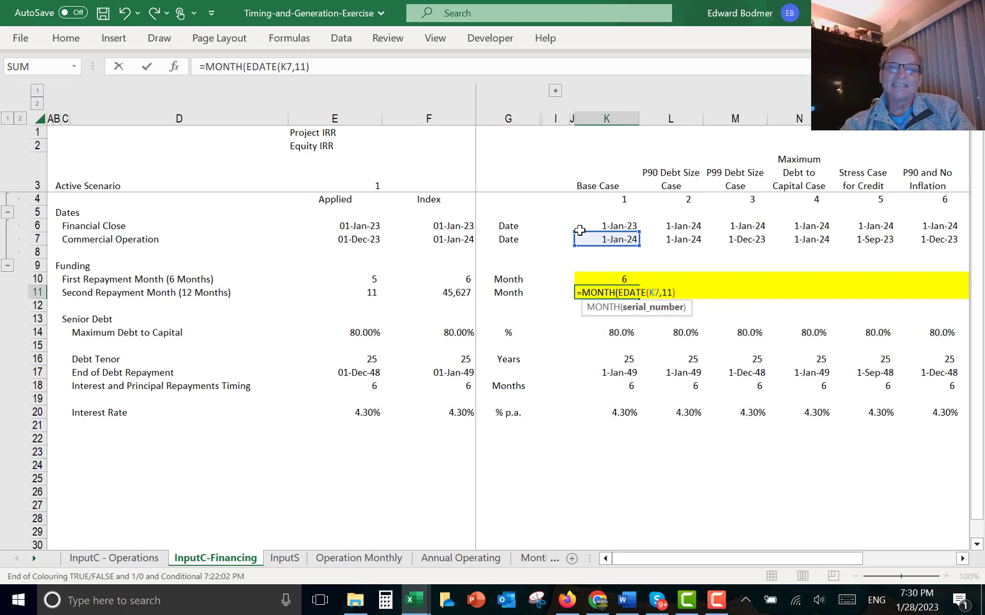
{"action": "key", "text": "Return"}
{"action": "key", "text": "Return"}
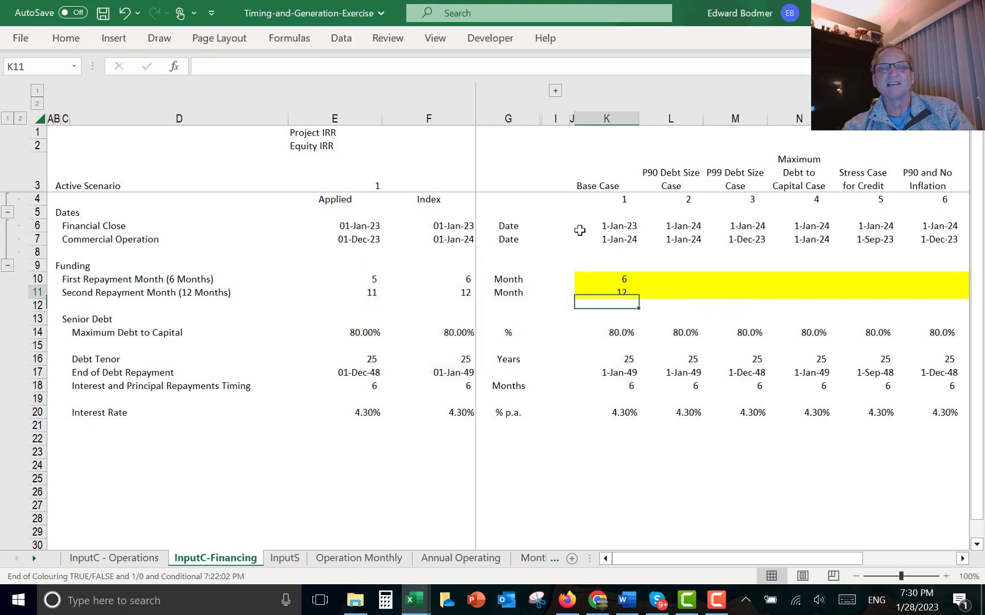
- Fill the Base Case first and second repayment month formulas right across all scenario columns
{"action": "key", "text": "Up"}
{"action": "key", "text": "Up"}
{"action": "key", "text": "shift+Down"}
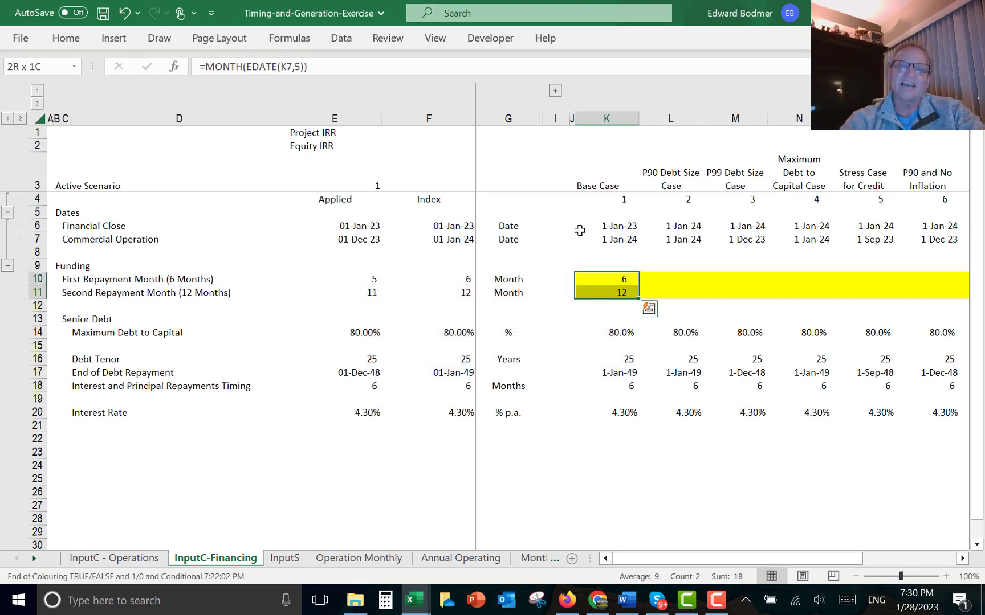
{"action": "key", "text": "ctrl+shift+r"}
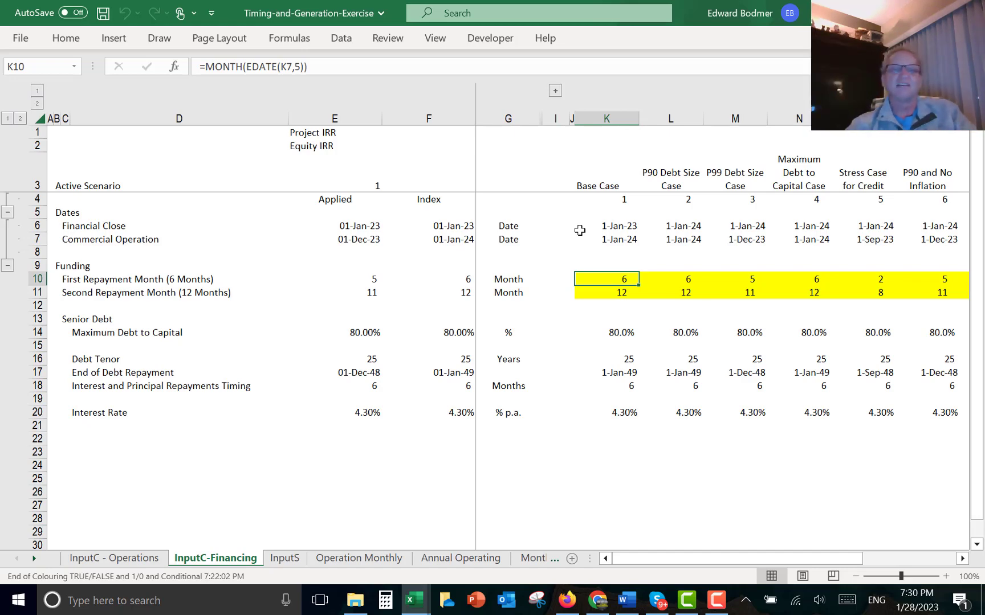
- Link the Applied first and second repayment months to their Index values, =F10 and =F11
{"action": "key", "text": "Left"}
{"action": "key", "text": "Left"}
{"action": "key", "text": "Left"}
{"action": "key", "text": "Left"}
{"action": "key", "text": "Right"}
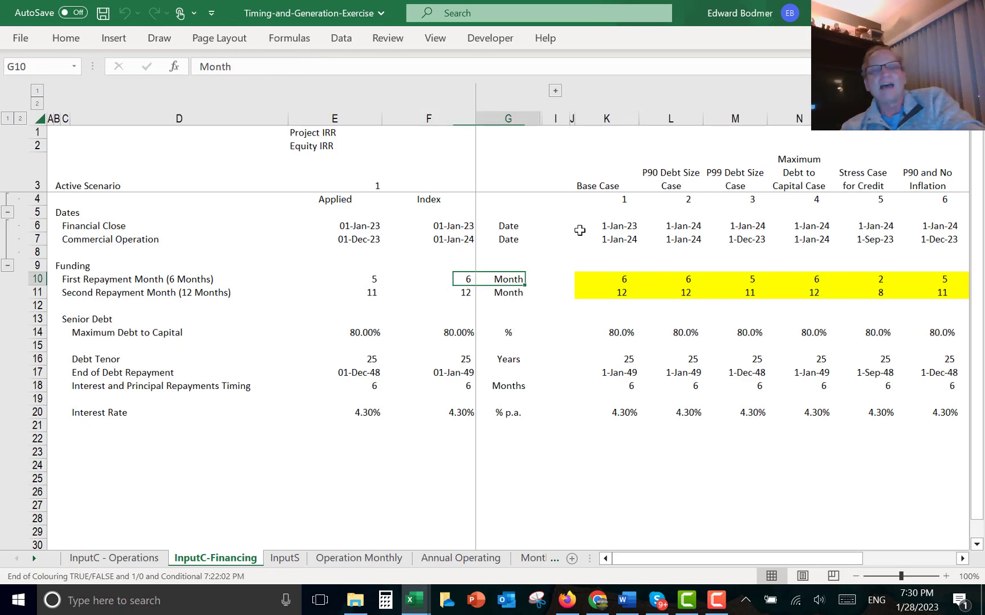
{"action": "key", "text": "Left"}
{"action": "key", "text": "Left"}
{"action": "key", "text": "Left"}
{"action": "key", "text": "Right"}
{"action": "type", "text": "="}
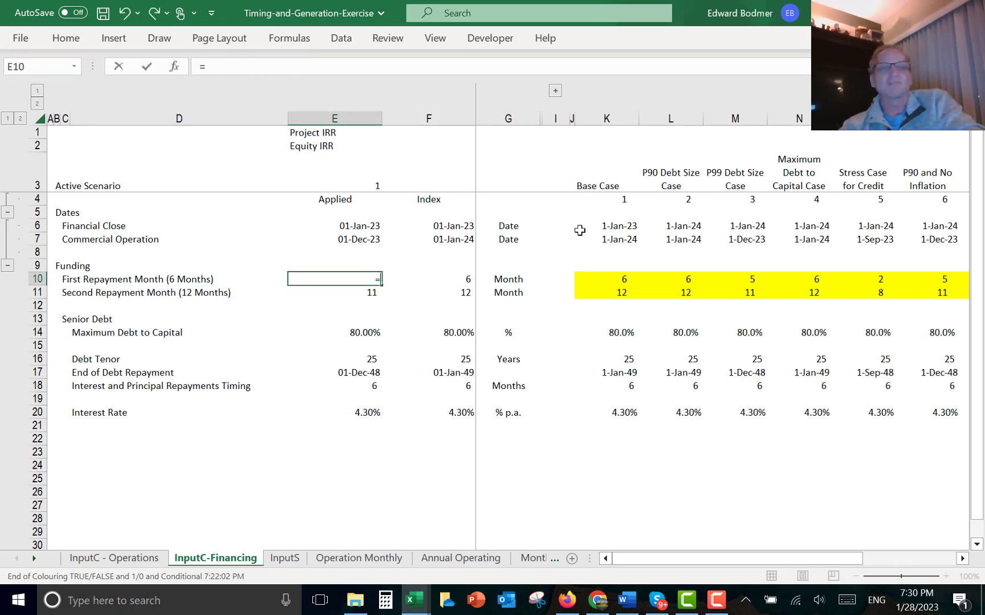
{"action": "key", "text": "Right"}
{"action": "key", "text": "Return"}
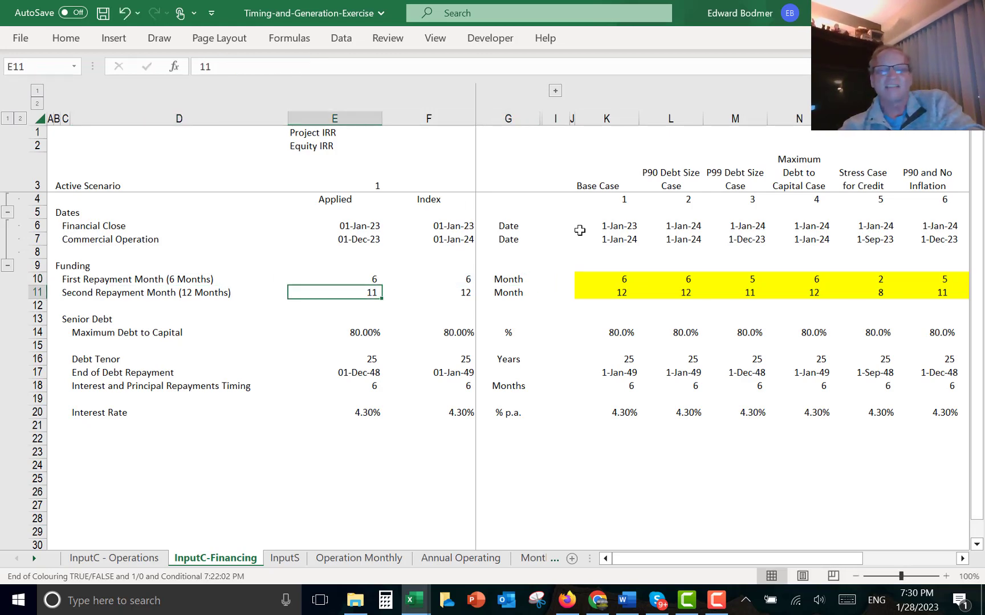
{"action": "type", "text": "="}
{"action": "key", "text": "Right"}
{"action": "key", "text": "Return"}
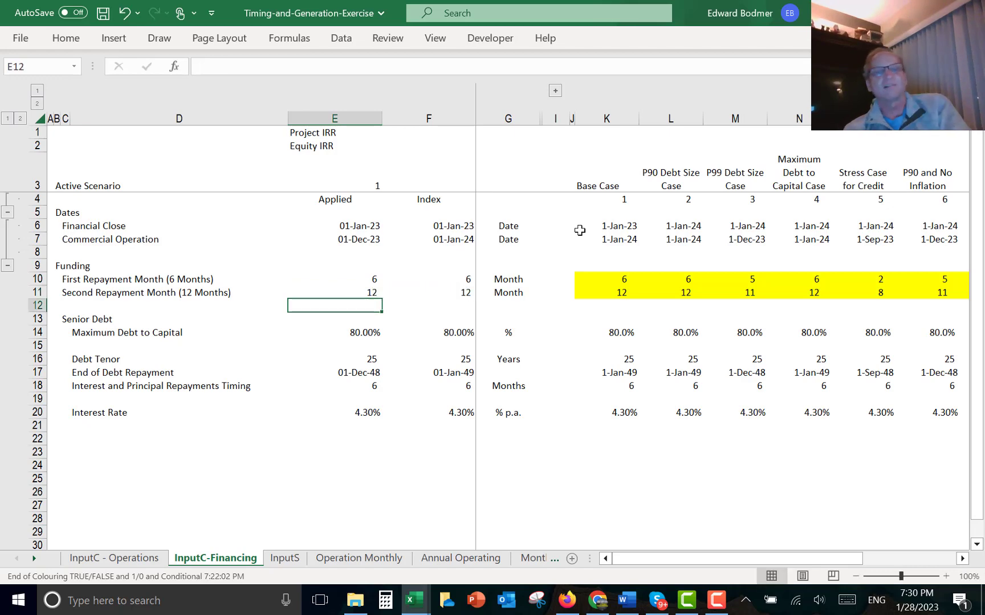
{"action": "key", "text": "Up"}
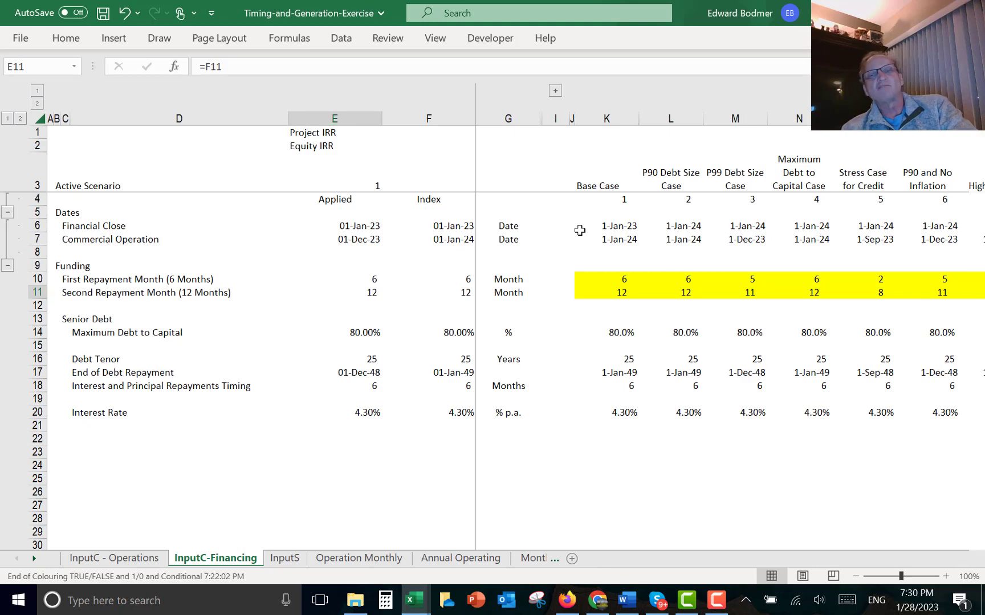
- Switch to the Monthly Debt Schedule sheet and examine the Simple Debt inputs for debt percentage and amount
{"action": "key", "text": "ctrl+Page_Down"}
{"action": "key", "text": "ctrl+Page_Up"}
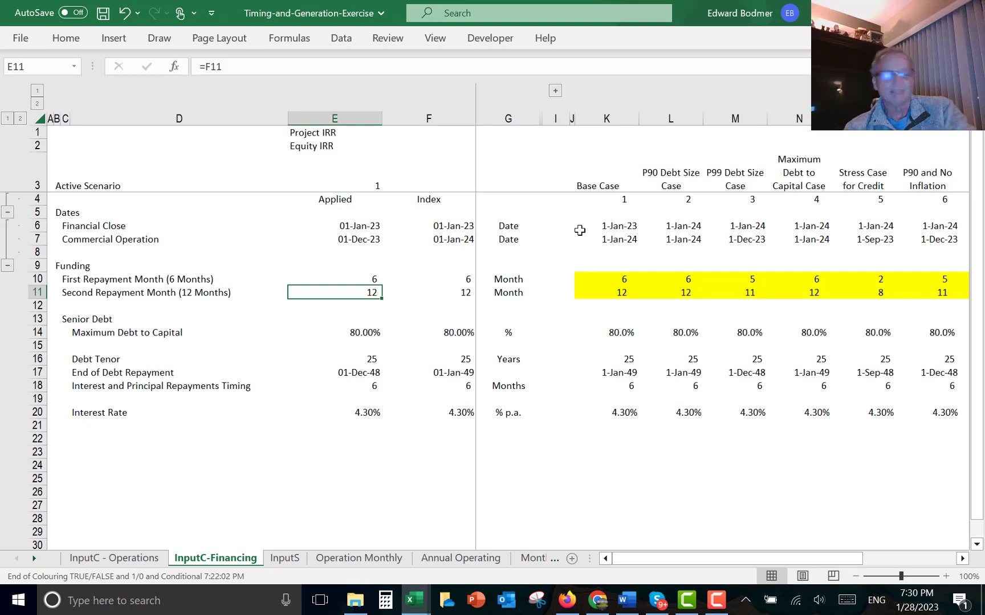
{"action": "key", "text": "ctrl+Page_Down"}
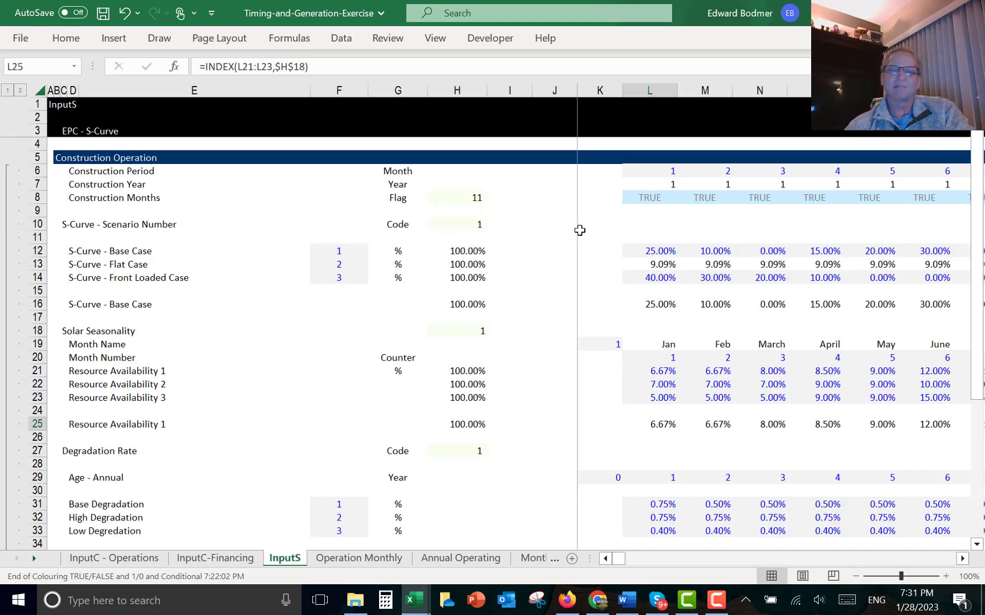
{"action": "key", "text": "ctrl+Page_Down"}
{"action": "key", "text": "ctrl+Page_Down"}
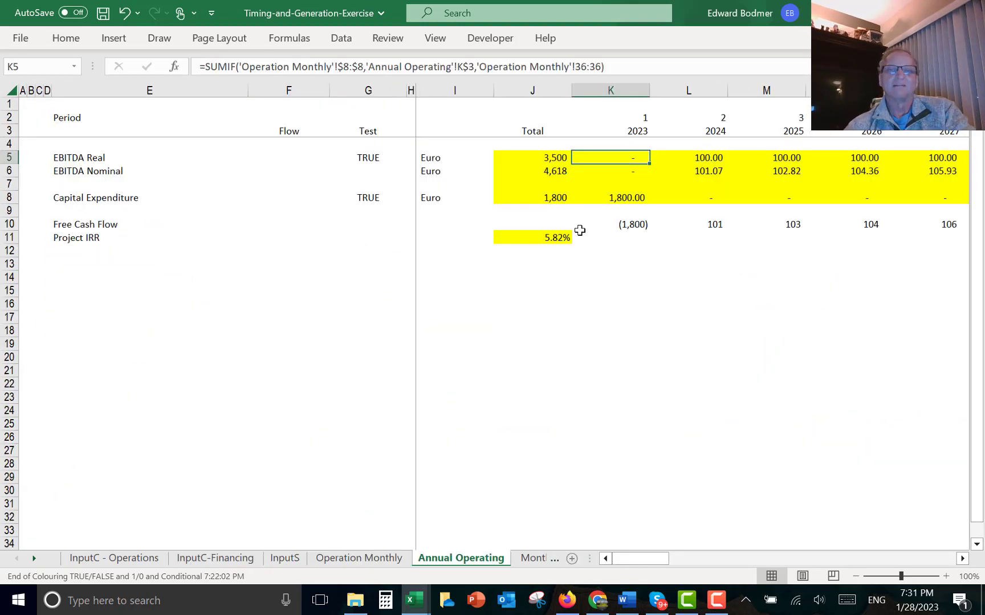
{"action": "key", "text": "ctrl+Page_Down"}
{"action": "key", "text": "Up"}
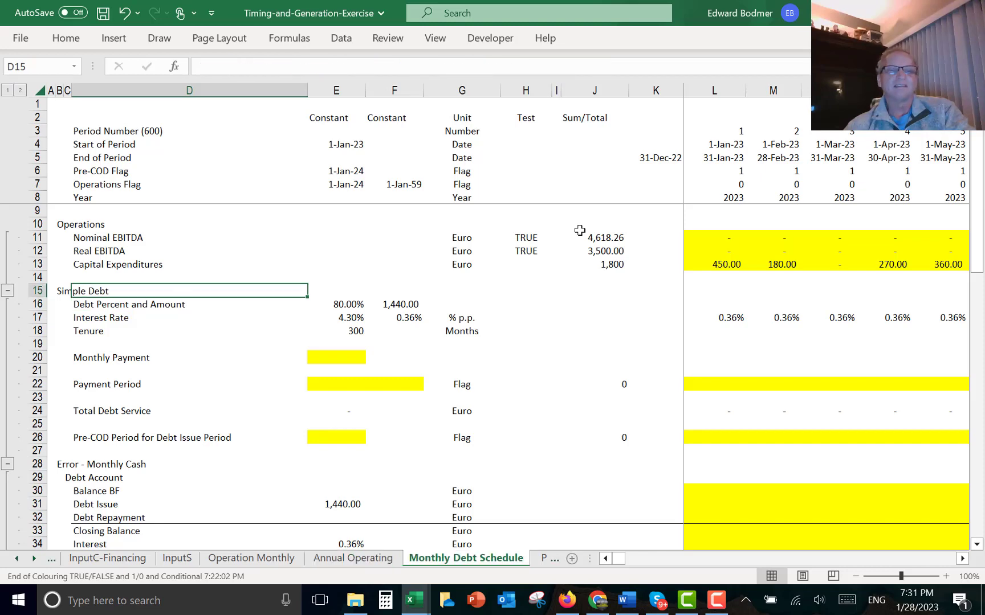
{"action": "key", "text": "Down"}
{"action": "key", "text": "Down"}
{"action": "key", "text": "Down"}
{"action": "key", "text": "Down"}
{"action": "key", "text": "Down"}
{"action": "key", "text": "Right"}
{"action": "key", "text": "Right"}
{"action": "key", "text": "Right"}
{"action": "key", "text": "Right"}
{"action": "key", "text": "Right"}
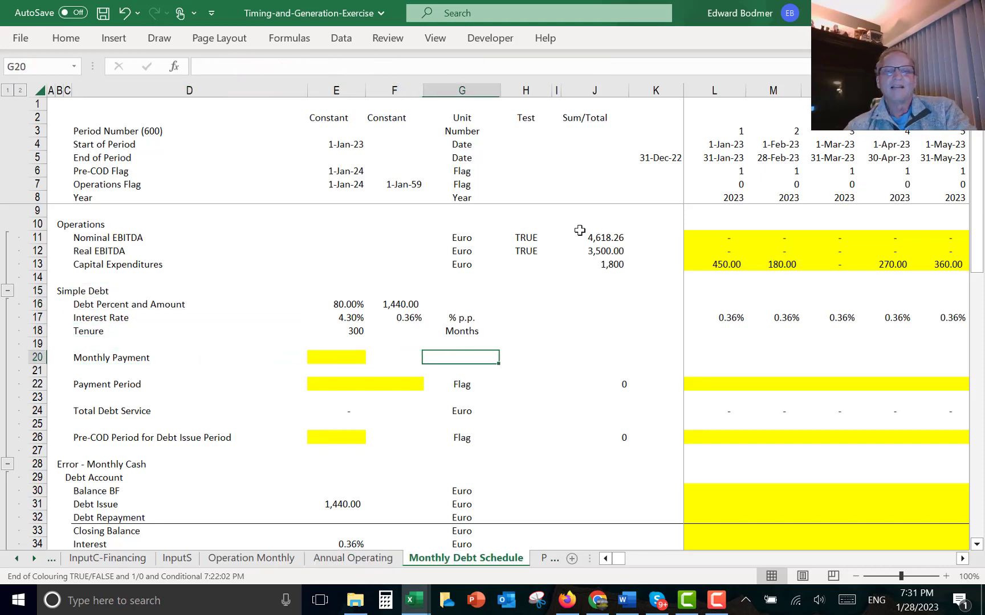
{"action": "key", "text": "Left"}
{"action": "key", "text": "Left"}
{"action": "key", "text": "Left"}
{"action": "key", "text": "Left"}
{"action": "key", "text": "Left"}
{"action": "key", "text": "Left"}
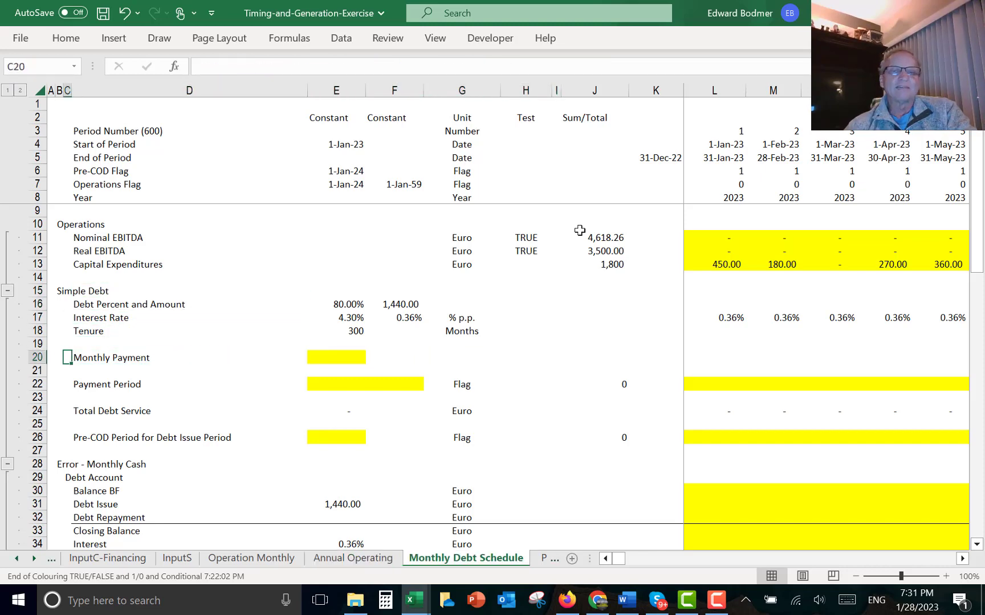
{"action": "key", "text": "Right"}
{"action": "key", "text": "Right"}
{"action": "key", "text": "Right"}
{"action": "key", "text": "Left"}
{"action": "key", "text": "Up"}
{"action": "key", "text": "Up"}
{"action": "key", "text": "Up"}
{"action": "key", "text": "Up"}
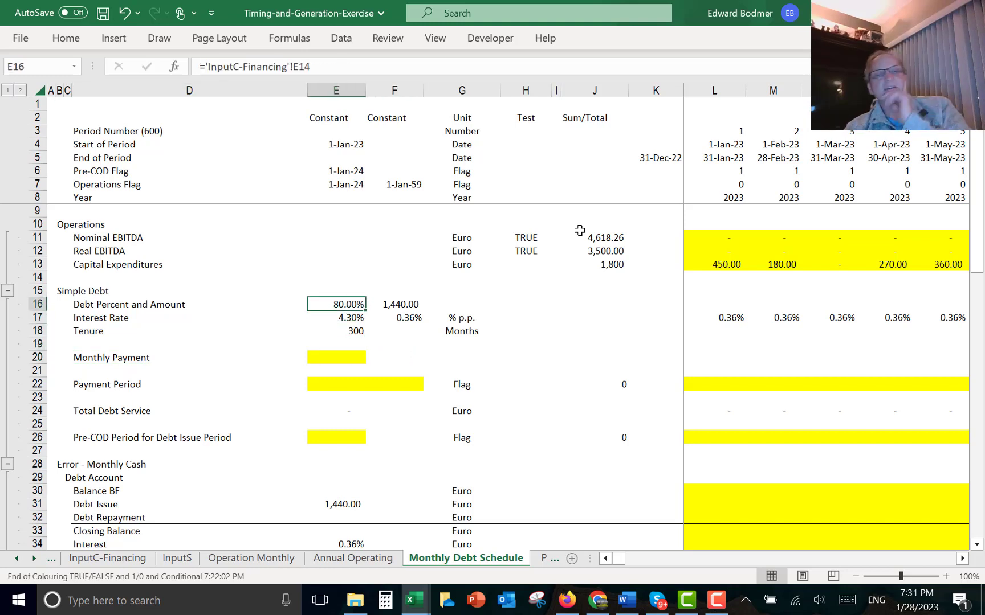
{"action": "key", "text": "Right"}
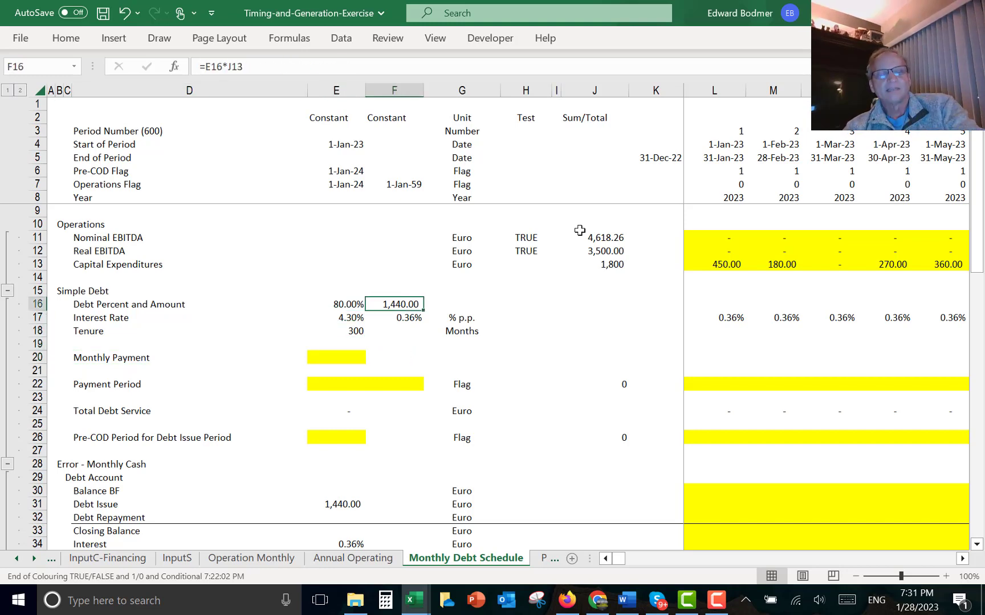
{"action": "key", "text": "Left"}
{"action": "key", "text": "F2"}
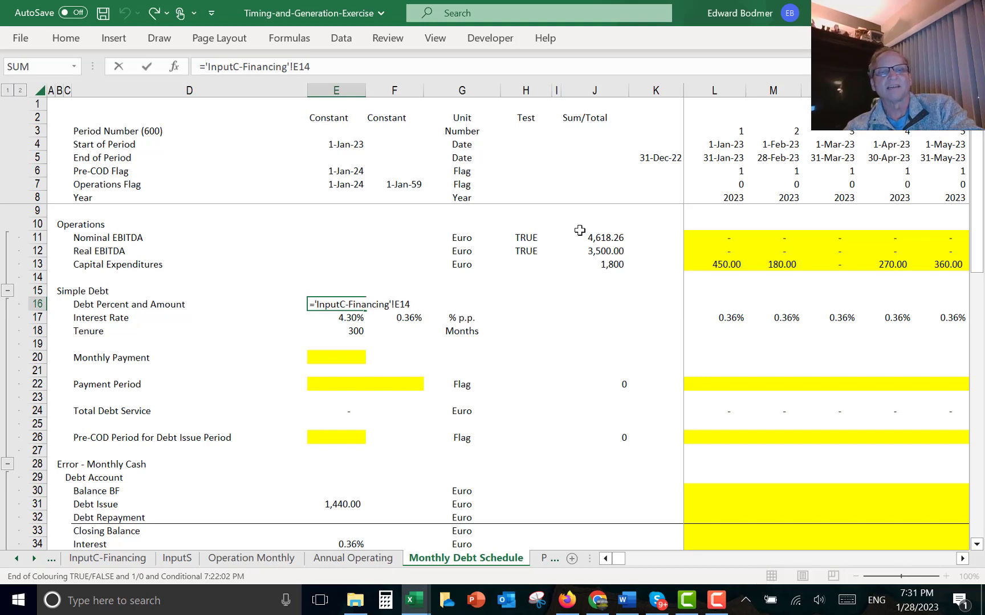
{"action": "key", "text": "ctrl+Return"}
- Rebuild the debt amount formula as =E16*J13, multiplying the debt percentage by total capital expenditures
{"action": "key", "text": "Left"}
{"action": "key", "text": "Right"}
{"action": "key", "text": "Right"}
{"action": "key", "text": "Left"}
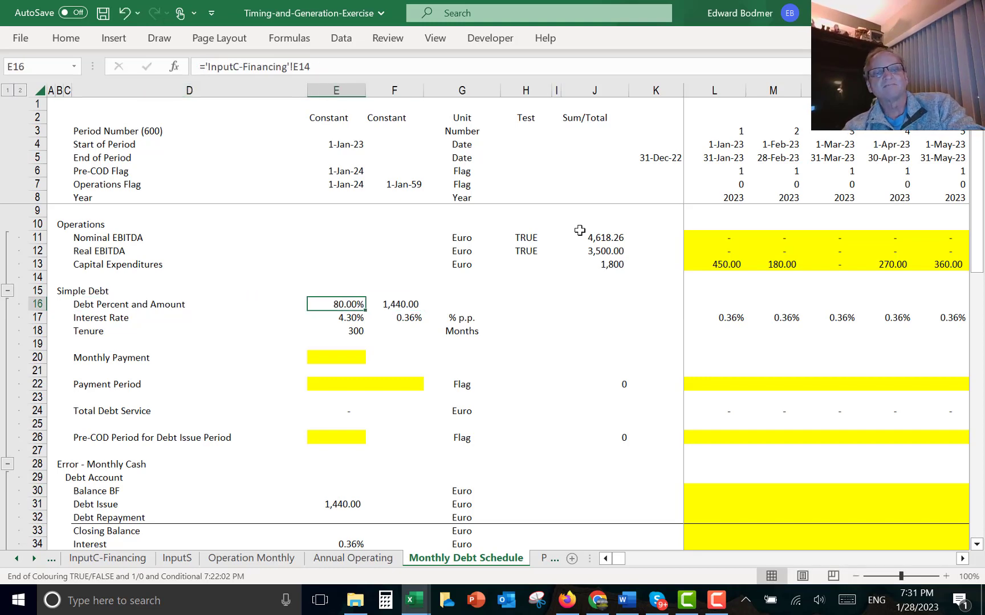
{"action": "key", "text": "Right"}
{"action": "key", "text": "F2"}
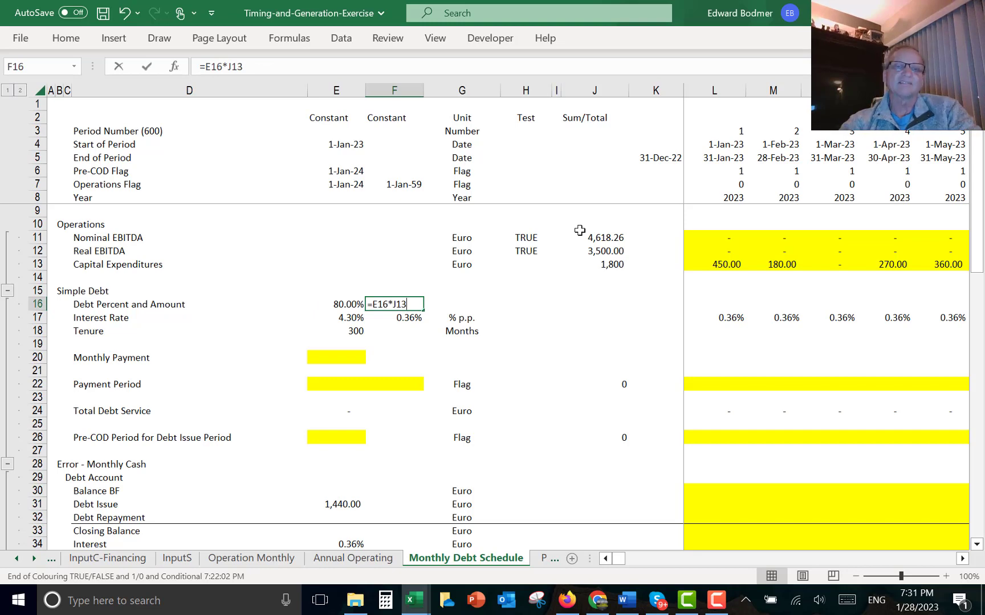
{"action": "key", "text": "BackSpace"}
{"action": "key", "text": "BackSpace"}
{"action": "key", "text": "BackSpace"}
{"action": "key", "text": "BackSpace"}
{"action": "key", "text": "BackSpace"}
{"action": "key", "text": "BackSpace"}
{"action": "key", "text": "BackSpace"}
{"action": "key", "text": "Left"}
{"action": "type", "text": "*"}
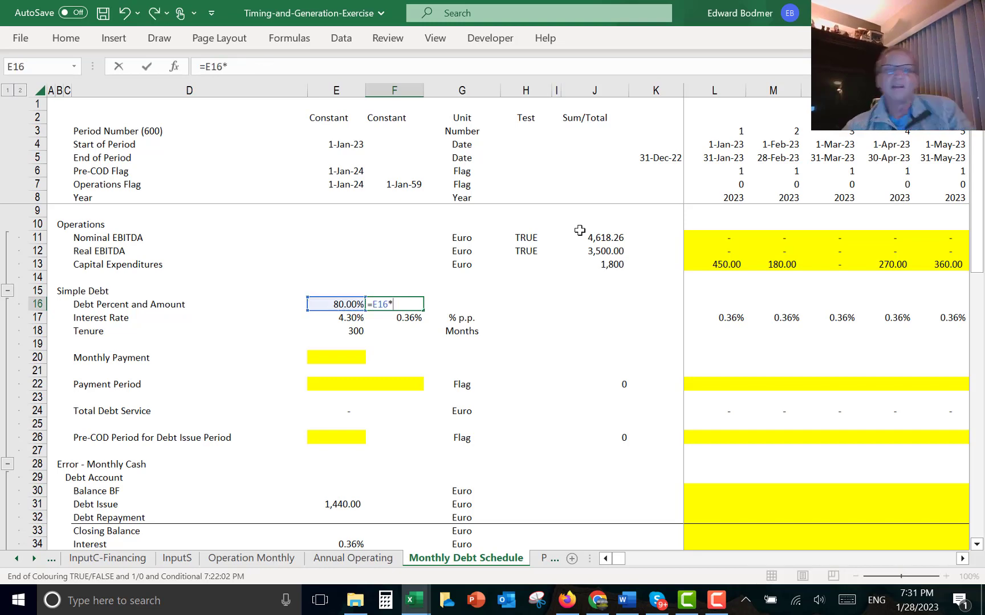
{"action": "key", "text": "Up"}
{"action": "key", "text": "Up"}
{"action": "key", "text": "Up"}
{"action": "key", "text": "Right"}
{"action": "key", "text": "Right"}
{"action": "key", "text": "Right"}
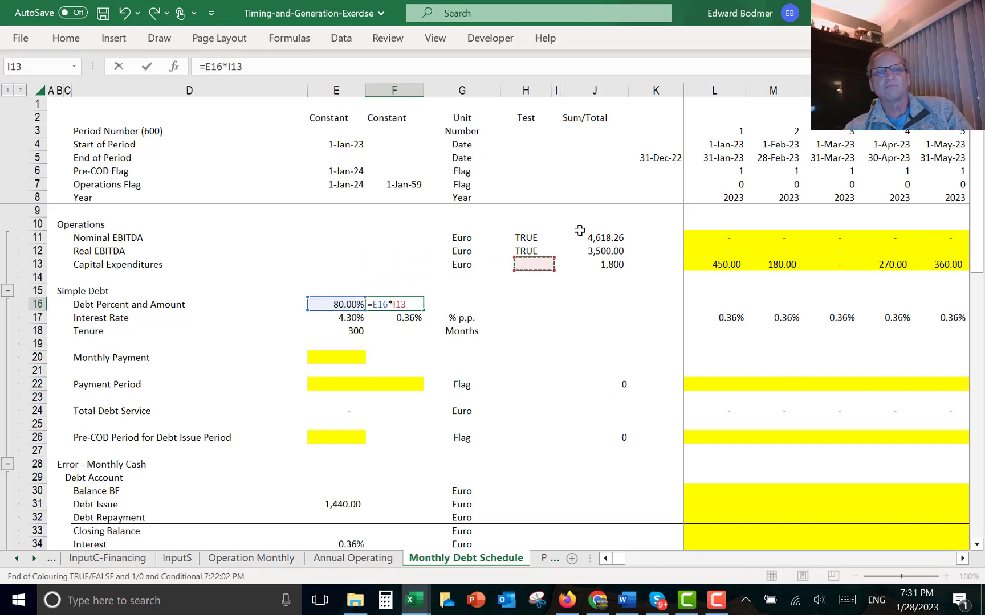
{"action": "key", "text": "Right"}
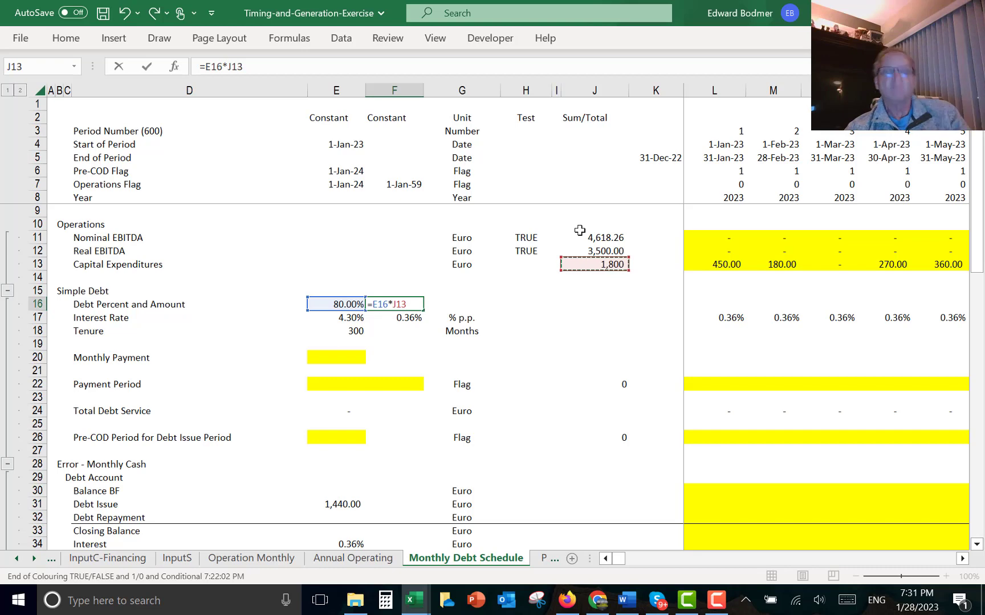
{"action": "key", "text": "Return"}
- Inspect the interest rate inputs, the monthly interest rate row formula and the tenure cells
{"action": "key", "text": "Left"}
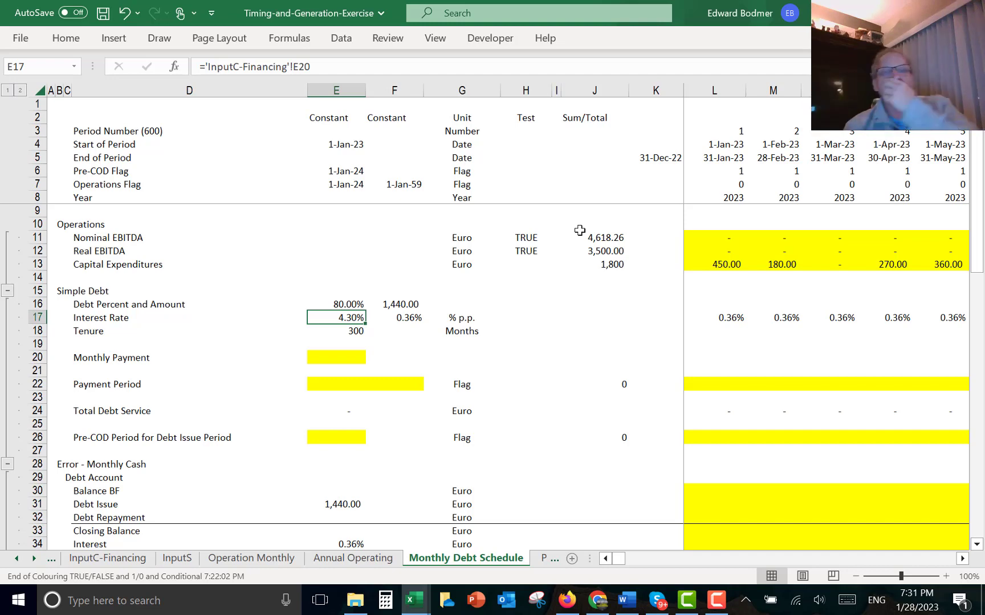
{"action": "key", "text": "Right"}
{"action": "key", "text": "Right"}
{"action": "key", "text": "Right"}
{"action": "key", "text": "Right"}
{"action": "key", "text": "Right"}
{"action": "key", "text": "Right"}
{"action": "key", "text": "Right"}
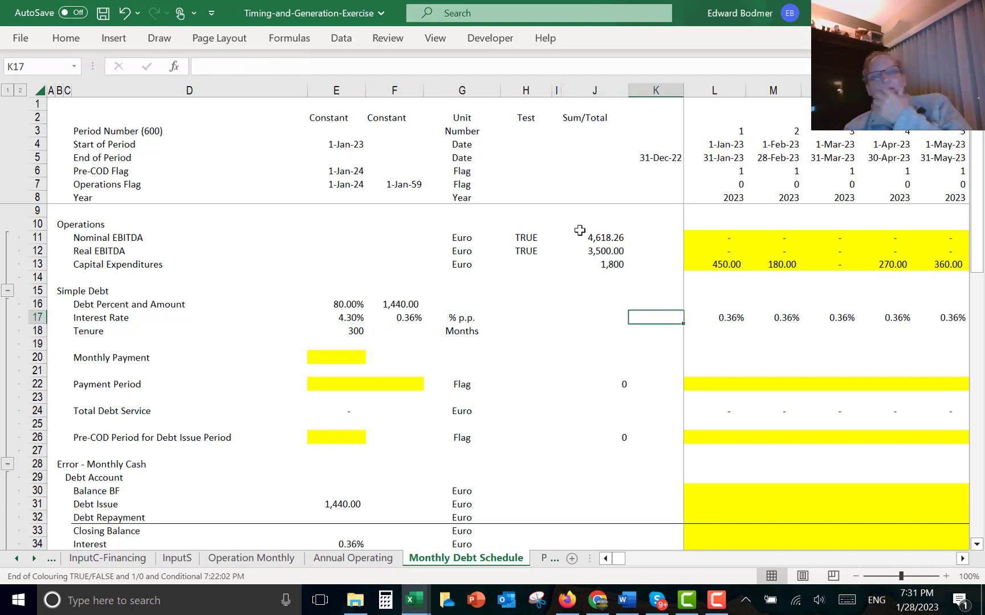
{"action": "key", "text": "F2"}
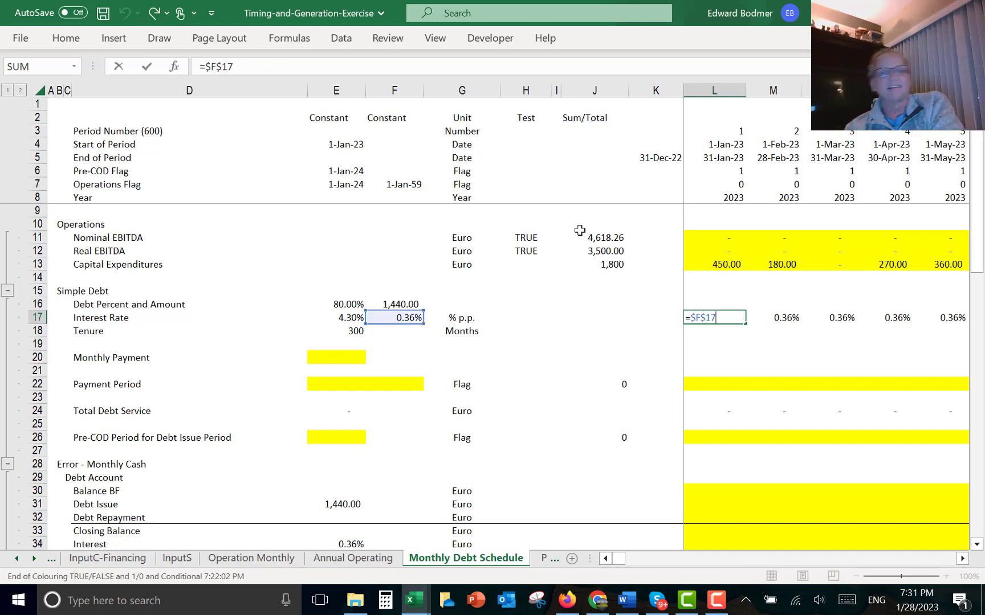
{"action": "key", "text": "Return"}
{"action": "key", "text": "Left"}
{"action": "key", "text": "Left"}
{"action": "key", "text": "Left"}
{"action": "key", "text": "Left"}
{"action": "key", "text": "Left"}
{"action": "key", "text": "Left"}
{"action": "key", "text": "Left"}
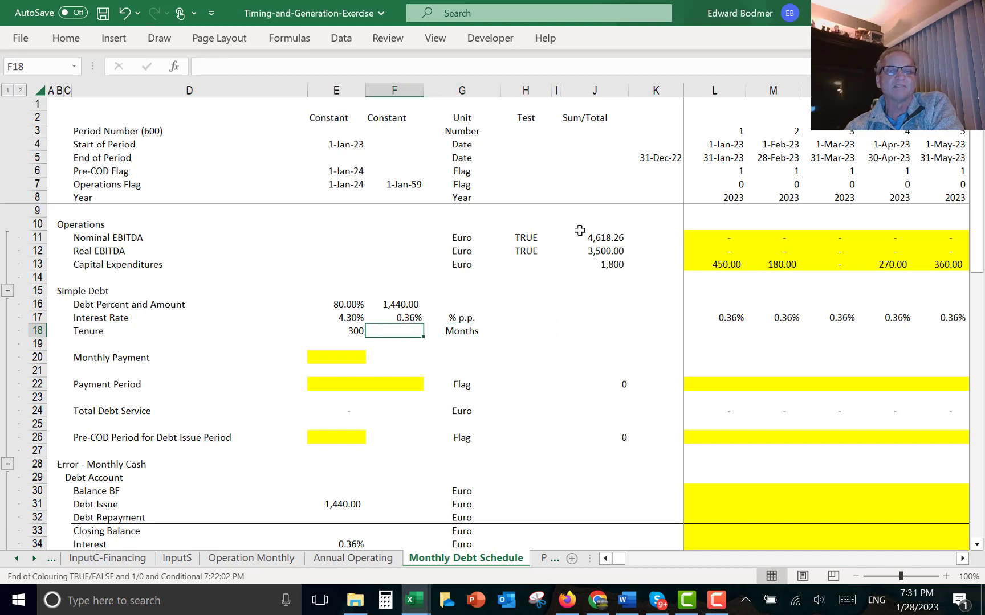
{"action": "key", "text": "Up"}
{"action": "key", "text": "Right"}
{"action": "key", "text": "Down"}
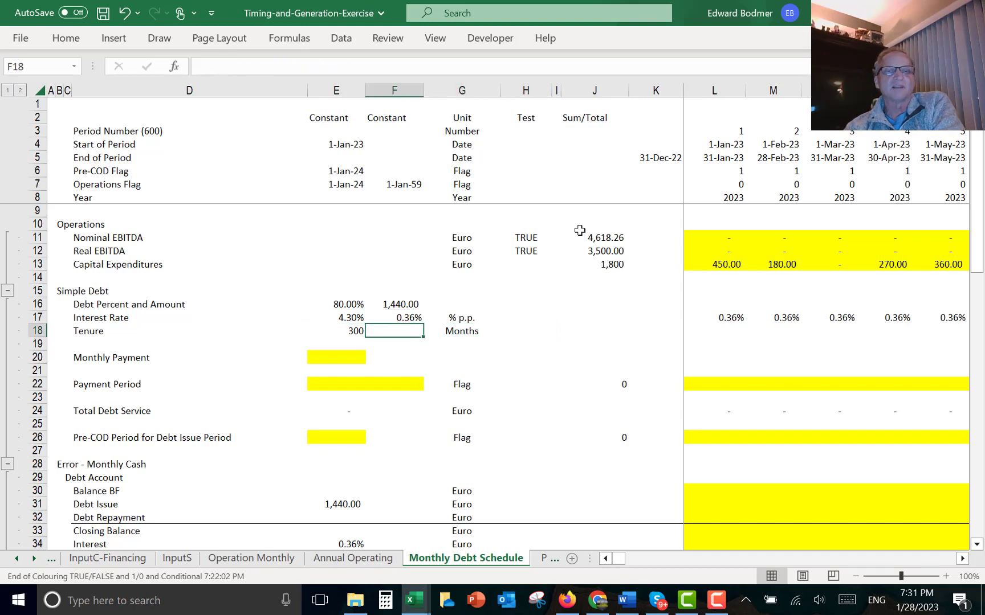
- Link the tenure years cell beside the months tenure to the Debt Tenor input on the financing inputs sheet, ='InputC-Financing'!E16
{"action": "key", "text": "Left"}
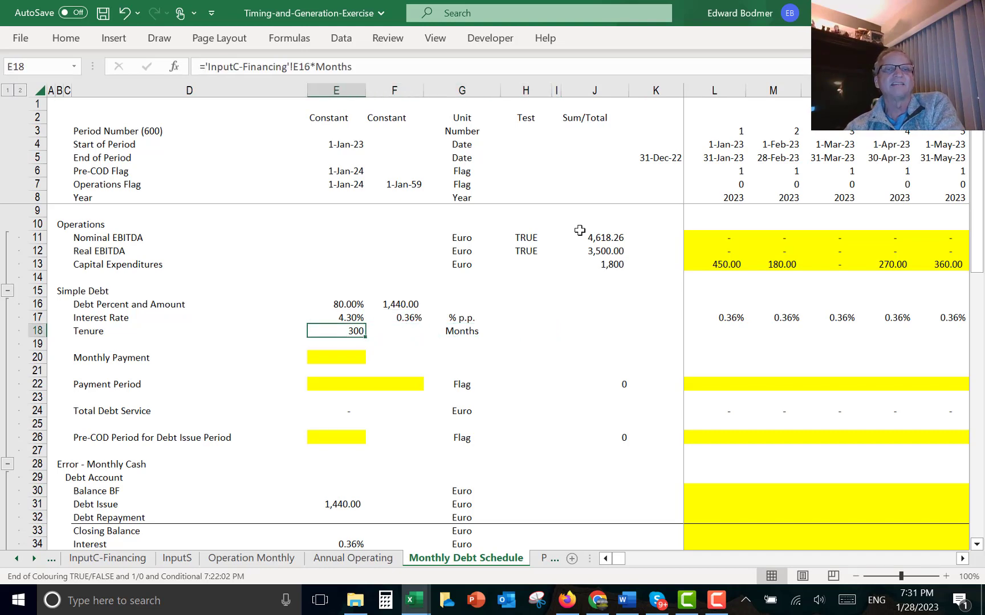
{"action": "key", "text": "F2"}
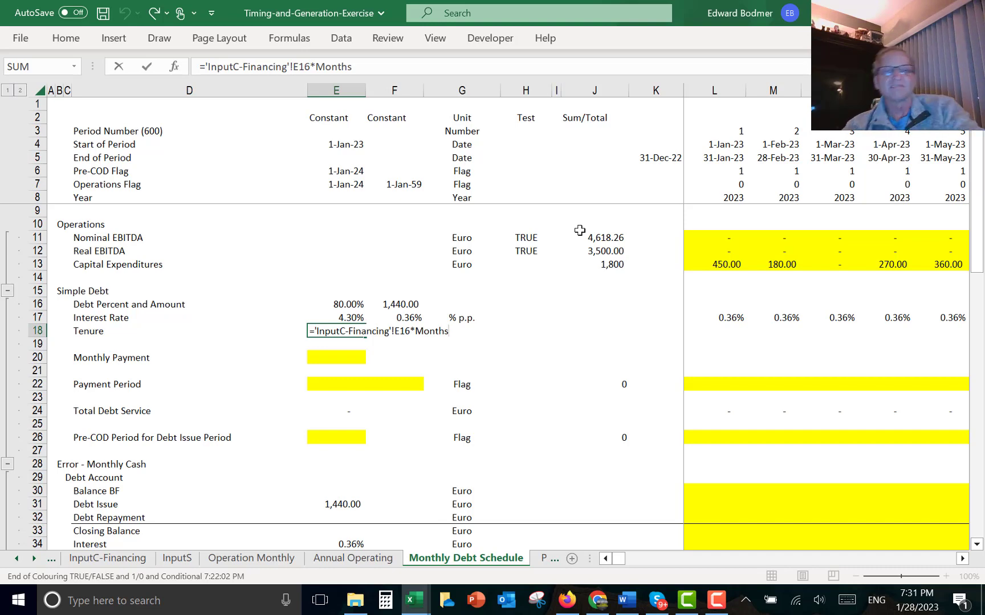
{"action": "key", "text": "Return"}
{"action": "key", "text": "Right"}
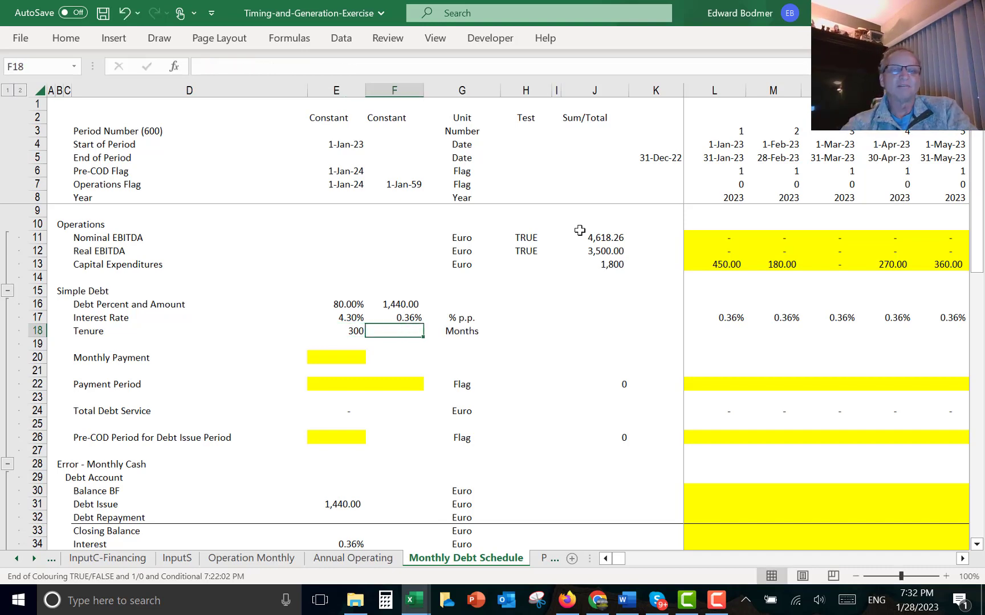
{"action": "type", "text": "="}
{"action": "key", "text": "ctrl+Page_Up"}
{"action": "key", "text": "ctrl+Page_Up"}
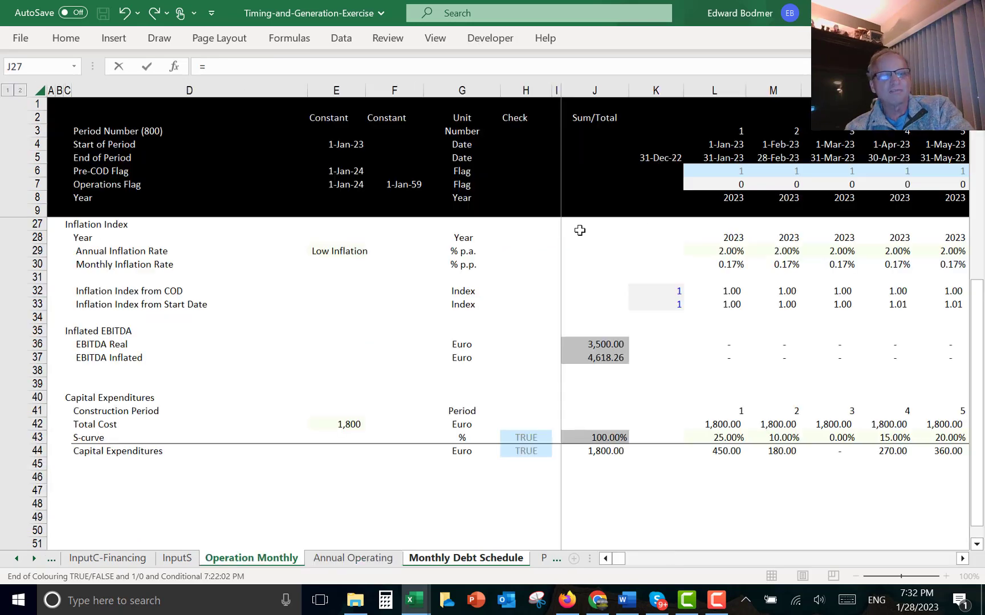
{"action": "key", "text": "ctrl+Page_Up"}
{"action": "key", "text": "ctrl+Page_Up"}
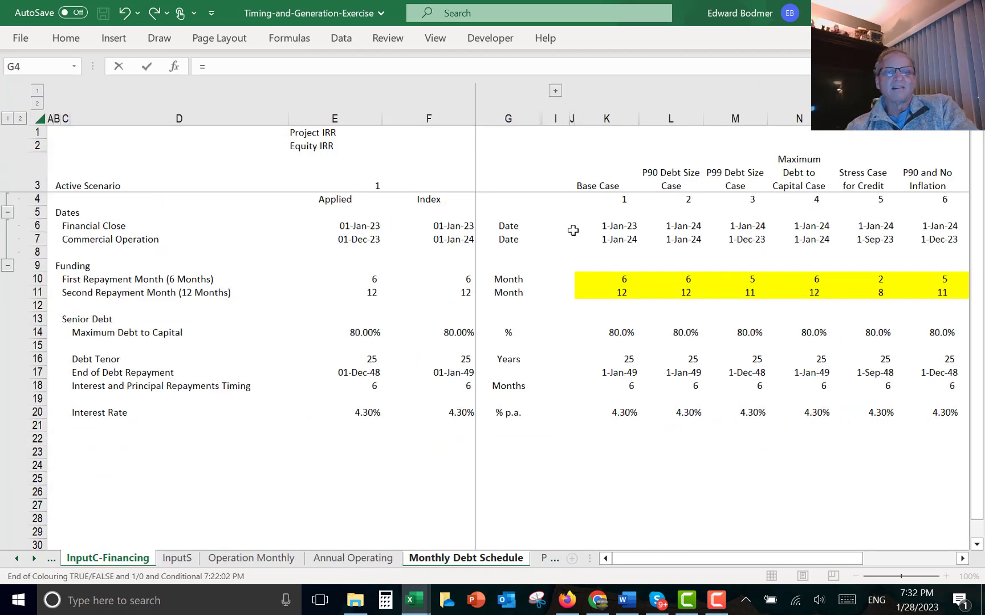
{"action": "left_click", "coordinate": [343, 353]}
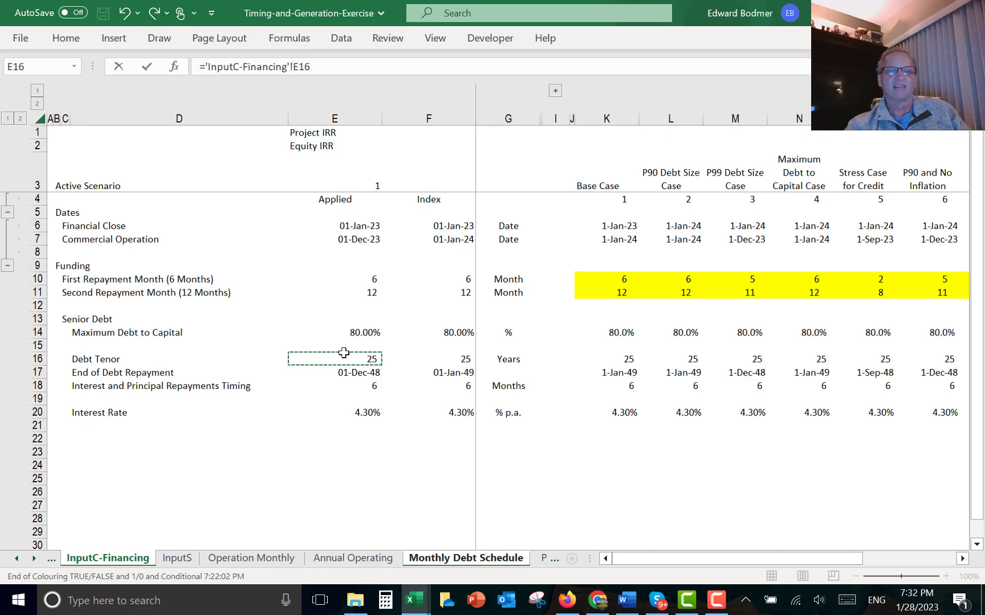
{"action": "key", "text": "Return"}
- Rebuild the tenure months formula as =F18*Months, converting the tenure years into months
{"action": "key", "text": "Up"}
{"action": "key", "text": "Left"}
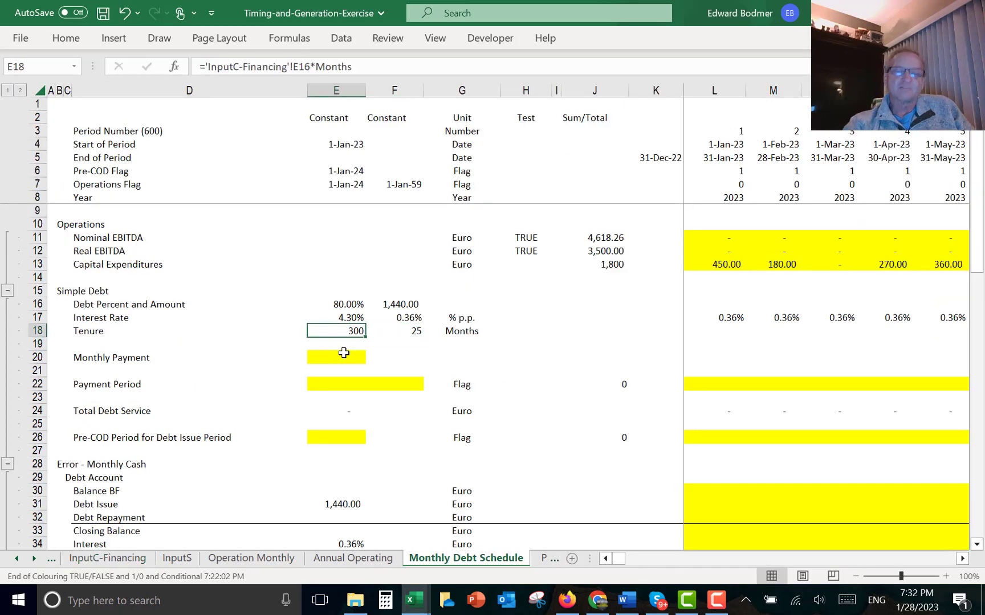
{"action": "type", "text": "="}
{"action": "key", "text": "Right"}
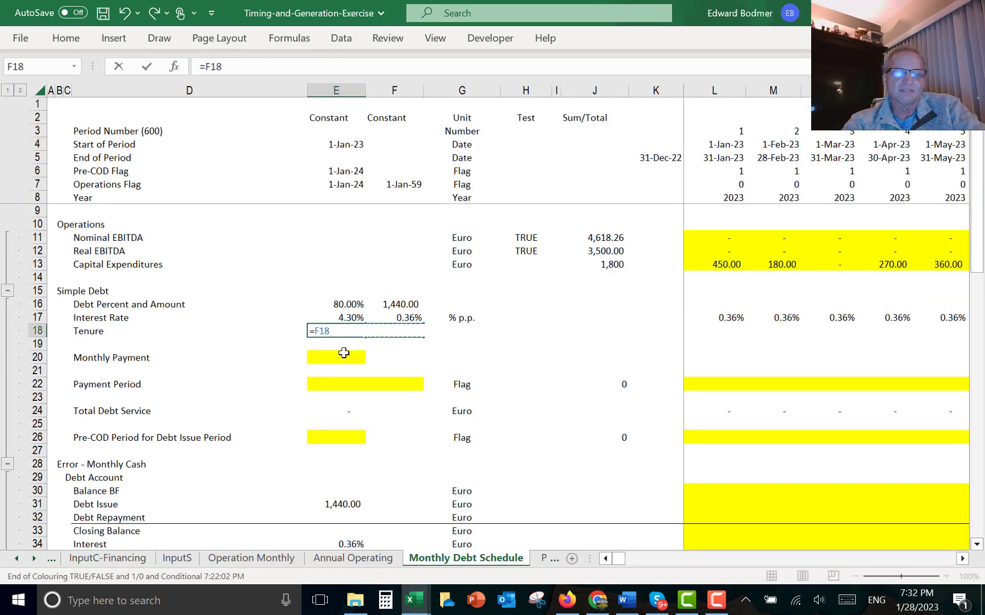
{"action": "type", "text": "*mon"}
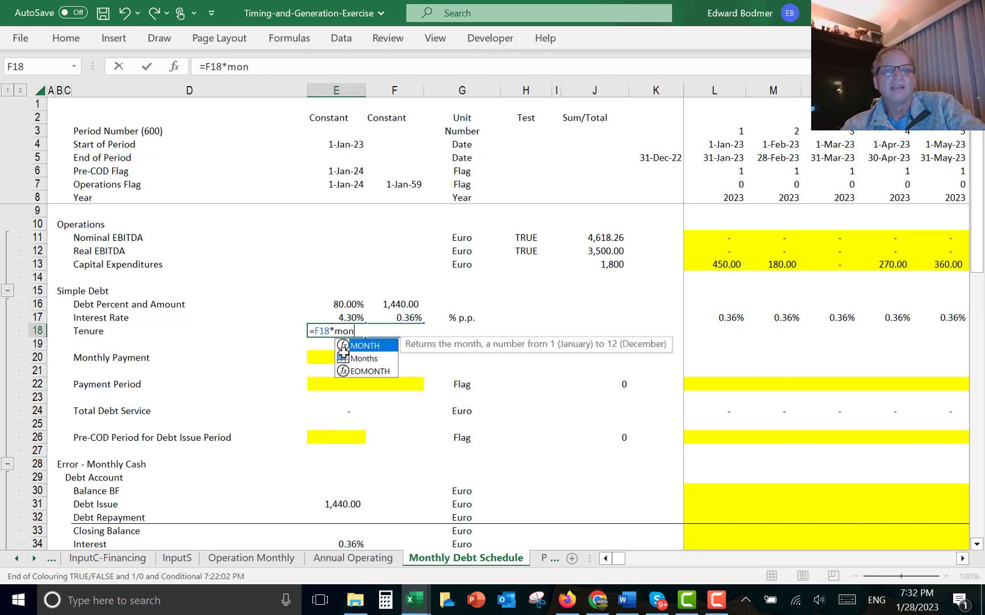
{"action": "key", "text": "Down"}
{"action": "key", "text": "Tab"}
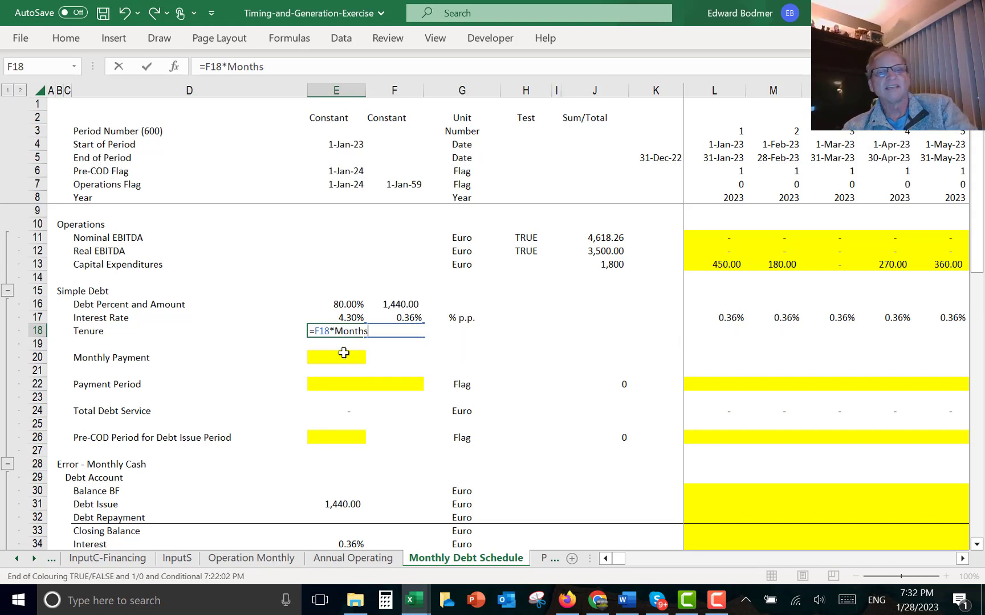
{"action": "key", "text": "Return"}
- On the InputC - Operations sheet, create range names for the Constants values from the labels in their right column only
{"action": "key", "text": "Up"}
{"action": "key", "text": "ctrl+Page_Down"}
{"action": "key", "text": "ctrl+Page_Up"}
{"action": "key", "text": "ctrl+Page_Up"}
{"action": "key", "text": "ctrl+Page_Up"}
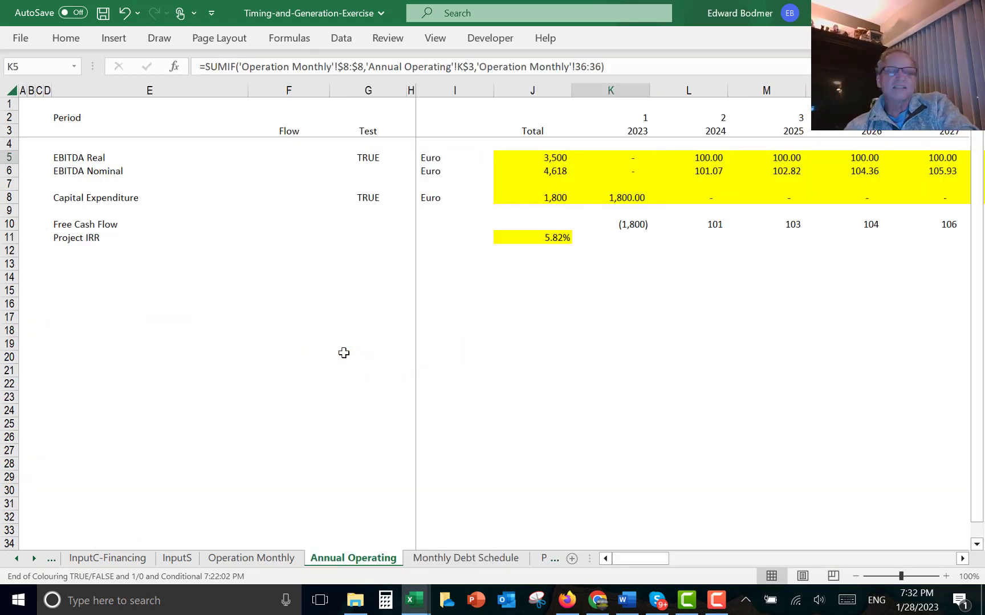
{"action": "key", "text": "ctrl+Page_Up"}
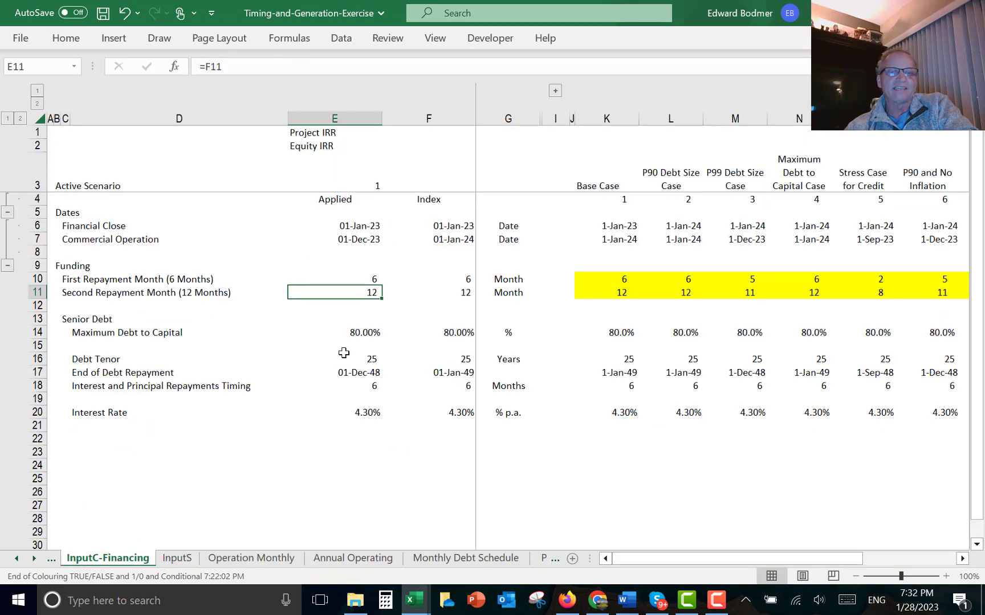
{"action": "key", "text": "ctrl+Page_Up"}
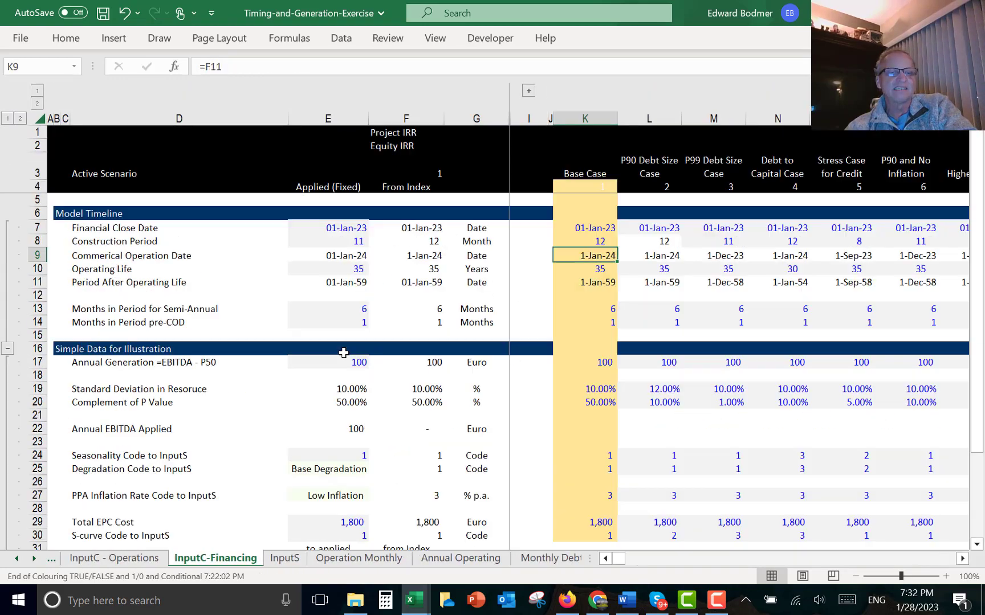
{"action": "key", "text": "Down"}
{"action": "key", "text": "Page_Down"}
{"action": "key", "text": "Page_Down"}
{"action": "key", "text": "Page_Up"}
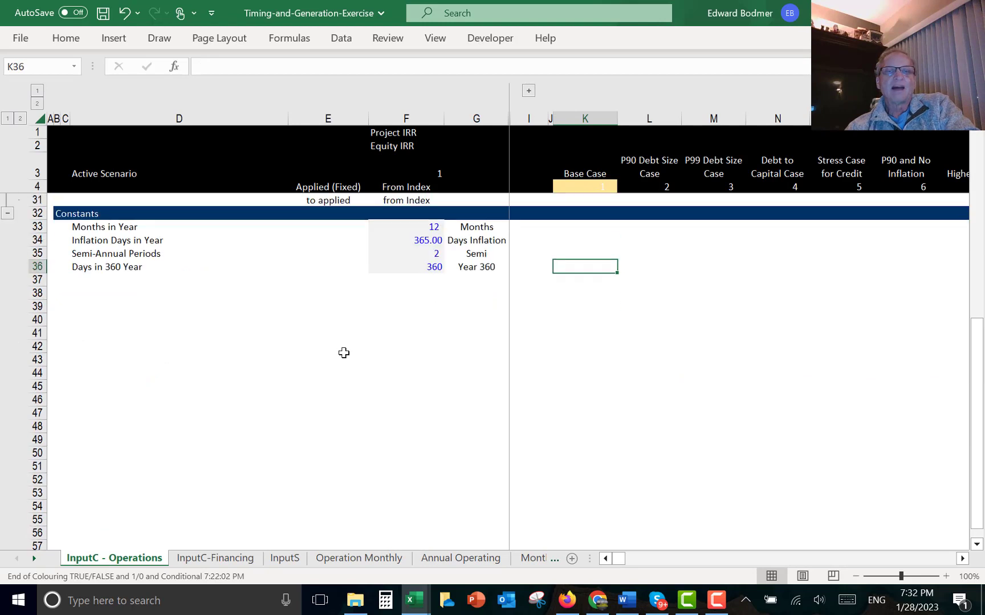
{"action": "key", "text": "Left"}
{"action": "key", "text": "Left"}
{"action": "key", "text": "Left"}
{"action": "key", "text": "Left"}
{"action": "key", "text": "Up"}
{"action": "key", "text": "Up"}
{"action": "key", "text": "Up"}
{"action": "key", "text": "Up"}
{"action": "key", "text": "Up"}
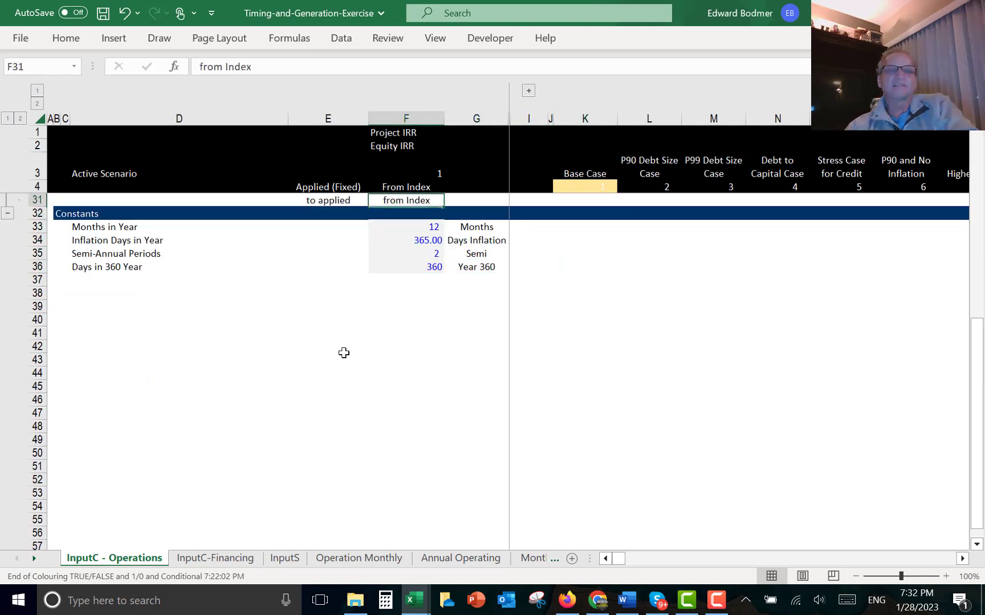
{"action": "key", "text": "Down"}
{"action": "key", "text": "Down"}
{"action": "key", "text": "Right"}
{"action": "key", "text": "Left"}
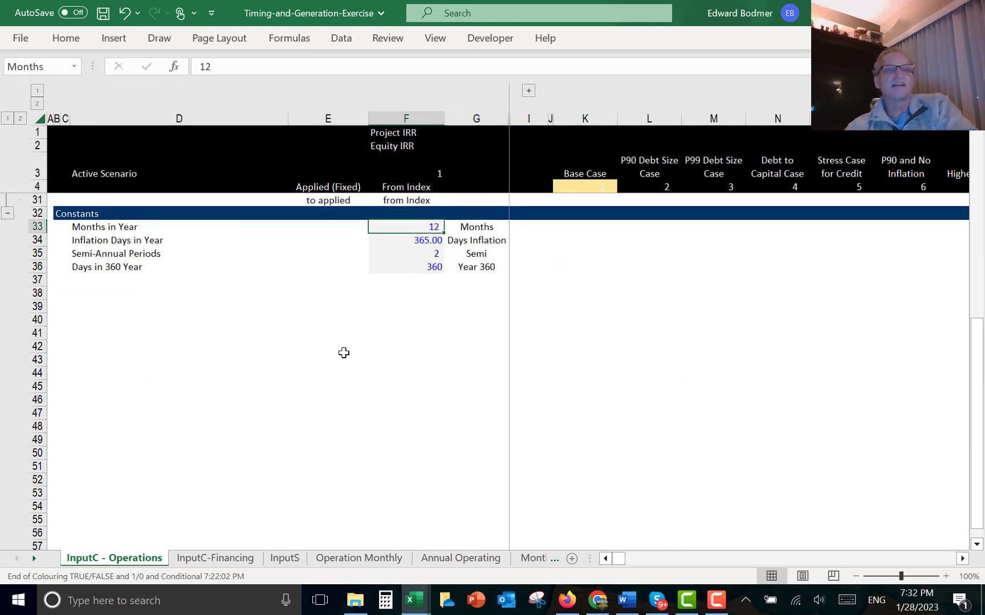
{"action": "key", "text": "Down"}
{"action": "key", "text": "Right"}
{"action": "key", "text": "Left"}
{"action": "key", "text": "Up"}
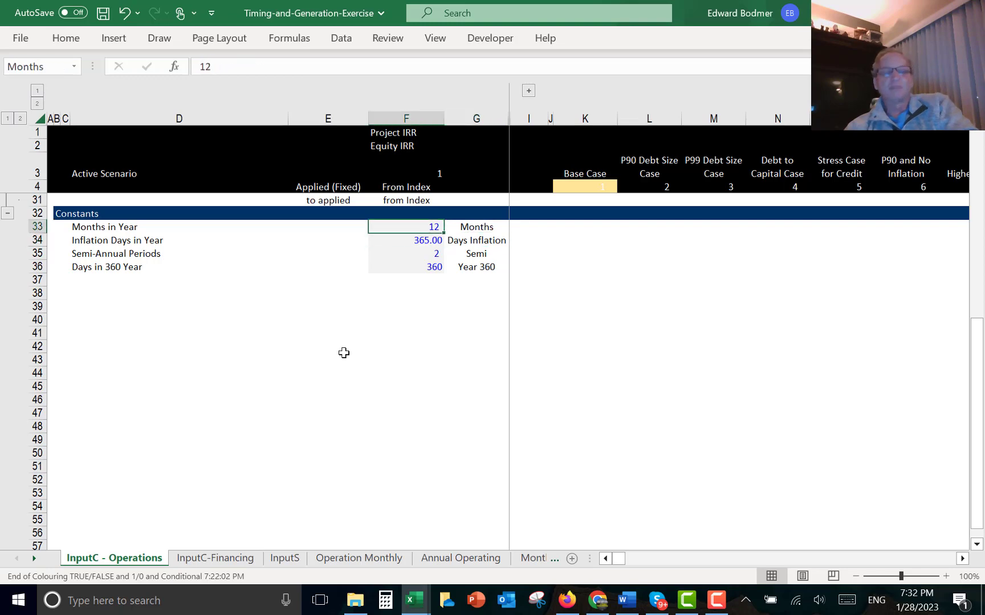
{"action": "key", "text": "shift+Right"}
{"action": "key", "text": "shift+Down"}
{"action": "key", "text": "shift+Down"}
{"action": "key", "text": "shift+Down"}
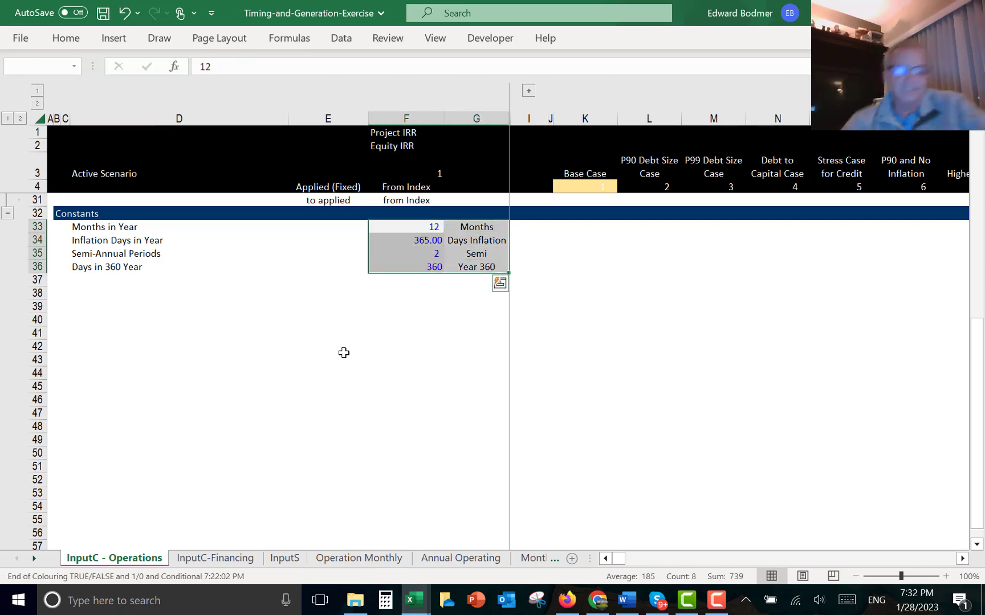
{"action": "key", "text": "ctrl+shift+F3"}
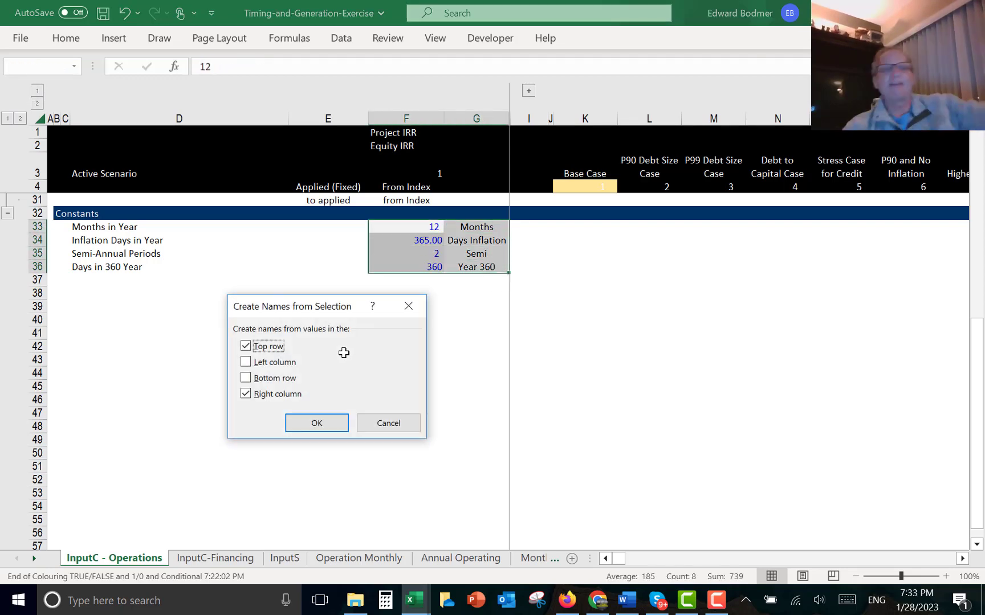
{"action": "left_click", "coordinate": [265, 351]}
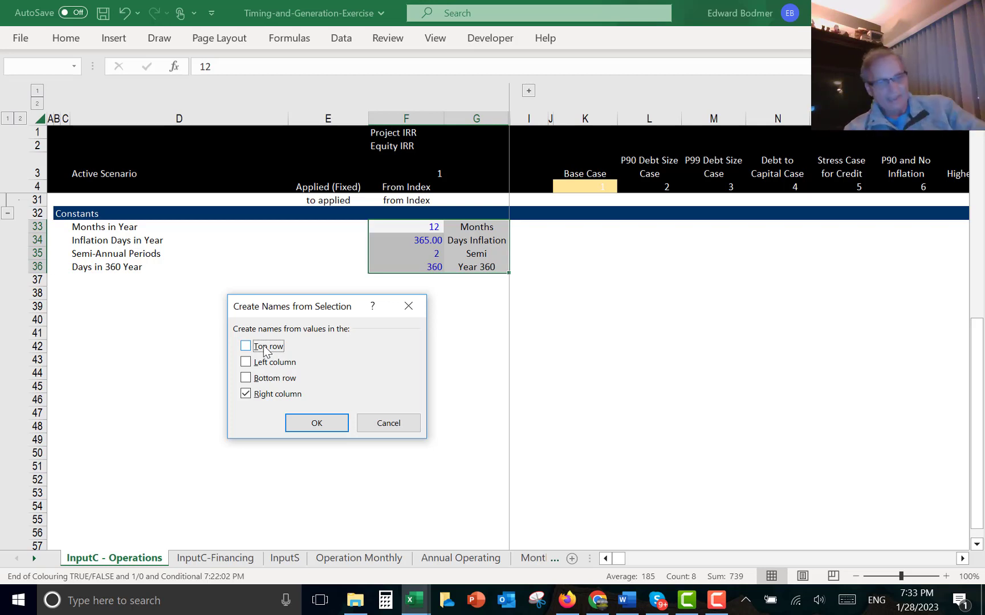
{"action": "key", "text": "Return"}
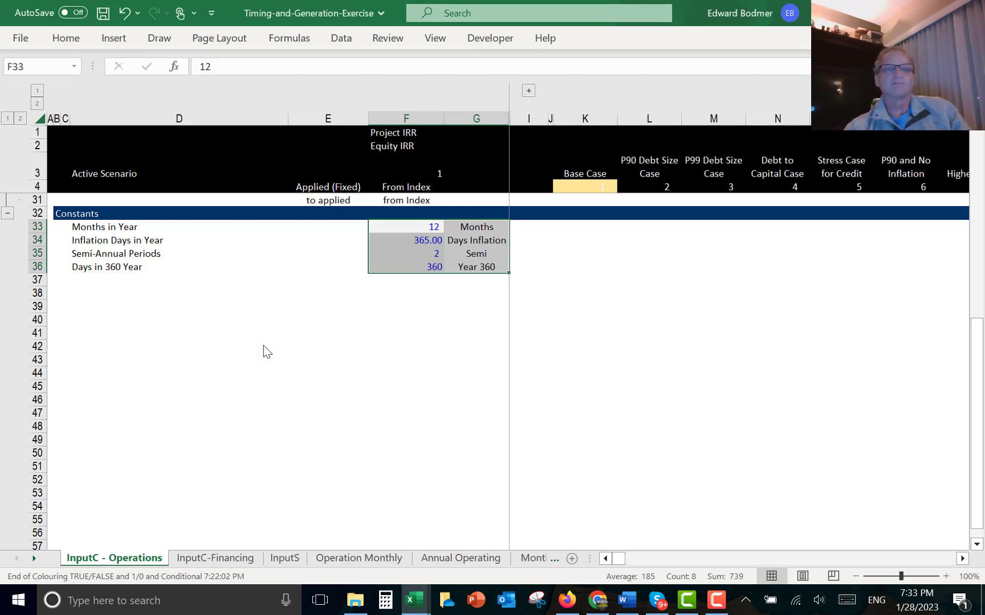
- Return to the Monthly Debt Schedule and calculate the Monthly Payment as =PMT(F17,E18,-F16)
{"action": "key", "text": "Right"}
{"action": "key", "text": "ctrl+Page_Down"}
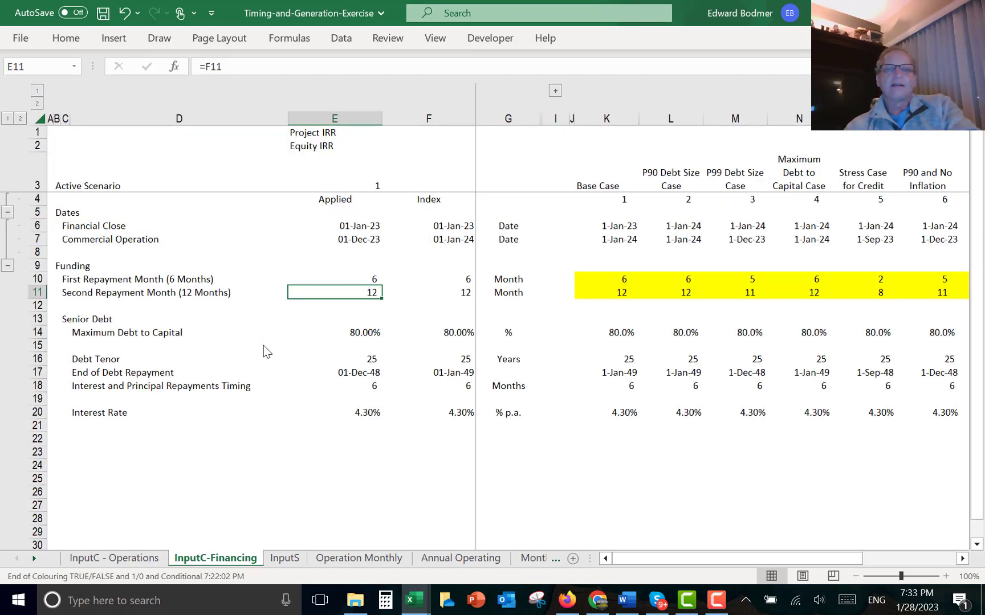
{"action": "key", "text": "ctrl+Page_Down"}
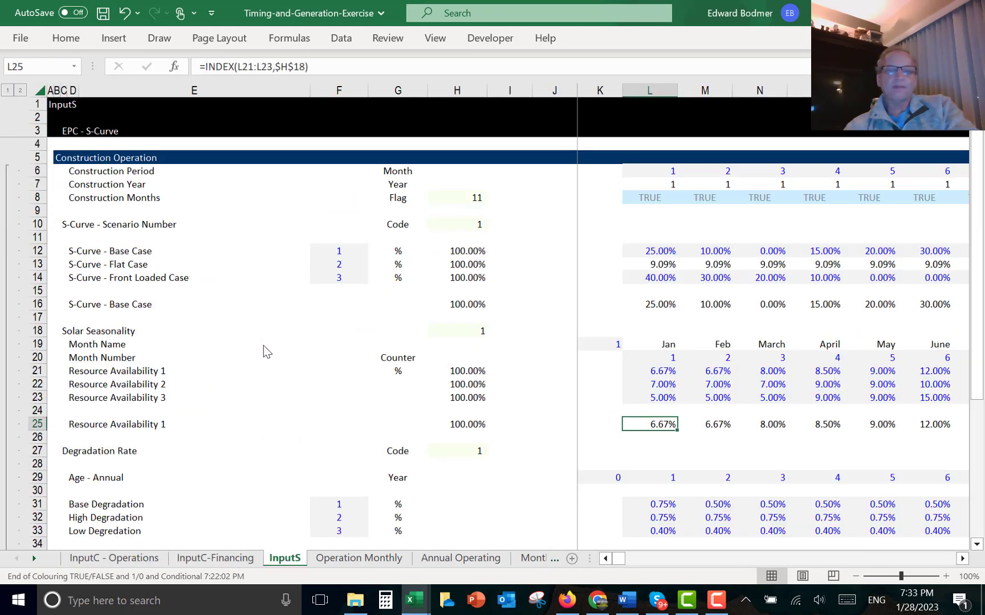
{"action": "key", "text": "ctrl+Page_Down"}
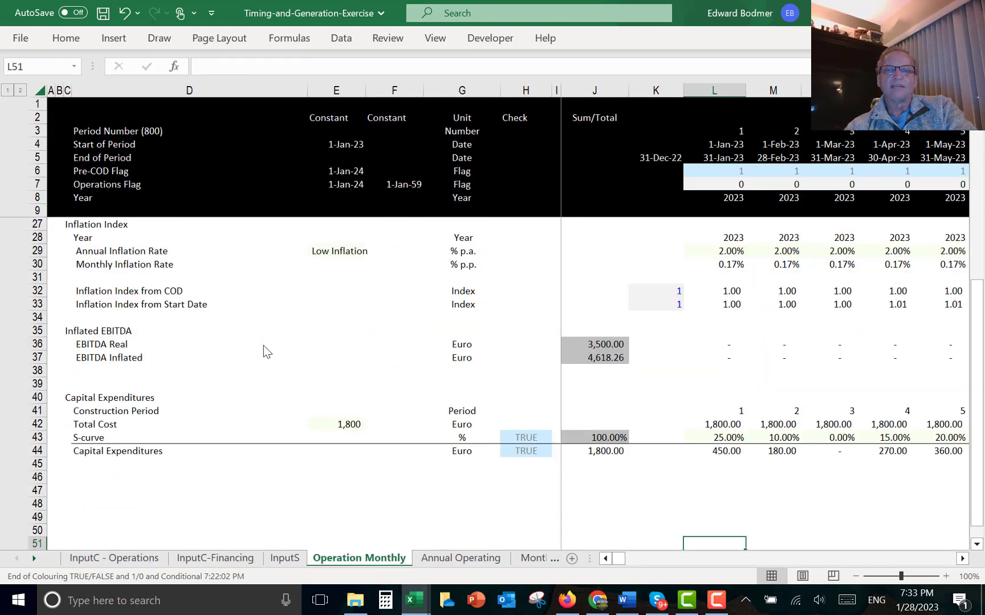
{"action": "key", "text": "ctrl+Page_Down"}
{"action": "key", "text": "ctrl+Page_Down"}
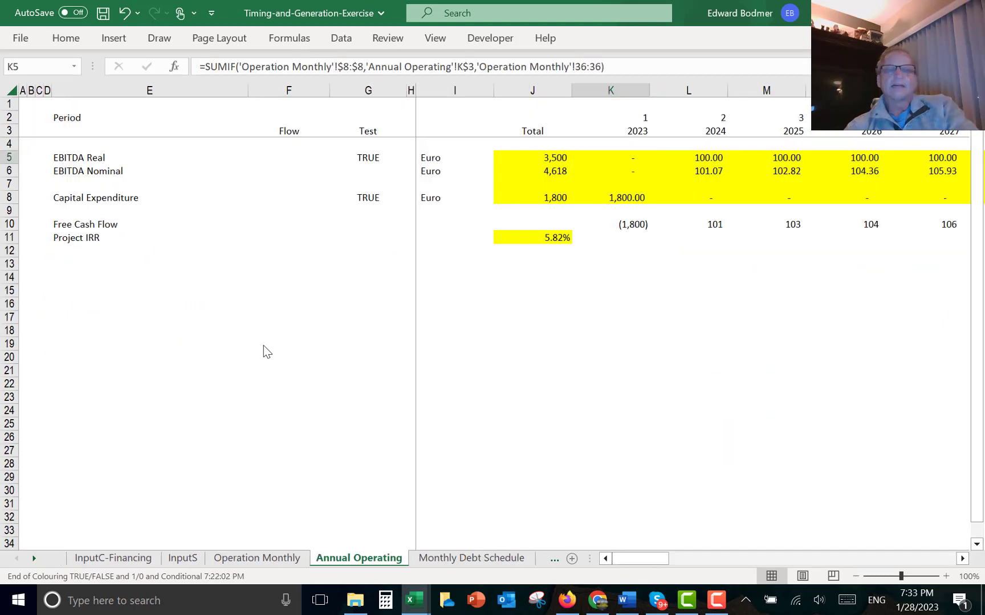
{"action": "key", "text": "Down"}
{"action": "key", "text": "Down"}
{"action": "key", "text": "Down"}
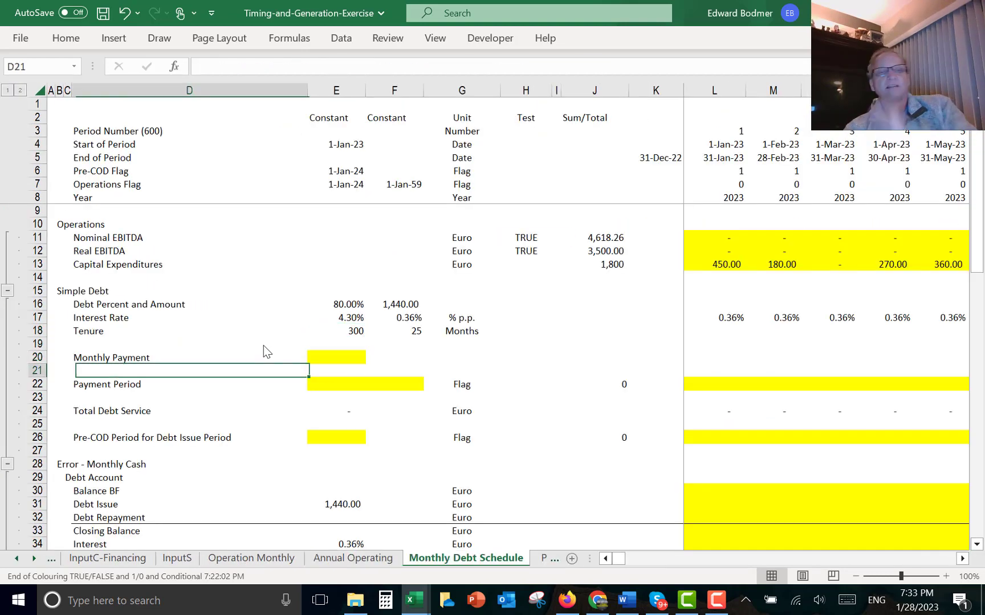
{"action": "key", "text": "Up"}
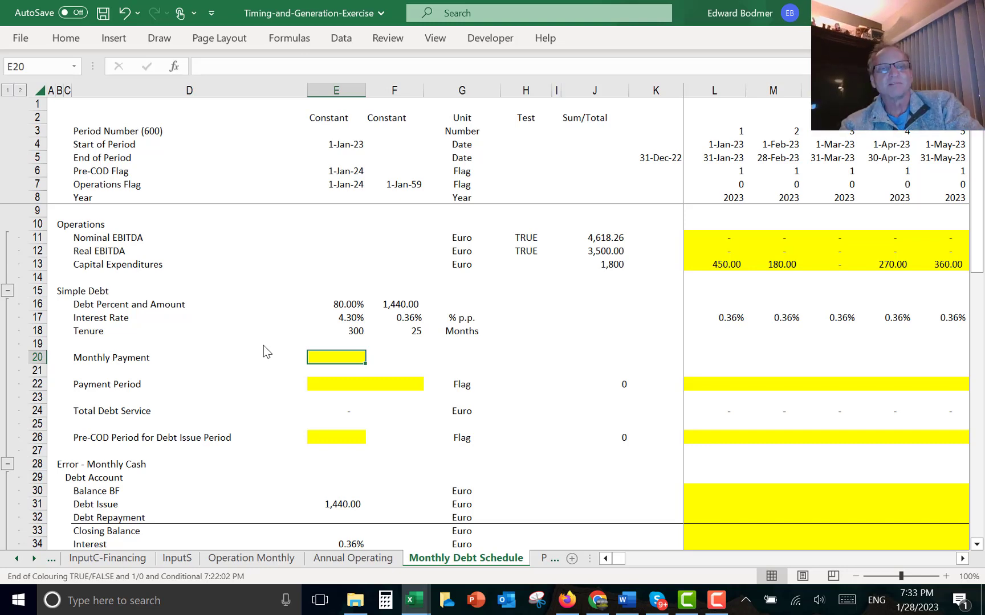
{"action": "type", "text": "=pmt("}
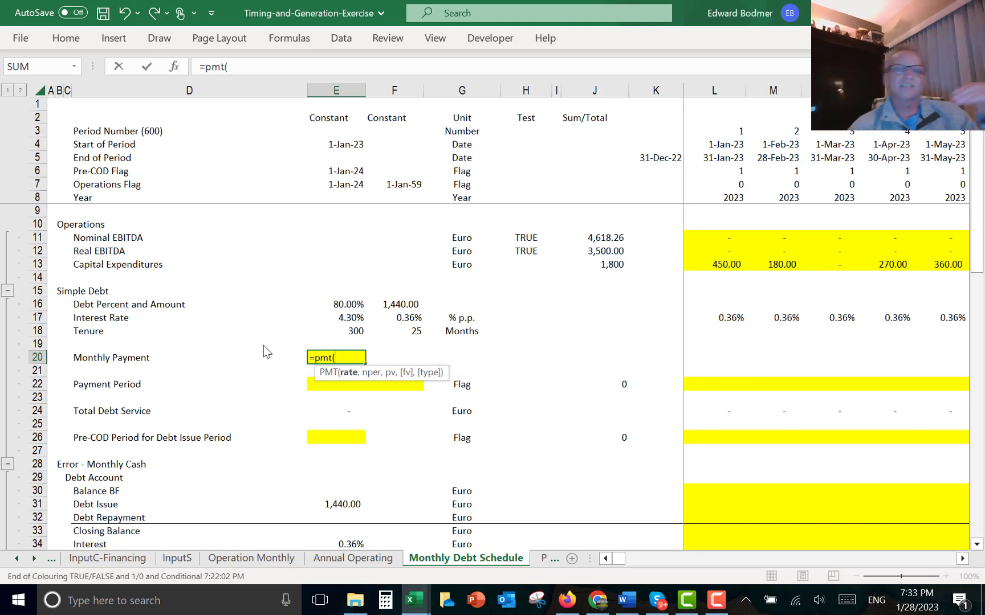
{"action": "key", "text": "Up"}
{"action": "key", "text": "Up"}
{"action": "key", "text": "Up"}
{"action": "key", "text": "Right"}
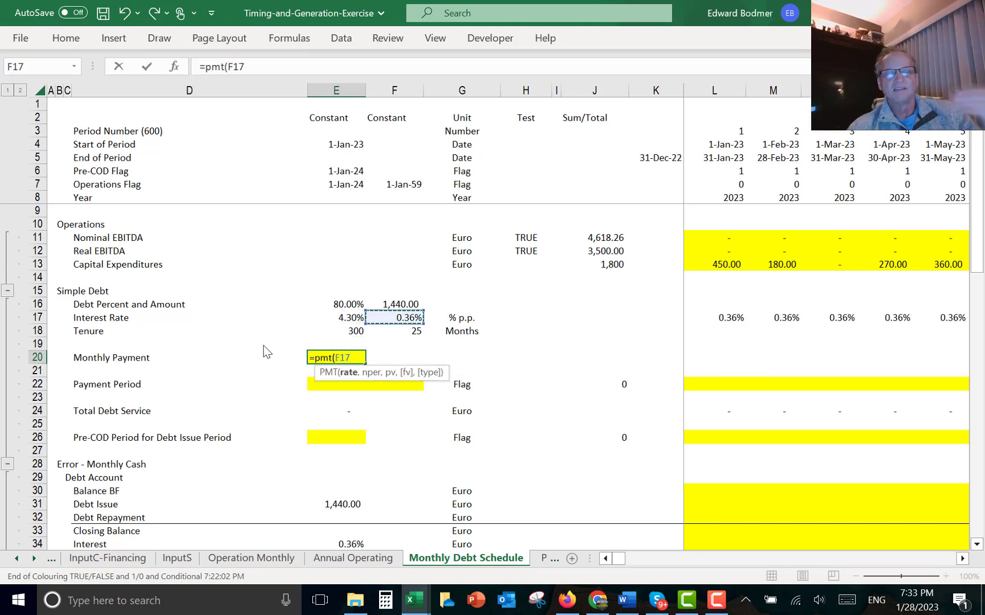
{"action": "type", "text": ","}
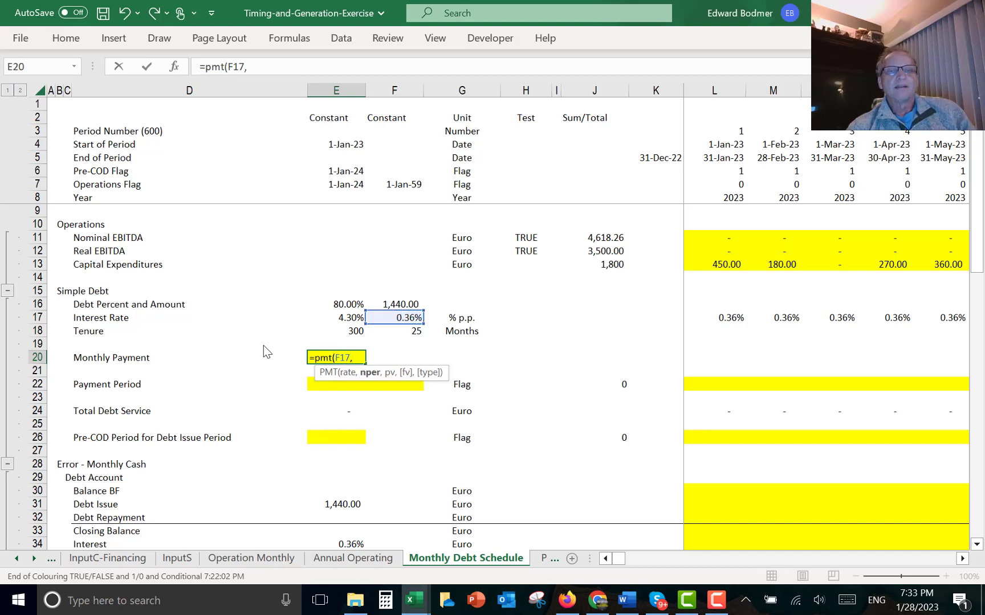
{"action": "key", "text": "Up"}
{"action": "key", "text": "Up"}
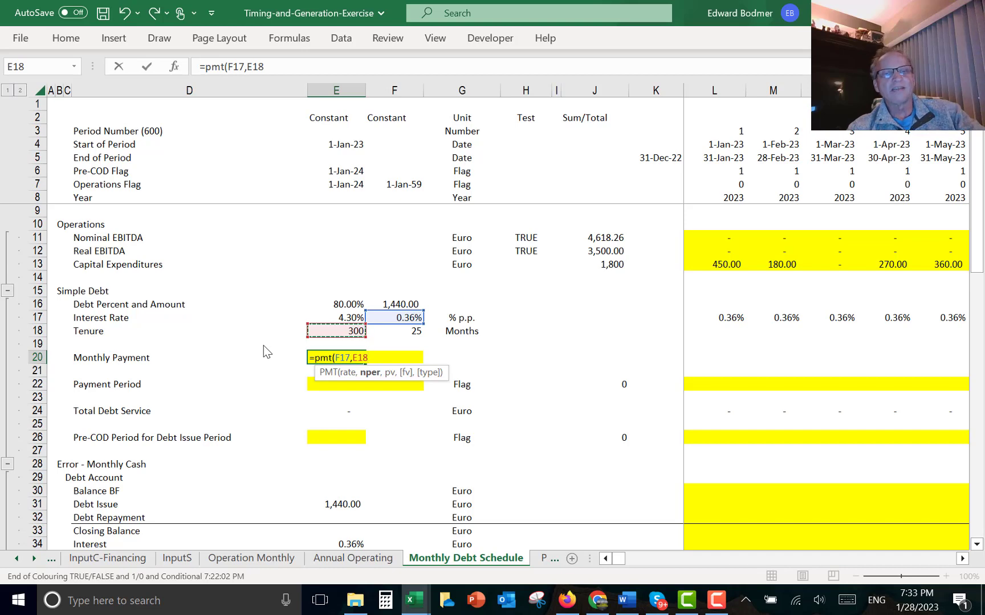
{"action": "type", "text": ","}
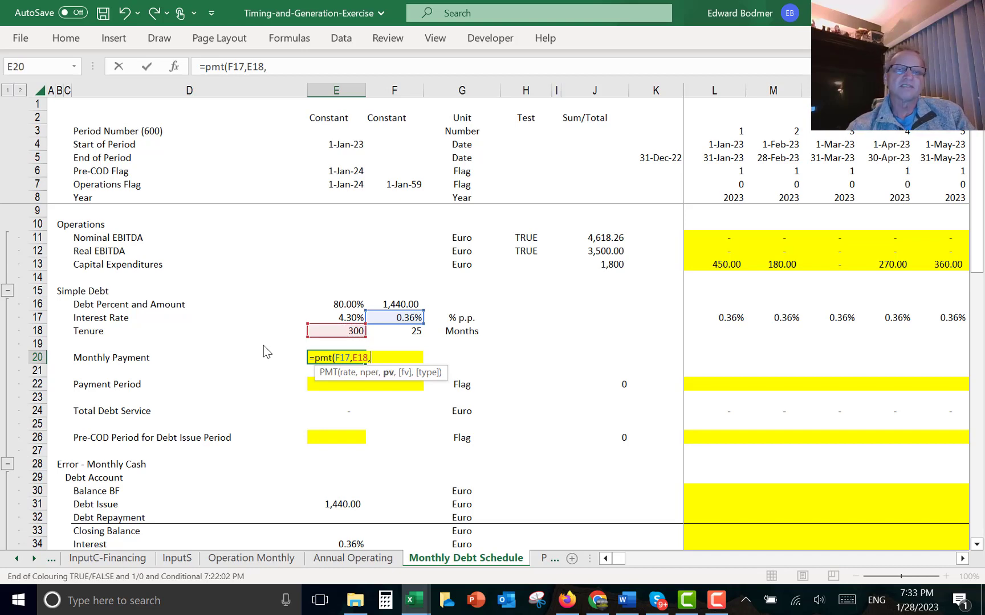
{"action": "key", "text": "Up"}
{"action": "key", "text": "Up"}
{"action": "key", "text": "Up"}
{"action": "key", "text": "Up"}
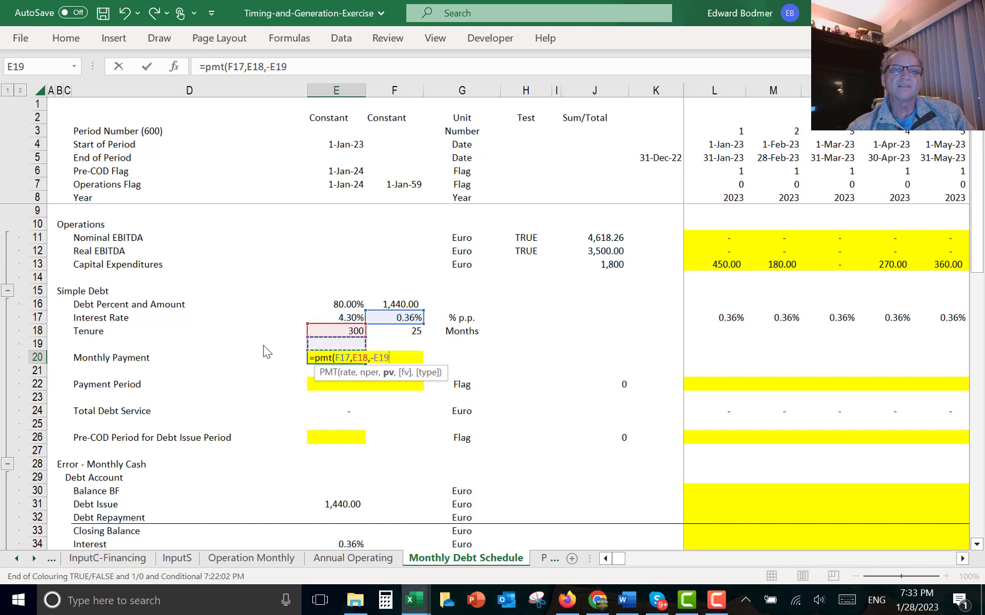
{"action": "key", "text": "Right"}
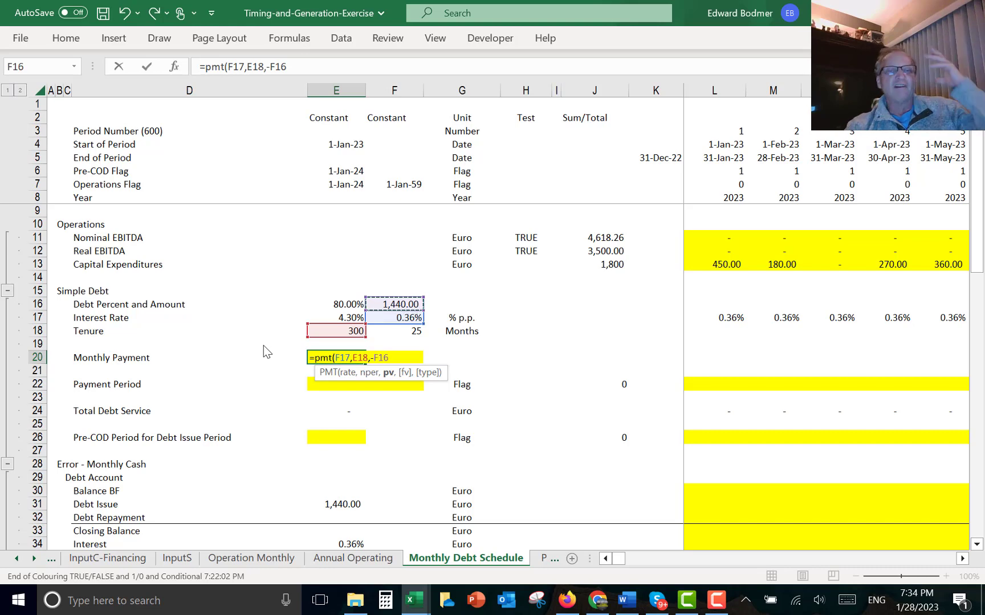
{"action": "key", "text": "Return"}
{"action": "key", "text": "Up"}
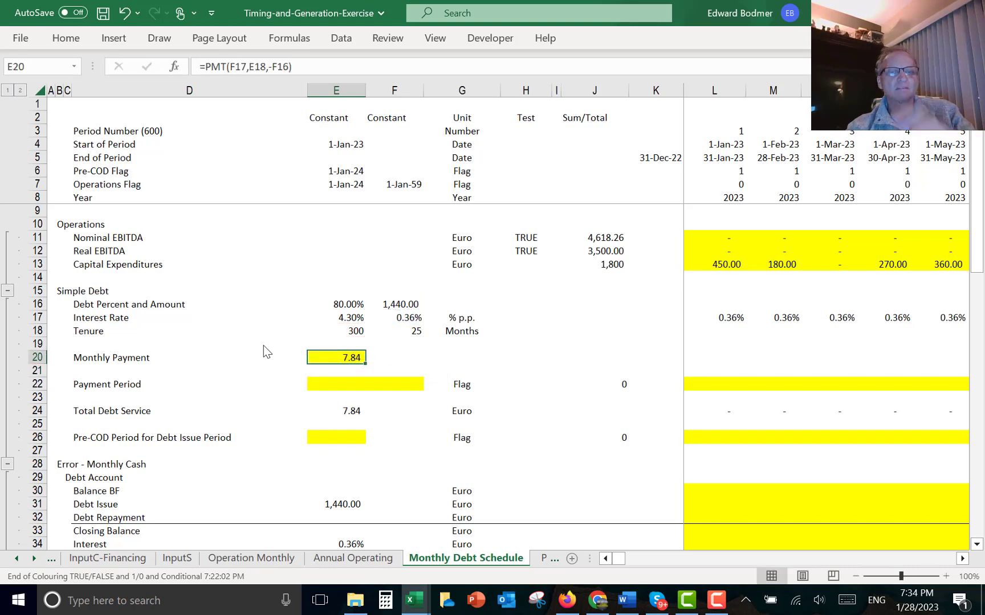
- Link the Payment Period start cell to the Commercial Operation date on the financing inputs sheet, ='InputC-Financing'!E7
{"action": "key", "text": "Down"}
{"action": "key", "text": "Down"}
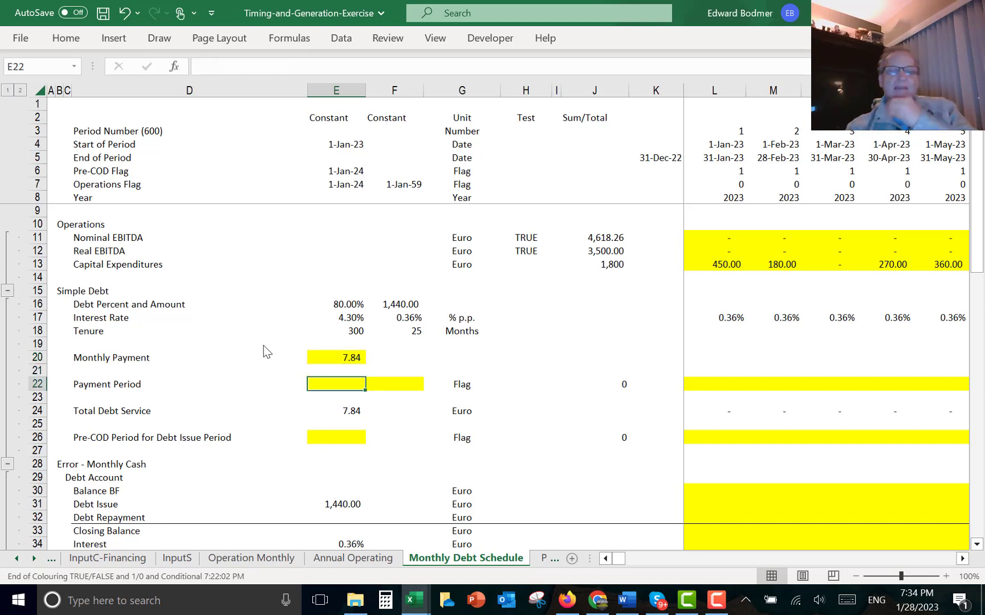
{"action": "type", "text": "="}
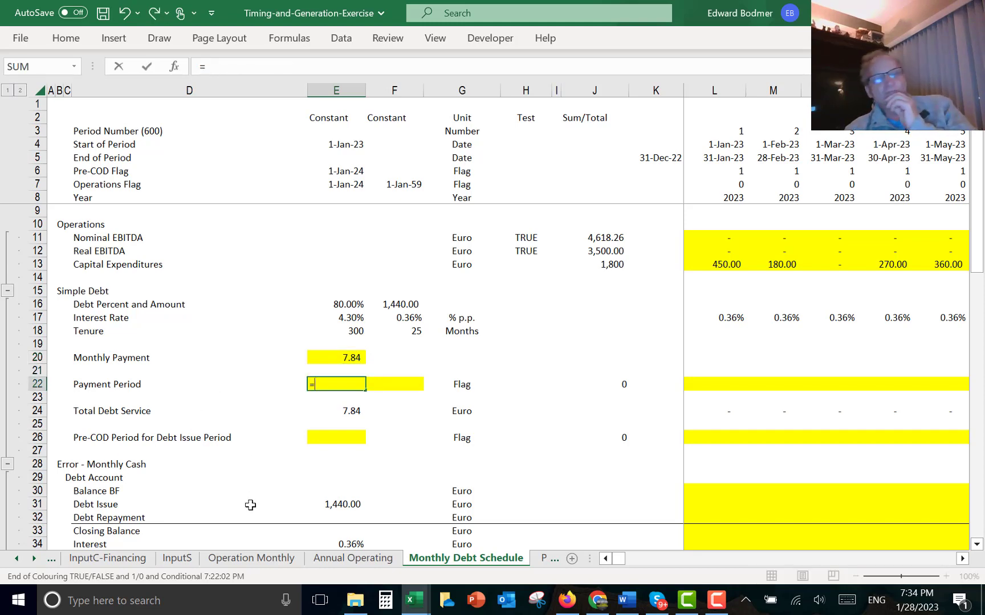
{"action": "left_click", "coordinate": [135, 561]}
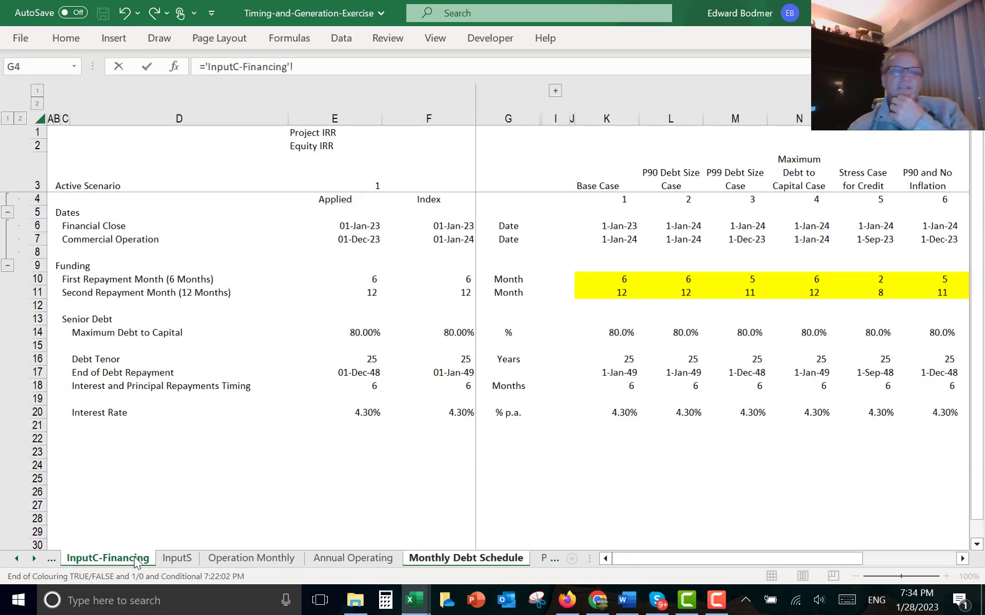
{"action": "left_click", "coordinate": [366, 371]}
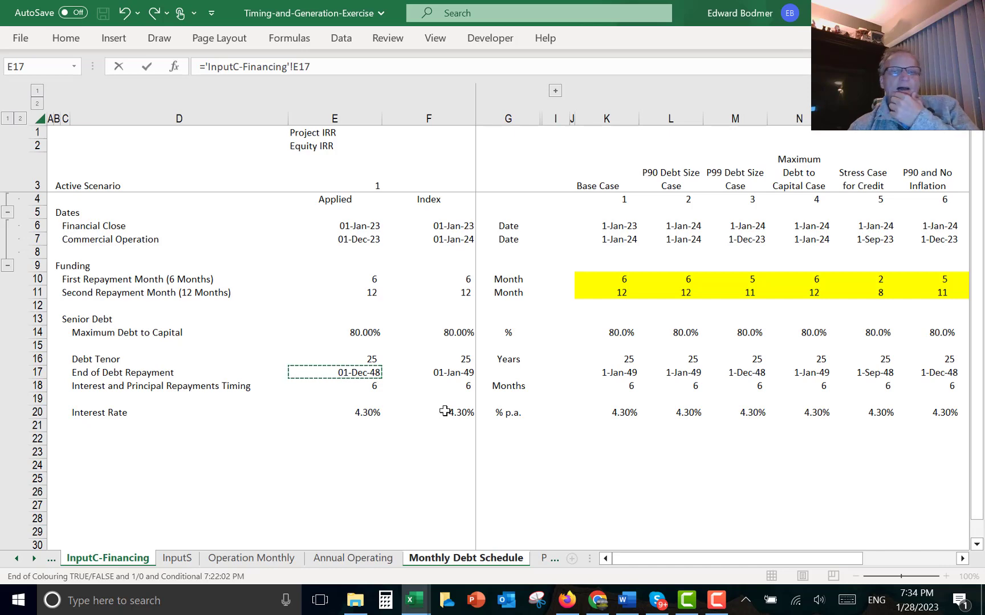
{"action": "left_click", "coordinate": [364, 239]}
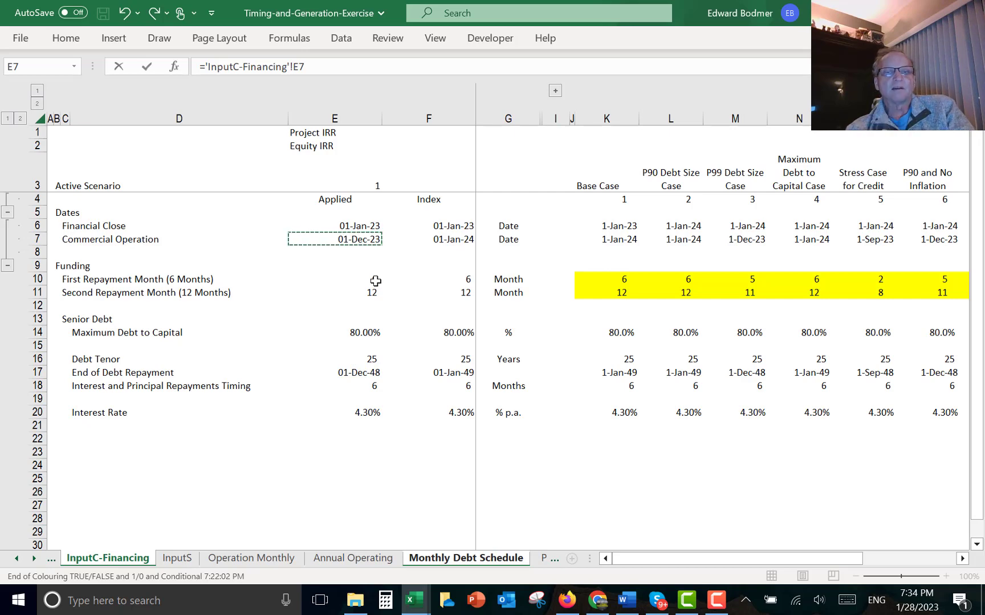
{"action": "key", "text": "Return"}
{"action": "key", "text": "Up"}
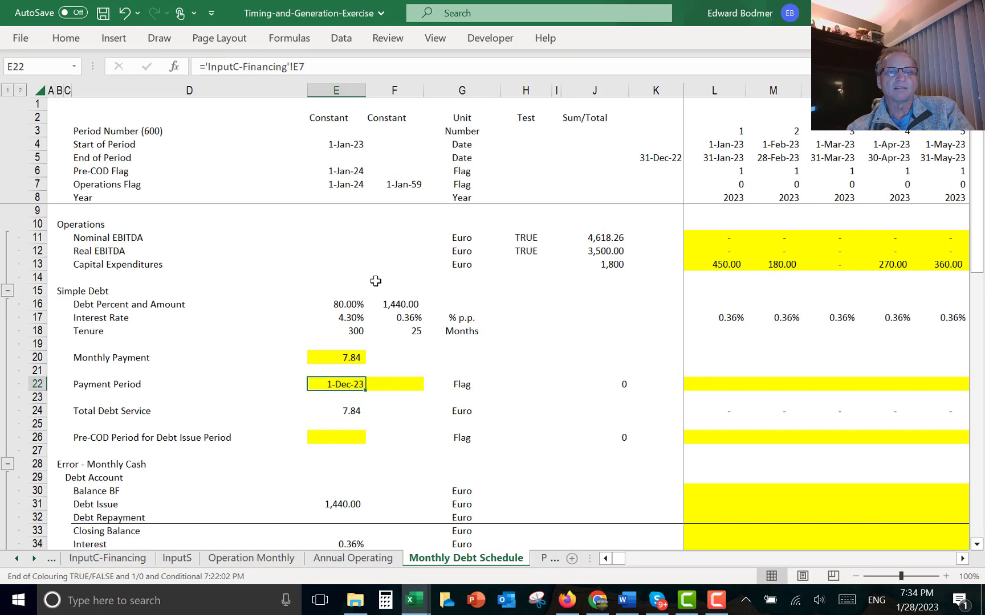
- Link the Payment Period end cell to the End of Debt Repayment date, ='InputC-Financing'!E17
{"action": "key", "text": "Right"}
{"action": "type", "text": "="}
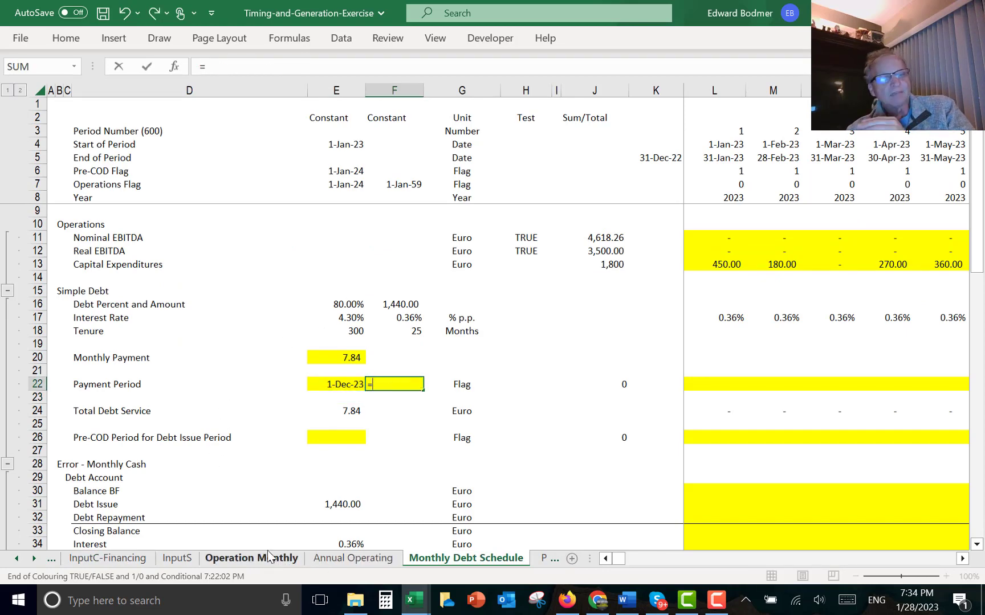
{"action": "left_click", "coordinate": [106, 560]}
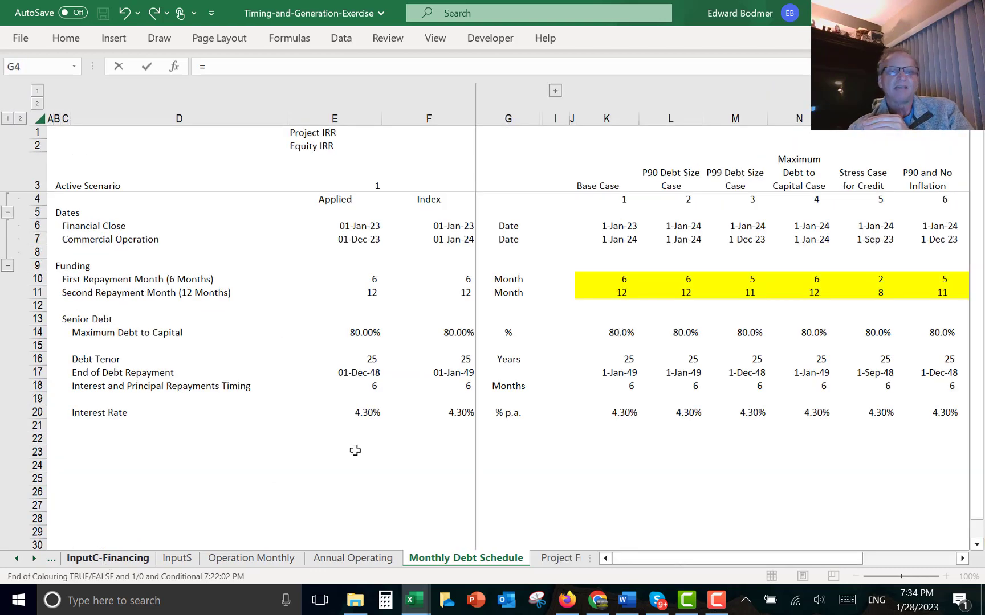
{"action": "left_click", "coordinate": [355, 375]}
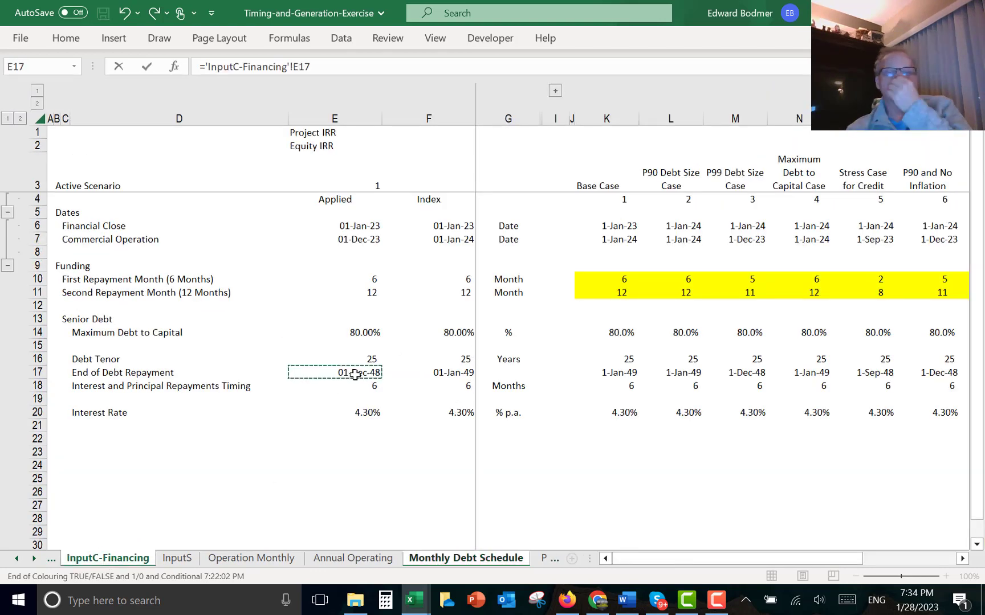
{"action": "key", "text": "Return"}
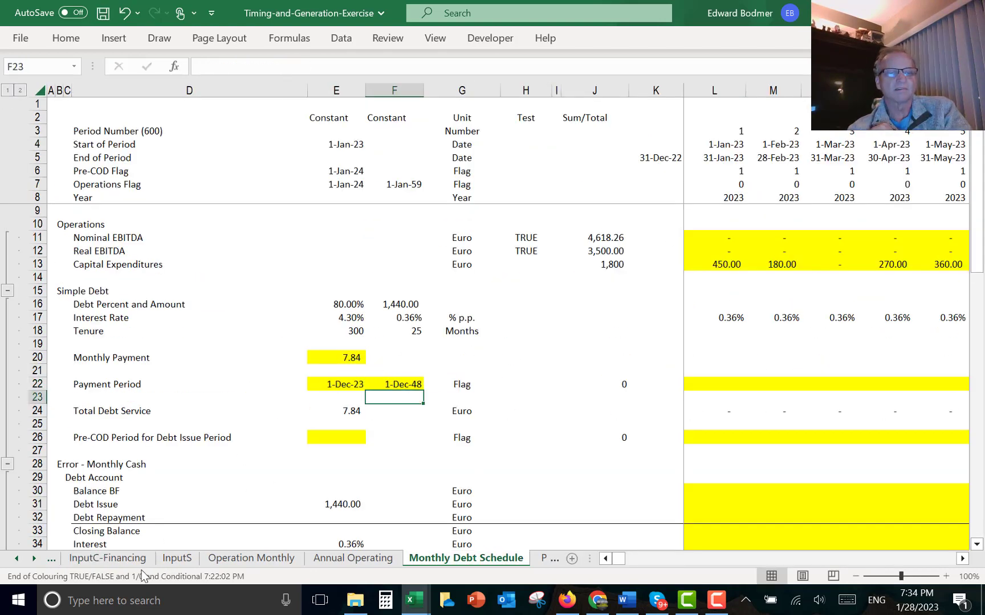
- On the financing inputs sheet, set the applied Commercial Operation date equal to its Index value, =F7
{"action": "left_click", "coordinate": [121, 564]}
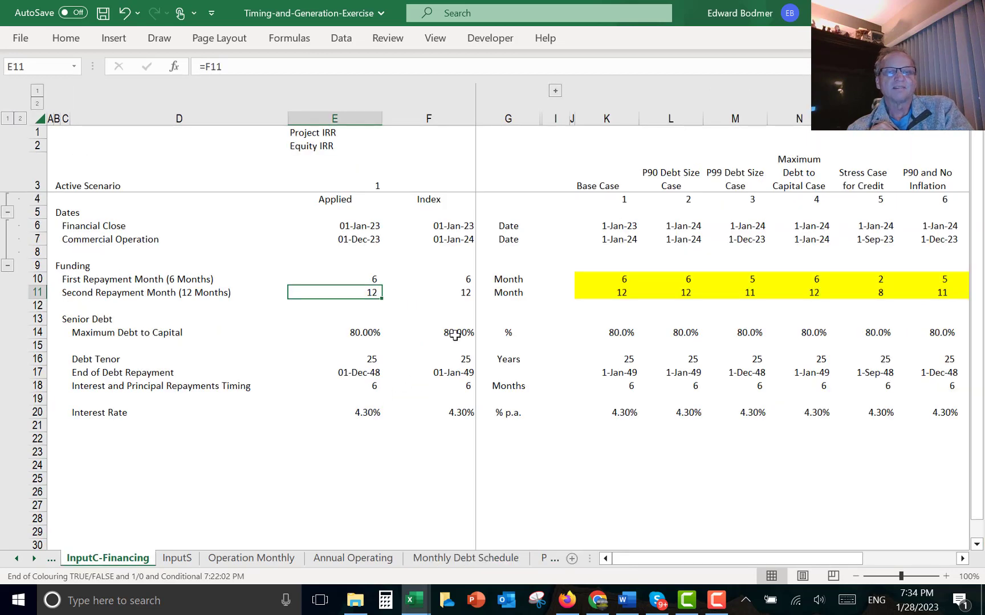
{"action": "key", "text": "Up"}
{"action": "key", "text": "Up"}
{"action": "key", "text": "Up"}
{"action": "key", "text": "Up"}
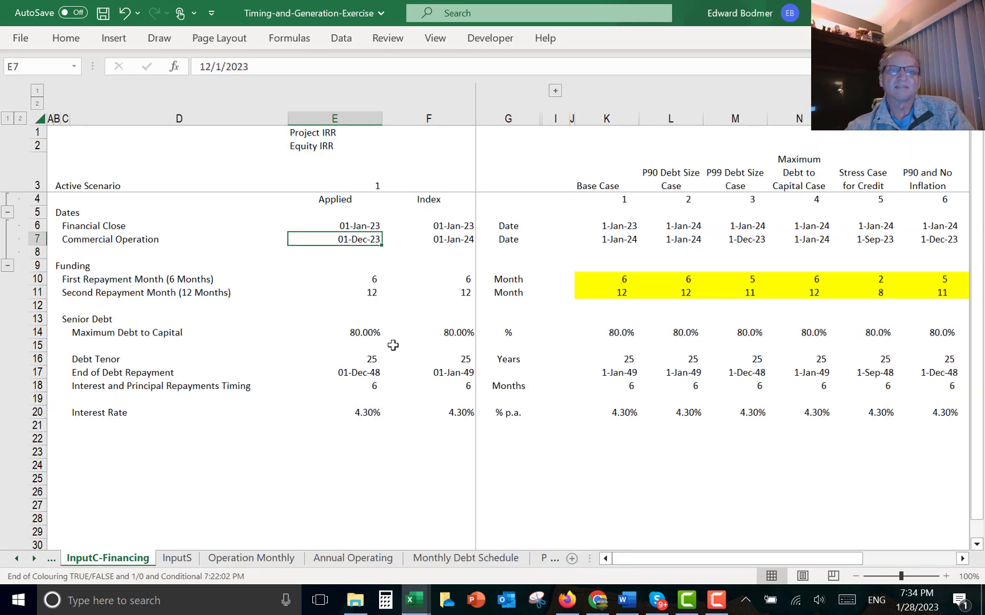
{"action": "type", "text": "="}
{"action": "key", "text": "Right"}
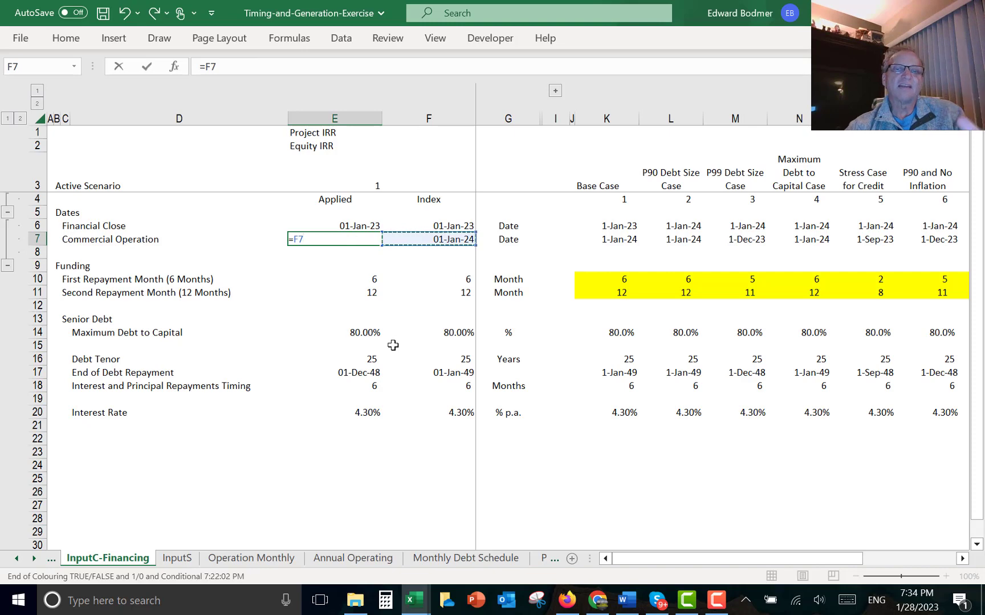
{"action": "key", "text": "Return"}
{"action": "key", "text": "Up"}
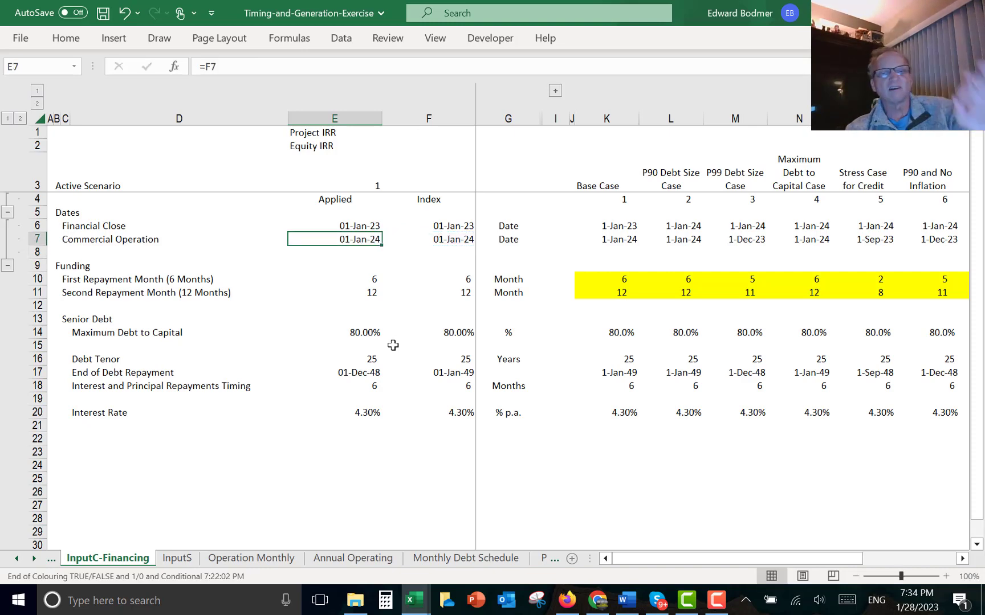
- Set the applied End of Debt Repayment date equal to its Index value, =F17
{"action": "key", "text": "Down"}
{"action": "key", "text": "Down"}
{"action": "key", "text": "Down"}
{"action": "key", "text": "Down"}
{"action": "key", "text": "Down"}
{"action": "key", "text": "Down"}
{"action": "key", "text": "Down"}
{"action": "key", "text": "Down"}
{"action": "key", "text": "Down"}
{"action": "key", "text": "Down"}
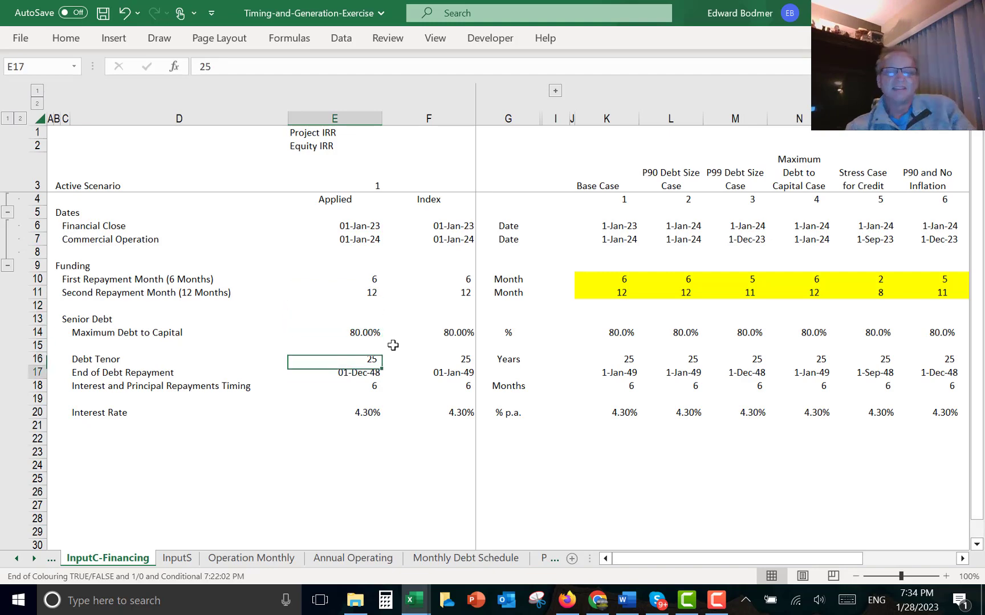
{"action": "type", "text": "="}
{"action": "key", "text": "Right"}
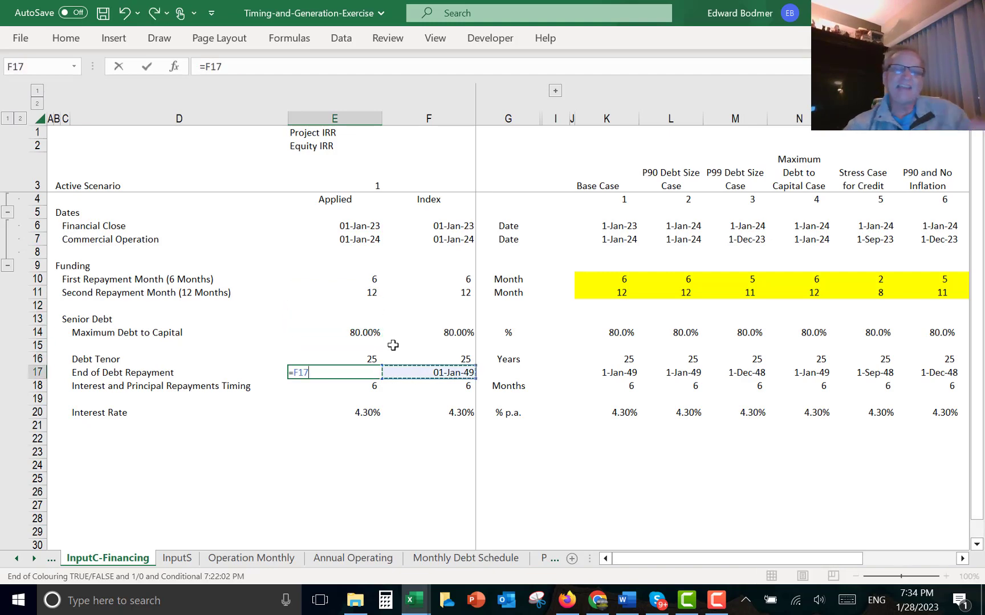
{"action": "key", "text": "Return"}
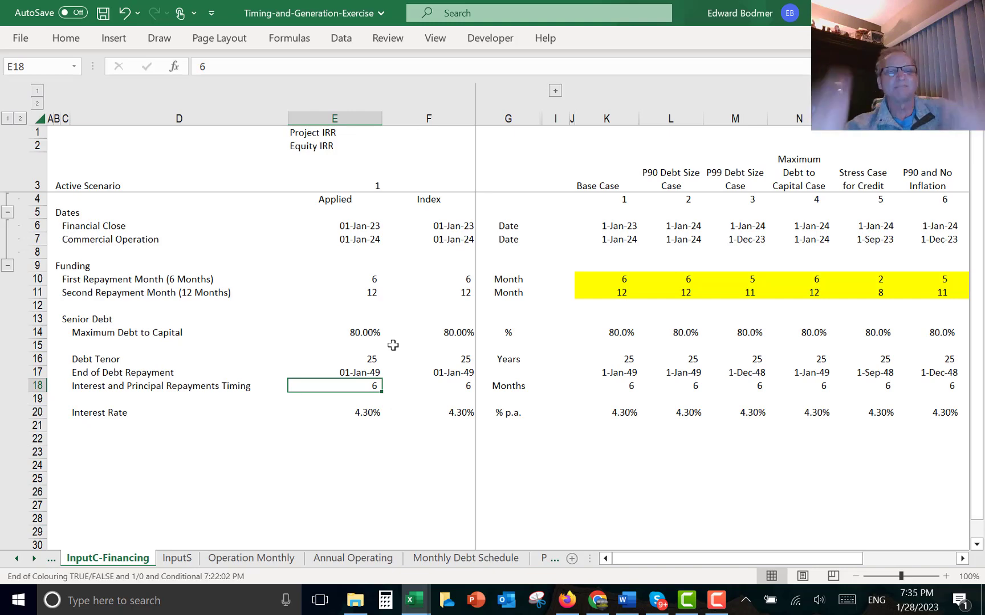
{"action": "key", "text": "ctrl+Page_Down"}
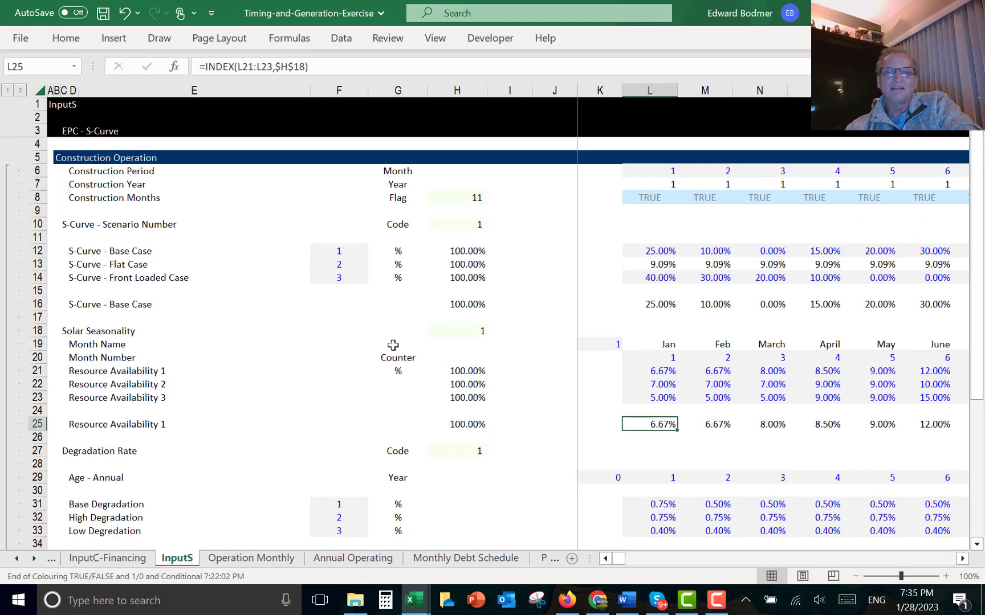
{"action": "key", "text": "Left"}
{"action": "key", "text": "Left"}
{"action": "key", "text": "Left"}
{"action": "key", "text": "Left"}
{"action": "key", "text": "Left"}
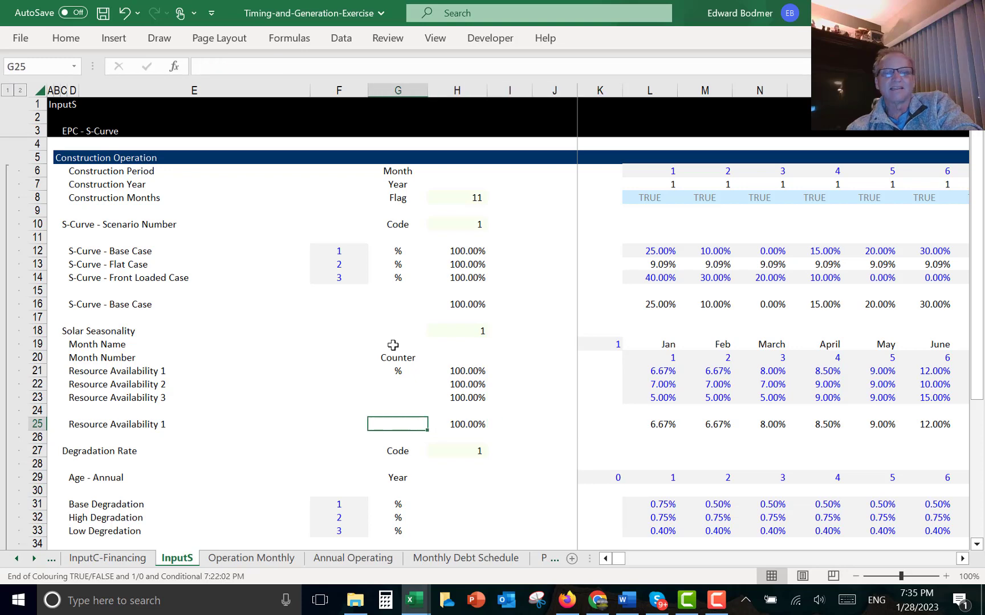
{"action": "key", "text": "ctrl+Page_Down"}
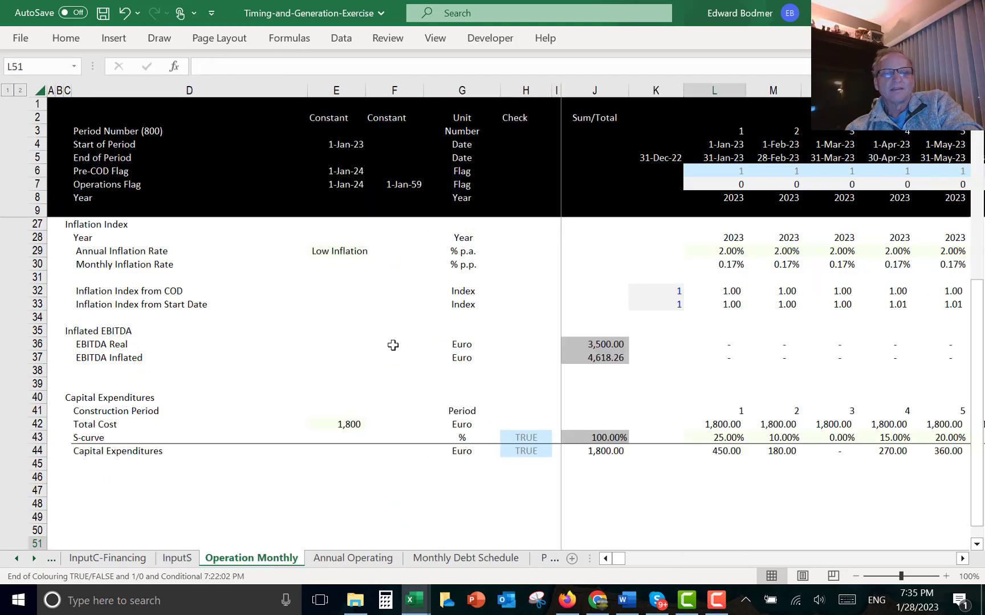
{"action": "key", "text": "ctrl+Page_Down"}
{"action": "key", "text": "ctrl+Page_Down"}
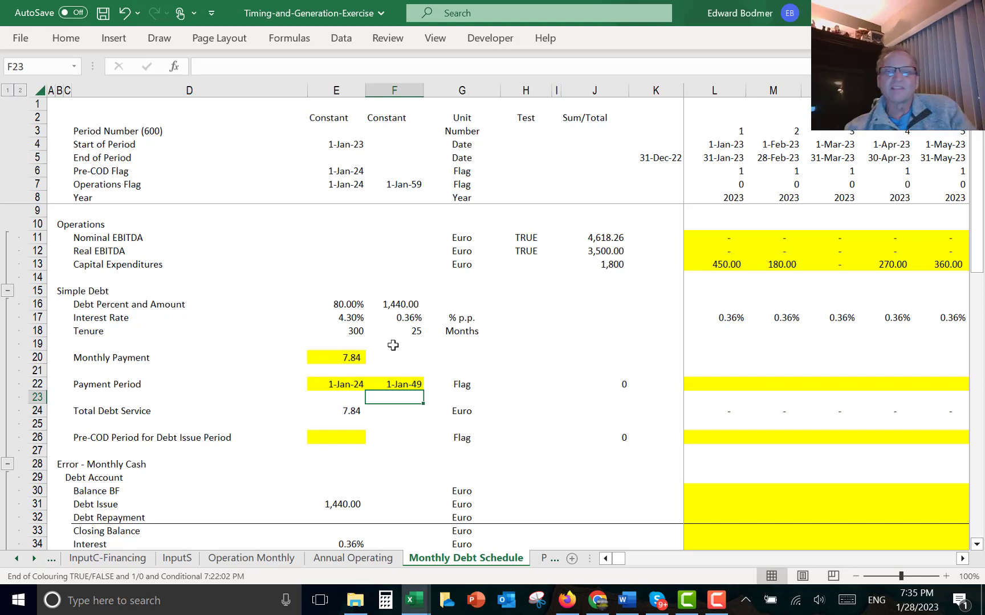
- In the first month of the Payment Period row, enter the flag =AND(L4>=$E$22,L4<$F$22)
{"action": "key", "text": "Up"}
{"action": "key", "text": "Right"}
{"action": "key", "text": "Right"}
{"action": "key", "text": "Right"}
{"action": "key", "text": "Right"}
{"action": "key", "text": "Right"}
{"action": "key", "text": "Right"}
{"action": "key", "text": "Right"}
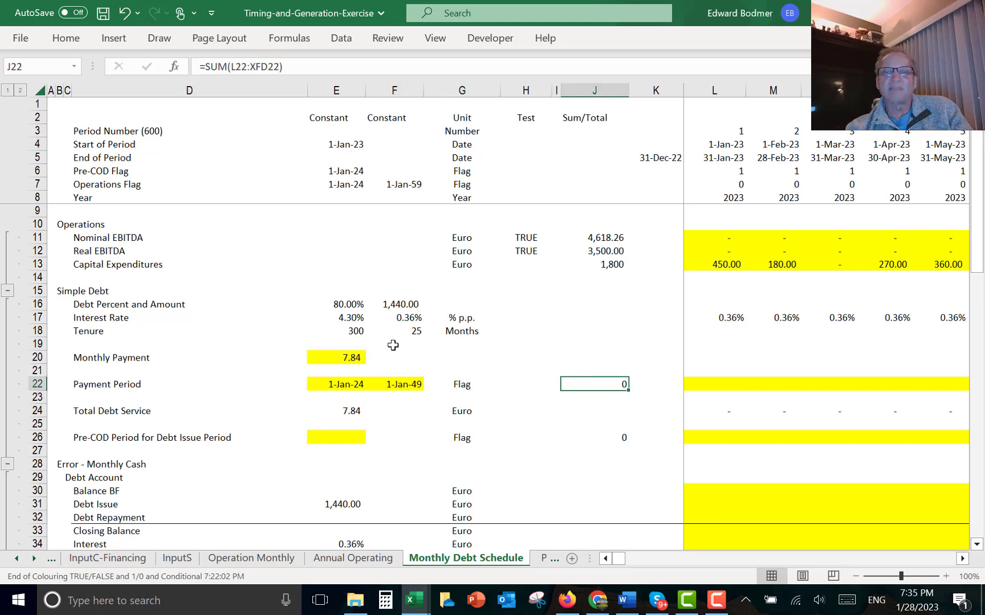
{"action": "key", "text": "Left"}
{"action": "type", "text": "=and("}
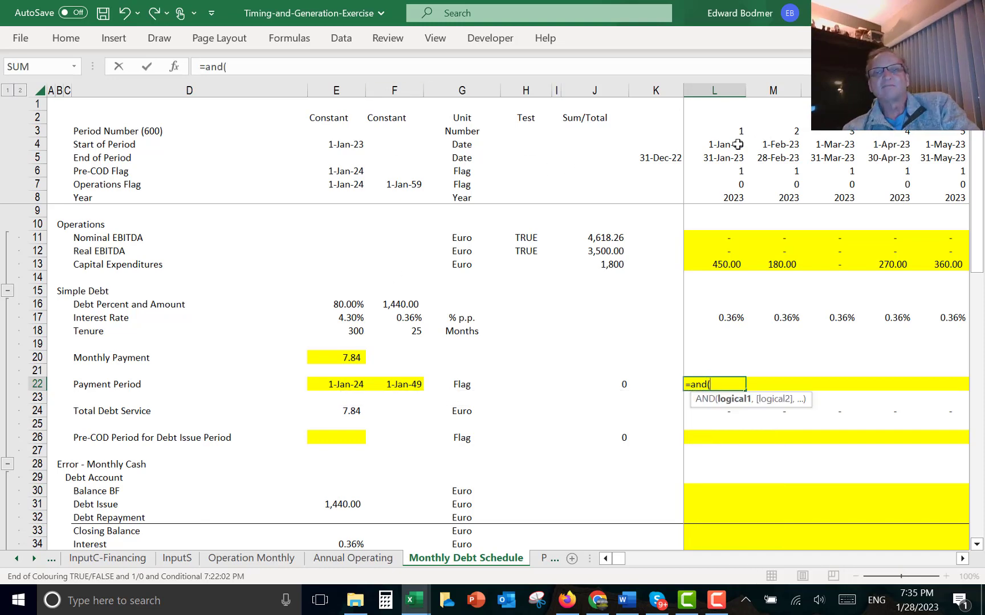
{"action": "left_click", "coordinate": [716, 147]}
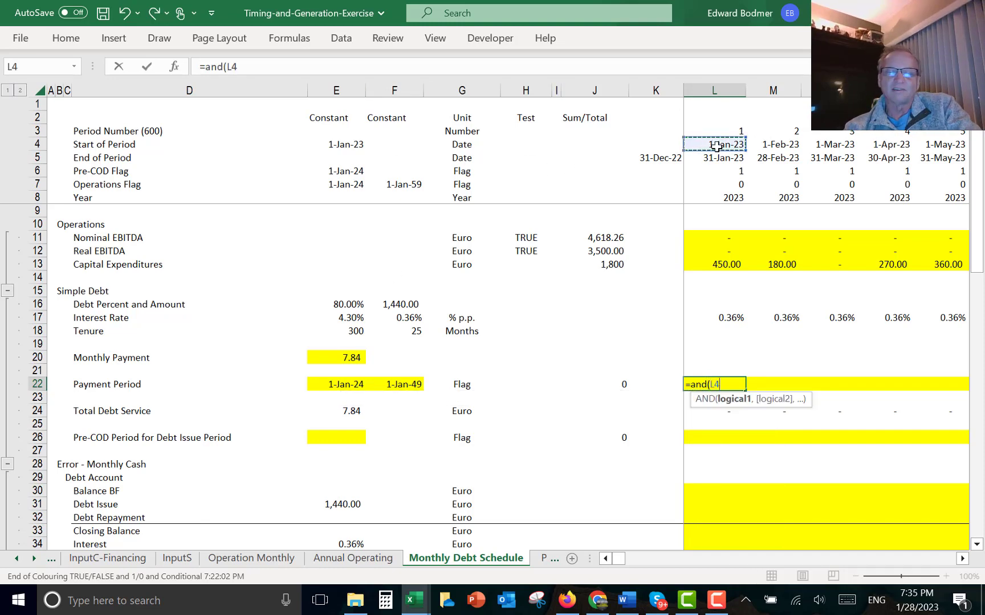
{"action": "type", "text": ">"}
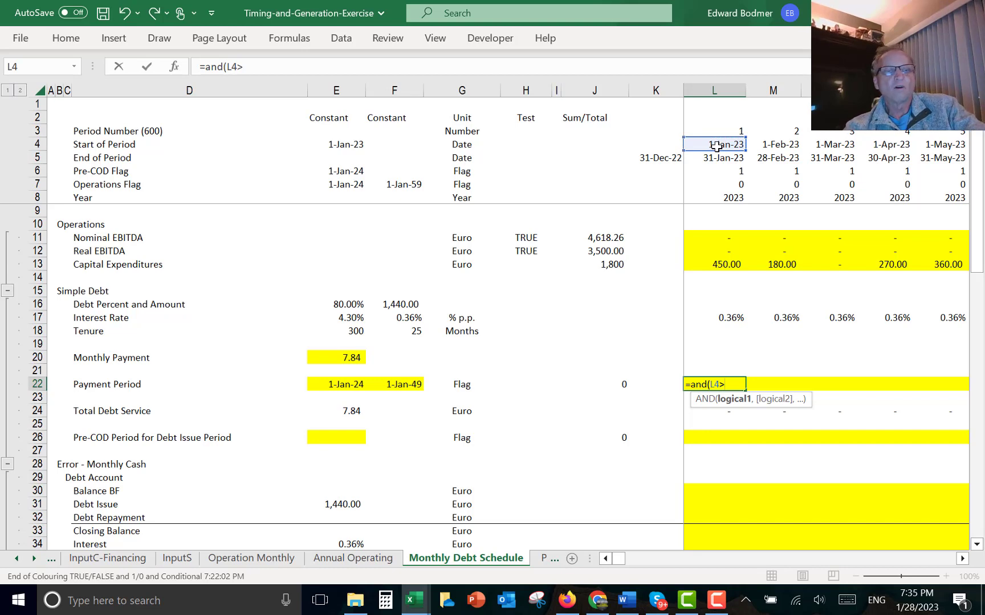
{"action": "type", "text": "="}
{"action": "key", "text": "Left"}
{"action": "key", "text": "Left"}
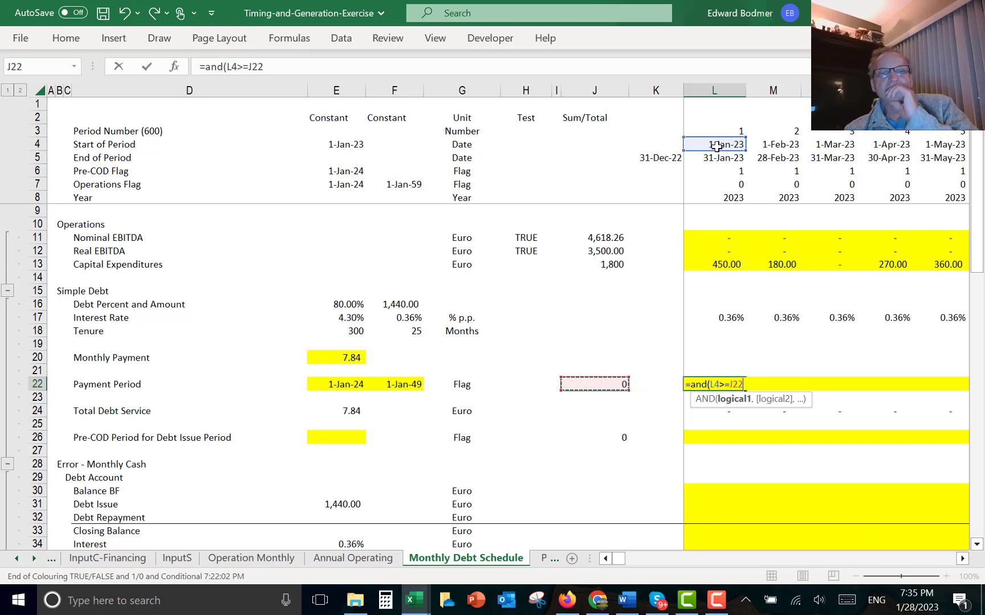
{"action": "key", "text": "Left"}
{"action": "key", "text": "Left"}
{"action": "key", "text": "Left"}
{"action": "key", "text": "Left"}
{"action": "key", "text": "Left"}
{"action": "key", "text": "Left"}
{"action": "key", "text": "Right"}
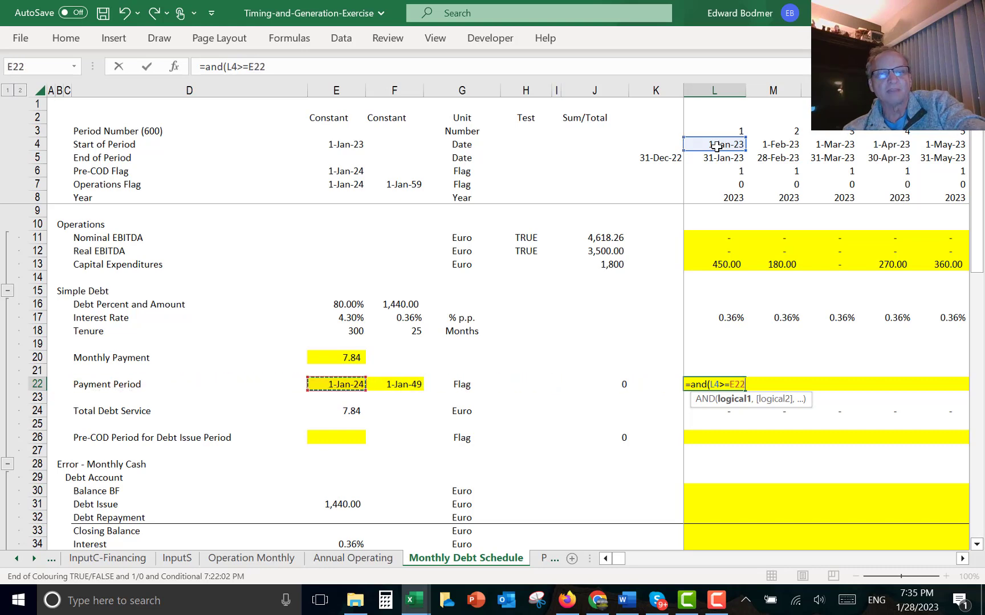
{"action": "key", "text": "F4"}
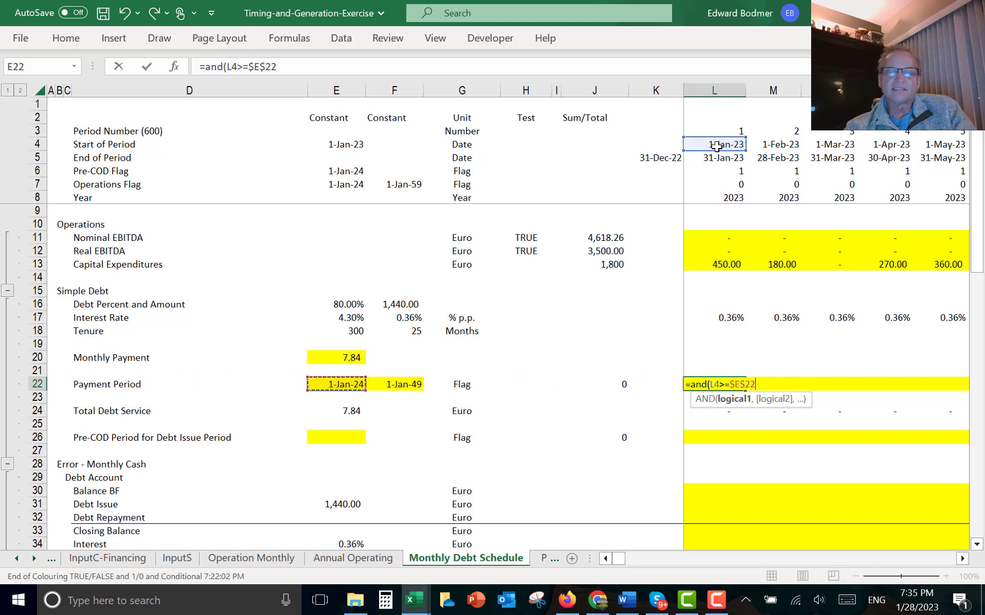
{"action": "type", "text": ","}
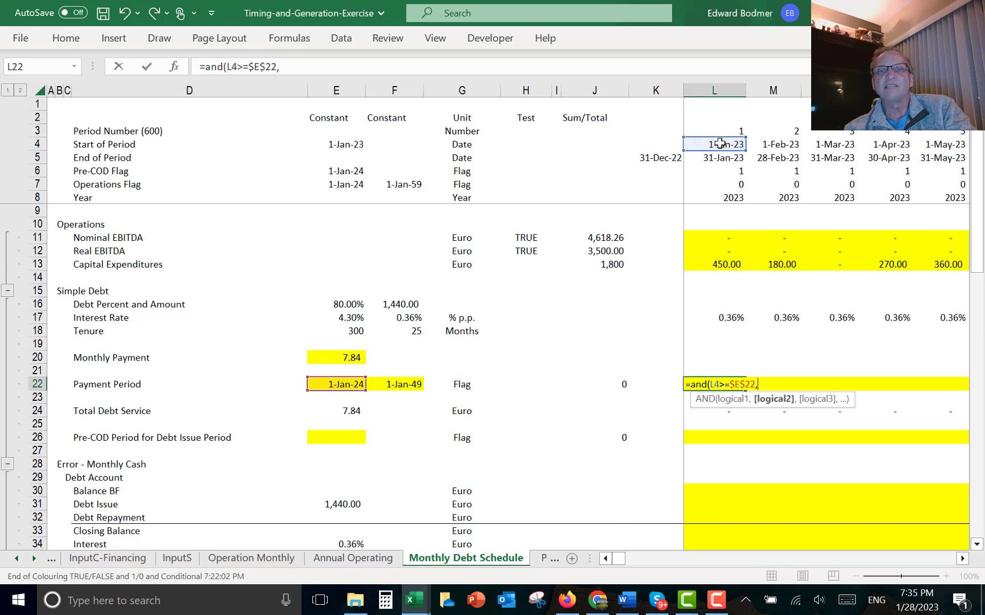
{"action": "left_click", "coordinate": [719, 144]}
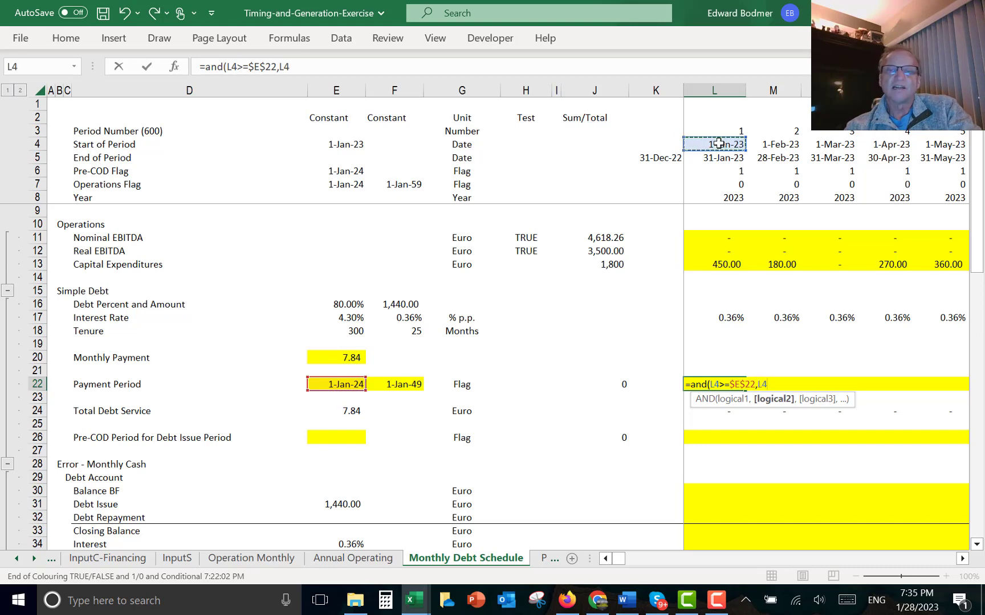
{"action": "type", "text": "<"}
{"action": "key", "text": "Left"}
{"action": "key", "text": "Left"}
{"action": "key", "text": "Left"}
{"action": "key", "text": "Left"}
{"action": "key", "text": "Left"}
{"action": "key", "text": "Left"}
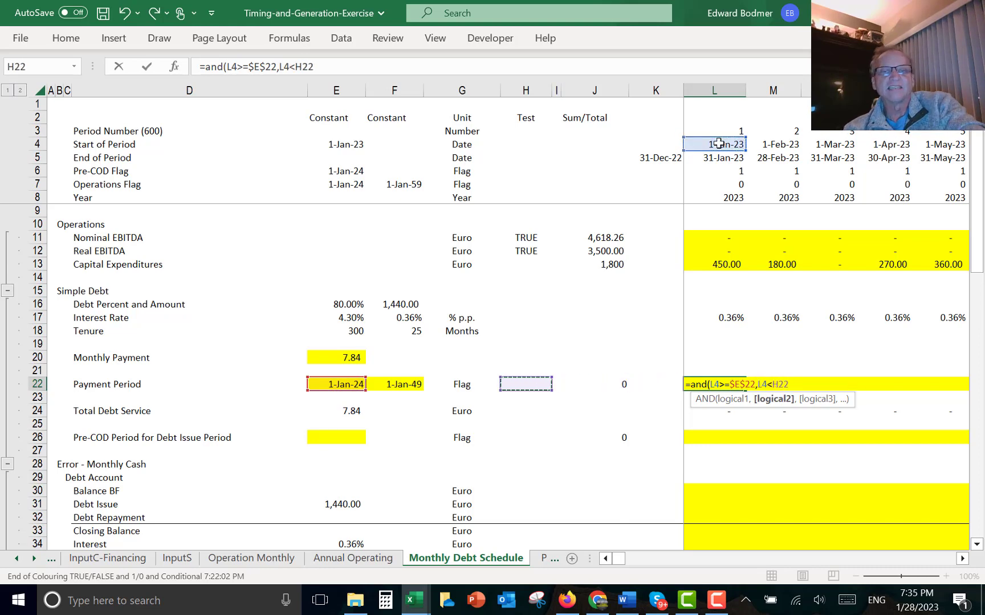
{"action": "key", "text": "F4"}
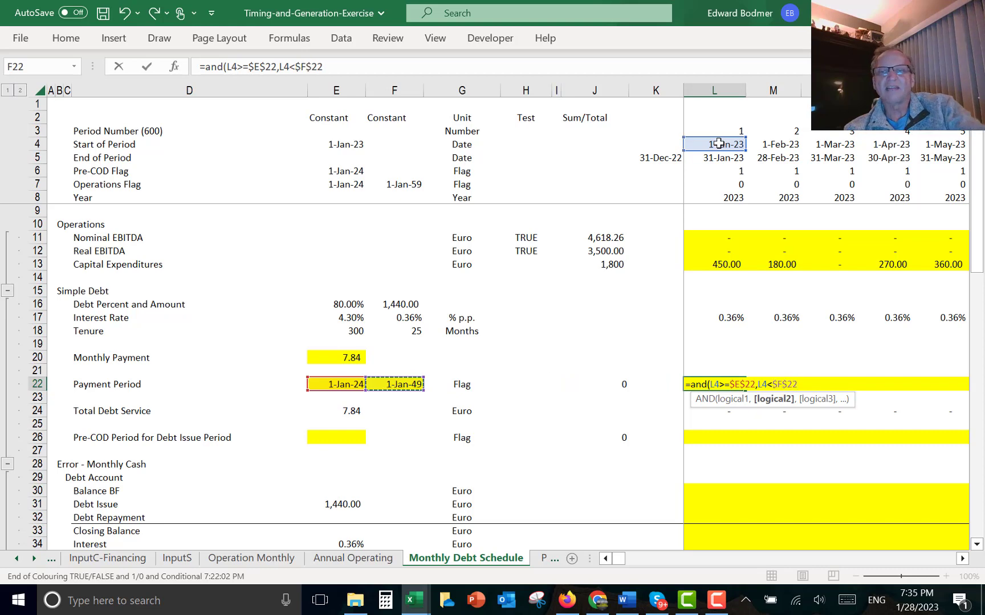
{"action": "key", "text": "Return"}
{"action": "key", "text": "Up"}
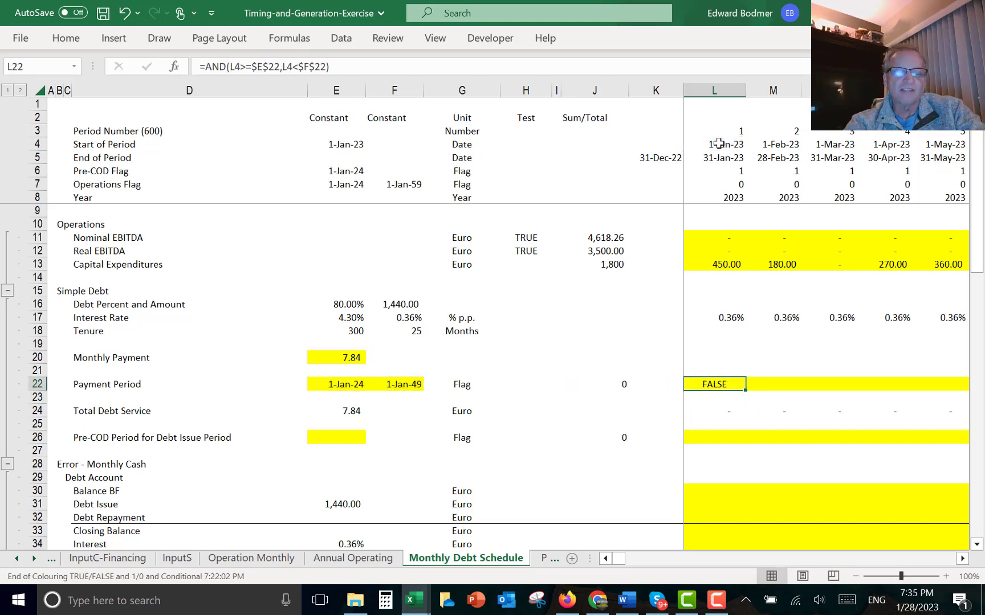
- Convert the Payment Period flag to 1/0 as =(AND(L4>=$E$22,L4<$F$22))*1 across the monthly row
{"action": "key", "text": "ctrl+shift+r"}
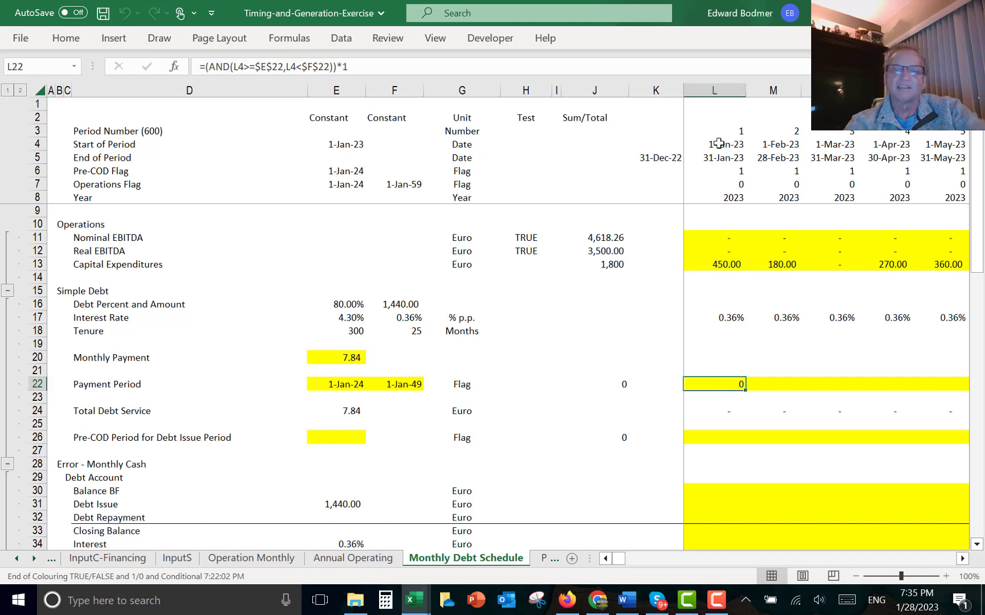
{"action": "key", "text": "Left"}
{"action": "key", "text": "Left"}
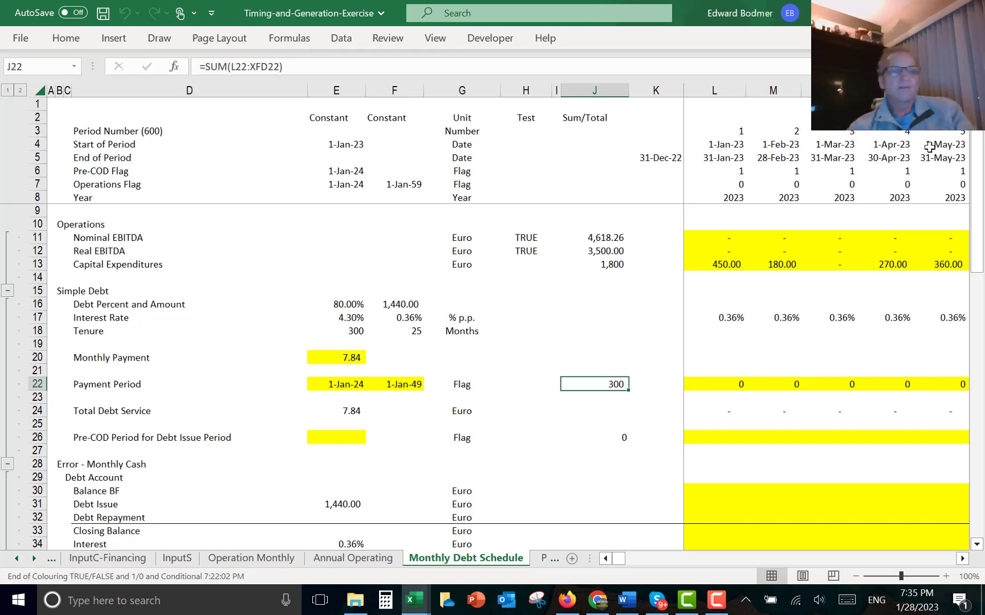
- Scroll along the Payment Period row to check the monthly flag values
{"action": "key", "text": "Right"}
{"action": "key", "text": "Right"}
{"action": "key", "text": "Right"}
{"action": "key", "text": "Right"}
{"action": "key", "text": "Right"}
{"action": "key", "text": "Right"}
{"action": "key", "text": "Right"}
{"action": "key", "text": "Right"}
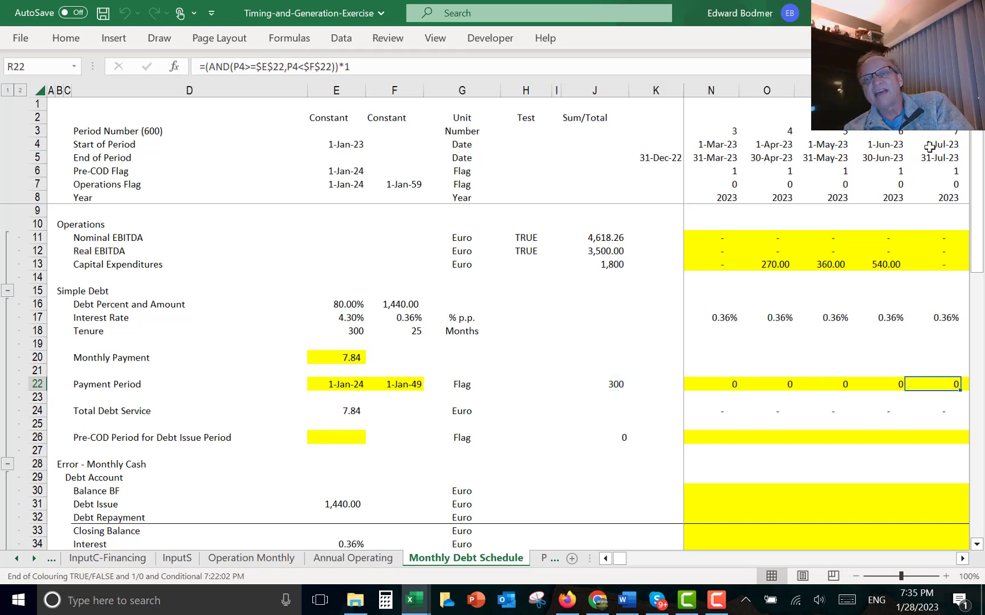
{"action": "key", "text": "Right"}
{"action": "key", "text": "Right"}
{"action": "key", "text": "Right"}
{"action": "key", "text": "Right"}
{"action": "key", "text": "Right"}
{"action": "key", "text": "Right"}
{"action": "key", "text": "Right"}
{"action": "key", "text": "Right"}
{"action": "key", "text": "Right"}
{"action": "key", "text": "Right"}
{"action": "key", "text": "Right"}
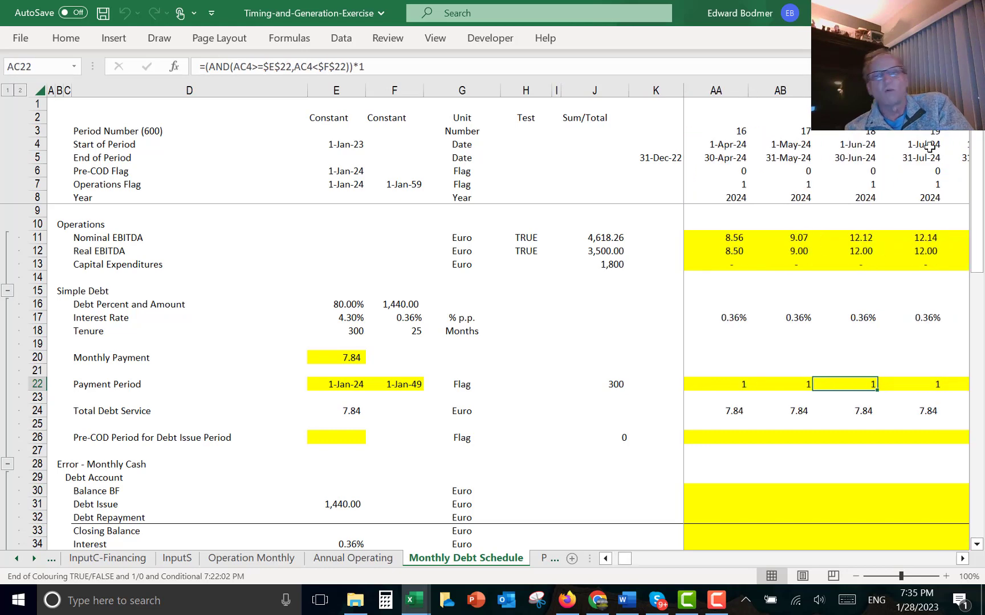
{"action": "key", "text": "Left"}
{"action": "key", "text": "Left"}
{"action": "key", "text": "Left"}
{"action": "key", "text": "Left"}
{"action": "key", "text": "Left"}
{"action": "key", "text": "Left"}
{"action": "key", "text": "Left"}
{"action": "key", "text": "Left"}
{"action": "key", "text": "Left"}
{"action": "key", "text": "Left"}
{"action": "key", "text": "Left"}
{"action": "key", "text": "Left"}
{"action": "key", "text": "Left"}
{"action": "key", "text": "Left"}
{"action": "key", "text": "Left"}
{"action": "key", "text": "Left"}
{"action": "key", "text": "Left"}
{"action": "key", "text": "Left"}
{"action": "key", "text": "Left"}
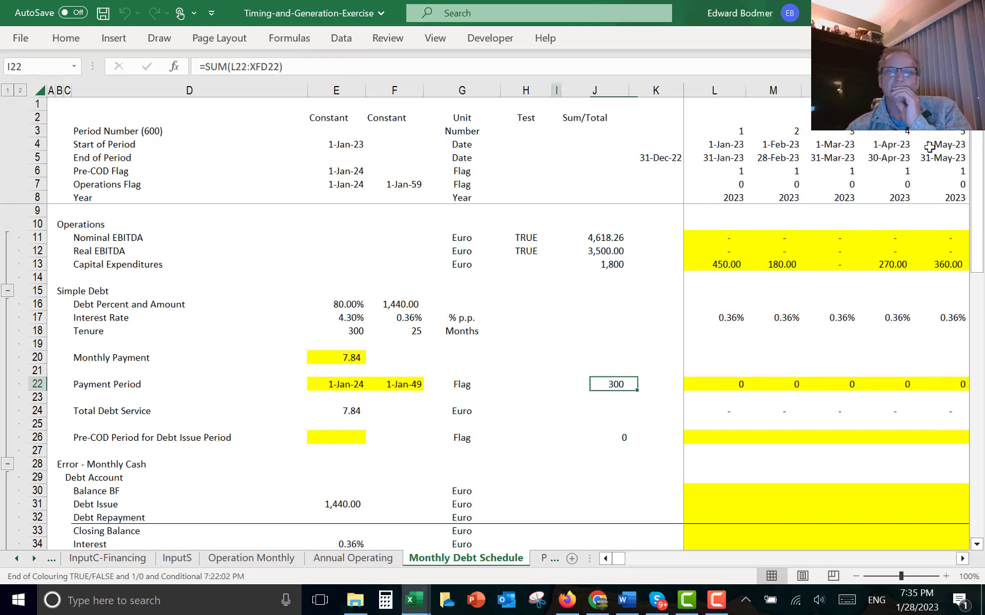
- In the first month of Total Debt Service, enter =$E$24*L22 to apply the monthly payment only in payment periods
{"action": "key", "text": "Home"}
{"action": "key", "text": "Down"}
{"action": "key", "text": "Down"}
{"action": "key", "text": "Right"}
{"action": "key", "text": "Right"}
{"action": "key", "text": "Right"}
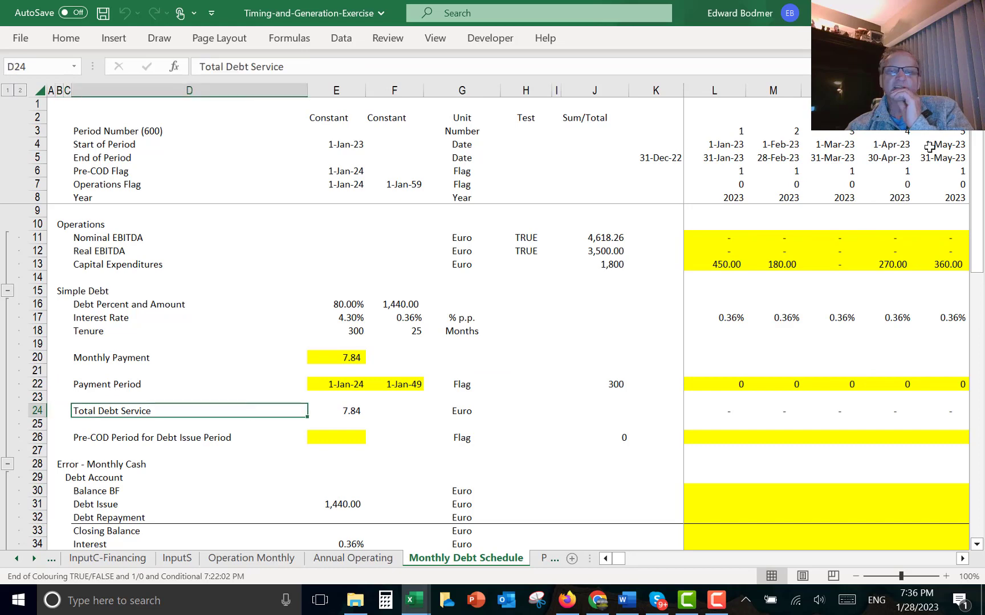
{"action": "key", "text": "Right"}
{"action": "key", "text": "Right"}
{"action": "key", "text": "Right"}
{"action": "key", "text": "Right"}
{"action": "key", "text": "Right"}
{"action": "key", "text": "Right"}
{"action": "key", "text": "Right"}
{"action": "key", "text": "Right"}
{"action": "type", "text": "="}
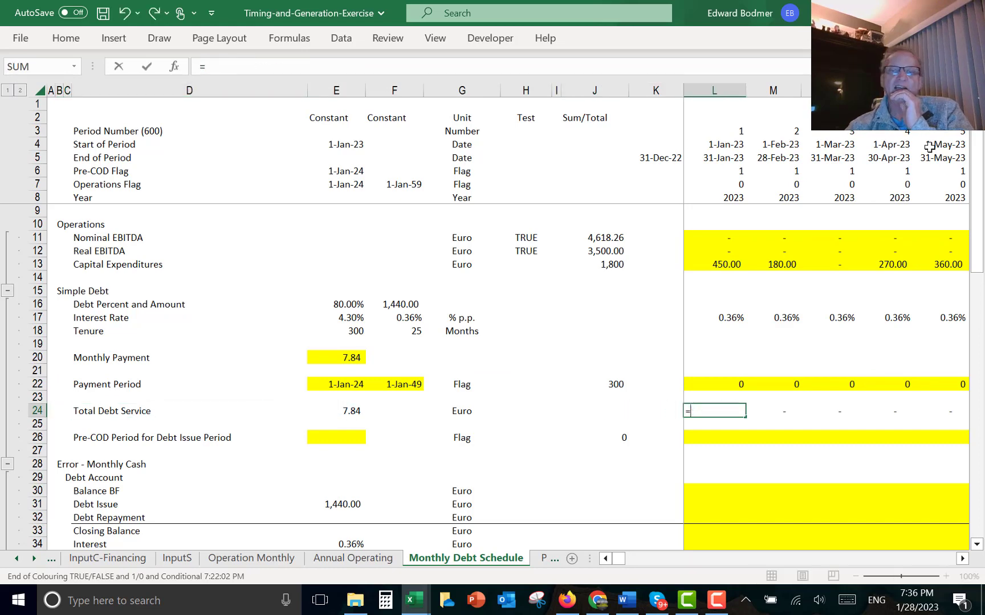
{"action": "key", "text": "Left"}
{"action": "key", "text": "Left"}
{"action": "key", "text": "Left"}
{"action": "key", "text": "Left"}
{"action": "key", "text": "Left"}
{"action": "key", "text": "Left"}
{"action": "key", "text": "Left"}
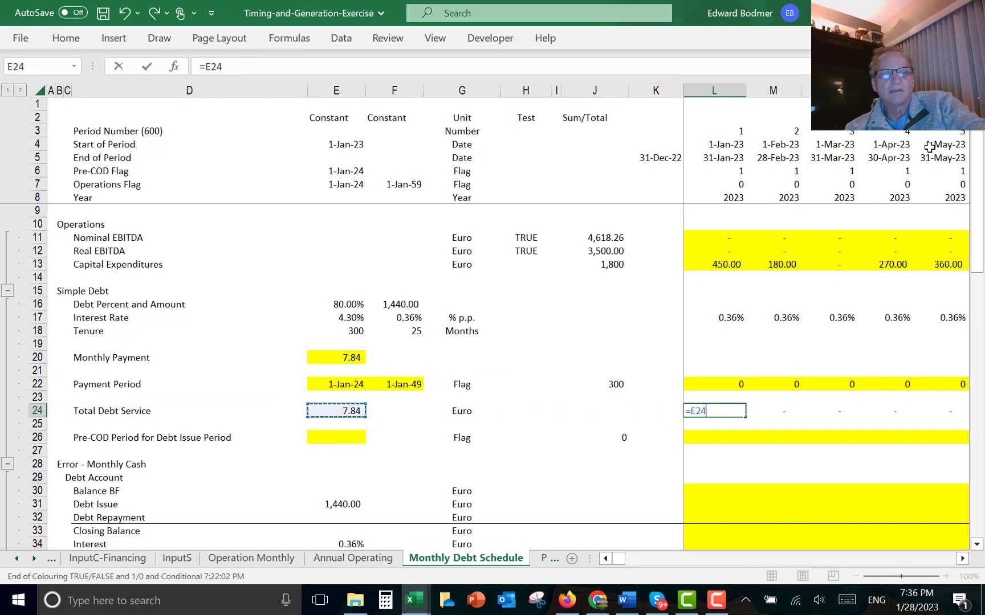
{"action": "key", "text": "F4"}
{"action": "type", "text": "*"}
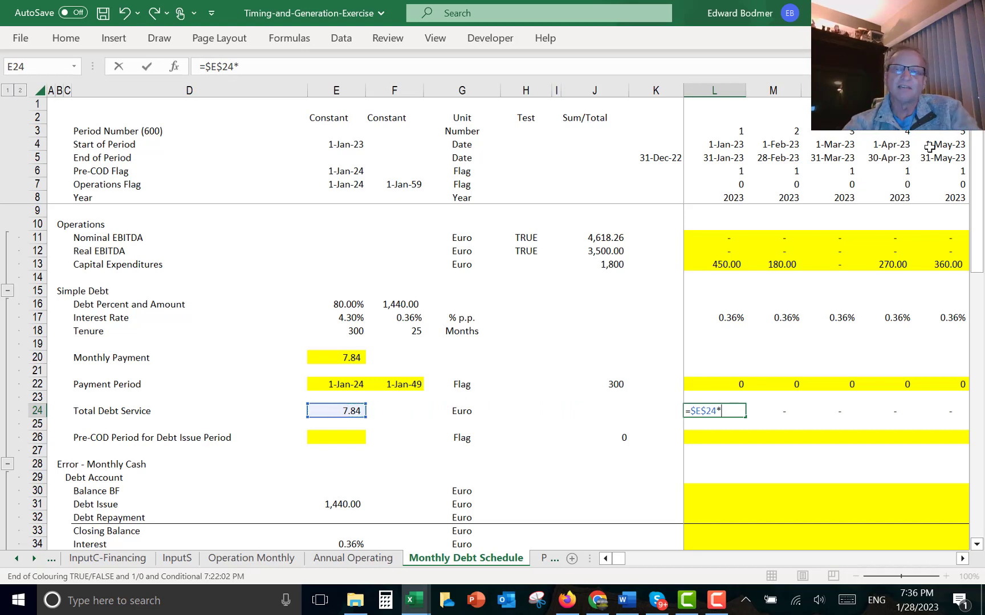
{"action": "key", "text": "Up"}
{"action": "key", "text": "Up"}
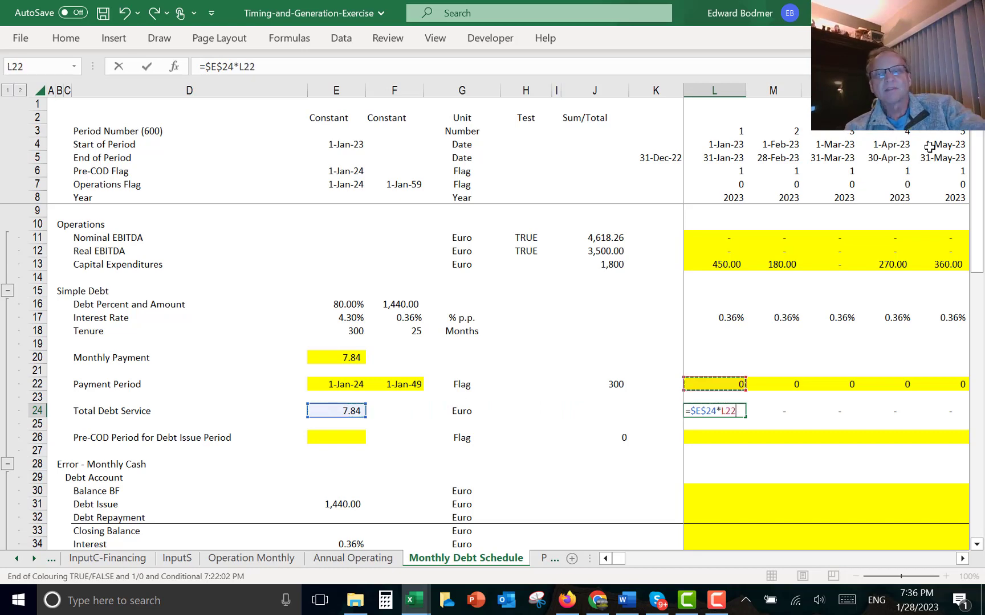
{"action": "key", "text": "ctrl+Return"}
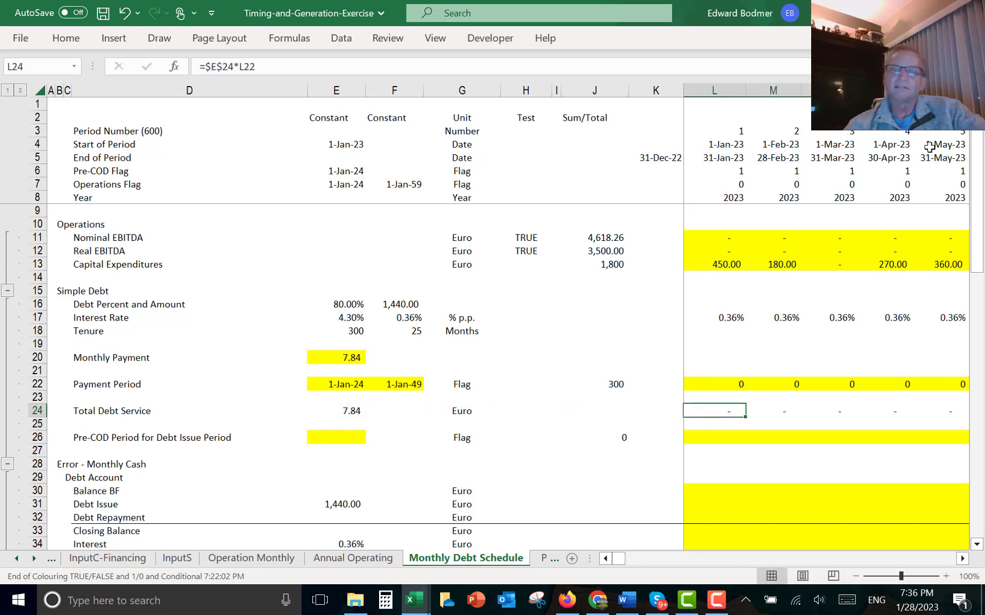
{"action": "key", "text": "ctrl+shift+Right"}
- Review the debt account rows and the debt amount formula in the Simple Debt section
{"action": "key", "text": "Down"}
{"action": "key", "text": "Down"}
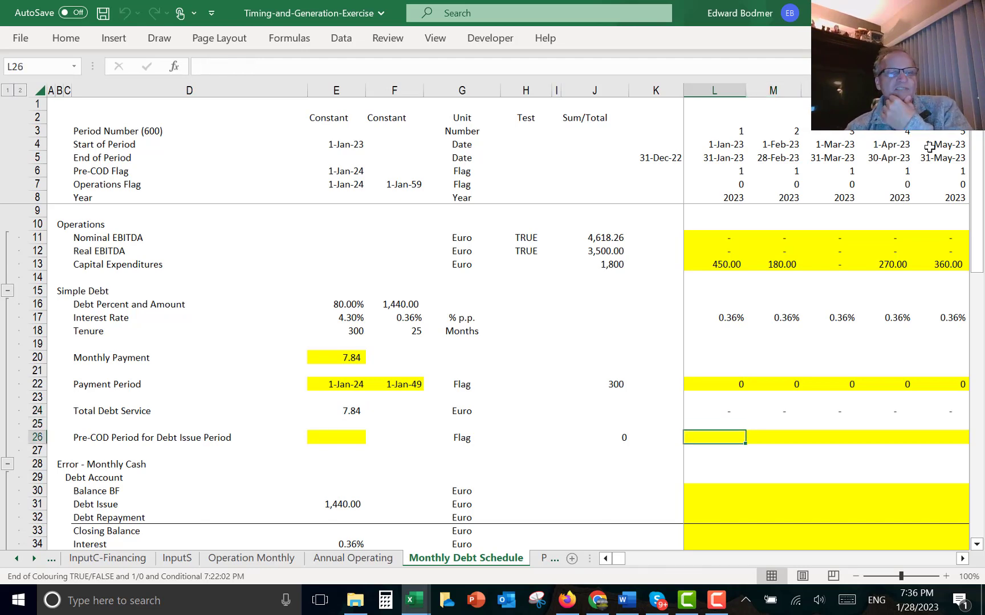
{"action": "key", "text": "Down"}
{"action": "key", "text": "Down"}
{"action": "key", "text": "Down"}
{"action": "key", "text": "Down"}
{"action": "key", "text": "Down"}
{"action": "key", "text": "Down"}
{"action": "key", "text": "Down"}
{"action": "key", "text": "Down"}
{"action": "key", "text": "Down"}
{"action": "key", "text": "Down"}
{"action": "key", "text": "Down"}
{"action": "key", "text": "Down"}
{"action": "key", "text": "Down"}
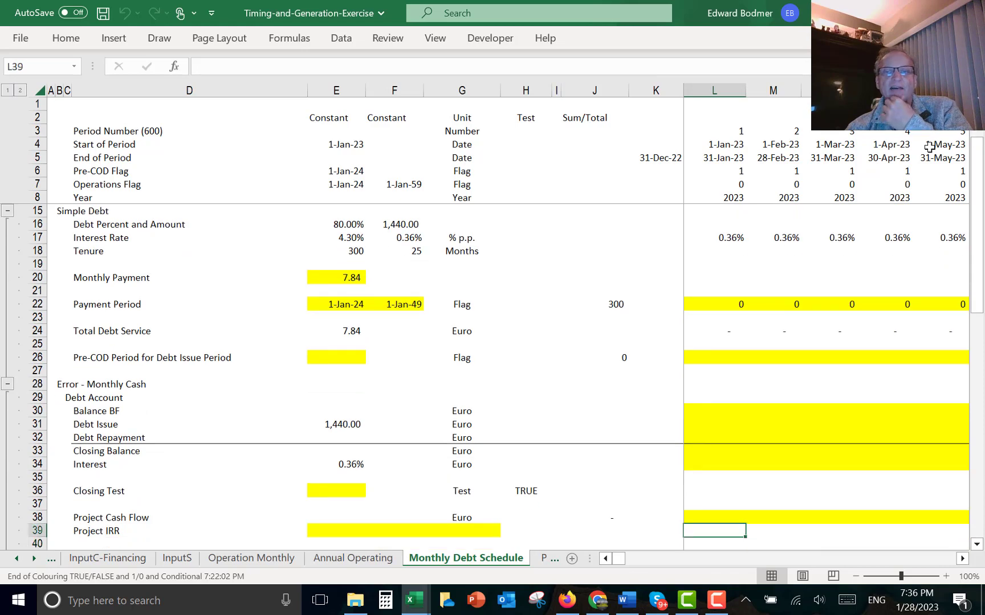
{"action": "key", "text": "Up"}
{"action": "key", "text": "Up"}
{"action": "key", "text": "Up"}
{"action": "key", "text": "Up"}
{"action": "key", "text": "Up"}
{"action": "key", "text": "Up"}
{"action": "key", "text": "Up"}
{"action": "key", "text": "Up"}
{"action": "key", "text": "Up"}
{"action": "key", "text": "Up"}
{"action": "key", "text": "Up"}
{"action": "key", "text": "Up"}
{"action": "key", "text": "Up"}
{"action": "key", "text": "Down"}
{"action": "key", "text": "Down"}
{"action": "key", "text": "Down"}
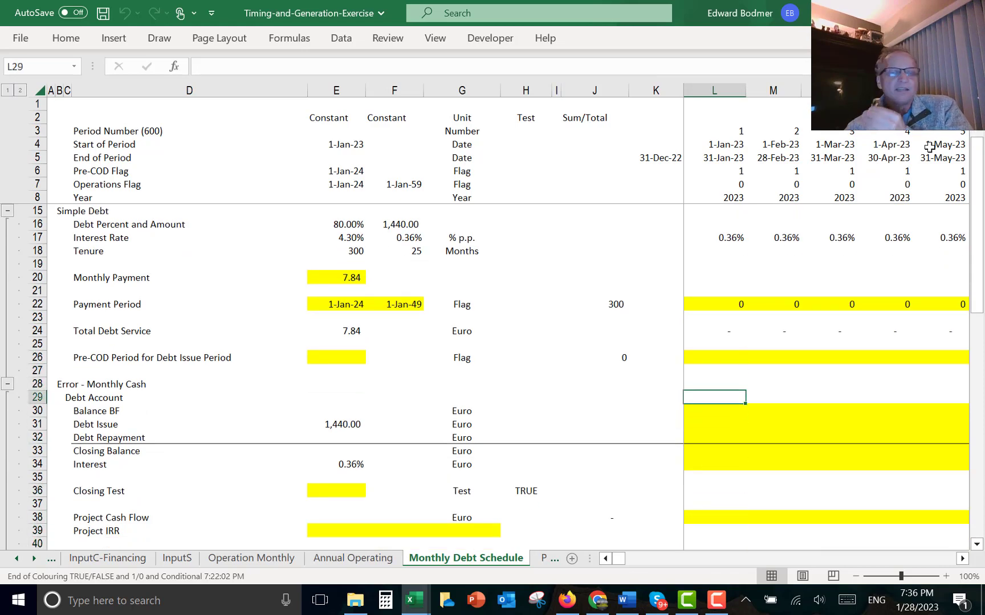
{"action": "key", "text": "Down"}
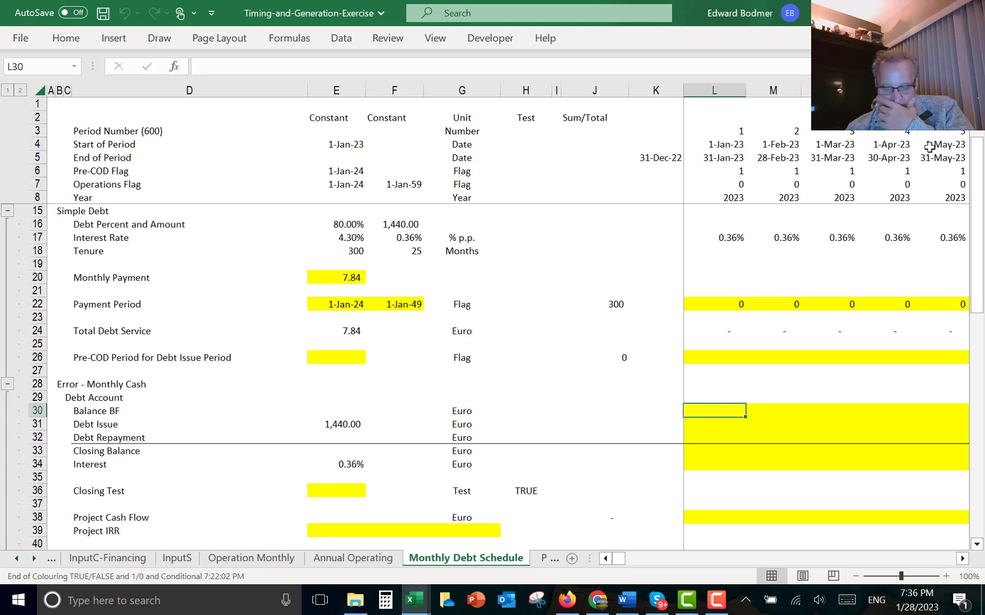
{"action": "key", "text": "Down"}
{"action": "key", "text": "Down"}
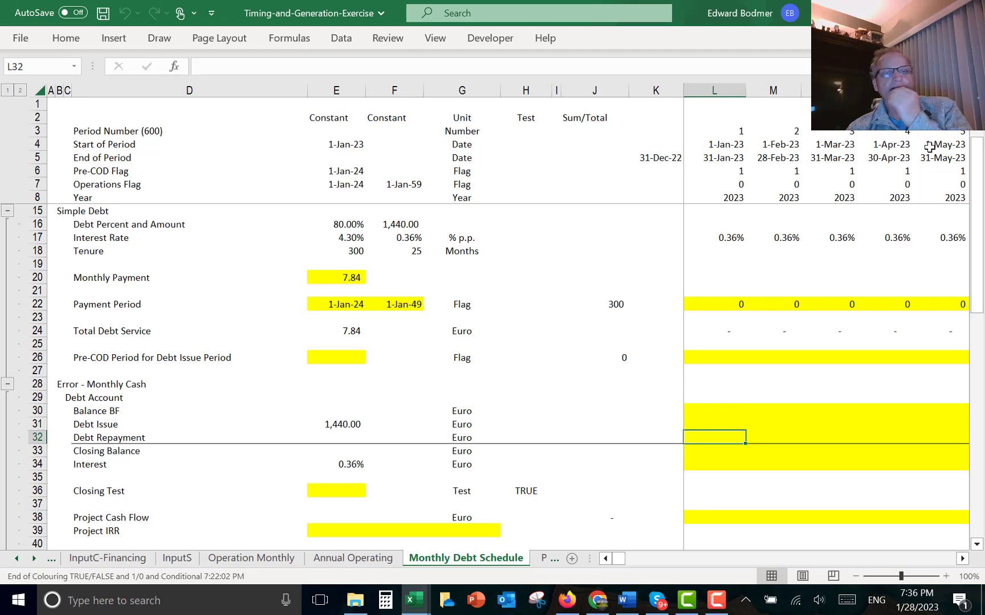
{"action": "key", "text": "Up"}
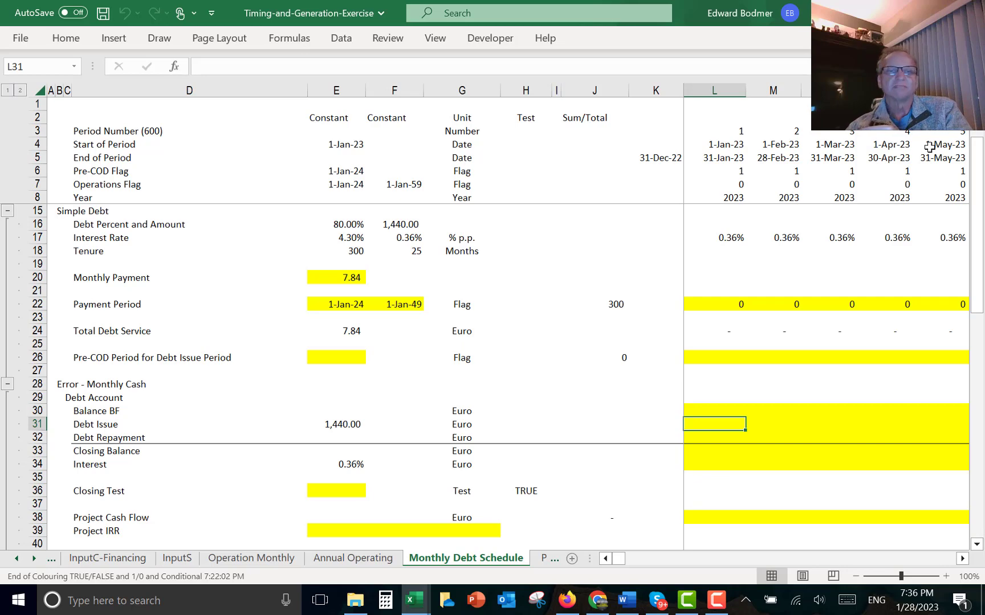
{"action": "key", "text": "Up"}
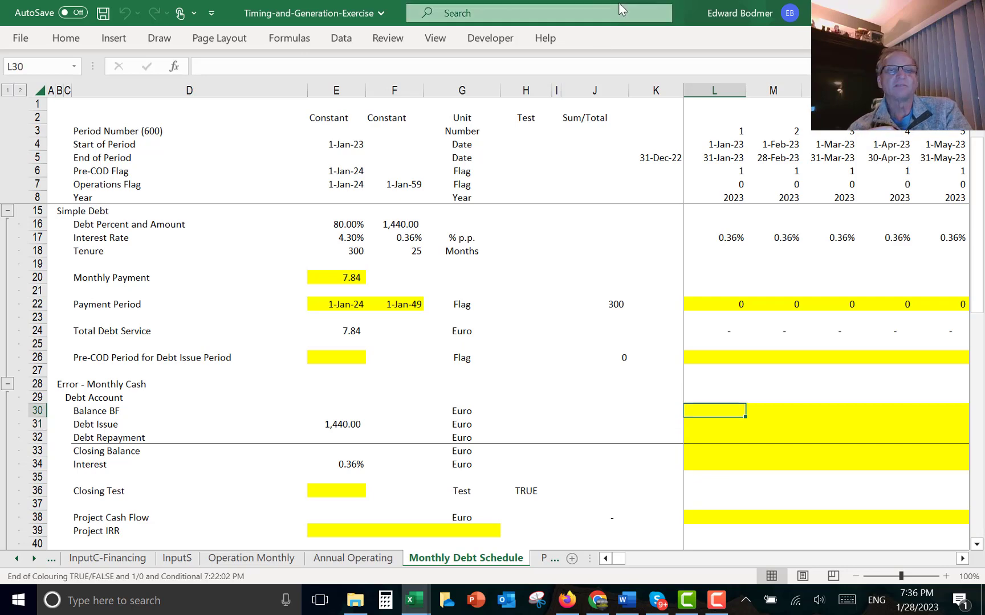
{"action": "left_click", "coordinate": [402, 222]}
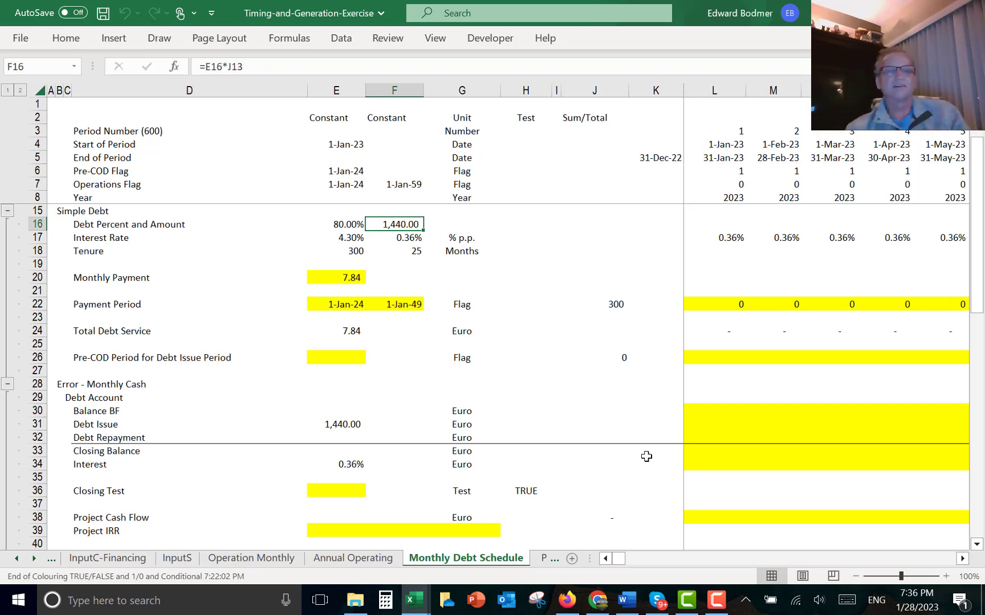
{"action": "left_click", "coordinate": [548, 412]}
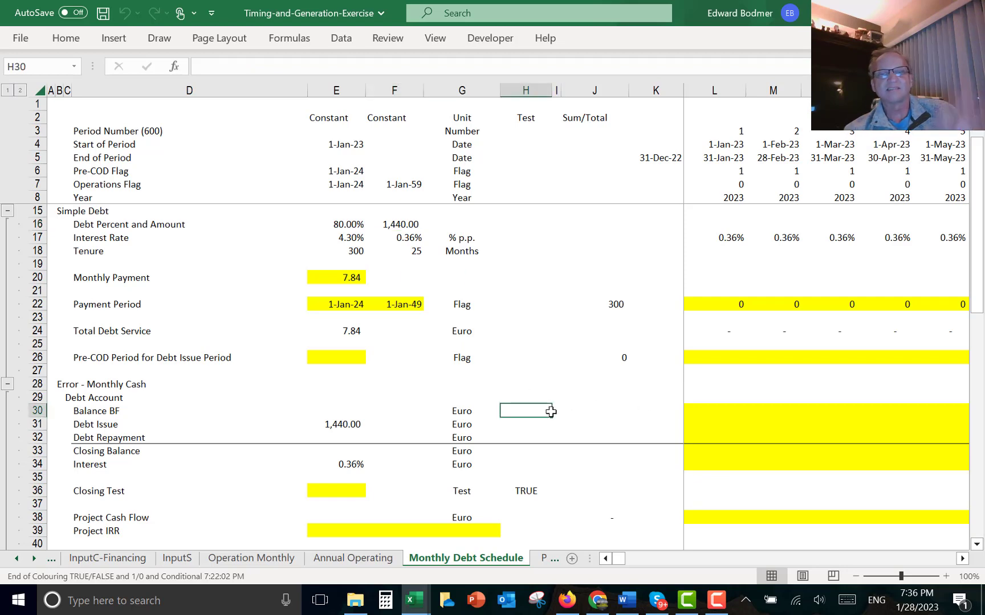
- Set the Pre-COD Period for Debt Issue date to one month before the Pre-COD flag date, =EDATE(E6,-1)
{"action": "key", "text": "Left"}
{"action": "key", "text": "Left"}
{"action": "key", "text": "Left"}
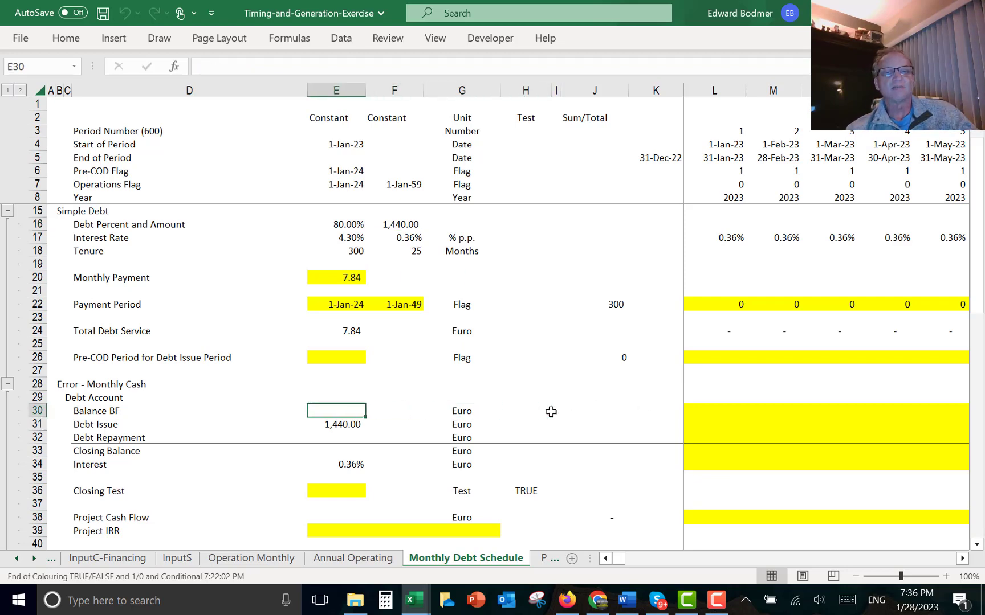
{"action": "key", "text": "Down"}
{"action": "key", "text": "Up"}
{"action": "key", "text": "Up"}
{"action": "key", "text": "Up"}
{"action": "key", "text": "Up"}
{"action": "key", "text": "Up"}
{"action": "key", "text": "Right"}
{"action": "key", "text": "Right"}
{"action": "key", "text": "Right"}
{"action": "key", "text": "Right"}
{"action": "key", "text": "Right"}
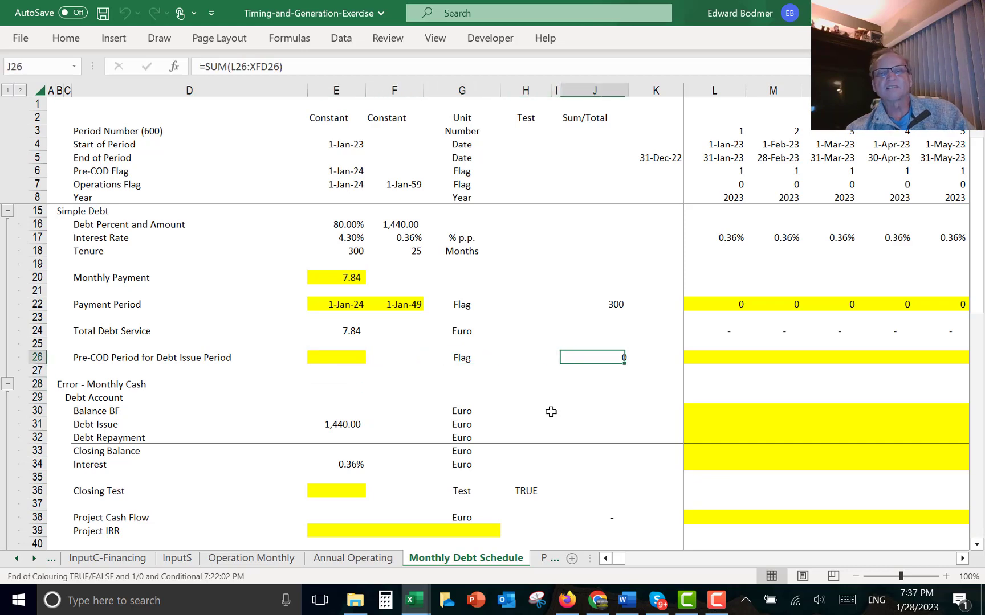
{"action": "key", "text": "Left"}
{"action": "key", "text": "Right"}
{"action": "key", "text": "Right"}
{"action": "key", "text": "Right"}
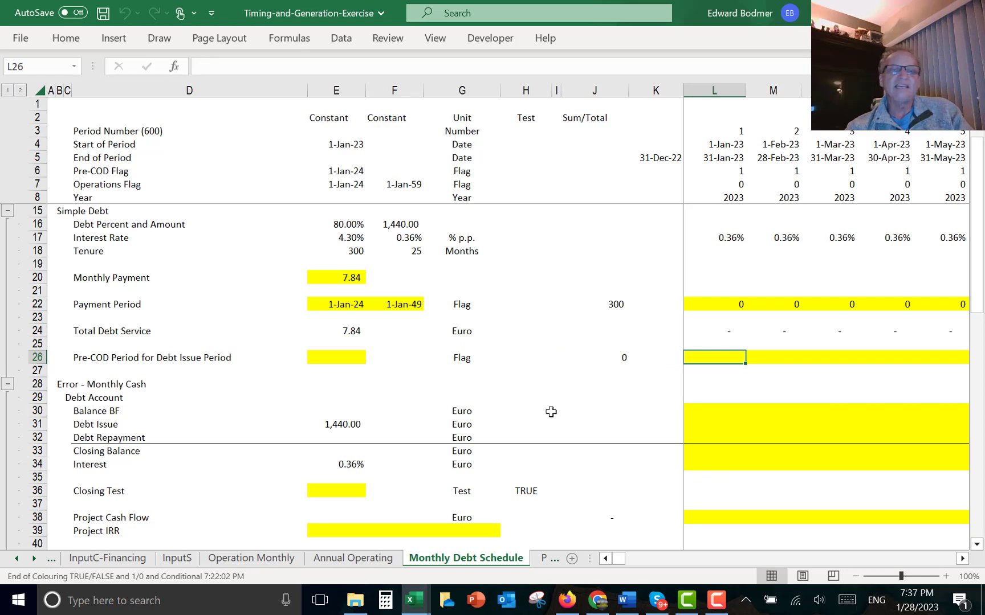
{"action": "key", "text": "Left"}
{"action": "key", "text": "Left"}
{"action": "key", "text": "Left"}
{"action": "key", "text": "Left"}
{"action": "key", "text": "Left"}
{"action": "key", "text": "Left"}
{"action": "key", "text": "Left"}
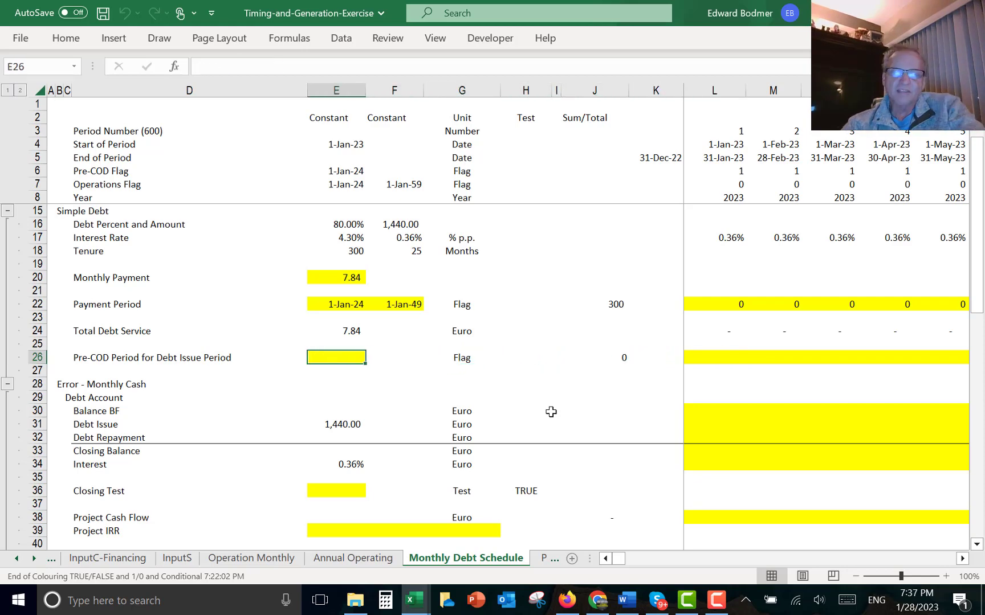
{"action": "type", "text": "=e"}
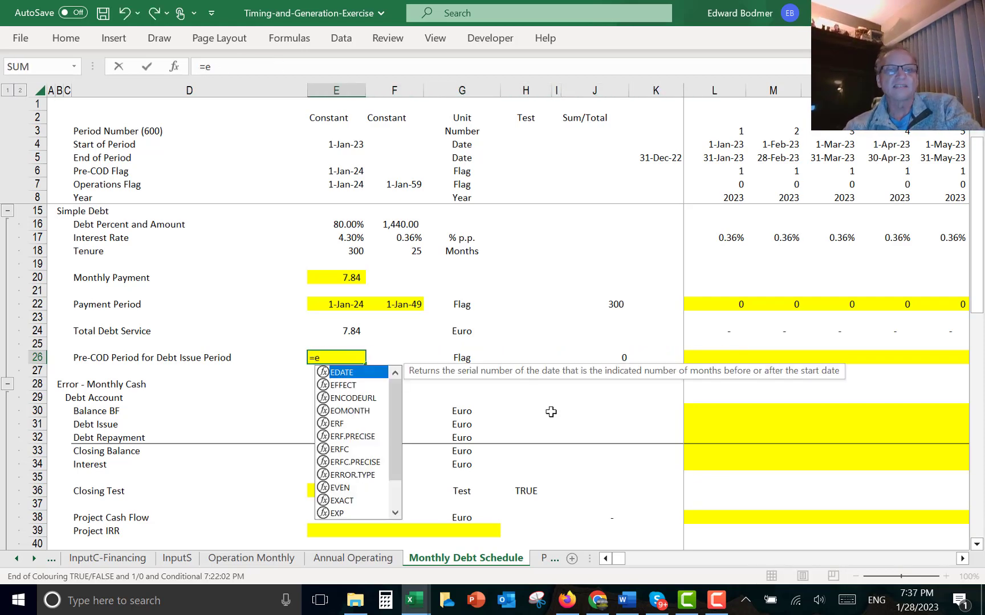
{"action": "key", "text": "Tab"}
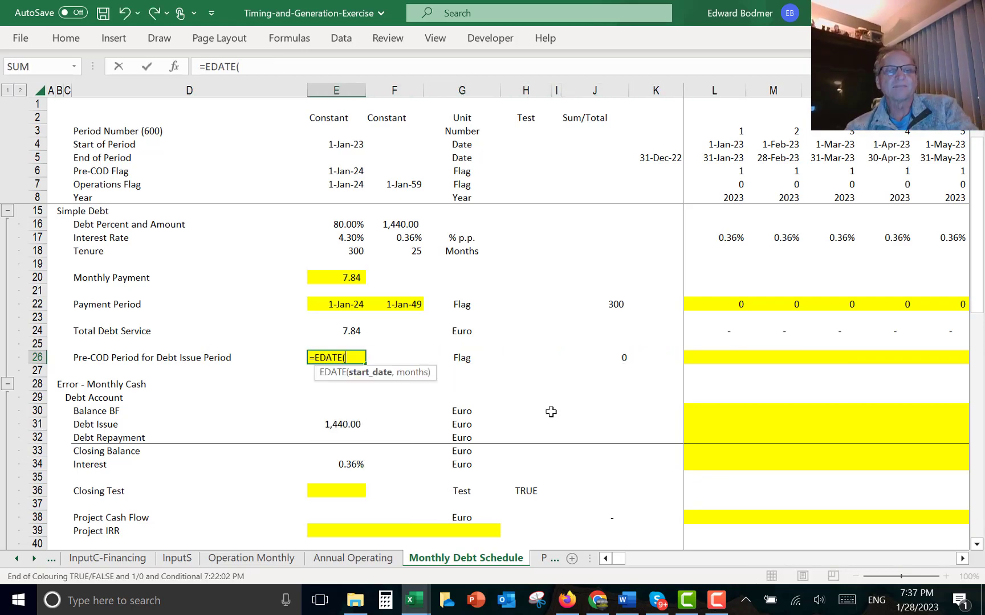
{"action": "left_click", "coordinate": [344, 170]}
{"action": "type", "text": ","}
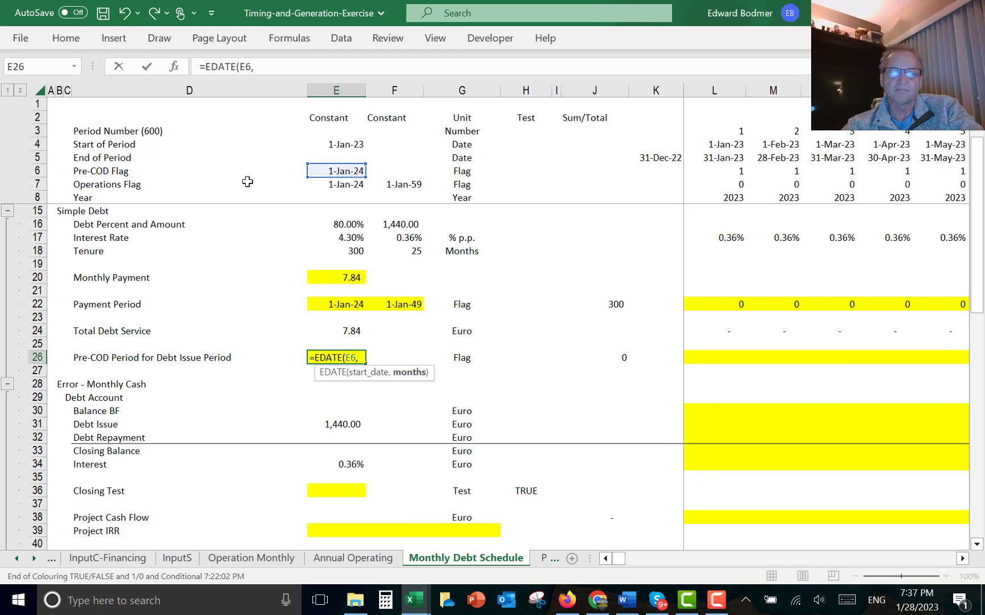
{"action": "type", "text": "-1"}
{"action": "key", "text": "Return"}
- In the first month of the Pre-COD Period for Debt Issue row, enter the flag =$E$26=L4
{"action": "key", "text": "Up"}
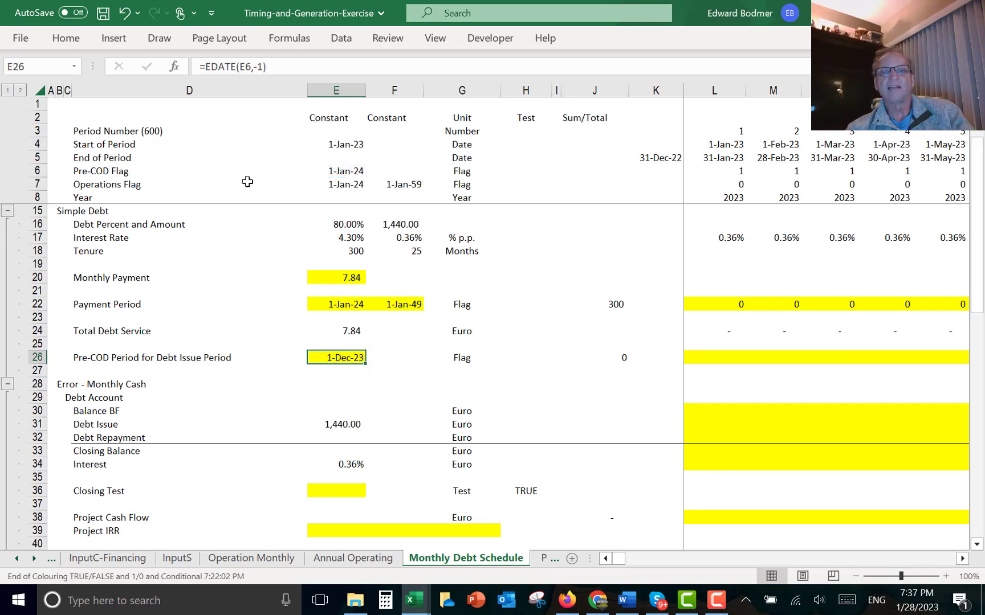
{"action": "key", "text": "Right"}
{"action": "key", "text": "Right"}
{"action": "key", "text": "Right"}
{"action": "key", "text": "Right"}
{"action": "key", "text": "Right"}
{"action": "key", "text": "Right"}
{"action": "key", "text": "Right"}
{"action": "type", "text": "="}
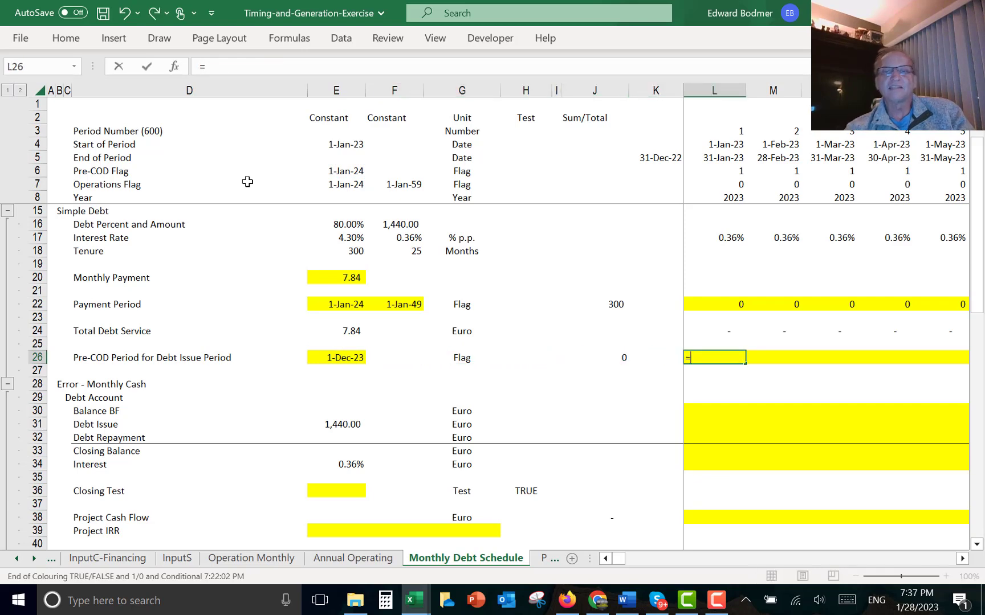
{"action": "key", "text": "Left"}
{"action": "key", "text": "Left"}
{"action": "key", "text": "Left"}
{"action": "key", "text": "Left"}
{"action": "key", "text": "Left"}
{"action": "key", "text": "Left"}
{"action": "key", "text": "Left"}
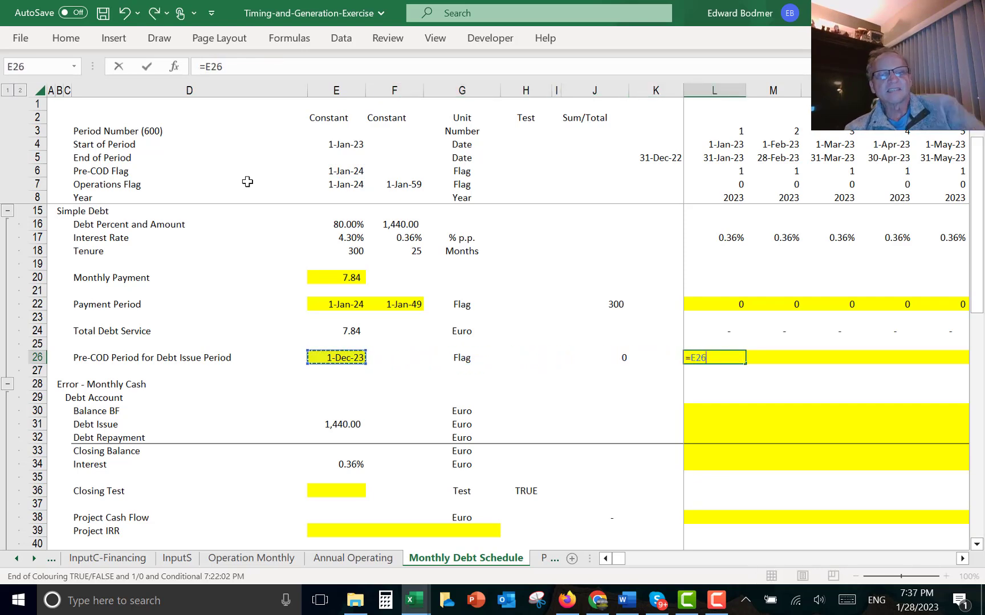
{"action": "key", "text": "F4"}
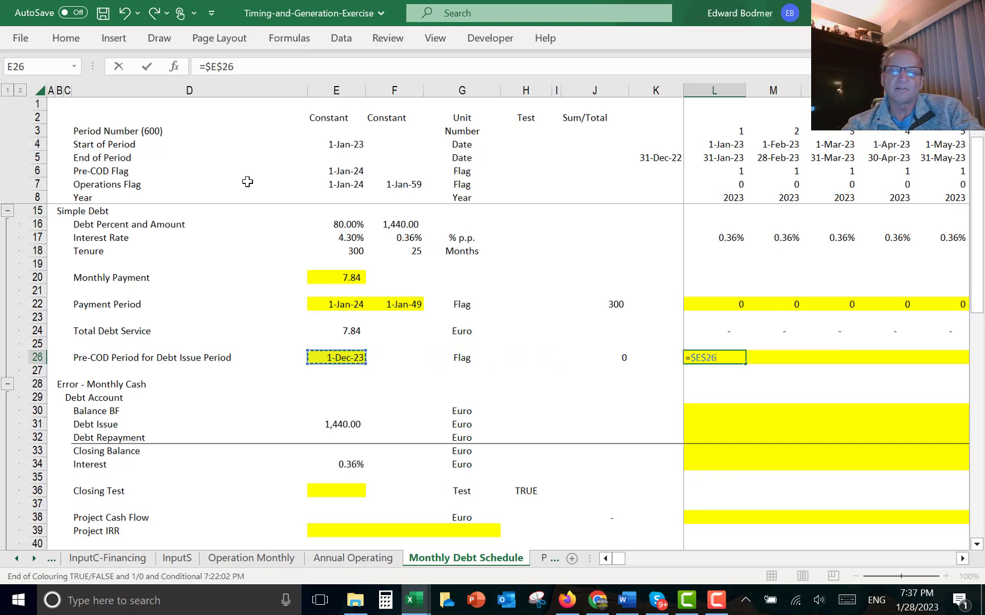
{"action": "type", "text": "="}
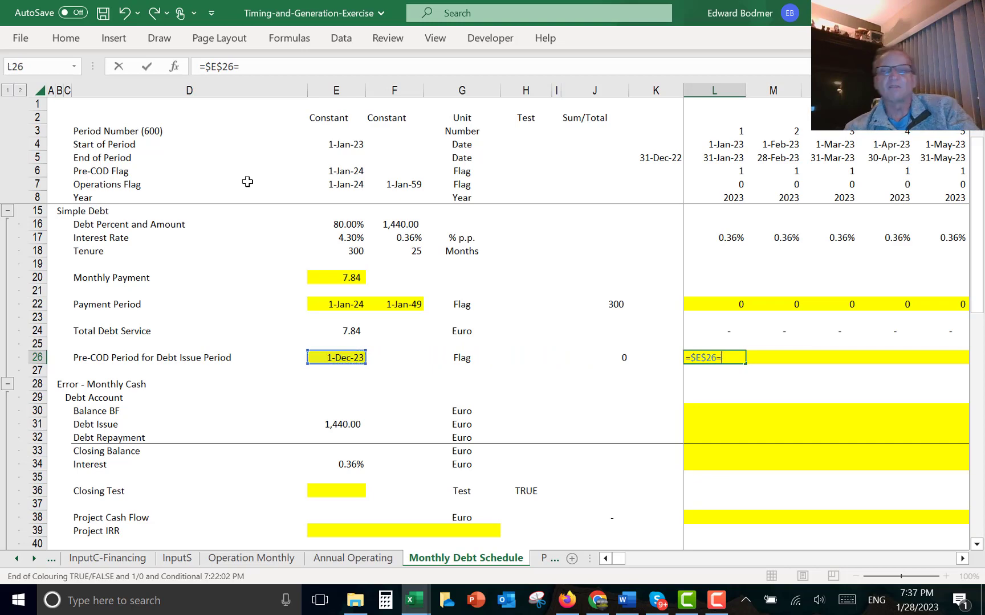
{"action": "left_click", "coordinate": [729, 143]}
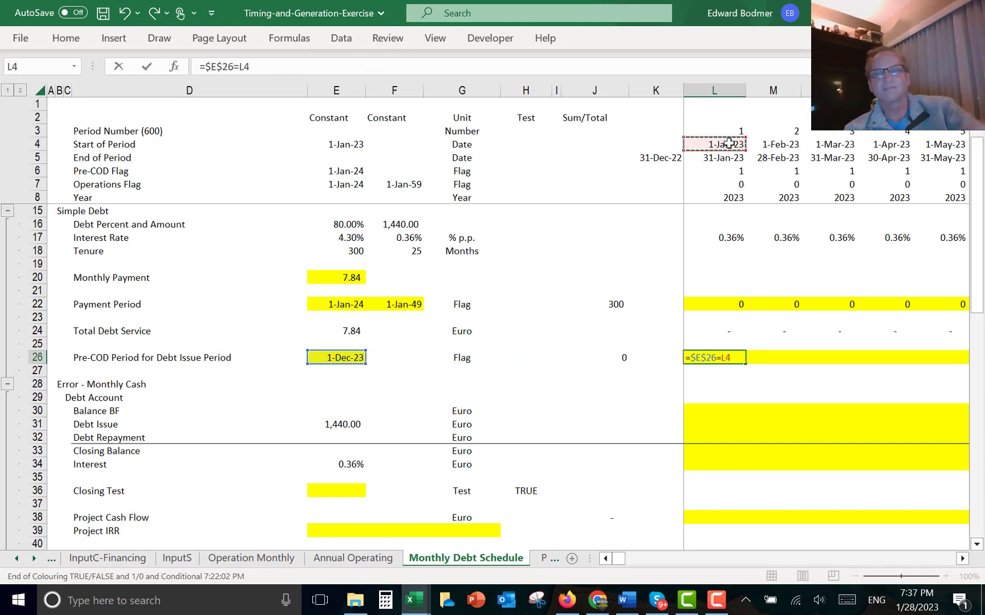
{"action": "key", "text": "Return"}
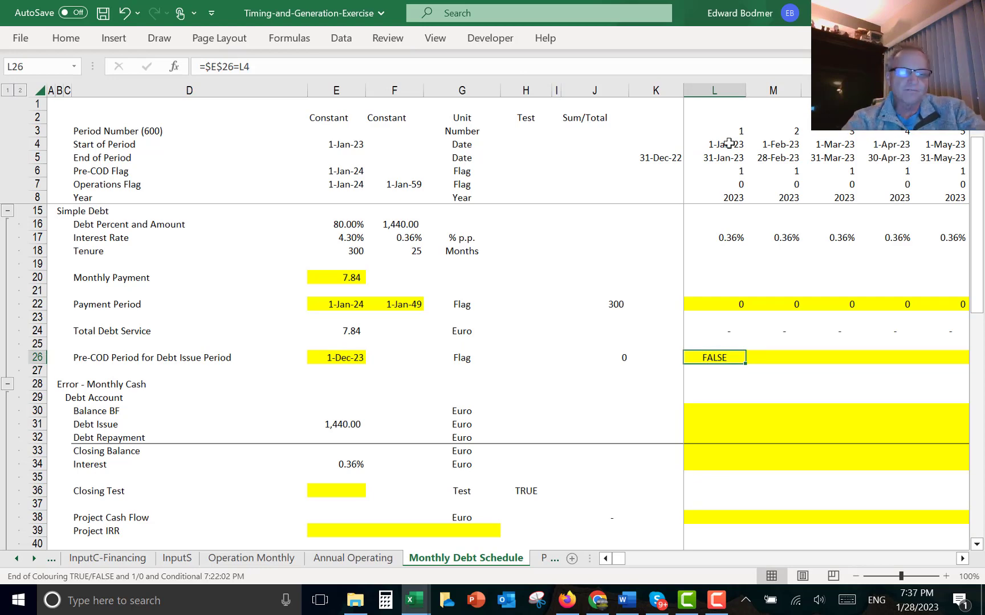
- Convert the debt issue flag to 1/0 as =($E$26=L4)*1 and fill it across the monthly row
{"action": "key", "text": "ctrl+shift+t"}
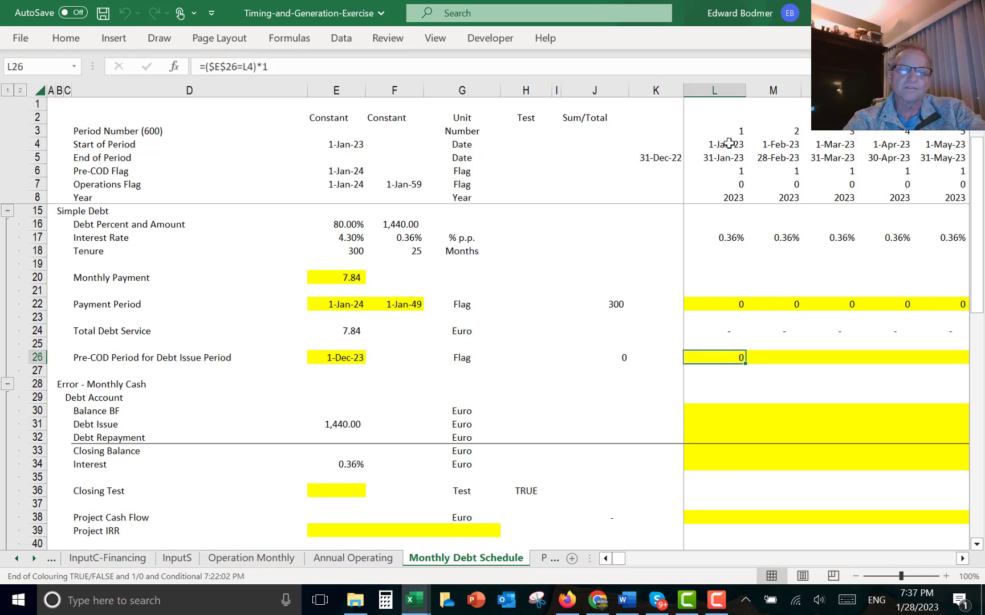
{"action": "key", "text": "ctrl+shift+r"}
{"action": "key", "text": "Left"}
{"action": "key", "text": "Left"}
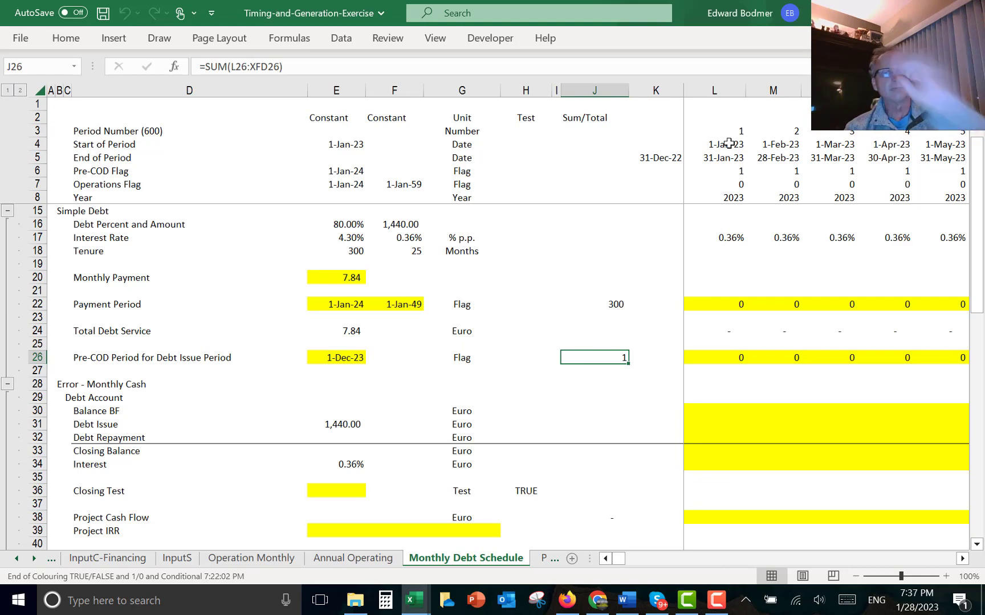
{"action": "key", "text": "Down"}
{"action": "key", "text": "Down"}
{"action": "key", "text": "Down"}
{"action": "key", "text": "Down"}
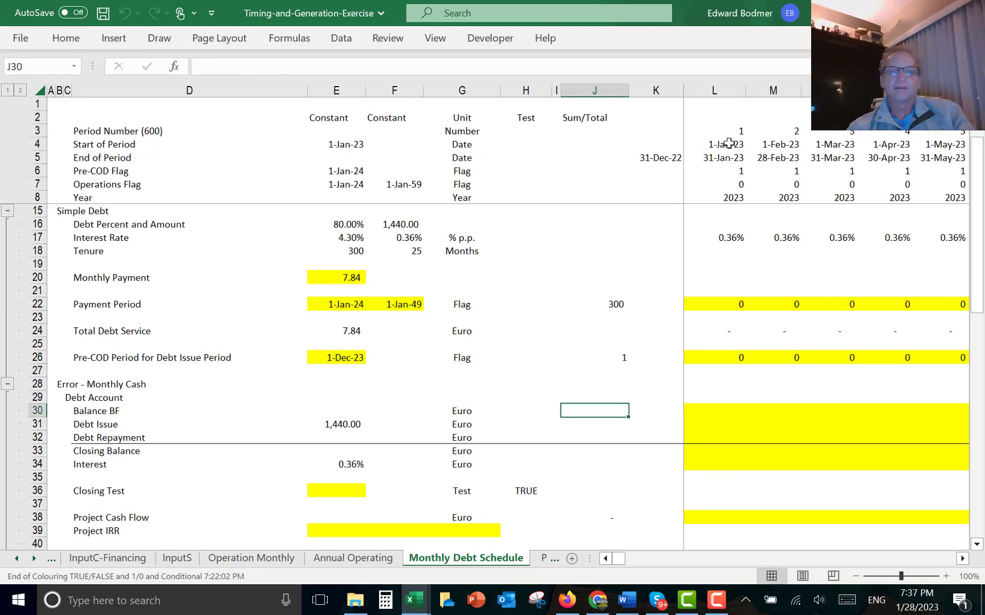
- In the first month of the debt account, set Balance BF to the prior month's closing balance, =K33
{"action": "key", "text": "Right"}
{"action": "key", "text": "Right"}
{"action": "type", "text": "="}
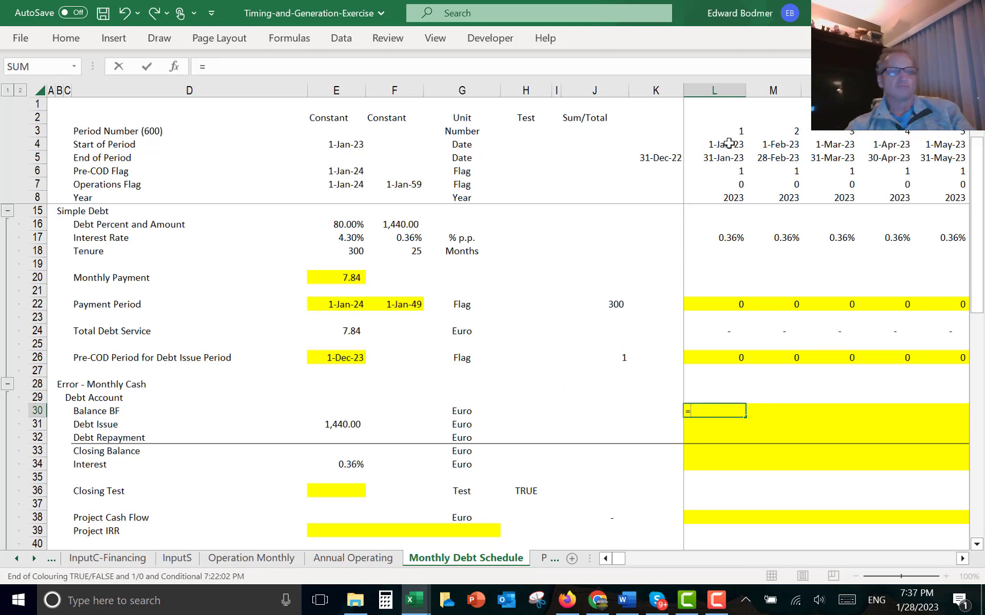
{"action": "key", "text": "Down"}
{"action": "key", "text": "Down"}
{"action": "key", "text": "Down"}
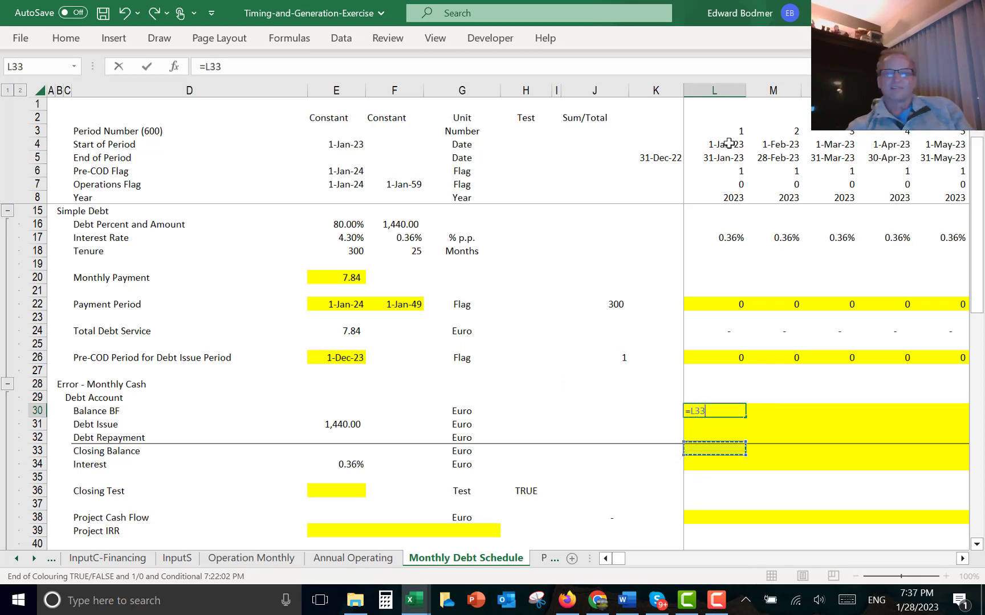
{"action": "key", "text": "Left"}
{"action": "key", "text": "Return"}
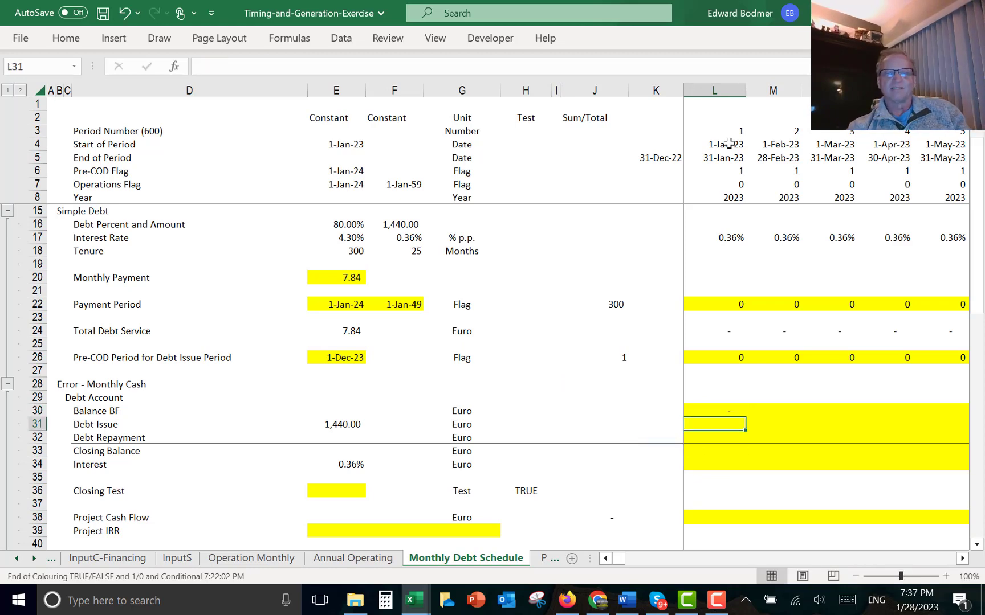
- Set the first month's Debt Issue to the debt amount times the debt issue flag, =$E$31*L26
{"action": "key", "text": "Up"}
{"action": "key", "text": "Down"}
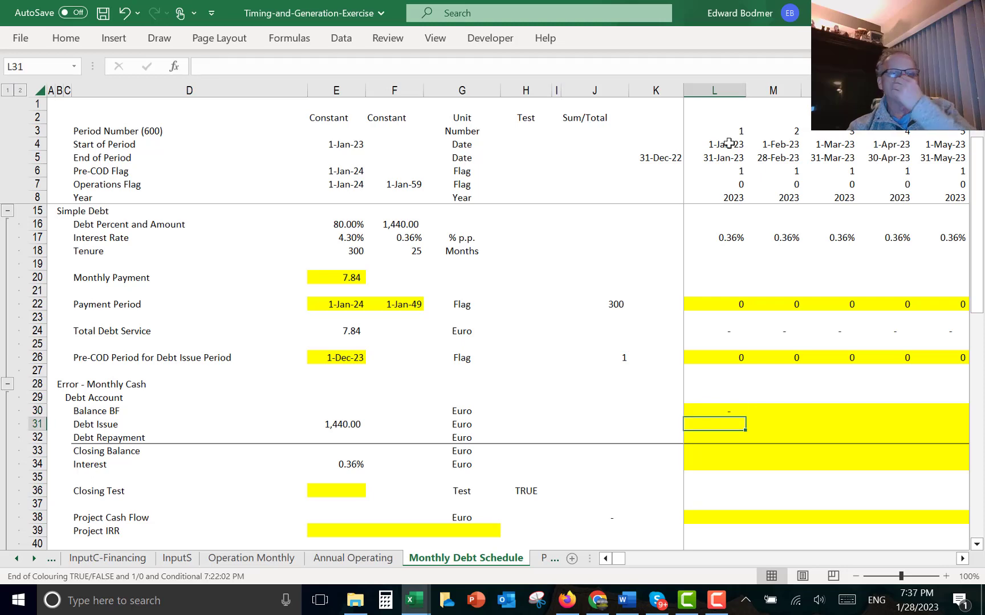
{"action": "type", "text": "="}
{"action": "key", "text": "Left"}
{"action": "key", "text": "Left"}
{"action": "key", "text": "Left"}
{"action": "key", "text": "Left"}
{"action": "key", "text": "Left"}
{"action": "key", "text": "Left"}
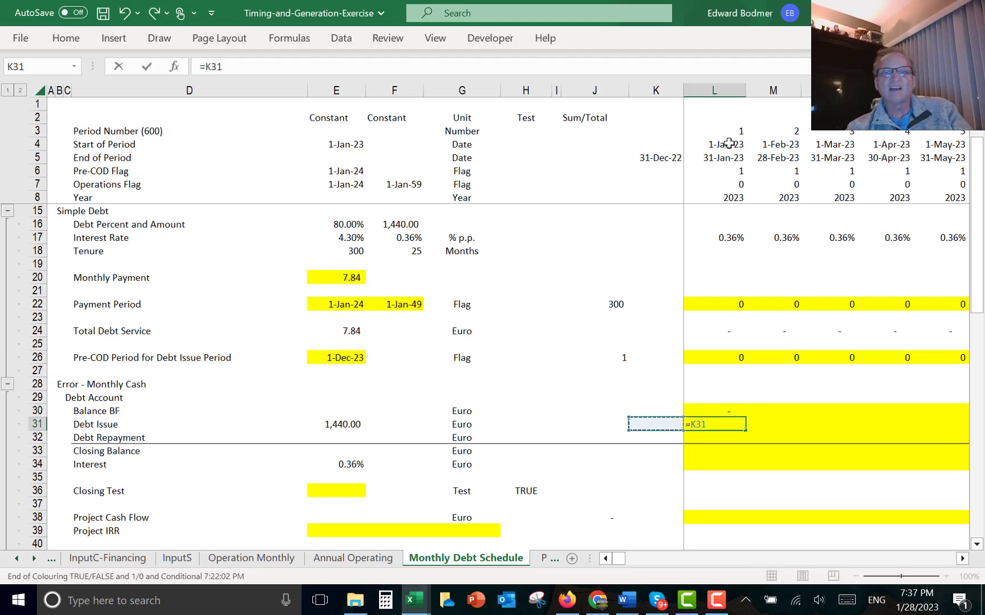
{"action": "key", "text": "Left"}
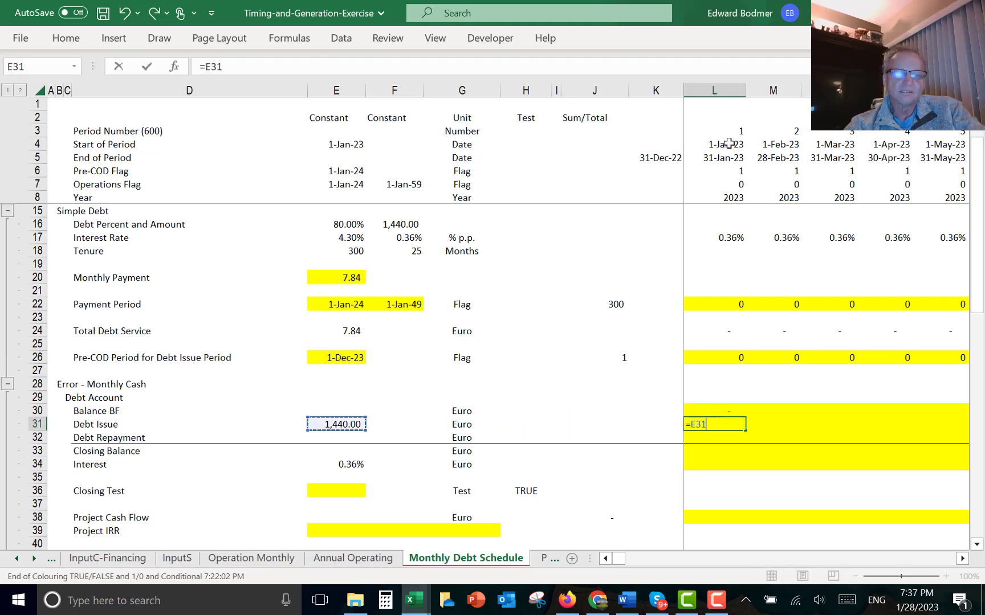
{"action": "key", "text": "F4"}
{"action": "type", "text": "*"}
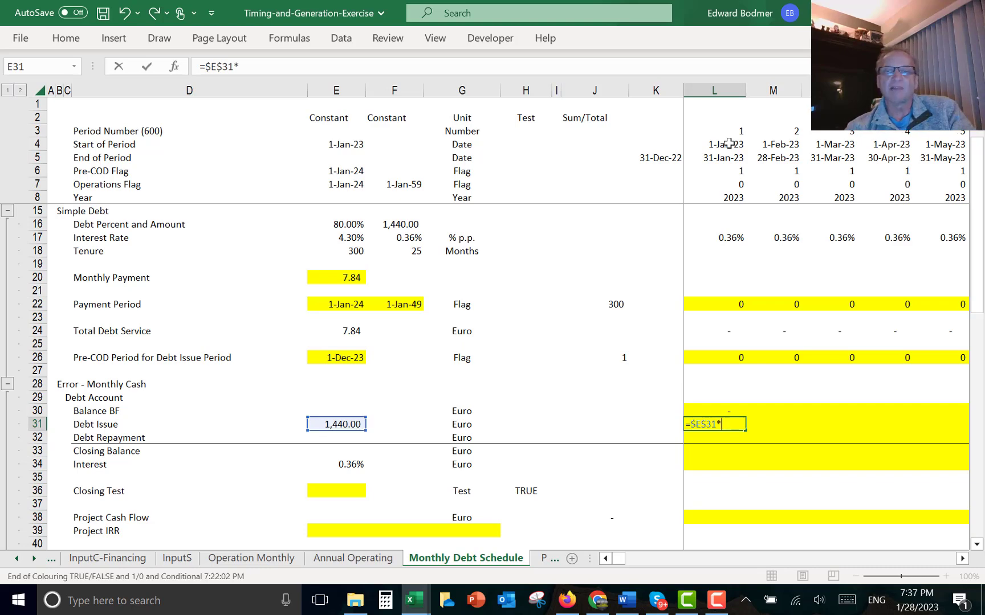
{"action": "key", "text": "Up"}
{"action": "key", "text": "Up"}
{"action": "key", "text": "Up"}
{"action": "key", "text": "Up"}
{"action": "key", "text": "Up"}
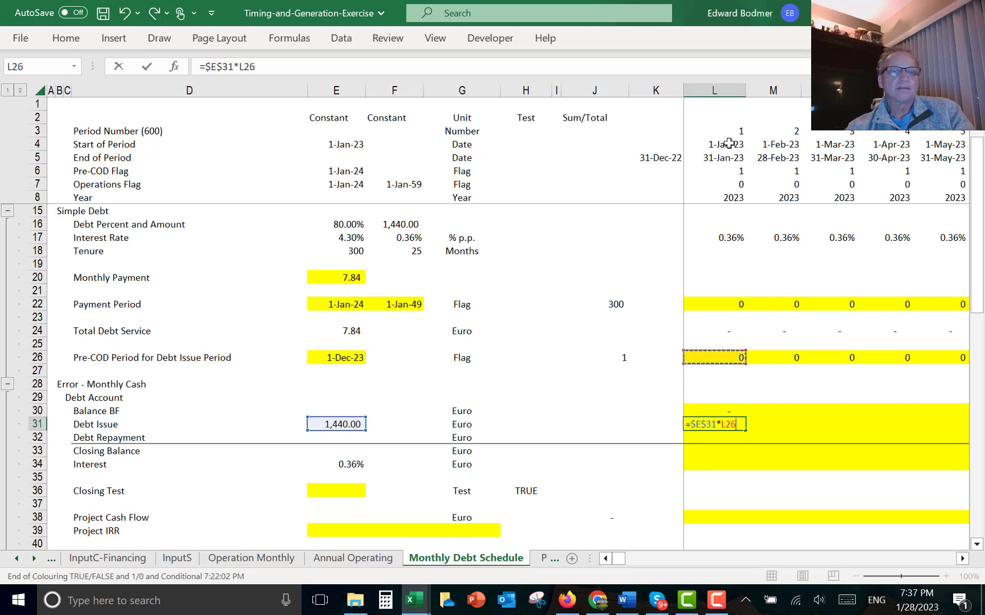
{"action": "key", "text": "Return"}
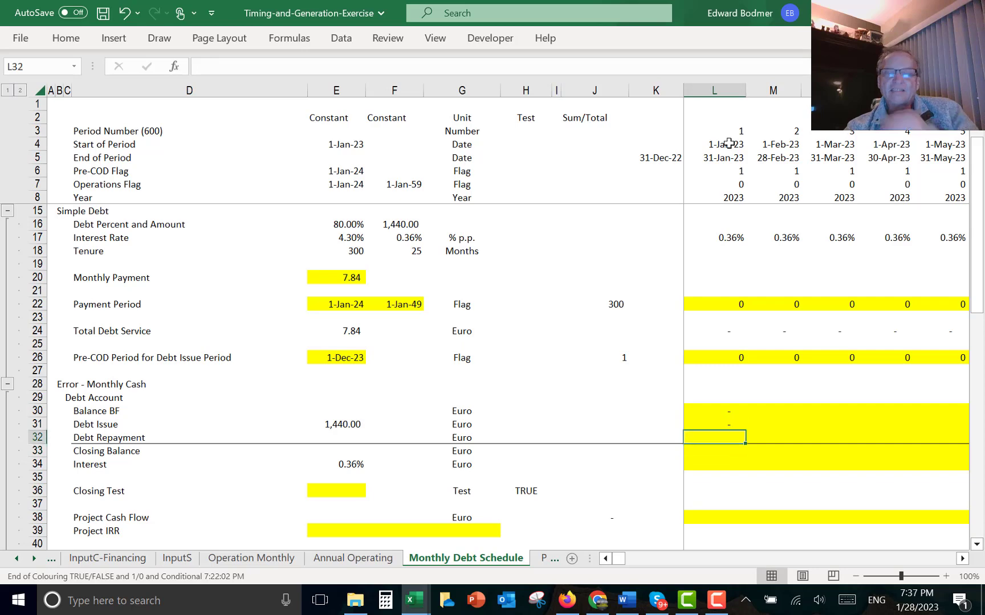
- Set the first month's Debt Repayment to total debt service less interest, =L24-L34
{"action": "type", "text": "="}
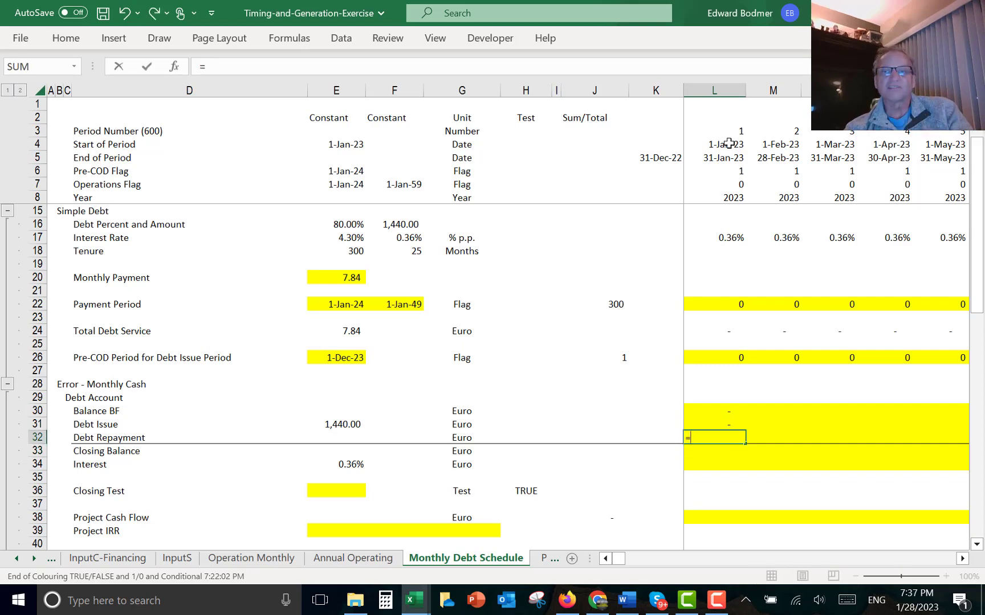
{"action": "key", "text": "Up"}
{"action": "key", "text": "Up"}
{"action": "key", "text": "Up"}
{"action": "key", "text": "Up"}
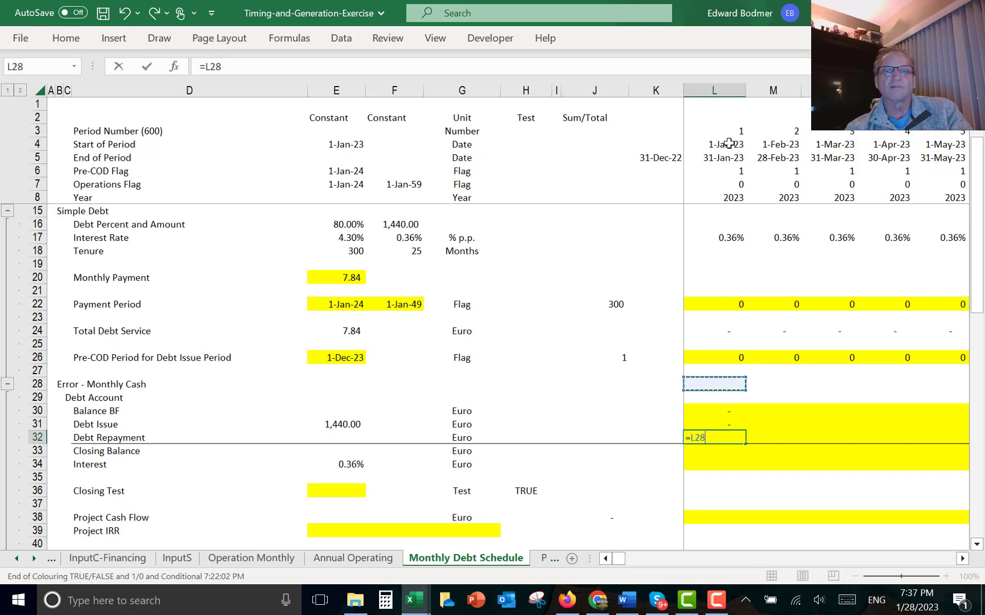
{"action": "key", "text": "Up"}
{"action": "key", "text": "Up"}
{"action": "key", "text": "Up"}
{"action": "key", "text": "Up"}
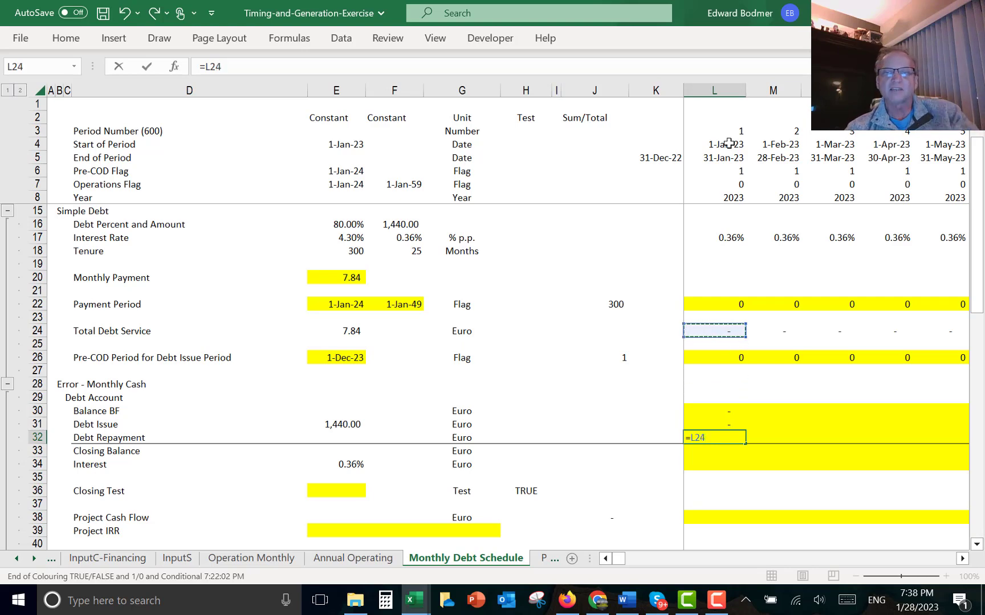
{"action": "type", "text": "-"}
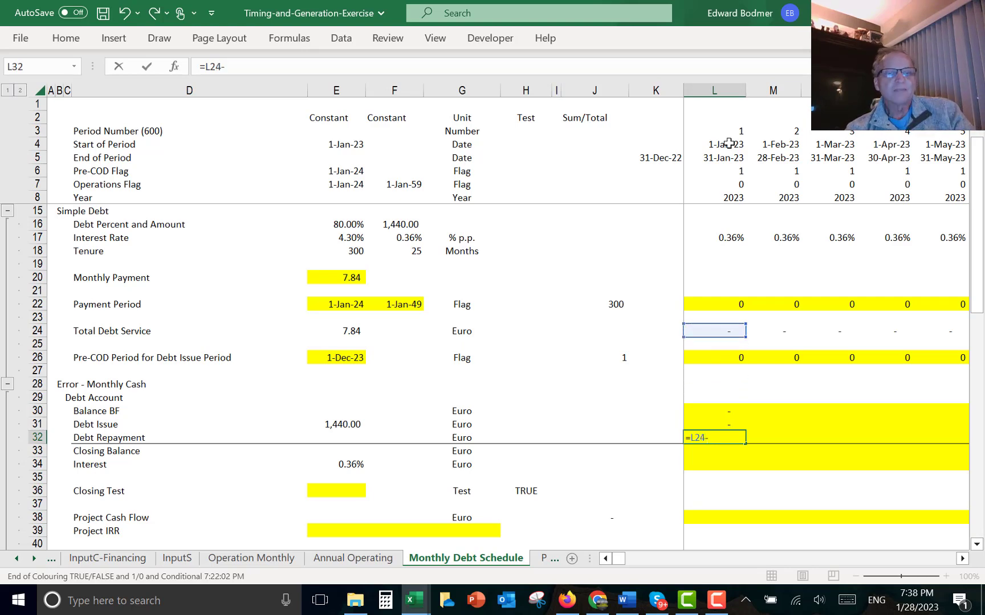
{"action": "key", "text": "Down"}
{"action": "key", "text": "Down"}
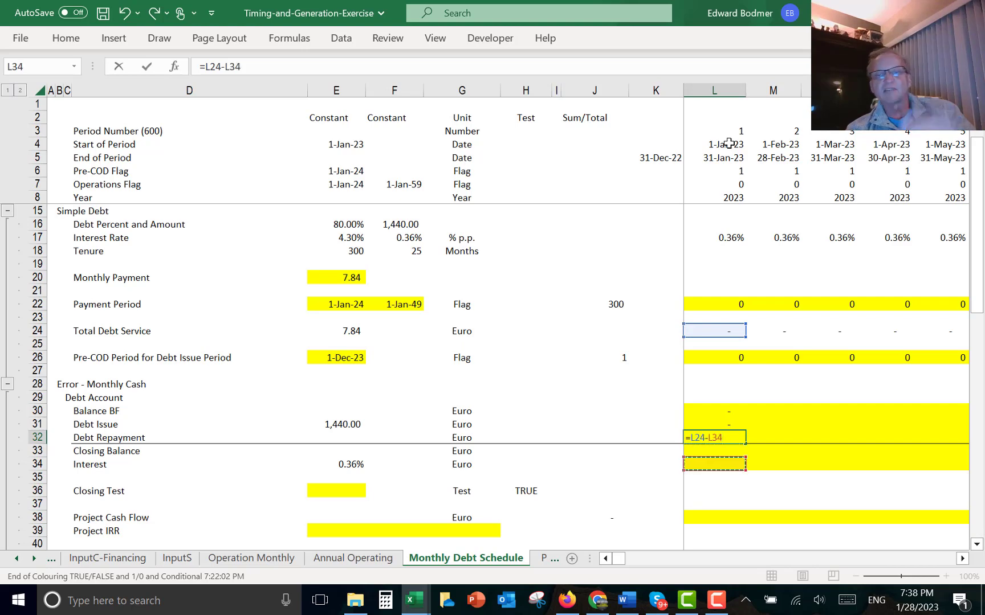
{"action": "key", "text": "Return"}
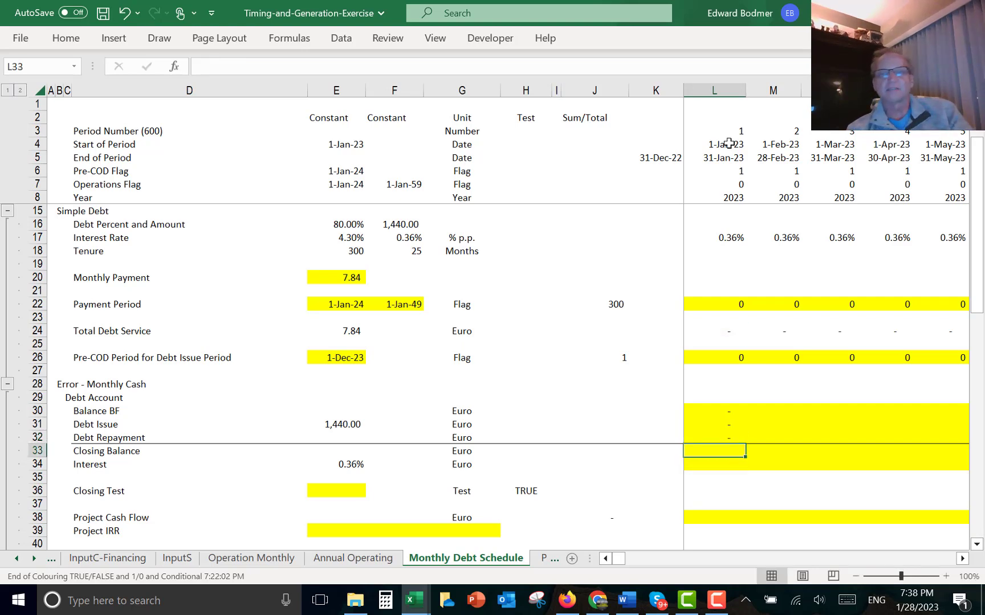
- Set the first month's Closing Balance to balance brought forward plus issue minus repayment, =L30+L31-L32
{"action": "type", "text": "="}
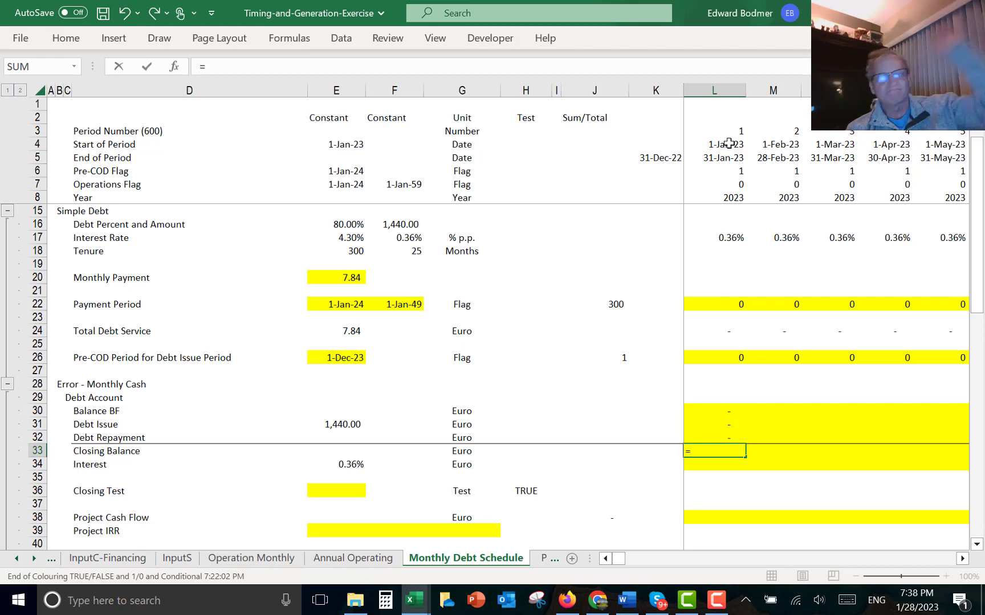
{"action": "key", "text": "Up"}
{"action": "key", "text": "Up"}
{"action": "key", "text": "Up"}
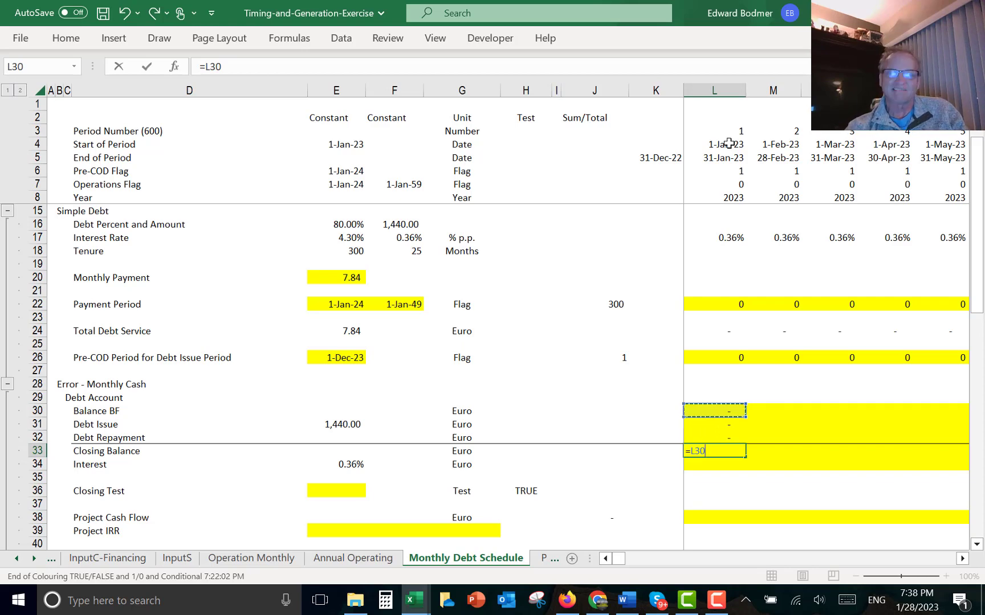
{"action": "type", "text": "+"}
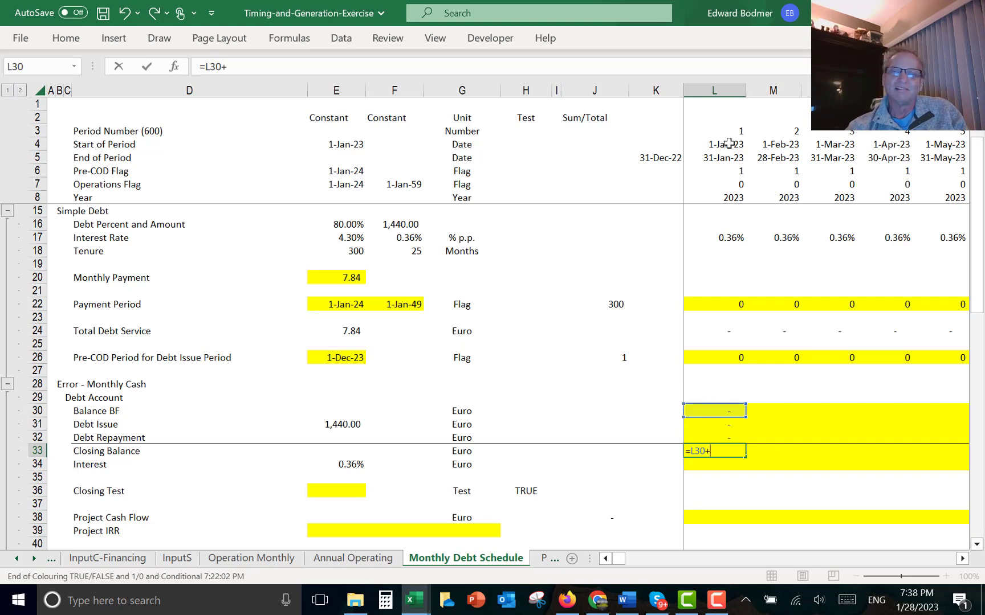
{"action": "key", "text": "Up"}
{"action": "key", "text": "Up"}
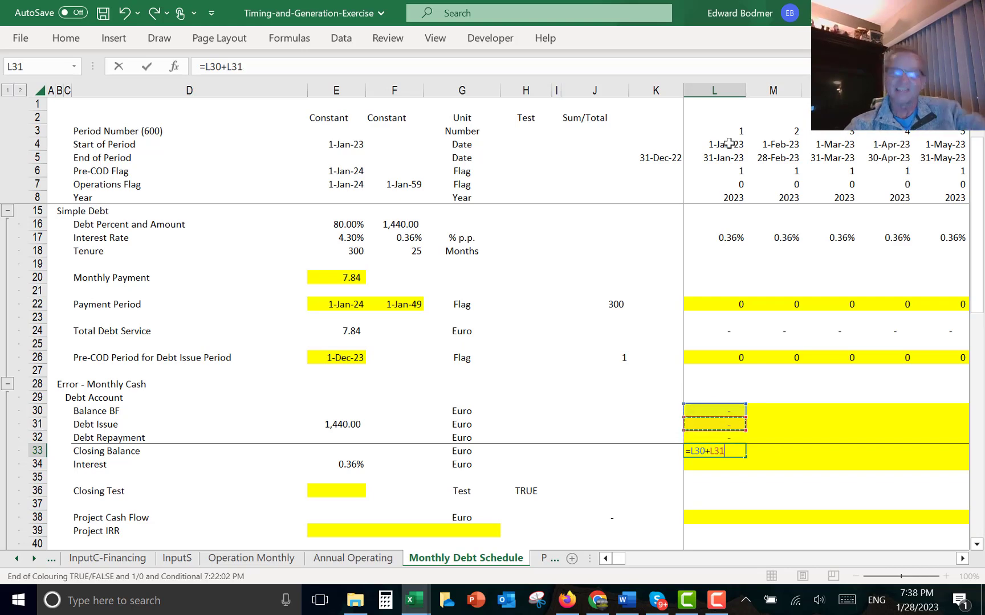
{"action": "type", "text": "-"}
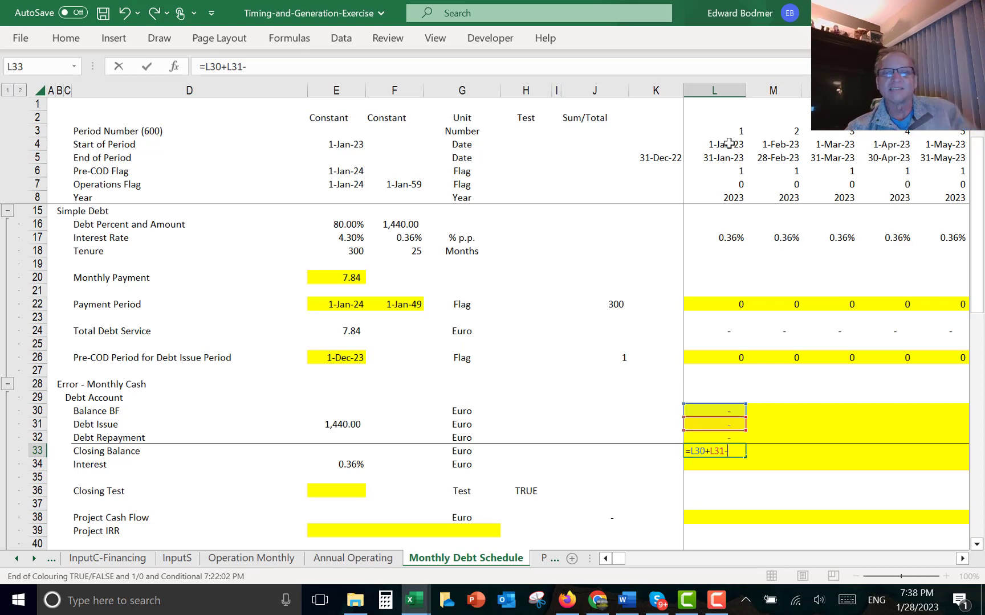
{"action": "key", "text": "Up"}
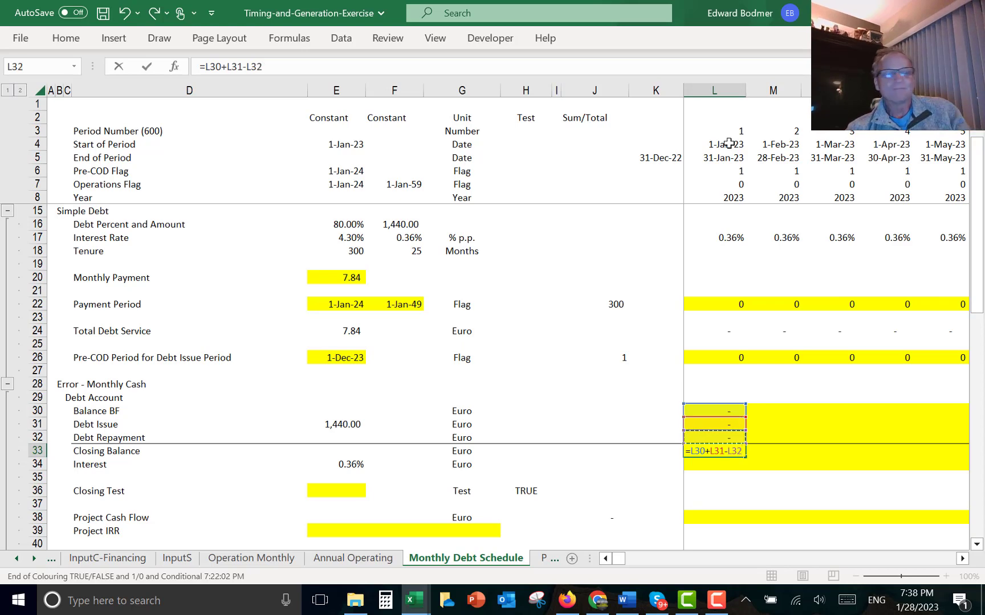
{"action": "key", "text": "Return"}
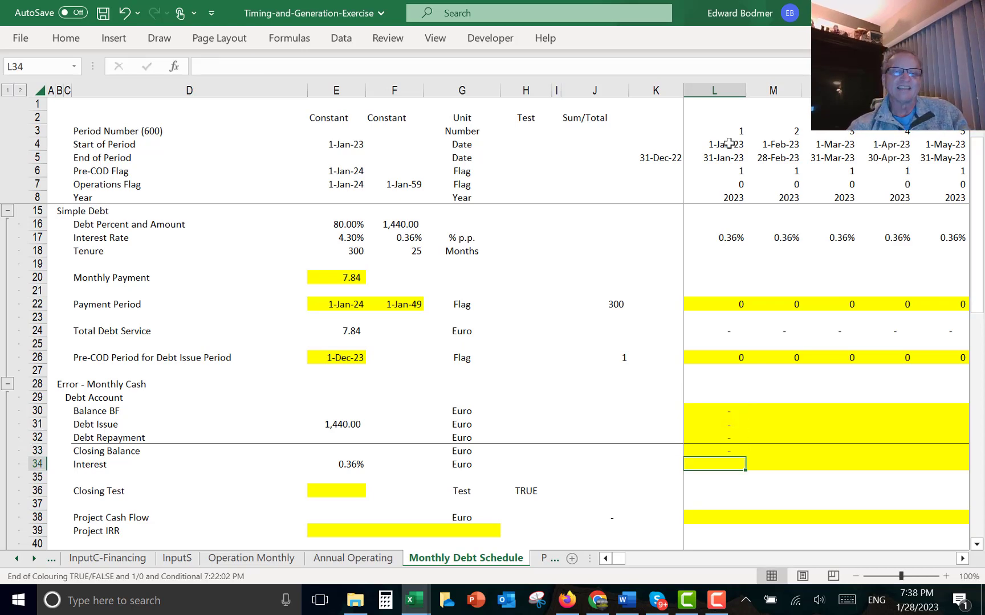
- Set the first month's Interest to the monthly rate times the row above, =$E$34*L32
{"action": "key", "text": "Up"}
{"action": "key", "text": "Up"}
{"action": "key", "text": "Up"}
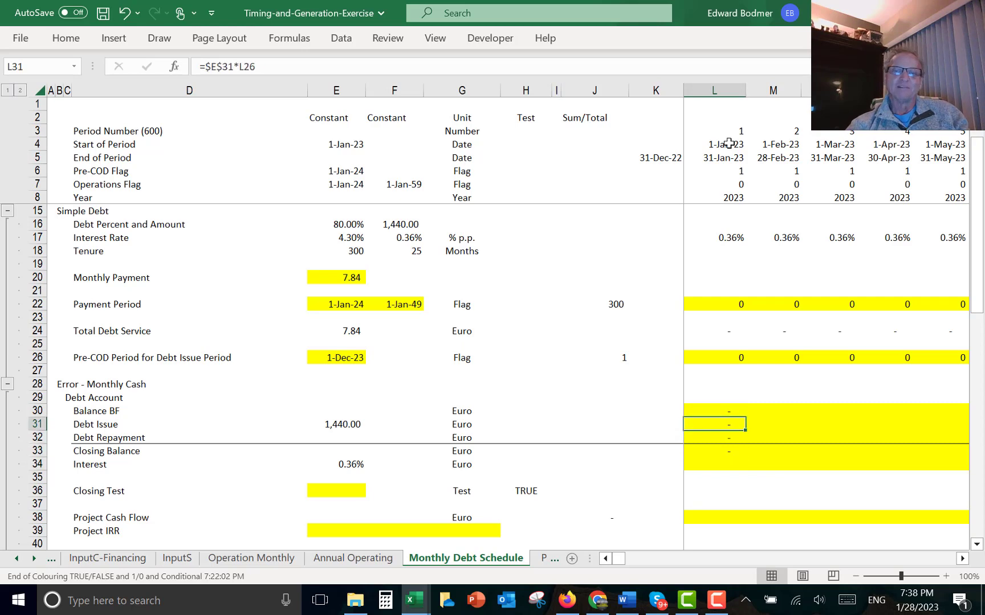
{"action": "key", "text": "Down"}
{"action": "key", "text": "Down"}
{"action": "key", "text": "Down"}
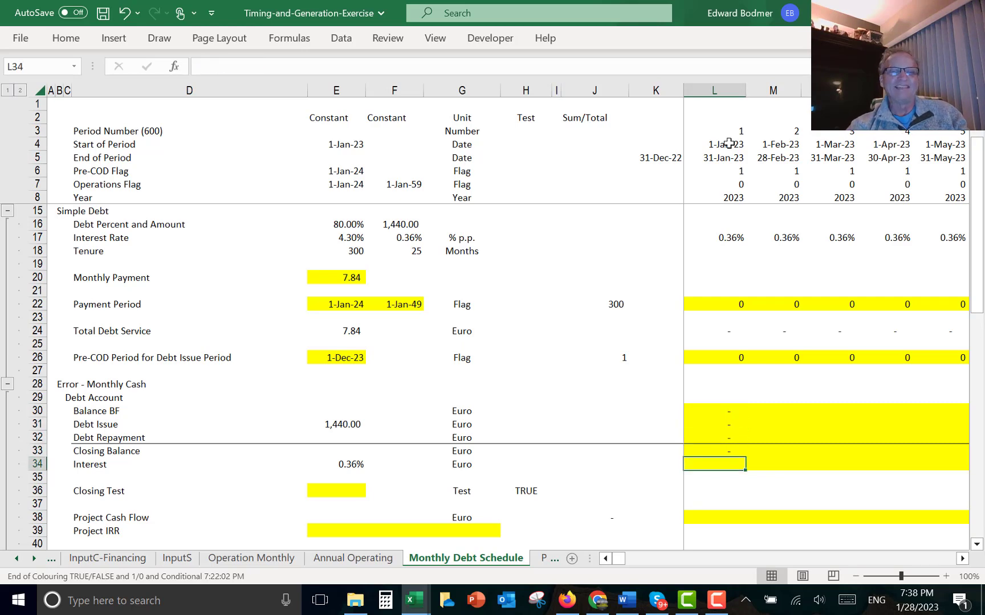
{"action": "type", "text": "="}
{"action": "key", "text": "Left"}
{"action": "key", "text": "Left"}
{"action": "key", "text": "Left"}
{"action": "key", "text": "Left"}
{"action": "key", "text": "Left"}
{"action": "key", "text": "Left"}
{"action": "key", "text": "Left"}
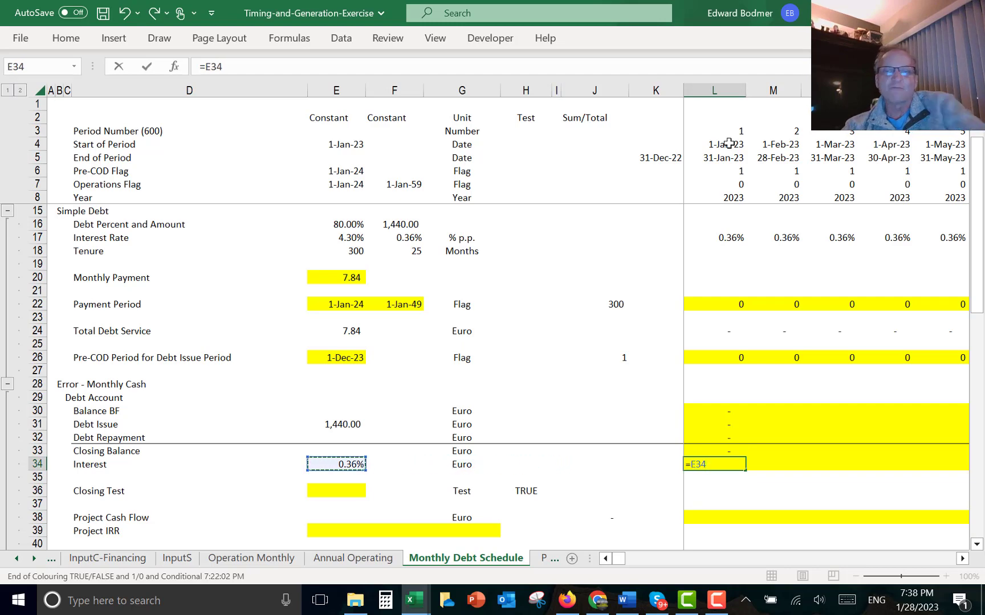
{"action": "key", "text": "F4"}
{"action": "type", "text": "*"}
{"action": "key", "text": "Up"}
{"action": "key", "text": "Up"}
{"action": "key", "text": "Up"}
{"action": "key", "text": "Up"}
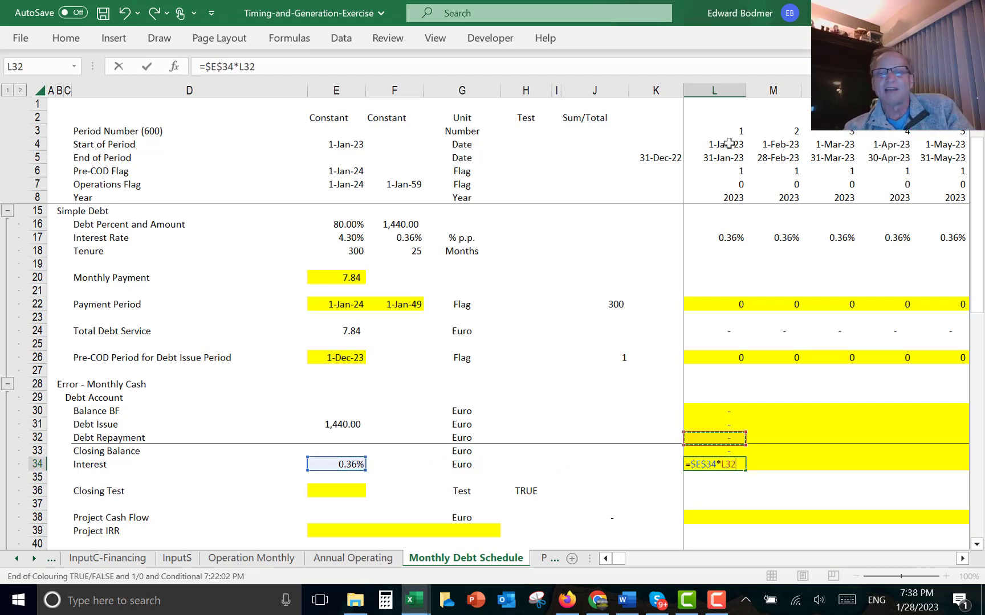
{"action": "key", "text": "Return"}
- Fill the five debt account formulas from the first month across all monthly columns
{"action": "key", "text": "Up"}
{"action": "key", "text": "Up"}
{"action": "key", "text": "Up"}
{"action": "key", "text": "Up"}
{"action": "key", "text": "Up"}
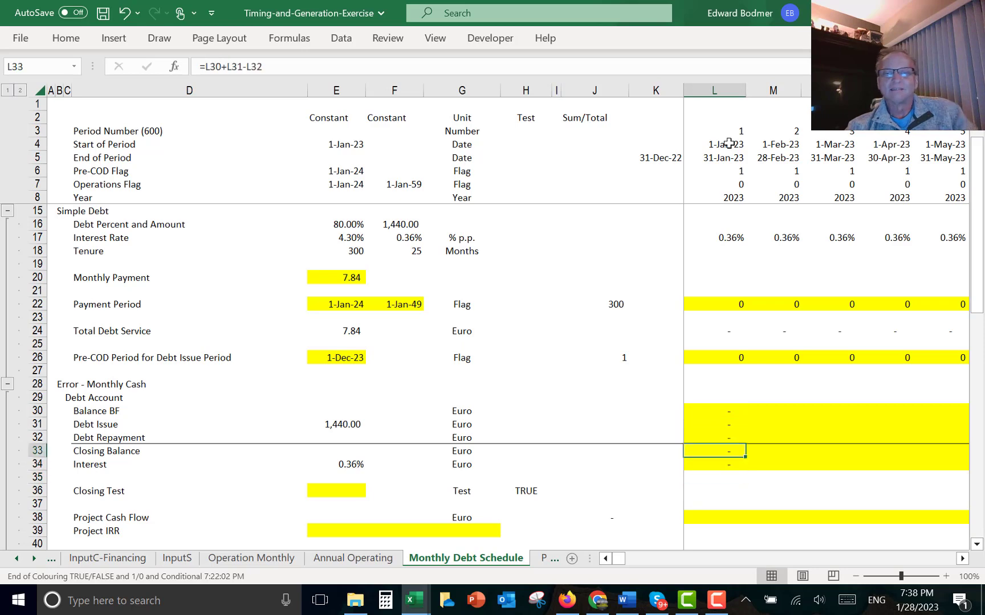
{"action": "key", "text": "shift+Down"}
{"action": "key", "text": "shift+Down"}
{"action": "key", "text": "shift+Down"}
{"action": "key", "text": "shift+Down"}
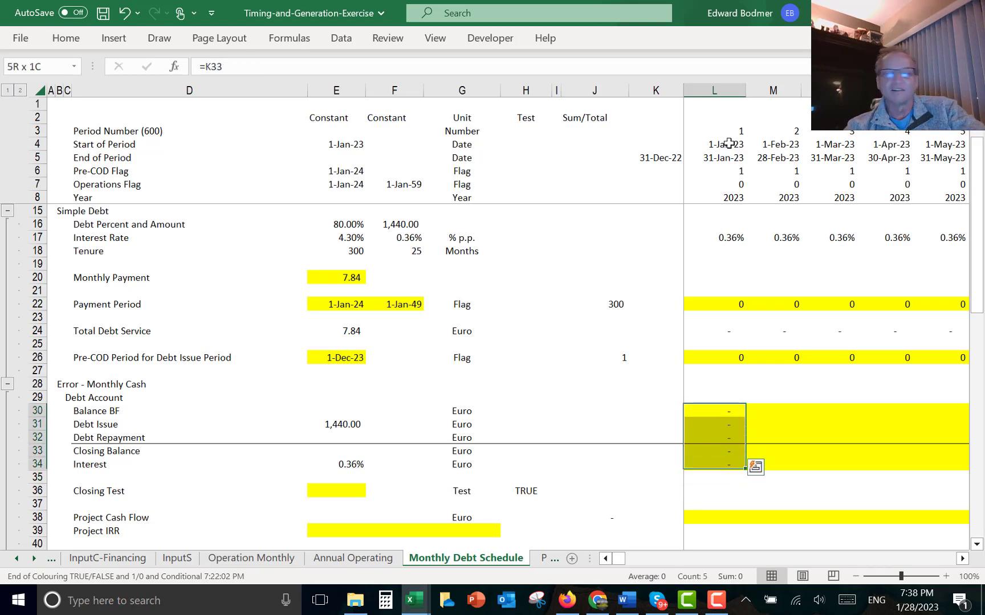
{"action": "key", "text": "ctrl+alt+r"}
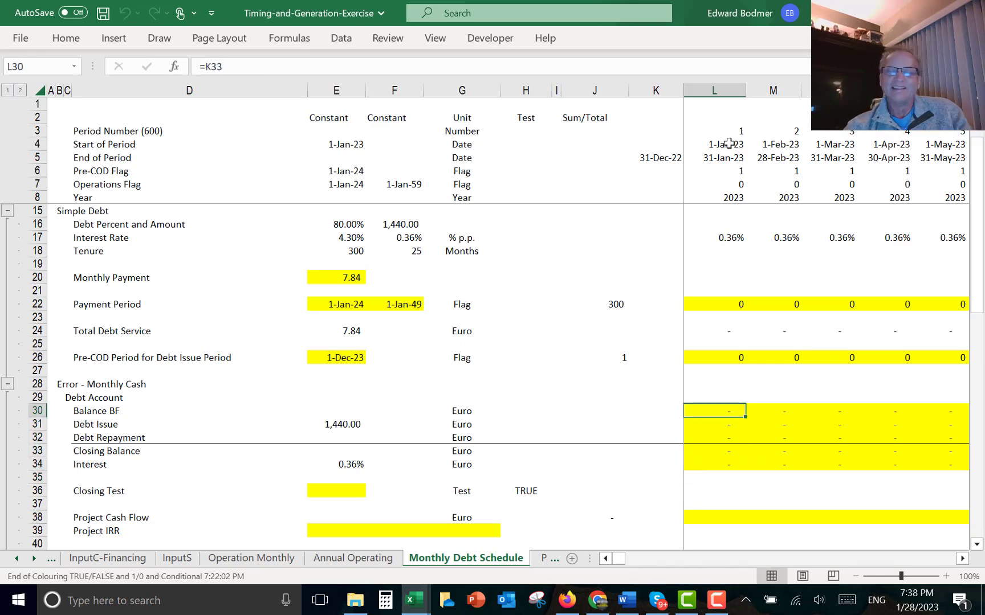
- Add Sum/Total row totals for Debt Issue and Debt Repayment
{"action": "key", "text": "Left"}
{"action": "key", "text": "Left"}
{"action": "key", "text": "Down"}
{"action": "key", "text": "Down"}
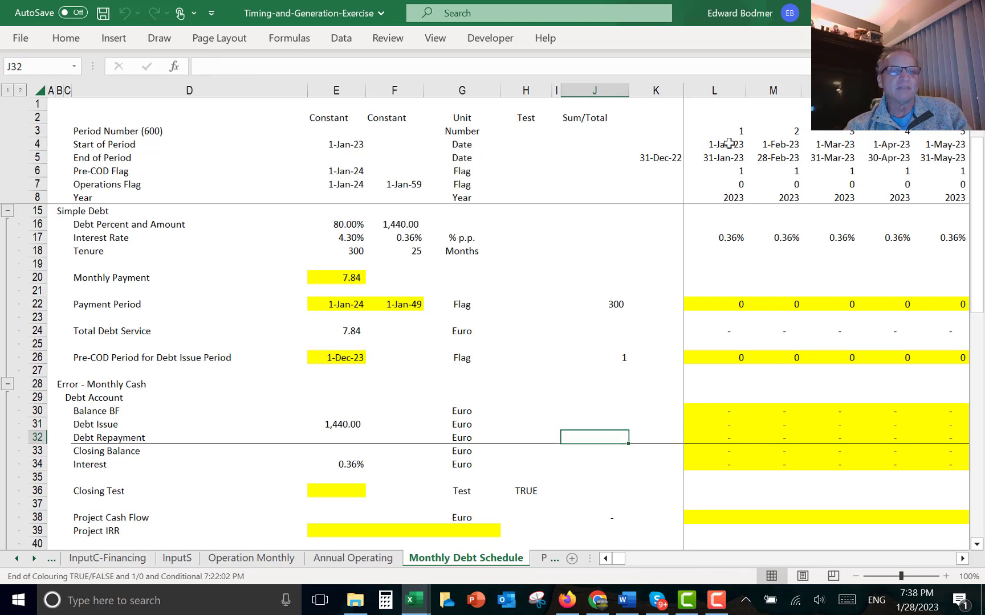
{"action": "key", "text": "Up"}
{"action": "key", "text": "ctrl+alt+s"}
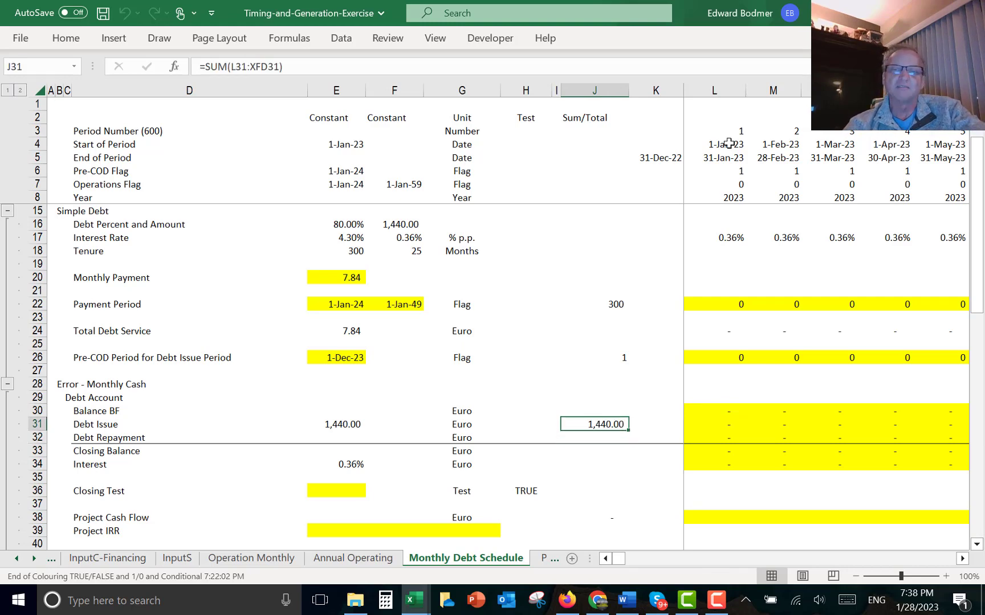
{"action": "key", "text": "Down"}
{"action": "key", "text": "ctrl+alt+s"}
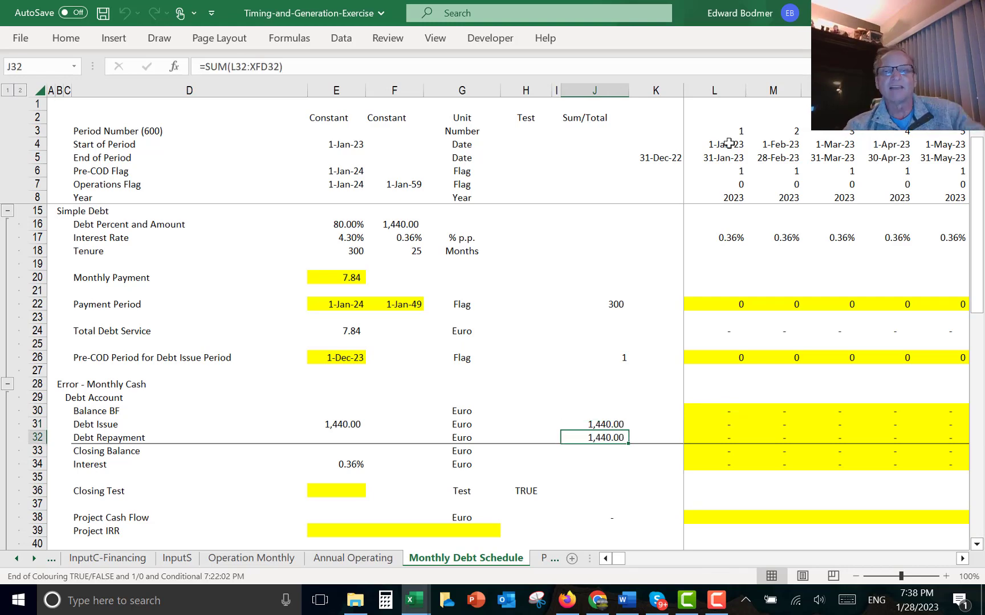
- Set the Closing Test to look up the closing balance at the final payment date, =LOOKUP(F22,4:4,33:33), and review the test check
{"action": "key", "text": "Down"}
{"action": "key", "text": "Down"}
{"action": "key", "text": "Down"}
{"action": "key", "text": "Down"}
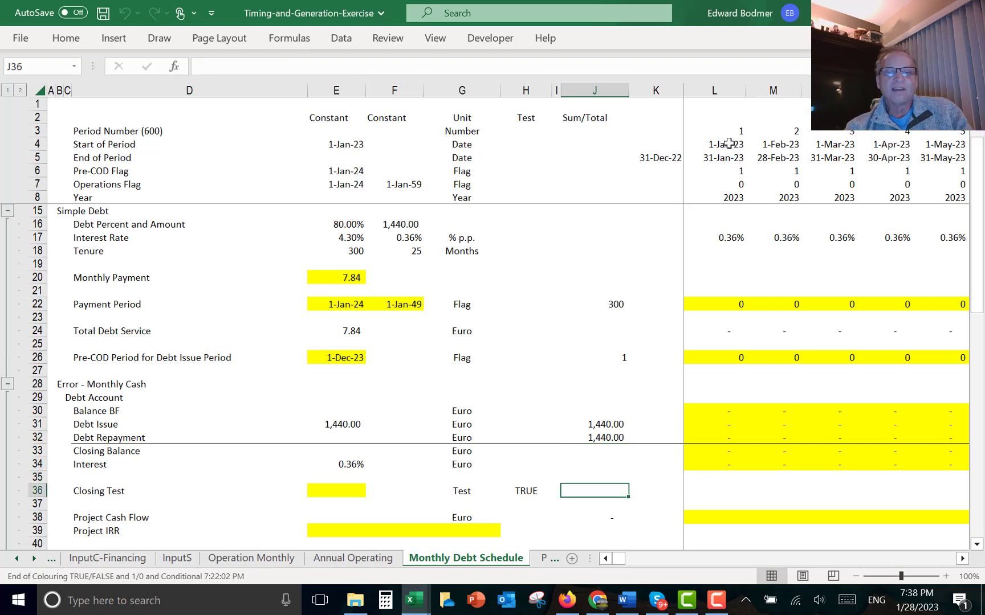
{"action": "key", "text": "Left"}
{"action": "key", "text": "Left"}
{"action": "key", "text": "Left"}
{"action": "key", "text": "Left"}
{"action": "key", "text": "Left"}
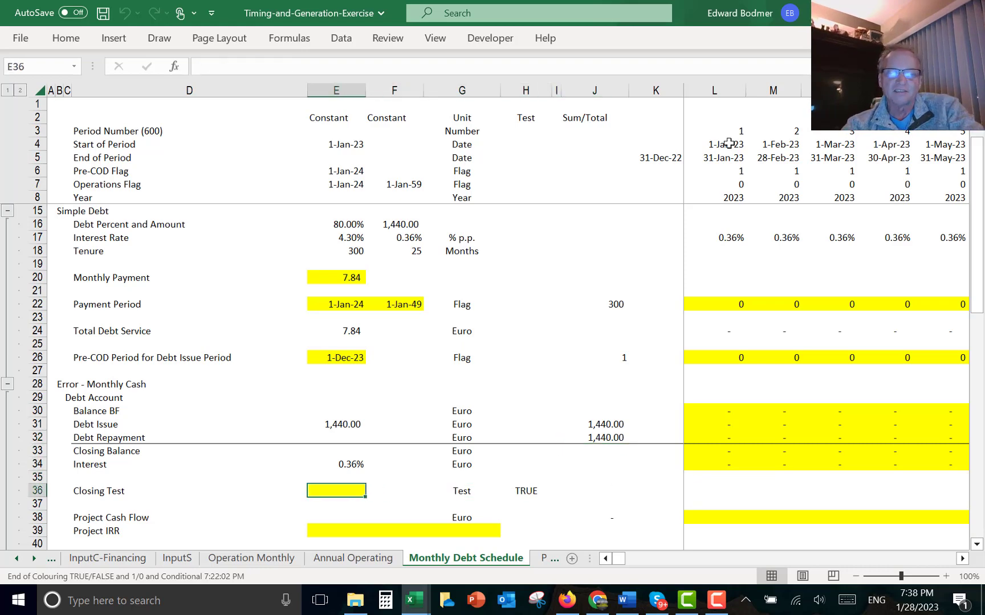
{"action": "type", "text": "=loo"}
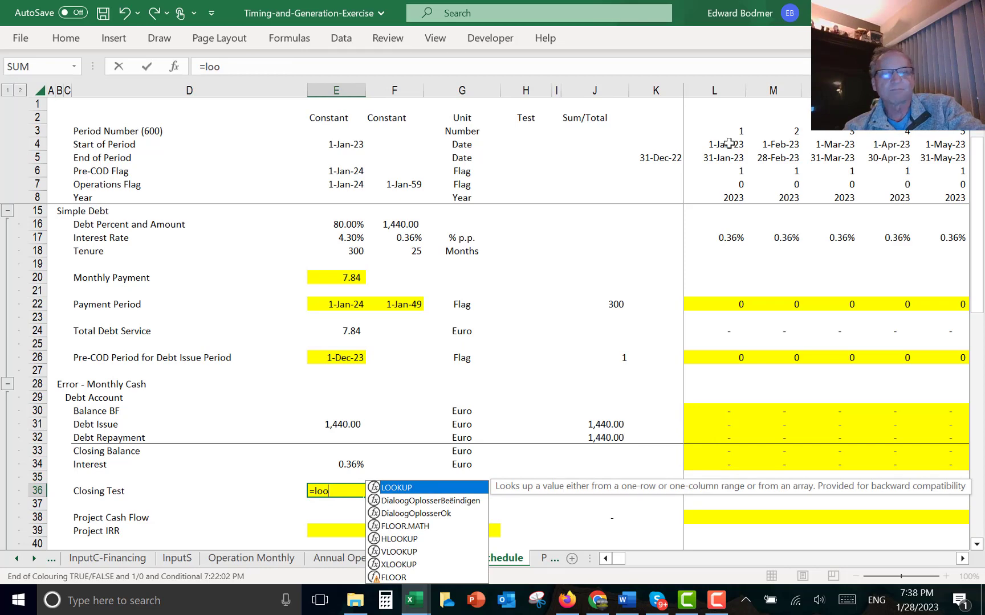
{"action": "key", "text": "Tab"}
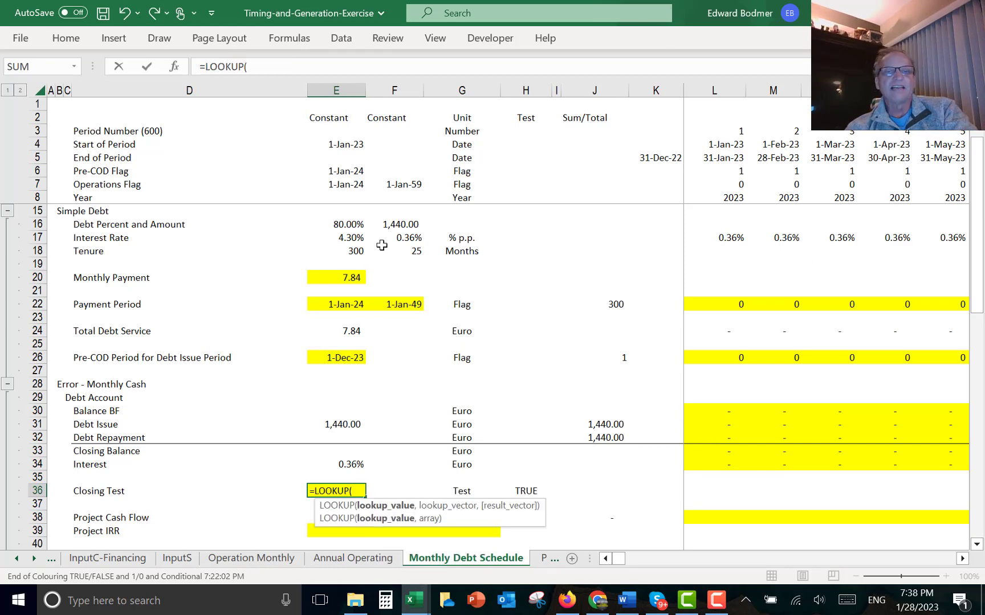
{"action": "left_click", "coordinate": [411, 300]}
{"action": "type", "text": ","}
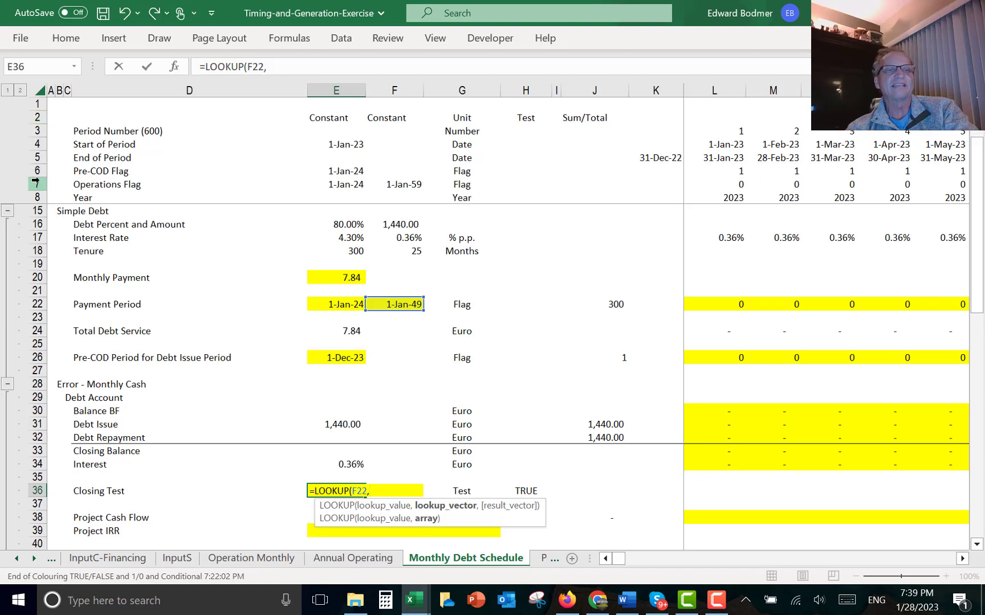
{"action": "left_click", "coordinate": [37, 147]}
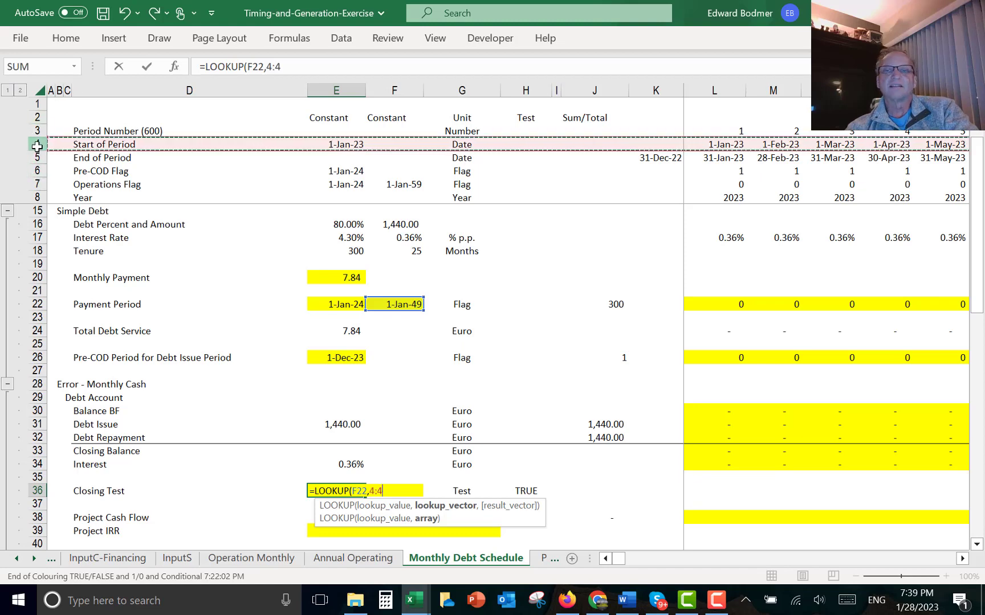
{"action": "type", "text": ","}
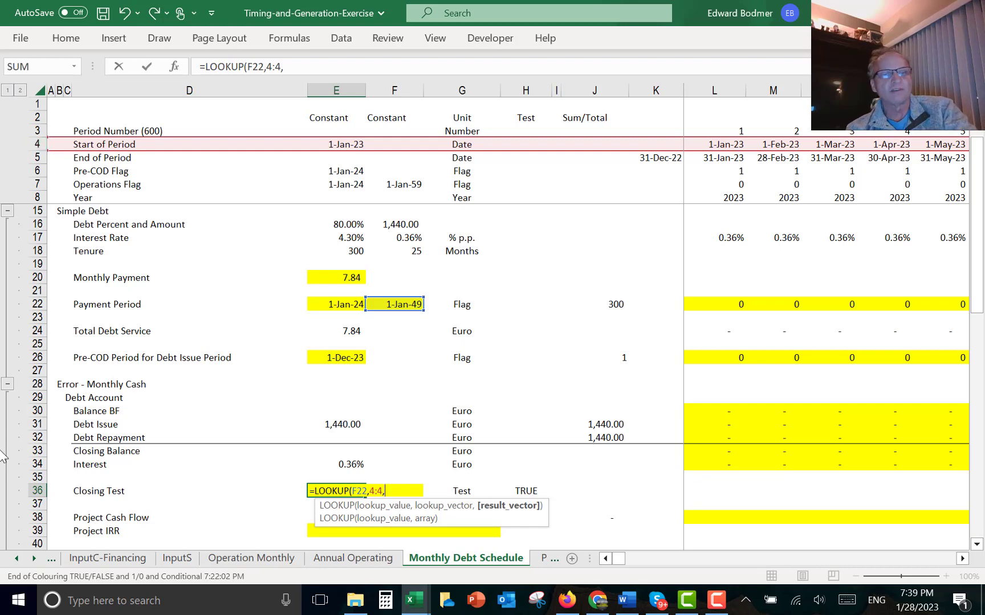
{"action": "left_click", "coordinate": [35, 445]}
{"action": "key", "text": "ctrl+Return"}
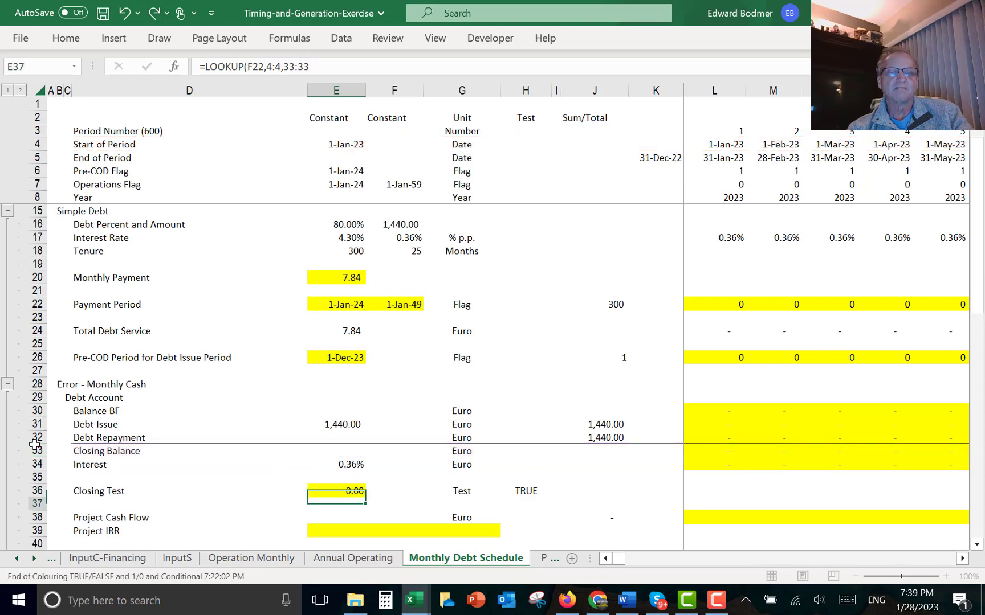
{"action": "key", "text": "Right"}
{"action": "key", "text": "Right"}
{"action": "key", "text": "Right"}
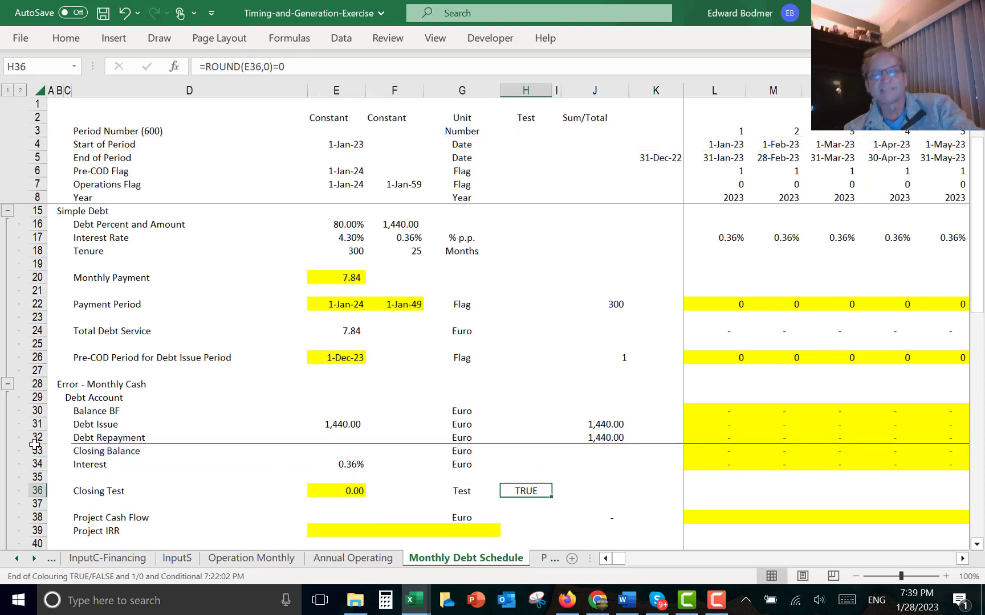
{"action": "key", "text": "F2"}
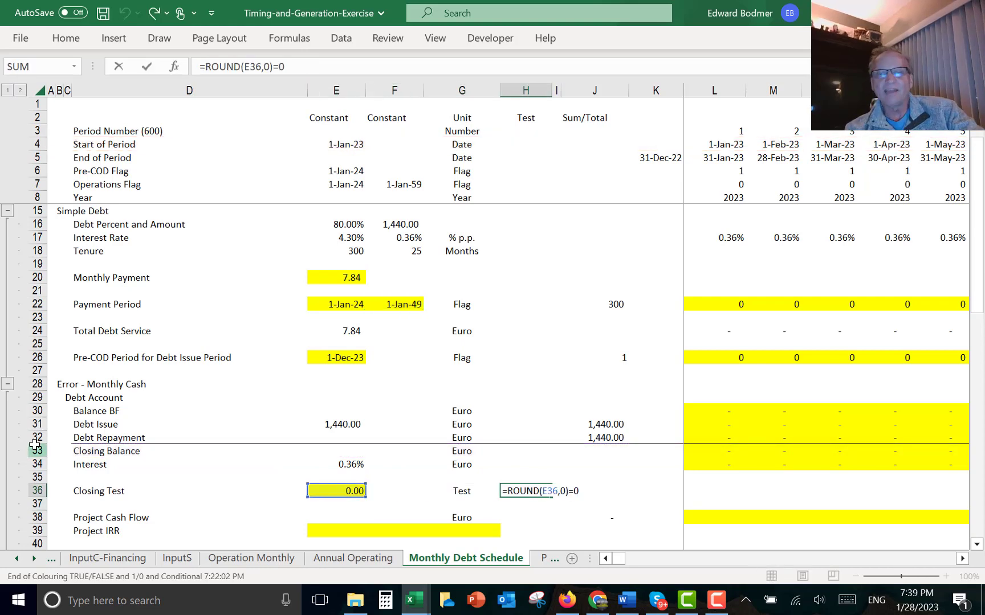
{"action": "key", "text": "Return"}
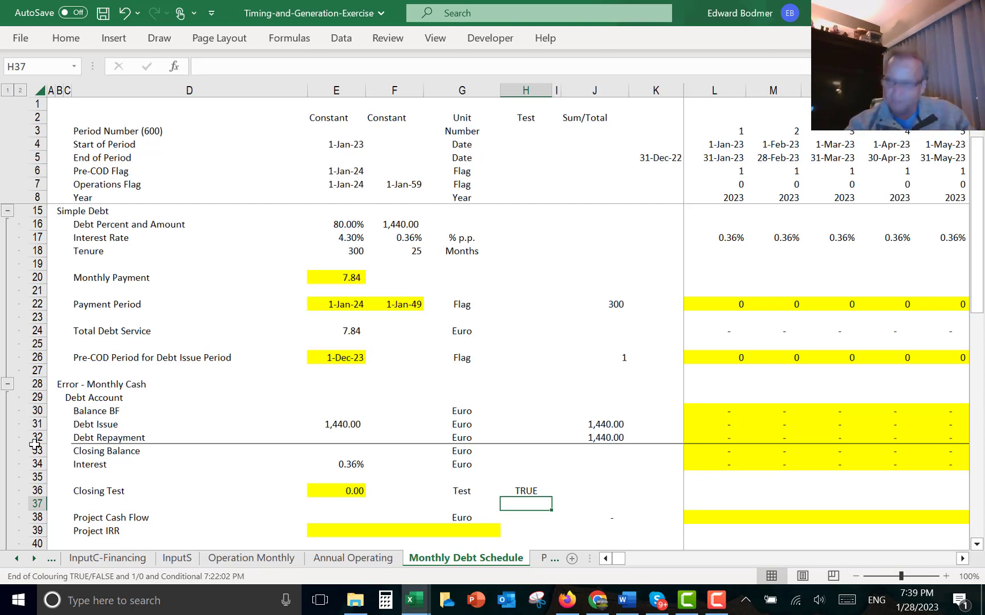
- Set the first month's Project Cash Flow to Nominal EBITDA minus Capital Expenditures, =L11-L13
{"action": "key", "text": "Down"}
{"action": "key", "text": "Down"}
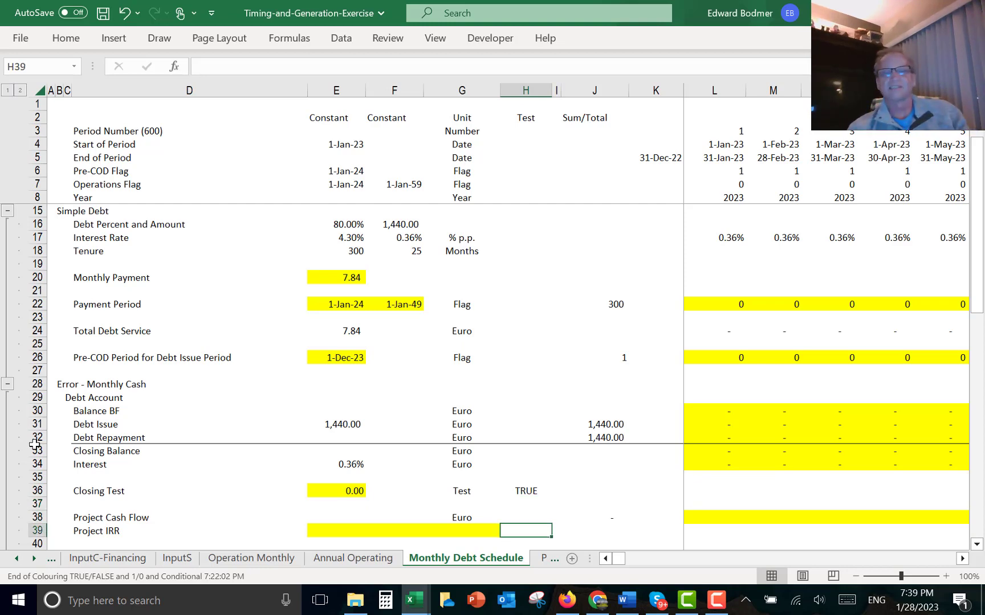
{"action": "key", "text": "Right"}
{"action": "key", "text": "Right"}
{"action": "key", "text": "Right"}
{"action": "key", "text": "Right"}
{"action": "key", "text": "Down"}
{"action": "key", "text": "Down"}
{"action": "key", "text": "Down"}
{"action": "key", "text": "Down"}
{"action": "key", "text": "Down"}
{"action": "key", "text": "Down"}
{"action": "key", "text": "Down"}
{"action": "key", "text": "Down"}
{"action": "key", "text": "Down"}
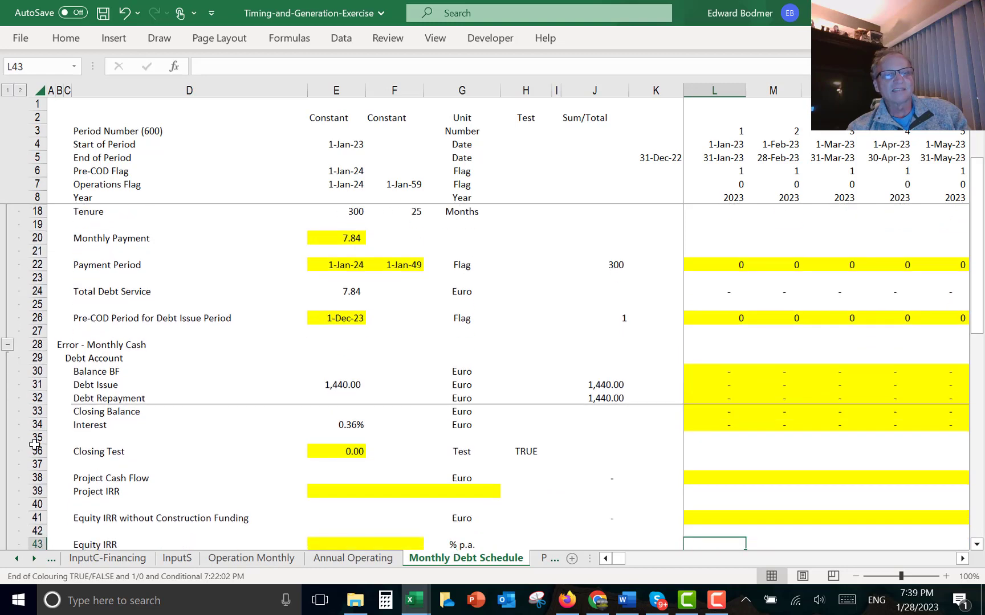
{"action": "key", "text": "Down"}
{"action": "key", "text": "Up"}
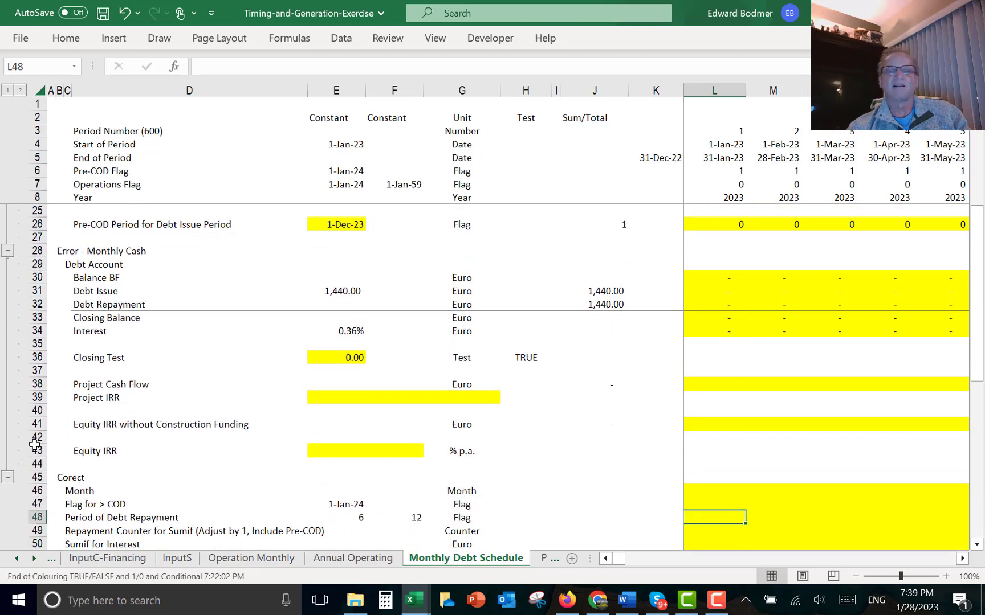
{"action": "key", "text": "Up"}
{"action": "key", "text": "Up"}
{"action": "key", "text": "Up"}
{"action": "key", "text": "Up"}
{"action": "key", "text": "Up"}
{"action": "key", "text": "Up"}
{"action": "key", "text": "Up"}
{"action": "key", "text": "Up"}
{"action": "key", "text": "Up"}
{"action": "key", "text": "Up"}
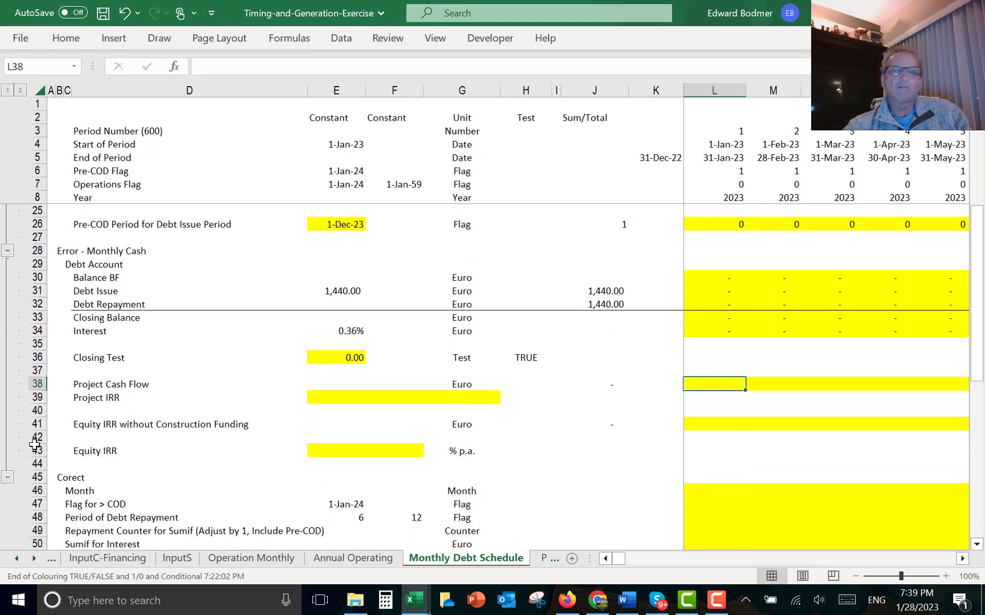
{"action": "type", "text": "="}
{"action": "key", "text": "Up"}
{"action": "key", "text": "Up"}
{"action": "key", "text": "Up"}
{"action": "key", "text": "Up"}
{"action": "key", "text": "Up"}
{"action": "key", "text": "Up"}
{"action": "key", "text": "Up"}
{"action": "key", "text": "Up"}
{"action": "key", "text": "Up"}
{"action": "key", "text": "Up"}
{"action": "key", "text": "Up"}
{"action": "key", "text": "Up"}
{"action": "key", "text": "Up"}
{"action": "key", "text": "Up"}
{"action": "key", "text": "Up"}
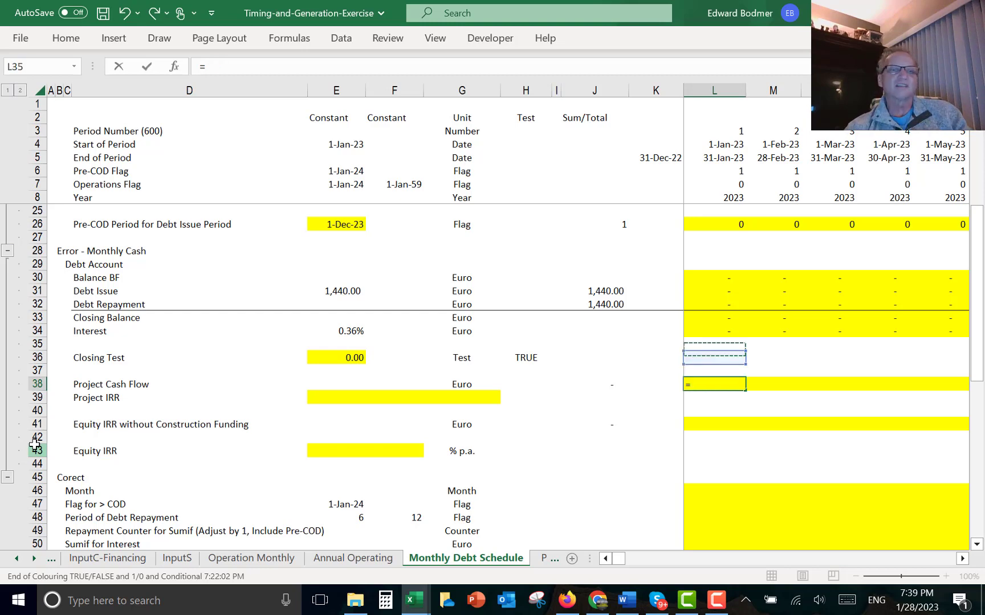
{"action": "key", "text": "Up"}
{"action": "key", "text": "Up"}
{"action": "key", "text": "Up"}
{"action": "key", "text": "Up"}
{"action": "key", "text": "Up"}
{"action": "key", "text": "Up"}
{"action": "key", "text": "Up"}
{"action": "key", "text": "Up"}
{"action": "key", "text": "Up"}
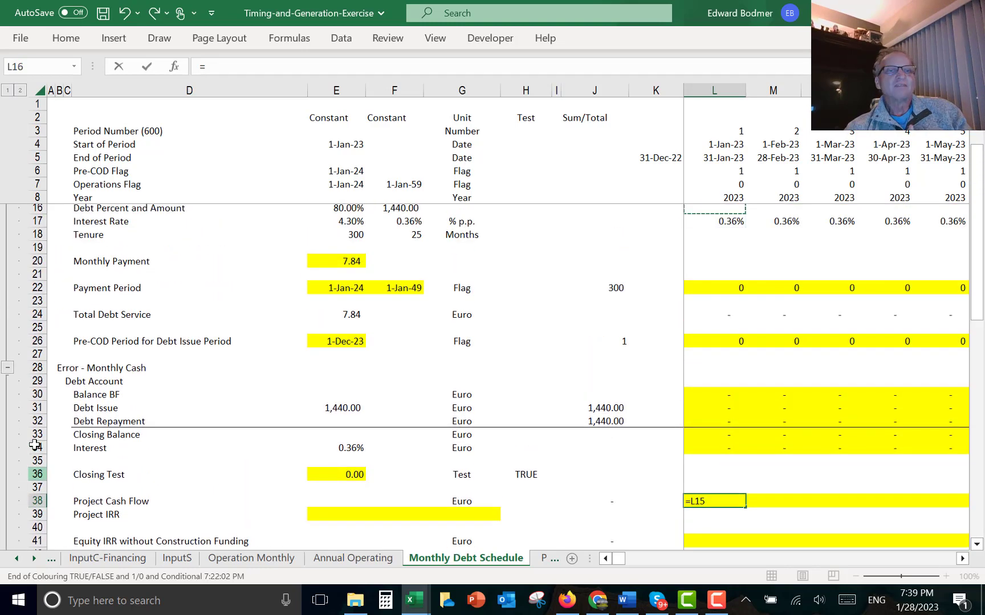
{"action": "key", "text": "Up"}
{"action": "key", "text": "Up"}
{"action": "key", "text": "Up"}
{"action": "key", "text": "Up"}
{"action": "key", "text": "Up"}
{"action": "key", "text": "Up"}
{"action": "key", "text": "Up"}
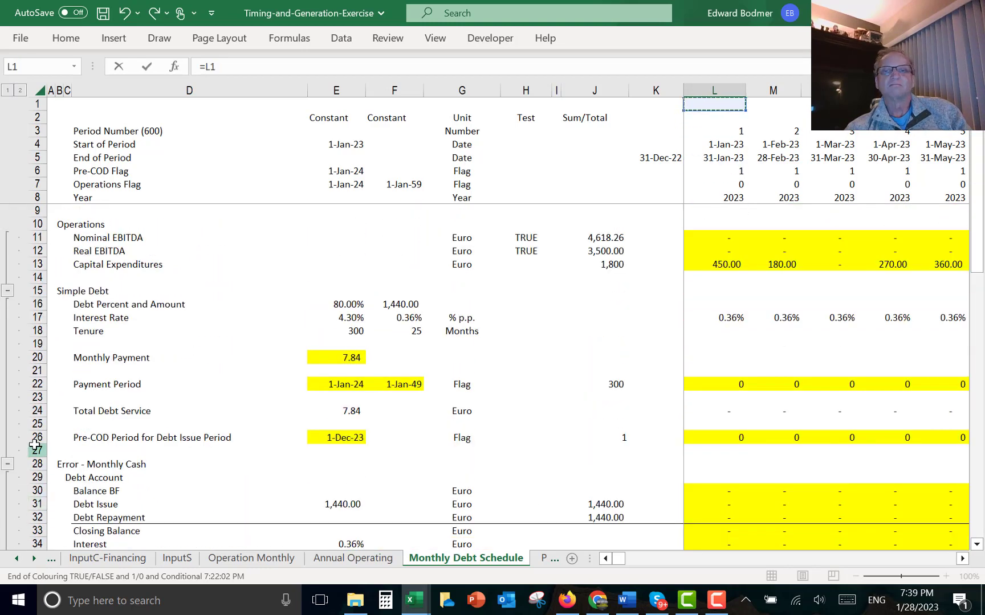
{"action": "key", "text": "Down"}
{"action": "key", "text": "Down"}
{"action": "key", "text": "Down"}
{"action": "key", "text": "Down"}
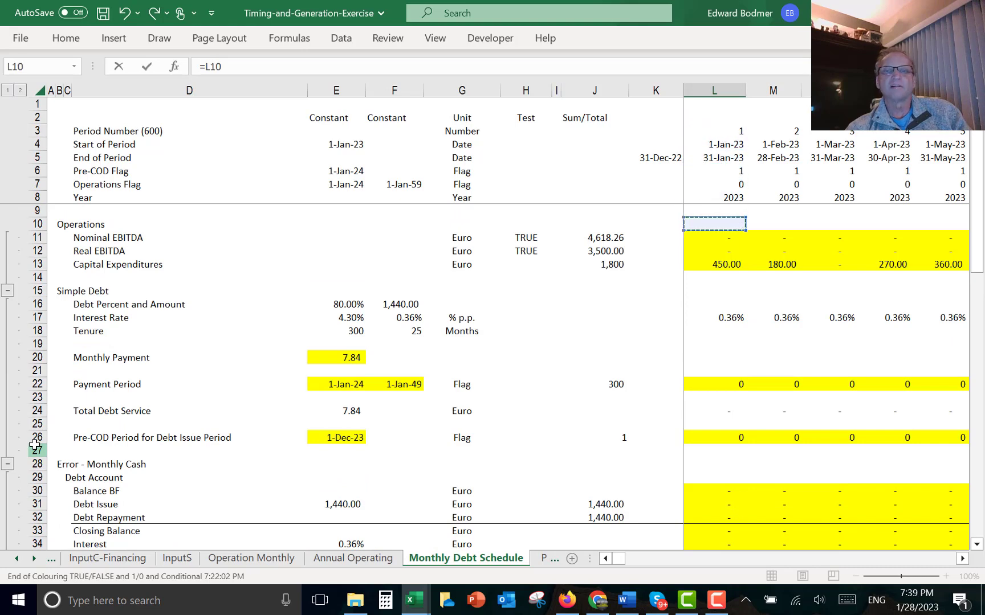
{"action": "type", "text": "-"}
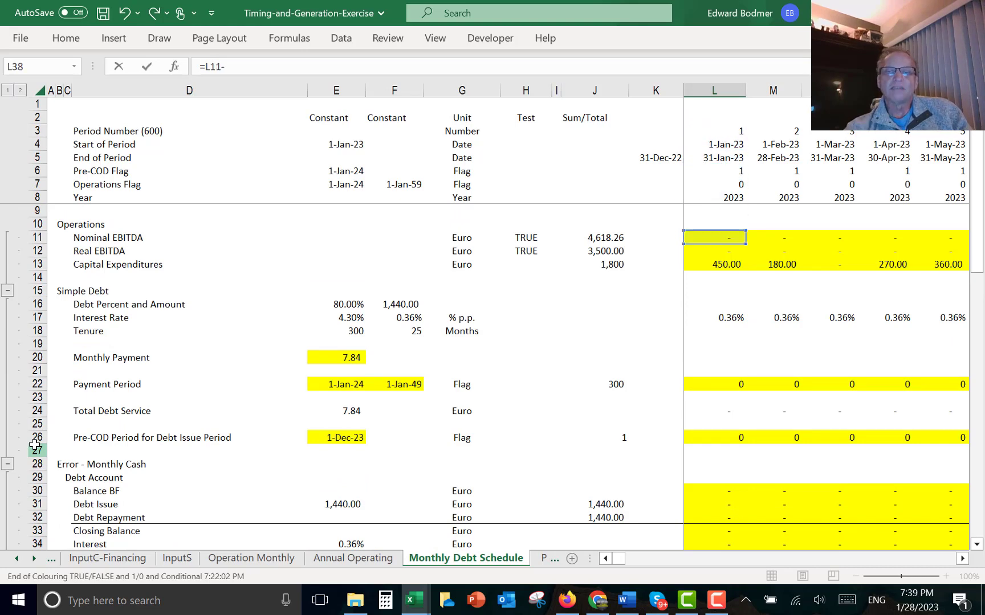
{"action": "key", "text": "Up"}
{"action": "key", "text": "Up"}
{"action": "key", "text": "Up"}
{"action": "key", "text": "Up"}
{"action": "key", "text": "Up"}
{"action": "key", "text": "Up"}
{"action": "key", "text": "Up"}
{"action": "key", "text": "Up"}
{"action": "key", "text": "Up"}
{"action": "key", "text": "Up"}
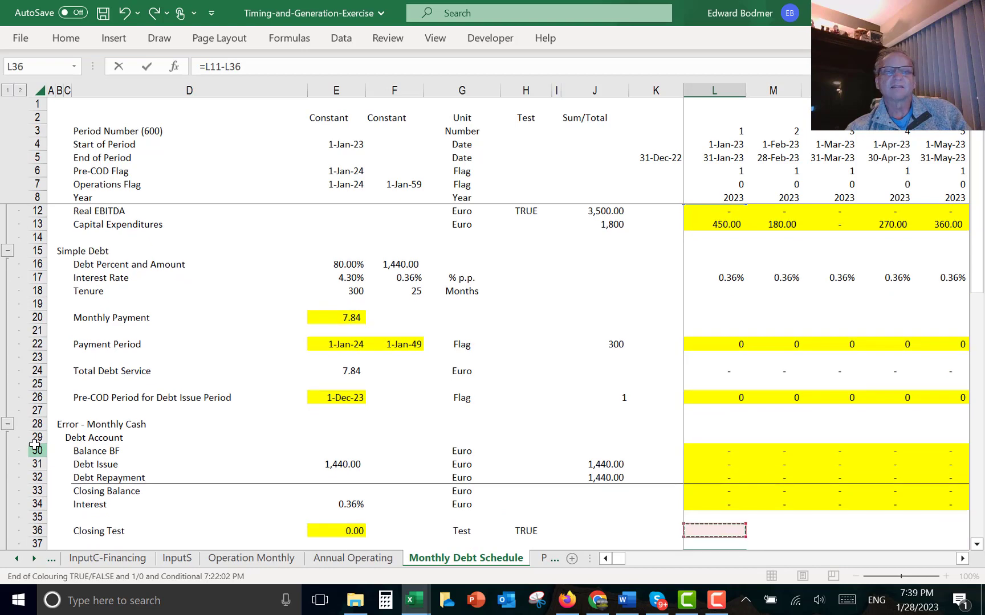
{"action": "key", "text": "Up"}
{"action": "key", "text": "Up"}
{"action": "key", "text": "Up"}
{"action": "key", "text": "Up"}
{"action": "key", "text": "Up"}
{"action": "key", "text": "Up"}
{"action": "key", "text": "Up"}
{"action": "key", "text": "Up"}
{"action": "key", "text": "Up"}
{"action": "key", "text": "Up"}
{"action": "key", "text": "Up"}
{"action": "key", "text": "Up"}
{"action": "key", "text": "Up"}
{"action": "key", "text": "Up"}
{"action": "key", "text": "Up"}
{"action": "key", "text": "Up"}
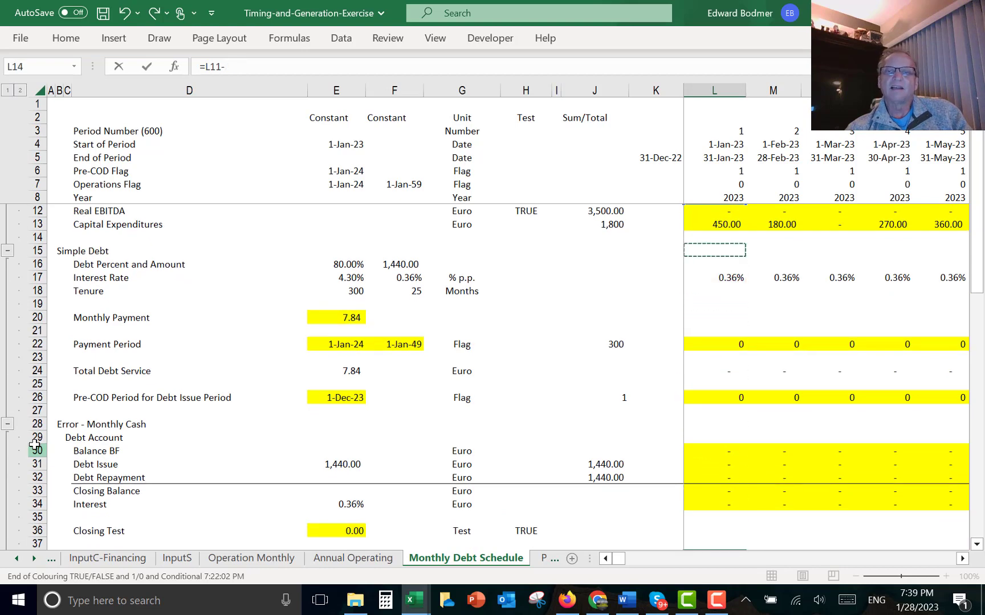
{"action": "key", "text": "Down"}
{"action": "key", "text": "Return"}
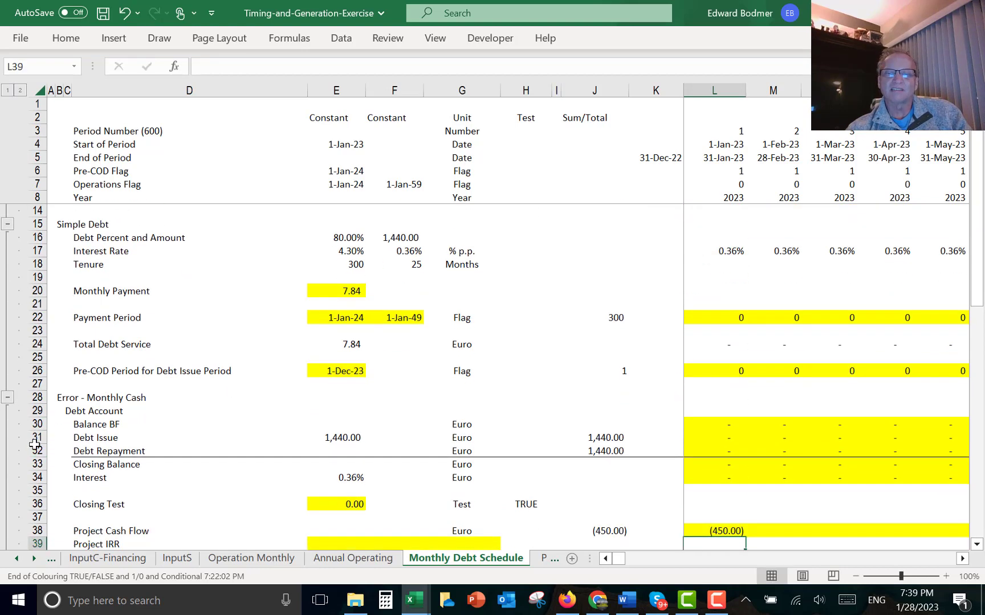
- Fill the Project Cash Flow formula from the first month across all monthly columns
{"action": "key", "text": "Down"}
{"action": "key", "text": "Up"}
{"action": "key", "text": "Up"}
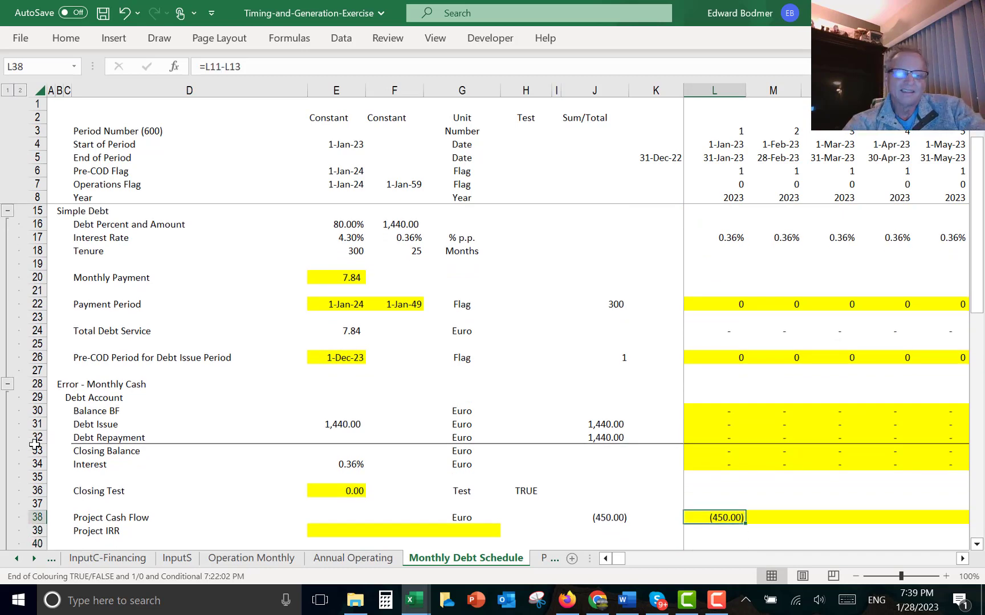
{"action": "key", "text": "ctrl+shift+Right"}
{"action": "key", "text": "ctrl+r"}
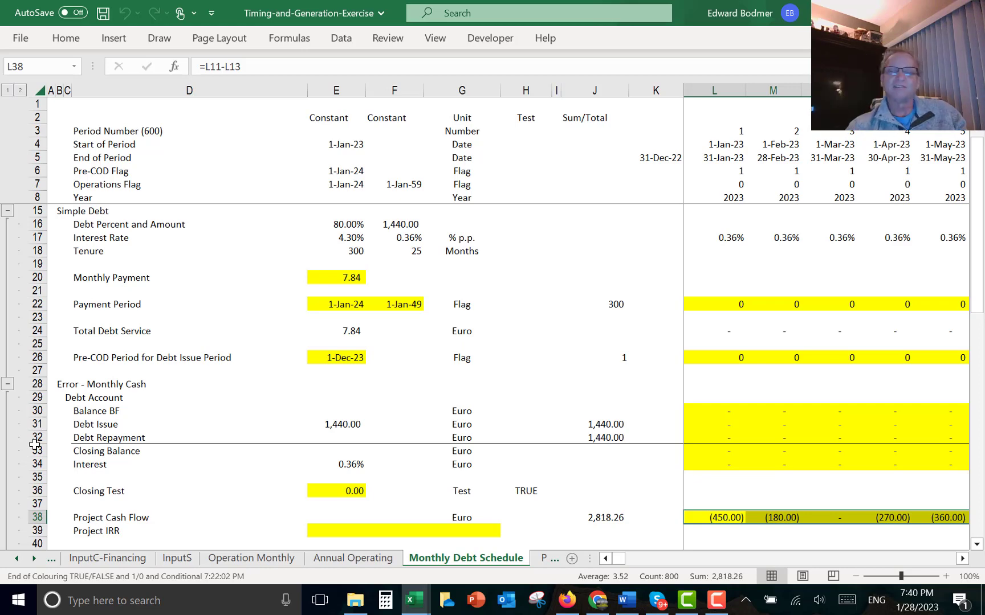
- Compute the Project IRR over the monthly cash flow row with a 0.0001 guess, =IRR(L38:AEE38,0.0001)
{"action": "key", "text": "Down"}
{"action": "key", "text": "Down"}
{"action": "key", "text": "Left"}
{"action": "key", "text": "Left"}
{"action": "key", "text": "Left"}
{"action": "key", "text": "Left"}
{"action": "key", "text": "Left"}
{"action": "key", "text": "Left"}
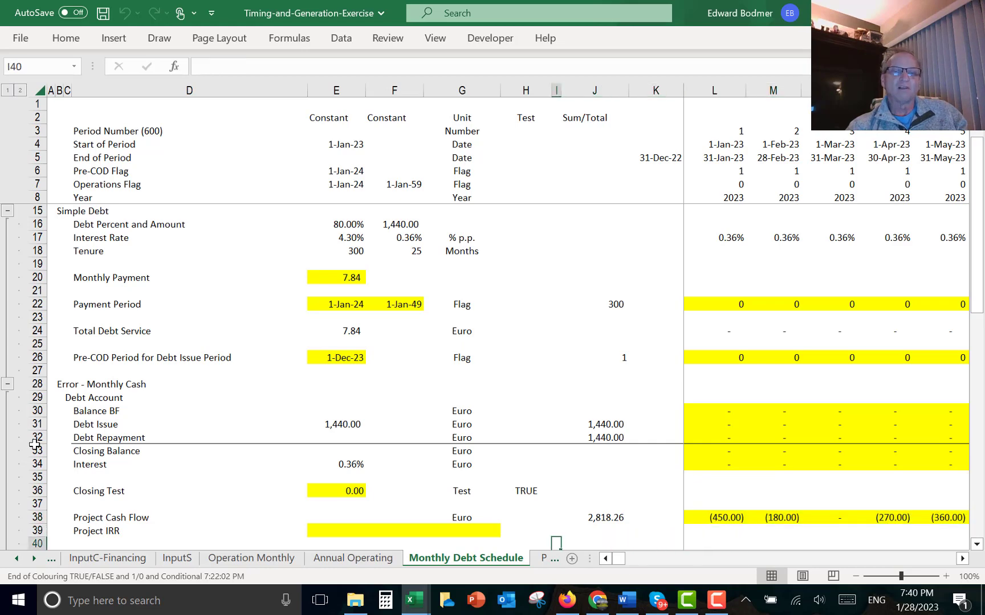
{"action": "key", "text": "Left"}
{"action": "key", "text": "Up"}
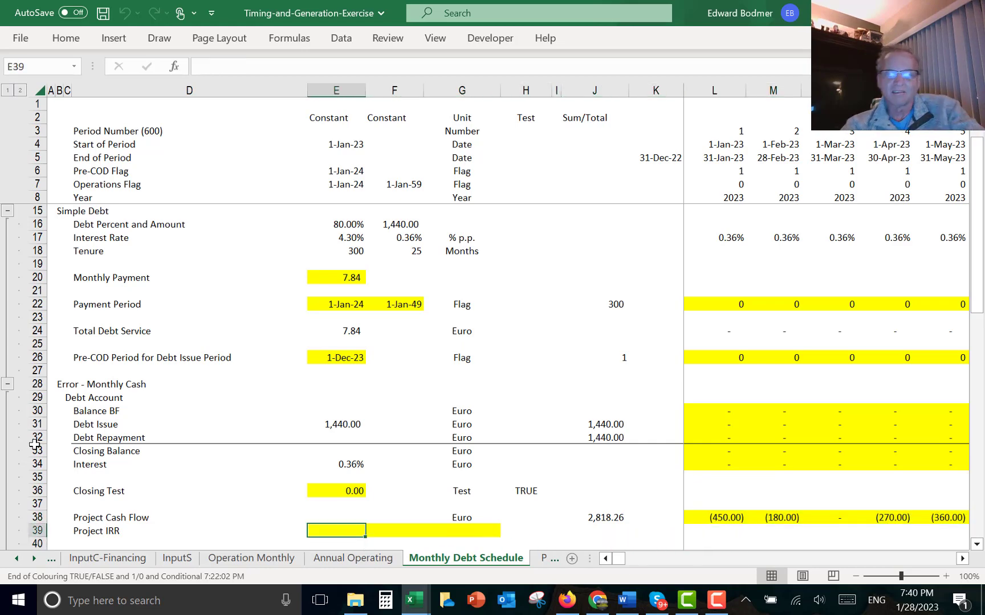
{"action": "type", "text": "=IRR("}
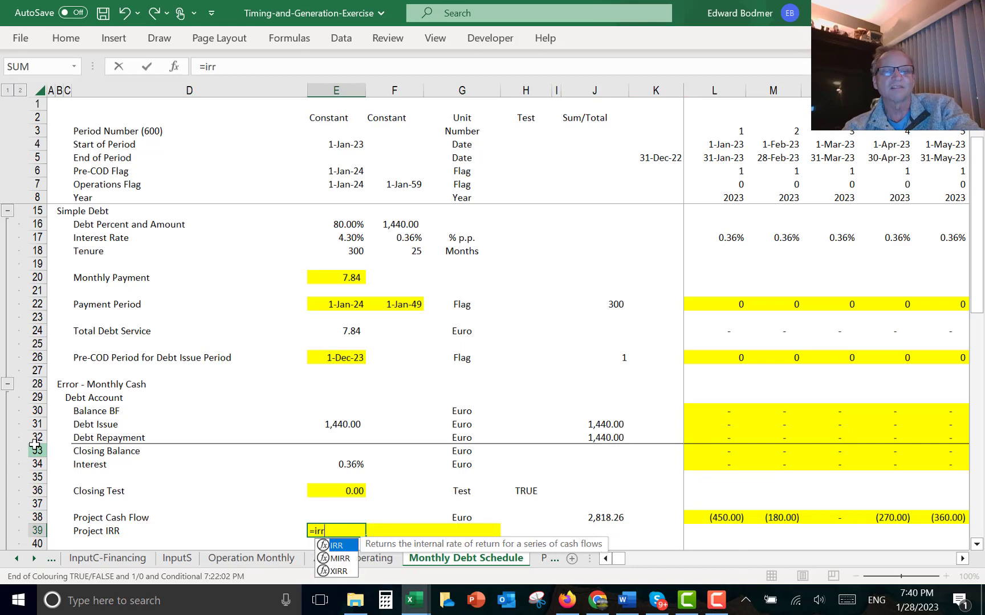
{"action": "key", "text": "Up"}
{"action": "key", "text": "Up"}
{"action": "key", "text": "Down"}
{"action": "key", "text": "Right"}
{"action": "key", "text": "Right"}
{"action": "key", "text": "Right"}
{"action": "key", "text": "Right"}
{"action": "key", "text": "Right"}
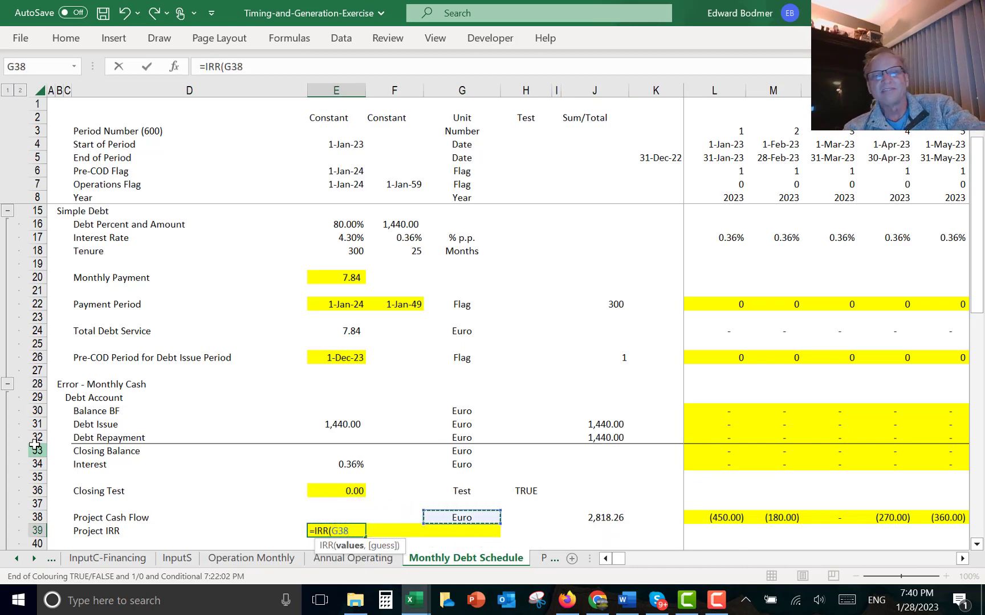
{"action": "key", "text": "Right"}
{"action": "key", "text": "Right"}
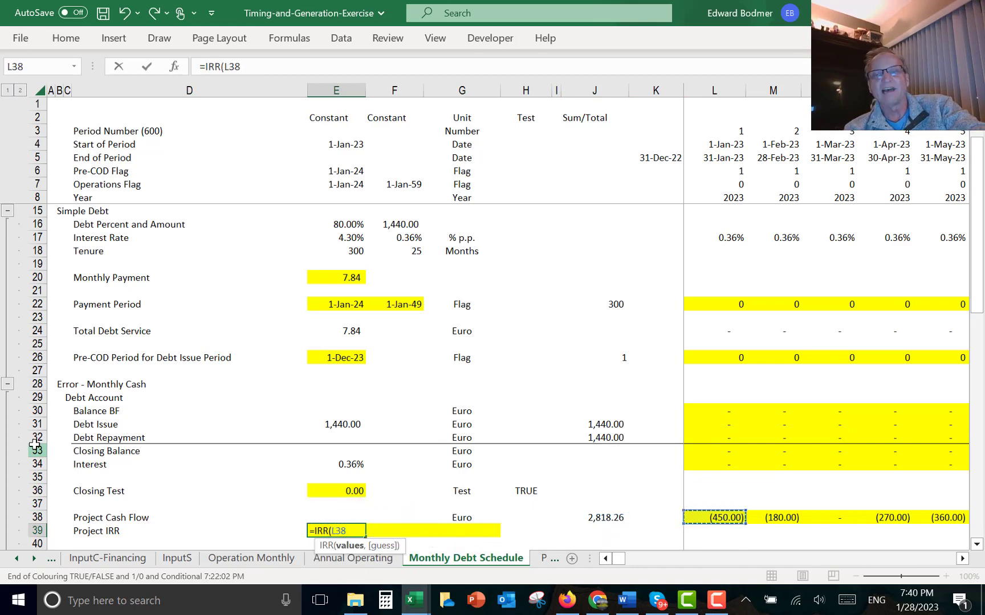
{"action": "key", "text": "ctrl+shift+Right"}
{"action": "key", "text": "ctrl+Return"}
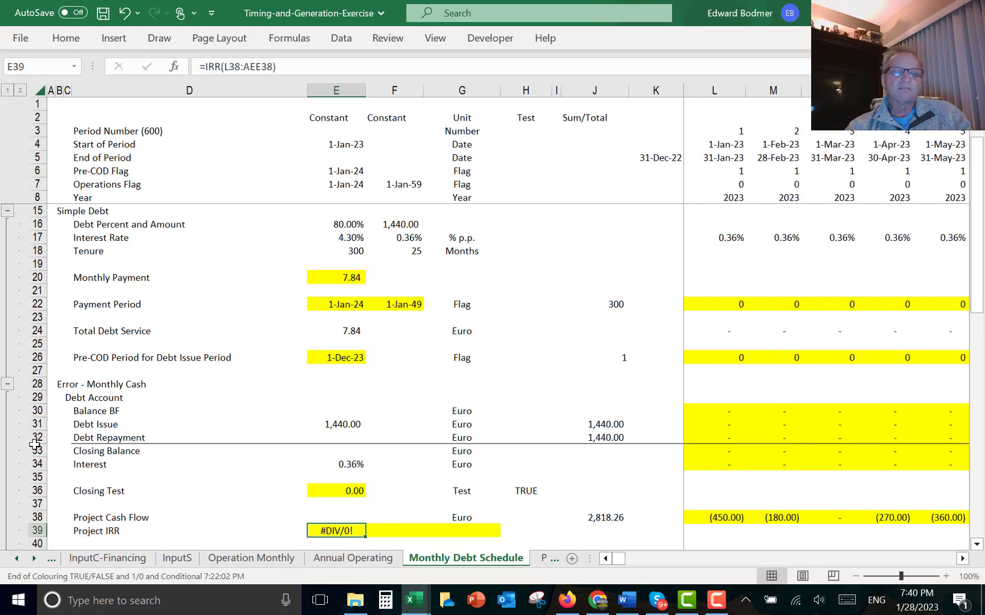
{"action": "key", "text": "Left"}
{"action": "key", "text": "Right"}
{"action": "key", "text": "F2"}
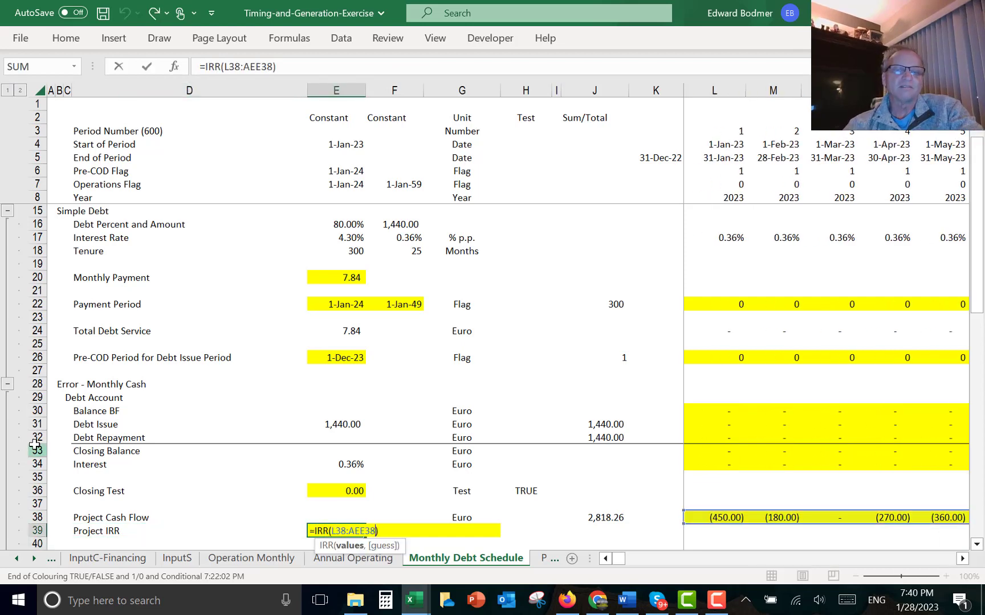
{"action": "type", "text": ",.0001"}
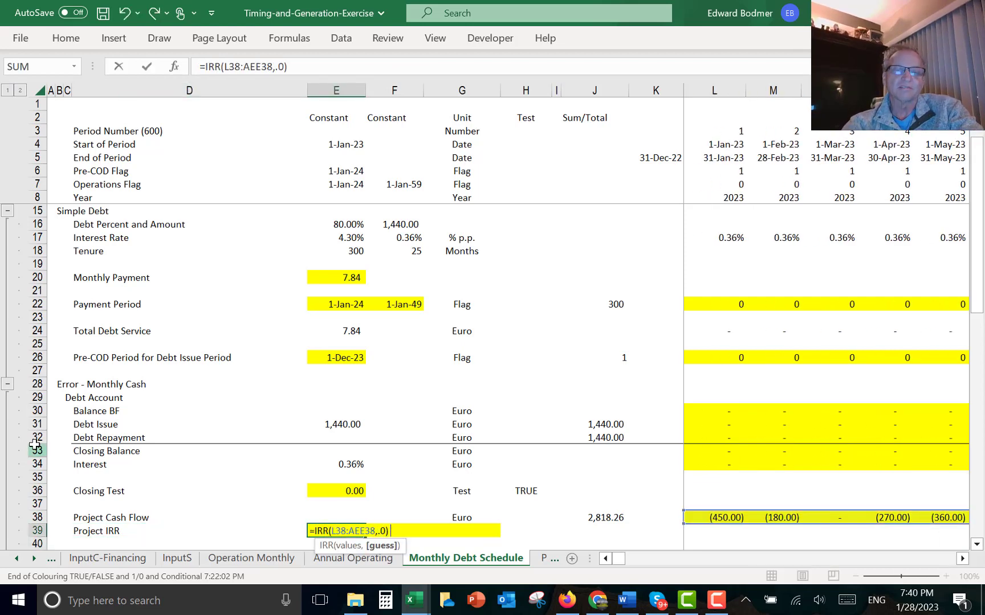
{"action": "key", "text": "Return"}
{"action": "key", "text": "Up"}
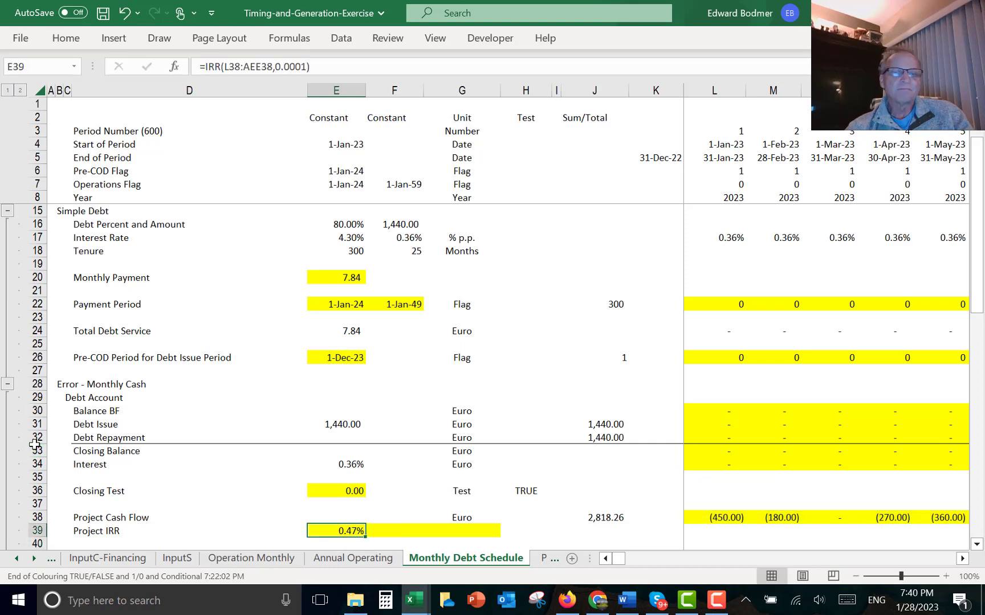
- Annualise the monthly Project IRR in the adjacent cell with a compounding formula starting =(1+E39)^
{"action": "key", "text": "Right"}
{"action": "type", "text": "="}
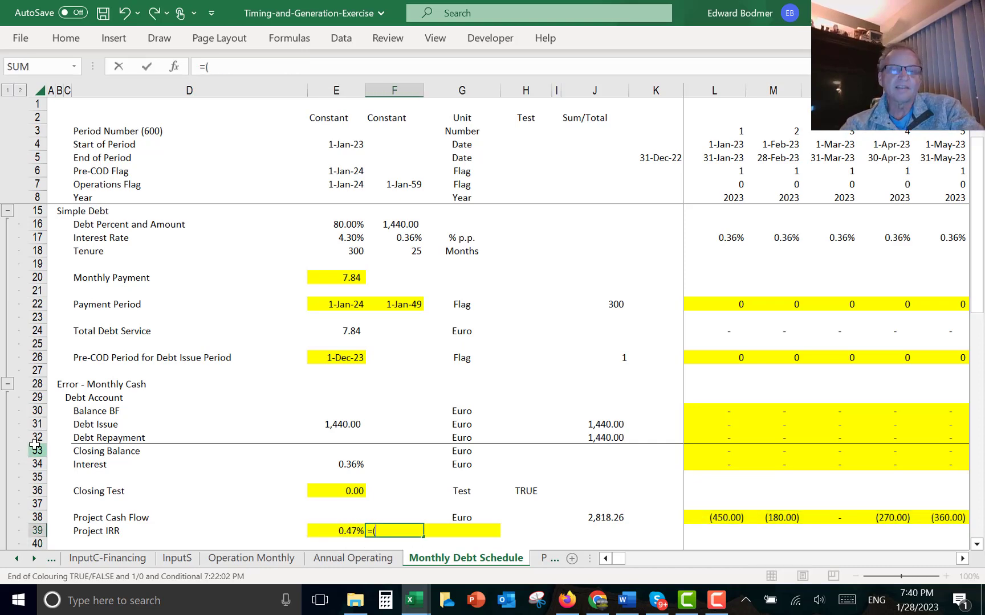
{"action": "type", "text": "(1+"}
{"action": "key", "text": "Left"}
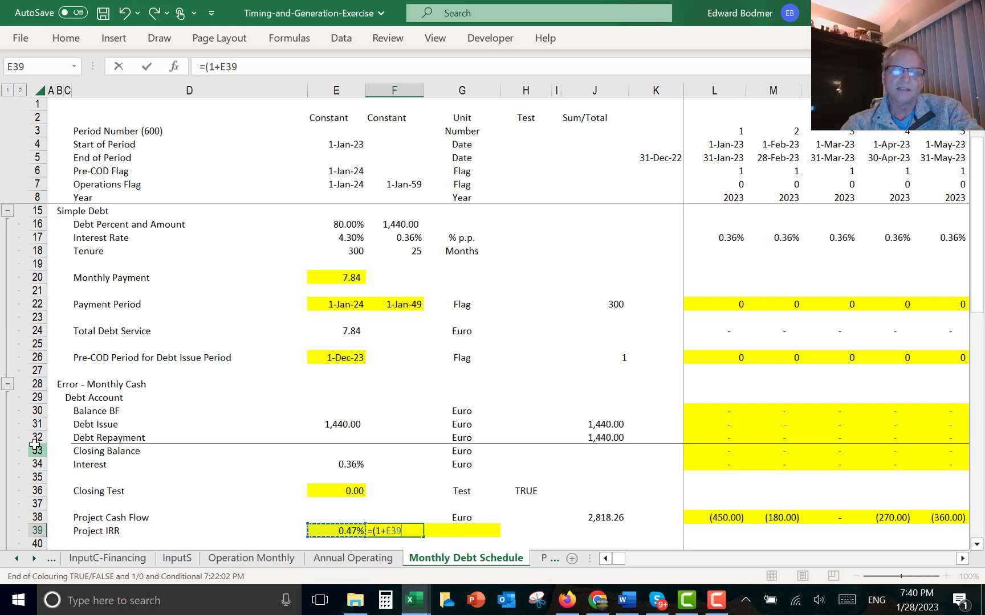
{"action": "type", "text": ")^12-1"}
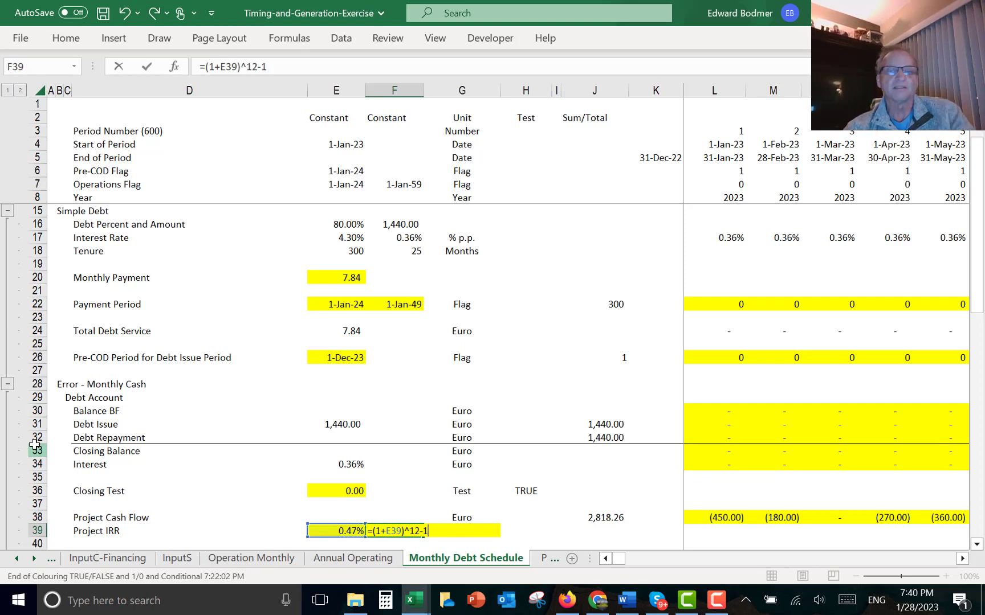
{"action": "key", "text": "Return"}
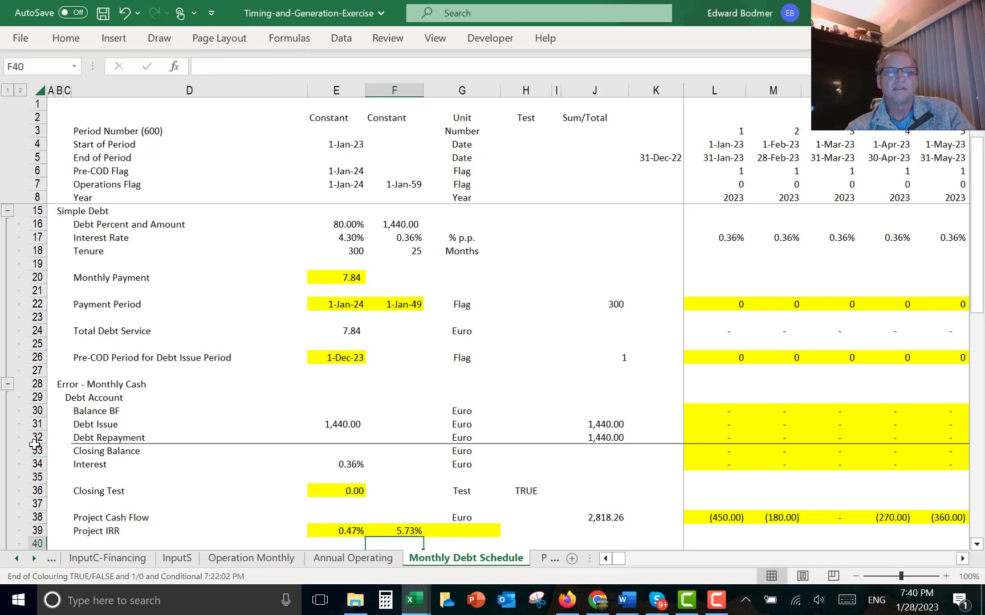
- Compute the Project IRR with XIRR over the monthly cash flow row and end-of-period dates, =XIRR(L38:AEE38,L5:AEE5), and compare the three IRRs
{"action": "key", "text": "Up"}
{"action": "key", "text": "Right"}
{"action": "type", "text": "=xirr("}
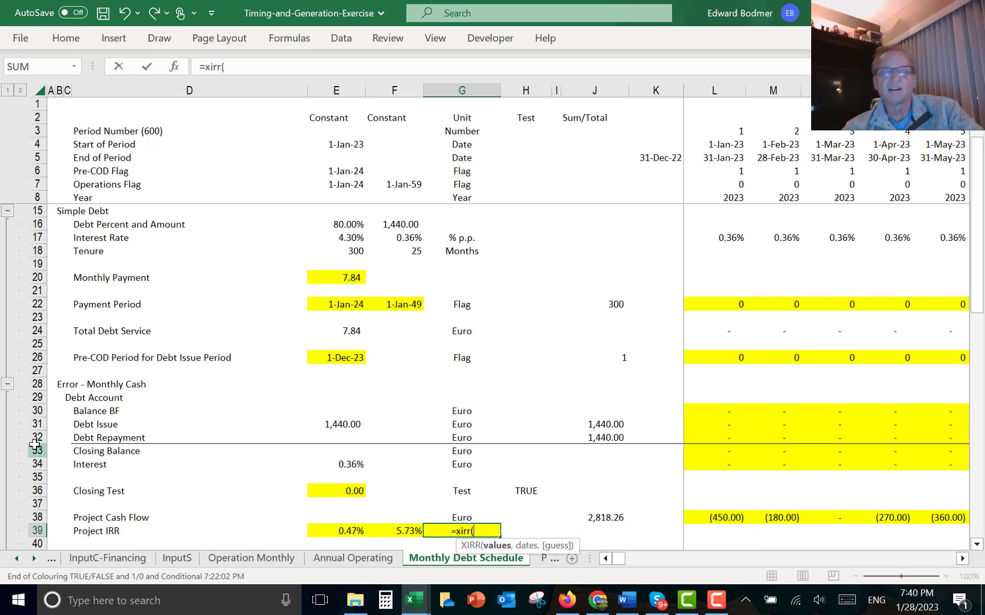
{"action": "key", "text": "Up"}
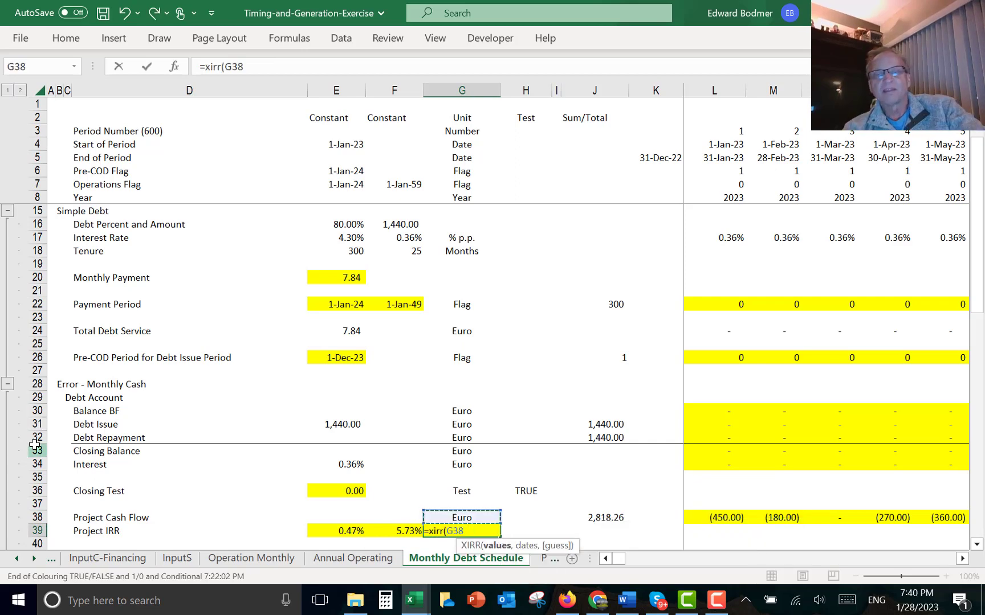
{"action": "key", "text": "Right"}
{"action": "key", "text": "Right"}
{"action": "key", "text": "Right"}
{"action": "key", "text": "Right"}
{"action": "key", "text": "Right"}
{"action": "key", "text": "ctrl+shift+Right"}
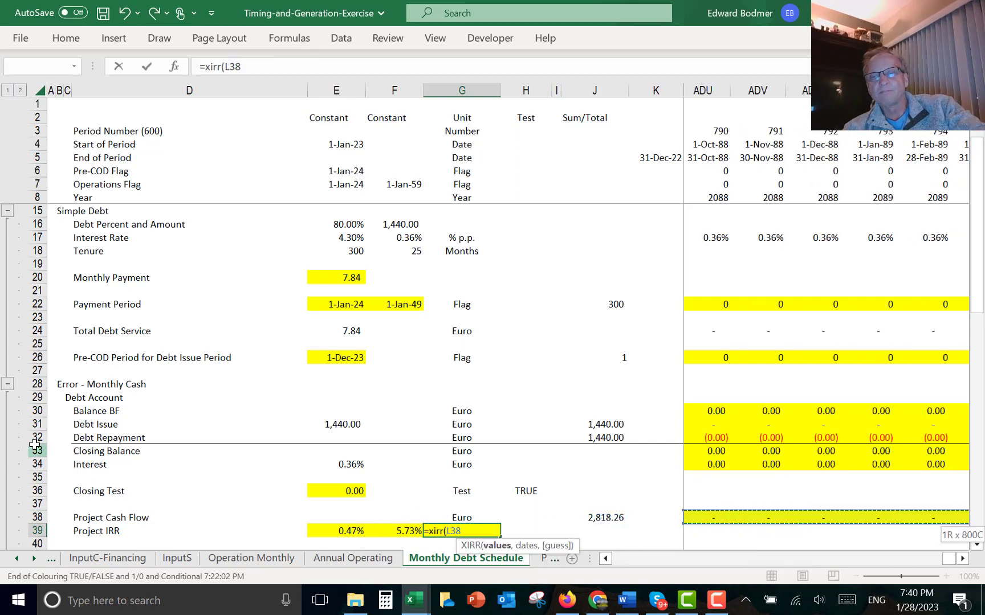
{"action": "type", "text": ","}
{"action": "key", "text": "Up"}
{"action": "key", "text": "Right"}
{"action": "key", "text": "Right"}
{"action": "key", "text": "Right"}
{"action": "key", "text": "Right"}
{"action": "key", "text": "Right"}
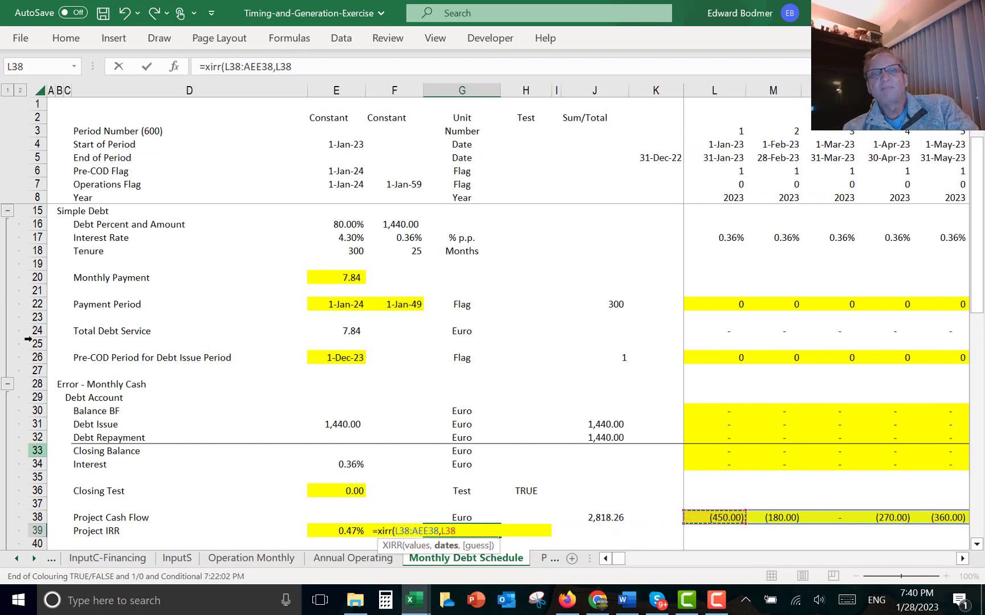
{"action": "left_click", "coordinate": [724, 157]}
{"action": "key", "text": "ctrl+shift+Right"}
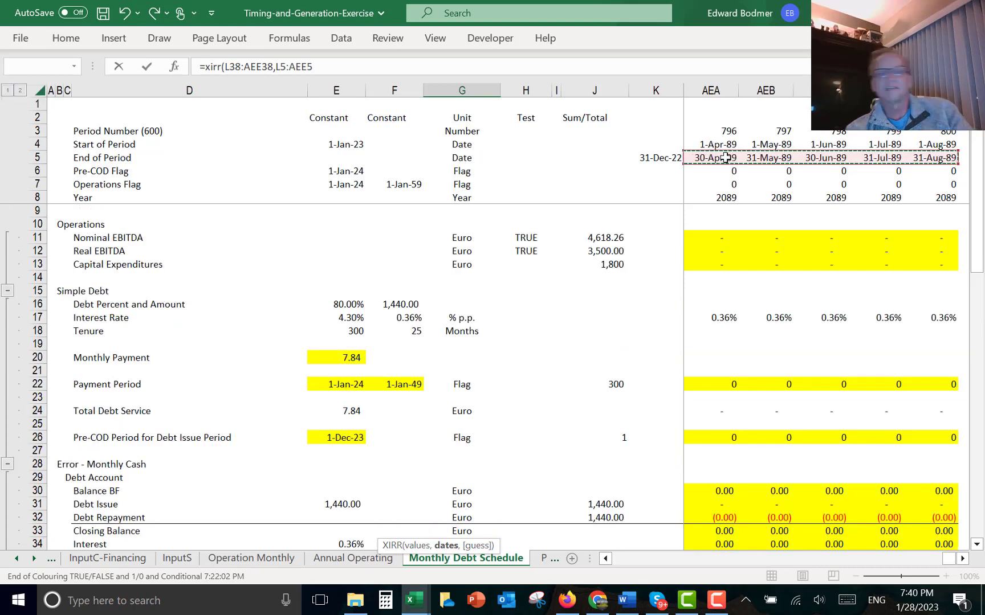
{"action": "key", "text": "ctrl+Return"}
{"action": "key", "text": "Left"}
{"action": "key", "text": "Left"}
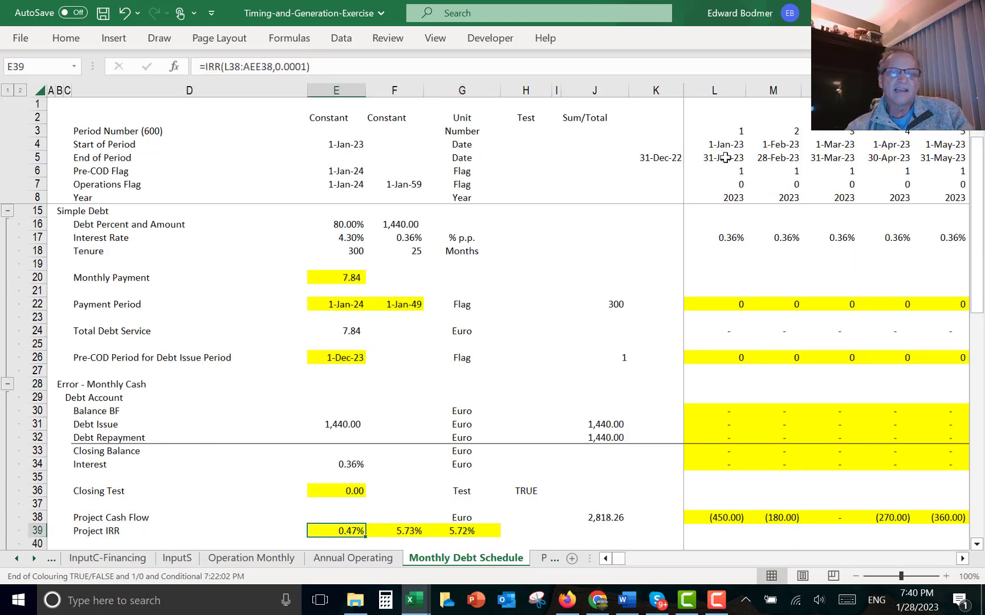
{"action": "key", "text": "Right"}
{"action": "key", "text": "Right"}
{"action": "key", "text": "Left"}
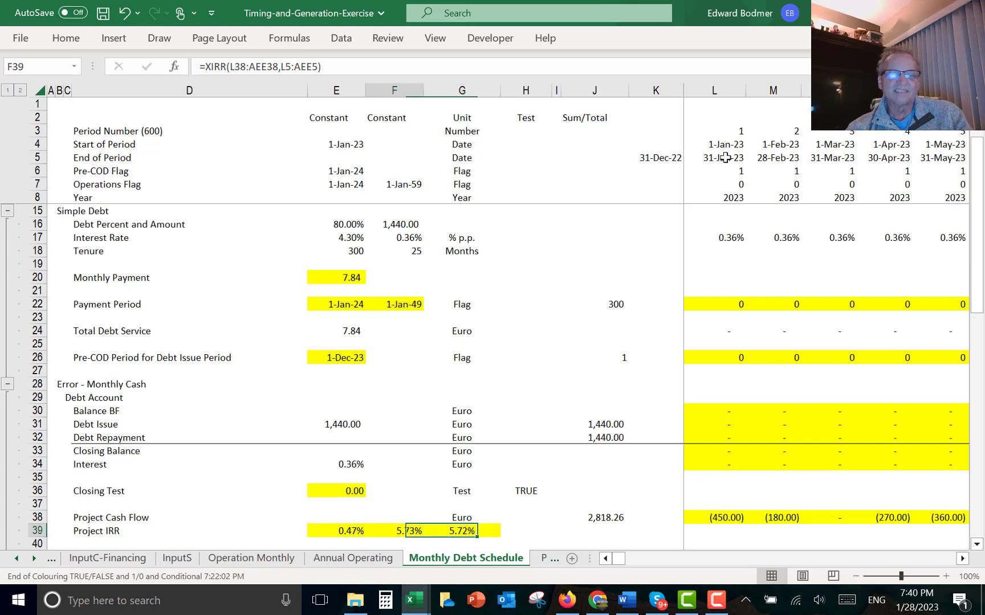
{"action": "key", "text": "Right"}
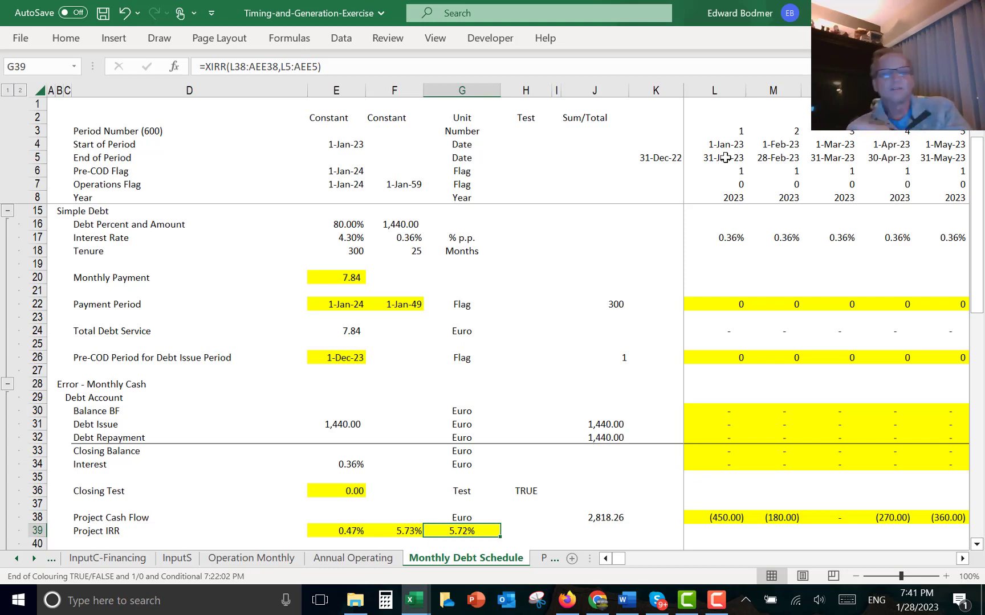
- Set the first month's Equity IRR without Construction Funding cash flow to =L38+L31-L32-L34 (project cash flow plus debt issue minus repayment and interest)
{"action": "key", "text": "Down"}
{"action": "key", "text": "Down"}
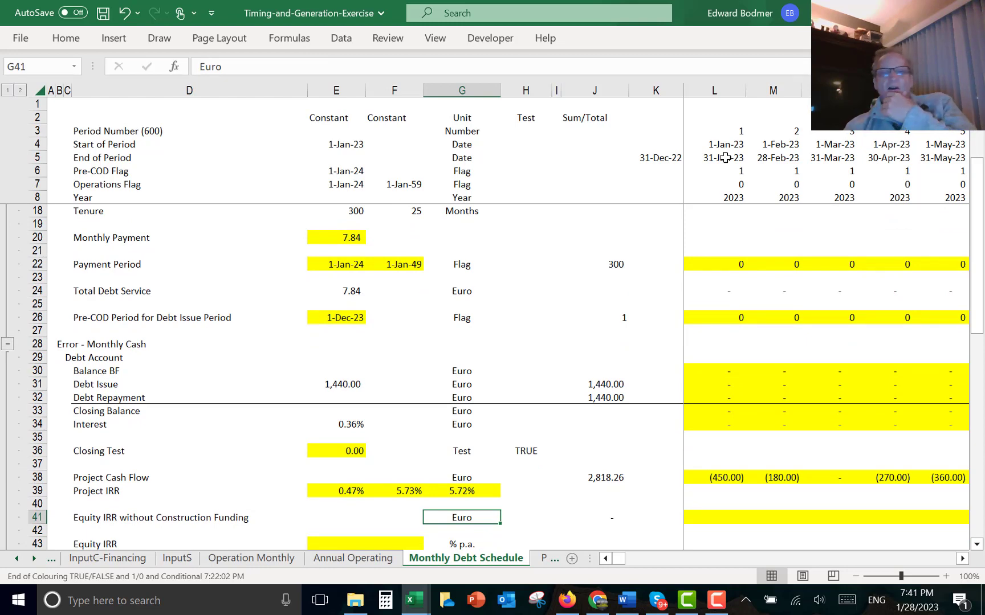
{"action": "key", "text": "Right"}
{"action": "key", "text": "Right"}
{"action": "key", "text": "Right"}
{"action": "key", "text": "Right"}
{"action": "key", "text": "Right"}
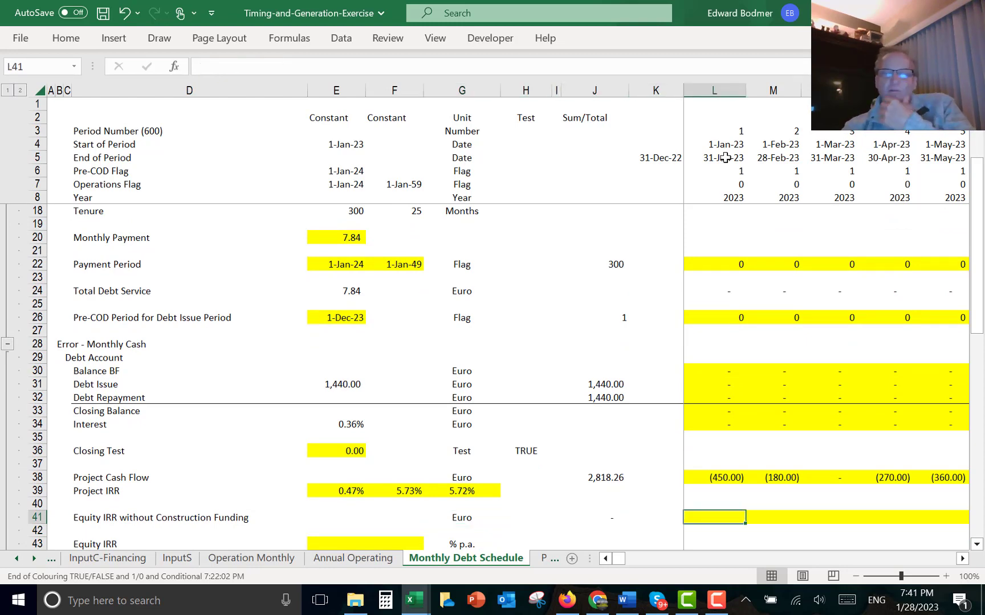
{"action": "type", "text": "="}
{"action": "key", "text": "Up"}
{"action": "key", "text": "Up"}
{"action": "key", "text": "Up"}
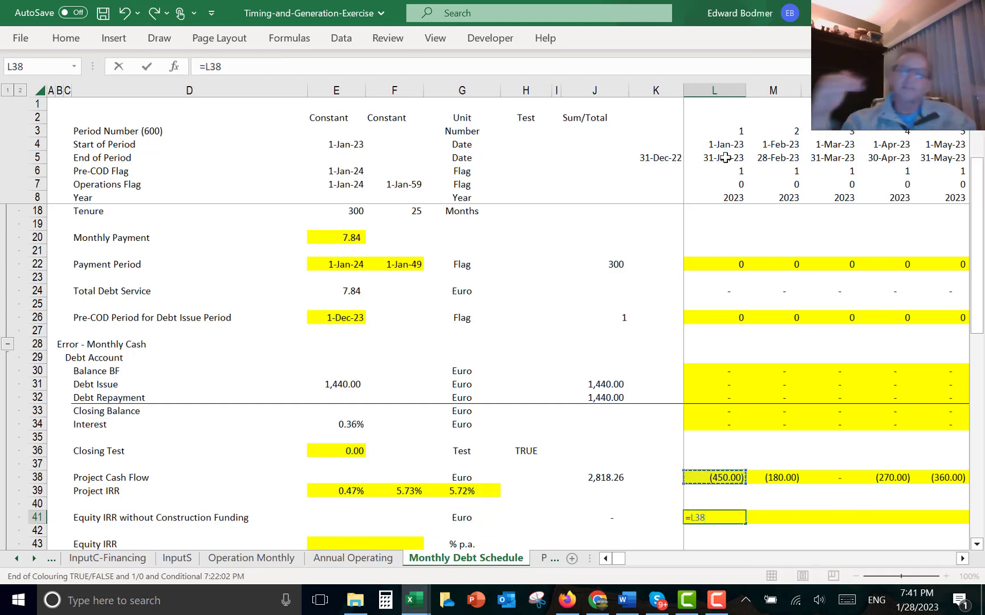
{"action": "type", "text": "-"}
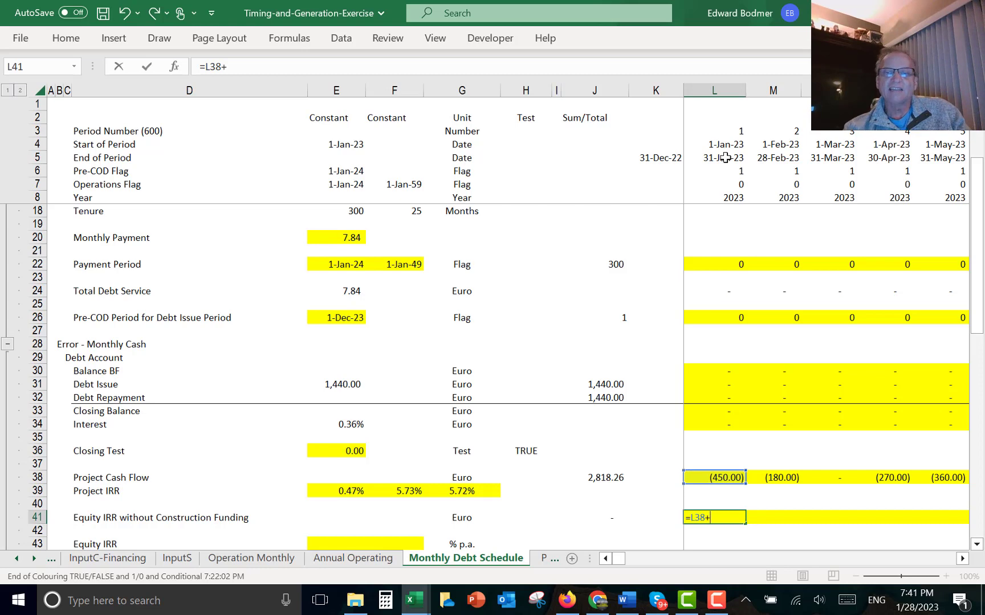
{"action": "key", "text": "Up"}
{"action": "key", "text": "Up"}
{"action": "key", "text": "Up"}
{"action": "key", "text": "Up"}
{"action": "key", "text": "Up"}
{"action": "key", "text": "Up"}
{"action": "key", "text": "Up"}
{"action": "key", "text": "Up"}
{"action": "key", "text": "Up"}
{"action": "key", "text": "Up"}
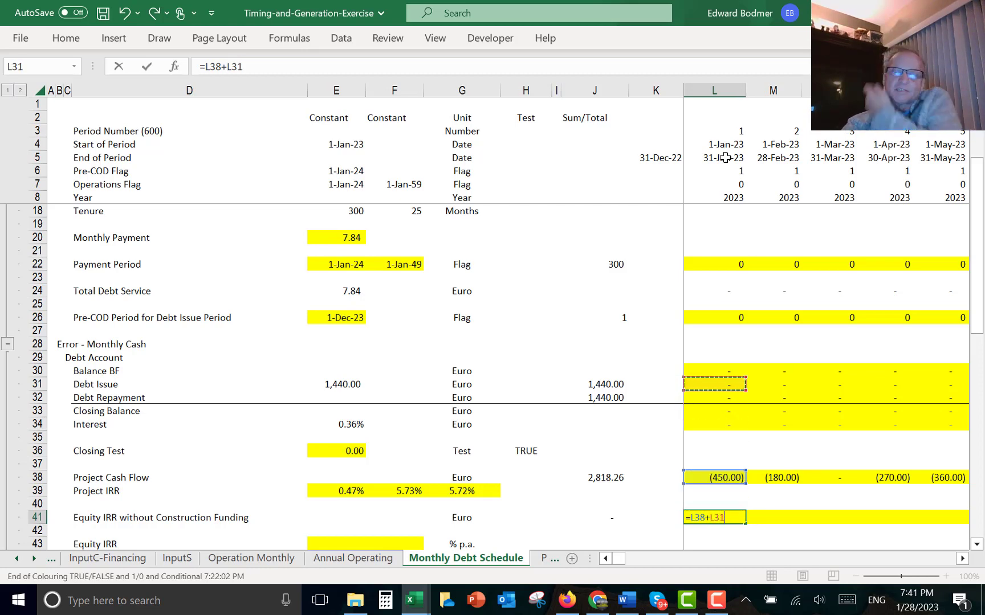
{"action": "type", "text": "-"}
{"action": "key", "text": "Up"}
{"action": "key", "text": "Up"}
{"action": "key", "text": "Up"}
{"action": "key", "text": "Up"}
{"action": "key", "text": "Up"}
{"action": "key", "text": "Up"}
{"action": "key", "text": "Up"}
{"action": "key", "text": "Up"}
{"action": "key", "text": "Up"}
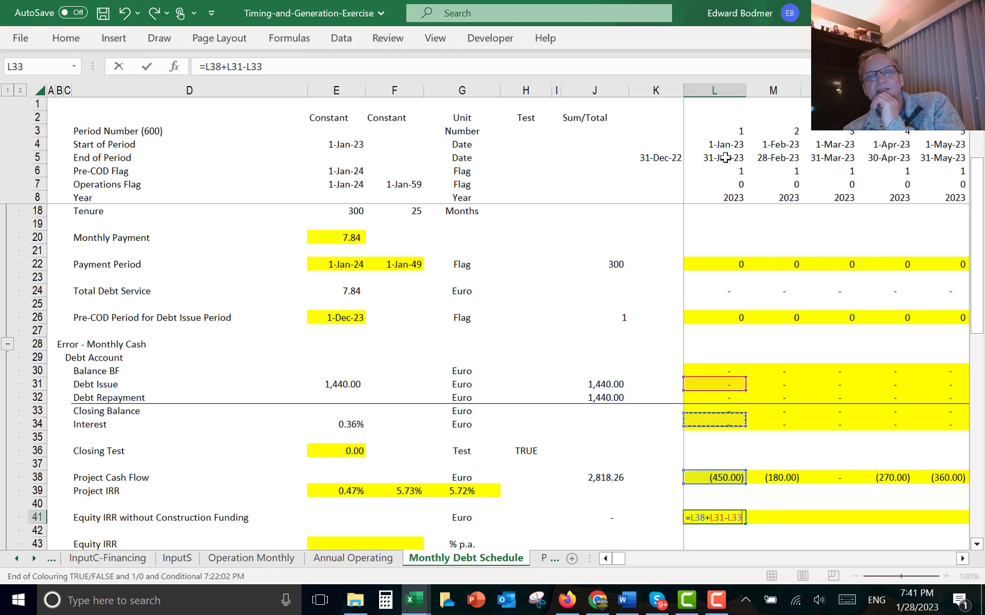
{"action": "type", "text": "-"}
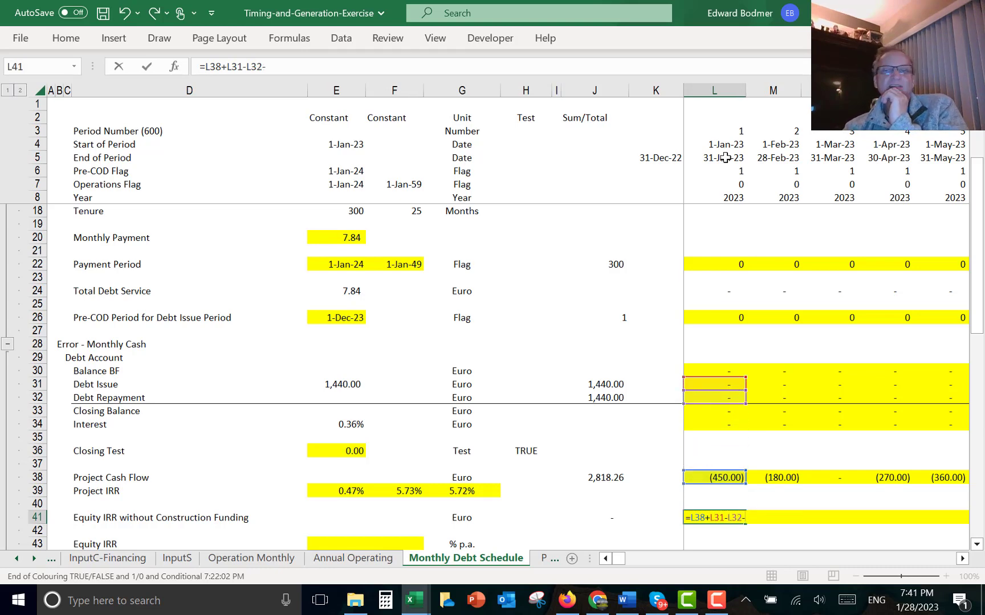
{"action": "key", "text": "Up"}
{"action": "key", "text": "Up"}
{"action": "key", "text": "Up"}
{"action": "key", "text": "Up"}
{"action": "key", "text": "Up"}
{"action": "key", "text": "Up"}
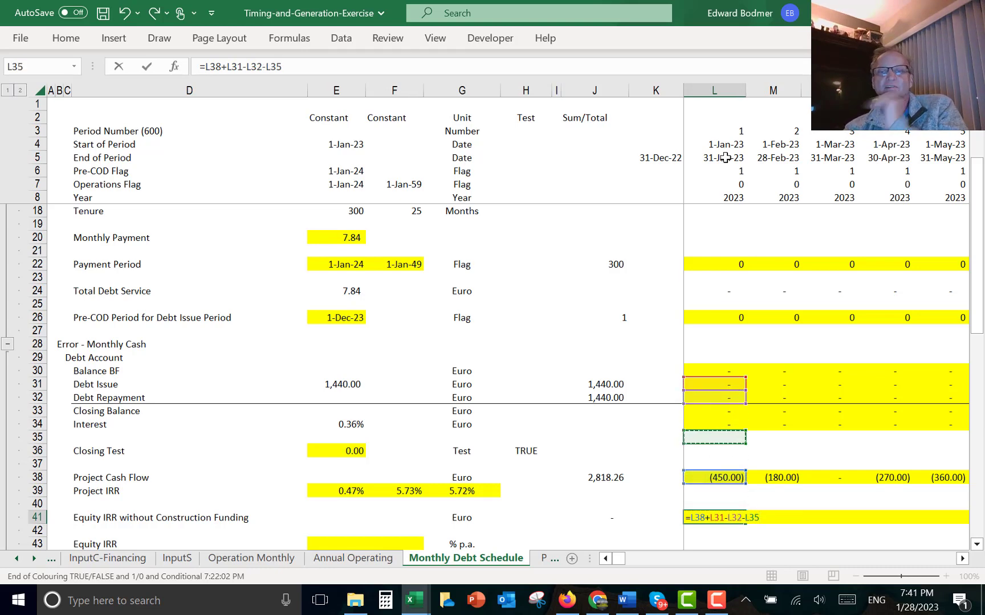
{"action": "key", "text": "Up"}
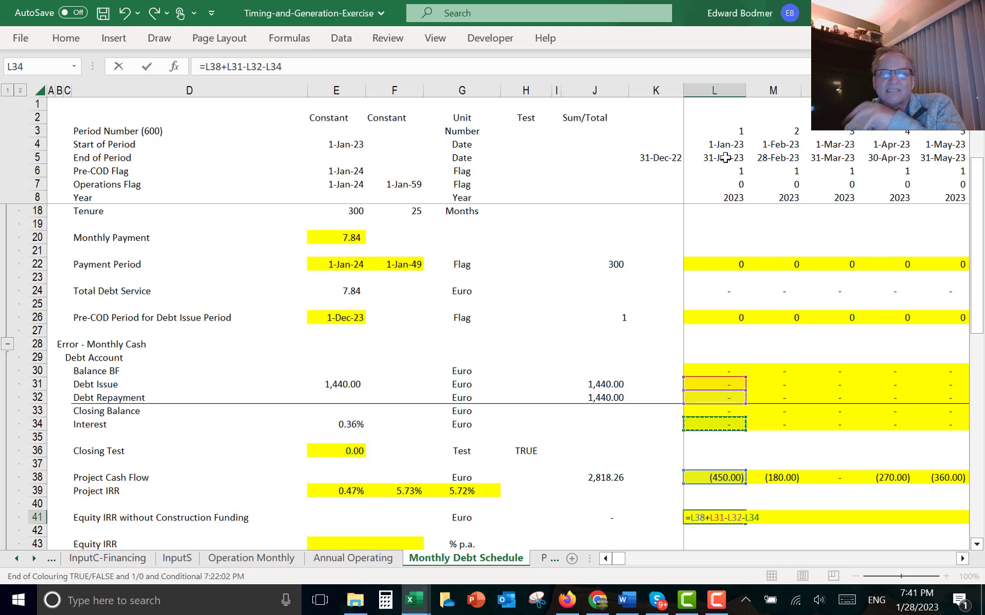
{"action": "key", "text": "ctrl+Return"}
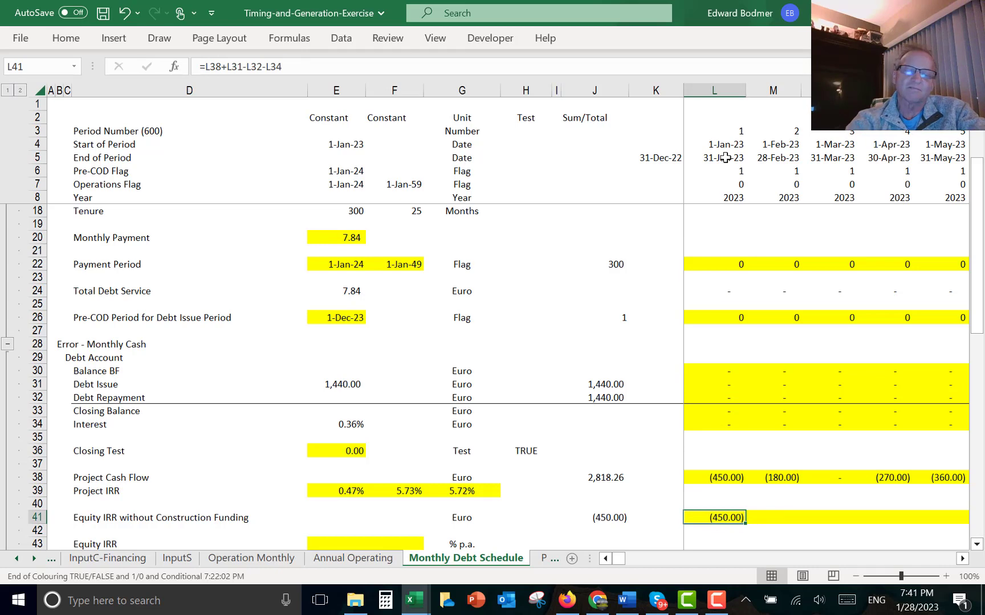
- Fill the equity cash flow formula across all monthly columns and check the early months
{"action": "key", "text": "ctrl+alt+r"}
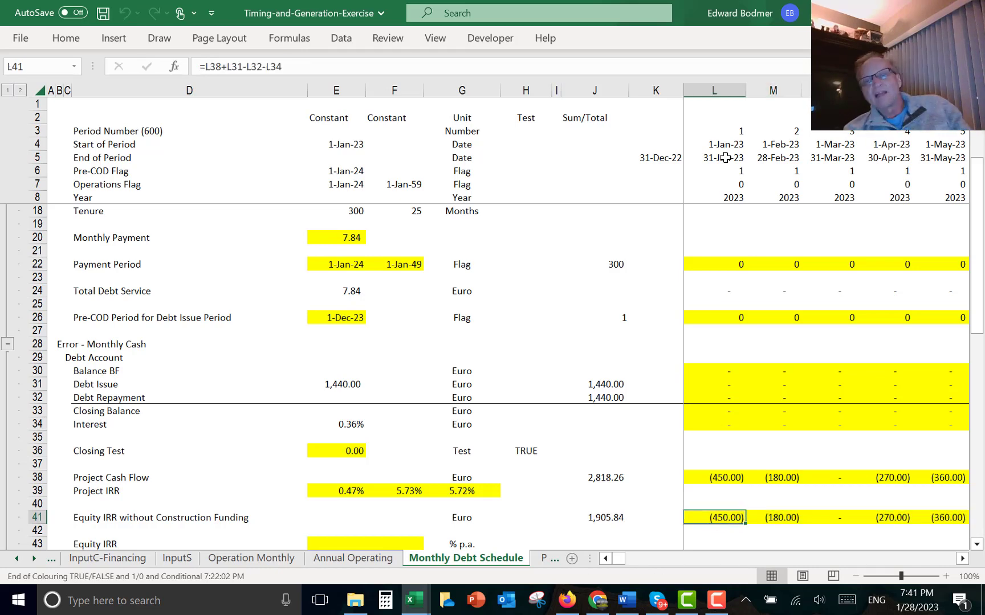
{"action": "key", "text": "Right"}
{"action": "key", "text": "Right"}
{"action": "key", "text": "Right"}
{"action": "key", "text": "Right"}
{"action": "key", "text": "Right"}
{"action": "key", "text": "Right"}
{"action": "key", "text": "Right"}
{"action": "key", "text": "Right"}
{"action": "key", "text": "Right"}
{"action": "key", "text": "Right"}
{"action": "key", "text": "Right"}
{"action": "key", "text": "Right"}
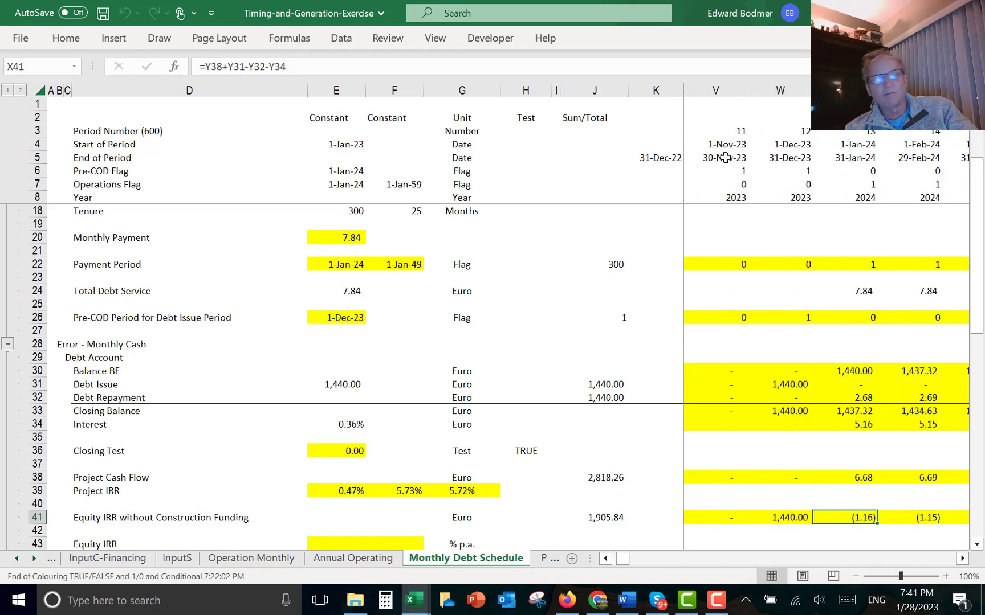
{"action": "key", "text": "Left"}
{"action": "key", "text": "Left"}
{"action": "key", "text": "Left"}
{"action": "key", "text": "Left"}
{"action": "key", "text": "Left"}
{"action": "key", "text": "Left"}
{"action": "key", "text": "Left"}
{"action": "key", "text": "Left"}
{"action": "key", "text": "Left"}
{"action": "key", "text": "Left"}
{"action": "key", "text": "Left"}
{"action": "key", "text": "Left"}
{"action": "key", "text": "Left"}
{"action": "key", "text": "Left"}
{"action": "key", "text": "Left"}
{"action": "key", "text": "Left"}
{"action": "key", "text": "Left"}
{"action": "key", "text": "Left"}
{"action": "key", "text": "Left"}
{"action": "key", "text": "Left"}
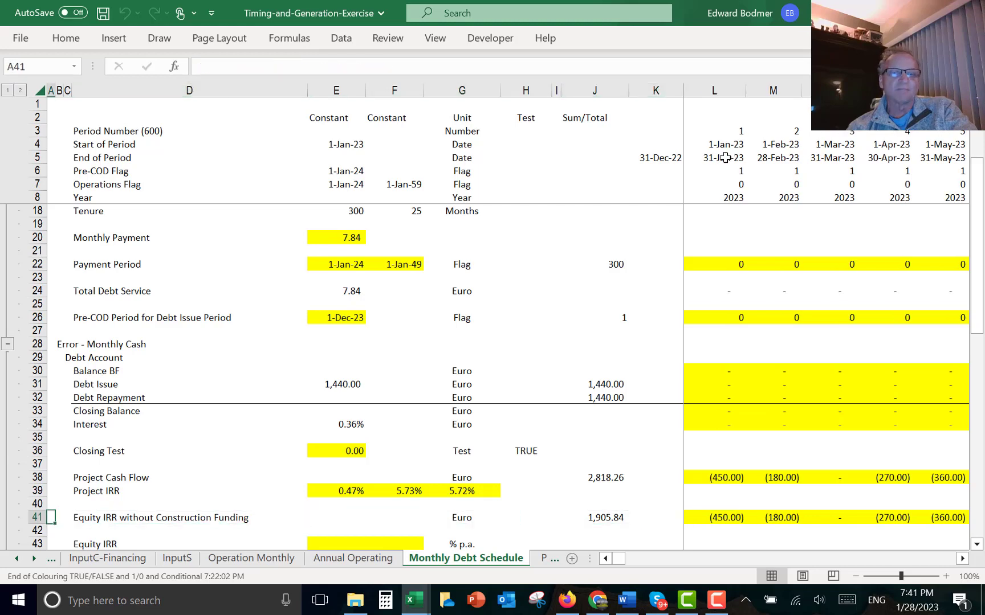
{"action": "key", "text": "Down"}
{"action": "key", "text": "Down"}
{"action": "key", "text": "Down"}
{"action": "key", "text": "Down"}
{"action": "key", "text": "Down"}
{"action": "key", "text": "Down"}
{"action": "key", "text": "Down"}
{"action": "key", "text": "Up"}
{"action": "key", "text": "Up"}
{"action": "key", "text": "Up"}
{"action": "key", "text": "Up"}
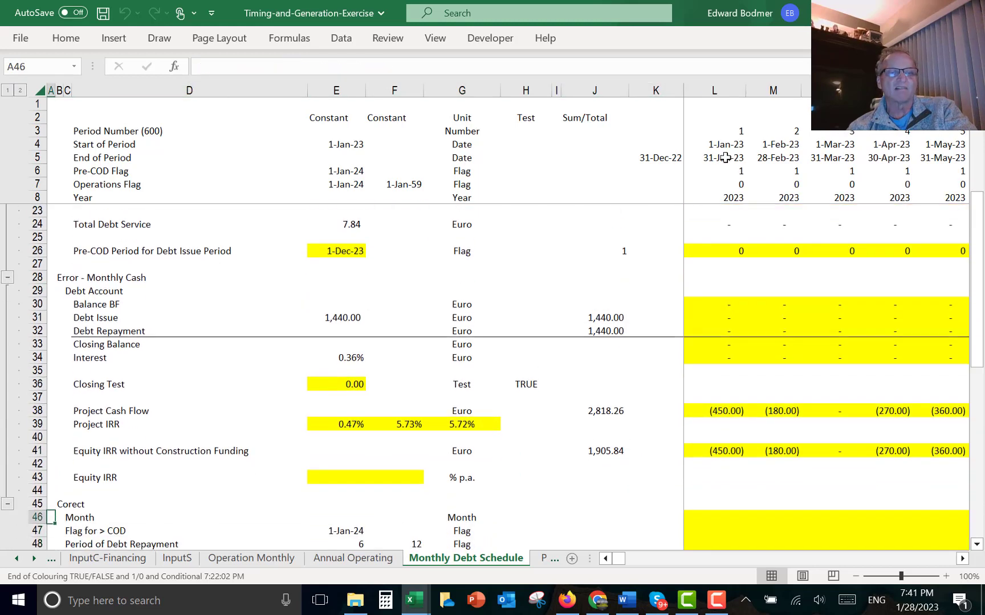
{"action": "key", "text": "Up"}
{"action": "key", "text": "Right"}
{"action": "key", "text": "Right"}
{"action": "key", "text": "Right"}
{"action": "key", "text": "Right"}
{"action": "key", "text": "Left"}
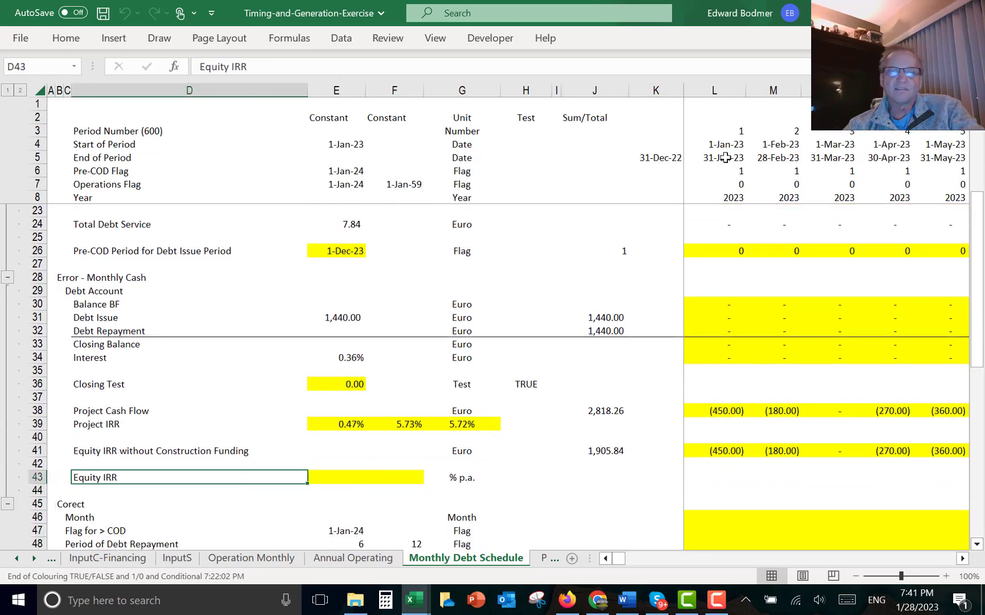
{"action": "key", "text": "Right"}
{"action": "type", "text": "="}
{"action": "key", "text": "Escape"}
- Copy the three Project IRR formulas into the Equity IRR row
{"action": "key", "text": "Up"}
{"action": "key", "text": "Up"}
{"action": "key", "text": "Up"}
{"action": "key", "text": "Up"}
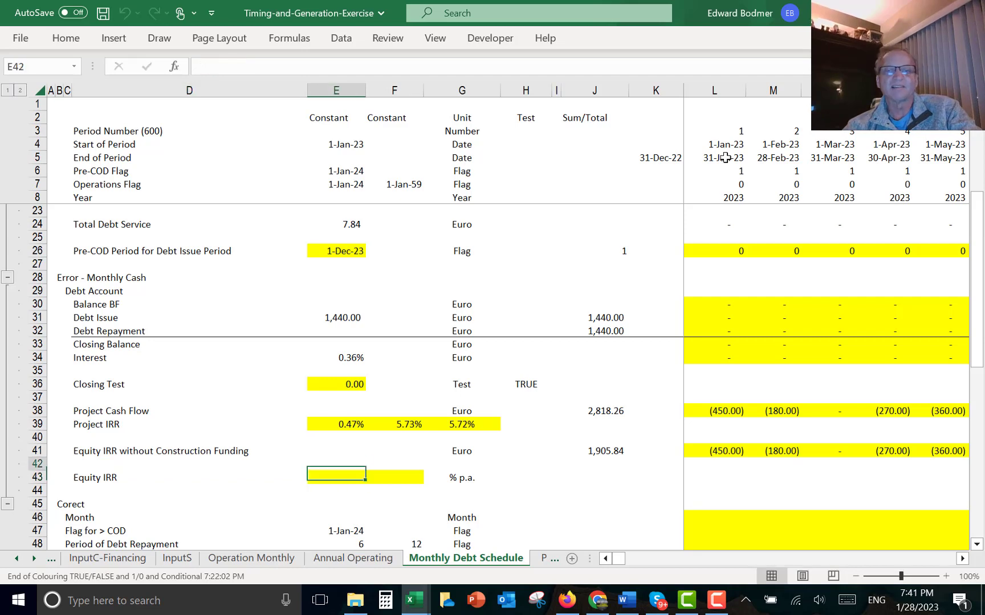
{"action": "key", "text": "shift+Right"}
{"action": "key", "text": "shift+Right"}
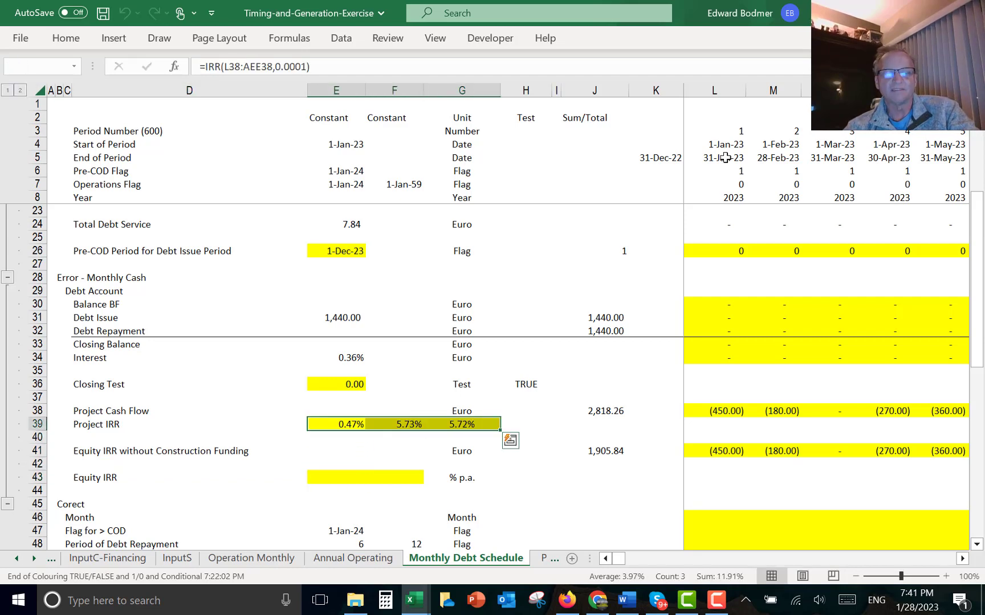
{"action": "key", "text": "ctrl+c"}
{"action": "key", "text": "Down"}
{"action": "key", "text": "Down"}
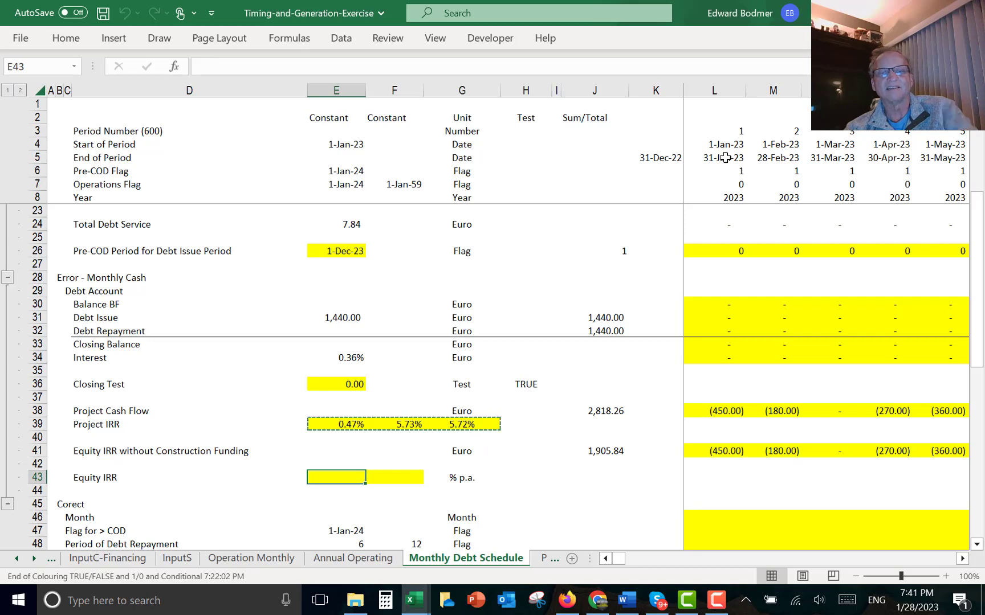
{"action": "key", "text": "ctrl+v"}
- Point the Equity IRR formula at the equity cash flow row, =IRR(L41:AEE41,0.0001)
{"action": "key", "text": "Left"}
{"action": "key", "text": "Right"}
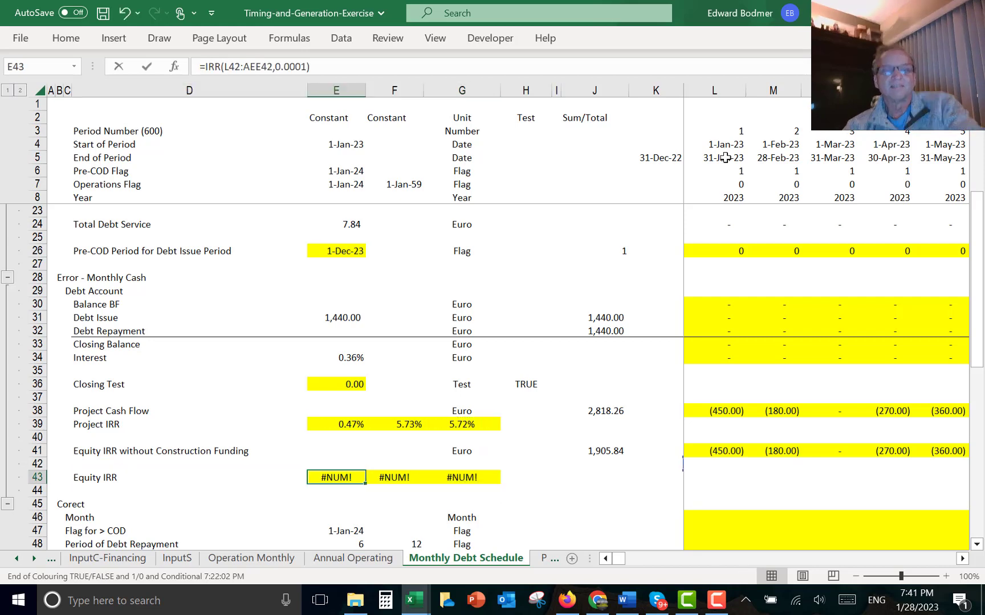
{"action": "key", "text": "F2"}
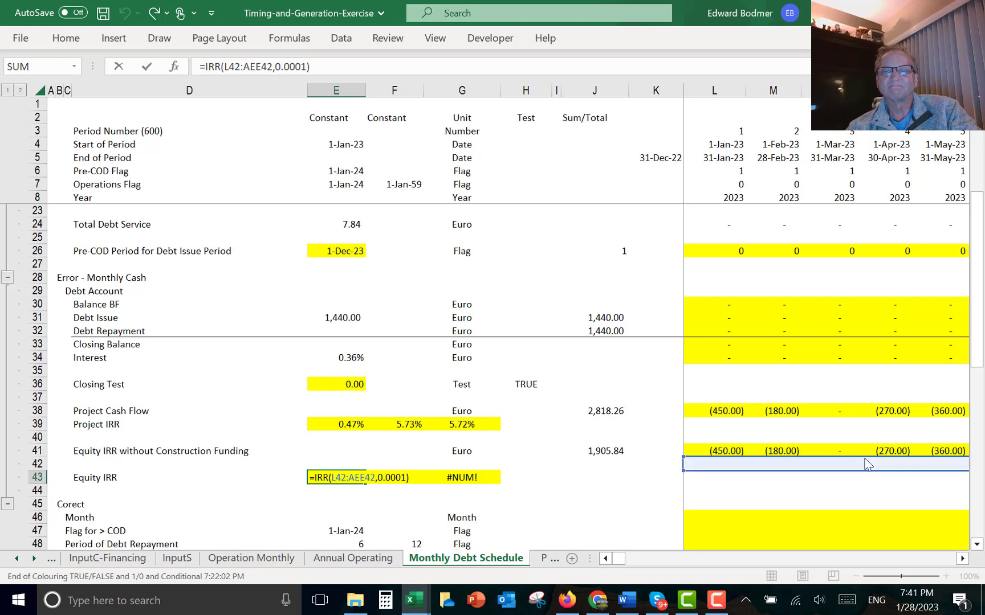
{"action": "left_click_drag", "start_coordinate": [866, 464], "coordinate": [864, 454]}
{"action": "key", "text": "ctrl+Return"}
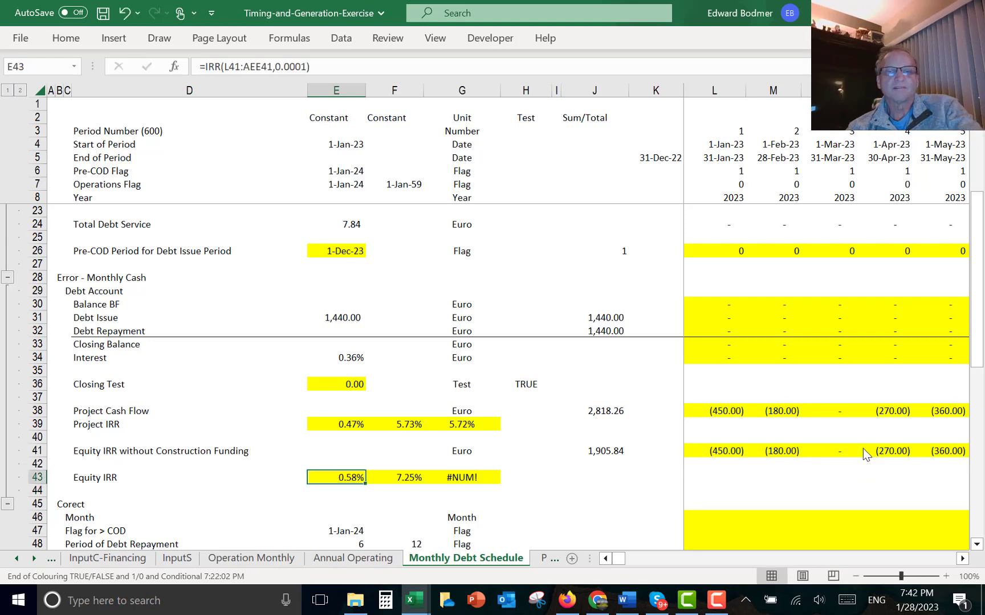
- Rewrite the third Equity IRR cell as =XIRR(L41:AEE41,L5:AEE5), using the equity cash flow row and end-of-period dates
{"action": "key", "text": "Right"}
{"action": "key", "text": "Right"}
{"action": "key", "text": "F2"}
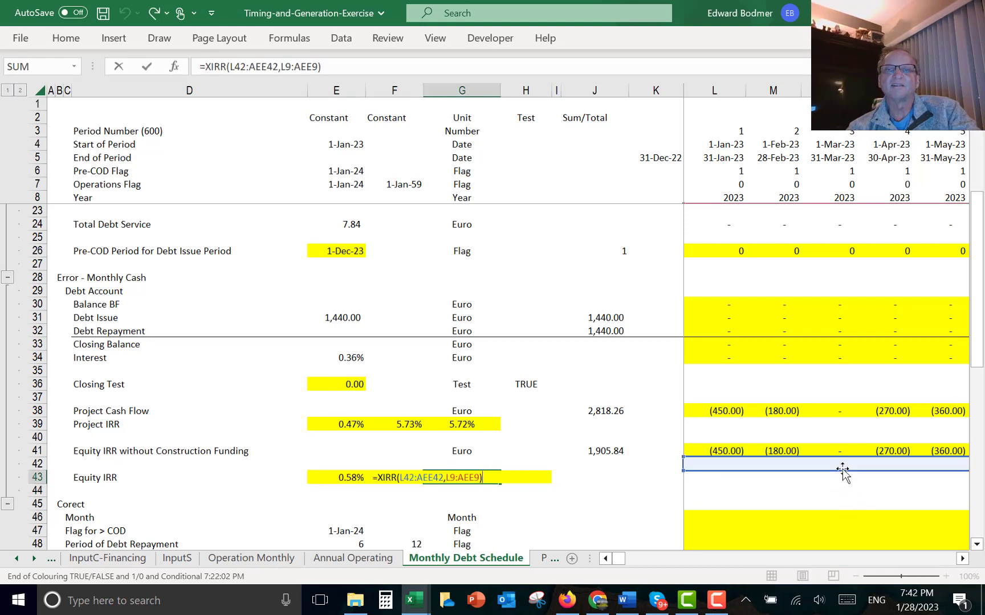
{"action": "key", "text": "ctrl+Return"}
{"action": "type", "text": "=xirr("}
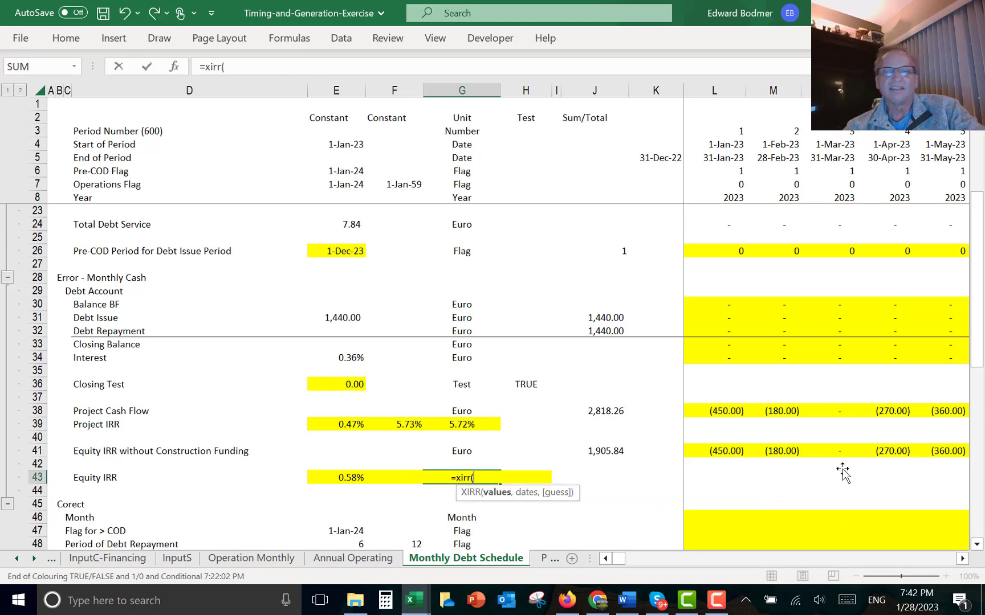
{"action": "key", "text": "Up"}
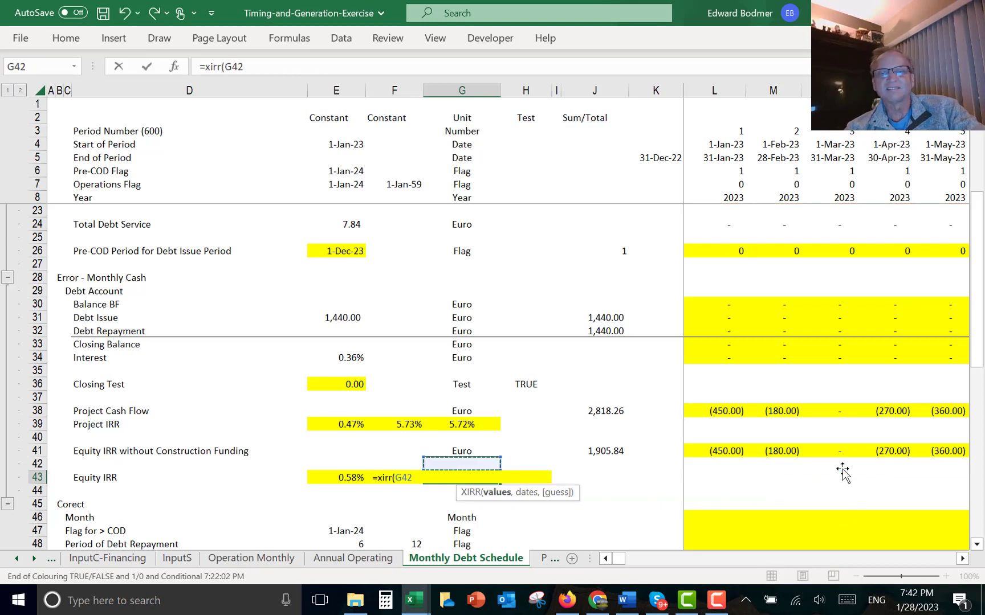
{"action": "key", "text": "Right"}
{"action": "key", "text": "Right"}
{"action": "key", "text": "Right"}
{"action": "key", "text": "Right"}
{"action": "key", "text": "Up"}
{"action": "key", "text": "Right"}
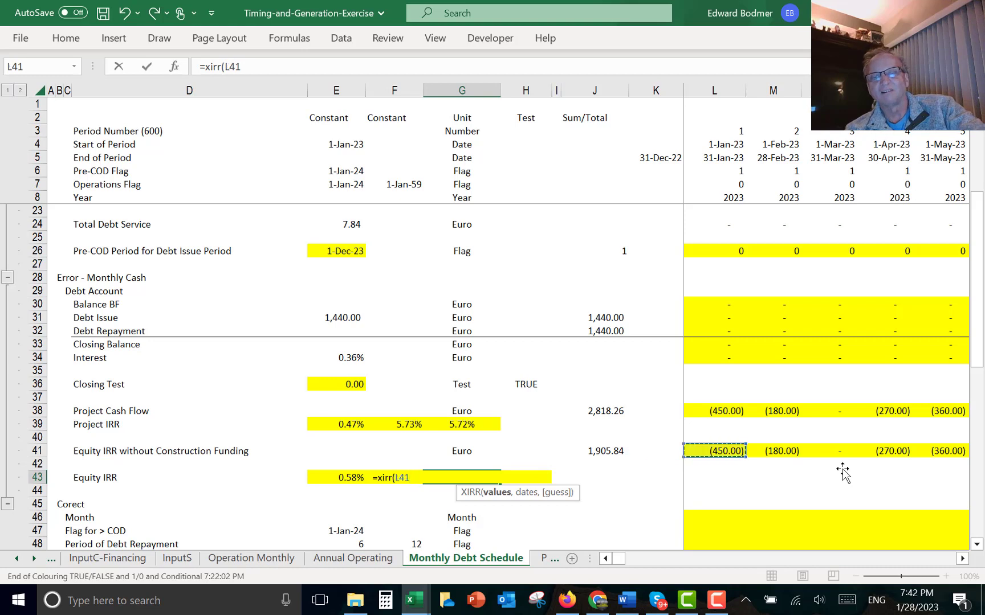
{"action": "key", "text": "ctrl+shift+Right"}
{"action": "type", "text": ","}
{"action": "key", "text": "Right"}
{"action": "key", "text": "Right"}
{"action": "key", "text": "Right"}
{"action": "key", "text": "Right"}
{"action": "key", "text": "Right"}
{"action": "key", "text": "Right"}
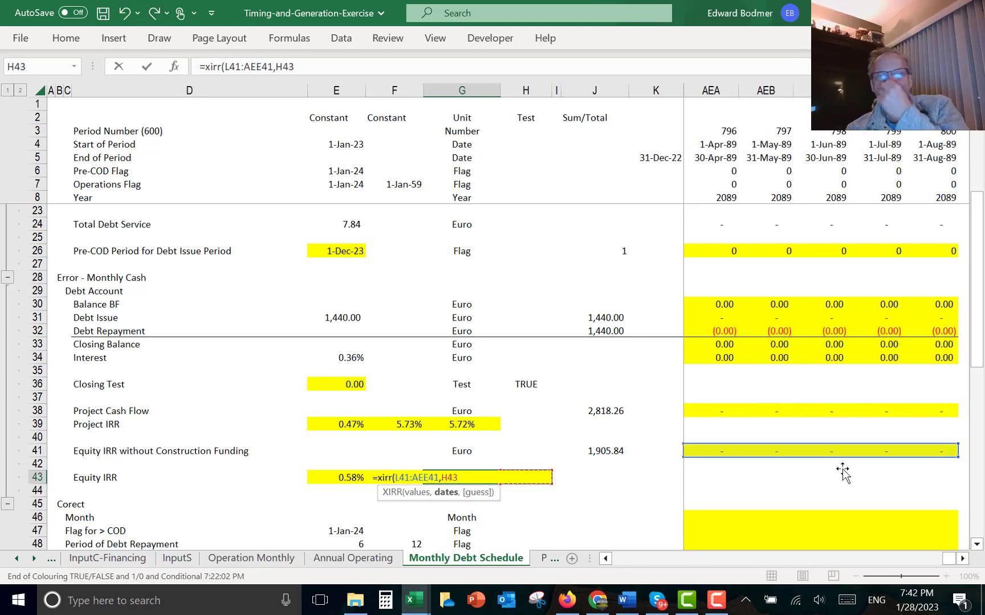
{"action": "key", "text": "Left"}
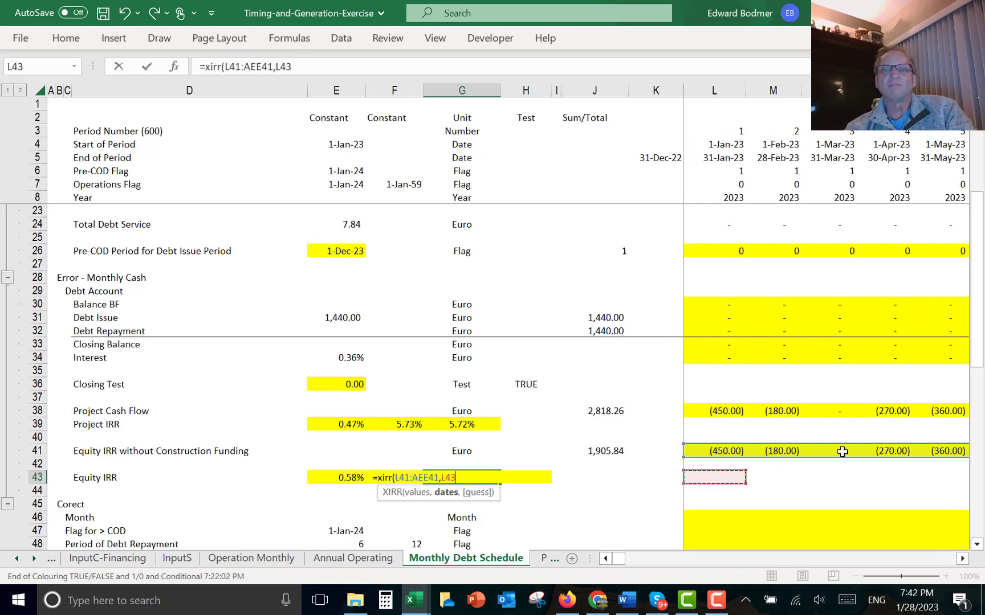
{"action": "left_click", "coordinate": [725, 158]}
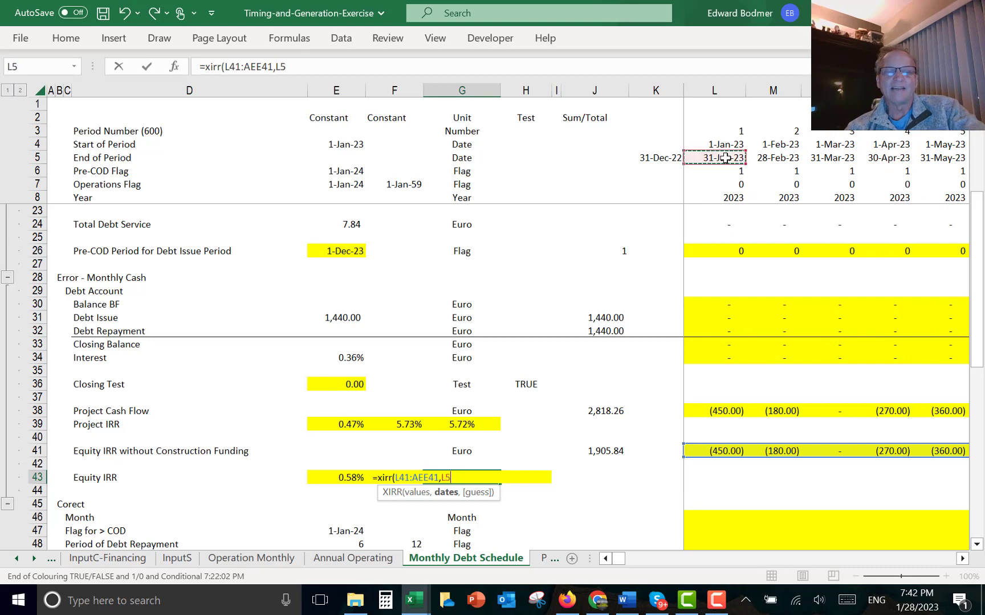
{"action": "key", "text": "ctrl+shift+Right"}
{"action": "key", "text": "Return"}
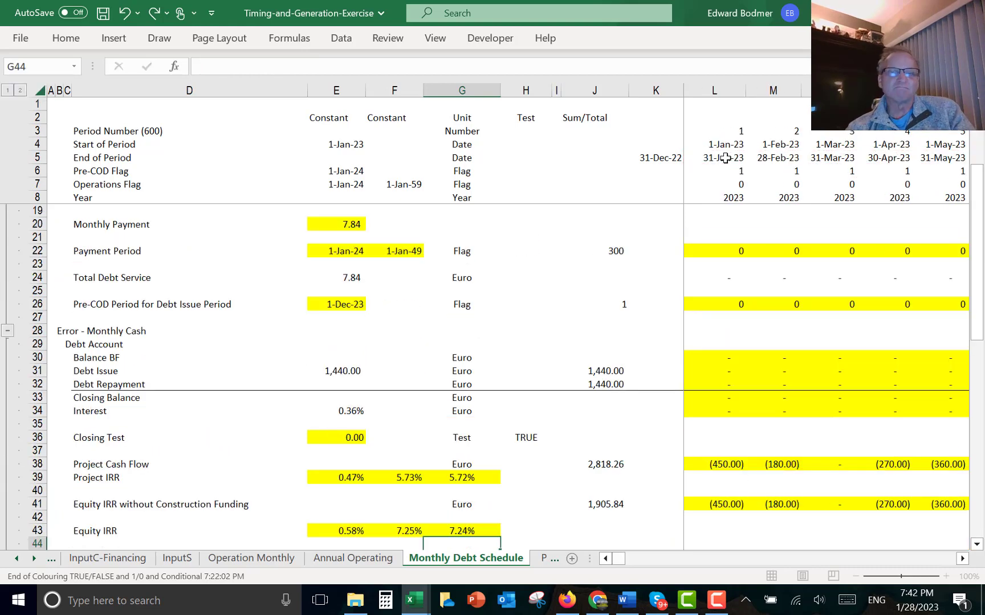
{"action": "key", "text": "Left"}
{"action": "key", "text": "Down"}
{"action": "key", "text": "Down"}
{"action": "key", "text": "Down"}
{"action": "key", "text": "Down"}
{"action": "key", "text": "Down"}
{"action": "key", "text": "Down"}
{"action": "key", "text": "Down"}
{"action": "key", "text": "Down"}
{"action": "key", "text": "Down"}
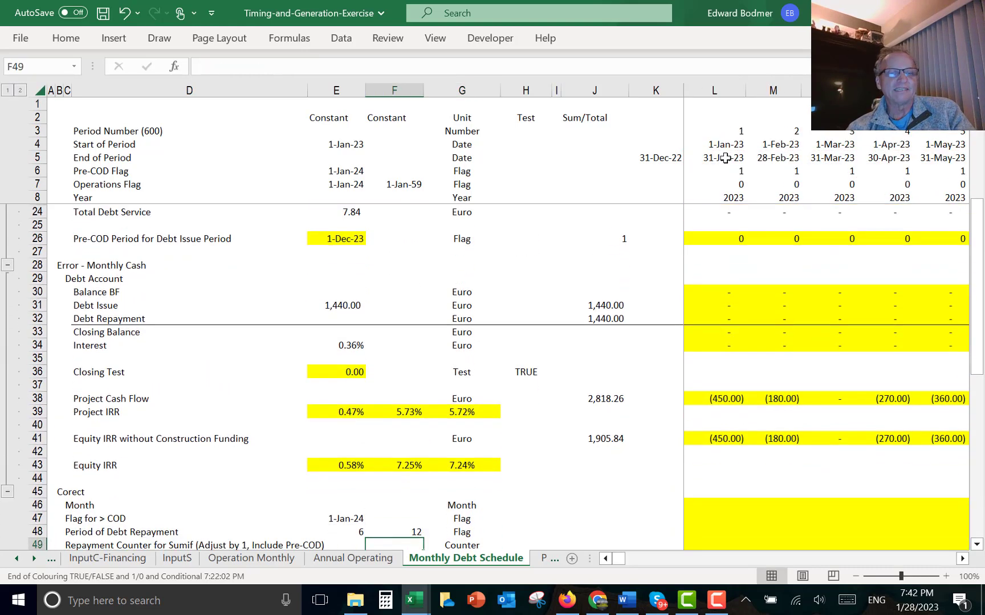
{"action": "key", "text": "Up"}
{"action": "key", "text": "Up"}
{"action": "key", "text": "Up"}
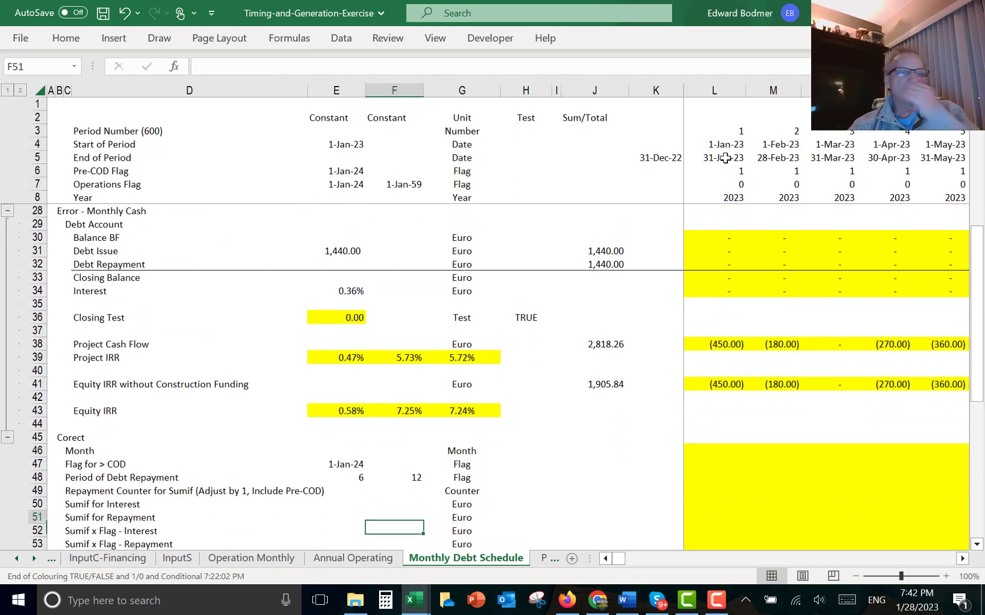
{"action": "key", "text": "Up"}
{"action": "key", "text": "Up"}
{"action": "key", "text": "Up"}
{"action": "key", "text": "Up"}
{"action": "key", "text": "Up"}
{"action": "key", "text": "Up"}
{"action": "key", "text": "Up"}
{"action": "key", "text": "Up"}
{"action": "key", "text": "Up"}
{"action": "key", "text": "Up"}
{"action": "key", "text": "Up"}
{"action": "key", "text": "Up"}
{"action": "key", "text": "Up"}
{"action": "key", "text": "Up"}
{"action": "key", "text": "Up"}
{"action": "key", "text": "Up"}
{"action": "key", "text": "Up"}
{"action": "key", "text": "Up"}
{"action": "key", "text": "Up"}
{"action": "key", "text": "Up"}
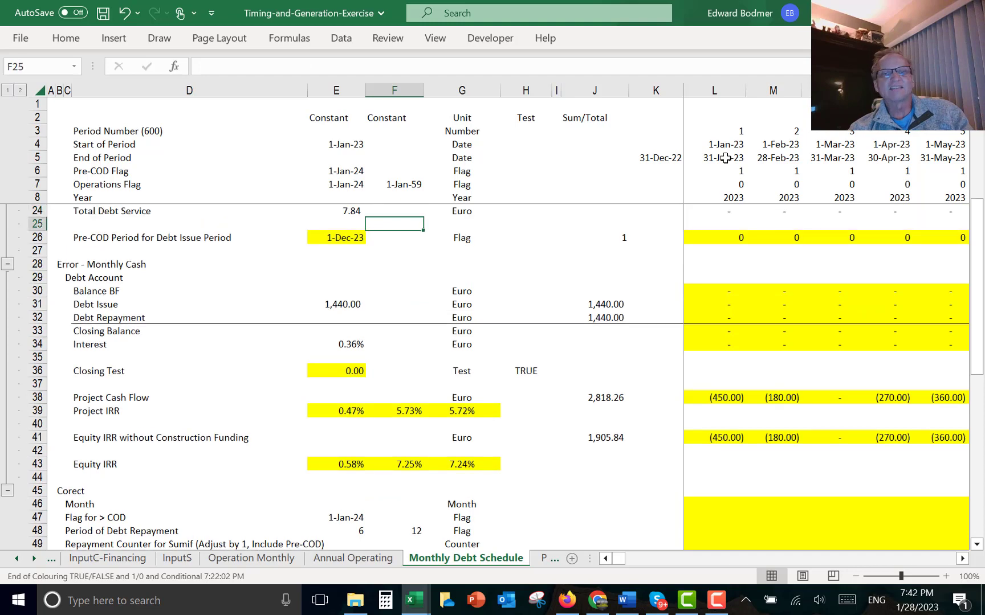
- Step through the debt account's balance, repayment, closing balance and interest formulas across the early operating months
{"action": "key", "text": "Down"}
{"action": "key", "text": "Down"}
{"action": "key", "text": "Down"}
{"action": "key", "text": "Down"}
{"action": "key", "text": "Down"}
{"action": "key", "text": "Right"}
{"action": "key", "text": "Right"}
{"action": "key", "text": "Right"}
{"action": "key", "text": "Right"}
{"action": "key", "text": "Right"}
{"action": "key", "text": "Right"}
{"action": "key", "text": "Right"}
{"action": "key", "text": "Right"}
{"action": "key", "text": "Right"}
{"action": "key", "text": "Right"}
{"action": "key", "text": "Right"}
{"action": "key", "text": "Right"}
{"action": "key", "text": "Right"}
{"action": "key", "text": "Right"}
{"action": "key", "text": "Right"}
{"action": "key", "text": "Right"}
{"action": "key", "text": "Right"}
{"action": "key", "text": "Right"}
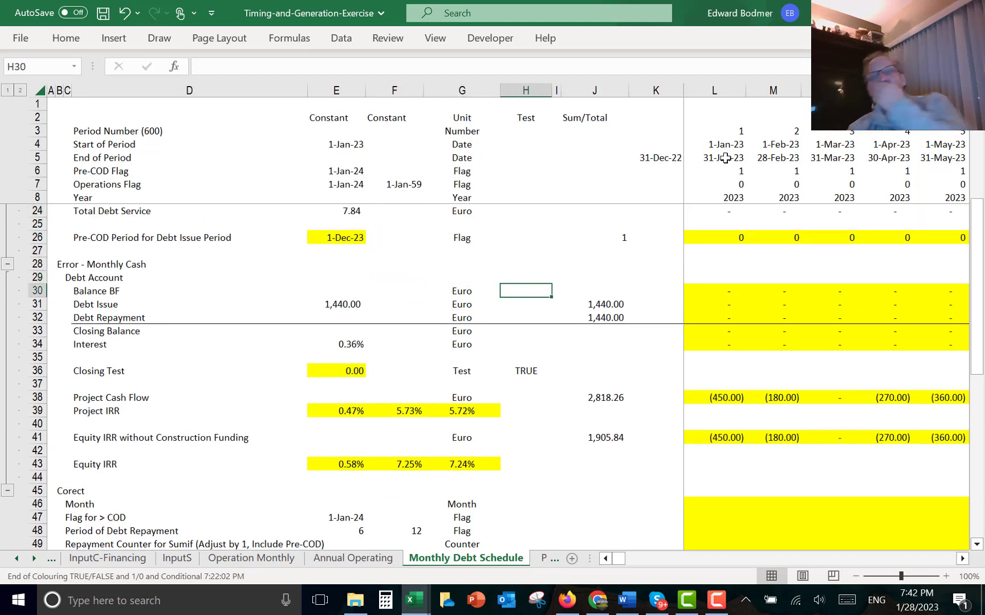
{"action": "key", "text": "Right"}
{"action": "key", "text": "Right"}
{"action": "key", "text": "Right"}
{"action": "key", "text": "Right"}
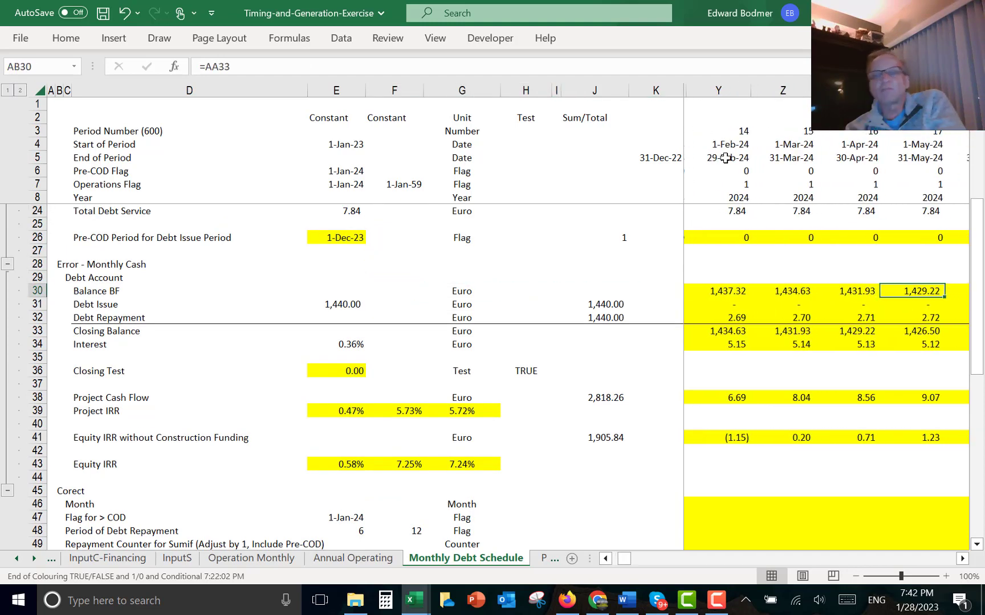
{"action": "key", "text": "Left"}
{"action": "key", "text": "Left"}
{"action": "key", "text": "Left"}
{"action": "key", "text": "Left"}
{"action": "key", "text": "Left"}
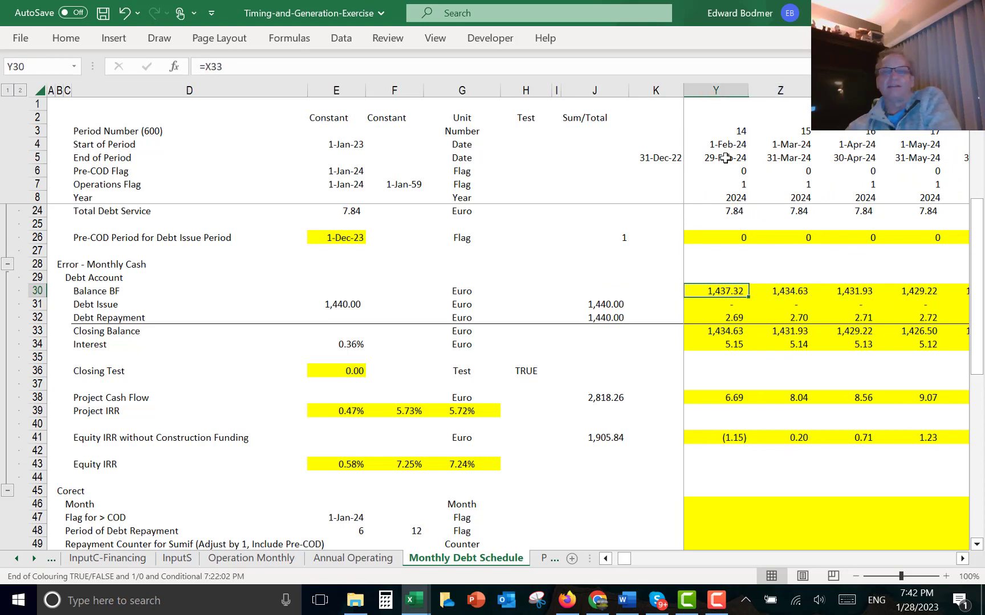
{"action": "key", "text": "Down"}
{"action": "key", "text": "Down"}
{"action": "key", "text": "Down"}
{"action": "key", "text": "Up"}
{"action": "key", "text": "Right"}
{"action": "key", "text": "Right"}
{"action": "key", "text": "Right"}
{"action": "key", "text": "Right"}
{"action": "key", "text": "Right"}
{"action": "key", "text": "Right"}
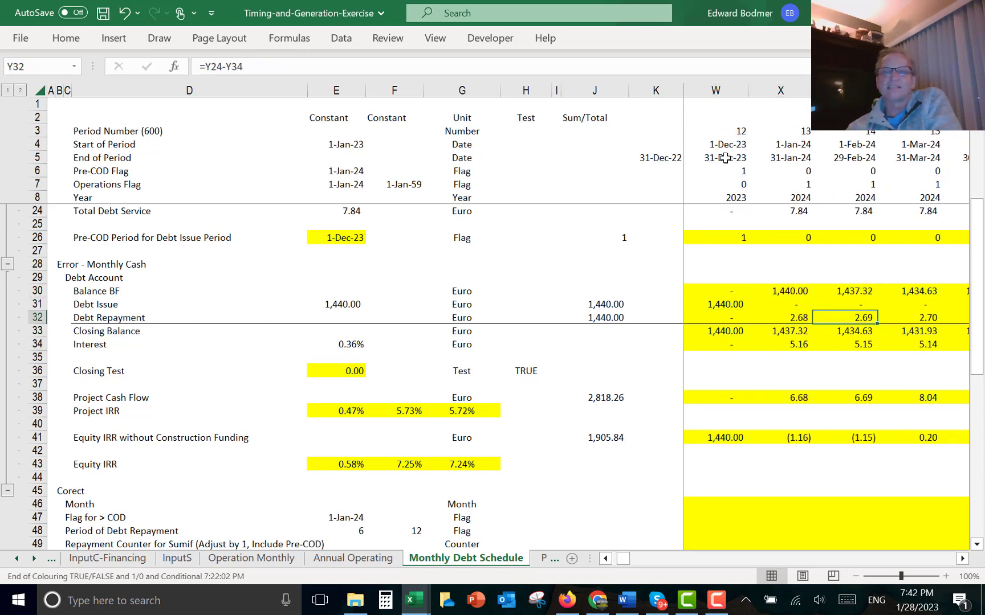
{"action": "key", "text": "Right"}
{"action": "key", "text": "Right"}
{"action": "key", "text": "Right"}
{"action": "key", "text": "Right"}
{"action": "key", "text": "Right"}
{"action": "key", "text": "Right"}
{"action": "key", "text": "Right"}
{"action": "key", "text": "Right"}
{"action": "key", "text": "Right"}
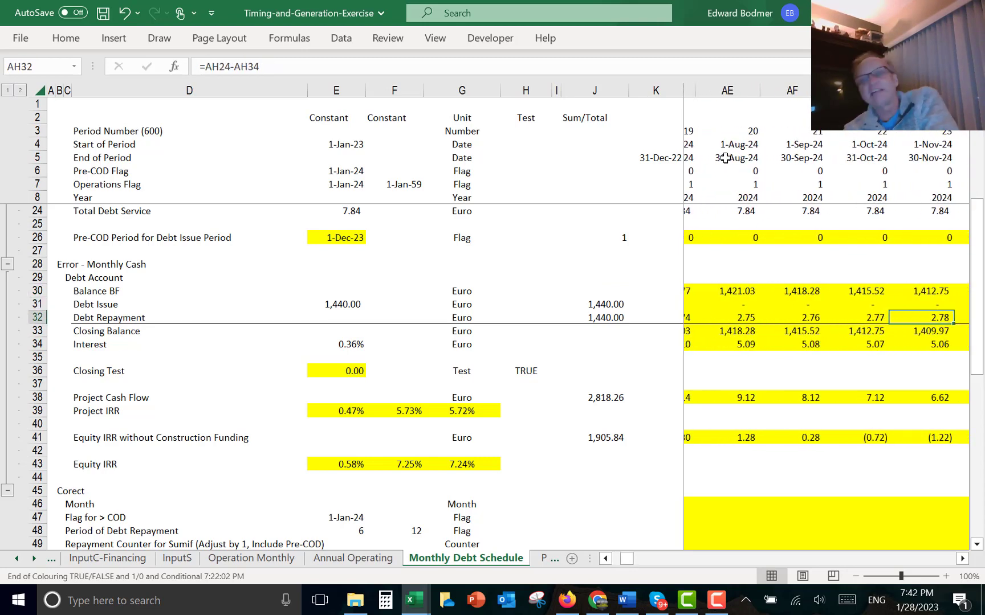
{"action": "key", "text": "Right"}
{"action": "key", "text": "Right"}
{"action": "key", "text": "Right"}
{"action": "key", "text": "Down"}
{"action": "key", "text": "Down"}
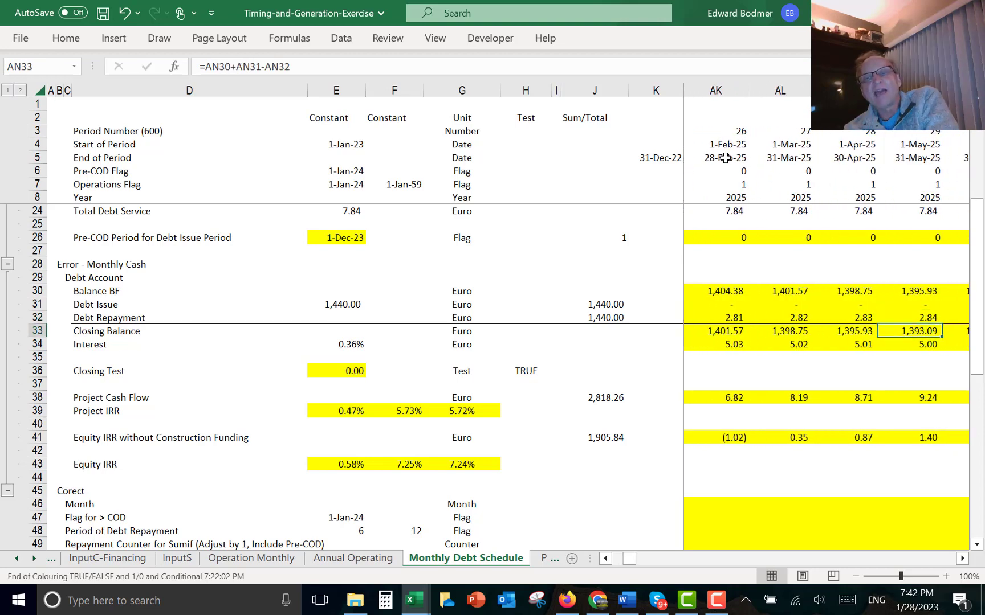
{"action": "key", "text": "Right"}
{"action": "key", "text": "Right"}
{"action": "key", "text": "Right"}
{"action": "key", "text": "Right"}
{"action": "key", "text": "Right"}
{"action": "key", "text": "Right"}
{"action": "key", "text": "Right"}
{"action": "key", "text": "Right"}
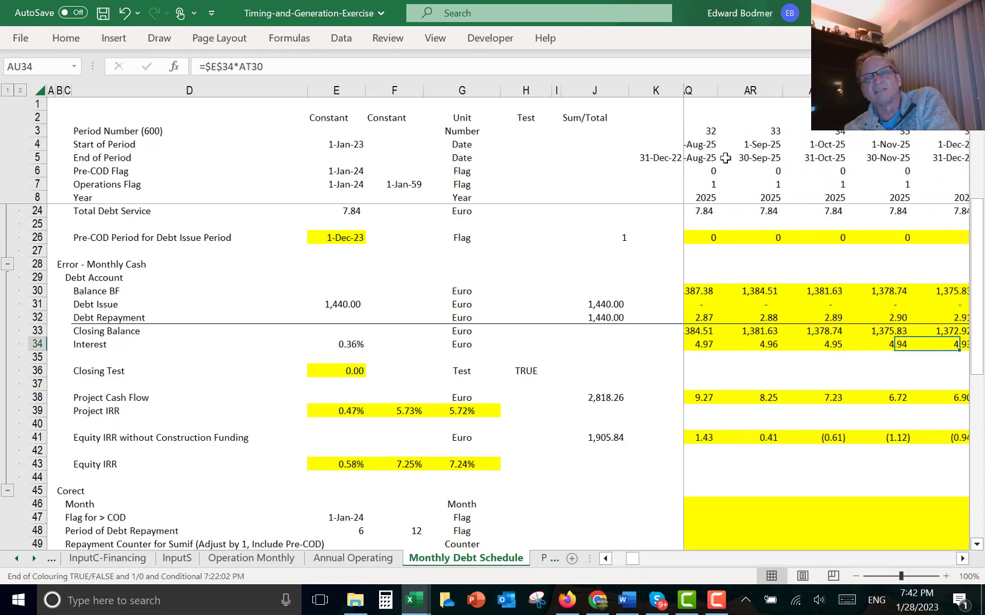
{"action": "key", "text": "Left"}
{"action": "key", "text": "Left"}
{"action": "key", "text": "Left"}
{"action": "key", "text": "Left"}
{"action": "key", "text": "Right"}
{"action": "key", "text": "Right"}
{"action": "key", "text": "Right"}
{"action": "key", "text": "Right"}
{"action": "key", "text": "Right"}
{"action": "key", "text": "Right"}
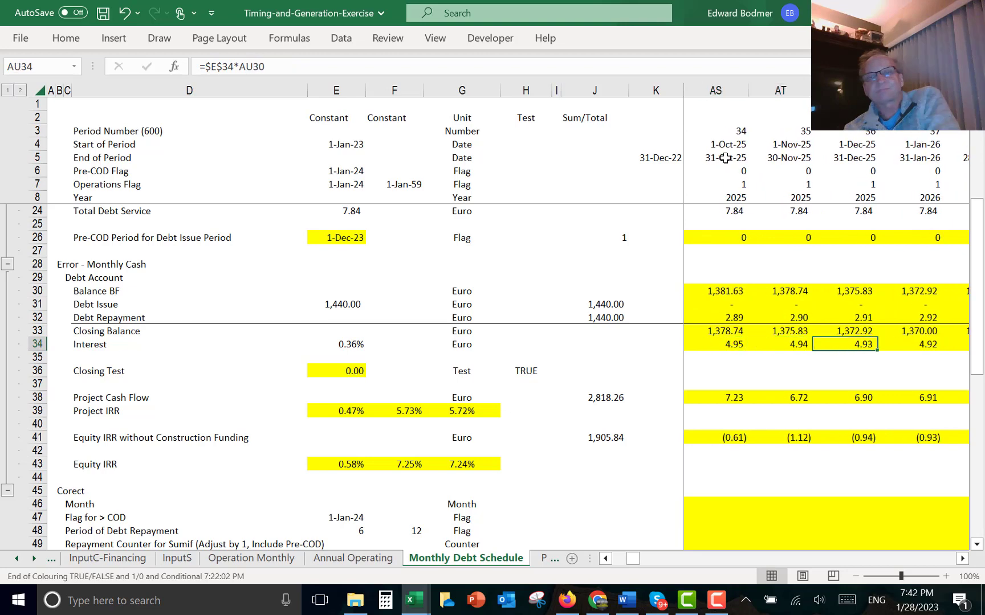
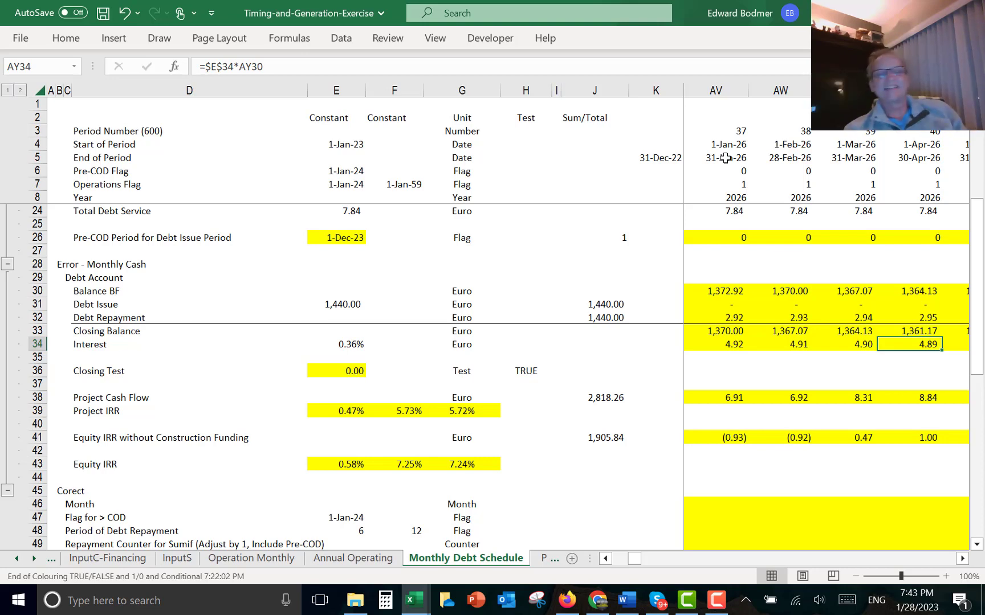
- Scroll back through the debt account and cash flow rows from the 2026 months to the first period
{"action": "key", "text": "Down"}
{"action": "key", "text": "Down"}
{"action": "key", "text": "Down"}
{"action": "key", "text": "Down"}
{"action": "key", "text": "Down"}
{"action": "key", "text": "Down"}
{"action": "key", "text": "Down"}
{"action": "key", "text": "Down"}
{"action": "key", "text": "Down"}
{"action": "key", "text": "Down"}
{"action": "key", "text": "Down"}
{"action": "key", "text": "Down"}
{"action": "key", "text": "Down"}
{"action": "key", "text": "Down"}
{"action": "key", "text": "Down"}
{"action": "key", "text": "Down"}
{"action": "key", "text": "Down"}
{"action": "key", "text": "Left"}
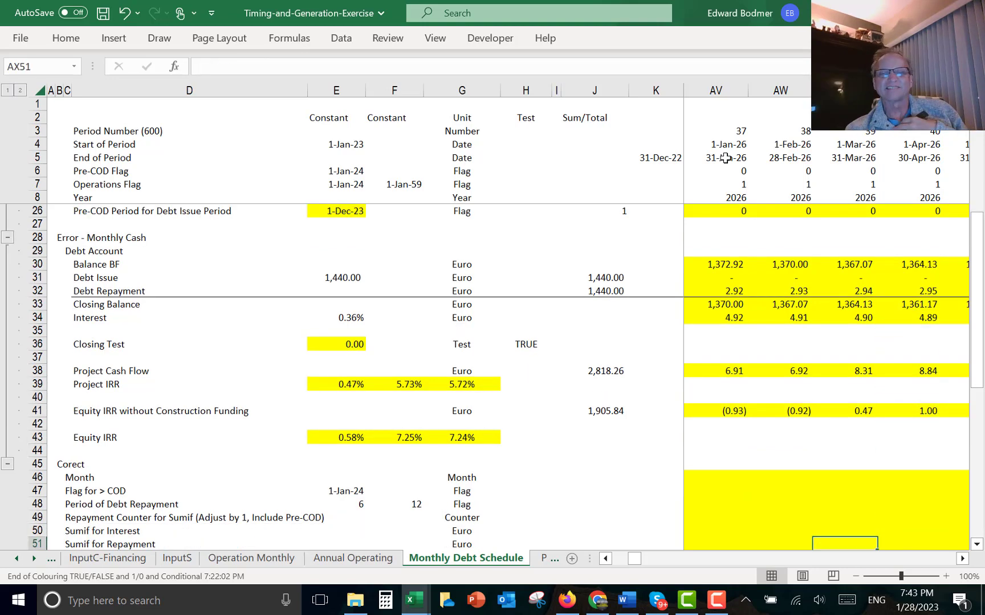
{"action": "key", "text": "Left"}
{"action": "key", "text": "Left"}
{"action": "key", "text": "Left"}
{"action": "key", "text": "Left"}
{"action": "key", "text": "Left"}
{"action": "key", "text": "Left"}
{"action": "key", "text": "Left"}
{"action": "key", "text": "Left"}
{"action": "key", "text": "Left"}
{"action": "key", "text": "Left"}
{"action": "key", "text": "Left"}
{"action": "key", "text": "Left"}
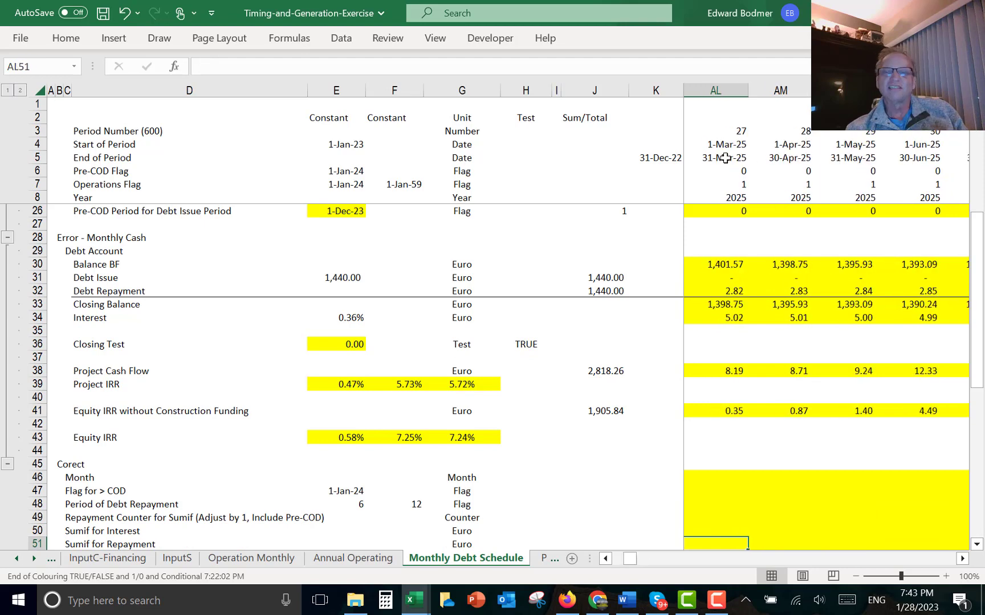
{"action": "key", "text": "Left"}
{"action": "key", "text": "Left"}
{"action": "key", "text": "Left"}
{"action": "key", "text": "Left"}
{"action": "key", "text": "Left"}
{"action": "key", "text": "Left"}
{"action": "key", "text": "Left"}
{"action": "key", "text": "Left"}
{"action": "key", "text": "Left"}
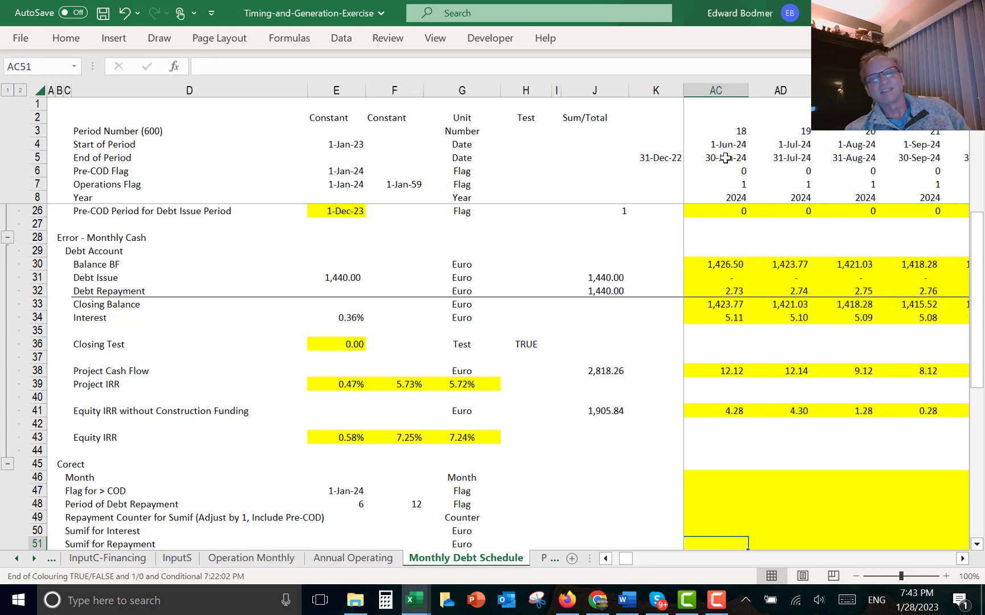
{"action": "key", "text": "Left"}
{"action": "key", "text": "Left"}
{"action": "key", "text": "Left"}
{"action": "key", "text": "Left"}
{"action": "key", "text": "Left"}
{"action": "key", "text": "Left"}
{"action": "key", "text": "Left"}
{"action": "key", "text": "Left"}
{"action": "key", "text": "Left"}
{"action": "key", "text": "Left"}
{"action": "key", "text": "Left"}
{"action": "key", "text": "Left"}
{"action": "key", "text": "Left"}
{"action": "key", "text": "Left"}
{"action": "key", "text": "Left"}
{"action": "key", "text": "Left"}
{"action": "key", "text": "Left"}
{"action": "key", "text": "Left"}
{"action": "key", "text": "Left"}
{"action": "key", "text": "Left"}
{"action": "key", "text": "Up"}
{"action": "key", "text": "Up"}
{"action": "key", "text": "Up"}
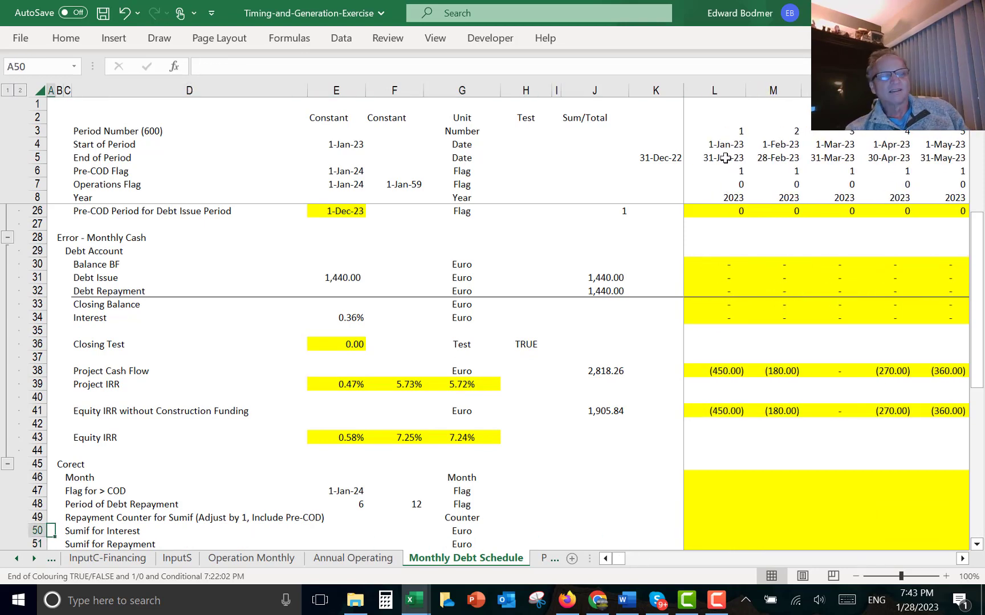
{"action": "left_click", "coordinate": [355, 603]}
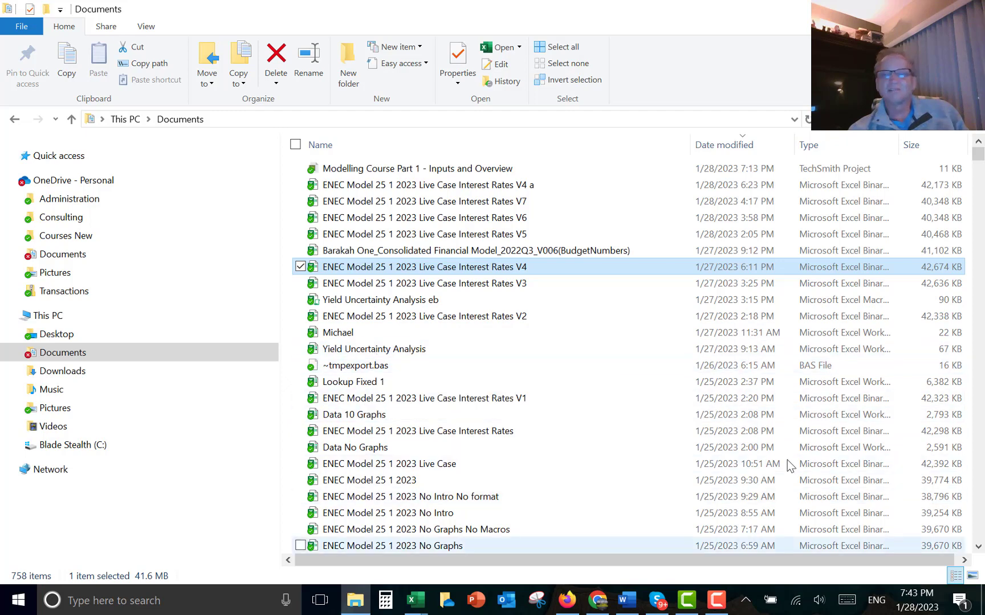
{"action": "left_click", "coordinate": [979, 549]}
{"action": "left_click", "coordinate": [978, 547]}
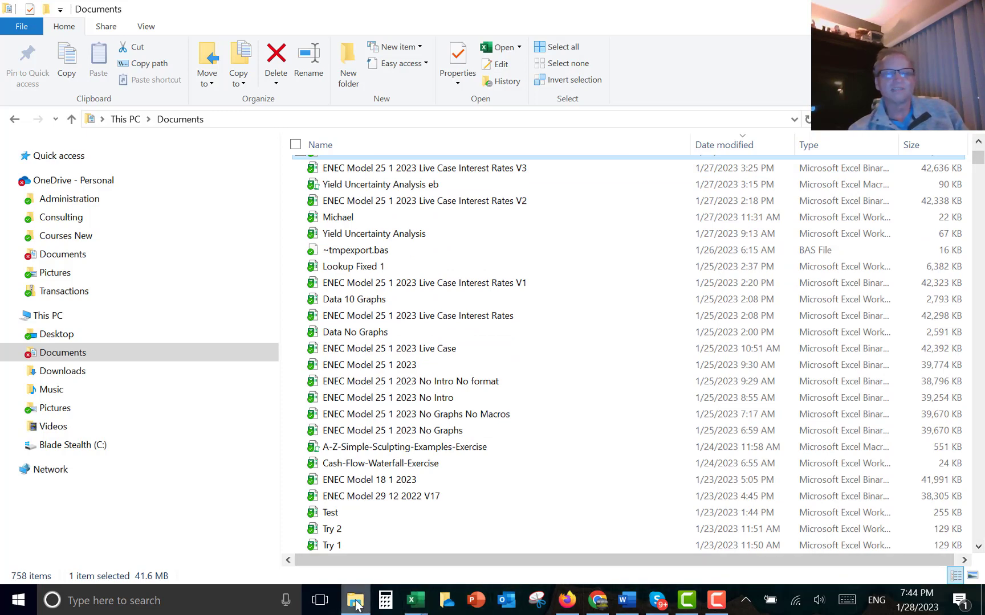
{"action": "left_click", "coordinate": [414, 600]}
{"action": "left_click", "coordinate": [637, 451]}
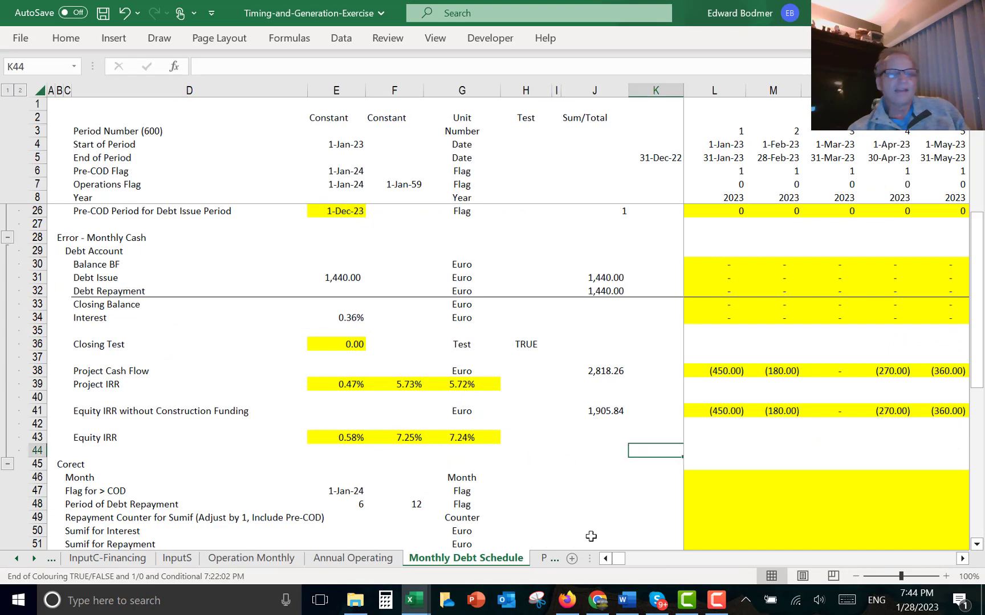
- Review the correction section's rows and the Flag for > COD and repayment period inputs below the Equity IRR
{"action": "key", "text": "Down"}
{"action": "key", "text": "Down"}
{"action": "key", "text": "Left"}
{"action": "key", "text": "Left"}
{"action": "key", "text": "Left"}
{"action": "key", "text": "Left"}
{"action": "key", "text": "Left"}
{"action": "key", "text": "Left"}
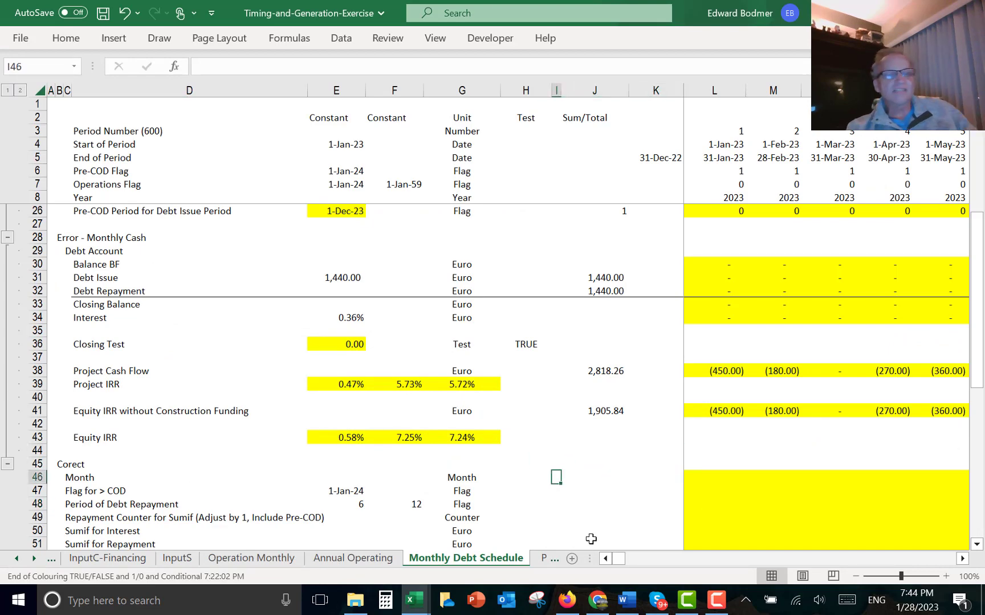
{"action": "key", "text": "Right"}
{"action": "key", "text": "Right"}
{"action": "key", "text": "Down"}
{"action": "key", "text": "Down"}
{"action": "key", "text": "Down"}
{"action": "key", "text": "Down"}
{"action": "key", "text": "Down"}
{"action": "key", "text": "Down"}
{"action": "key", "text": "Down"}
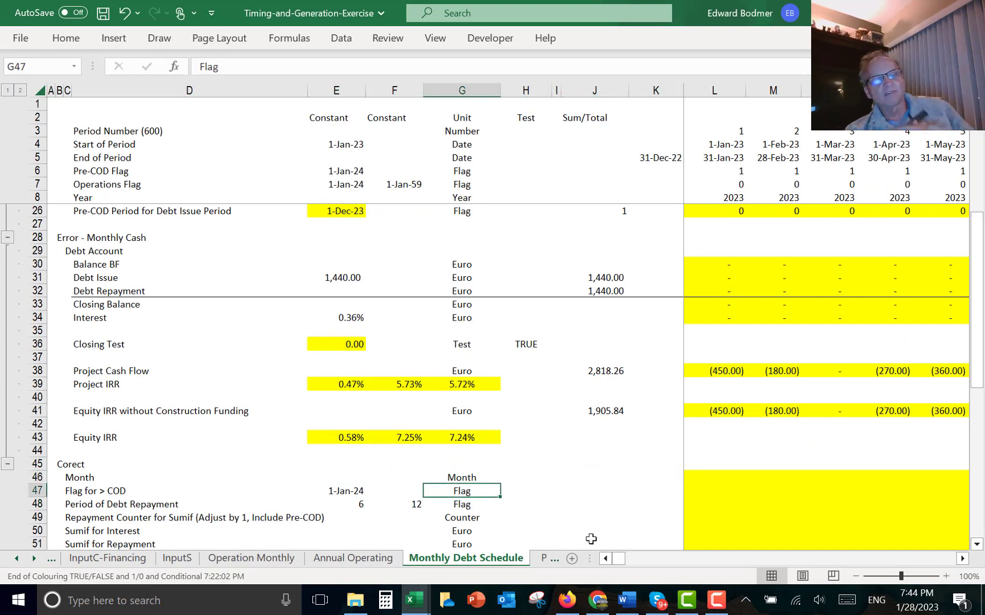
{"action": "key", "text": "Down"}
{"action": "key", "text": "Down"}
{"action": "key", "text": "Down"}
{"action": "key", "text": "Down"}
{"action": "key", "text": "Down"}
{"action": "key", "text": "Down"}
{"action": "key", "text": "Down"}
{"action": "key", "text": "Down"}
{"action": "key", "text": "Down"}
{"action": "key", "text": "Down"}
{"action": "key", "text": "Down"}
{"action": "key", "text": "Down"}
{"action": "key", "text": "Down"}
{"action": "key", "text": "Down"}
{"action": "key", "text": "Down"}
{"action": "key", "text": "Down"}
{"action": "key", "text": "Down"}
{"action": "key", "text": "Down"}
{"action": "key", "text": "Down"}
{"action": "key", "text": "Down"}
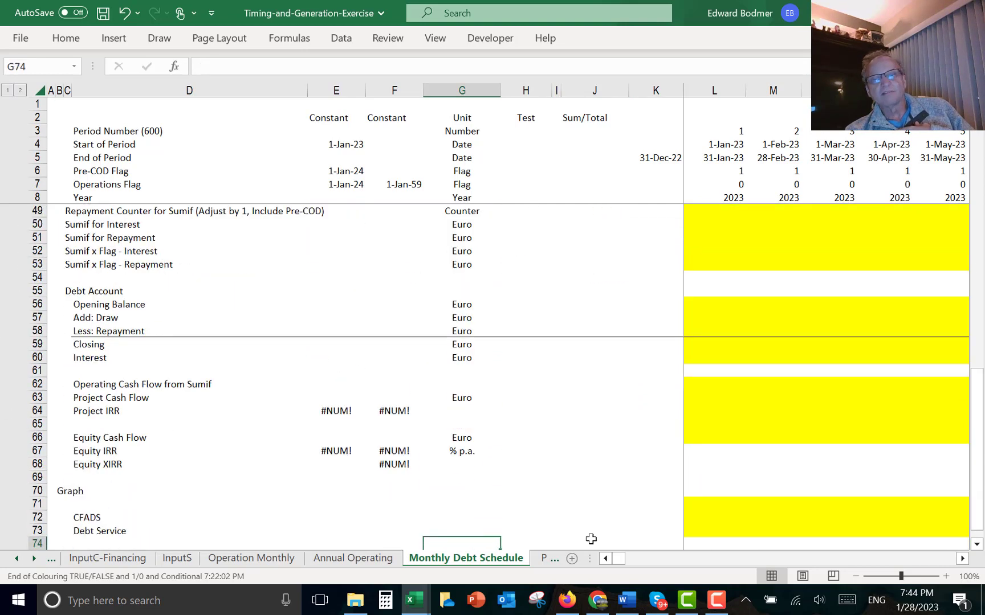
{"action": "key", "text": "Down"}
{"action": "key", "text": "Down"}
{"action": "key", "text": "Up"}
{"action": "key", "text": "Up"}
{"action": "key", "text": "Up"}
{"action": "key", "text": "Up"}
{"action": "key", "text": "Up"}
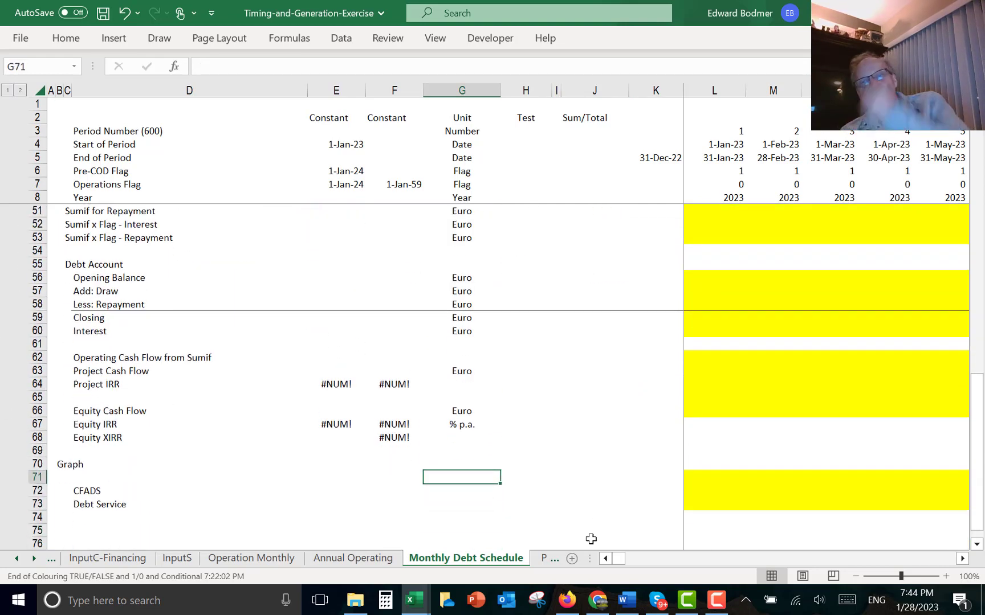
{"action": "key", "text": "Up"}
{"action": "key", "text": "Up"}
{"action": "key", "text": "Up"}
{"action": "key", "text": "Up"}
{"action": "key", "text": "Up"}
{"action": "key", "text": "Up"}
{"action": "key", "text": "Up"}
{"action": "key", "text": "Up"}
{"action": "key", "text": "Up"}
{"action": "key", "text": "Up"}
{"action": "key", "text": "Up"}
{"action": "key", "text": "Up"}
{"action": "key", "text": "Up"}
{"action": "key", "text": "Up"}
{"action": "key", "text": "Up"}
{"action": "key", "text": "Up"}
{"action": "key", "text": "Up"}
{"action": "key", "text": "Up"}
{"action": "key", "text": "Up"}
{"action": "key", "text": "Up"}
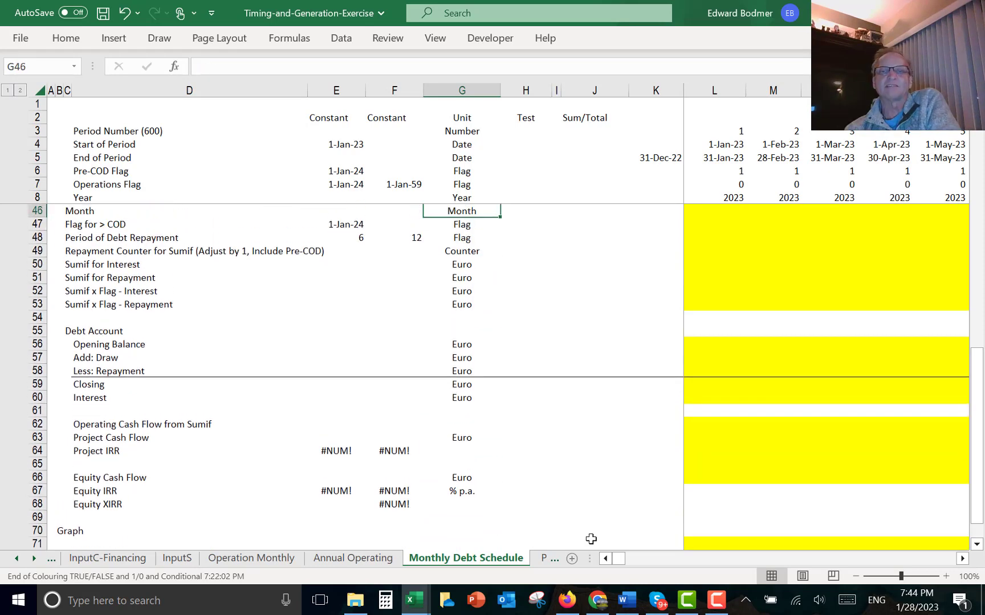
{"action": "key", "text": "Up"}
{"action": "key", "text": "Up"}
{"action": "key", "text": "Up"}
{"action": "key", "text": "Up"}
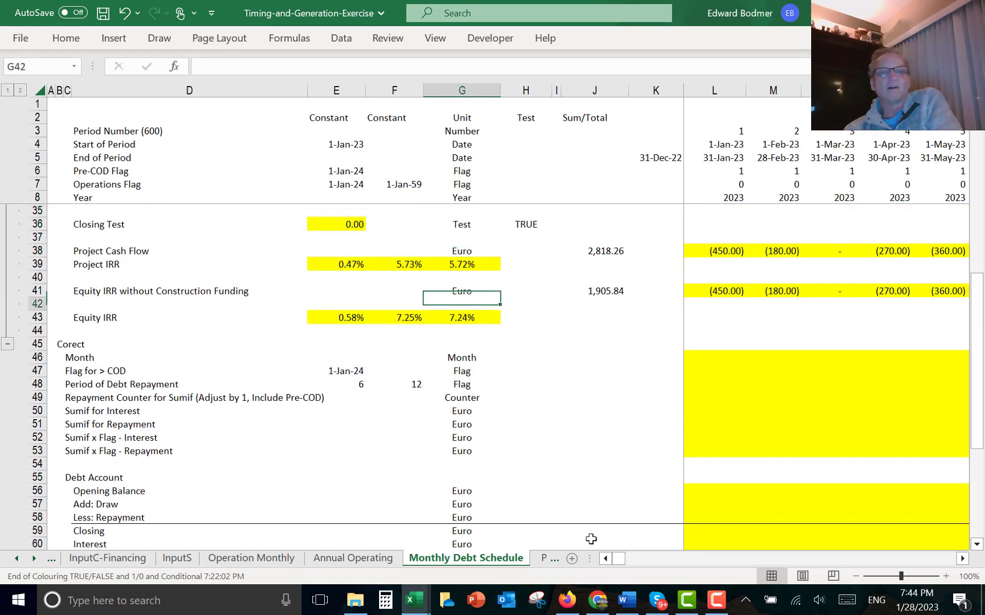
{"action": "key", "text": "Down"}
{"action": "key", "text": "Down"}
{"action": "key", "text": "Down"}
{"action": "key", "text": "Down"}
{"action": "key", "text": "Down"}
{"action": "key", "text": "Down"}
{"action": "key", "text": "Up"}
{"action": "key", "text": "Left"}
{"action": "key", "text": "Left"}
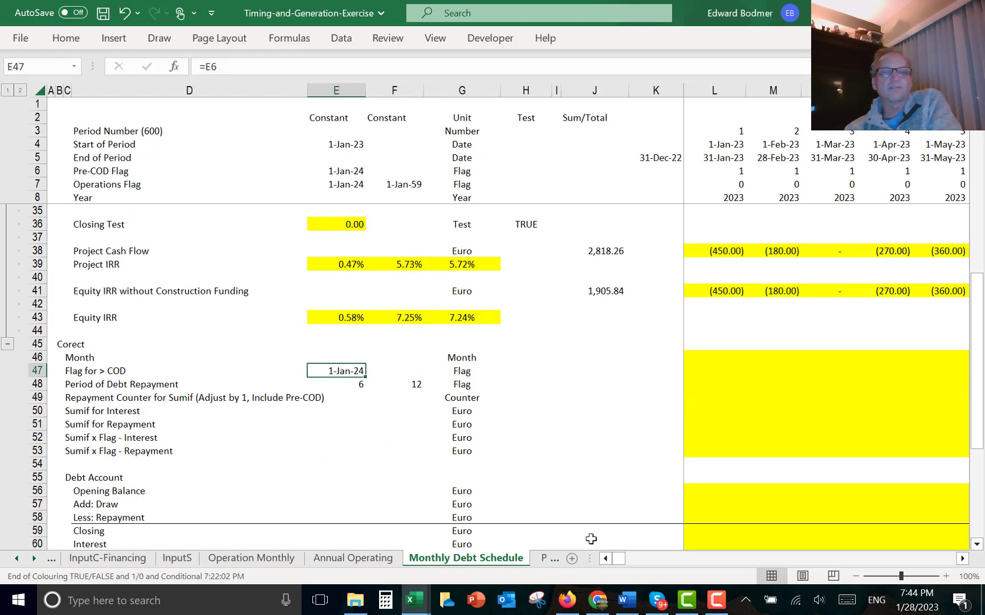
{"action": "key", "text": "Left"}
{"action": "key", "text": "Right"}
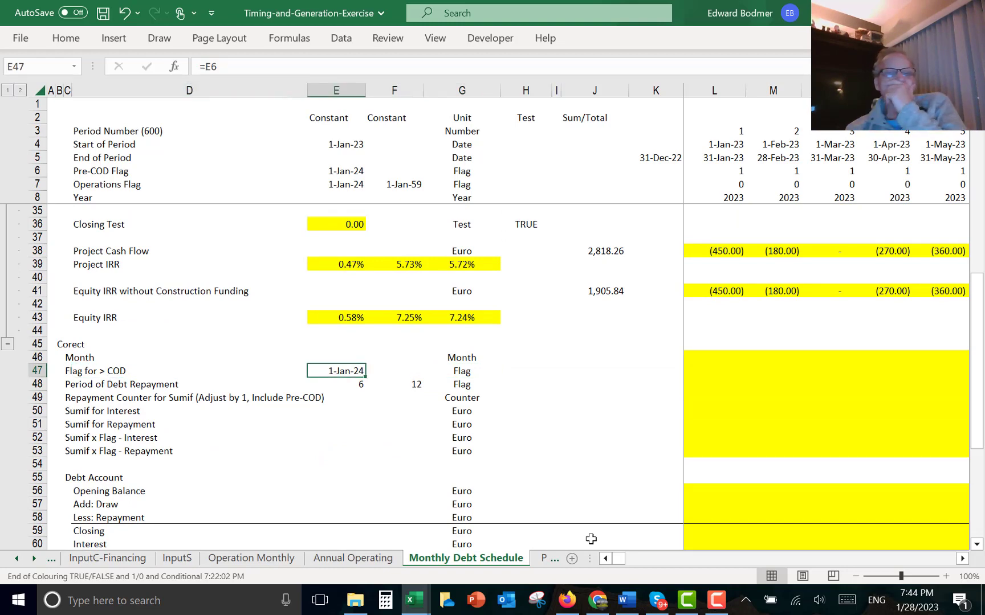
{"action": "key", "text": "Left"}
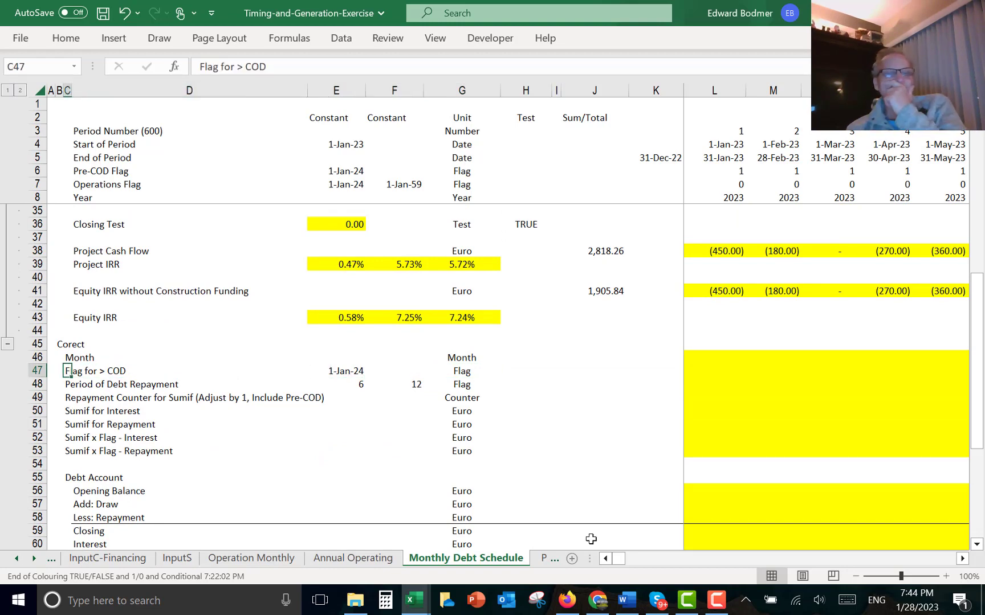
{"action": "key", "text": "Up"}
{"action": "key", "text": "Right"}
{"action": "key", "text": "Right"}
{"action": "key", "text": "Right"}
{"action": "key", "text": "Right"}
{"action": "key", "text": "Right"}
{"action": "key", "text": "Right"}
{"action": "key", "text": "Right"}
{"action": "key", "text": "Right"}
{"action": "key", "text": "Right"}
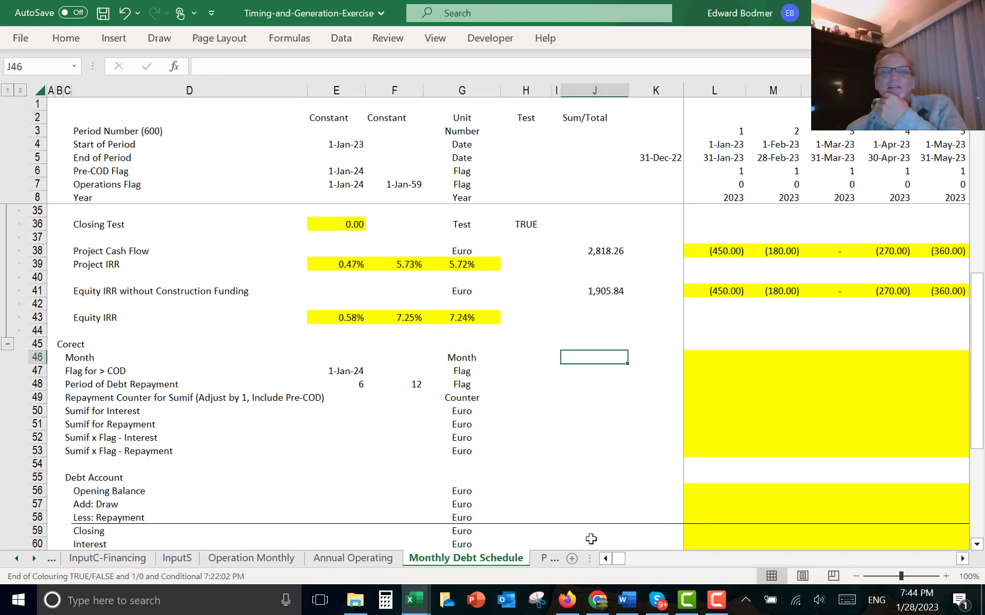
- Enter =MONTH(L4) in the first Month cell of the correction section and fill it across all periods
{"action": "key", "text": "Left"}
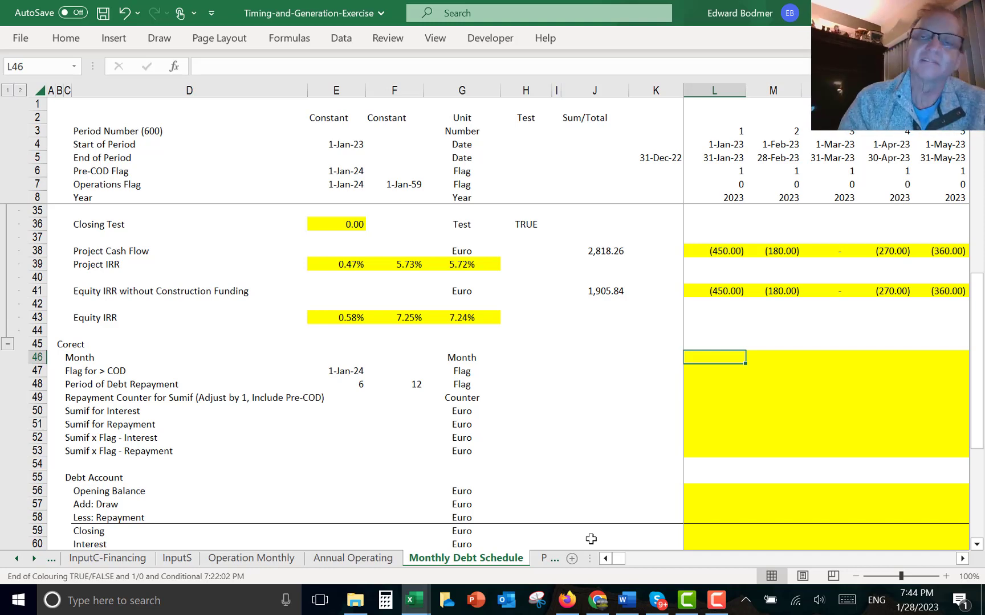
{"action": "type", "text": "=m"}
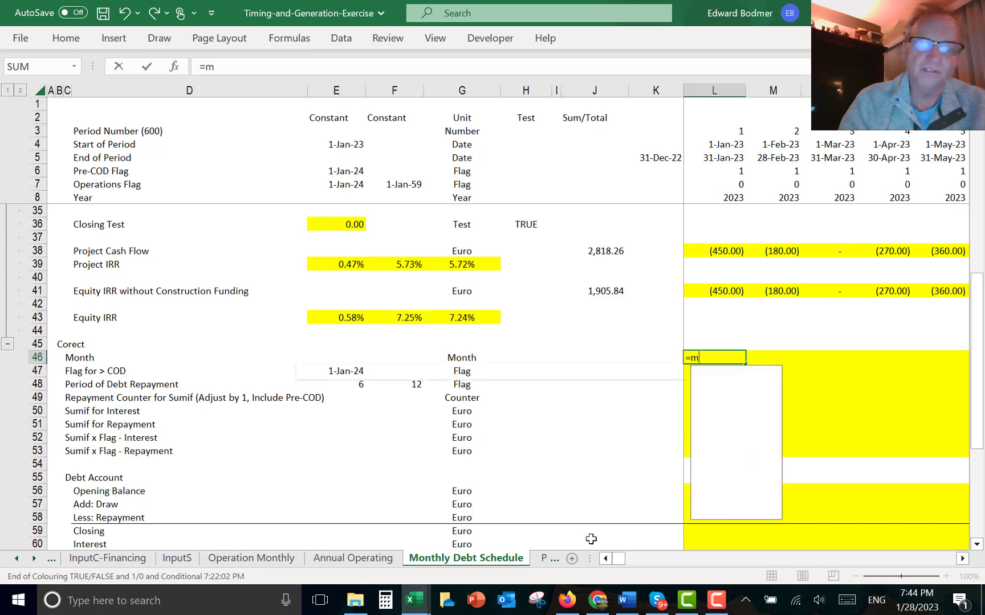
{"action": "type", "text": "on"}
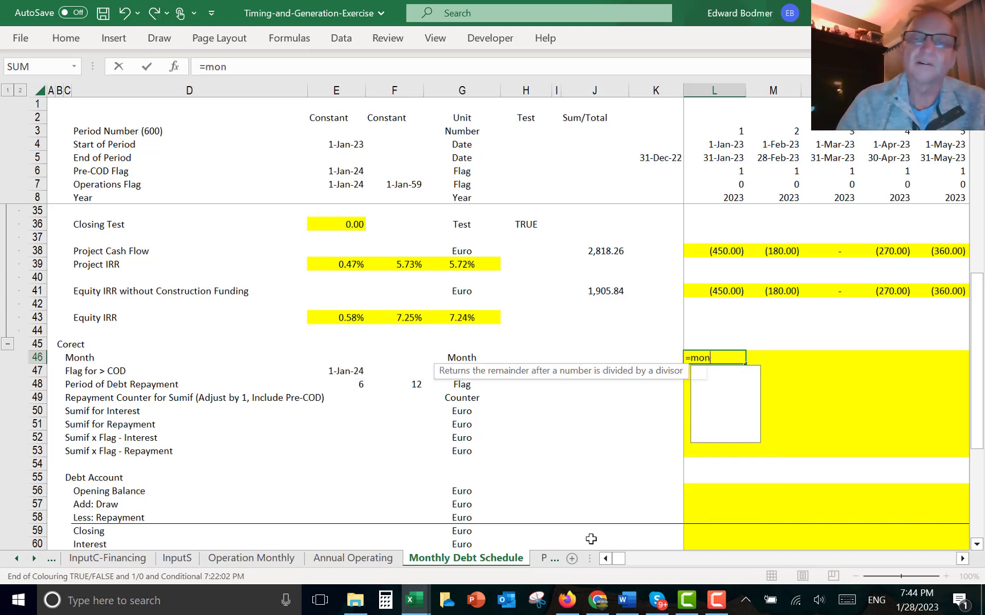
{"action": "key", "text": "Tab"}
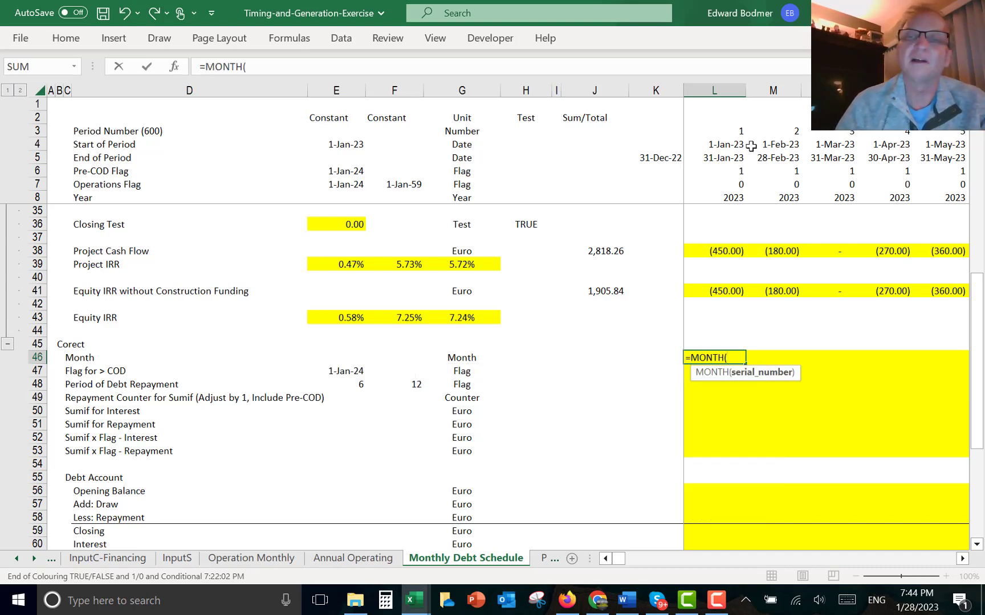
{"action": "left_click", "coordinate": [714, 141]}
{"action": "key", "text": "Return"}
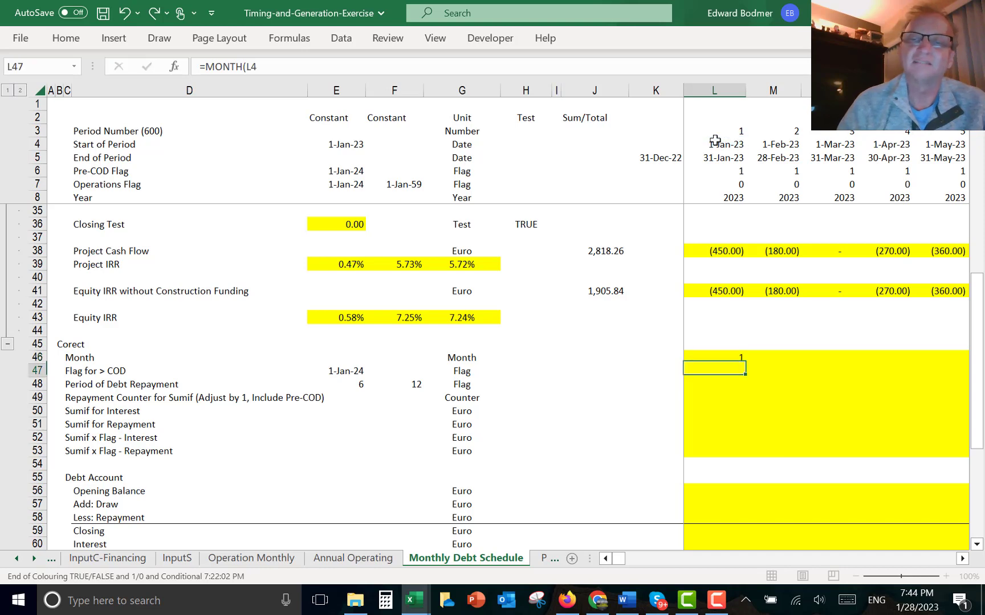
{"action": "key", "text": "Up"}
{"action": "key", "text": "ctrl+shift+Right"}
{"action": "key", "text": "ctrl+r"}
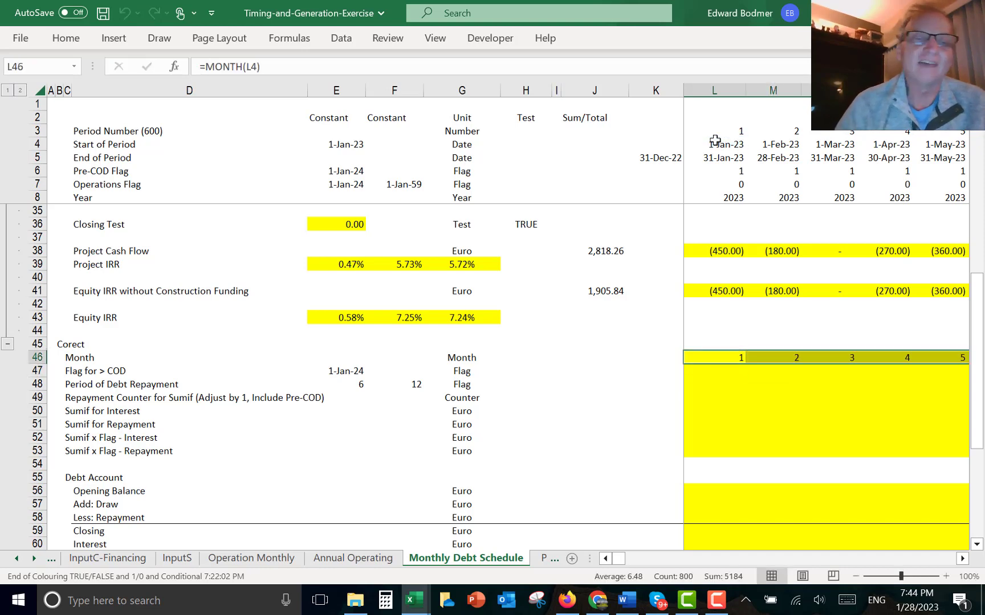
- Enter =$E$47=L4 in the first Flag for > COD cell, comparing the COD date with each period's start date
{"action": "key", "text": "Down"}
{"action": "key", "text": "Left"}
{"action": "key", "text": "Left"}
{"action": "key", "text": "Left"}
{"action": "key", "text": "Left"}
{"action": "key", "text": "Left"}
{"action": "key", "text": "Left"}
{"action": "key", "text": "Left"}
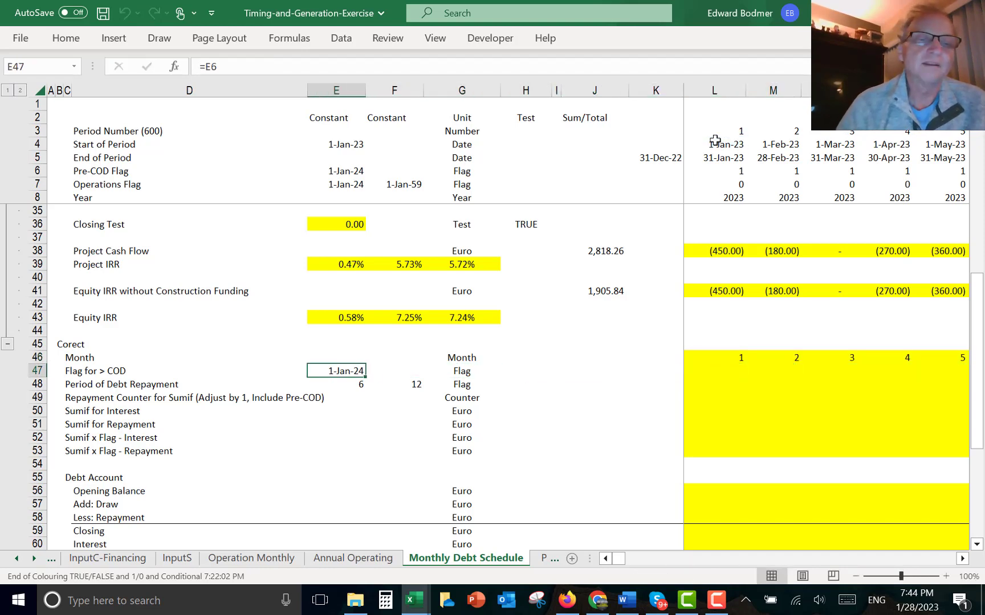
{"action": "key", "text": "Right"}
{"action": "key", "text": "Right"}
{"action": "key", "text": "Right"}
{"action": "key", "text": "Right"}
{"action": "key", "text": "Right"}
{"action": "key", "text": "Right"}
{"action": "key", "text": "Right"}
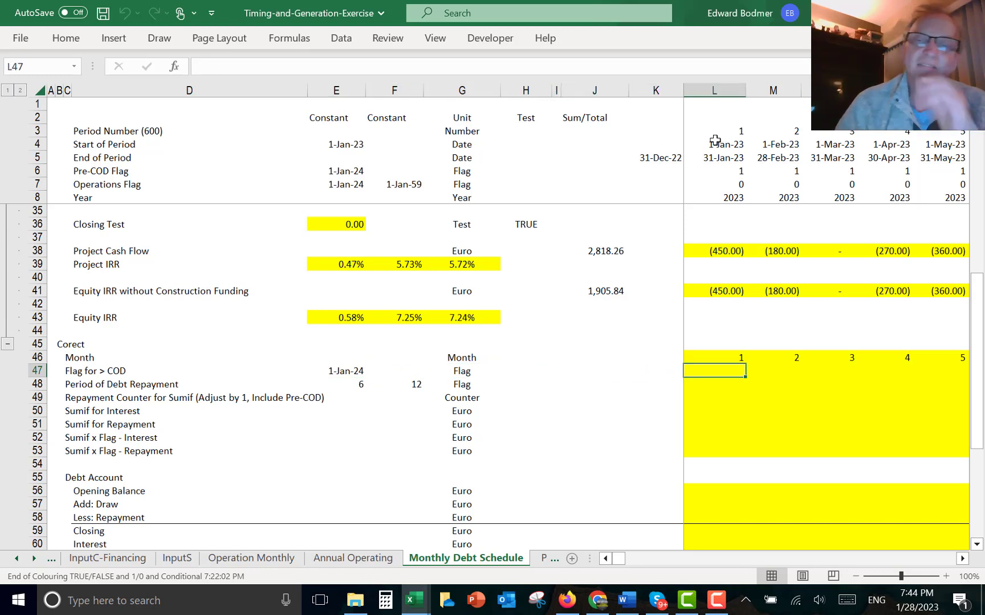
{"action": "type", "text": "="}
{"action": "key", "text": "Left"}
{"action": "key", "text": "Left"}
{"action": "key", "text": "Left"}
{"action": "key", "text": "Left"}
{"action": "key", "text": "Left"}
{"action": "key", "text": "Left"}
{"action": "key", "text": "Left"}
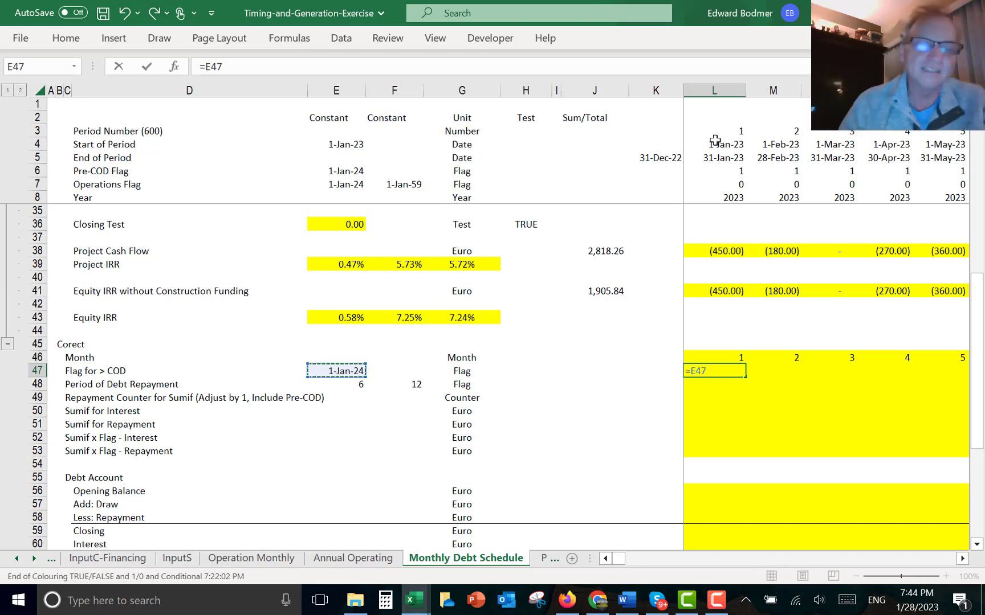
{"action": "key", "text": "F4"}
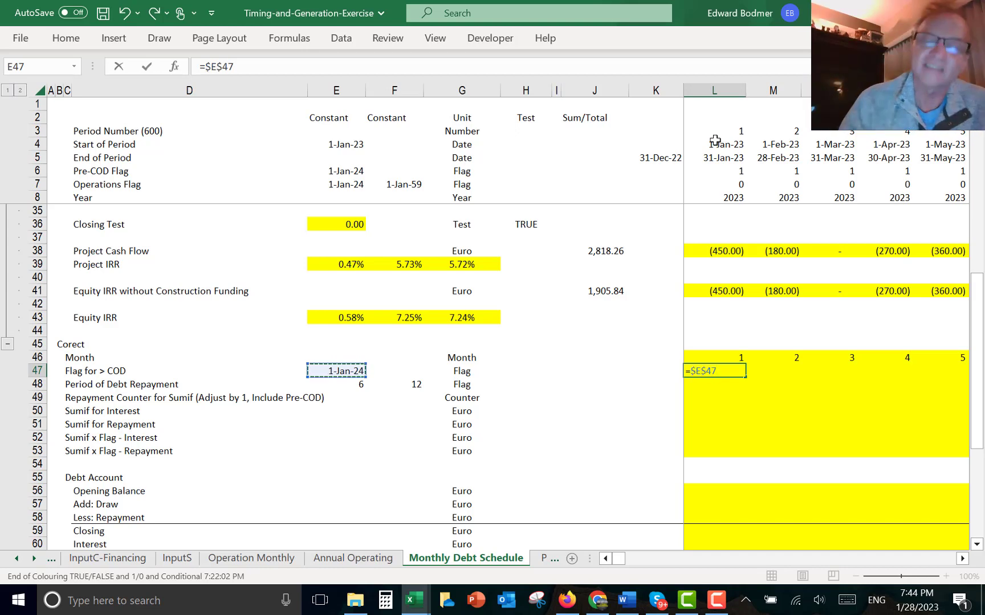
{"action": "type", "text": "="}
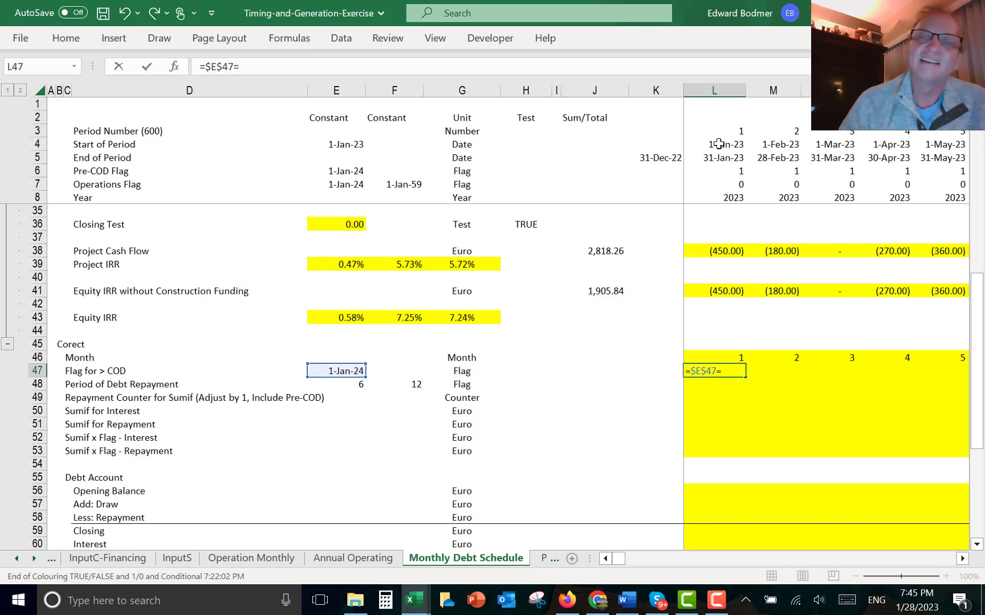
{"action": "left_click", "coordinate": [719, 144]}
{"action": "key", "text": "ctrl+Return"}
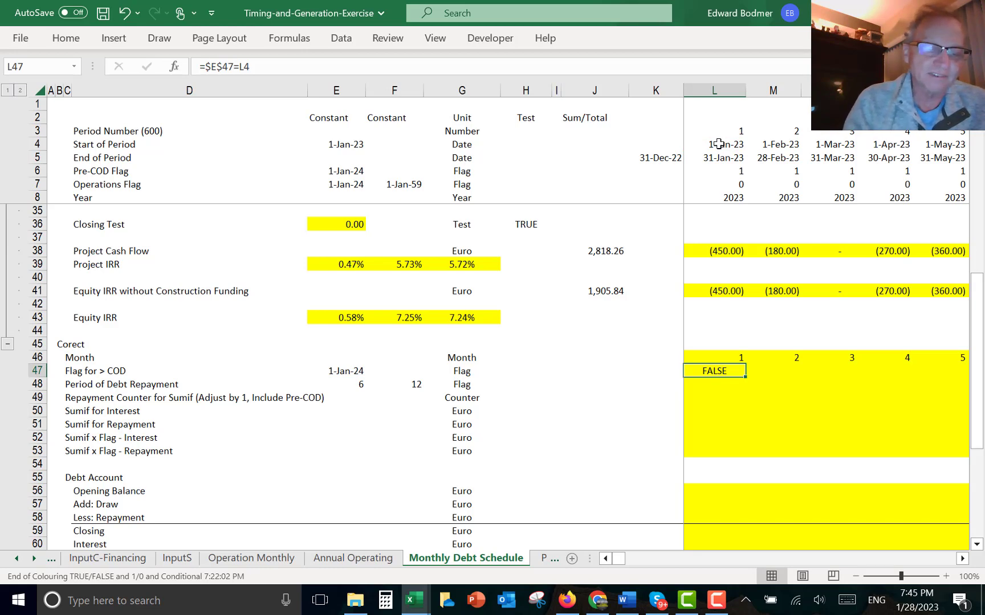
{"action": "type", "text": "F"}
{"action": "key", "text": "Escape"}
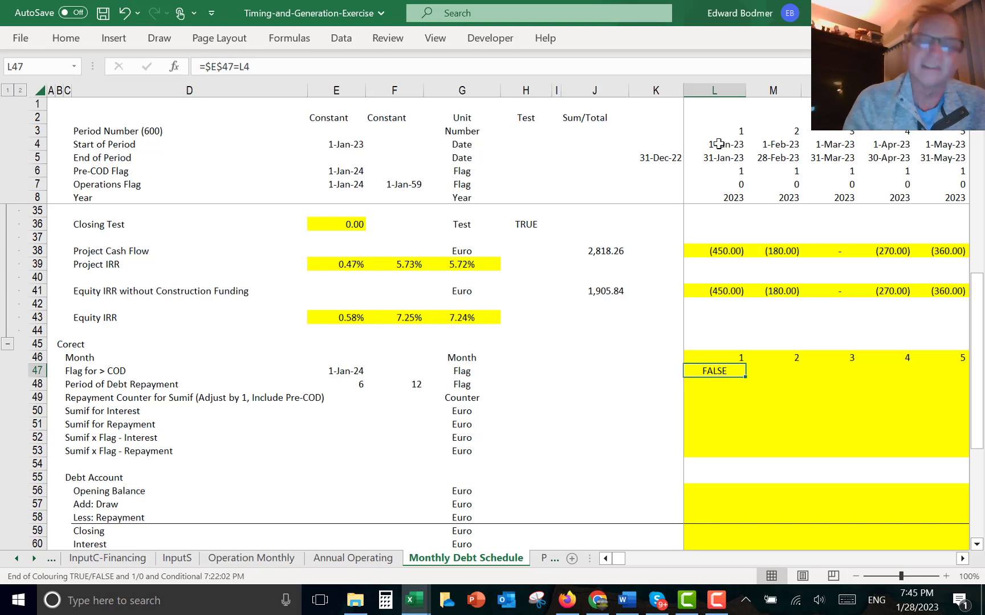
- Convert the flag to 1/0 as =($E$47=L4)*1 and fill it across all months
{"action": "key", "text": "ctrl+shift+f"}
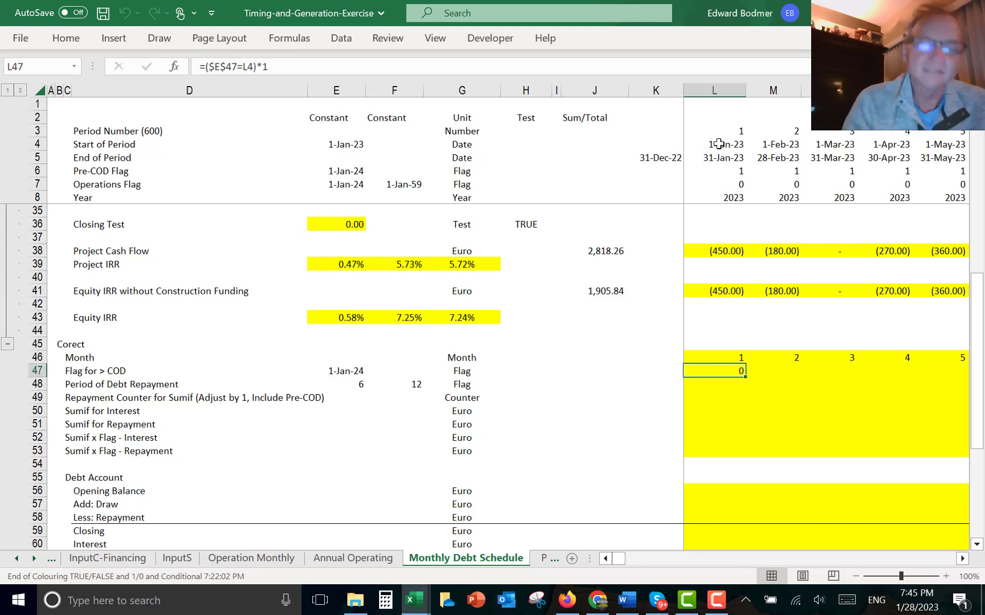
{"action": "key", "text": "ctrl+shift+Right"}
{"action": "key", "text": "ctrl+r"}
- Add a total =SUM(L47:XFD47) for the COD flag row in the Sum/Total column
{"action": "key", "text": "Left"}
{"action": "key", "text": "Left"}
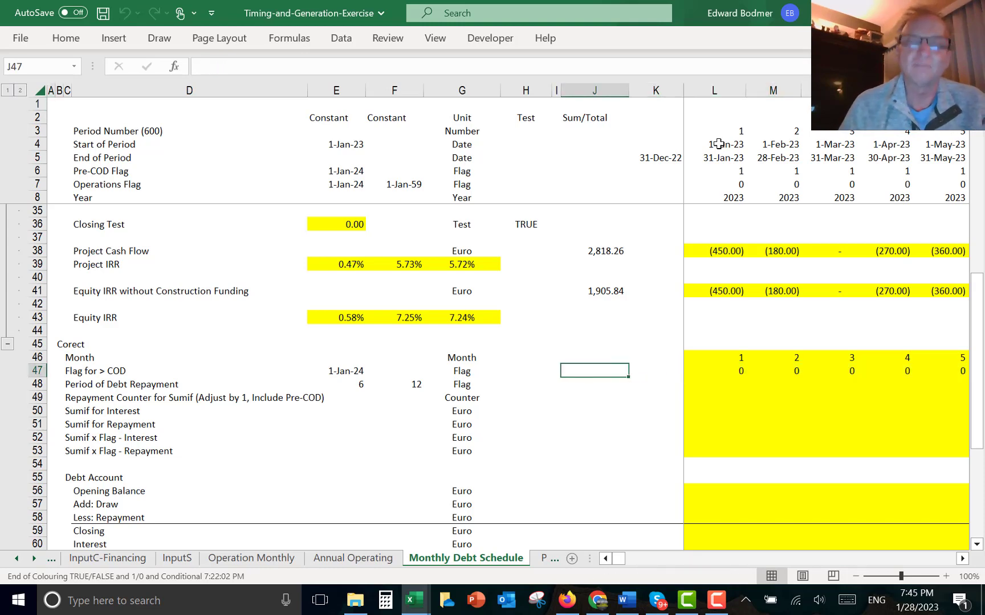
{"action": "key", "text": "ctrl+shift+s"}
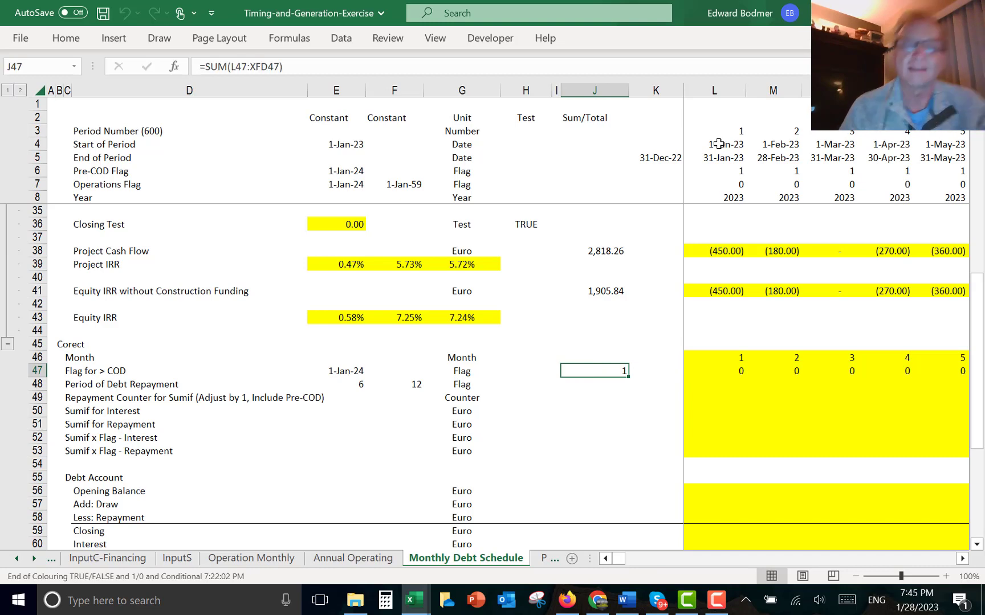
- Trace the Period of Debt Repayment input back to its source on the InputC-Financing sheet
{"action": "key", "text": "Down"}
{"action": "key", "text": "Left"}
{"action": "key", "text": "Left"}
{"action": "key", "text": "Left"}
{"action": "key", "text": "Left"}
{"action": "key", "text": "Left"}
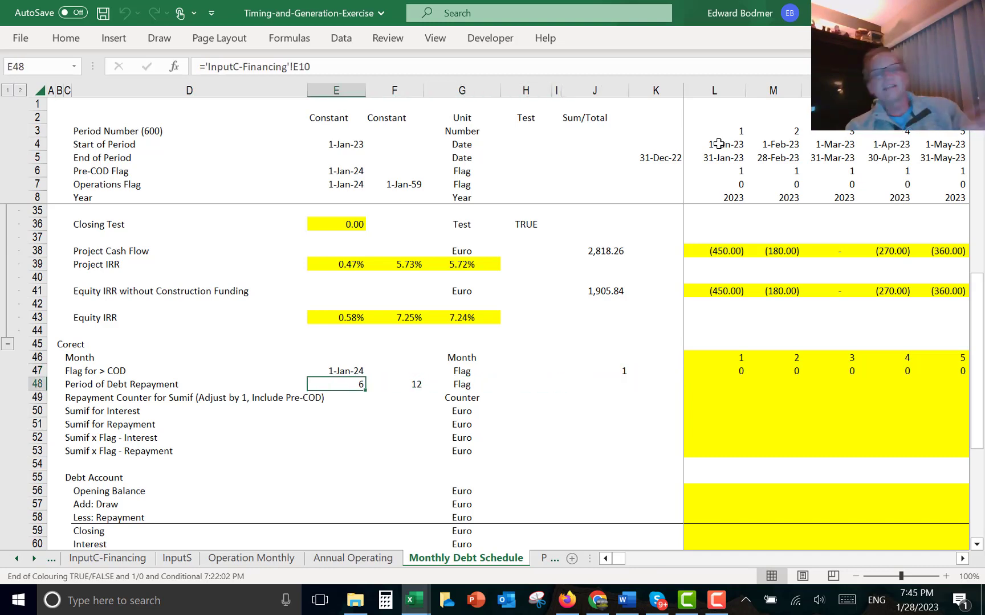
{"action": "key", "text": "ctrl+bracketleft"}
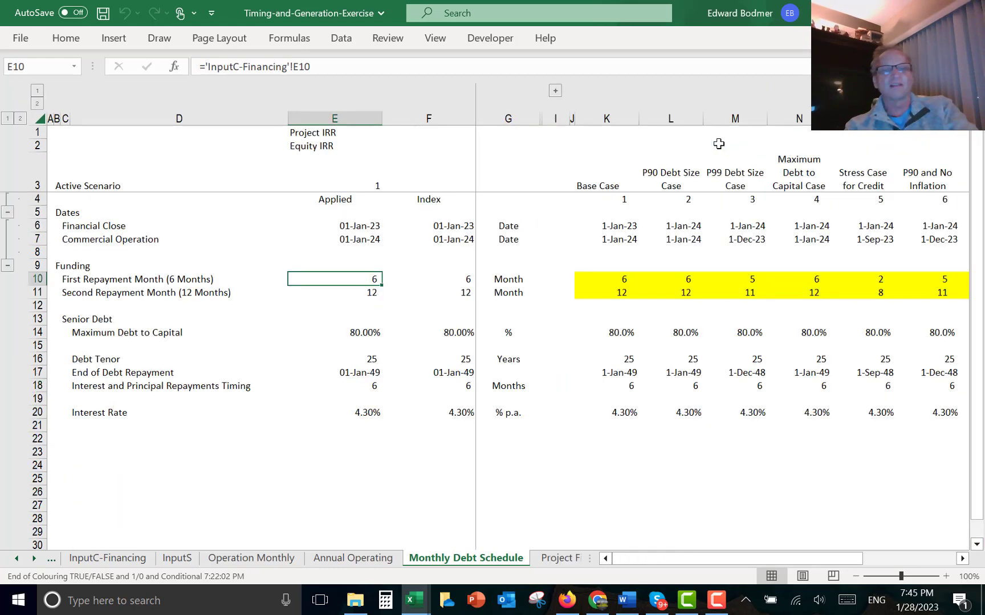
- Examine how the repayment month inputs are calculated on the financing and operations input sheets
{"action": "key", "text": "Right"}
{"action": "key", "text": "Right"}
{"action": "key", "text": "Right"}
{"action": "key", "text": "Right"}
{"action": "key", "text": "Right"}
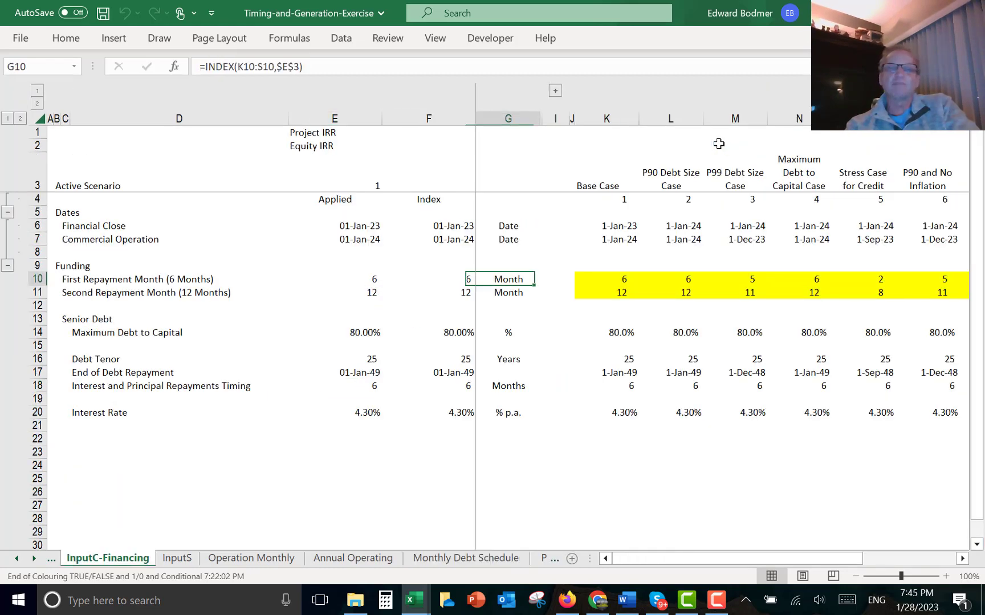
{"action": "key", "text": "ctrl+Page_Up"}
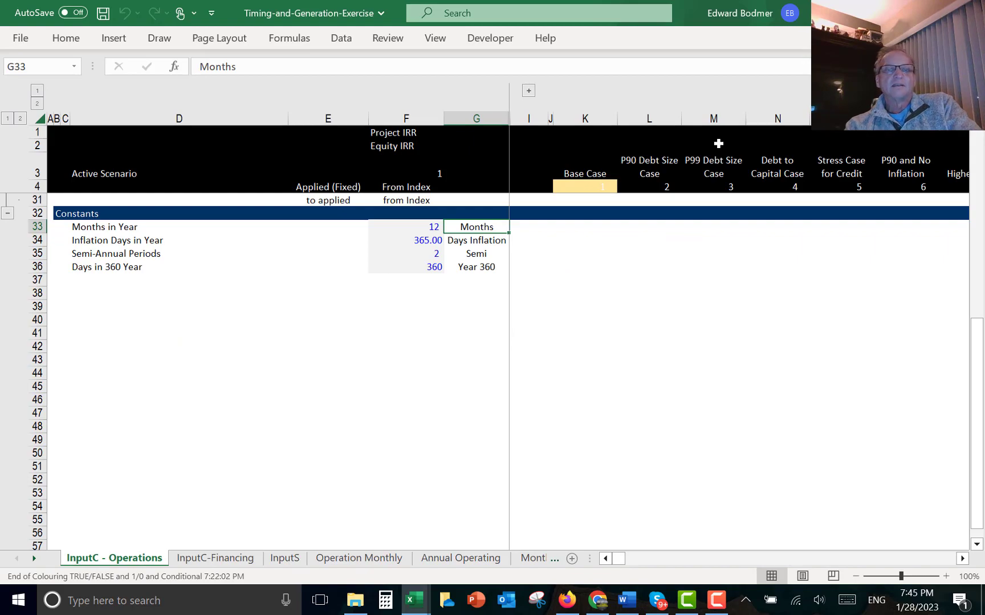
{"action": "key", "text": "ctrl+Page_Down"}
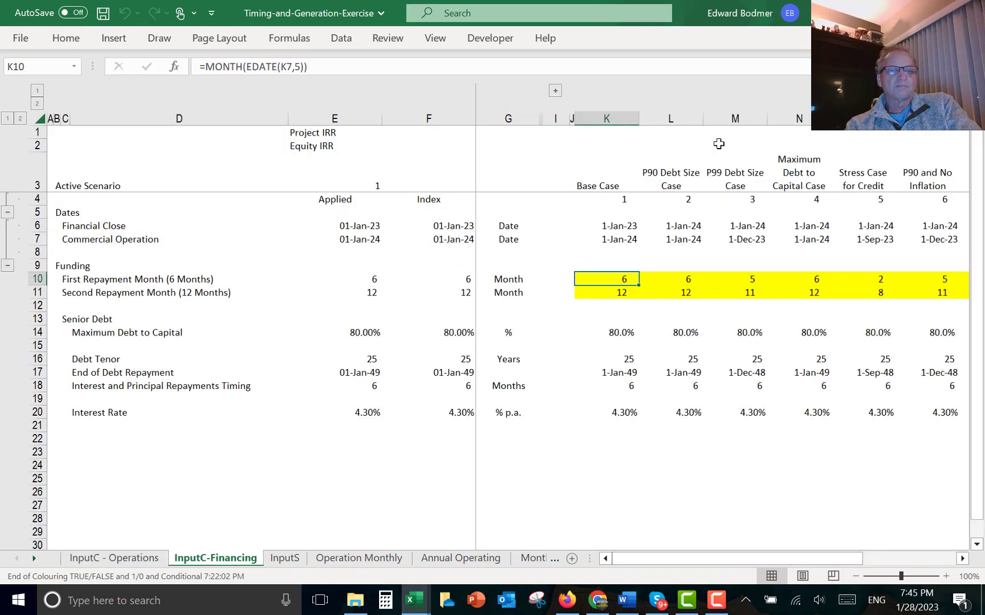
- Try a Base Case construction period of 11 months, check the repayment months, then restore it to 12
{"action": "key", "text": "ctrl+Page_Up"}
{"action": "key", "text": "Down"}
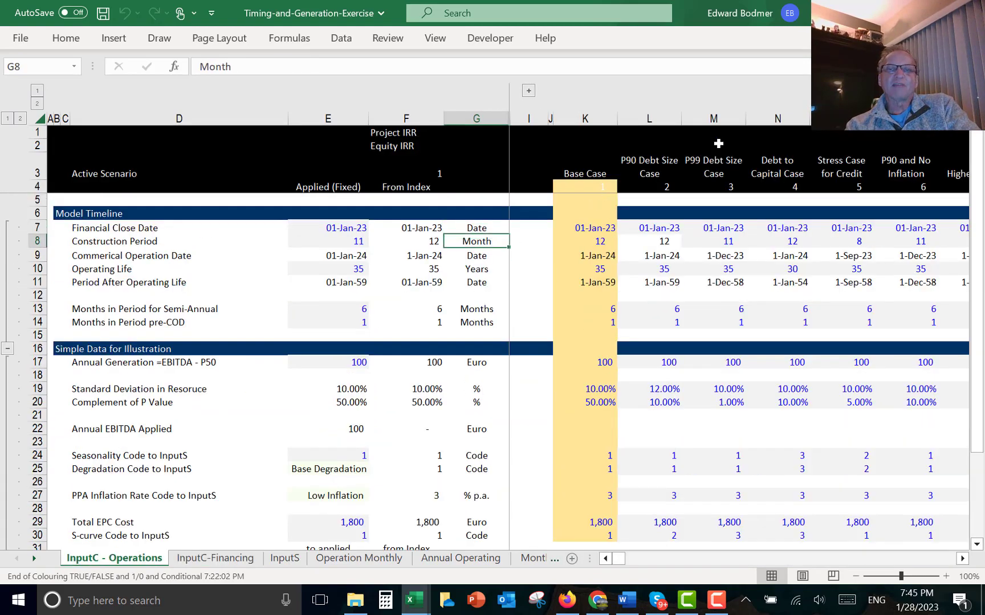
{"action": "key", "text": "Down"}
{"action": "key", "text": "Right"}
{"action": "key", "text": "Right"}
{"action": "key", "text": "Right"}
{"action": "key", "text": "Up"}
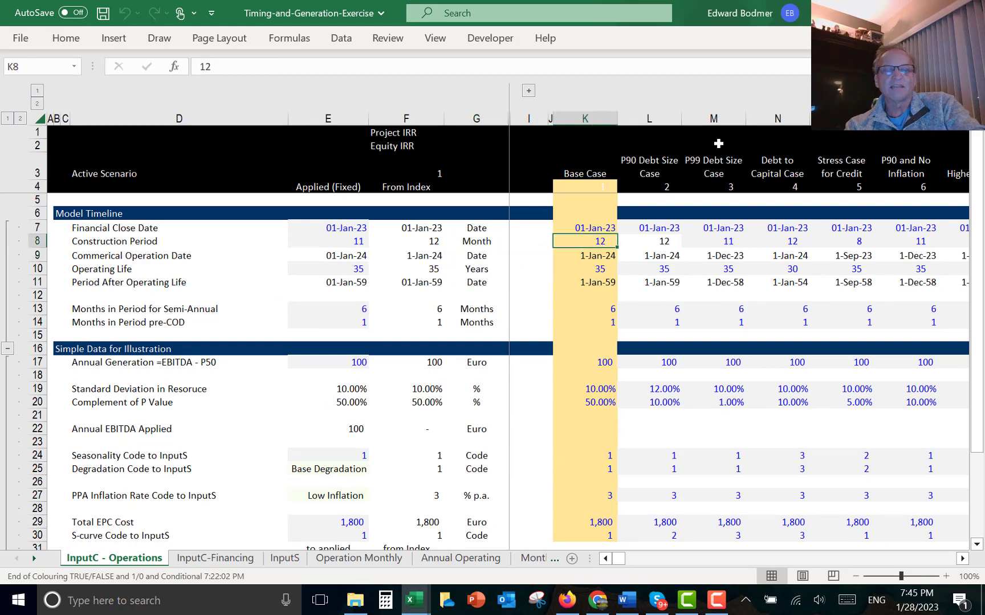
{"action": "type", "text": "11"}
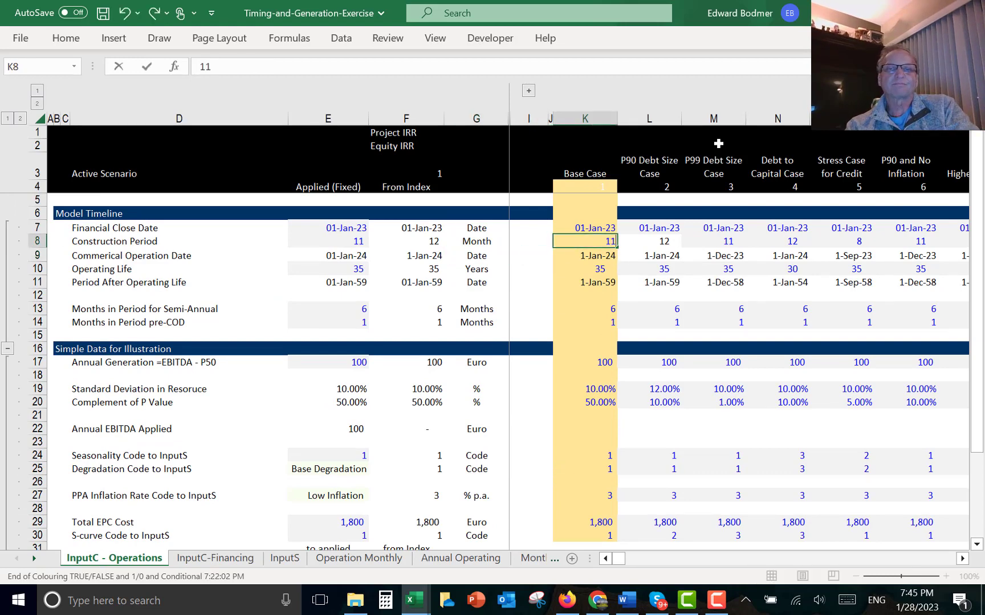
{"action": "key", "text": "Return"}
{"action": "key", "text": "ctrl+Page_Down"}
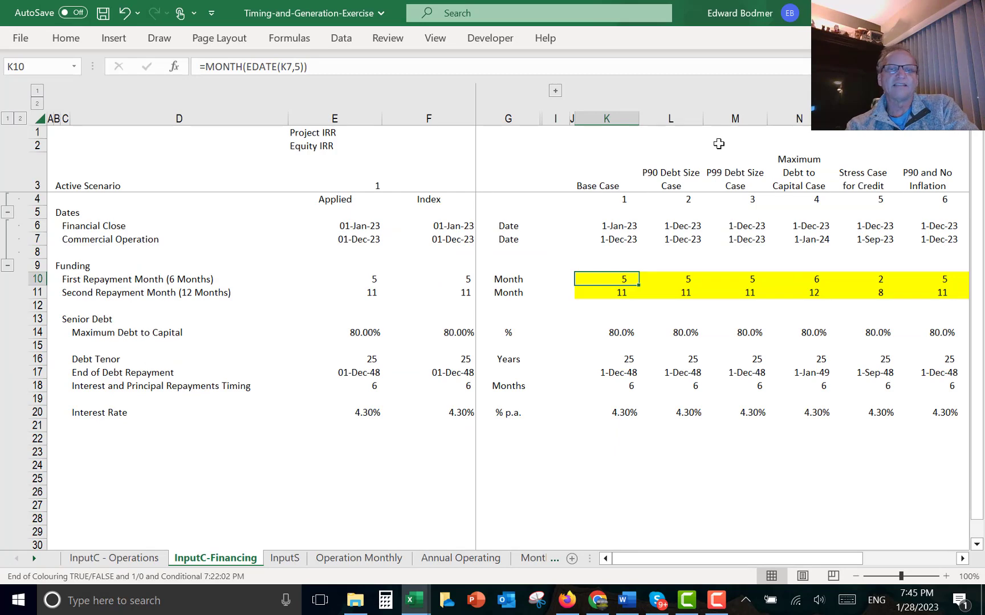
{"action": "key", "text": "Left"}
{"action": "key", "text": "Left"}
{"action": "key", "text": "Left"}
{"action": "key", "text": "Left"}
{"action": "key", "text": "Left"}
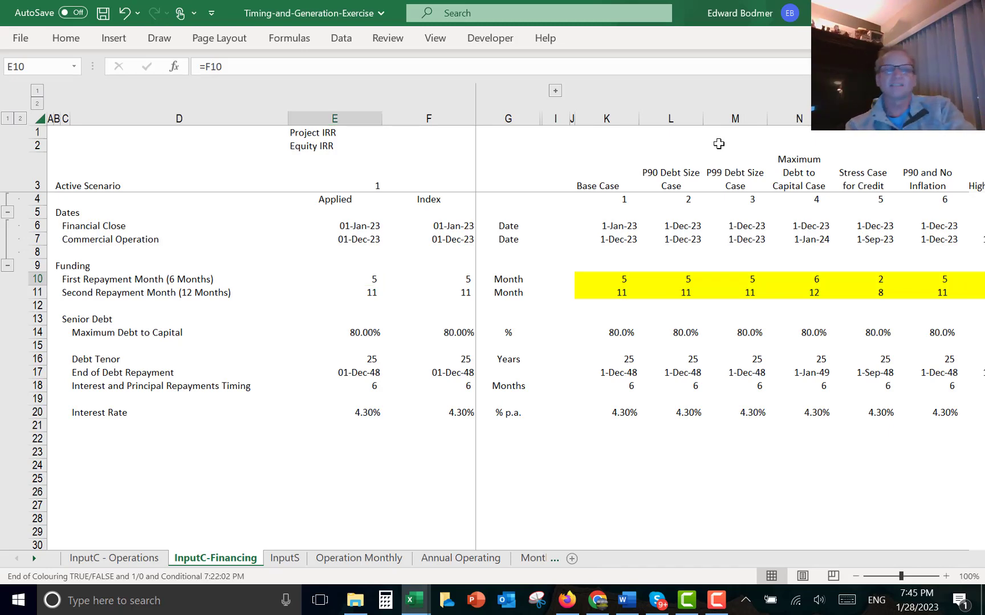
{"action": "key", "text": "ctrl+Page_Up"}
{"action": "key", "text": "Up"}
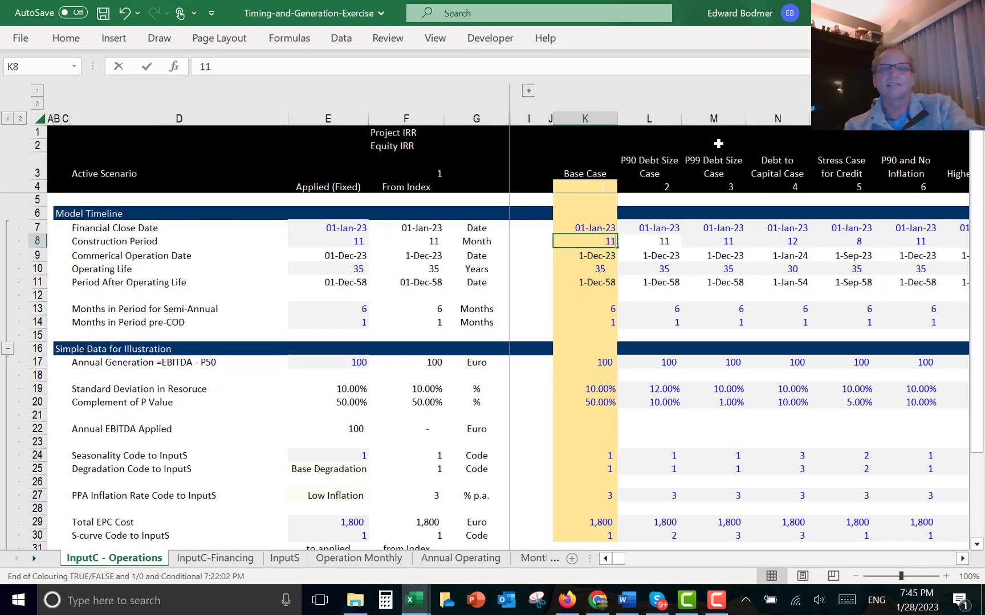
{"action": "type", "text": "12"}
{"action": "key", "text": "Return"}
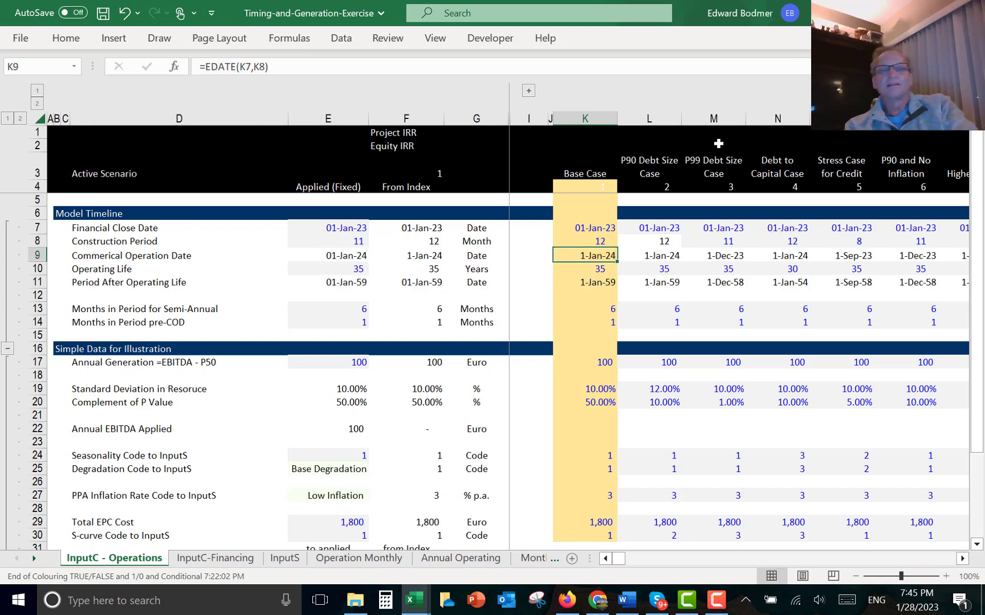
- Flag the repayment months in the Period of Debt Repayment row with =(OR(L46=$E$48,L46=$F$48))*1, filled across all months
{"action": "key", "text": "ctrl+Page_Down"}
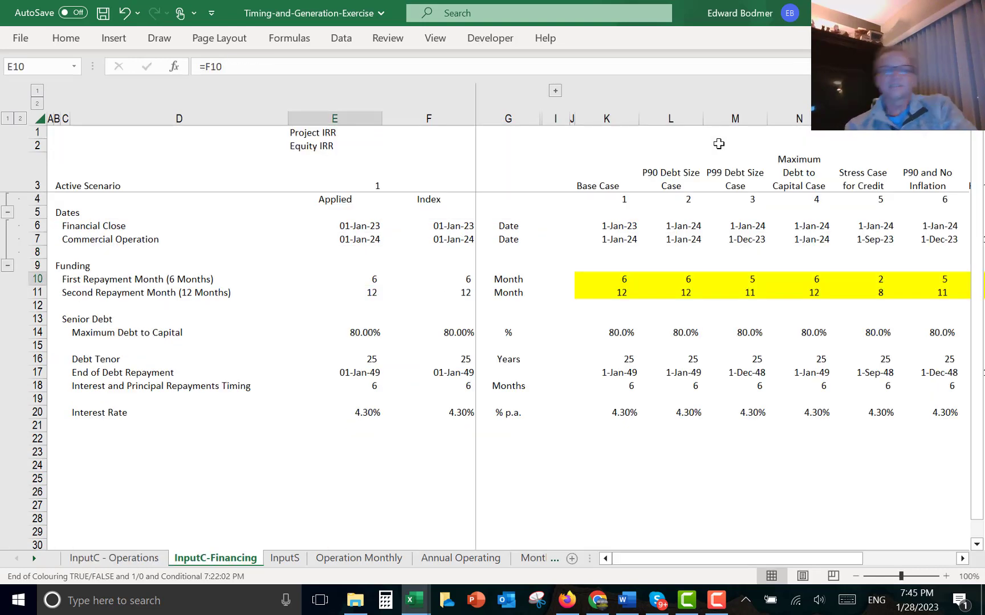
{"action": "key", "text": "ctrl+Page_Down"}
{"action": "key", "text": "ctrl+Page_Down"}
{"action": "key", "text": "ctrl+Page_Down"}
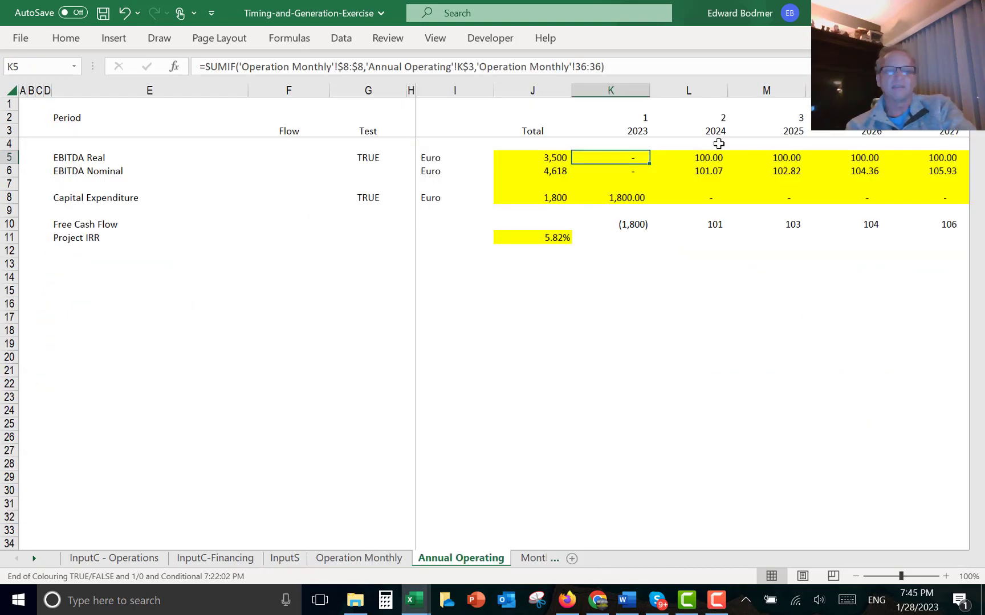
{"action": "key", "text": "ctrl+Page_Down"}
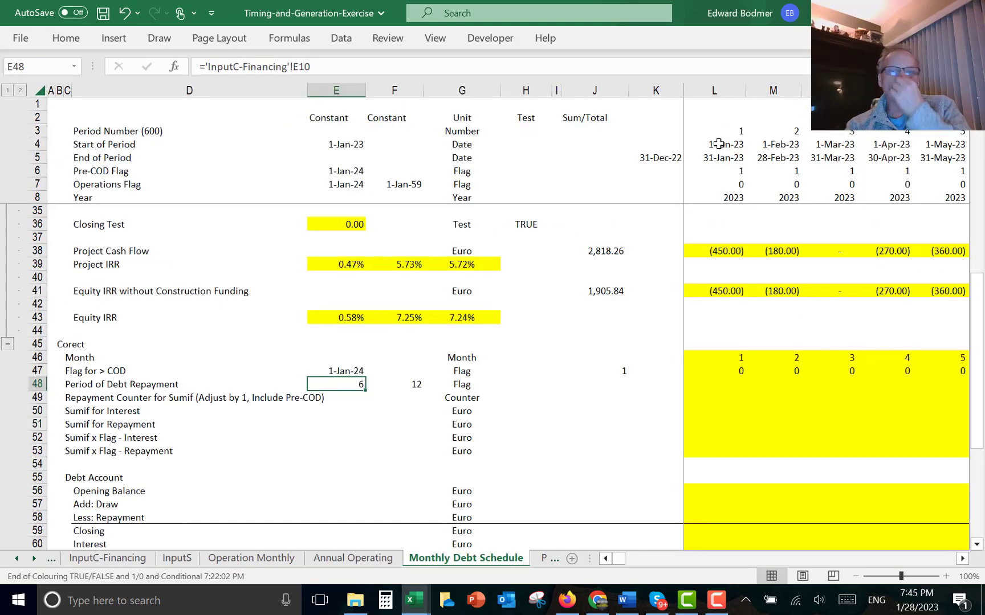
{"action": "key", "text": "Down"}
{"action": "key", "text": "Left"}
{"action": "key", "text": "Up"}
{"action": "key", "text": "Right"}
{"action": "key", "text": "Right"}
{"action": "key", "text": "Right"}
{"action": "key", "text": "Right"}
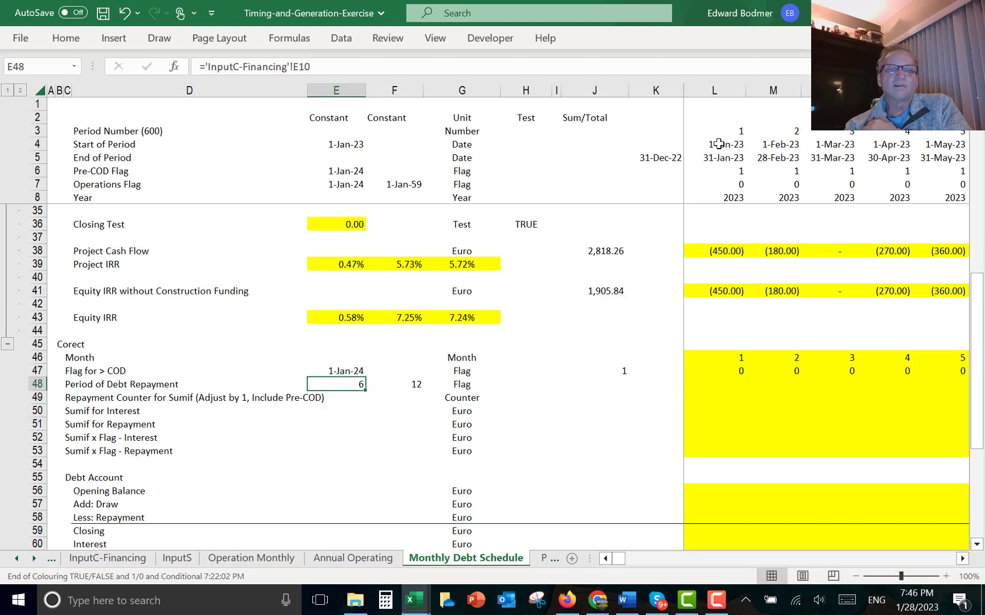
{"action": "key", "text": "Right"}
{"action": "key", "text": "Right"}
{"action": "key", "text": "Right"}
{"action": "key", "text": "Right"}
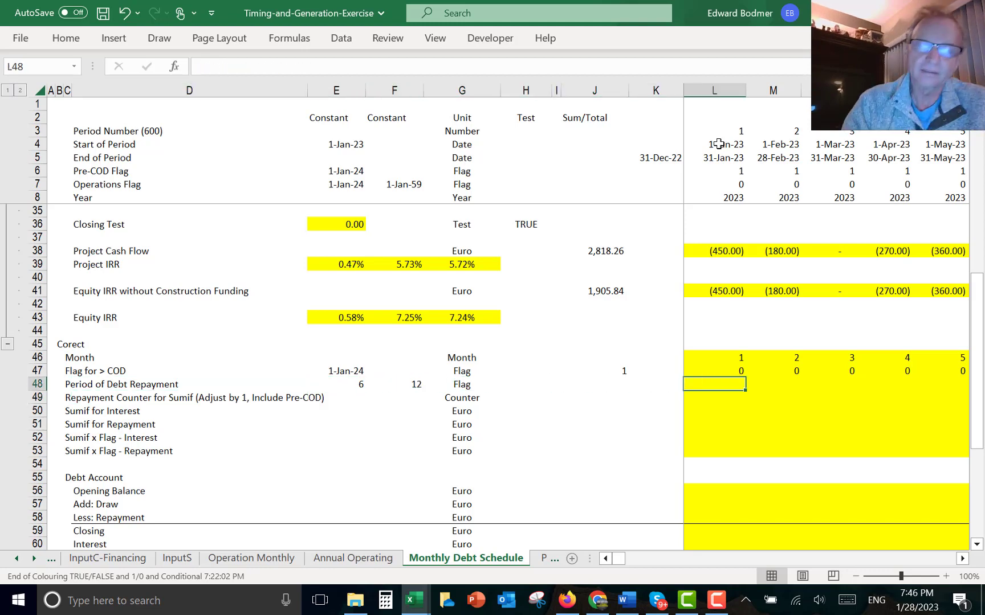
{"action": "type", "text": "=or("}
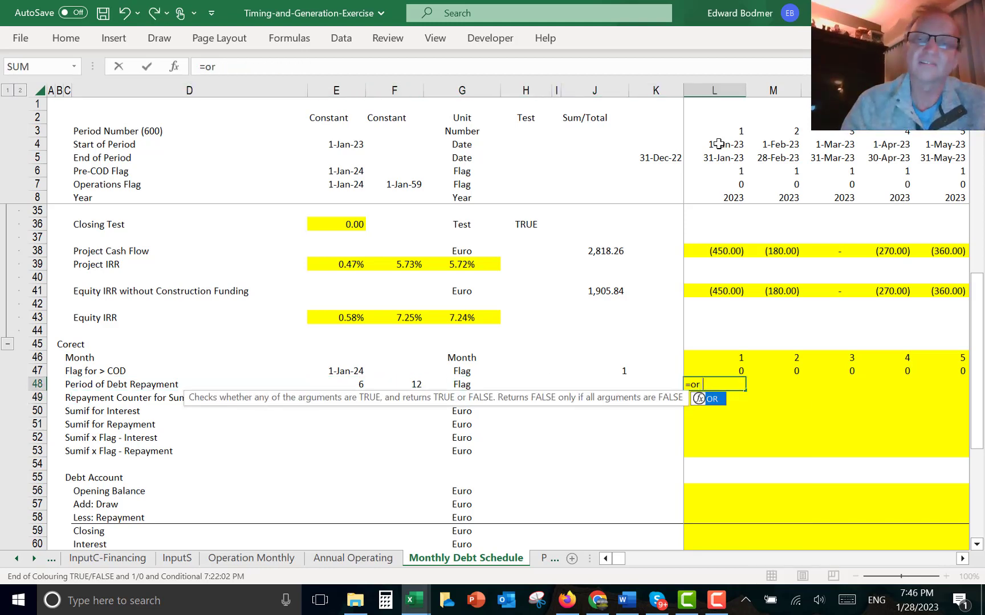
{"action": "key", "text": "Up"}
{"action": "key", "text": "Up"}
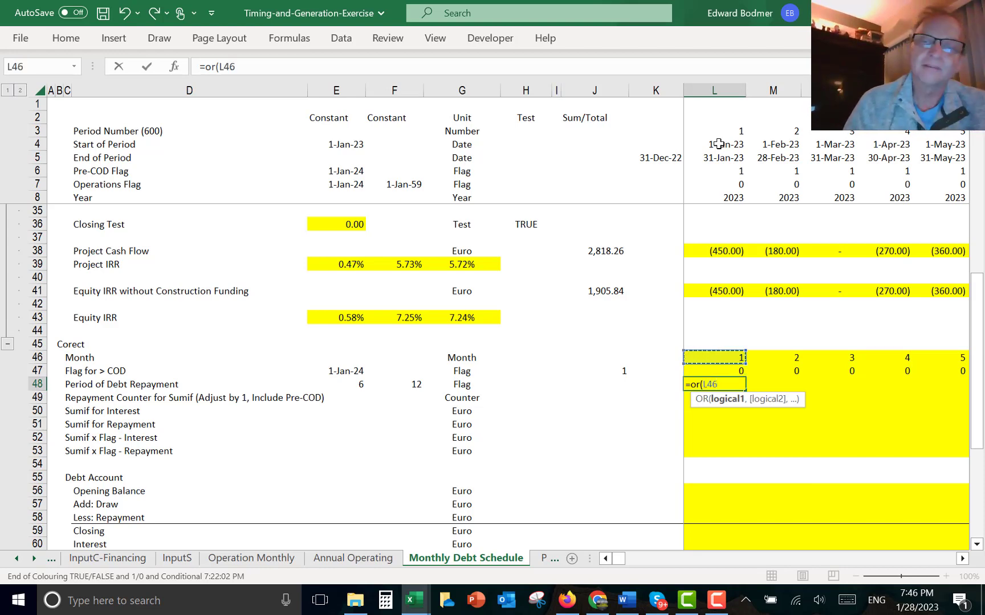
{"action": "type", "text": "="}
{"action": "key", "text": "Left"}
{"action": "key", "text": "Left"}
{"action": "key", "text": "Left"}
{"action": "key", "text": "Left"}
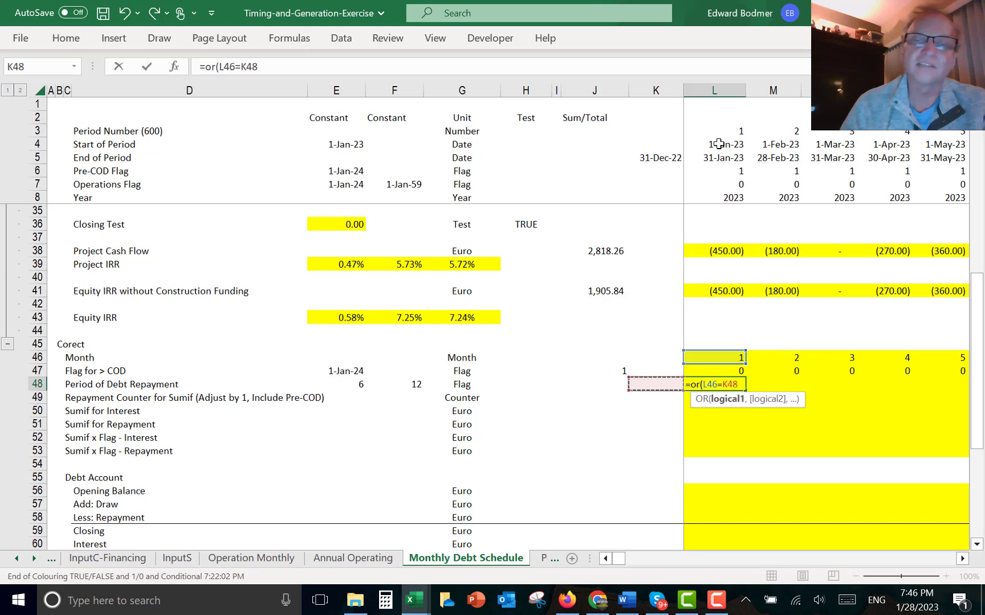
{"action": "key", "text": "Left"}
{"action": "key", "text": "Left"}
{"action": "key", "text": "Left"}
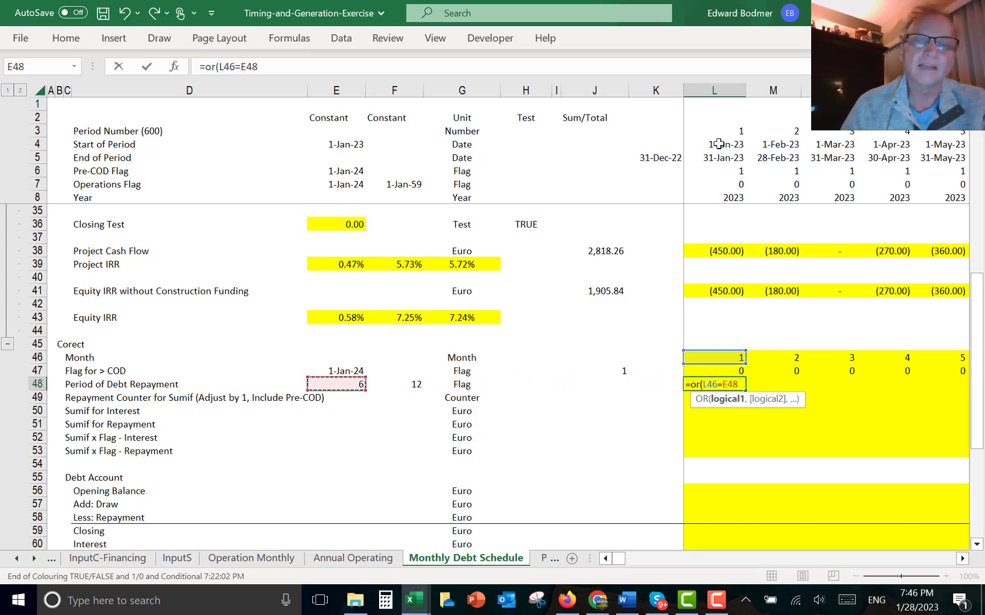
{"action": "key", "text": "F4"}
{"action": "type", "text": ","}
{"action": "key", "text": "Up"}
{"action": "key", "text": "Up"}
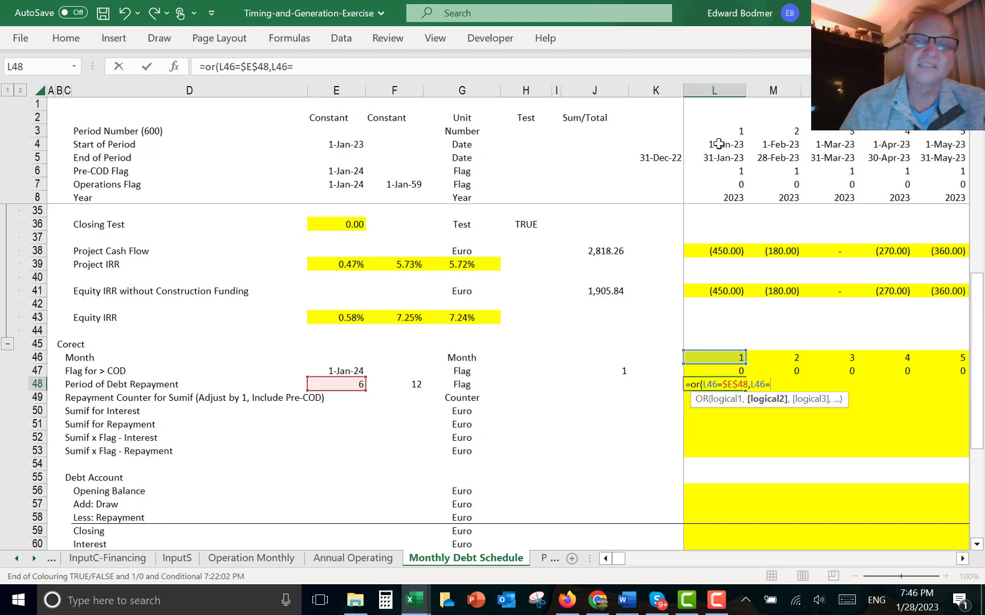
{"action": "type", "text": "="}
{"action": "key", "text": "Left"}
{"action": "key", "text": "Left"}
{"action": "key", "text": "Left"}
{"action": "key", "text": "Left"}
{"action": "key", "text": "Left"}
{"action": "key", "text": "Left"}
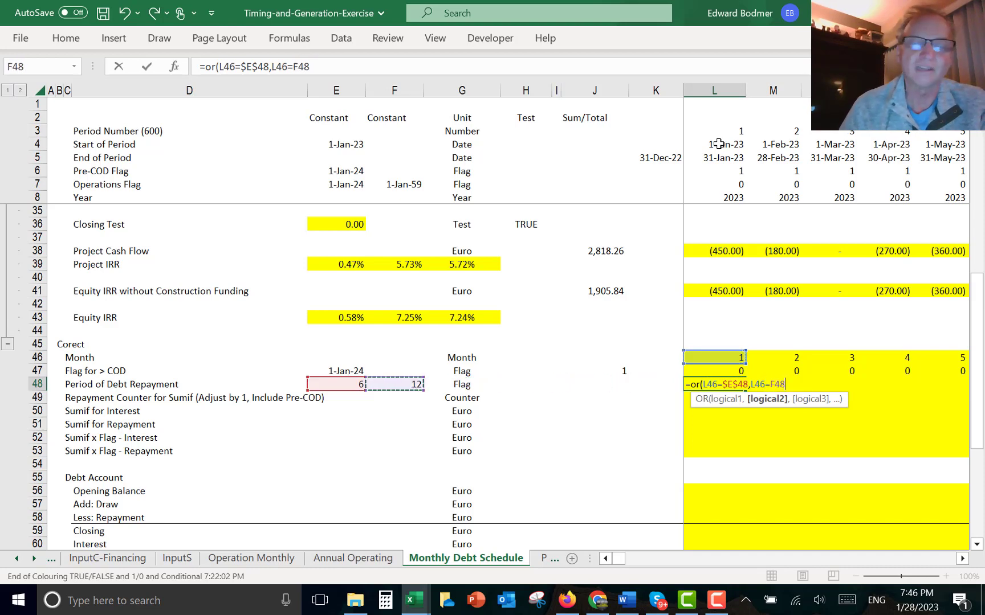
{"action": "key", "text": "F4"}
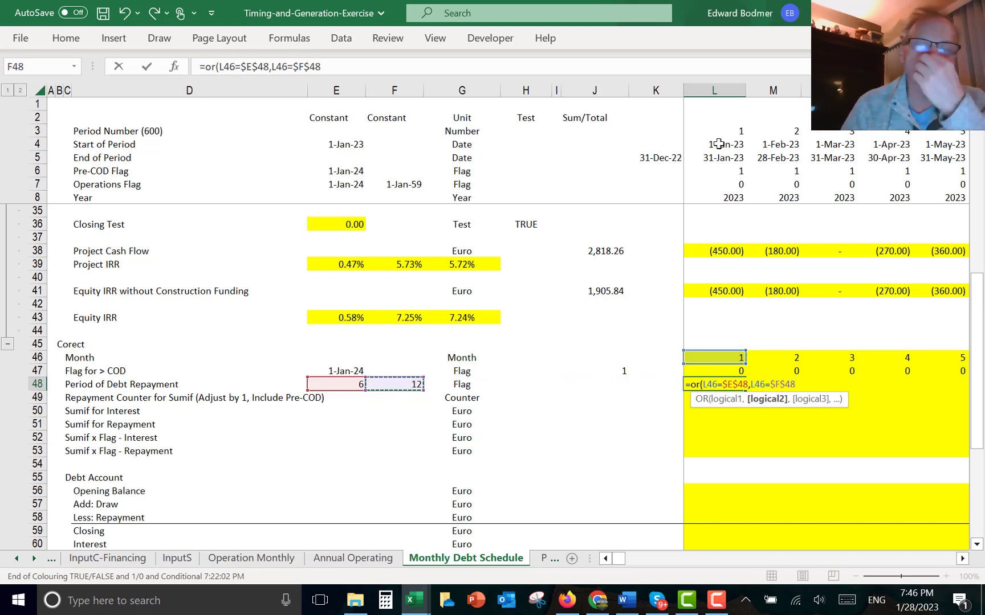
{"action": "key", "text": "ctrl+Return"}
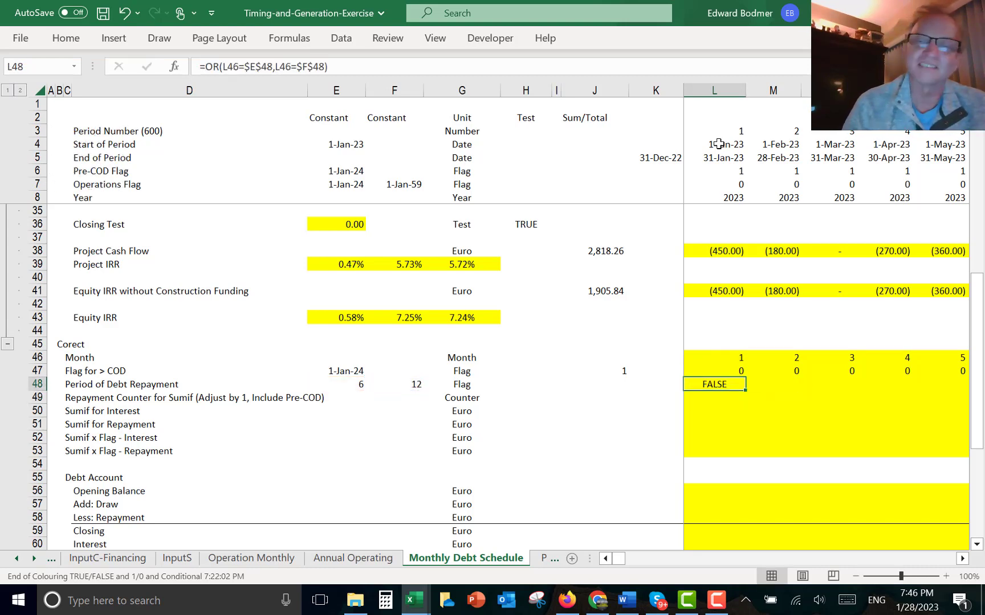
{"action": "key", "text": "ctrl+shift+t"}
{"action": "key", "text": "ctrl+shift+r"}
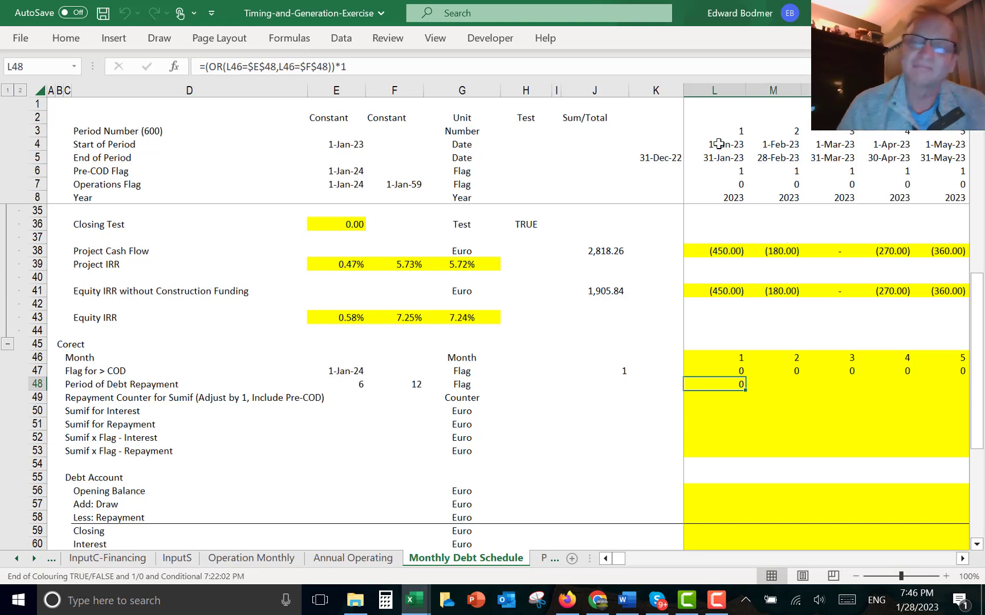
- Check the repayment flag values across the first two years of months
{"action": "key", "text": "Left"}
{"action": "key", "text": "Left"}
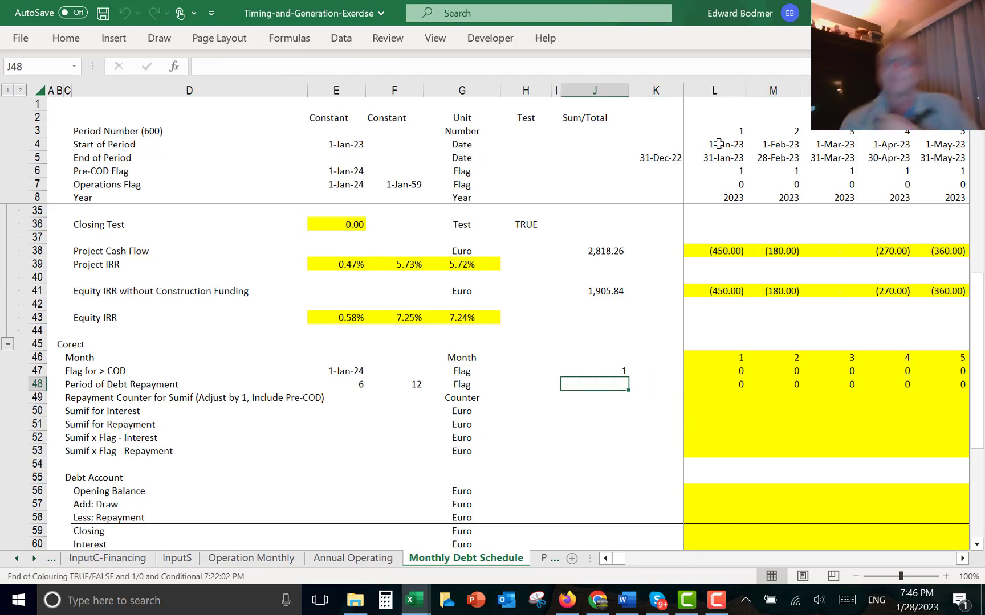
{"action": "key", "text": "Right"}
{"action": "key", "text": "Right"}
{"action": "key", "text": "Right"}
{"action": "key", "text": "Right"}
{"action": "key", "text": "Right"}
{"action": "key", "text": "Right"}
{"action": "key", "text": "Right"}
{"action": "key", "text": "Right"}
{"action": "key", "text": "Right"}
{"action": "key", "text": "Right"}
{"action": "key", "text": "Right"}
{"action": "key", "text": "Right"}
{"action": "key", "text": "Right"}
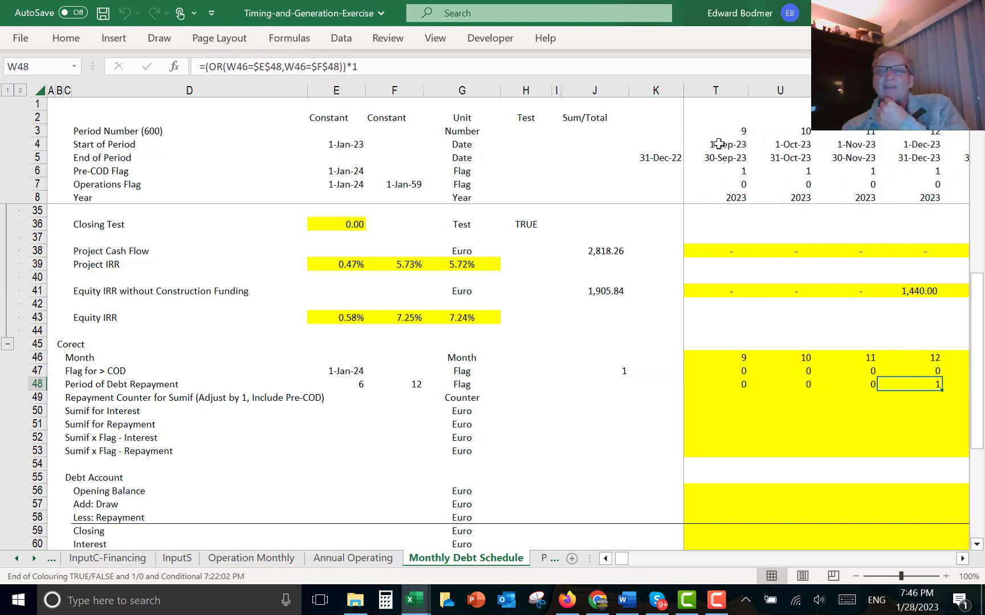
{"action": "key", "text": "Right"}
{"action": "key", "text": "Right"}
{"action": "key", "text": "Right"}
{"action": "key", "text": "Right"}
{"action": "key", "text": "Right"}
{"action": "key", "text": "Right"}
{"action": "key", "text": "Right"}
{"action": "key", "text": "Right"}
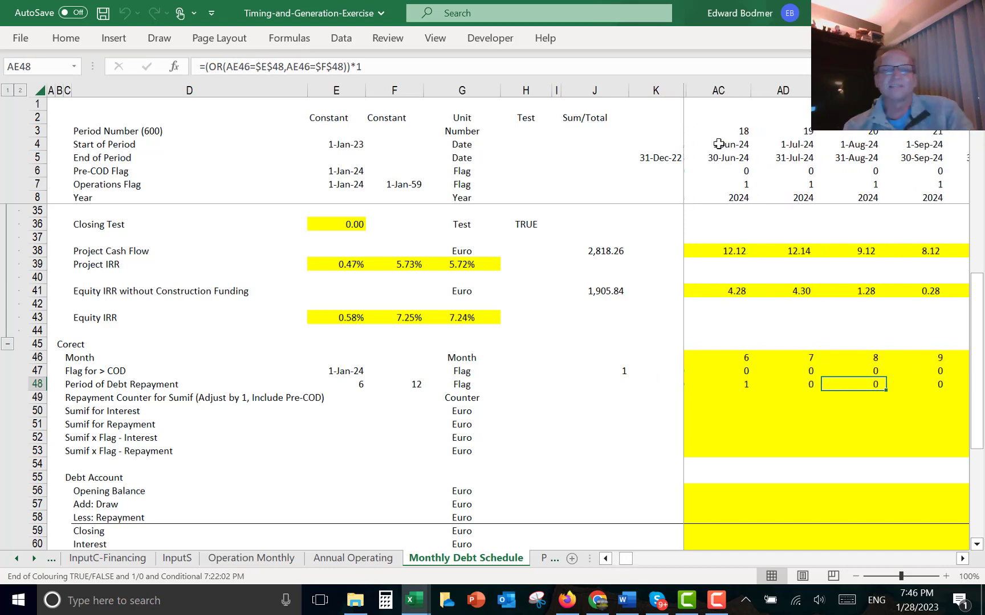
{"action": "key", "text": "Left"}
{"action": "key", "text": "Left"}
{"action": "key", "text": "Left"}
{"action": "key", "text": "Left"}
{"action": "key", "text": "Left"}
{"action": "key", "text": "Left"}
{"action": "key", "text": "Left"}
{"action": "key", "text": "Left"}
{"action": "key", "text": "Left"}
{"action": "key", "text": "Left"}
{"action": "key", "text": "Left"}
{"action": "key", "text": "Left"}
{"action": "key", "text": "Left"}
{"action": "key", "text": "Left"}
{"action": "key", "text": "Left"}
{"action": "key", "text": "Left"}
{"action": "key", "text": "Left"}
{"action": "key", "text": "Left"}
{"action": "key", "text": "Left"}
{"action": "key", "text": "Left"}
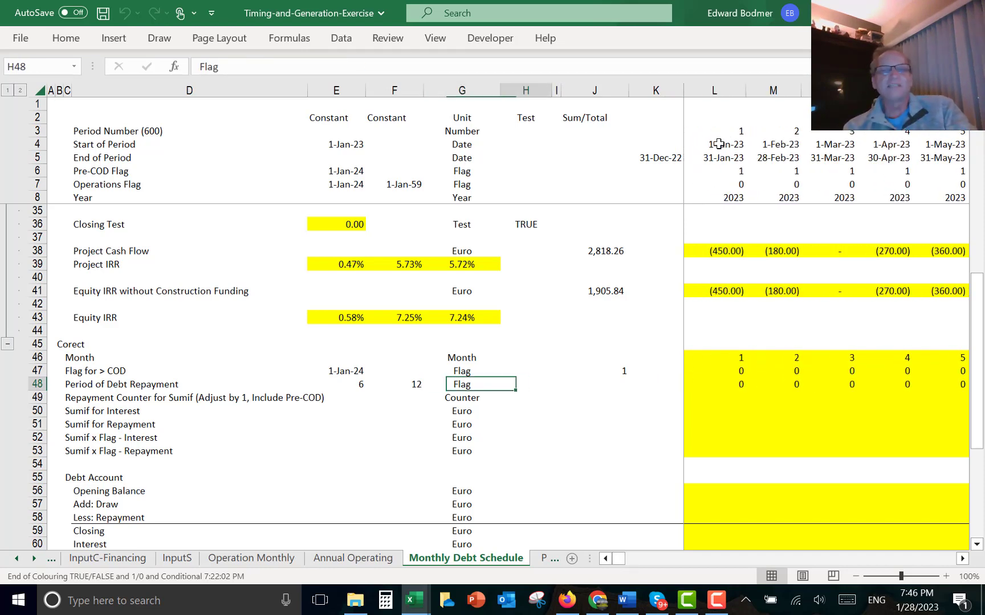
{"action": "key", "text": "Right"}
{"action": "key", "text": "Right"}
- Review the simple debt inputs and IRR formulas above the corrected debt section
{"action": "key", "text": "Up"}
{"action": "key", "text": "Up"}
{"action": "key", "text": "Up"}
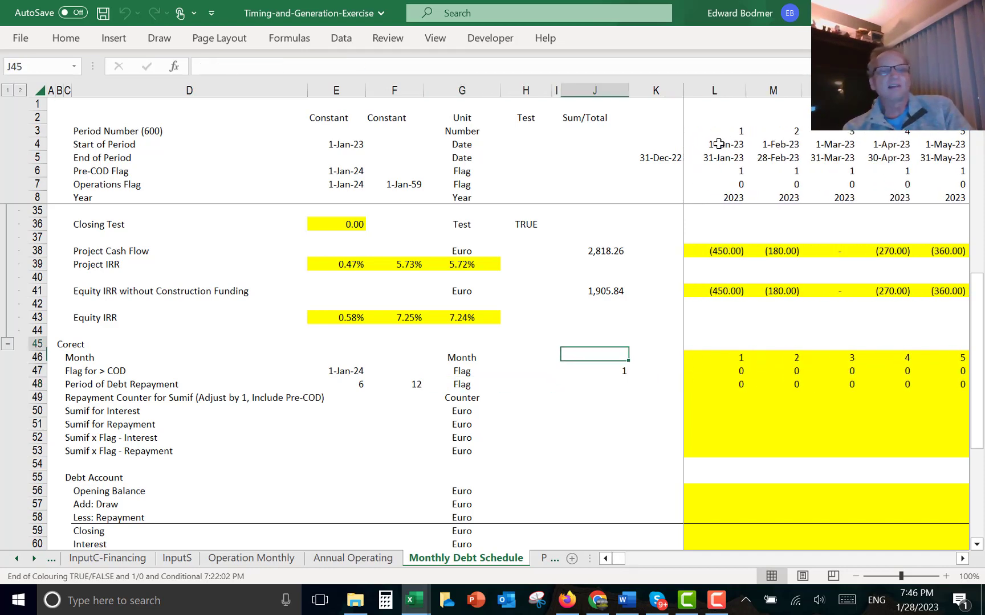
{"action": "key", "text": "Up"}
{"action": "key", "text": "Up"}
{"action": "key", "text": "Up"}
{"action": "key", "text": "Up"}
{"action": "key", "text": "Up"}
{"action": "key", "text": "Up"}
{"action": "key", "text": "Up"}
{"action": "key", "text": "Up"}
{"action": "key", "text": "Up"}
{"action": "key", "text": "Up"}
{"action": "key", "text": "Up"}
{"action": "key", "text": "Up"}
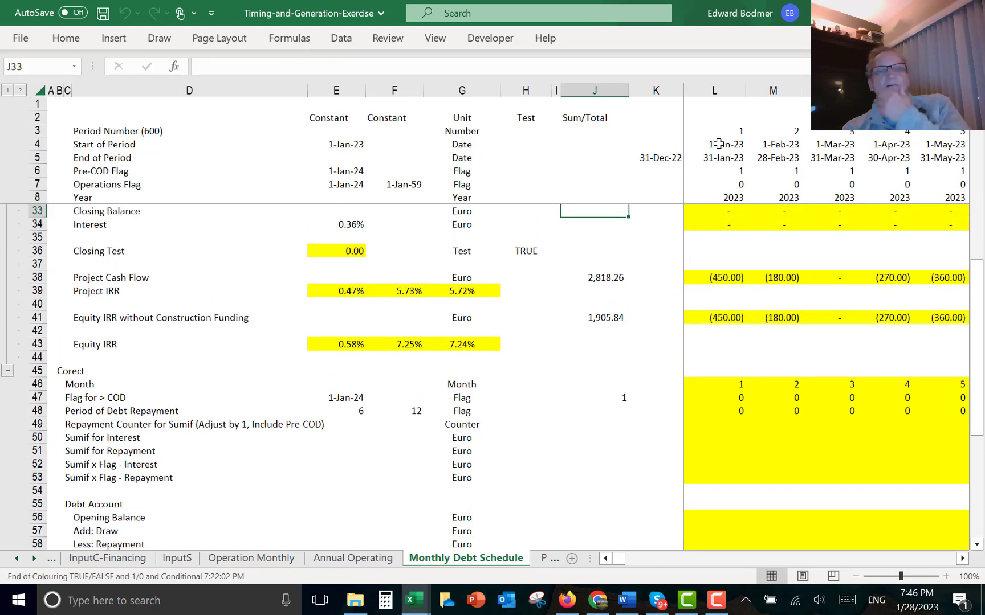
{"action": "key", "text": "Up"}
{"action": "key", "text": "Up"}
{"action": "key", "text": "Up"}
{"action": "key", "text": "Up"}
{"action": "key", "text": "Up"}
{"action": "key", "text": "Up"}
{"action": "key", "text": "Up"}
{"action": "key", "text": "Up"}
{"action": "key", "text": "Up"}
{"action": "key", "text": "Up"}
{"action": "key", "text": "Up"}
{"action": "key", "text": "Up"}
{"action": "key", "text": "Up"}
{"action": "key", "text": "Up"}
{"action": "key", "text": "Up"}
{"action": "key", "text": "Up"}
{"action": "key", "text": "Up"}
{"action": "key", "text": "Up"}
{"action": "key", "text": "Up"}
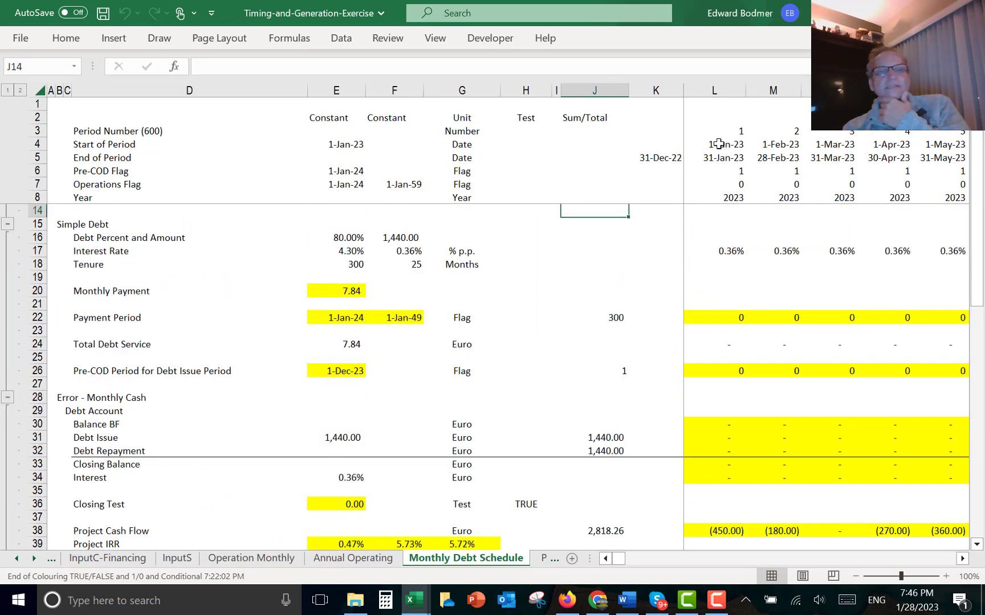
{"action": "key", "text": "Down"}
{"action": "key", "text": "Down"}
{"action": "key", "text": "Down"}
{"action": "key", "text": "Left"}
{"action": "key", "text": "Left"}
{"action": "key", "text": "Left"}
{"action": "key", "text": "Left"}
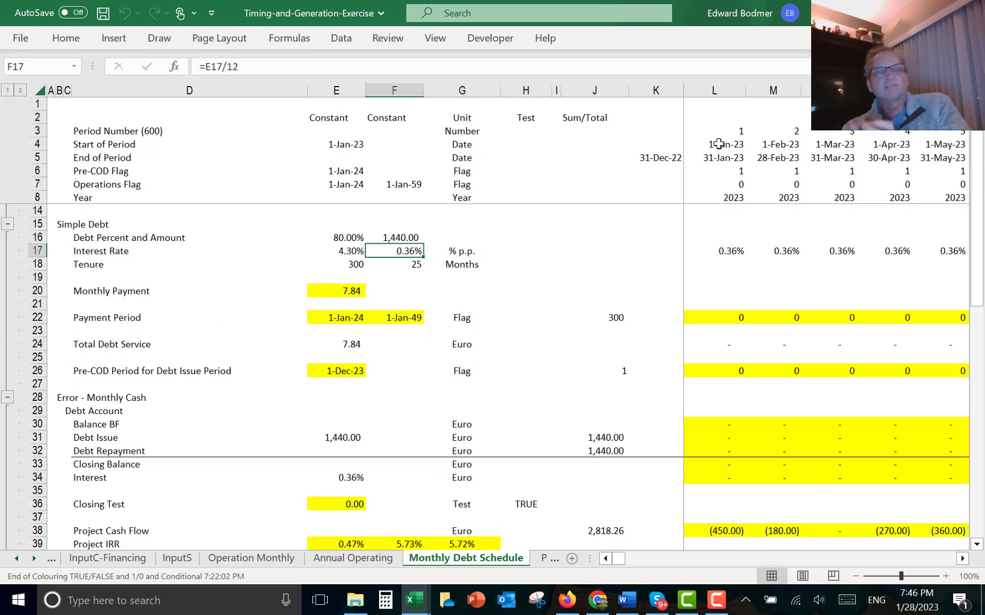
{"action": "key", "text": "Down"}
{"action": "key", "text": "Down"}
{"action": "key", "text": "Down"}
{"action": "key", "text": "Down"}
{"action": "key", "text": "Down"}
{"action": "key", "text": "Down"}
{"action": "key", "text": "Down"}
{"action": "key", "text": "Down"}
{"action": "key", "text": "Down"}
{"action": "key", "text": "Down"}
{"action": "key", "text": "Down"}
{"action": "key", "text": "Down"}
{"action": "key", "text": "Down"}
{"action": "key", "text": "Down"}
{"action": "key", "text": "Down"}
{"action": "key", "text": "Down"}
{"action": "key", "text": "Down"}
{"action": "key", "text": "Down"}
{"action": "key", "text": "Down"}
{"action": "key", "text": "Down"}
{"action": "key", "text": "Down"}
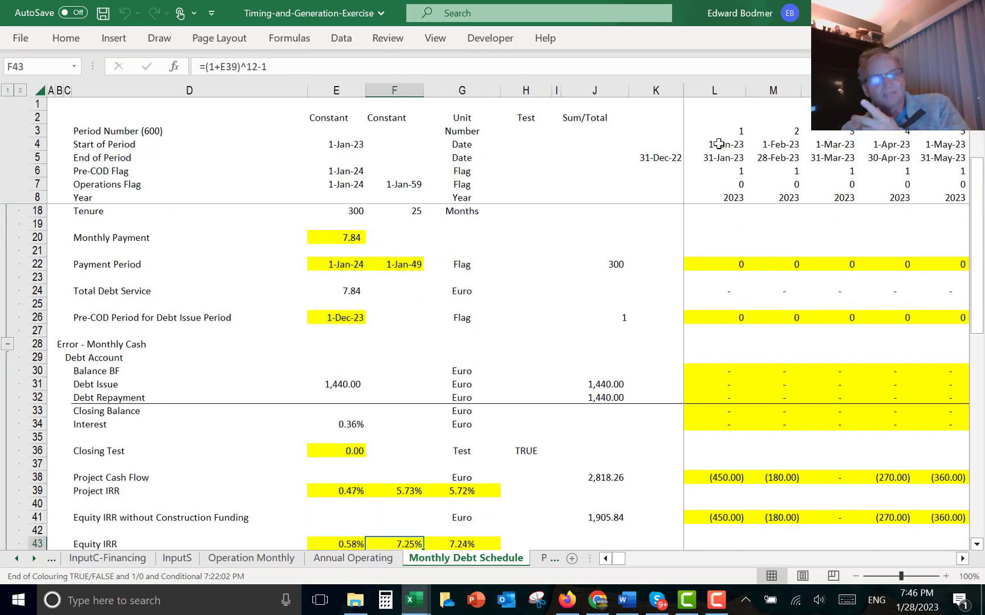
{"action": "key", "text": "Down"}
{"action": "key", "text": "Down"}
{"action": "key", "text": "Down"}
{"action": "key", "text": "Down"}
{"action": "key", "text": "Down"}
{"action": "key", "text": "Down"}
{"action": "key", "text": "Down"}
{"action": "key", "text": "Down"}
{"action": "key", "text": "Up"}
{"action": "key", "text": "Up"}
{"action": "key", "text": "Up"}
{"action": "key", "text": "Up"}
{"action": "key", "text": "Up"}
{"action": "key", "text": "Up"}
{"action": "key", "text": "Up"}
{"action": "key", "text": "Up"}
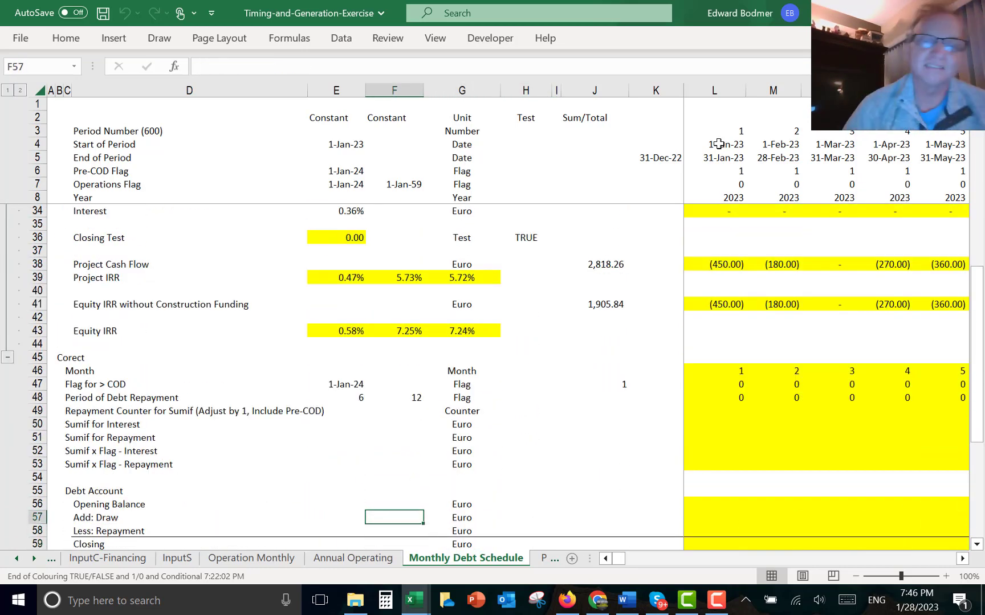
{"action": "key", "text": "Up"}
{"action": "key", "text": "Up"}
{"action": "key", "text": "Up"}
{"action": "key", "text": "Right"}
{"action": "key", "text": "Right"}
{"action": "key", "text": "Right"}
{"action": "key", "text": "Right"}
{"action": "key", "text": "Right"}
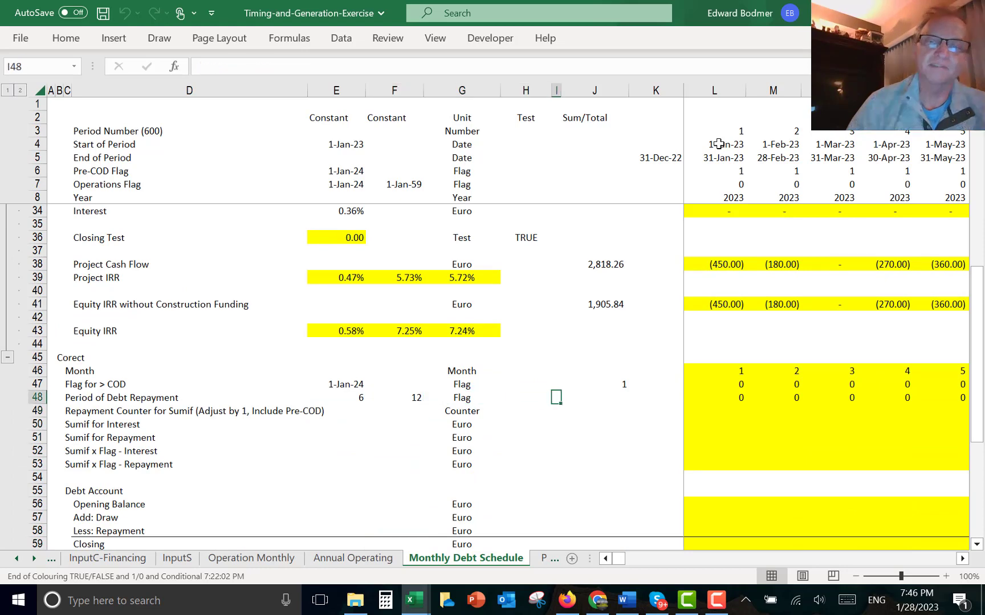
- Total the Period of Debt Repayment row in the Sum/Total column and multiply its flag formula by the Payment Period flag in row 22, across all months
{"action": "key", "text": "Left"}
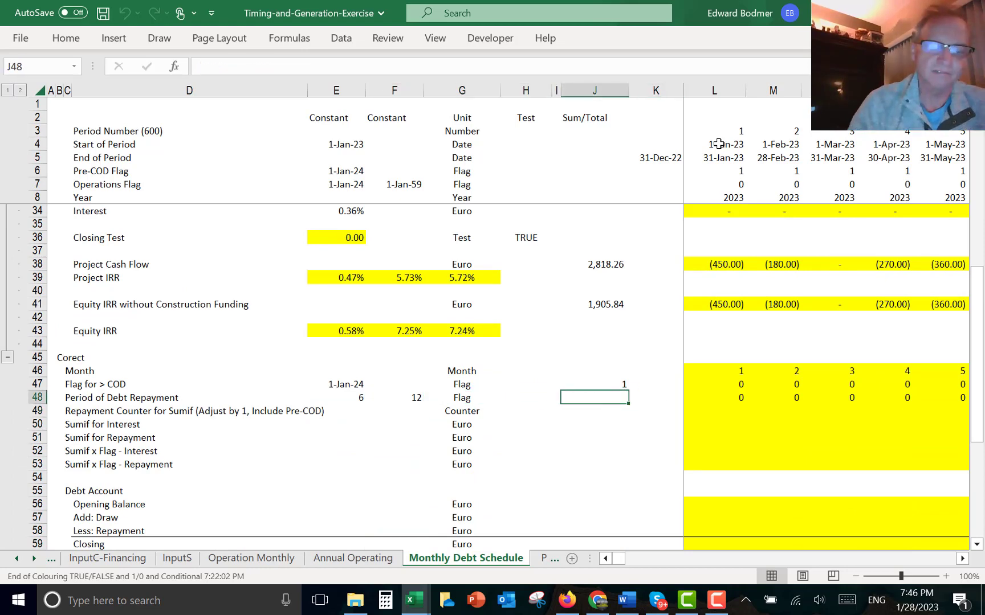
{"action": "type", "text": "=SUM(L48:XFD48)"}
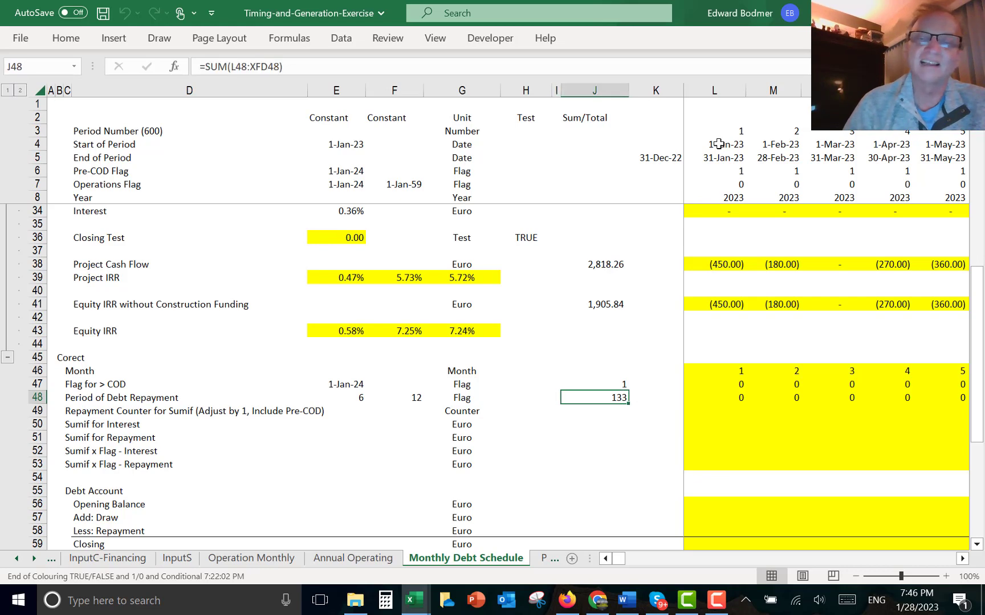
{"action": "key", "text": "Right"}
{"action": "key", "text": "Right"}
{"action": "key", "text": "F2"}
{"action": "key", "text": "F2"}
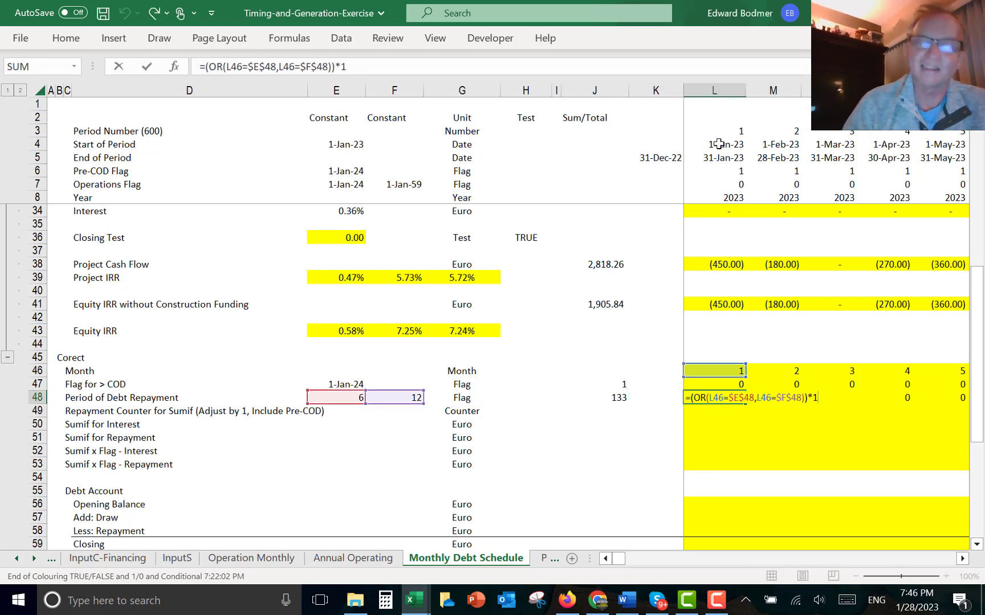
{"action": "key", "text": "BackSpace"}
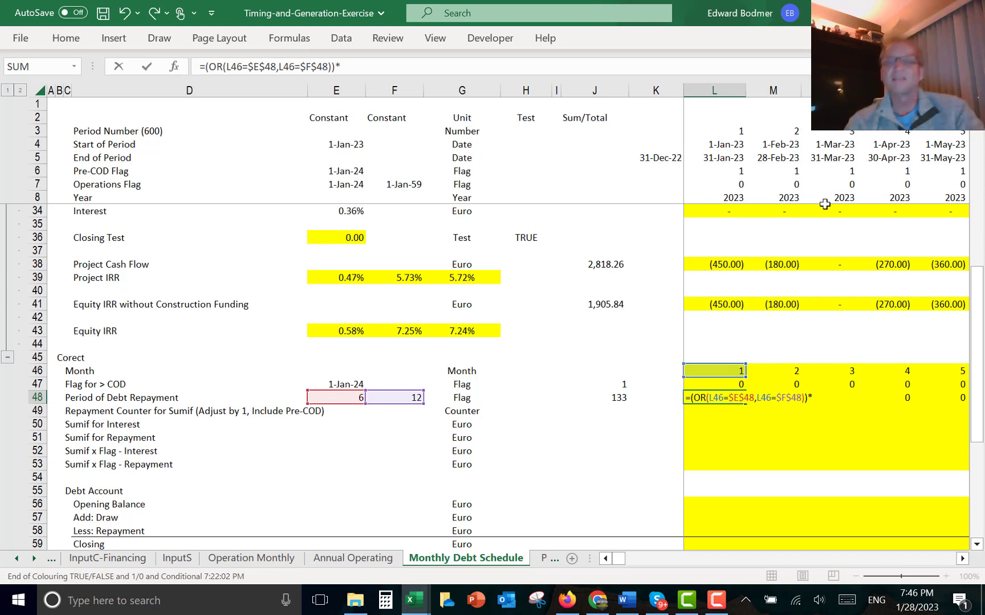
{"action": "key", "text": "Up"}
{"action": "key", "text": "Up"}
{"action": "key", "text": "Up"}
{"action": "key", "text": "Up"}
{"action": "key", "text": "Up"}
{"action": "key", "text": "Up"}
{"action": "key", "text": "Up"}
{"action": "key", "text": "Up"}
{"action": "key", "text": "Up"}
{"action": "key", "text": "Up"}
{"action": "key", "text": "Up"}
{"action": "key", "text": "Up"}
{"action": "key", "text": "Up"}
{"action": "key", "text": "Up"}
{"action": "key", "text": "Up"}
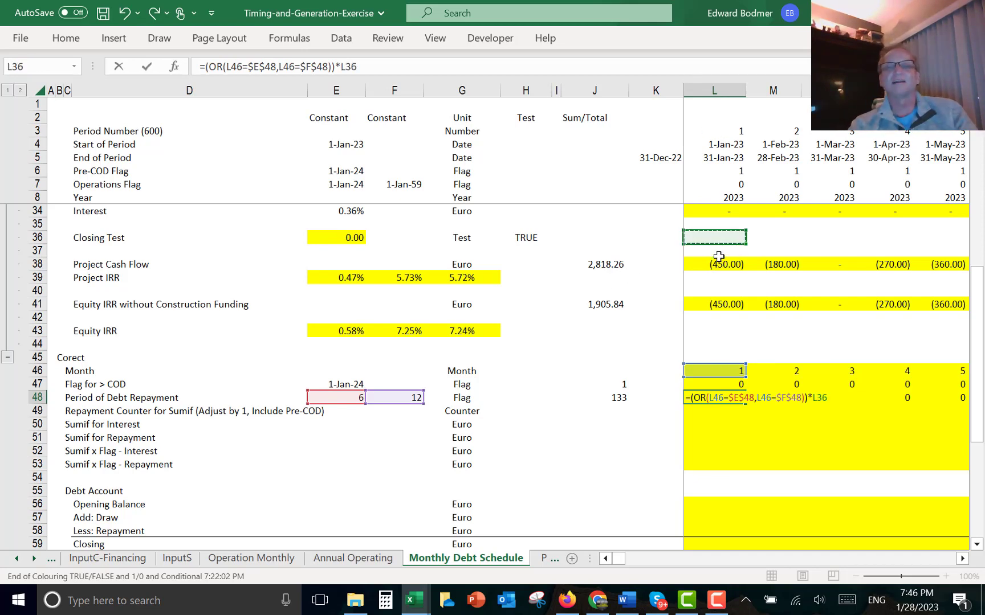
{"action": "key", "text": "Up"}
{"action": "key", "text": "Up"}
{"action": "key", "text": "Up"}
{"action": "key", "text": "Up"}
{"action": "key", "text": "Up"}
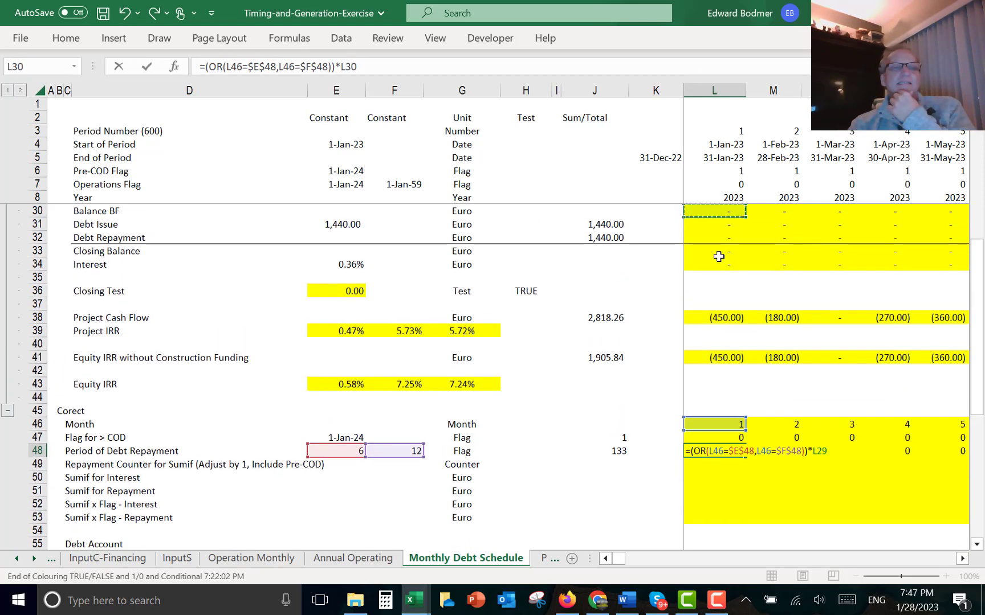
{"action": "key", "text": "Up"}
{"action": "key", "text": "Up"}
{"action": "key", "text": "Up"}
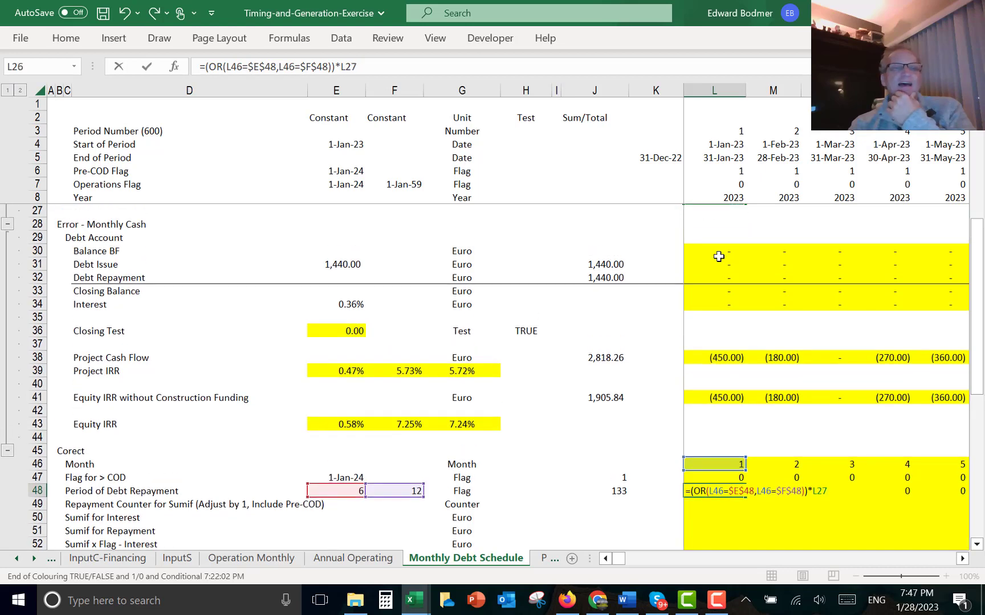
{"action": "key", "text": "Up"}
{"action": "key", "text": "Up"}
{"action": "key", "text": "Up"}
{"action": "key", "text": "Up"}
{"action": "key", "text": "Up"}
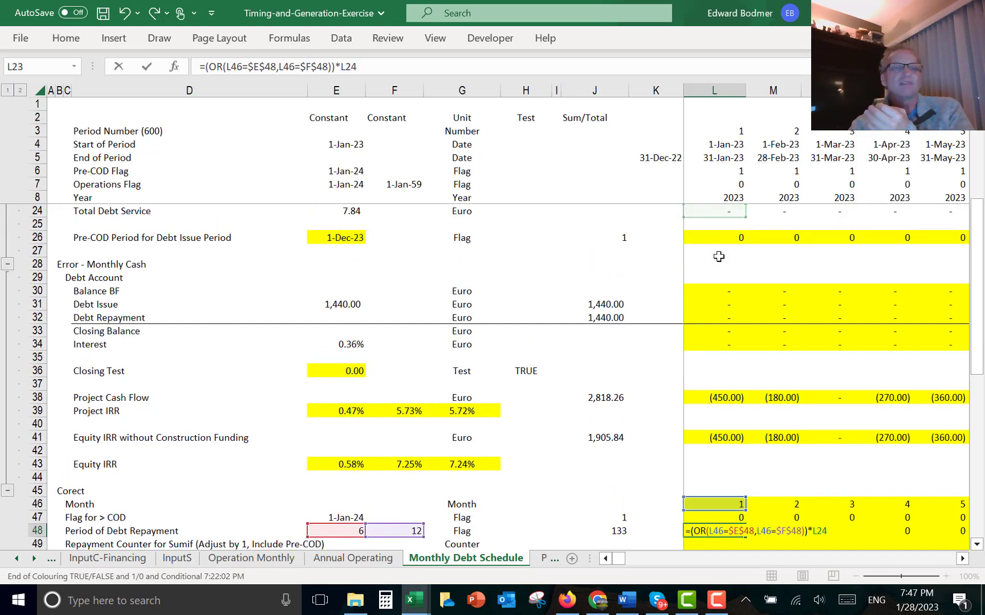
{"action": "key", "text": "Up"}
{"action": "key", "text": "Up"}
{"action": "key", "text": "Down"}
{"action": "key", "text": "Down"}
{"action": "key", "text": "Down"}
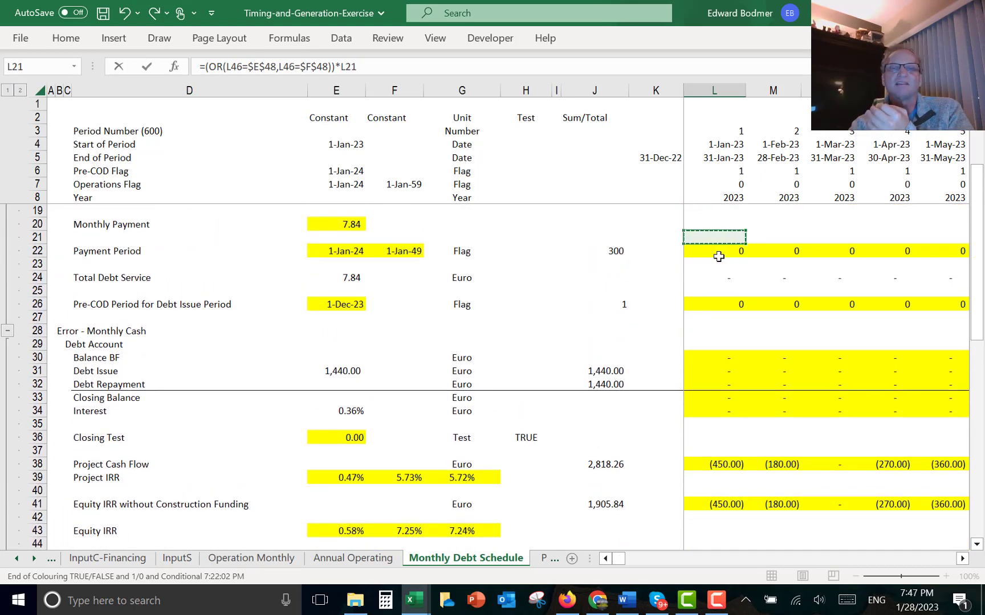
{"action": "key", "text": "ctrl+Return"}
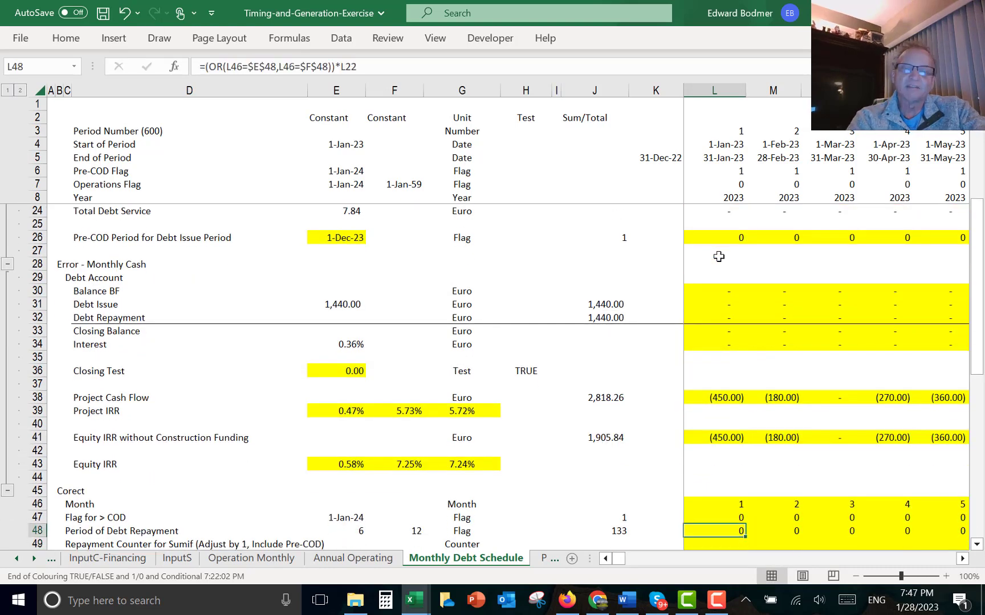
{"action": "key", "text": "ctrl+alt+r"}
- Inspect the revised repayment flags month by month from 2023 through mid-2024
{"action": "key", "text": "Left"}
{"action": "key", "text": "Left"}
{"action": "key", "text": "Down"}
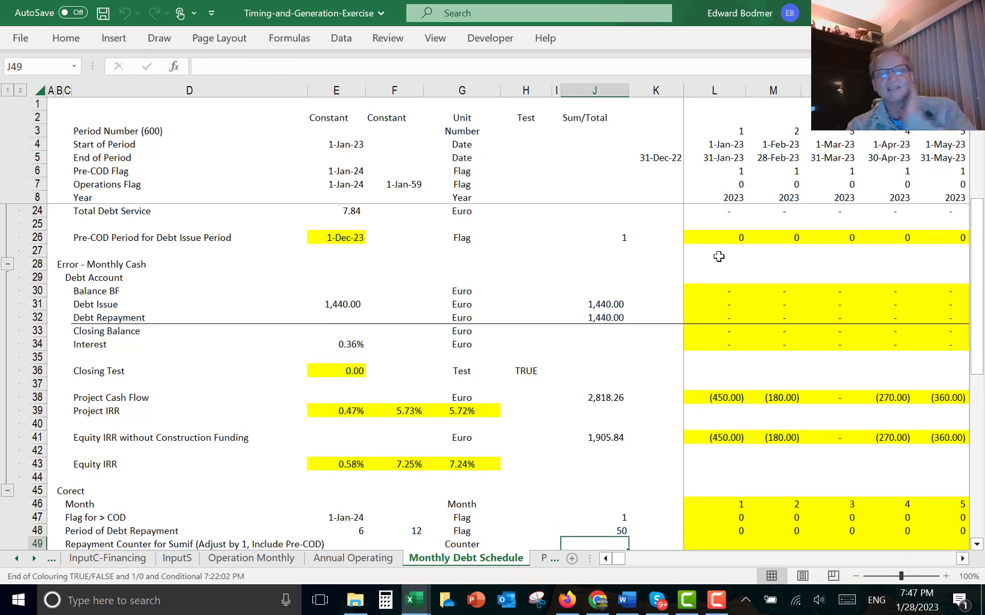
{"action": "scroll", "coordinate": [719, 256], "scroll_direction": "down", "scroll_amount": 1}
{"action": "key", "text": "Left"}
{"action": "key", "text": "Left"}
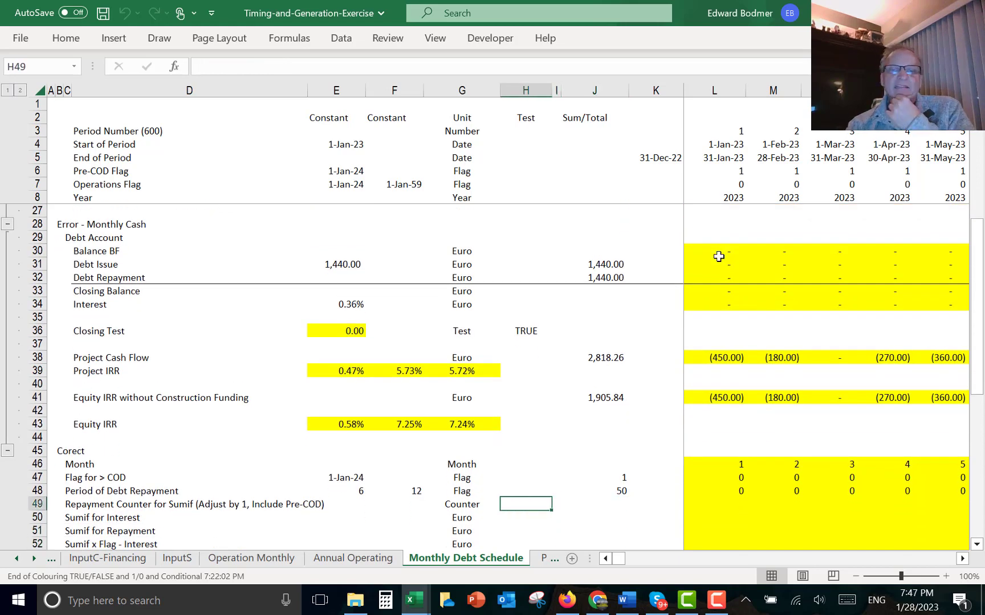
{"action": "key", "text": "Right"}
{"action": "key", "text": "Right"}
{"action": "key", "text": "Right"}
{"action": "key", "text": "Right"}
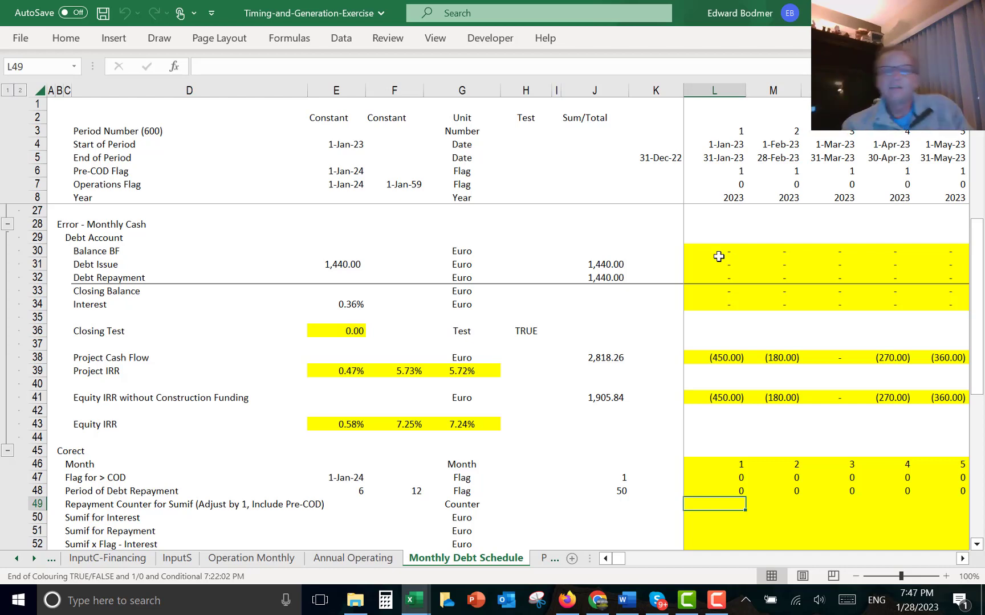
{"action": "key", "text": "Up"}
{"action": "key", "text": "Right"}
{"action": "key", "text": "Right"}
{"action": "key", "text": "Right"}
{"action": "key", "text": "Right"}
{"action": "key", "text": "Right"}
{"action": "key", "text": "Right"}
{"action": "key", "text": "Right"}
{"action": "key", "text": "Right"}
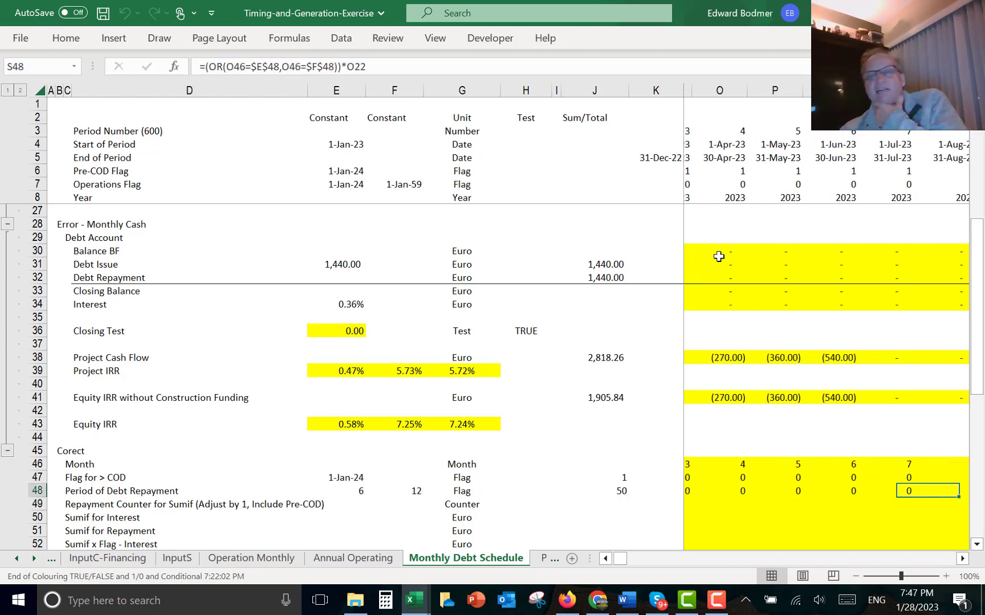
{"action": "key", "text": "Right"}
{"action": "key", "text": "Right"}
{"action": "key", "text": "Right"}
{"action": "key", "text": "Right"}
{"action": "key", "text": "Right"}
{"action": "key", "text": "Right"}
{"action": "key", "text": "Right"}
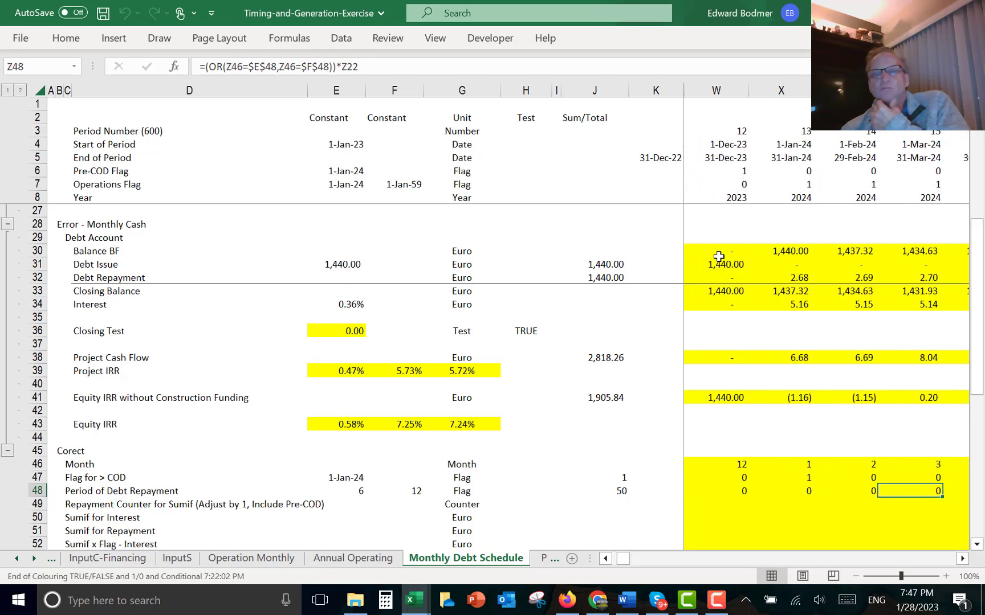
{"action": "key", "text": "Right"}
{"action": "key", "text": "Right"}
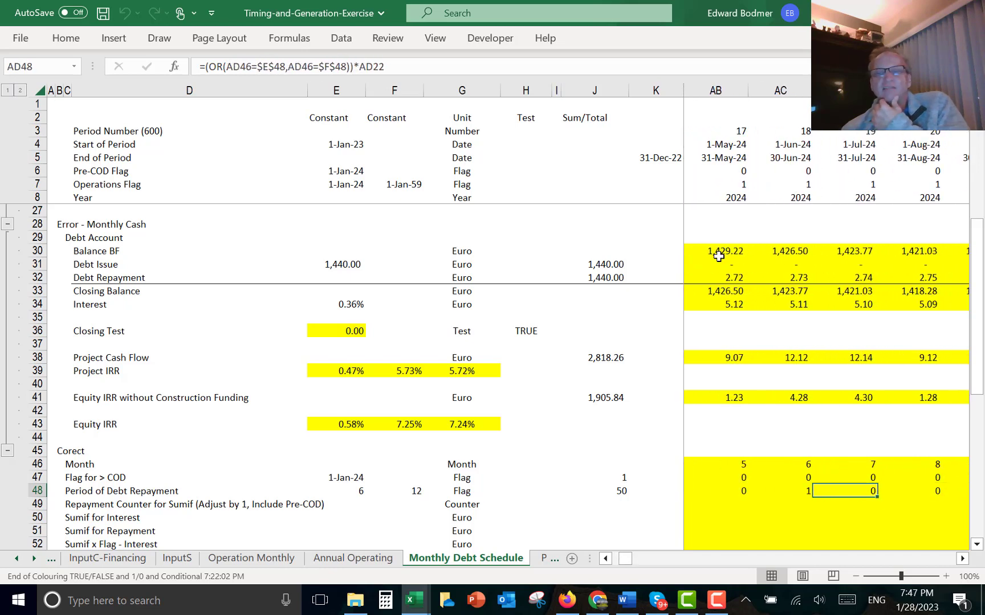
{"action": "key", "text": "Right"}
{"action": "key", "text": "Right"}
{"action": "key", "text": "Right"}
{"action": "key", "text": "Right"}
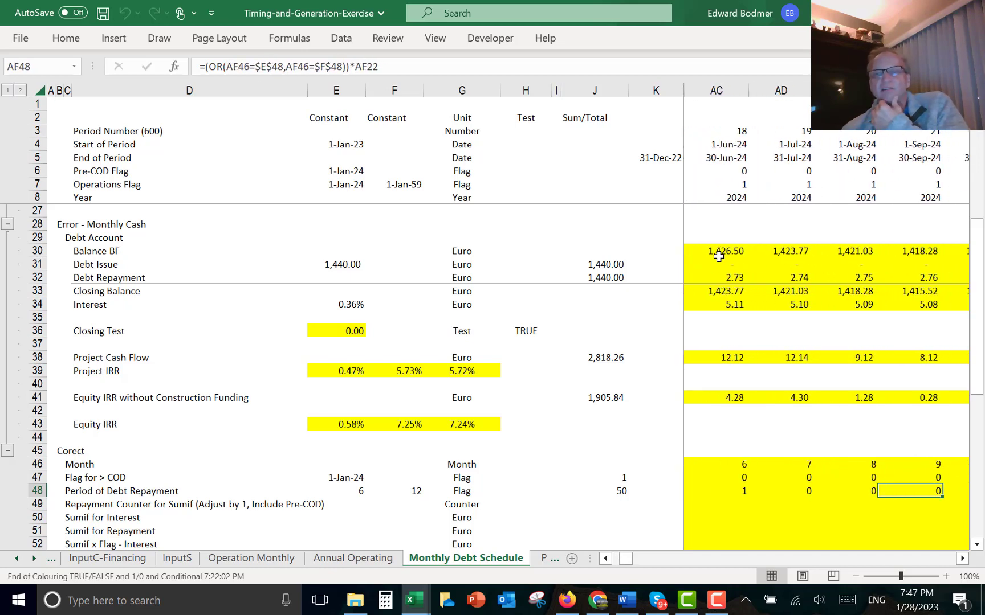
{"action": "key", "text": "Down"}
{"action": "key", "text": "Left"}
{"action": "key", "text": "Left"}
{"action": "key", "text": "Left"}
{"action": "key", "text": "Left"}
{"action": "key", "text": "Left"}
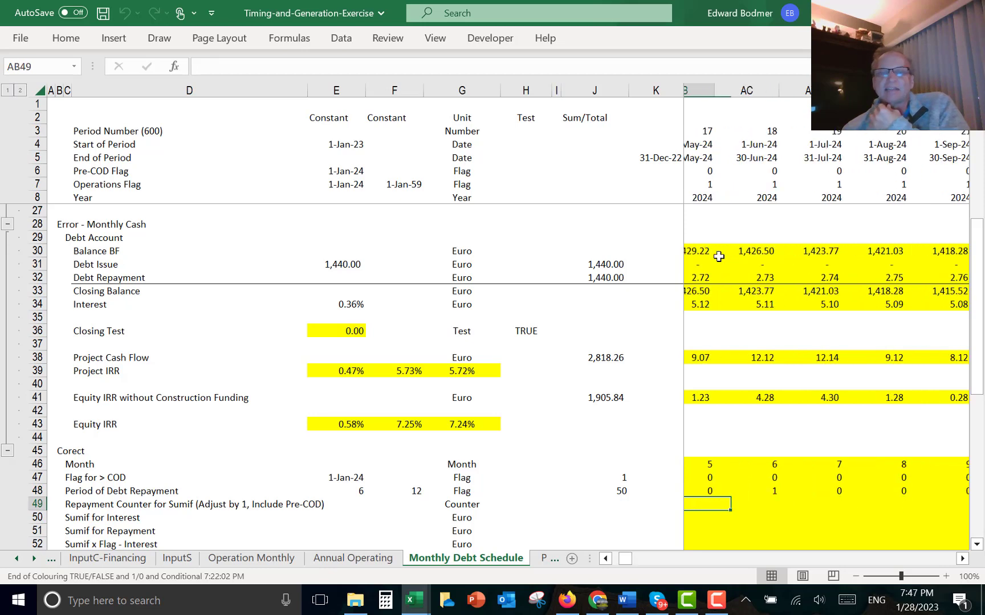
{"action": "key", "text": "Right"}
{"action": "key", "text": "Left"}
{"action": "key", "text": "Left"}
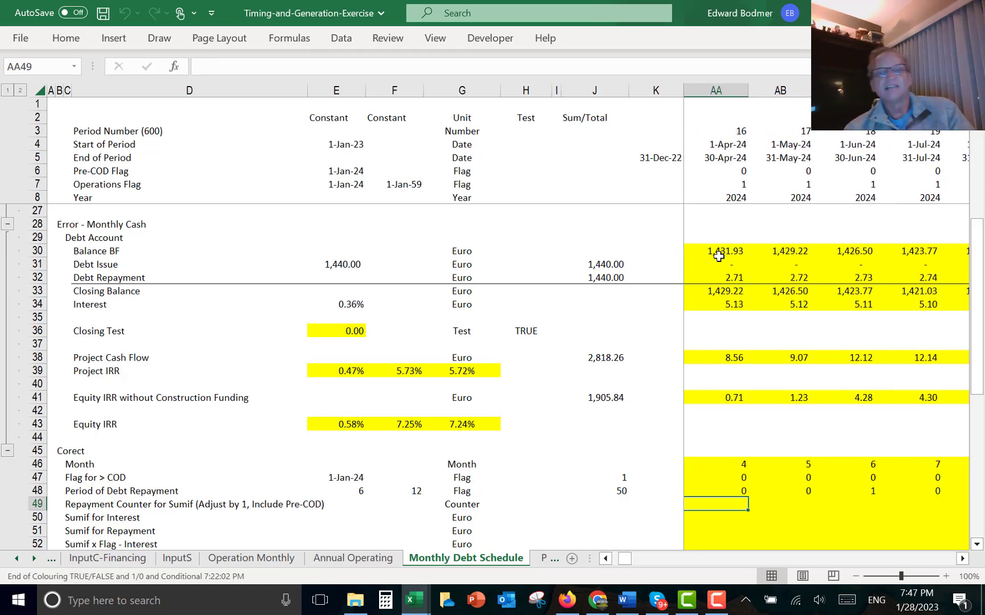
{"action": "key", "text": "ctrl+Left"}
{"action": "key", "text": "Left"}
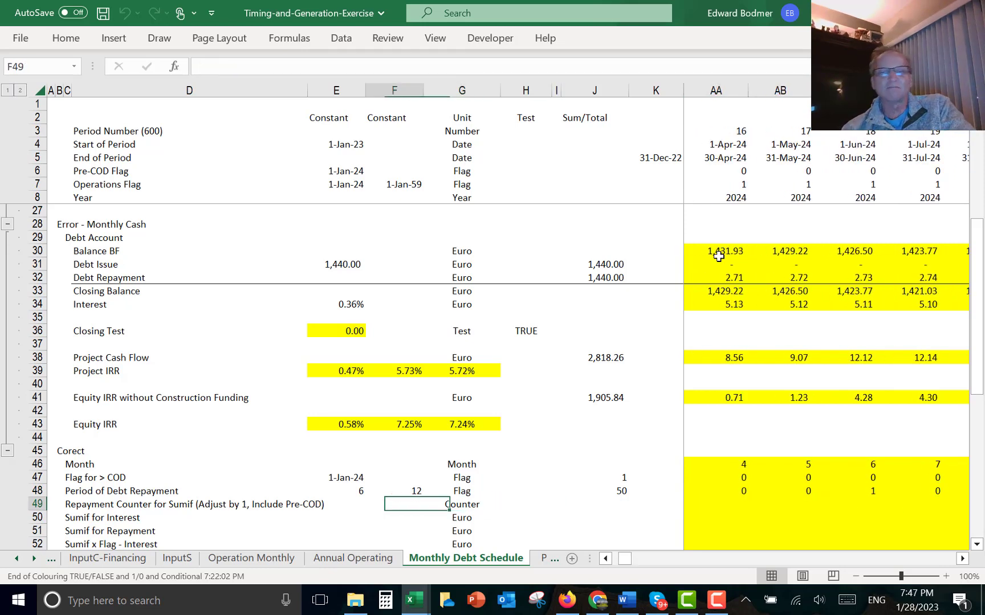
{"action": "key", "text": "Right"}
{"action": "key", "text": "Right"}
{"action": "key", "text": "Right"}
{"action": "key", "text": "Right"}
{"action": "key", "text": "Right"}
{"action": "key", "text": "Right"}
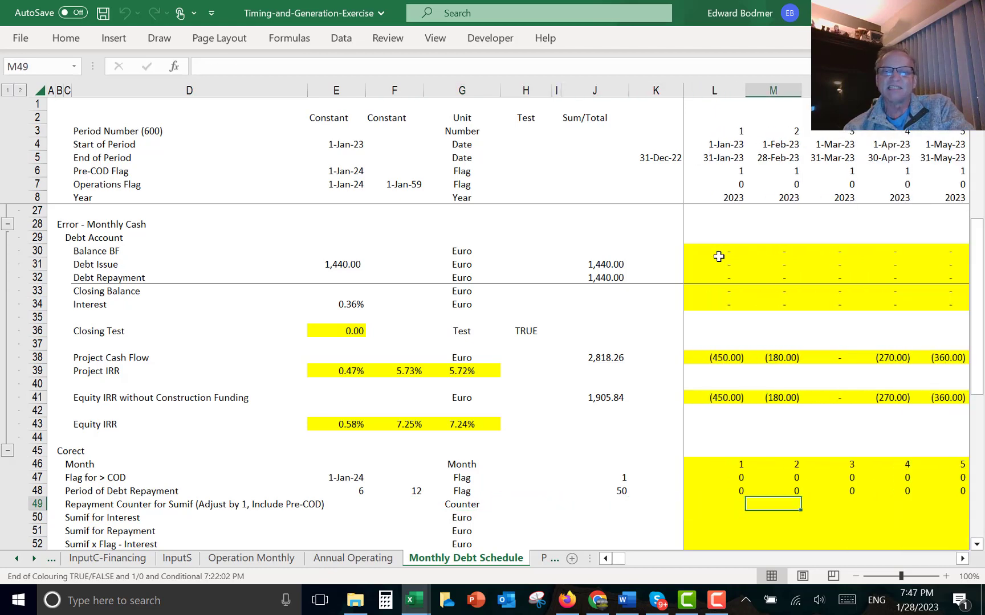
- Build the repayment counter in row 49 as =K49+L47+L48, filled across all months
{"action": "type", "text": "="}
{"action": "key", "text": "Left"}
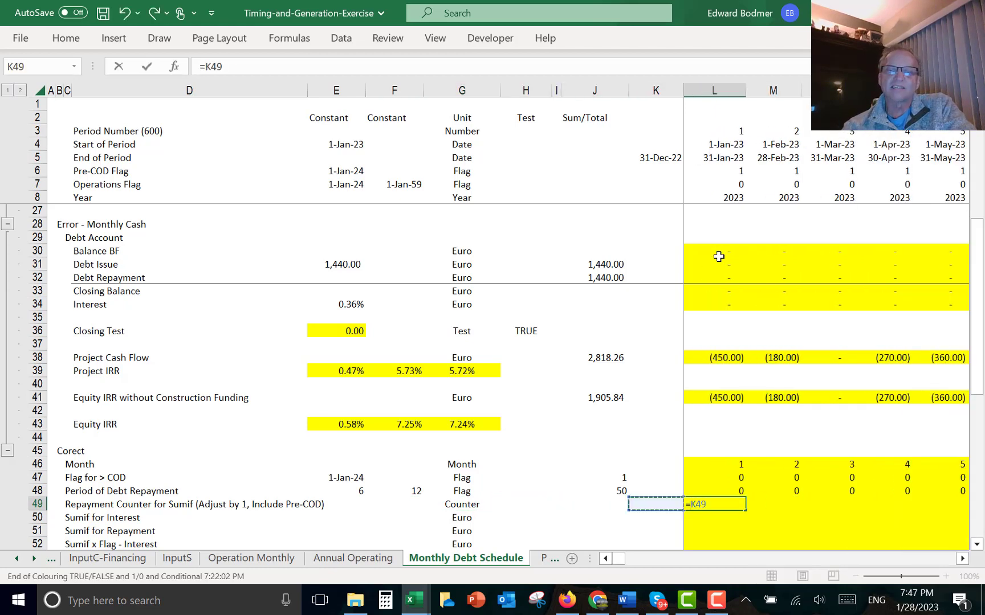
{"action": "type", "text": "+"}
{"action": "key", "text": "Up"}
{"action": "key", "text": "Up"}
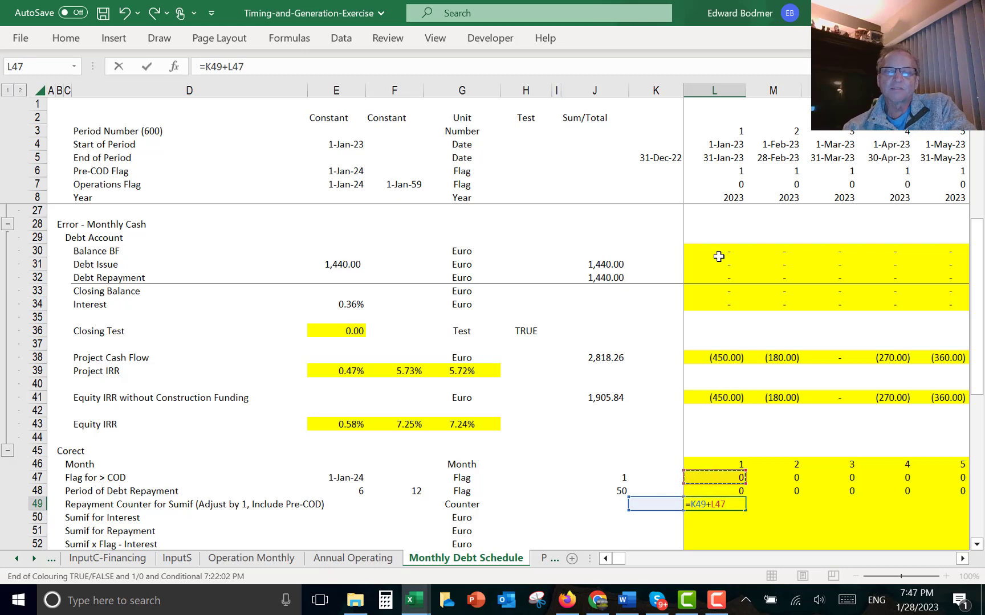
{"action": "type", "text": "+"}
{"action": "key", "text": "Down"}
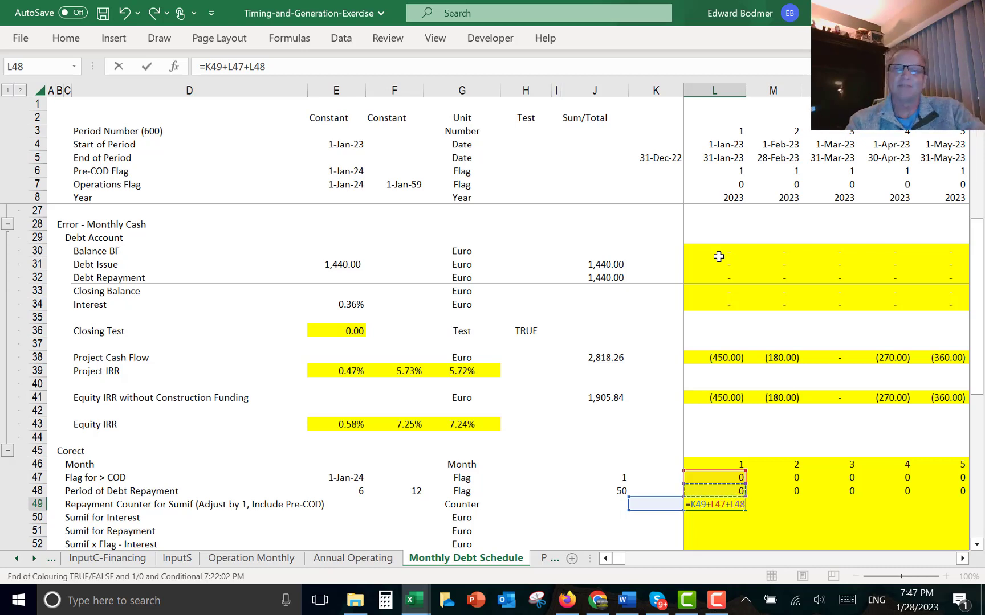
{"action": "key", "text": "ctrl+Return"}
{"action": "key", "text": "ctrl+alt+r"}
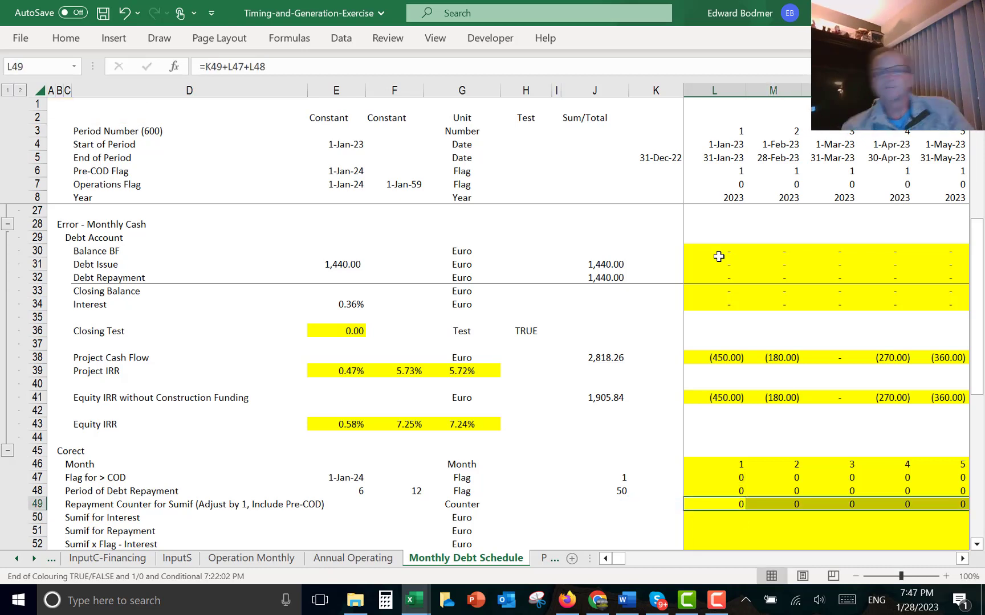
- Check the repayment counter values month by month around the start of operations
{"action": "key", "text": "Right"}
{"action": "key", "text": "Right"}
{"action": "key", "text": "Right"}
{"action": "key", "text": "Right"}
{"action": "key", "text": "Right"}
{"action": "key", "text": "Right"}
{"action": "key", "text": "Right"}
{"action": "key", "text": "Right"}
{"action": "key", "text": "Right"}
{"action": "key", "text": "Right"}
{"action": "key", "text": "Right"}
{"action": "key", "text": "Right"}
{"action": "key", "text": "Right"}
{"action": "key", "text": "Right"}
{"action": "key", "text": "Right"}
{"action": "key", "text": "Right"}
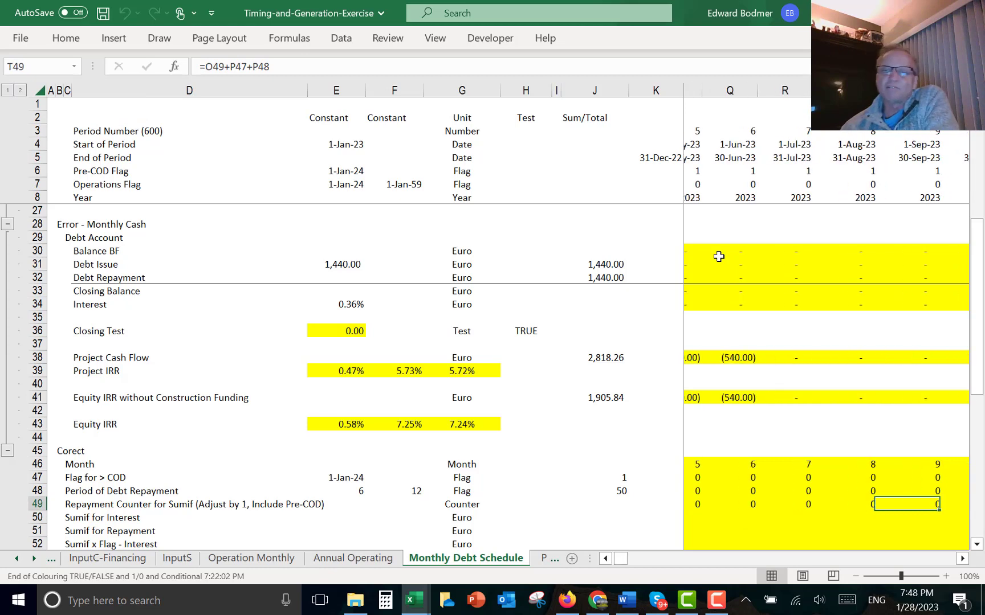
{"action": "key", "text": "Left"}
{"action": "key", "text": "Left"}
{"action": "key", "text": "Left"}
{"action": "key", "text": "Left"}
{"action": "key", "text": "Left"}
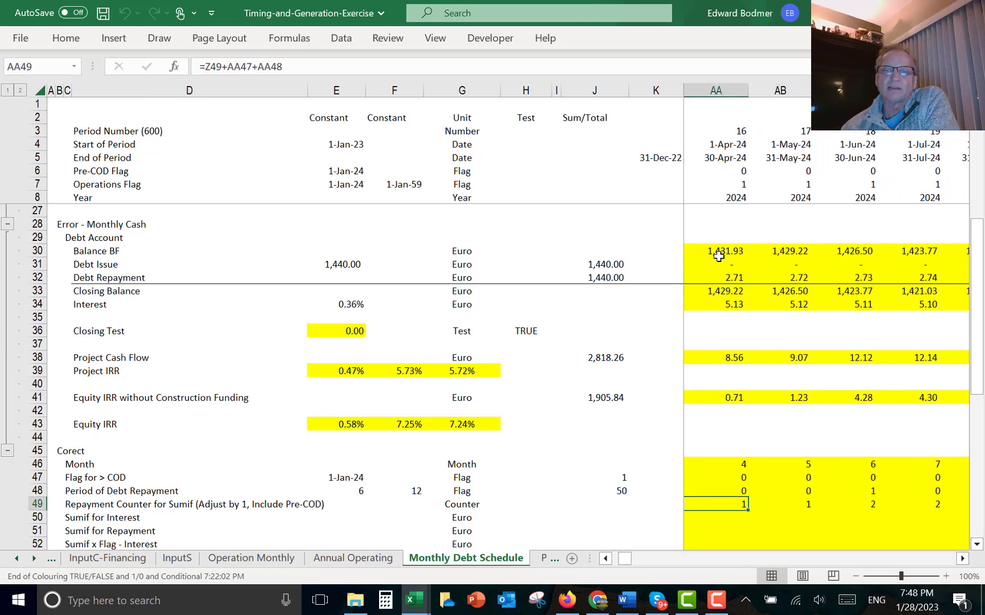
{"action": "key", "text": "Right"}
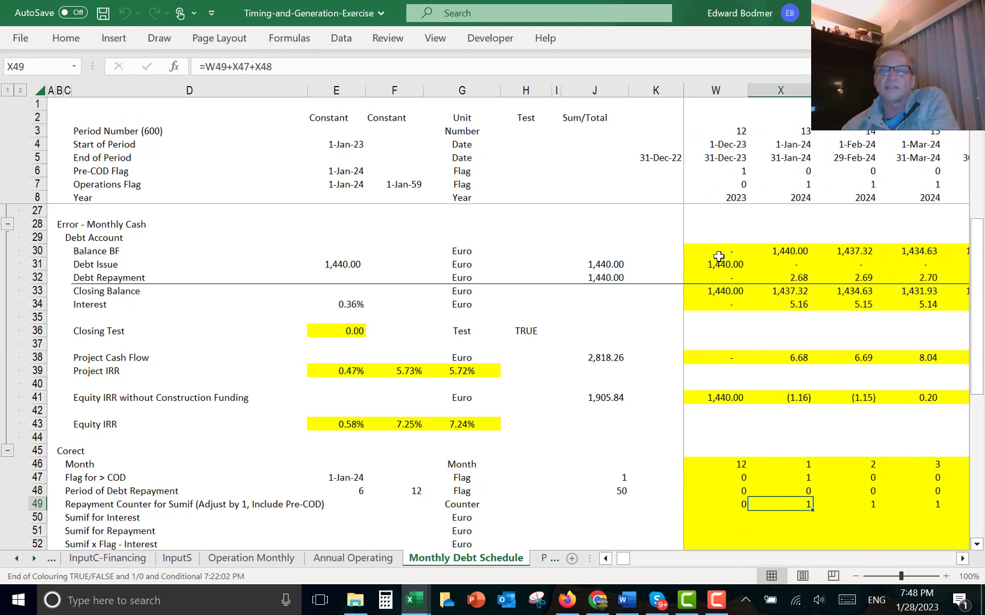
{"action": "key", "text": "Right"}
{"action": "key", "text": "Right"}
{"action": "key", "text": "Right"}
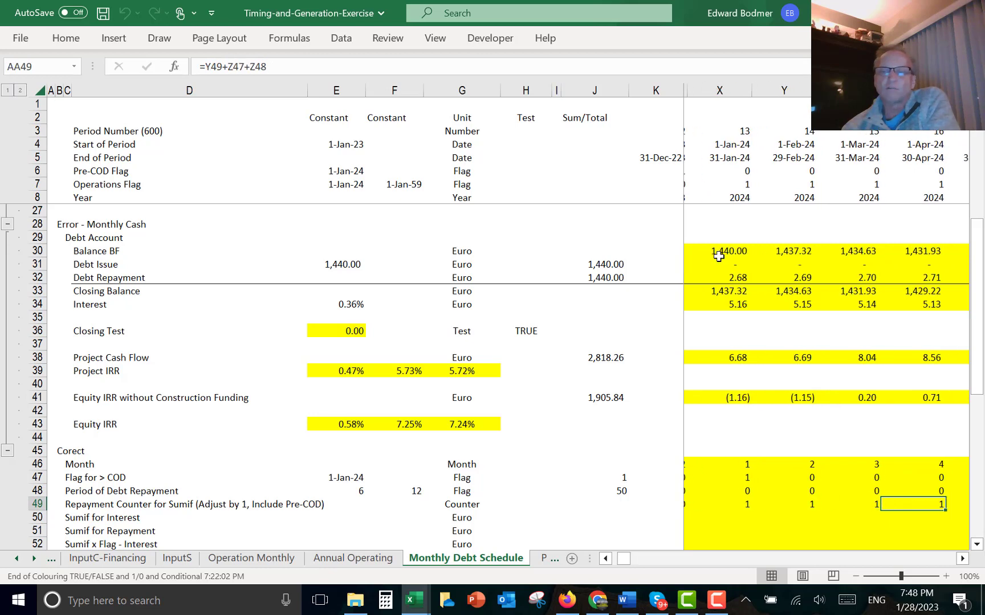
{"action": "key", "text": "Right"}
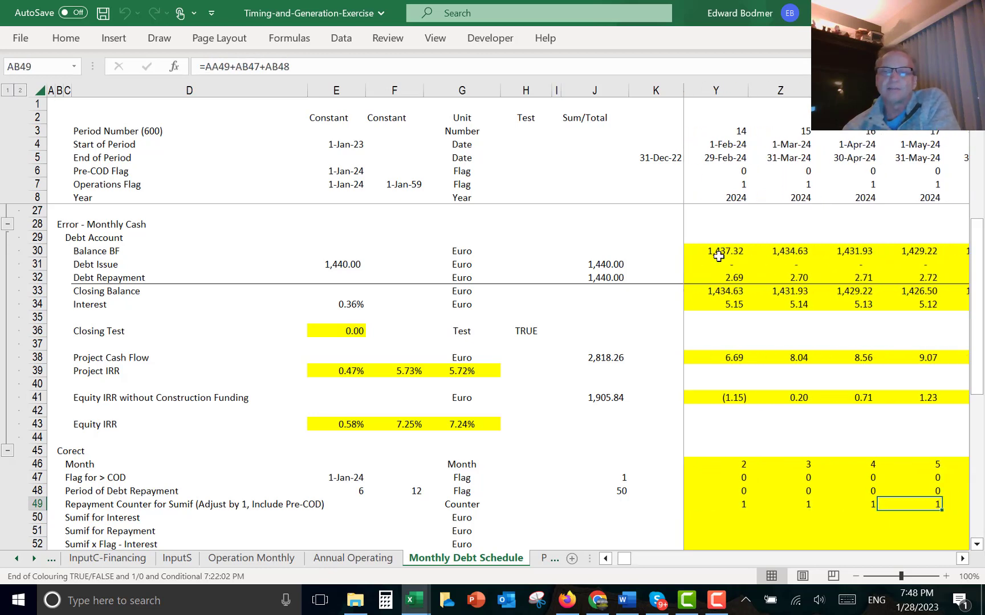
{"action": "key", "text": "Left"}
{"action": "key", "text": "Left"}
{"action": "key", "text": "Left"}
{"action": "key", "text": "Left"}
{"action": "key", "text": "Left"}
{"action": "key", "text": "Left"}
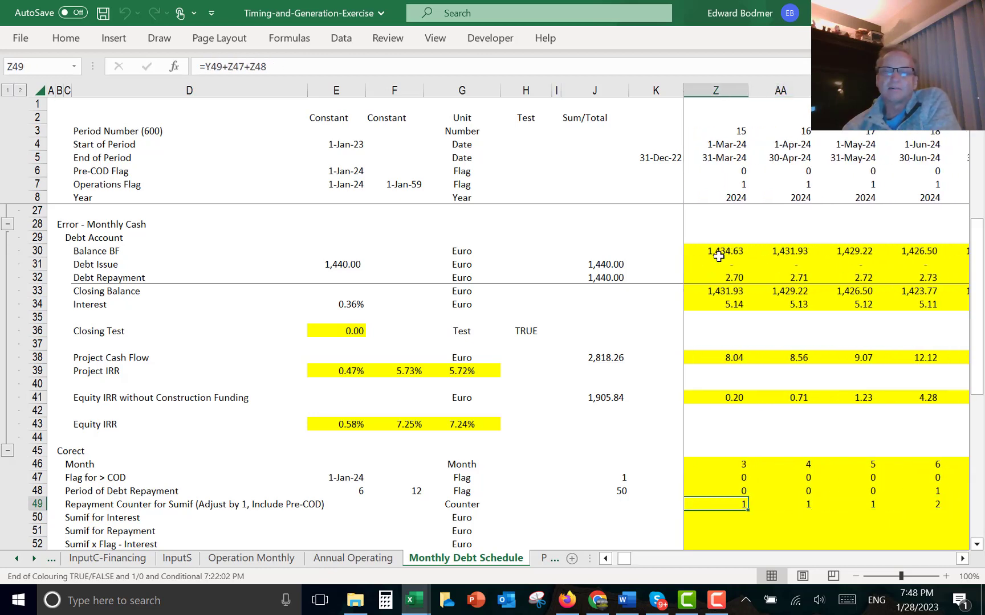
{"action": "key", "text": "Right"}
{"action": "key", "text": "Right"}
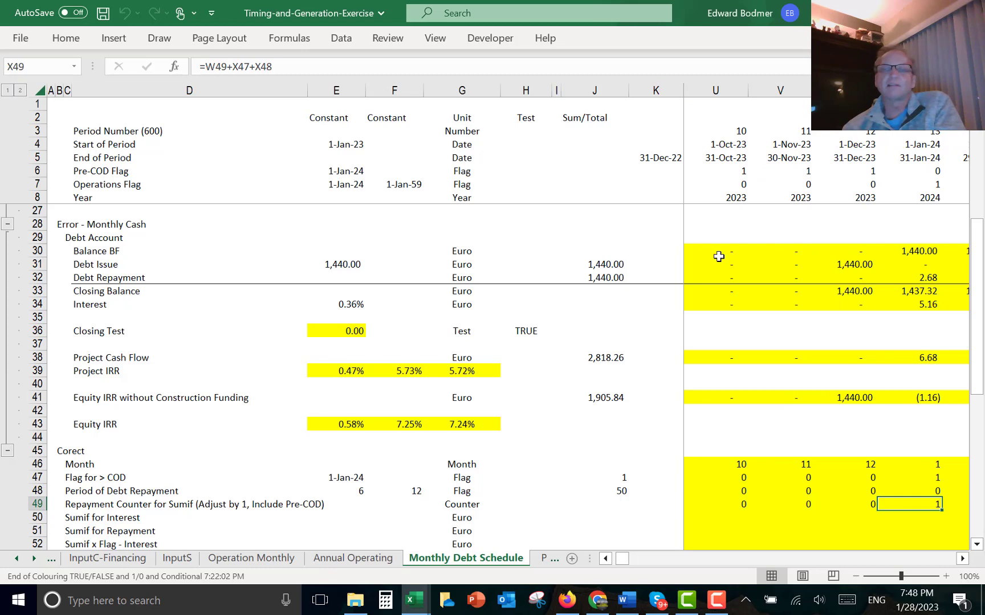
{"action": "key", "text": "Left"}
{"action": "key", "text": "Right"}
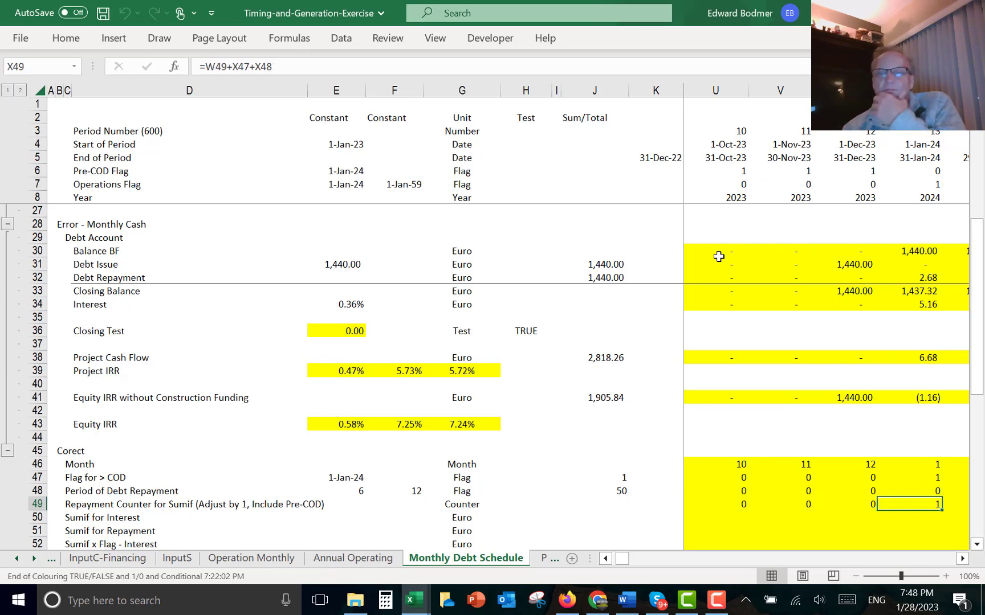
{"action": "key", "text": "Right"}
{"action": "key", "text": "Right"}
{"action": "key", "text": "Right"}
{"action": "key", "text": "Right"}
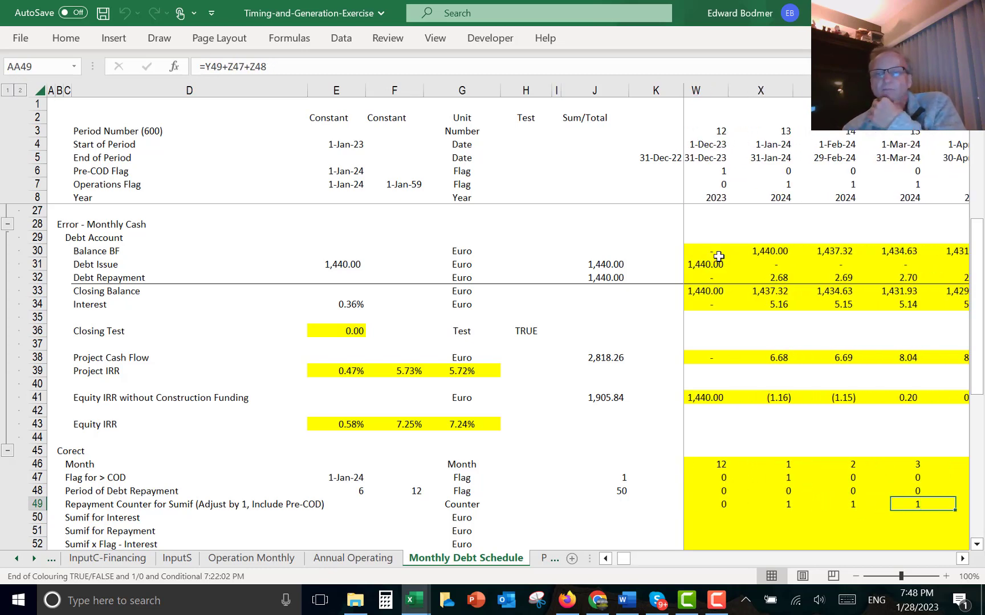
{"action": "key", "text": "Right"}
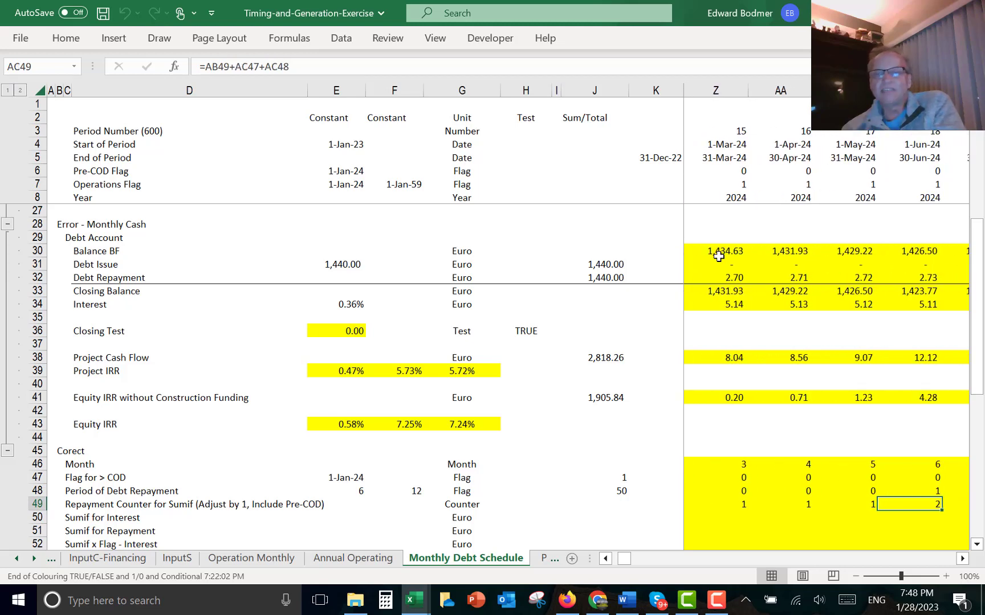
- Rewrite the repayment counter in L49 as =K49+K47+K48 and fill it across all months
{"action": "key", "text": "Left"}
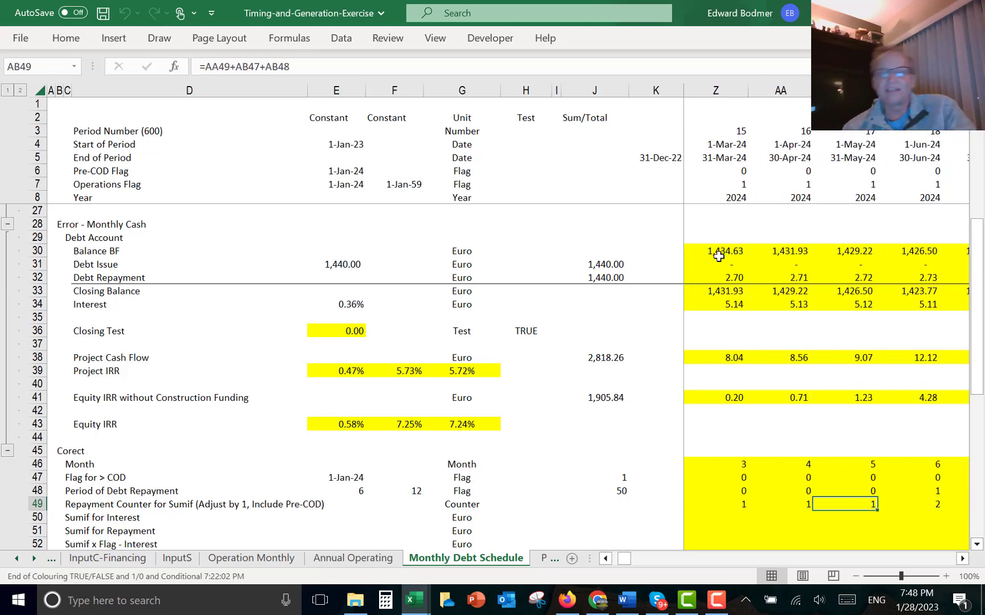
{"action": "key", "text": "ctrl+Left"}
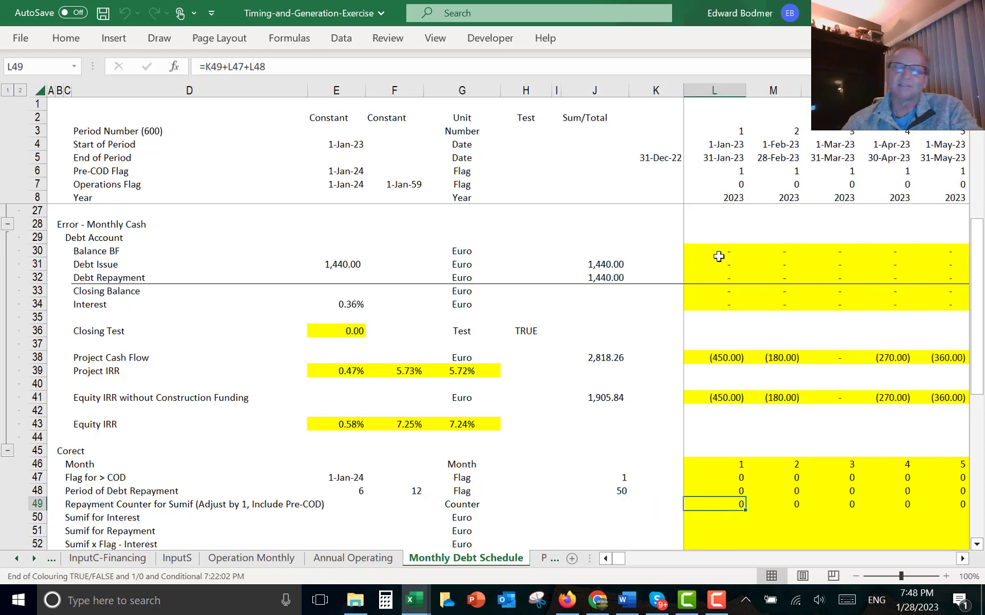
{"action": "type", "text": "="}
{"action": "key", "text": "Left"}
{"action": "key", "text": "Left"}
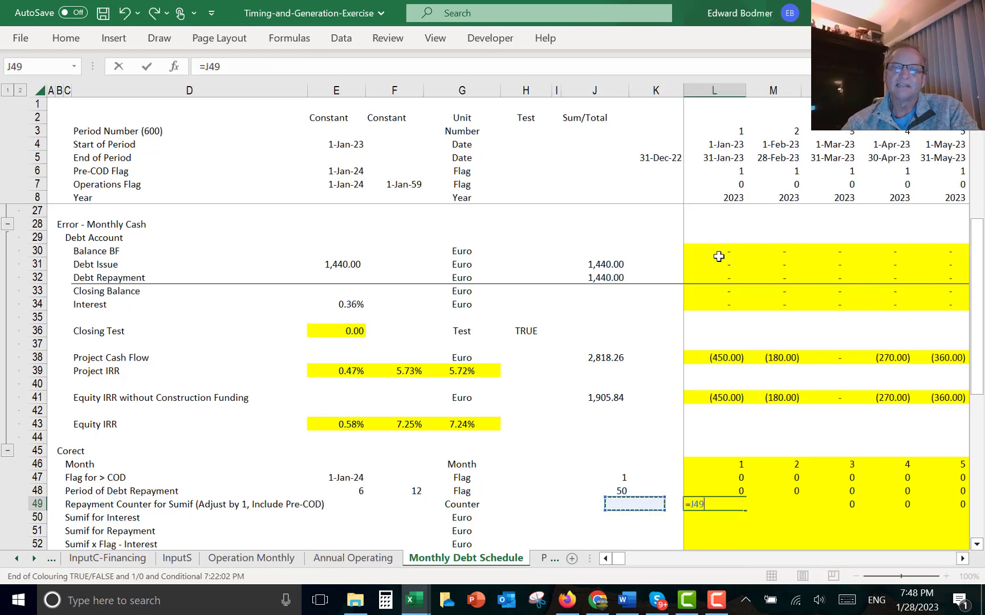
{"action": "key", "text": "Right"}
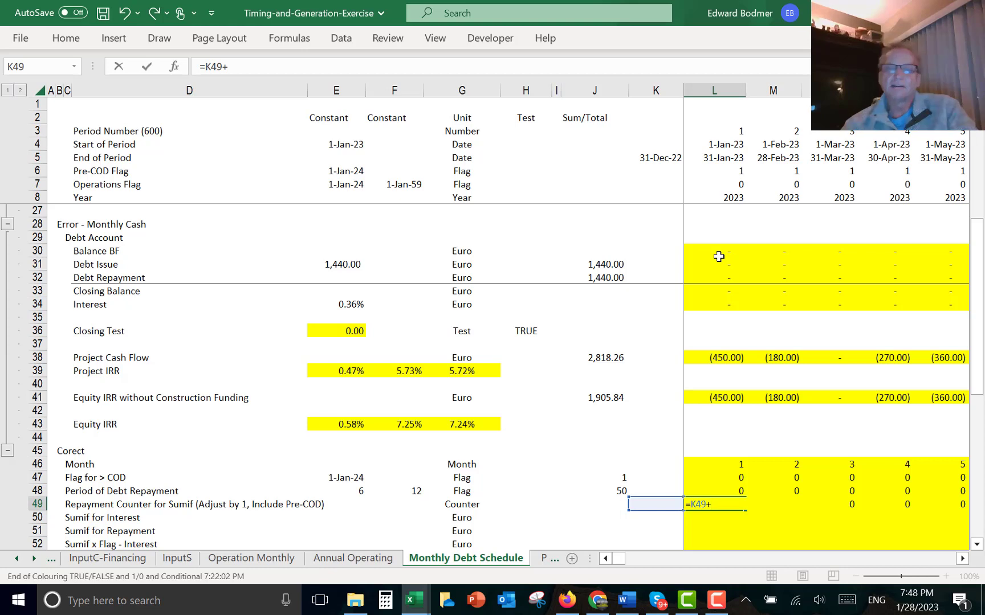
{"action": "key", "text": "Up"}
{"action": "key", "text": "Left"}
{"action": "key", "text": "Up"}
{"action": "type", "text": "+"}
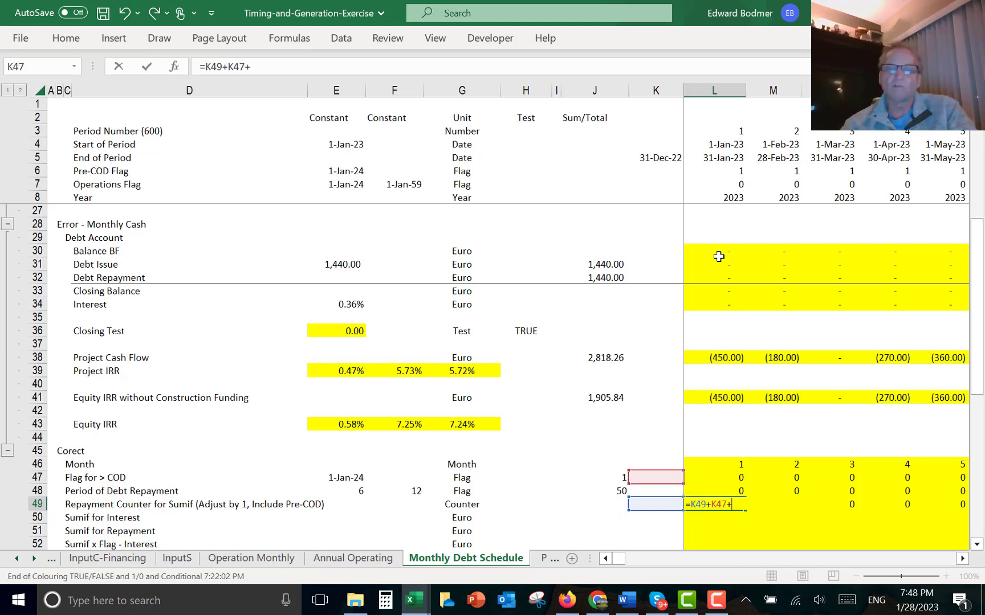
{"action": "key", "text": "Up"}
{"action": "key", "text": "Left"}
{"action": "key", "text": "Return"}
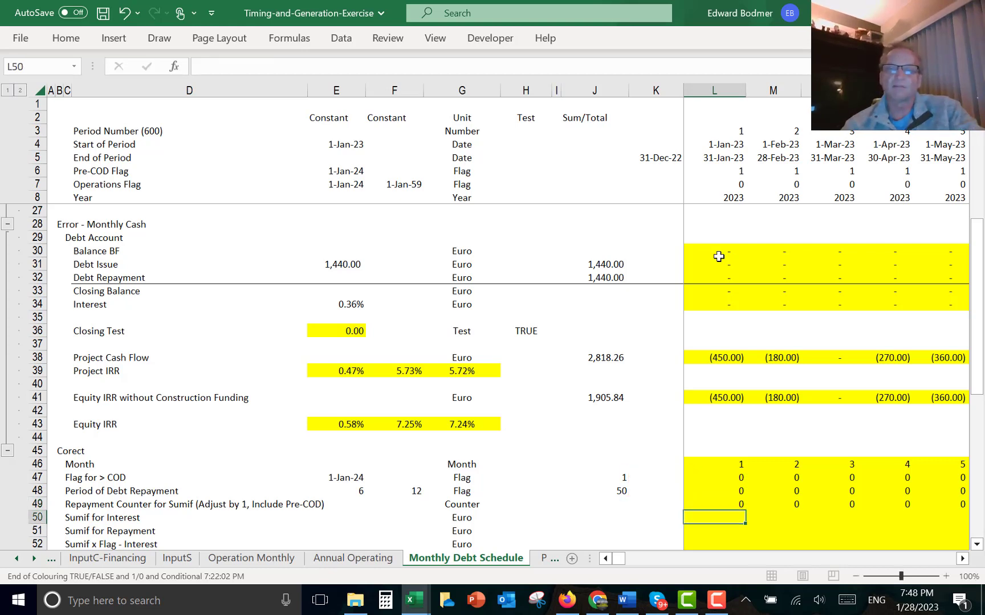
{"action": "key", "text": "Up"}
{"action": "key", "text": "ctrl+shift+Right"}
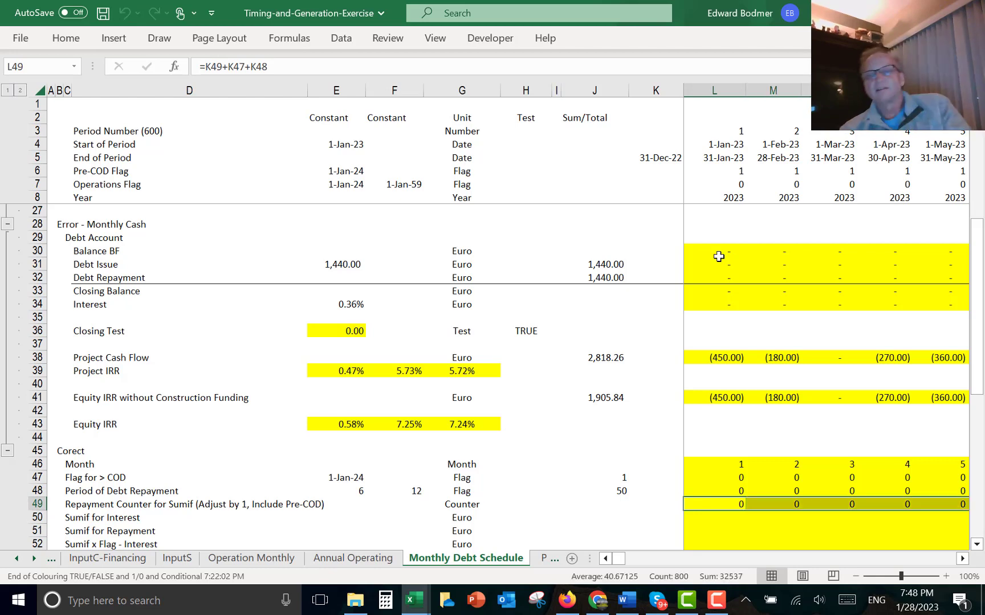
- Inspect the repayment counter values month by month around the start of operations in January 2024
{"action": "key", "text": "Right"}
{"action": "key", "text": "Right"}
{"action": "key", "text": "Right"}
{"action": "key", "text": "Right"}
{"action": "key", "text": "Right"}
{"action": "key", "text": "Right"}
{"action": "key", "text": "Right"}
{"action": "key", "text": "Right"}
{"action": "key", "text": "Right"}
{"action": "key", "text": "Right"}
{"action": "key", "text": "Right"}
{"action": "key", "text": "Right"}
{"action": "key", "text": "Right"}
{"action": "key", "text": "Right"}
{"action": "key", "text": "Right"}
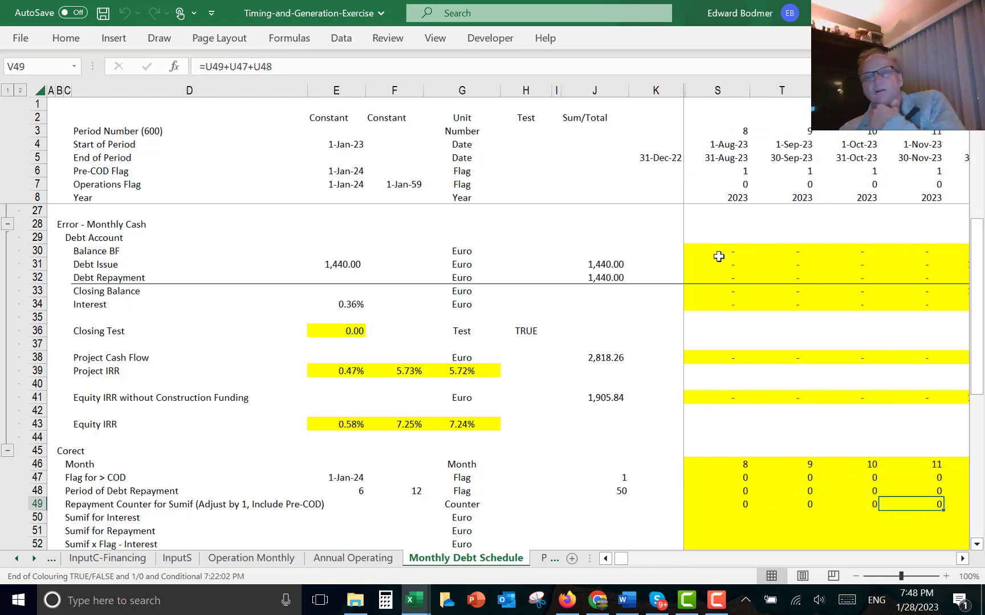
{"action": "key", "text": "Left"}
{"action": "key", "text": "Left"}
{"action": "key", "text": "Left"}
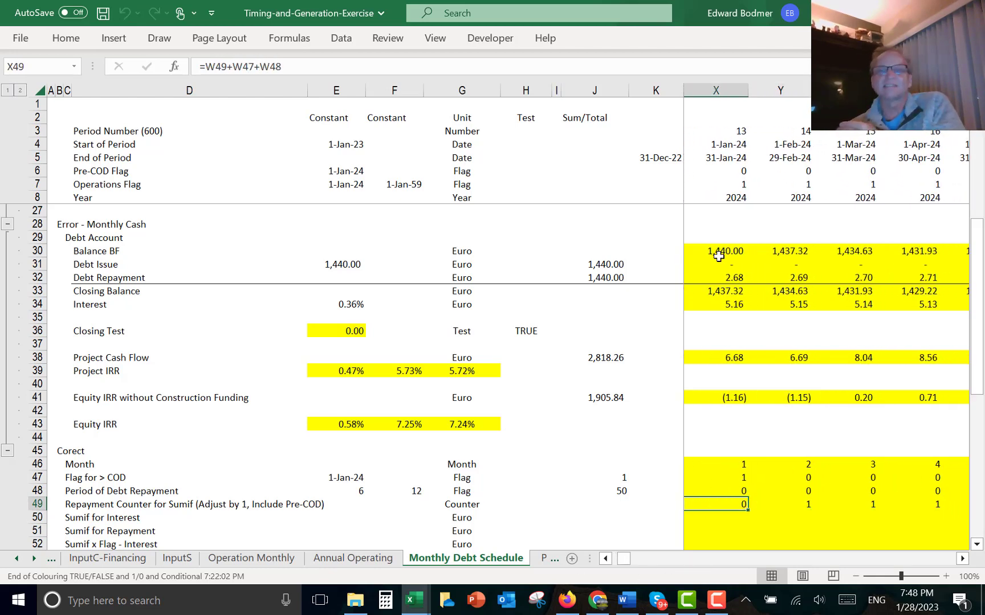
{"action": "key", "text": "Right"}
{"action": "key", "text": "Left"}
{"action": "key", "text": "Left"}
{"action": "key", "text": "Left"}
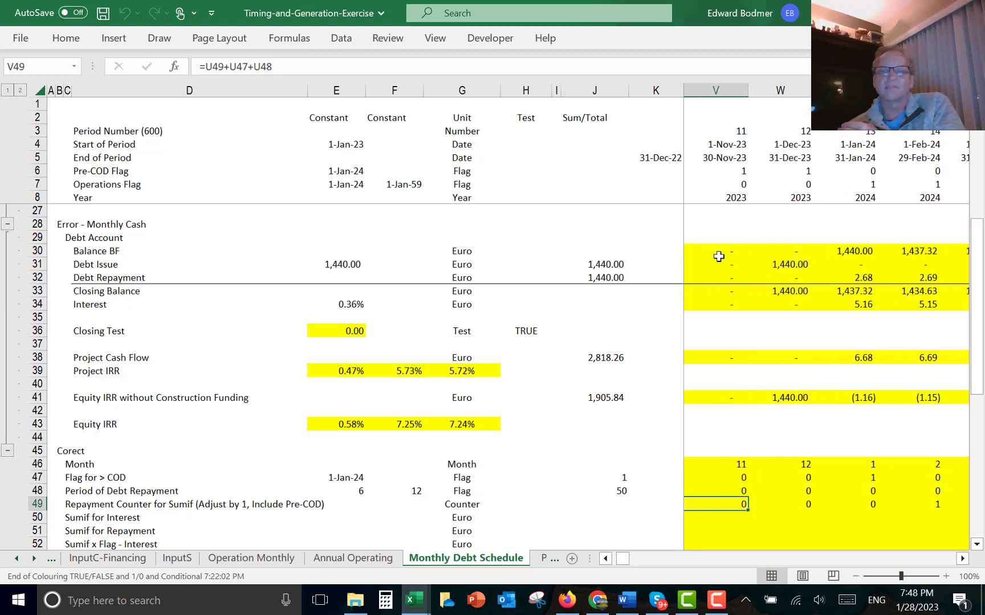
{"action": "key", "text": "Right"}
{"action": "key", "text": "Right"}
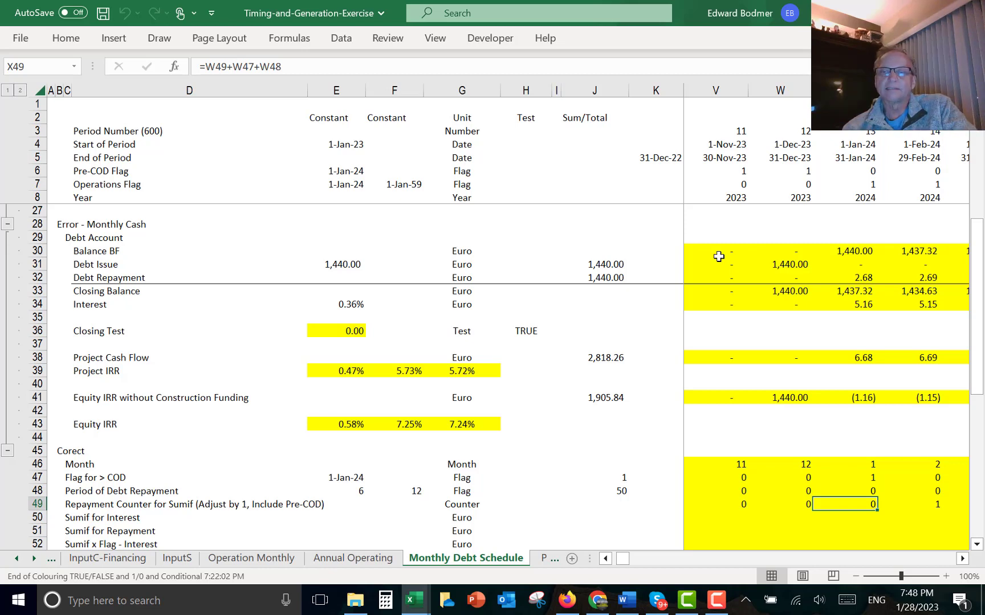
{"action": "key", "text": "Right"}
{"action": "key", "text": "Right"}
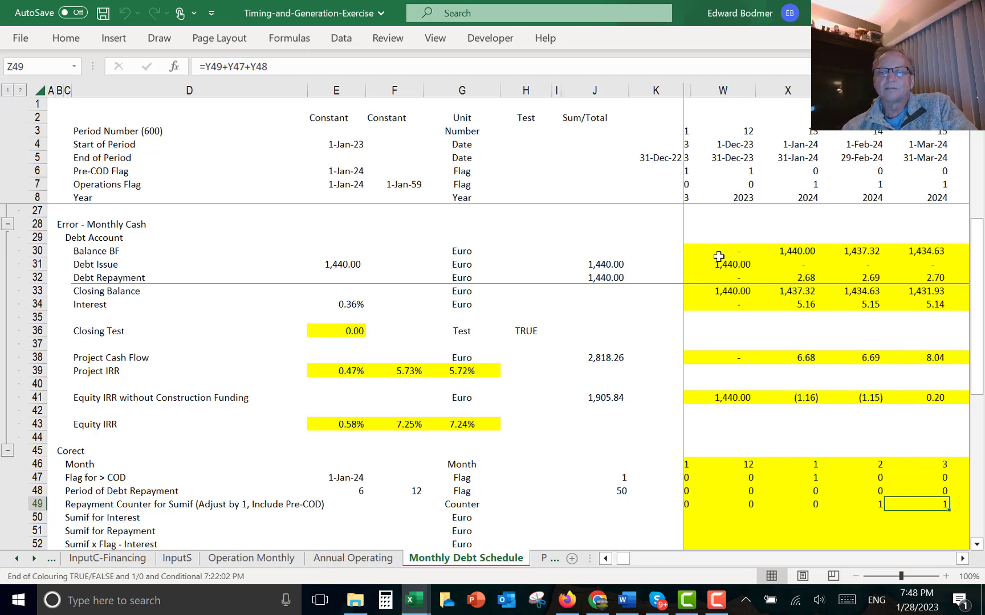
{"action": "key", "text": "Right"}
{"action": "key", "text": "Right"}
{"action": "key", "text": "Right"}
{"action": "key", "text": "Right"}
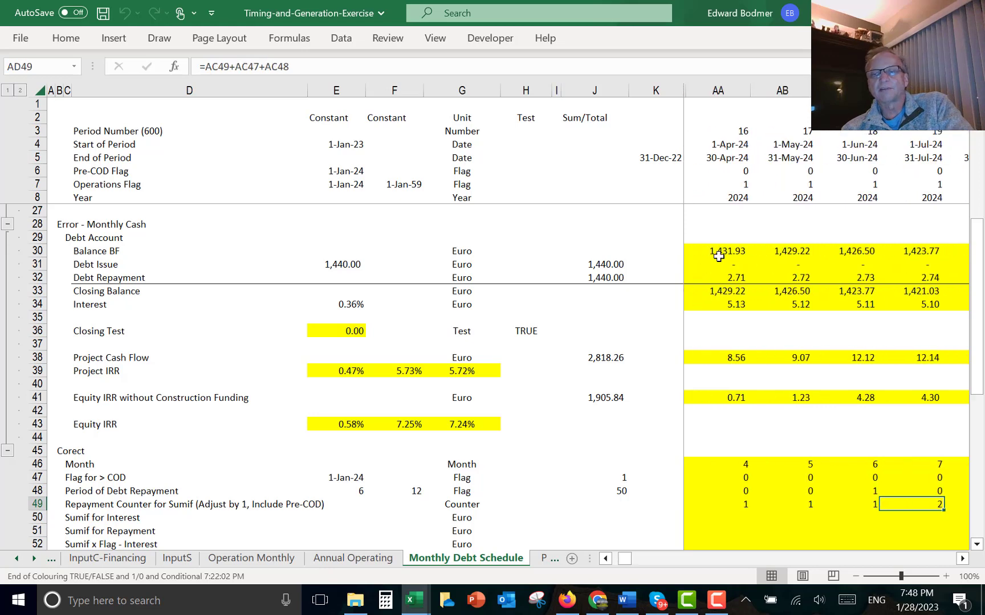
{"action": "left_click", "coordinate": [717, 606]}
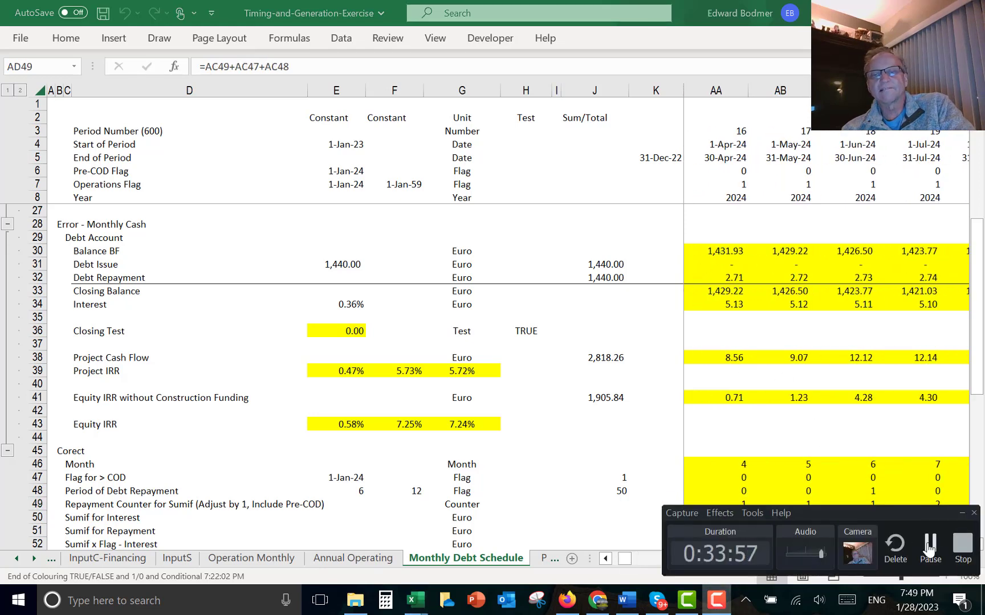
{"action": "left_click", "coordinate": [928, 544]}
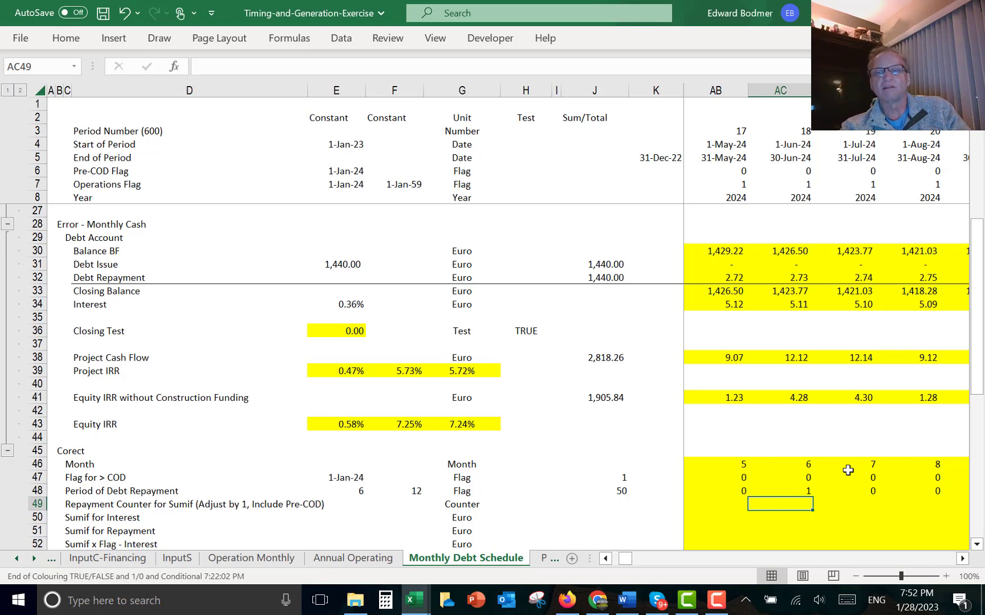
- Try a counter formula =AB49+AB48 in AC49 and copy it to neighbouring months
{"action": "type", "text": "="}
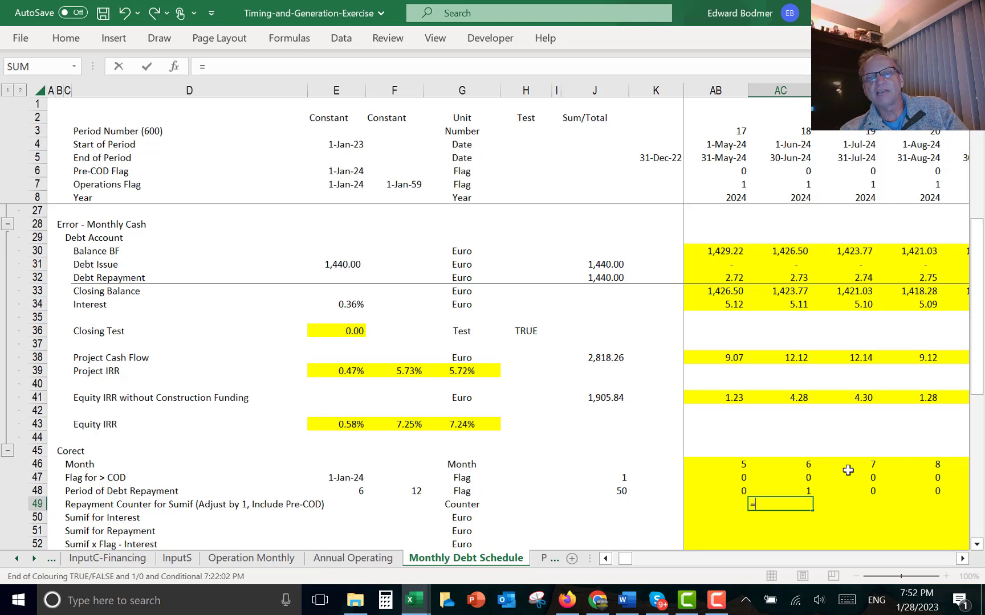
{"action": "key", "text": "Left"}
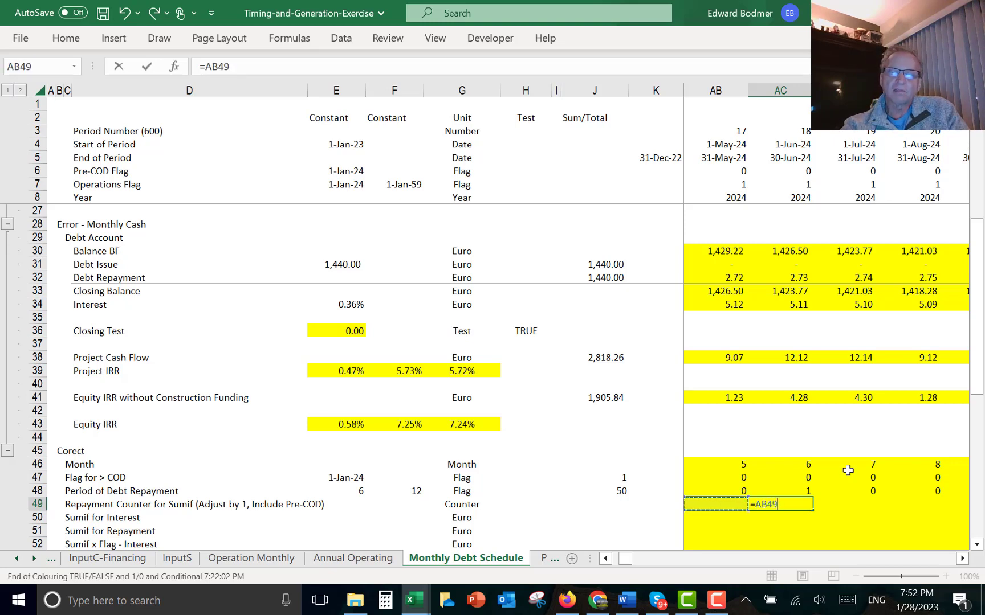
{"action": "type", "text": "+"}
{"action": "key", "text": "Up"}
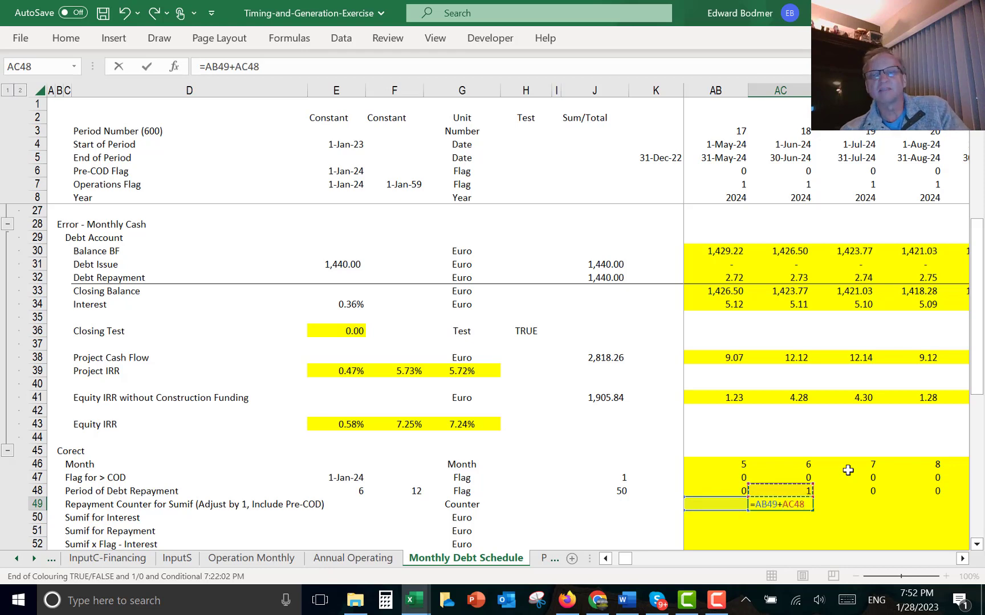
{"action": "key", "text": "Left"}
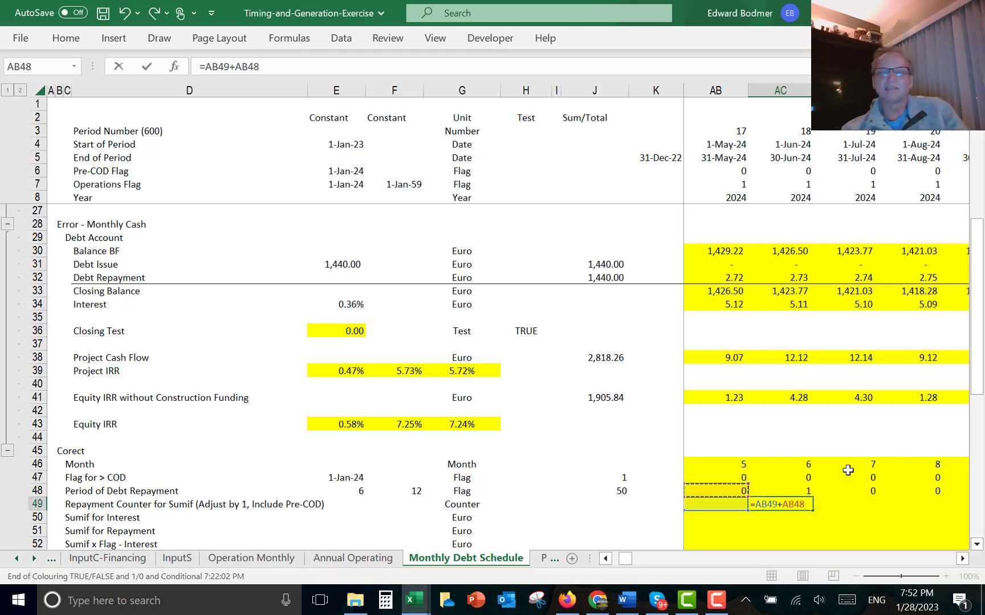
{"action": "key", "text": "ctrl+Return"}
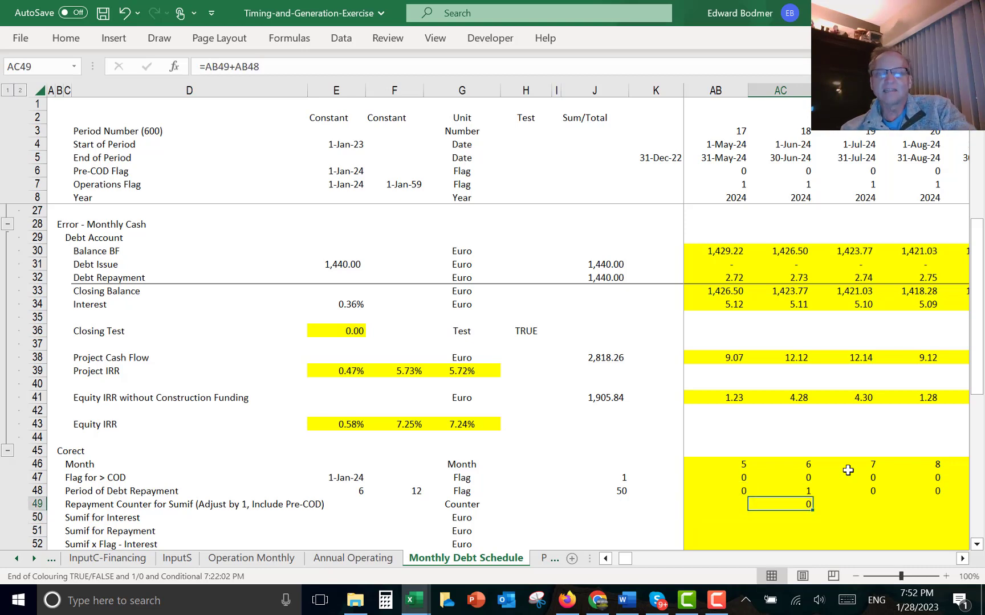
{"action": "key", "text": "ctrl+c"}
{"action": "key", "text": "Left"}
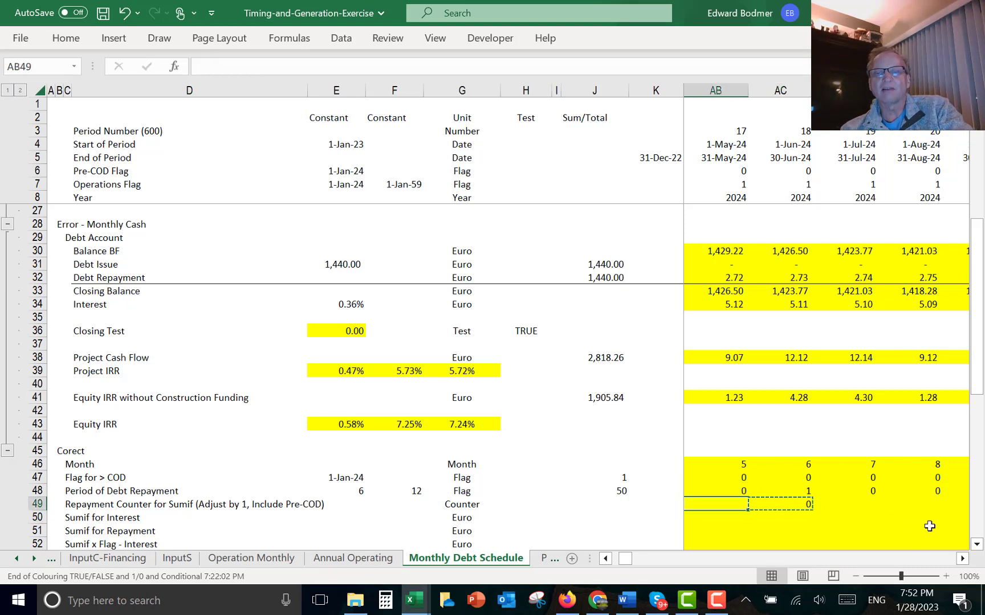
{"action": "key", "text": "ctrl+v"}
{"action": "key", "text": "Left"}
{"action": "key", "text": "Right"}
{"action": "key", "text": "Right"}
{"action": "key", "text": "Right"}
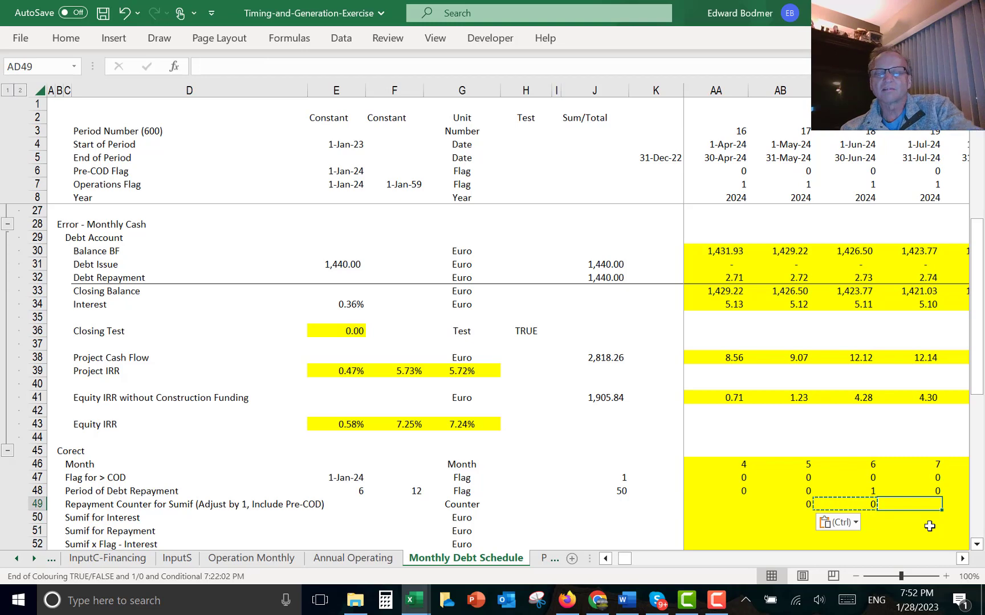
{"action": "key", "text": "Escape"}
{"action": "key", "text": "Left"}
{"action": "key", "text": "Left"}
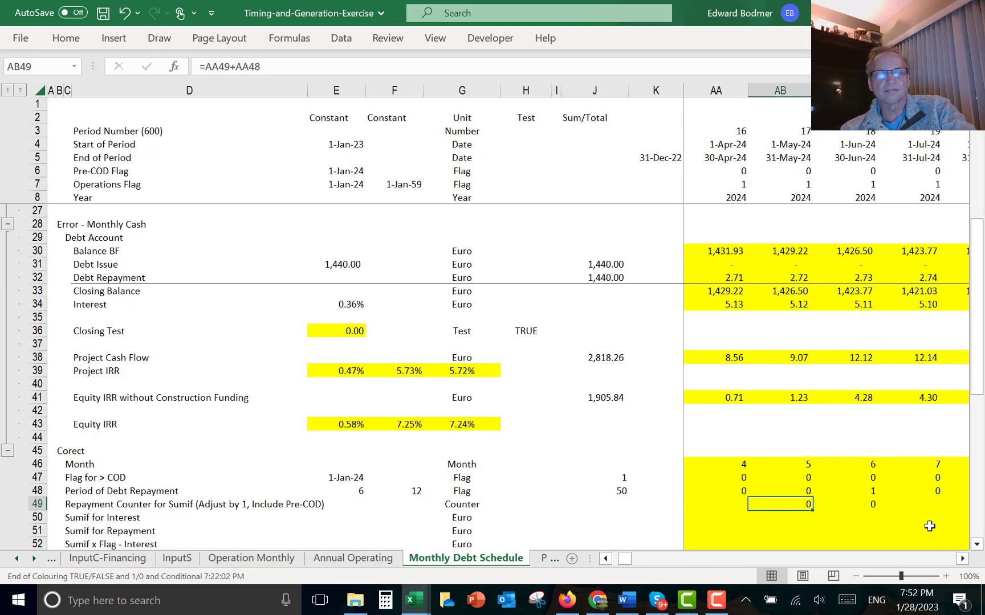
{"action": "key", "text": "Left"}
{"action": "key", "text": "Left"}
{"action": "key", "text": "Left"}
{"action": "key", "text": "Left"}
{"action": "key", "text": "Left"}
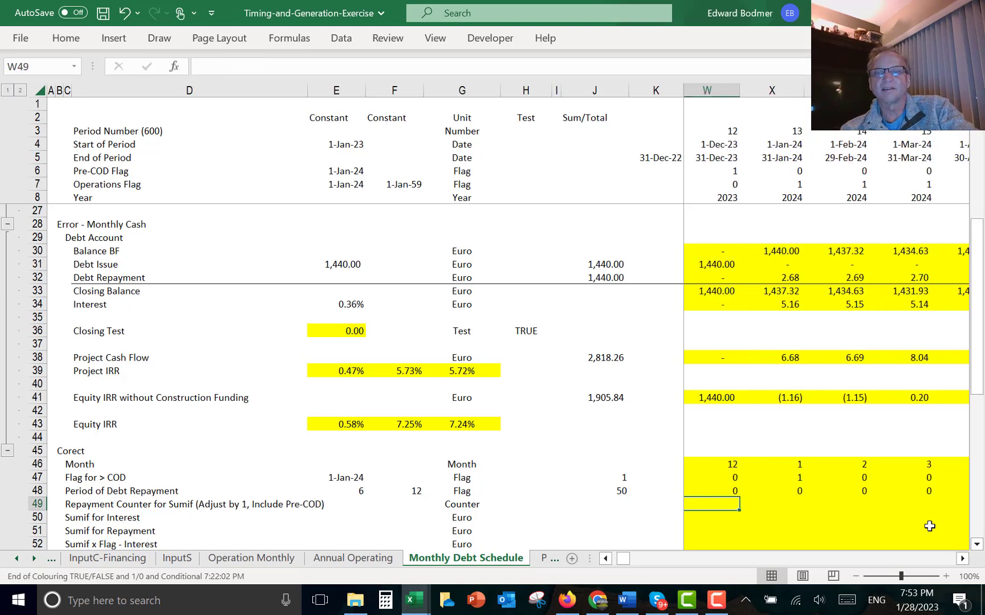
{"action": "key", "text": "Right"}
{"action": "key", "text": "ctrl+v"}
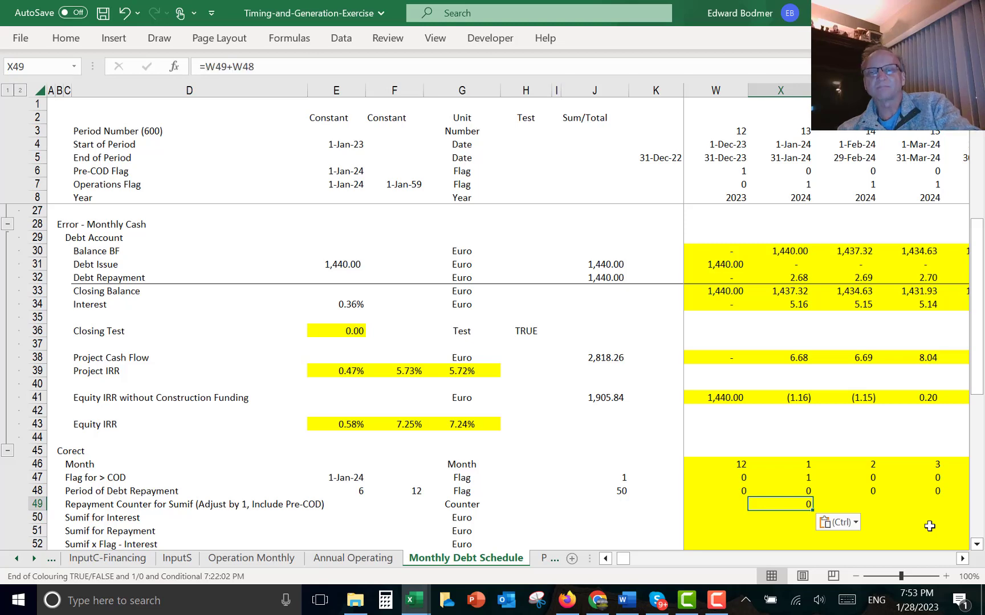
- Revise the counter in X49 to =W49+W48+X47, then paste it into L49 and fill it across all months
{"action": "key", "text": "F2"}
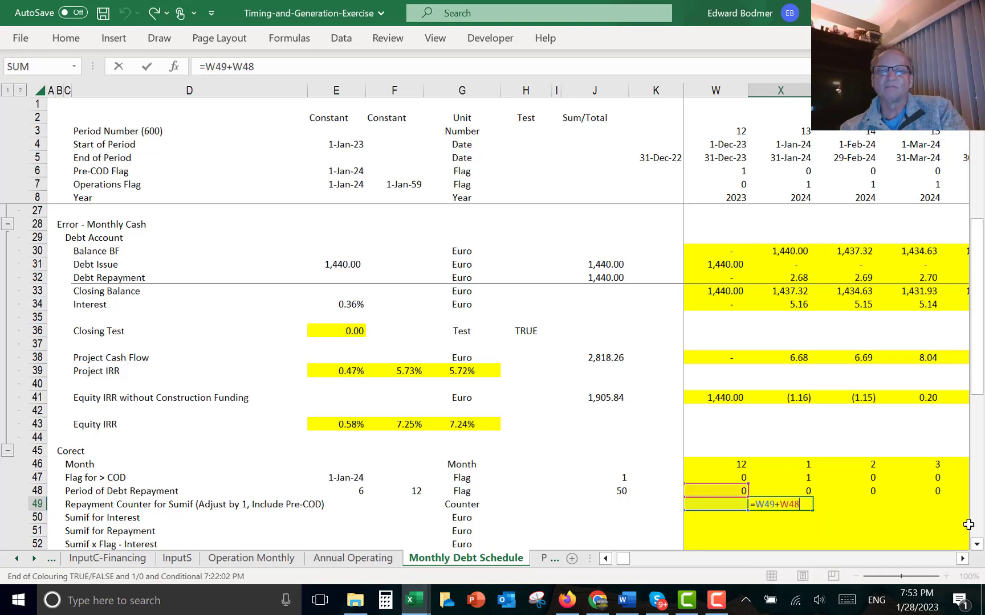
{"action": "type", "text": "+"}
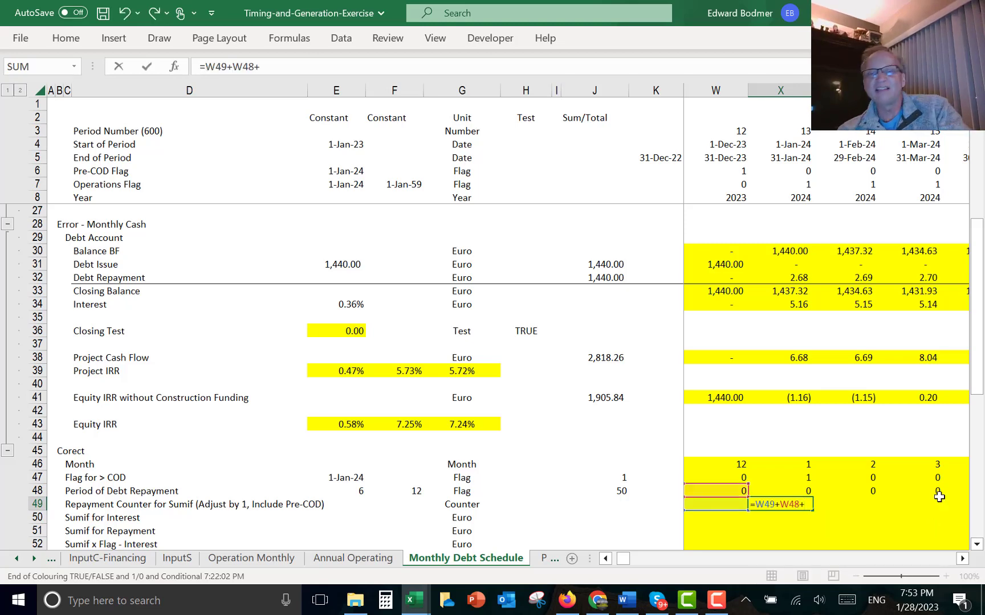
{"action": "left_click", "coordinate": [783, 473]}
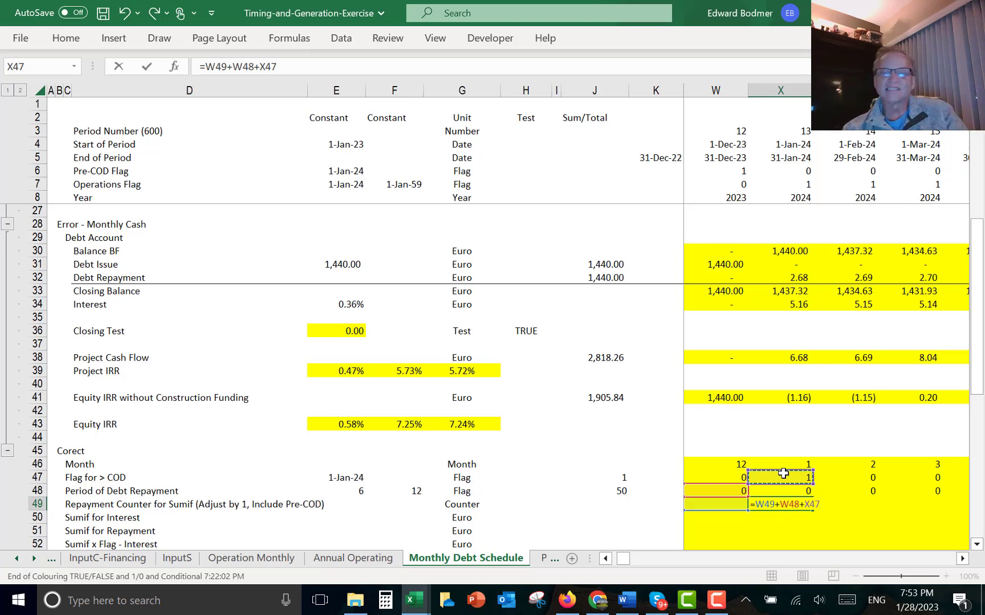
{"action": "key", "text": "Return"}
{"action": "key", "text": "Up"}
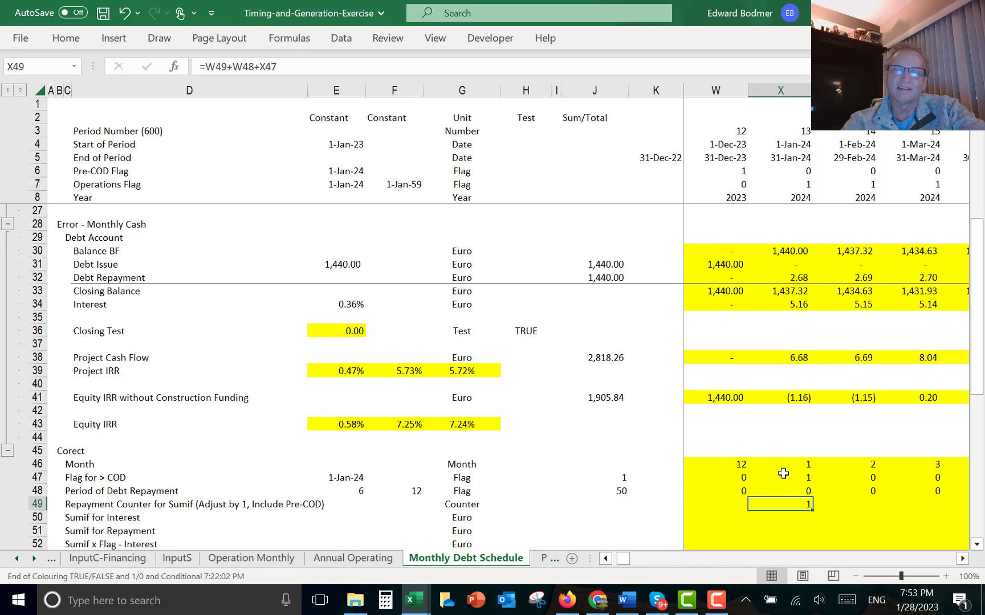
{"action": "key", "text": "ctrl+shift+r"}
{"action": "key", "text": "Left"}
{"action": "key", "text": "Right"}
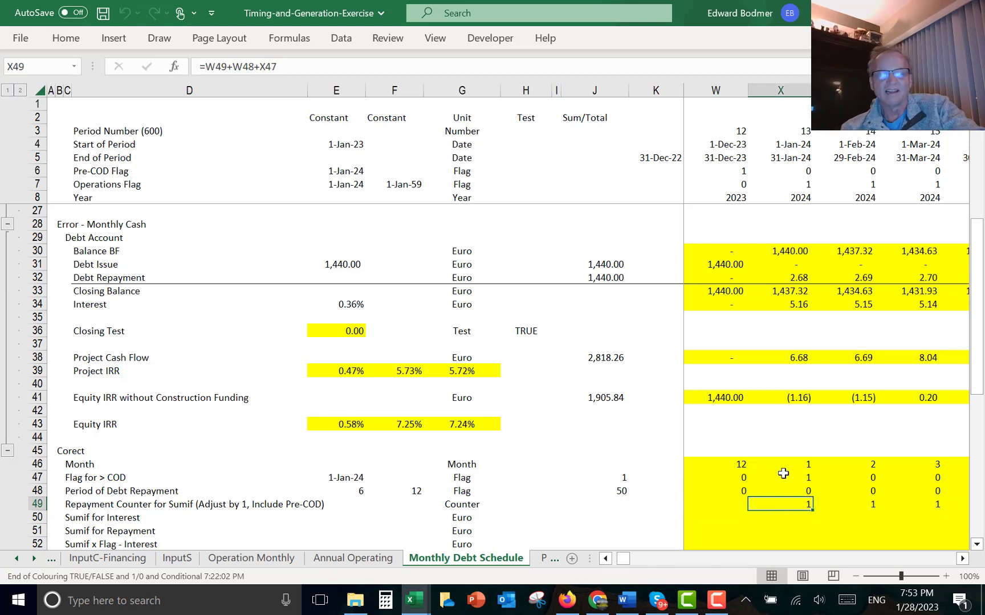
{"action": "key", "text": "Up"}
{"action": "key", "text": "ctrl+Left"}
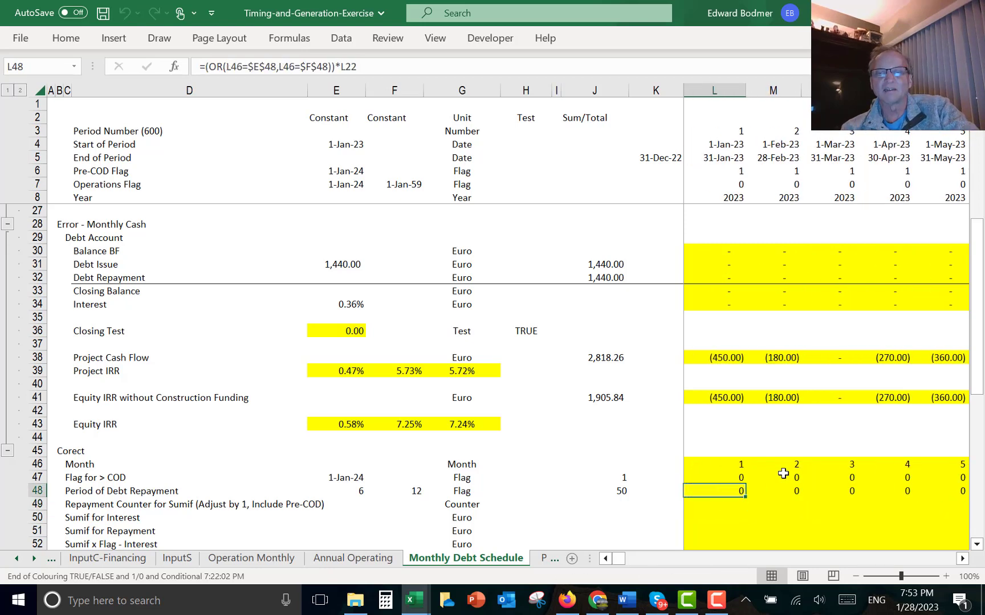
{"action": "key", "text": "Down"}
{"action": "key", "text": "ctrl+v"}
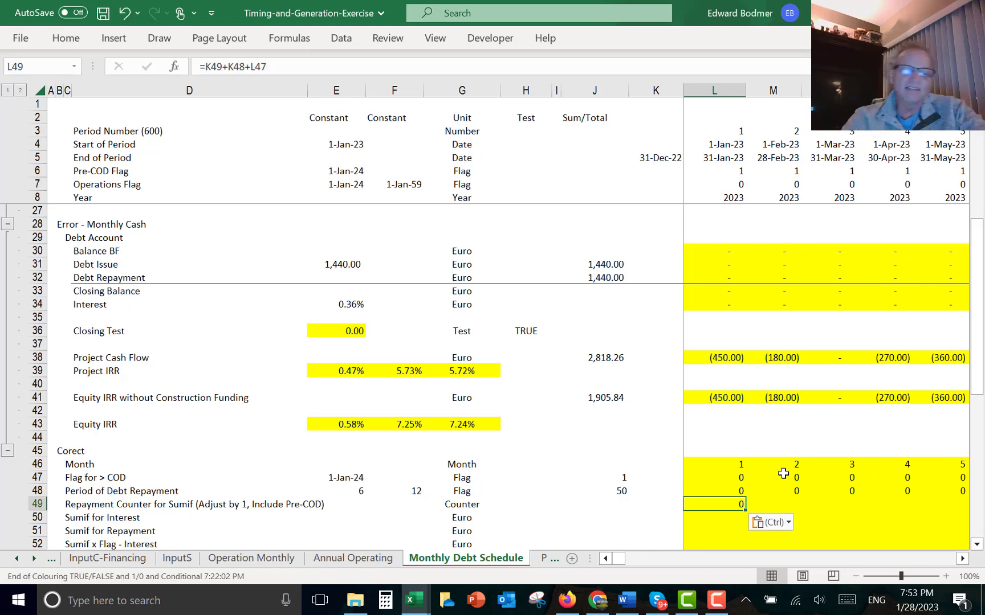
{"action": "key", "text": "ctrl+shift+Right"}
{"action": "key", "text": "ctrl+r"}
{"action": "key", "text": "Right"}
{"action": "key", "text": "Right"}
{"action": "key", "text": "Right"}
{"action": "key", "text": "Right"}
{"action": "key", "text": "Right"}
{"action": "key", "text": "Right"}
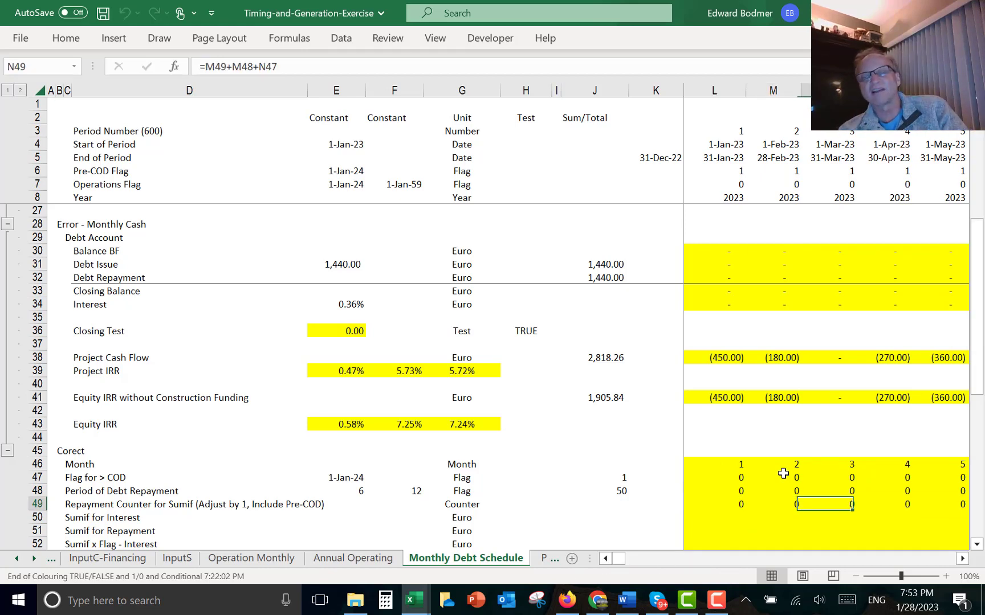
{"action": "key", "text": "Right"}
{"action": "key", "text": "Right"}
{"action": "key", "text": "Right"}
{"action": "key", "text": "Right"}
{"action": "key", "text": "Right"}
{"action": "key", "text": "Right"}
{"action": "key", "text": "Right"}
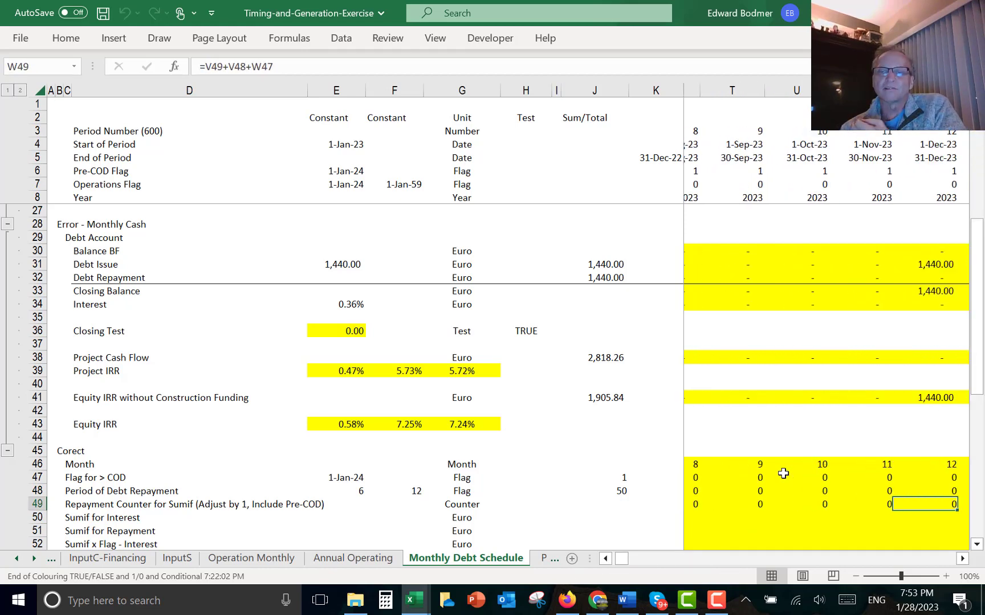
{"action": "key", "text": "Left"}
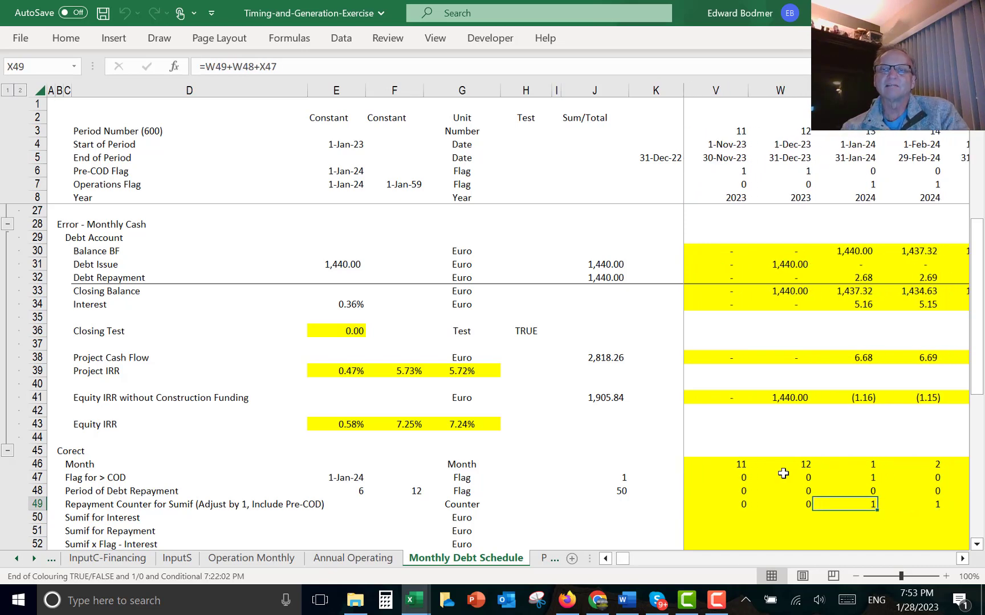
- Step through the repayment counter row month by month from January 2024 onward to check its values
{"action": "key", "text": "ctrl+space"}
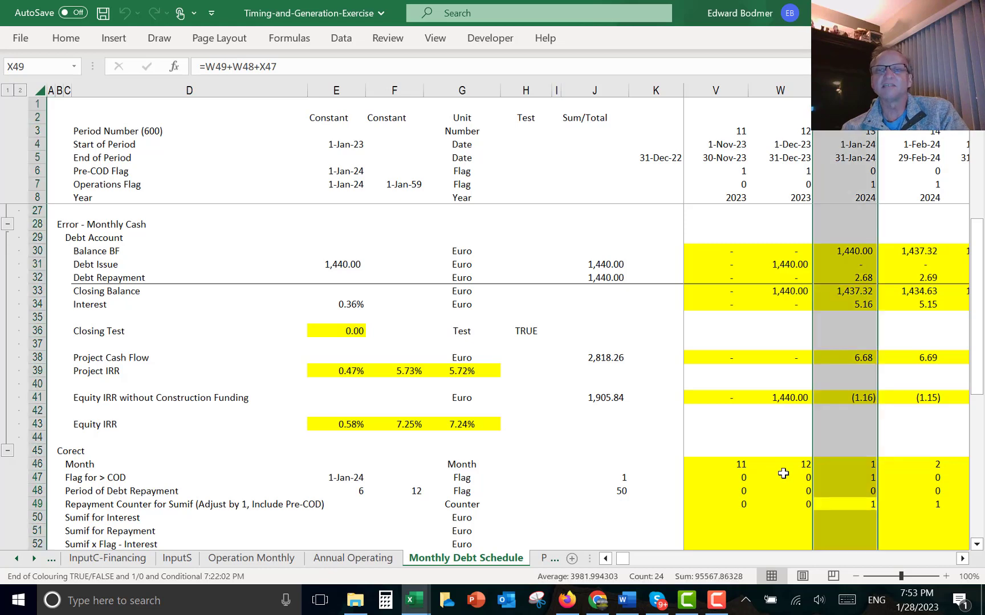
{"action": "left_click", "coordinate": [848, 507]}
{"action": "key", "text": "Right"}
{"action": "key", "text": "Right"}
{"action": "key", "text": "Right"}
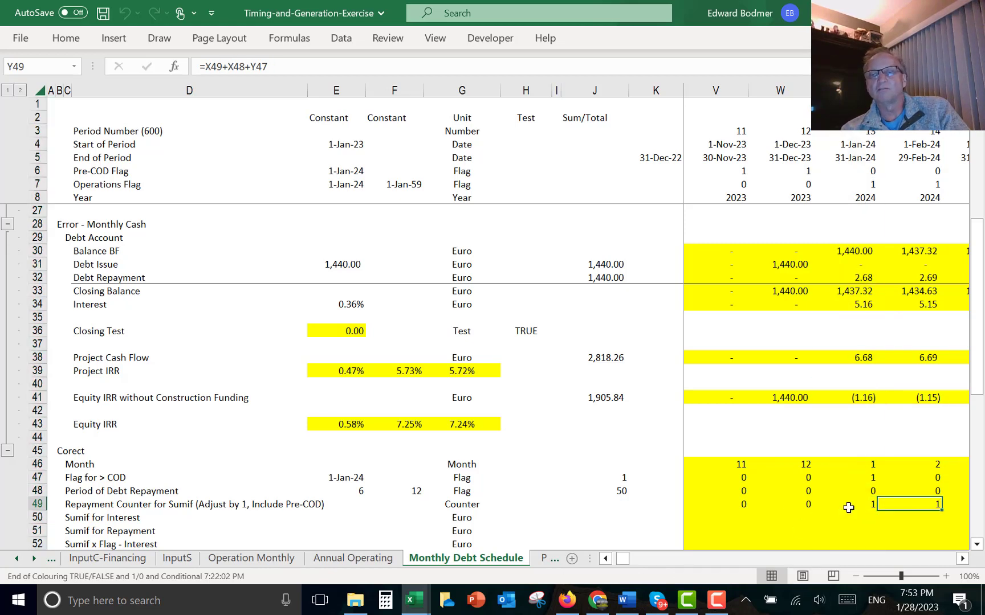
{"action": "key", "text": "Right"}
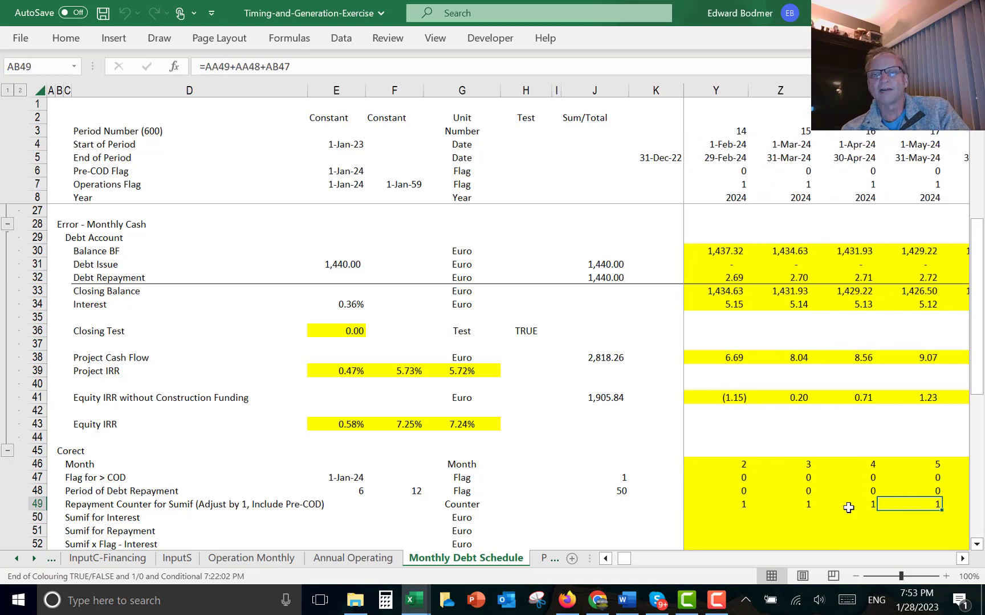
{"action": "key", "text": "Right"}
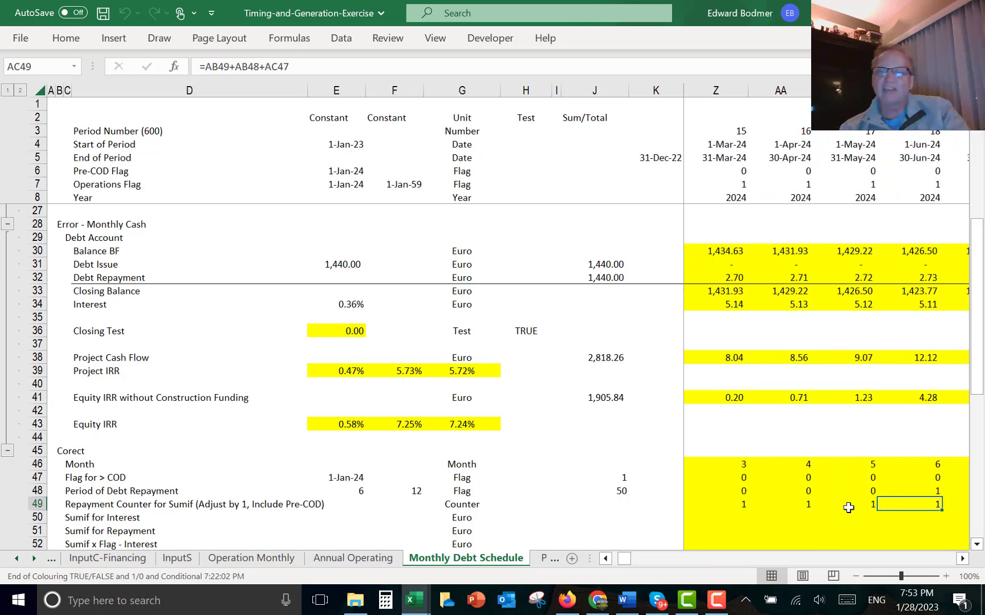
{"action": "key", "text": "Right"}
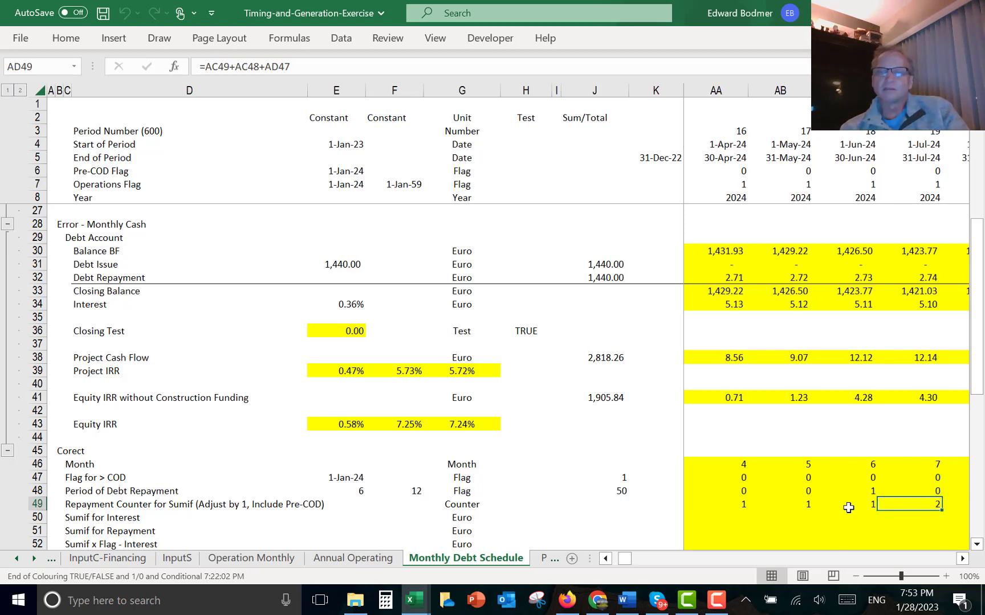
{"action": "key", "text": "Right"}
{"action": "key", "text": "Right"}
{"action": "key", "text": "Right"}
{"action": "key", "text": "Right"}
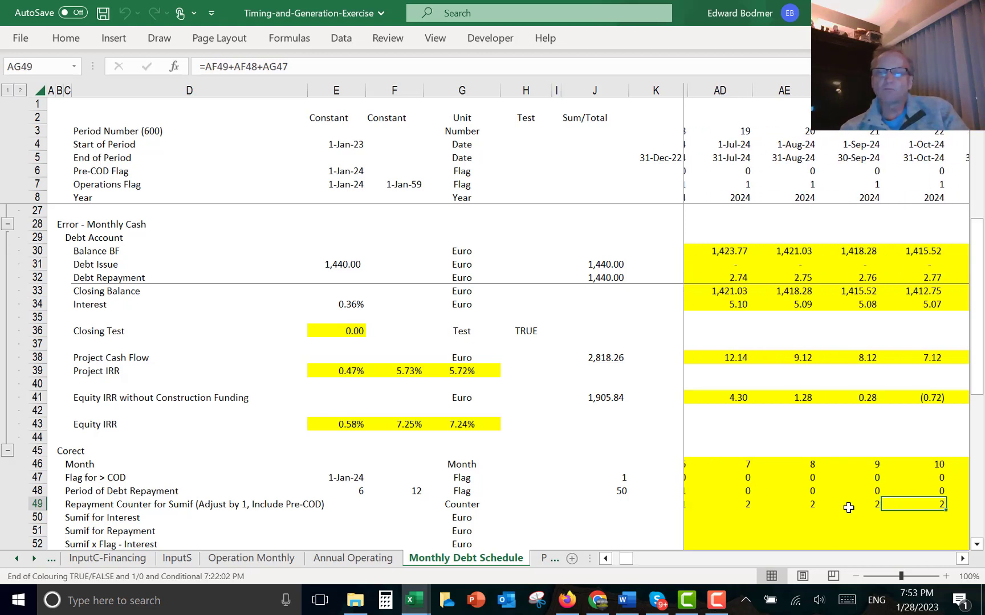
{"action": "key", "text": "Right"}
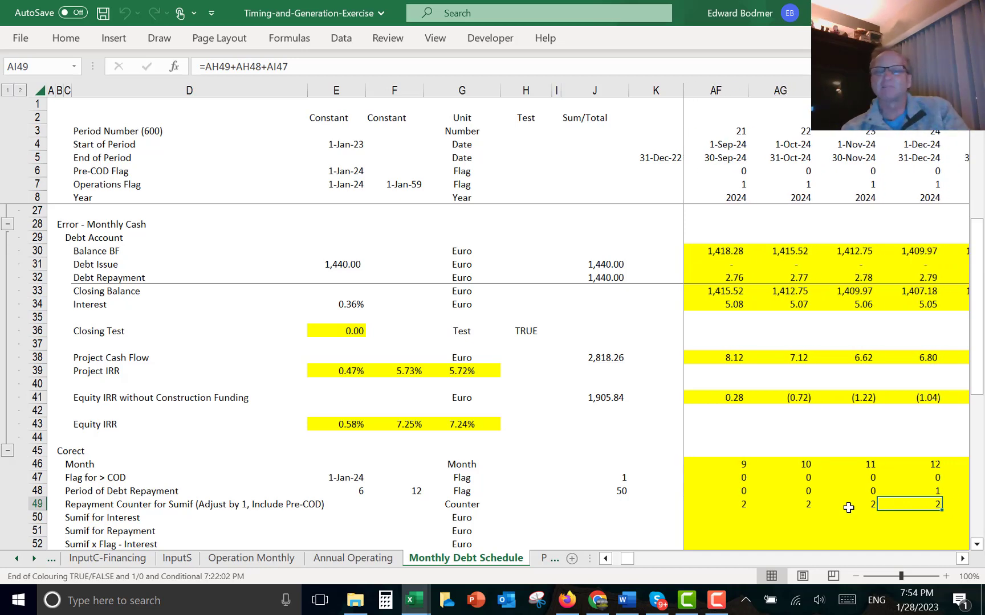
{"action": "key", "text": "Right"}
{"action": "key", "text": "Right"}
{"action": "key", "text": "Right"}
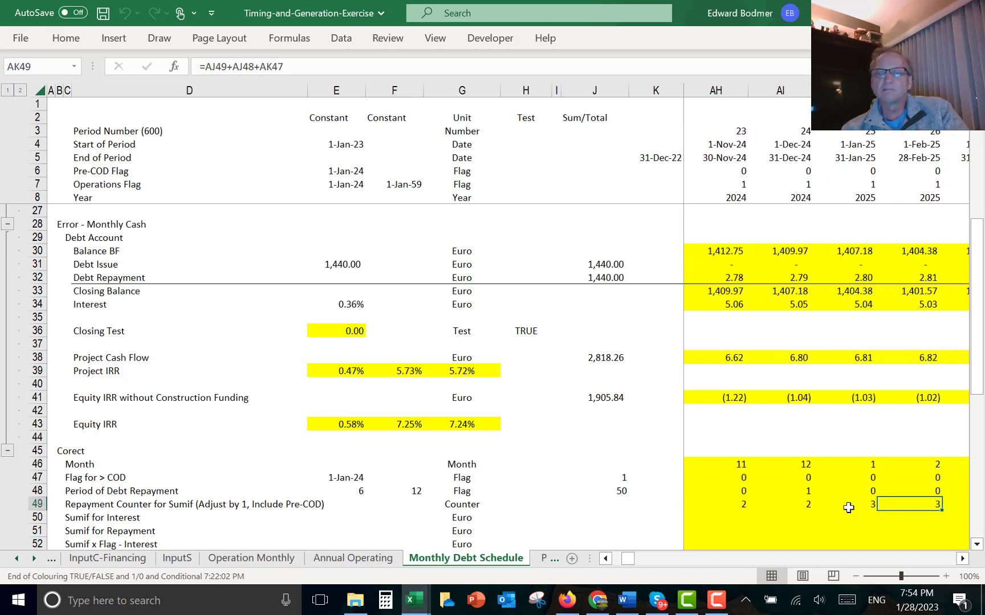
{"action": "key", "text": "Right"}
{"action": "key", "text": "Right"}
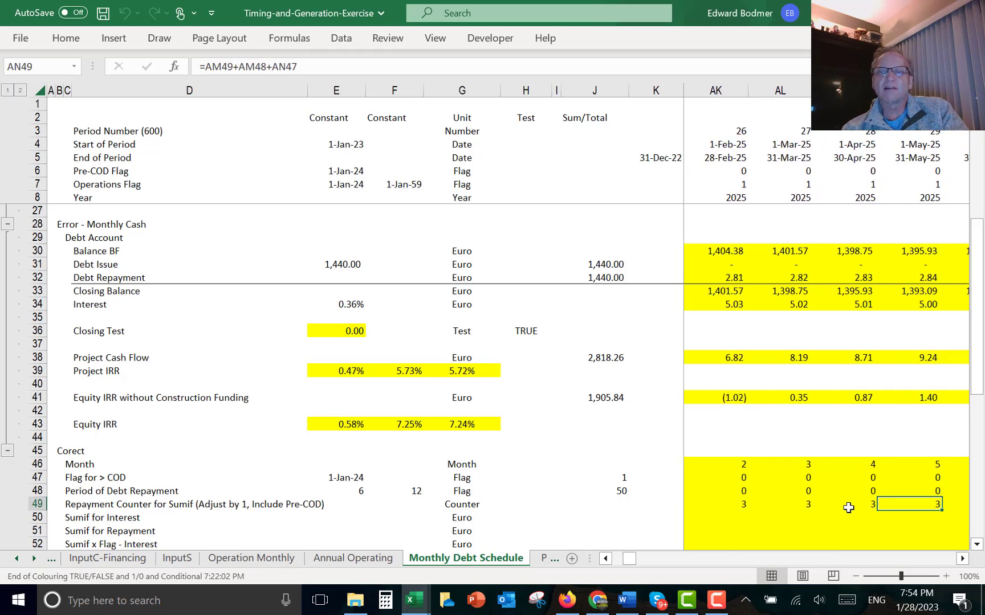
{"action": "key", "text": "Right"}
{"action": "key", "text": "Right"}
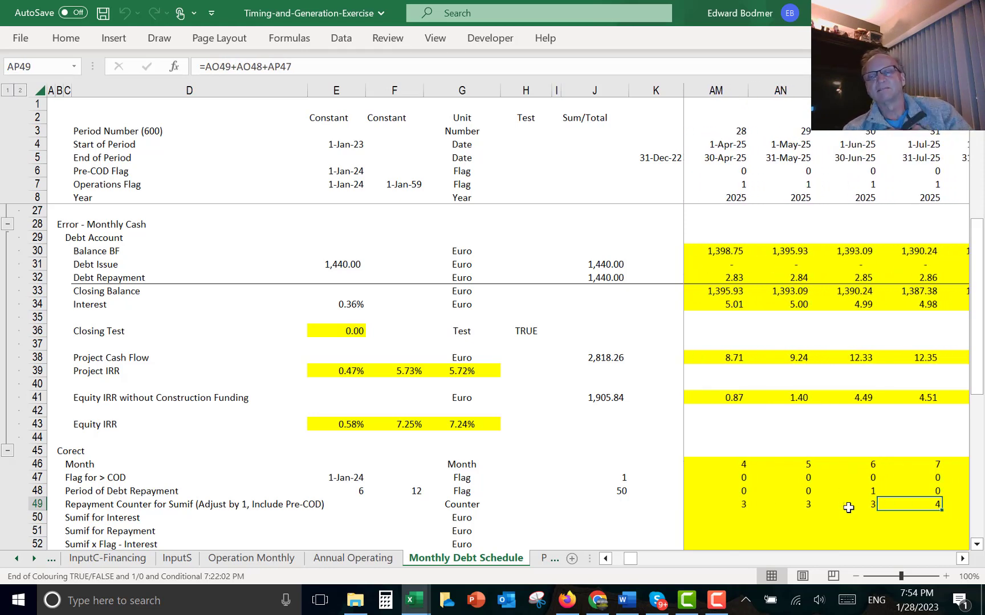
- Enter =SUMIF(49:49,L49,34:34) in L50 for the Sumif for Interest row and fill it across all months
{"action": "key", "text": "Down"}
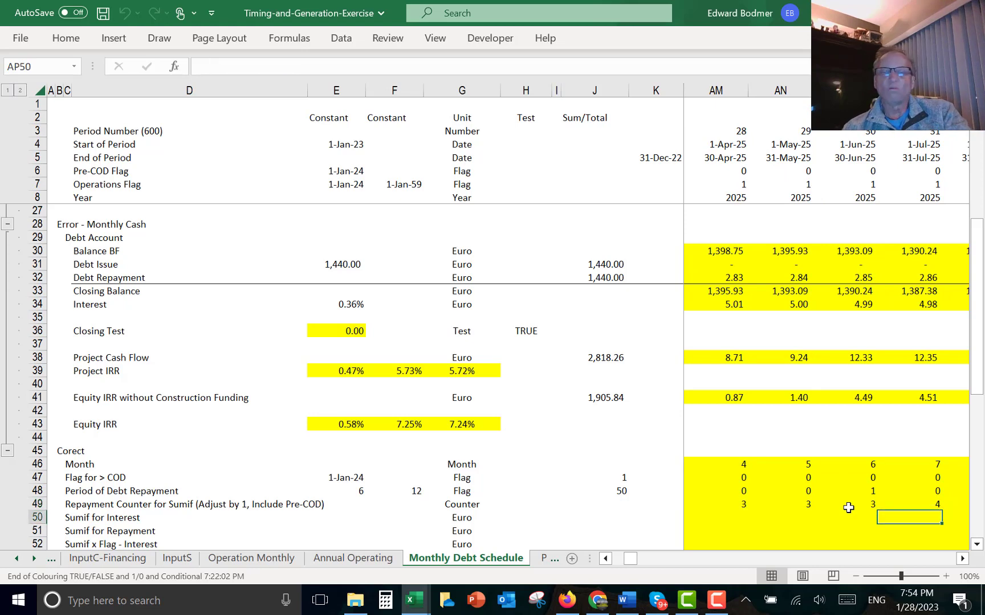
{"action": "key", "text": "ctrl+Left"}
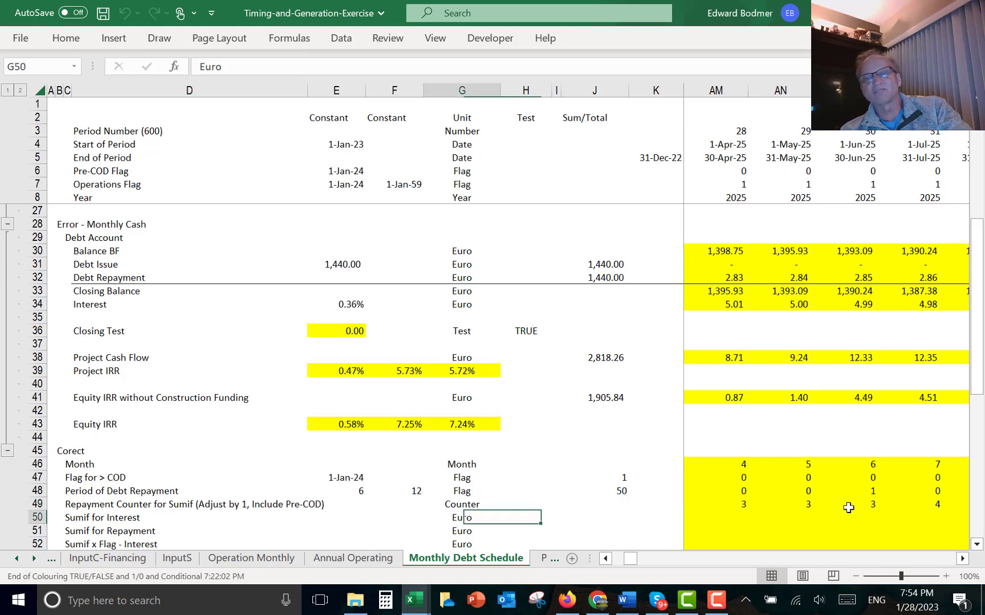
{"action": "key", "text": "Right"}
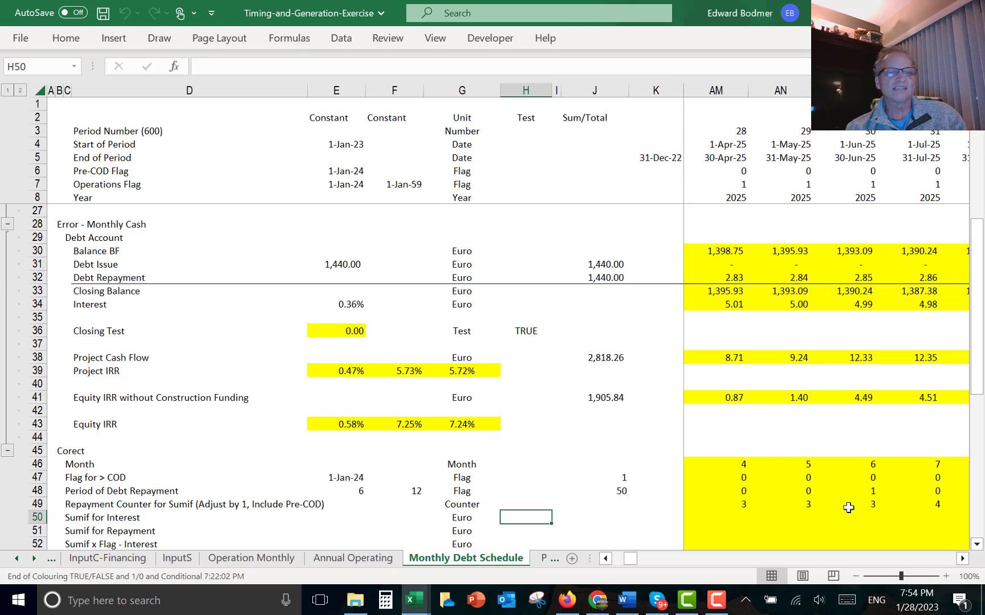
{"action": "key", "text": "Right"}
{"action": "key", "text": "Right"}
{"action": "key", "text": "Right"}
{"action": "key", "text": "Right"}
{"action": "key", "text": "Right"}
{"action": "key", "text": "Left"}
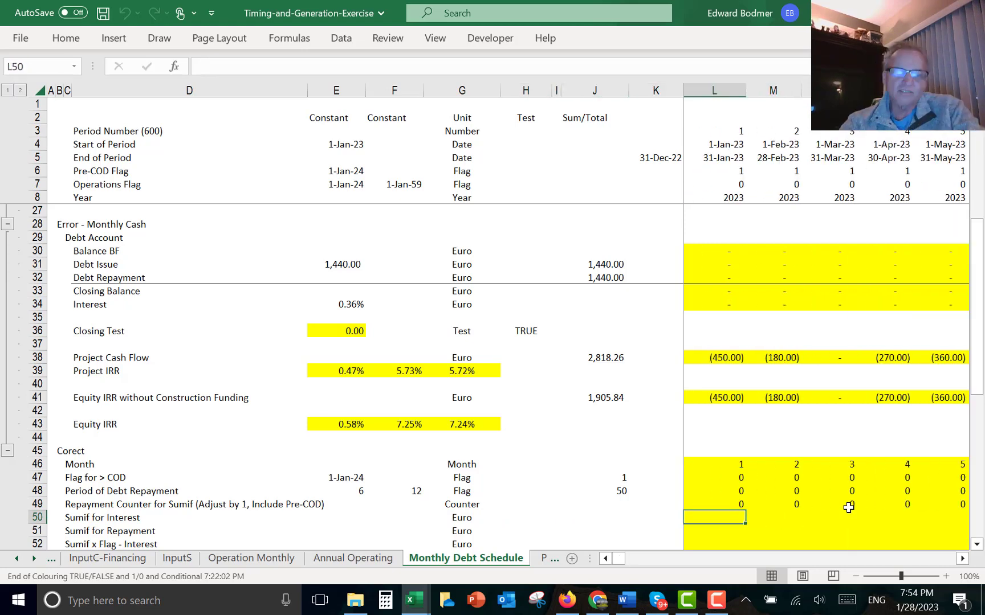
{"action": "type", "text": "=sum"}
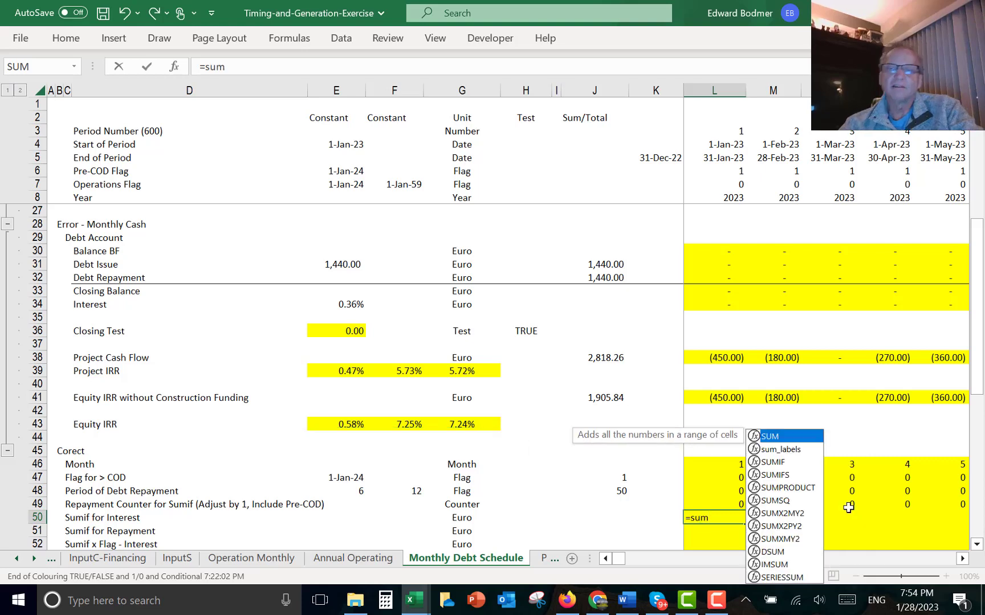
{"action": "key", "text": "Down"}
{"action": "key", "text": "Down"}
{"action": "key", "text": "Tab"}
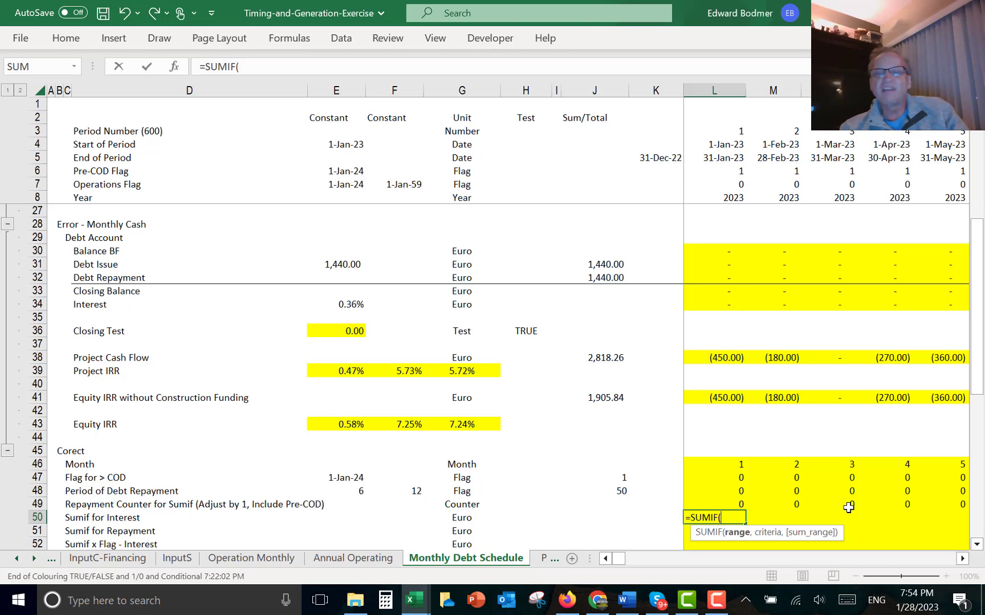
{"action": "key", "text": "Up"}
{"action": "key", "text": "shift+space"}
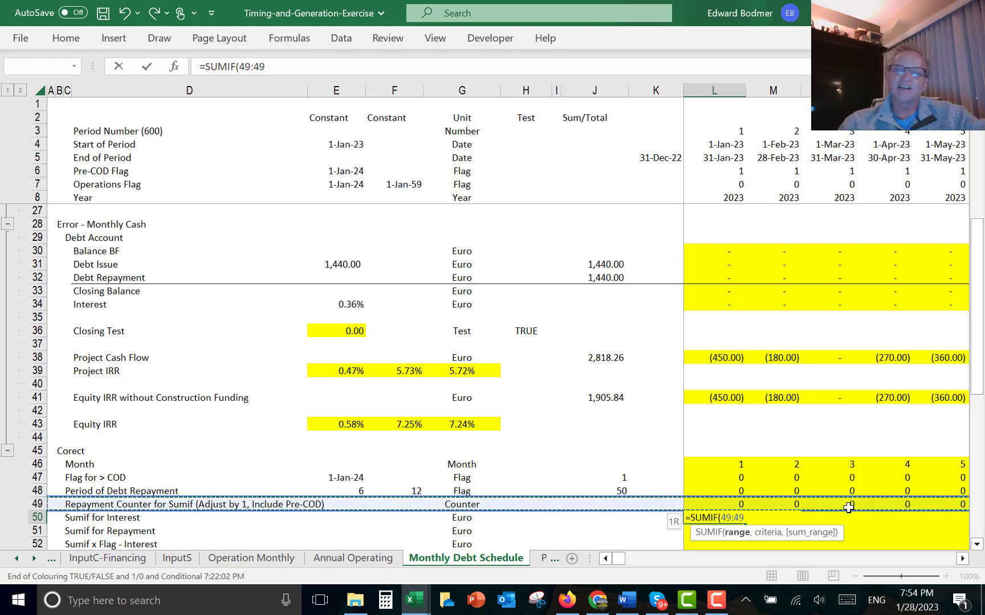
{"action": "type", "text": ","}
{"action": "key", "text": "Up"}
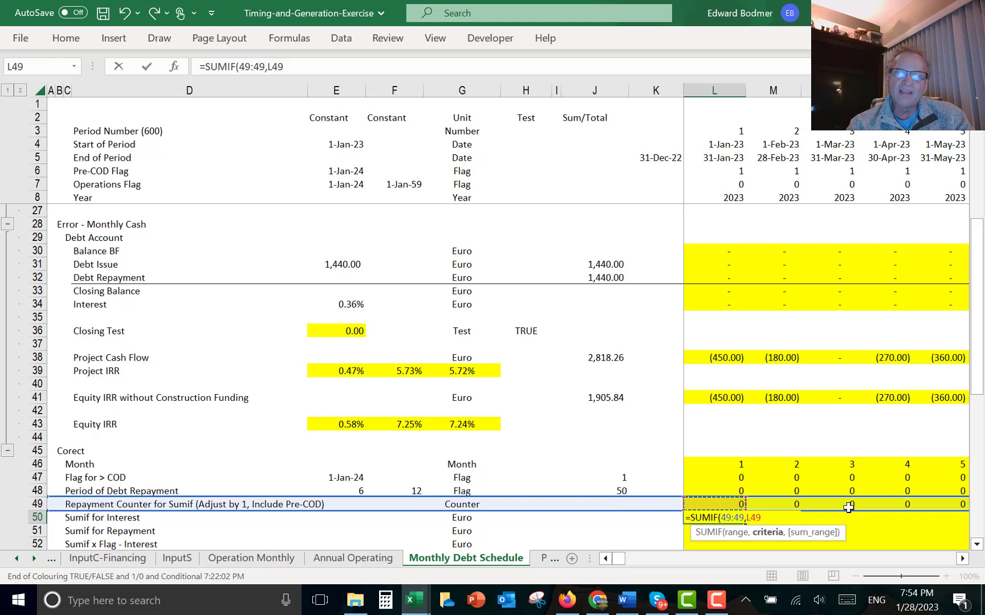
{"action": "type", "text": ","}
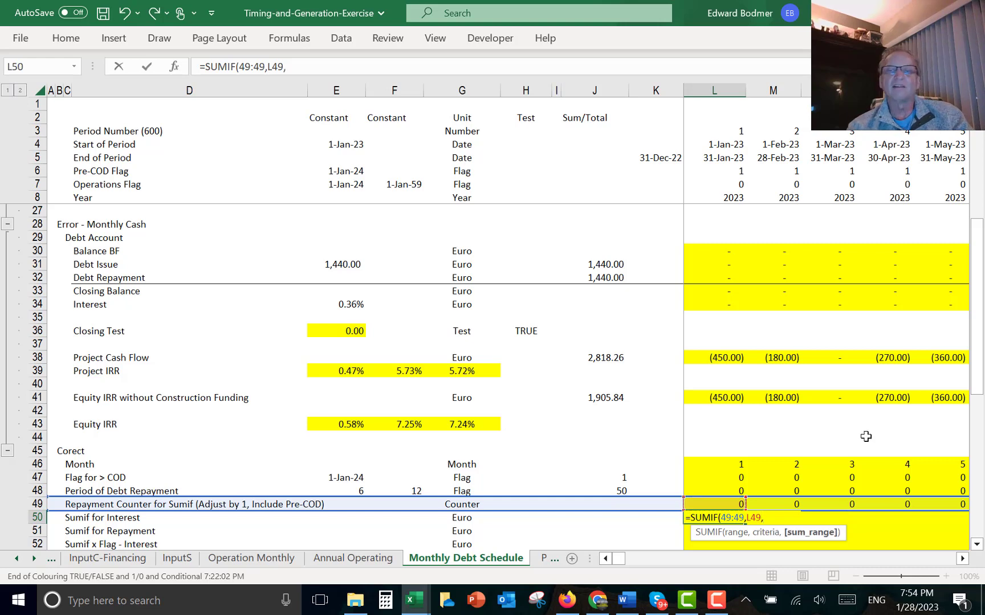
{"action": "left_click", "coordinate": [714, 305]}
{"action": "key", "text": "shift+space"}
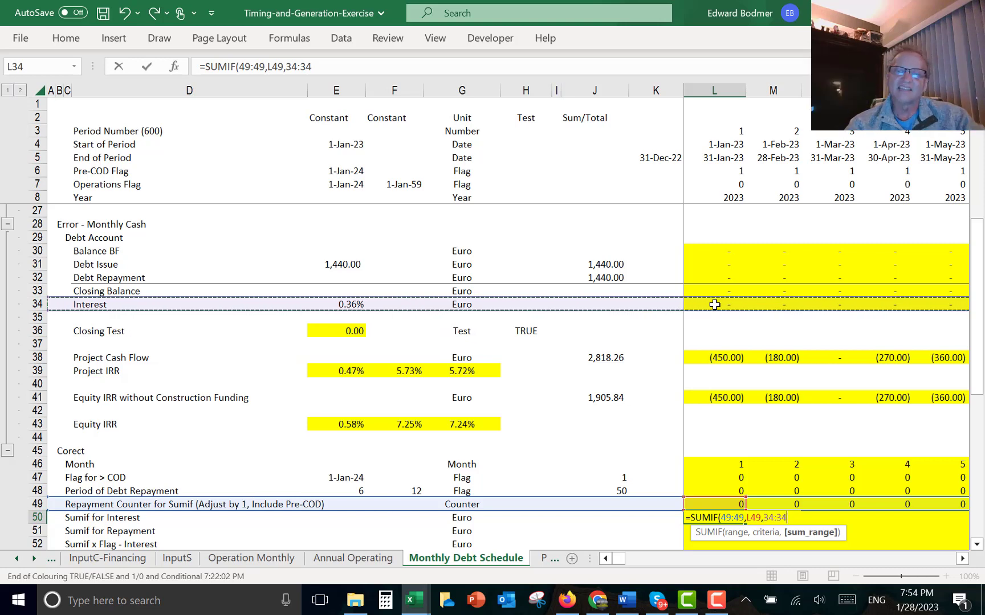
{"action": "key", "text": "Return"}
{"action": "key", "text": "Up"}
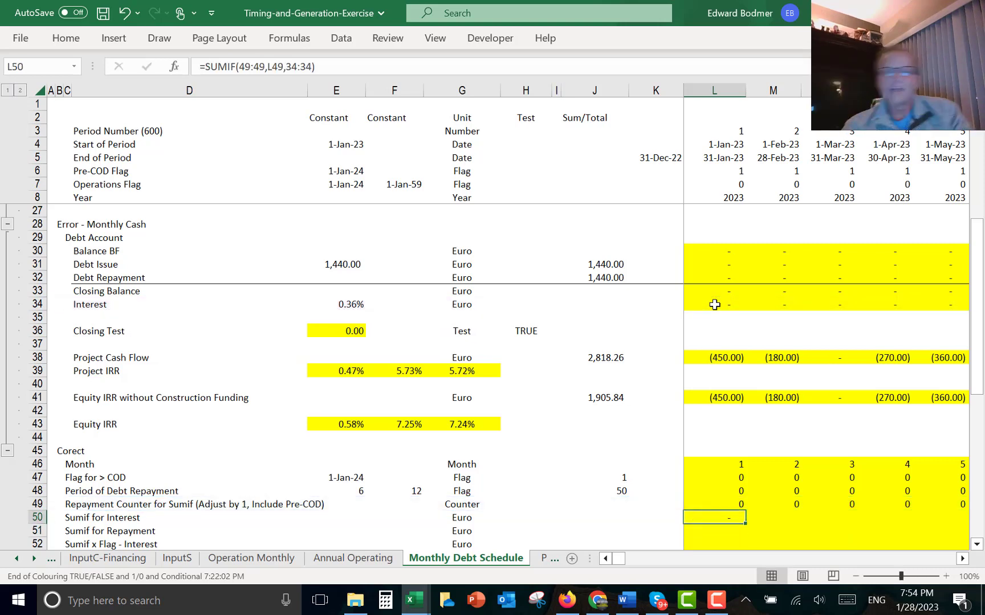
{"action": "key", "text": "ctrl+alt+r"}
- Review the Sumif for Interest results around January 2024 and select project cash flow cells to check their sum
{"action": "key", "text": "Right"}
{"action": "key", "text": "Right"}
{"action": "key", "text": "Right"}
{"action": "key", "text": "Right"}
{"action": "key", "text": "Right"}
{"action": "key", "text": "Right"}
{"action": "key", "text": "Right"}
{"action": "key", "text": "Right"}
{"action": "key", "text": "Right"}
{"action": "key", "text": "Right"}
{"action": "key", "text": "Right"}
{"action": "key", "text": "Right"}
{"action": "key", "text": "Right"}
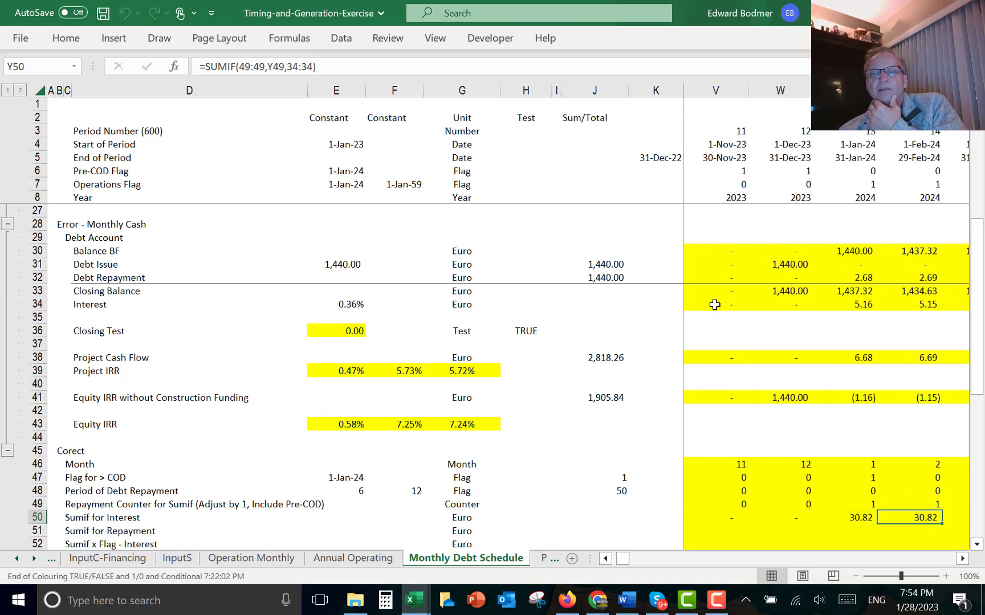
{"action": "key", "text": "Left"}
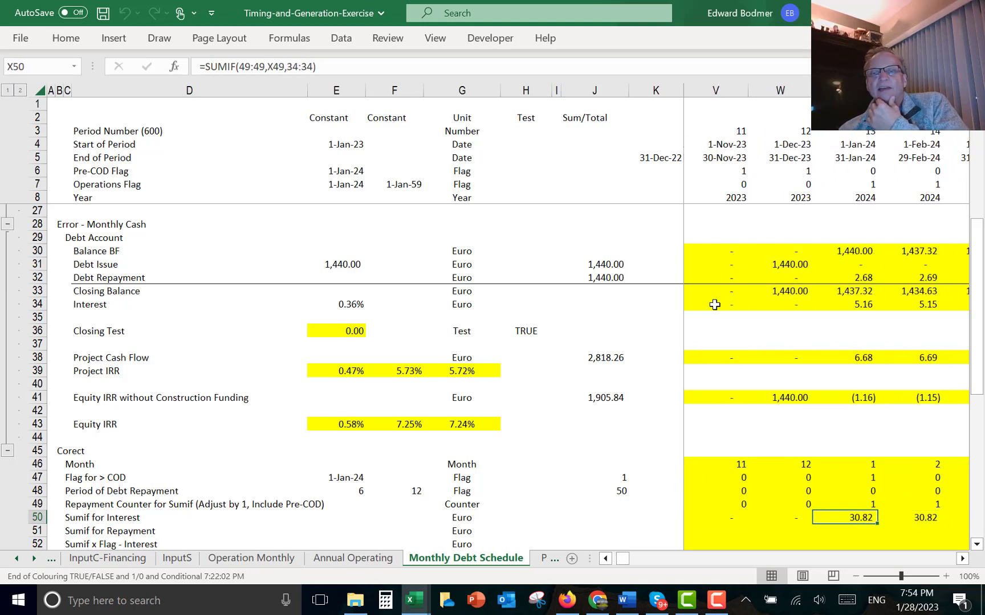
{"action": "key", "text": "Right"}
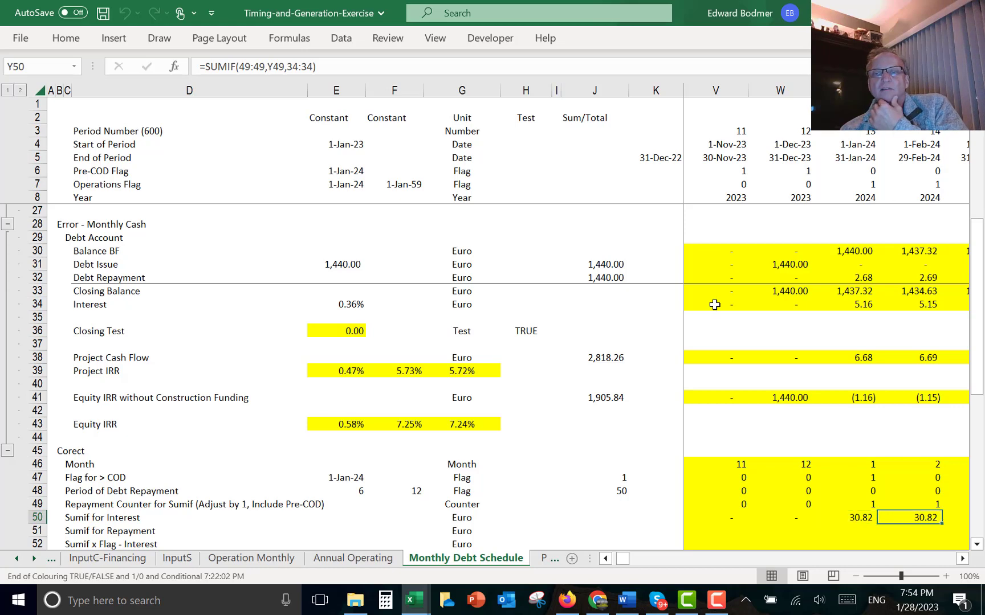
{"action": "key", "text": "Left"}
{"action": "key", "text": "Up"}
{"action": "key", "text": "Up"}
{"action": "key", "text": "Up"}
{"action": "key", "text": "Up"}
{"action": "key", "text": "Up"}
{"action": "key", "text": "Up"}
{"action": "key", "text": "Up"}
{"action": "key", "text": "Up"}
{"action": "key", "text": "Up"}
{"action": "key", "text": "Up"}
{"action": "key", "text": "Up"}
{"action": "key", "text": "Up"}
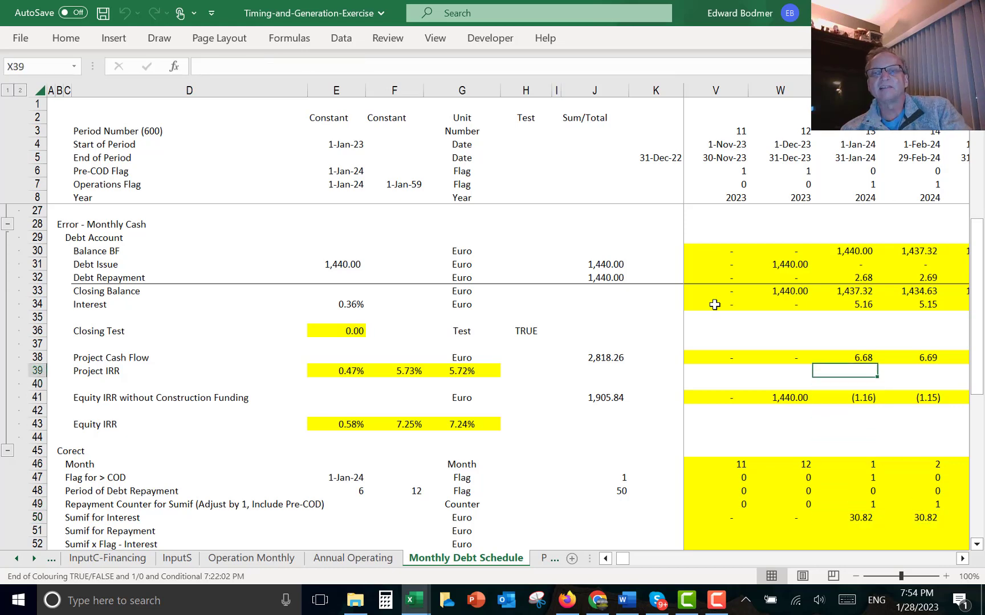
{"action": "key", "text": "shift+Right"}
{"action": "key", "text": "shift+Right"}
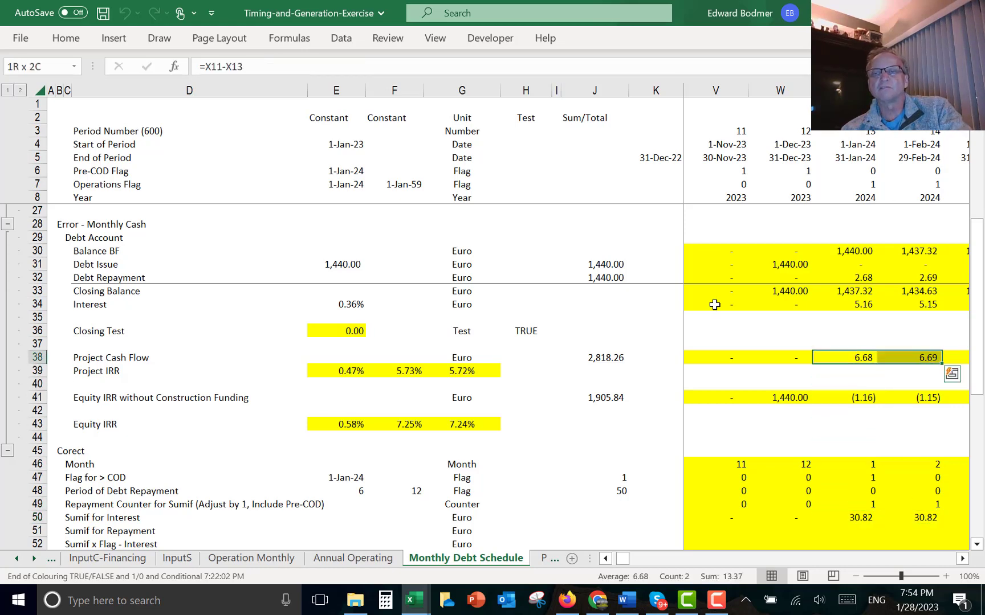
{"action": "key", "text": "shift+Right"}
{"action": "key", "text": "shift+Right"}
{"action": "key", "text": "shift+Right"}
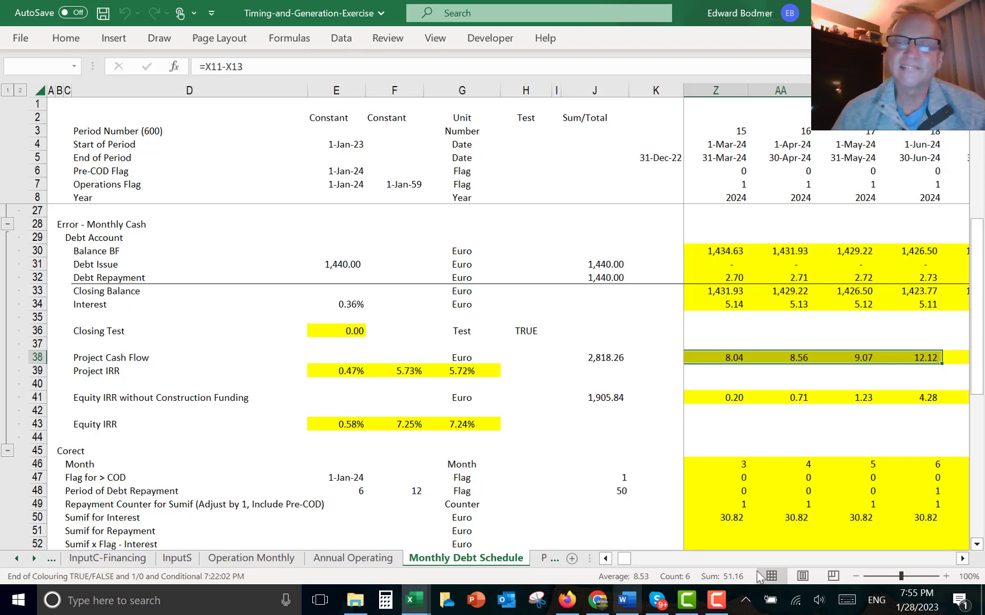
{"action": "left_click", "coordinate": [713, 608]}
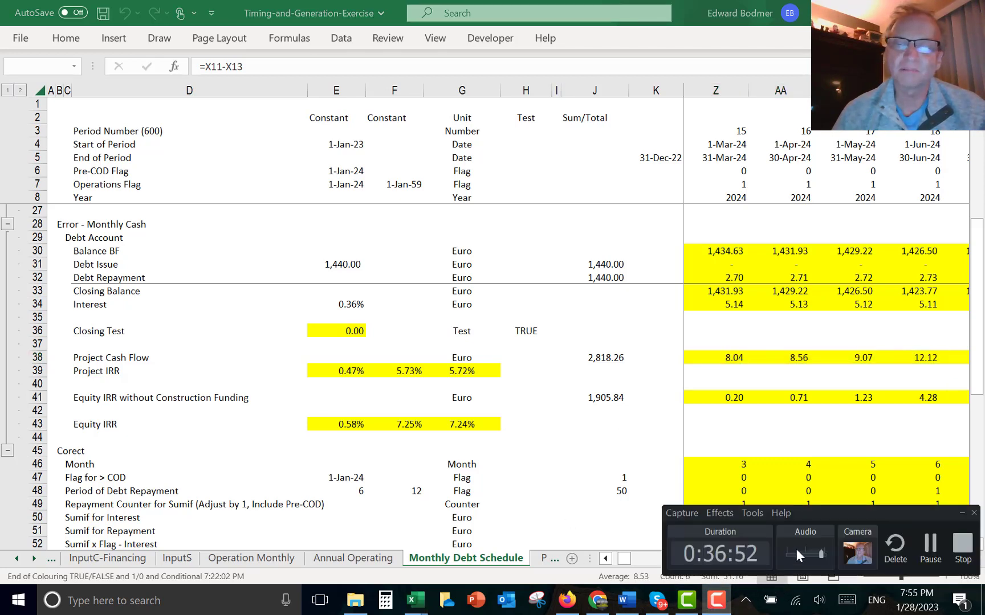
{"action": "left_click", "coordinate": [929, 550]}
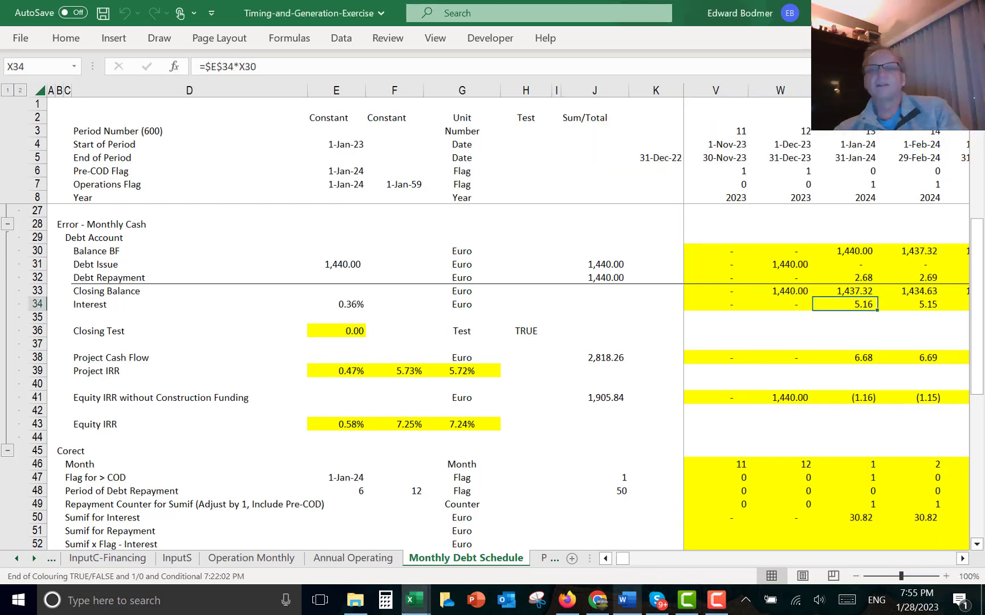
- Select the monthly interest cells from January 2024 to compare their total with the Sumif for Interest values
{"action": "key", "text": "Up"}
{"action": "key", "text": "Down"}
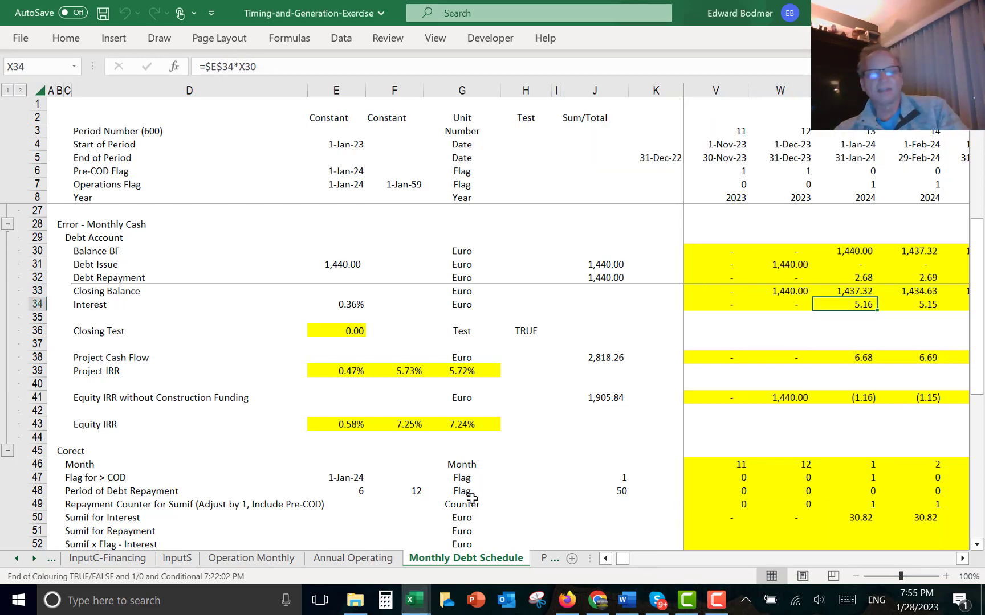
{"action": "key", "text": "shift+Right"}
{"action": "key", "text": "shift+Right"}
{"action": "key", "text": "shift+Right"}
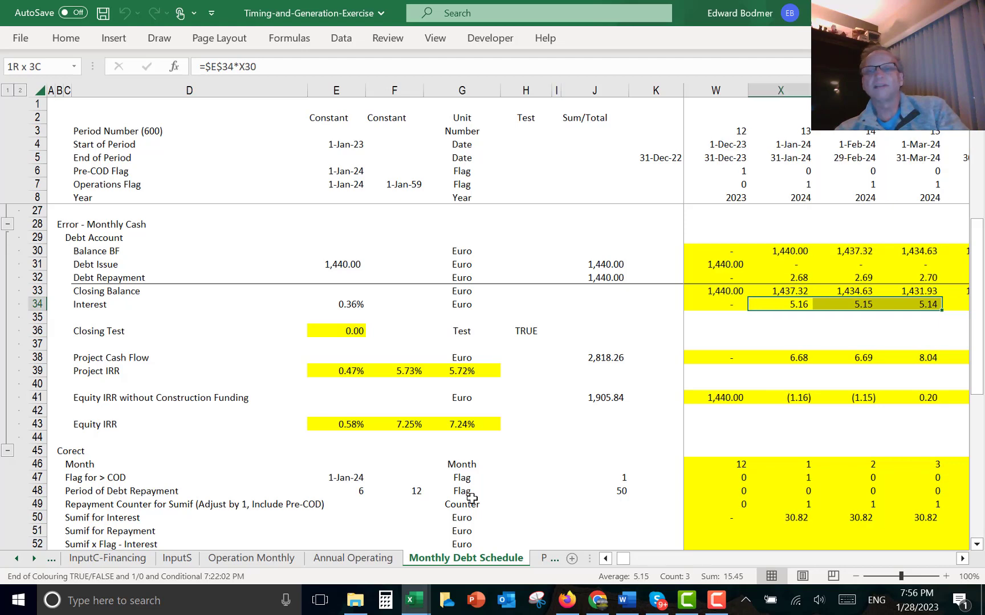
{"action": "key", "text": "shift+Right"}
{"action": "key", "text": "shift+Right"}
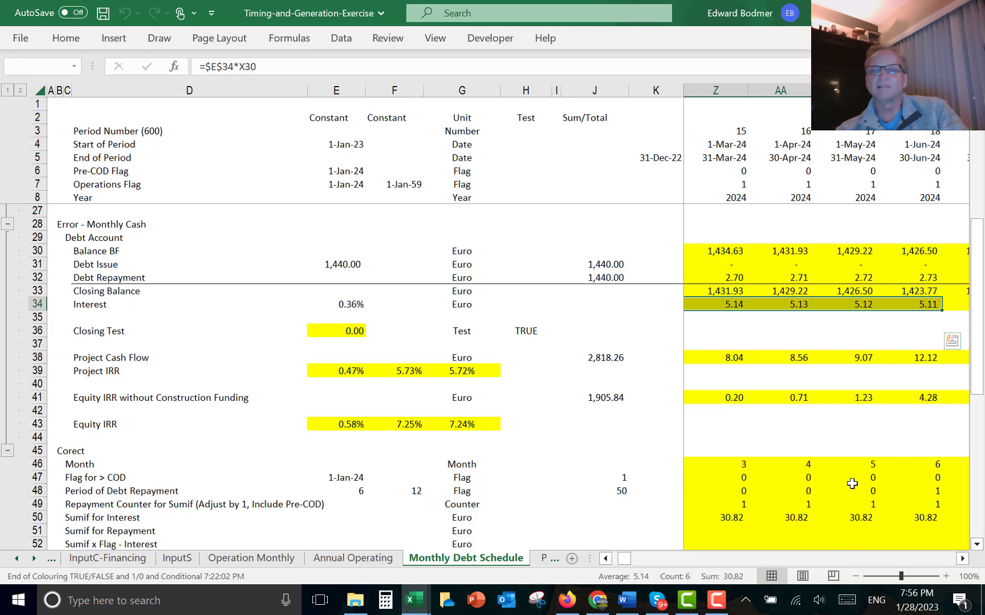
{"action": "key", "text": "Right"}
{"action": "key", "text": "Right"}
{"action": "key", "text": "Right"}
{"action": "key", "text": "Right"}
{"action": "key", "text": "Right"}
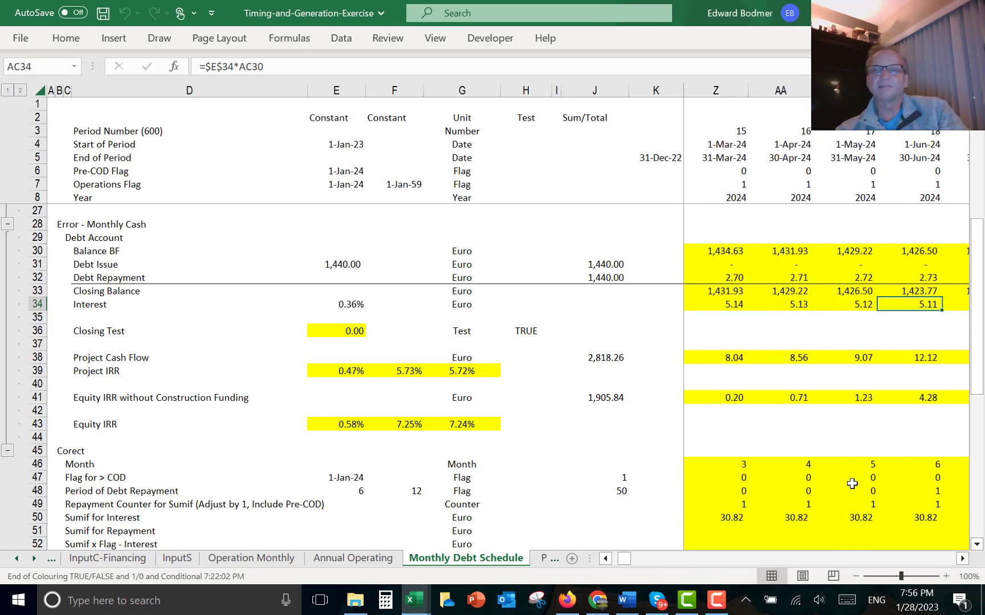
{"action": "scroll", "coordinate": [852, 483], "scroll_direction": "right", "scroll_amount": 1}
{"action": "key", "text": "Right"}
{"action": "key", "text": "Right"}
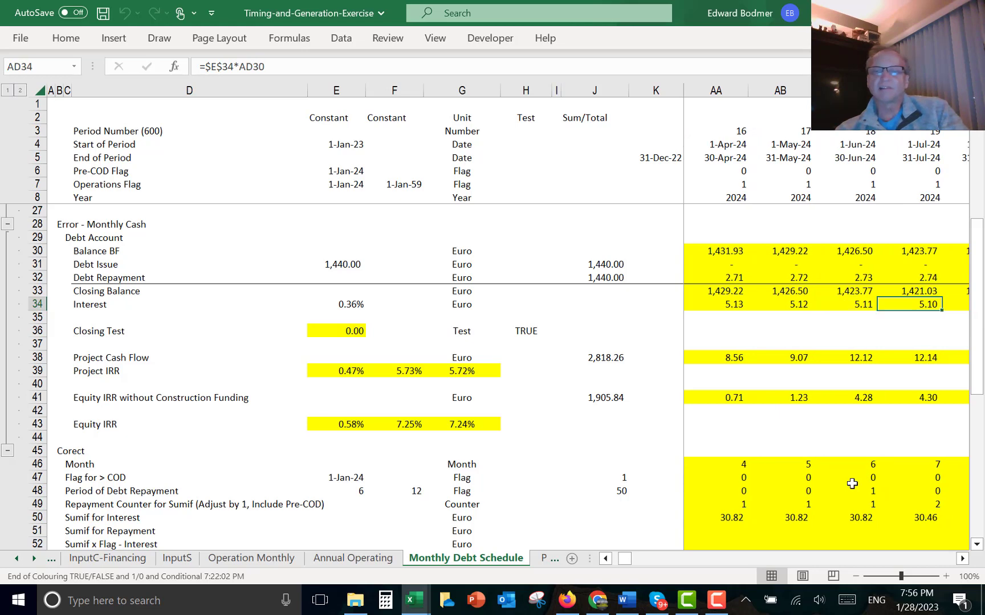
{"action": "key", "text": "Left"}
{"action": "key", "text": "Left"}
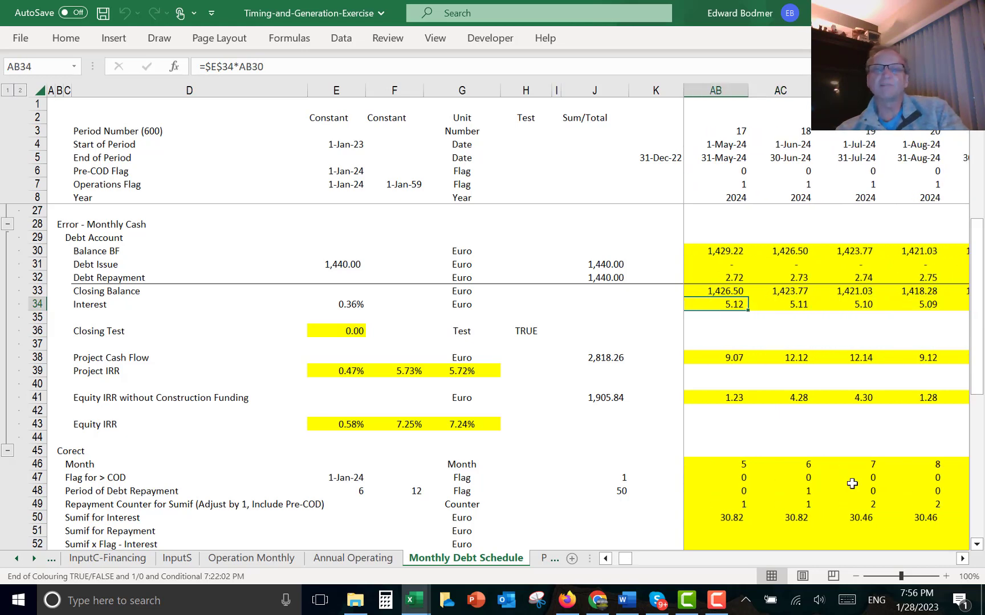
- Select the July to December 2024 interest cells to compare their total with the Sumif for Interest value
{"action": "key", "text": "Right"}
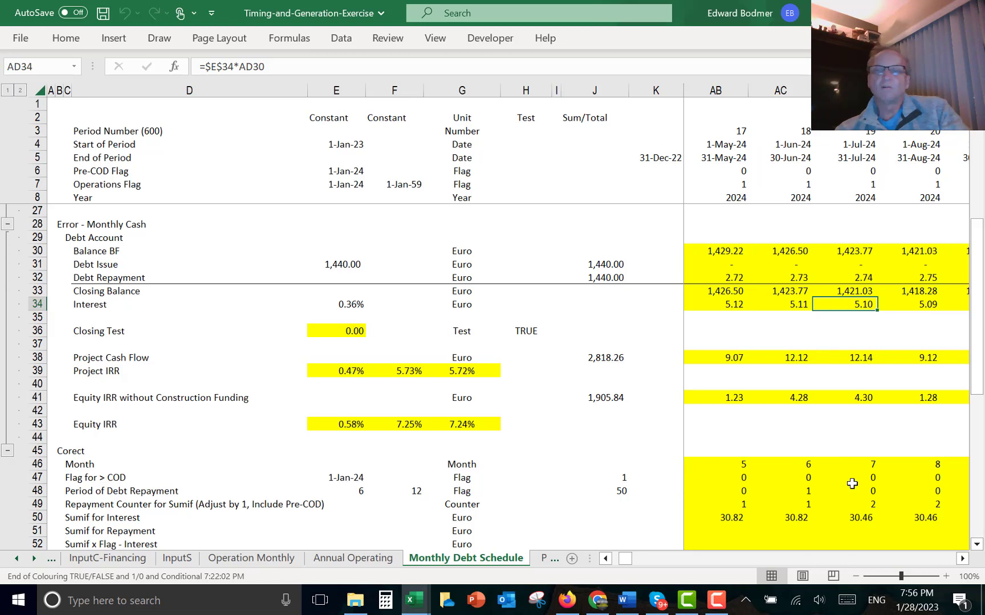
{"action": "key", "text": "shift+Right"}
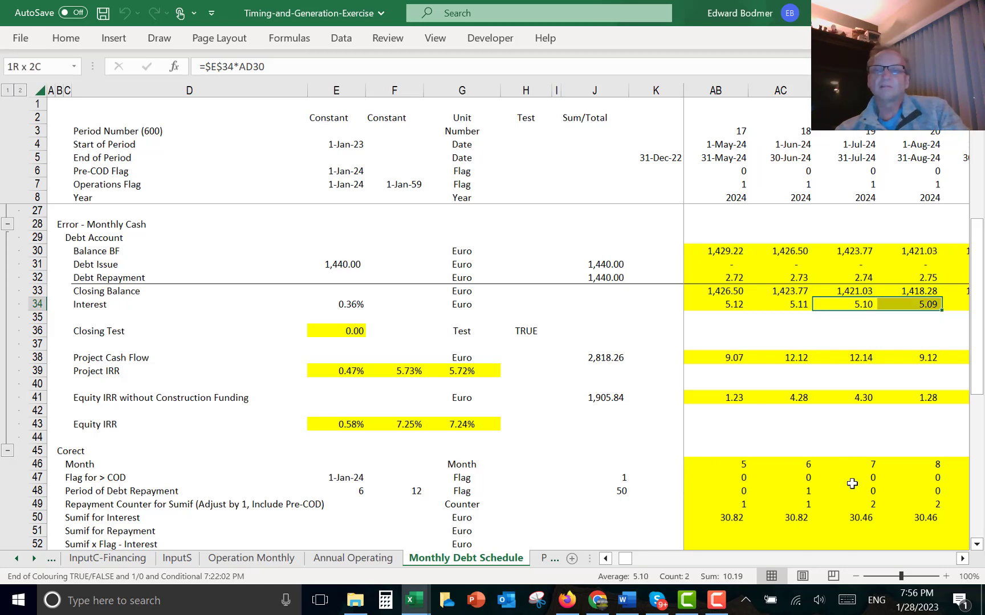
{"action": "key", "text": "shift+Right"}
{"action": "key", "text": "shift+Right"}
{"action": "key", "text": "shift+Right"}
{"action": "key", "text": "shift+Right"}
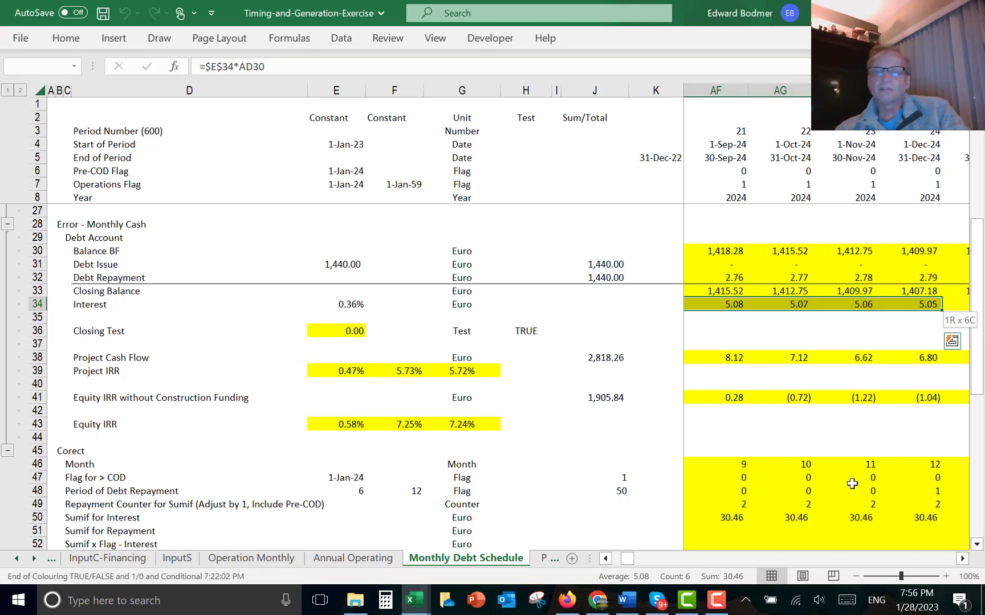
- Inspect the Sumif for Interest formulas in the November and December 2024 columns
{"action": "left_click", "coordinate": [858, 515]}
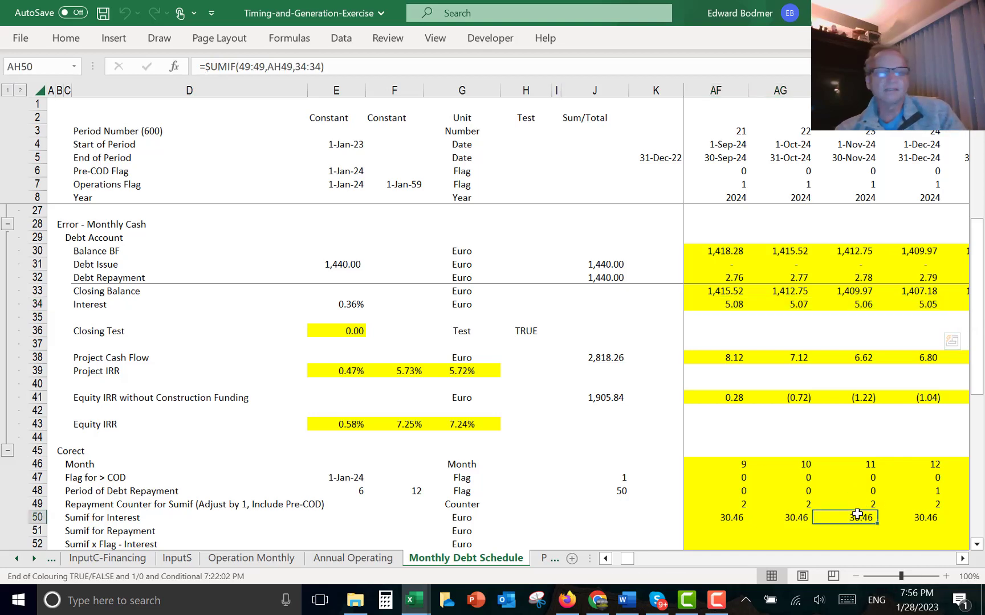
{"action": "key", "text": "Down"}
{"action": "key", "text": "Down"}
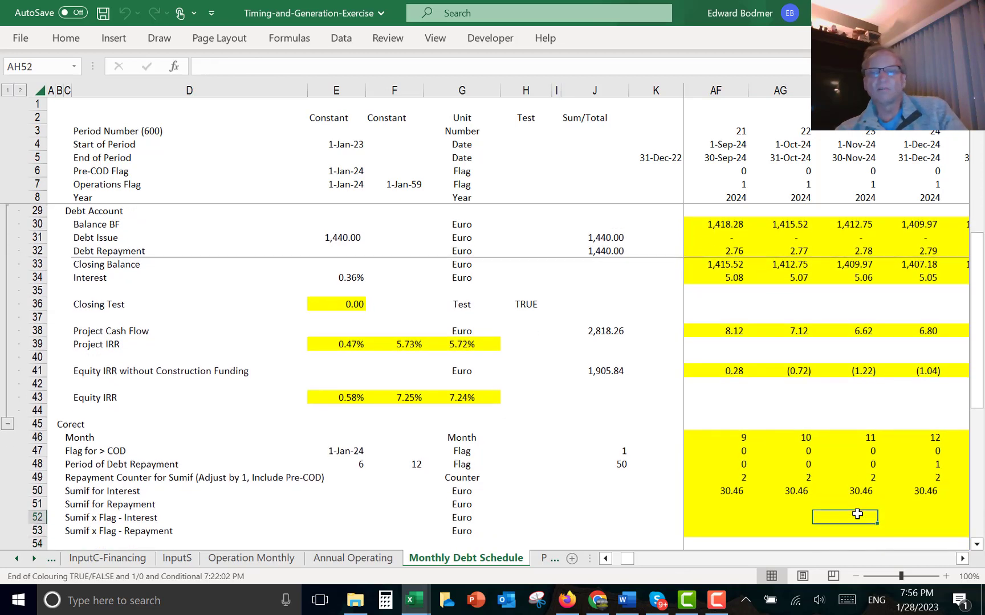
{"action": "key", "text": "Up"}
{"action": "key", "text": "Up"}
{"action": "key", "text": "Up"}
{"action": "key", "text": "Down"}
{"action": "key", "text": "Right"}
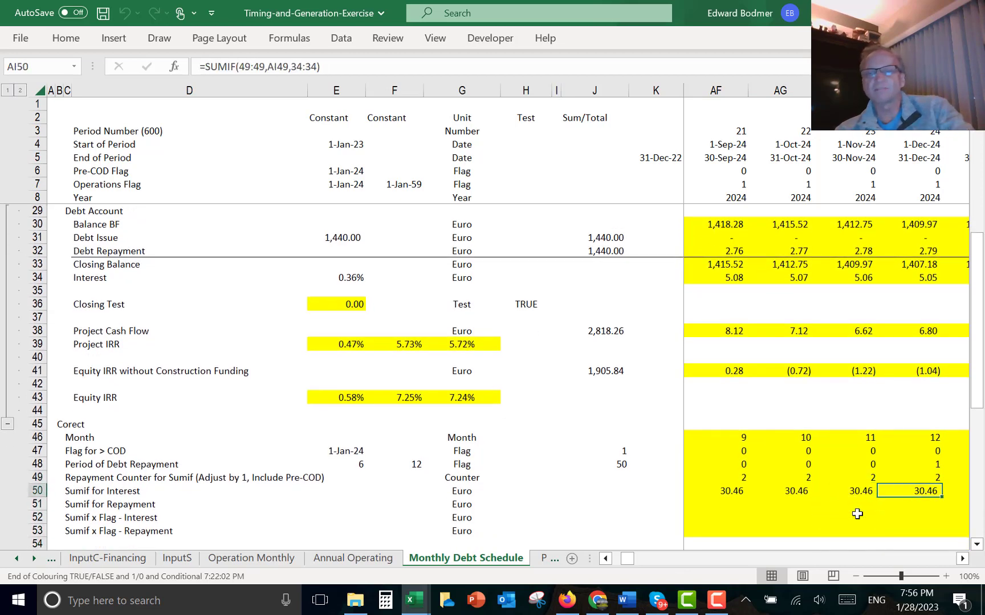
{"action": "key", "text": "F2"}
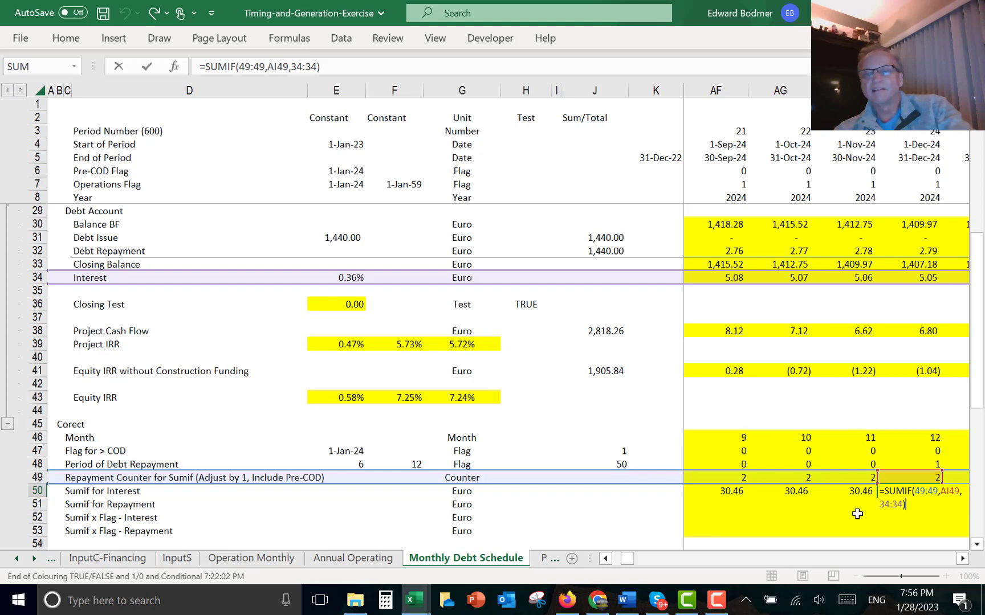
{"action": "key", "text": "ctrl+Return"}
{"action": "key", "text": "Down"}
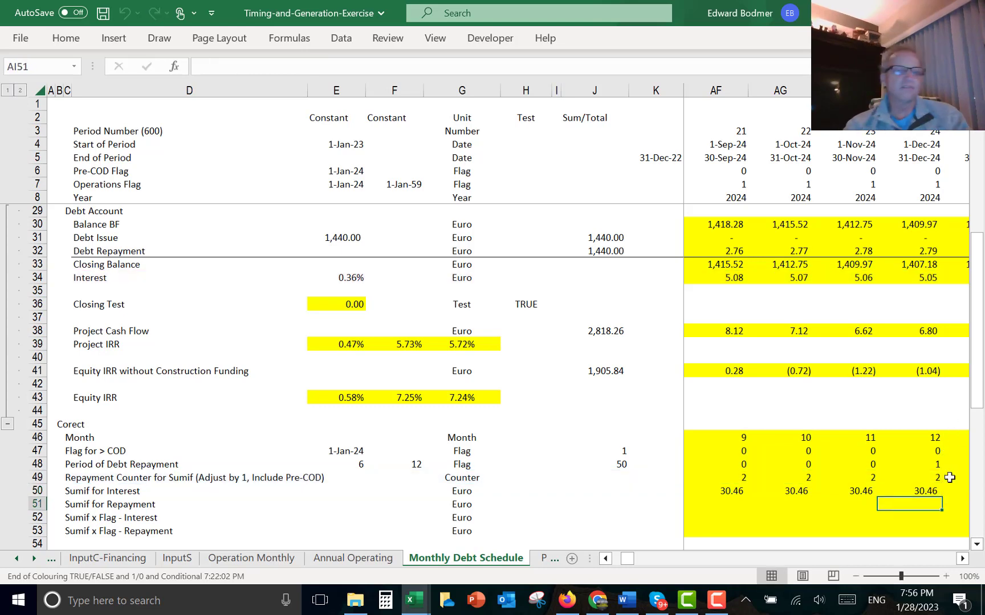
- Enter =SUMIF(49:49,L49,32:32) in L51 for the Sumif for Repayment row and fill it across all months
{"action": "key", "text": "Left"}
{"action": "key", "text": "Left"}
{"action": "key", "text": "ctrl+Left"}
{"action": "key", "text": "ctrl+Left"}
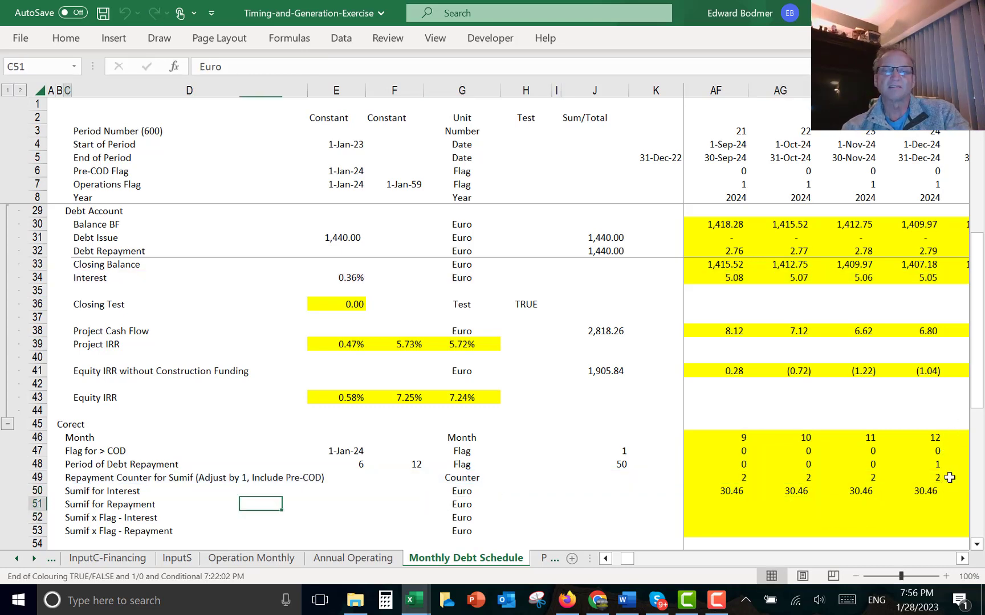
{"action": "key", "text": "Right"}
{"action": "key", "text": "Right"}
{"action": "key", "text": "Right"}
{"action": "key", "text": "Right"}
{"action": "key", "text": "Right"}
{"action": "key", "text": "Right"}
{"action": "key", "text": "Right"}
{"action": "key", "text": "Right"}
{"action": "key", "text": "Right"}
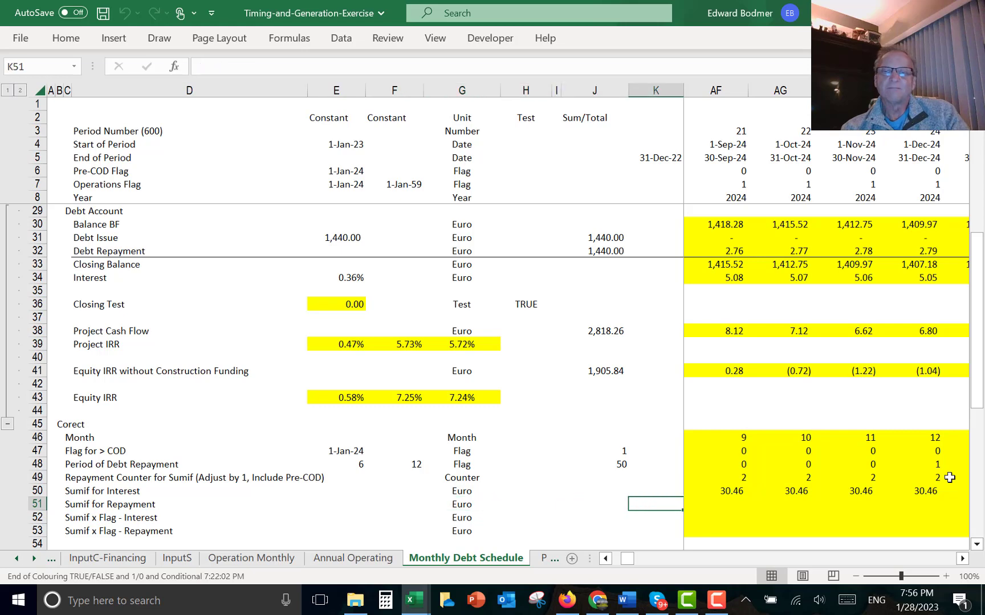
{"action": "key", "text": "Left"}
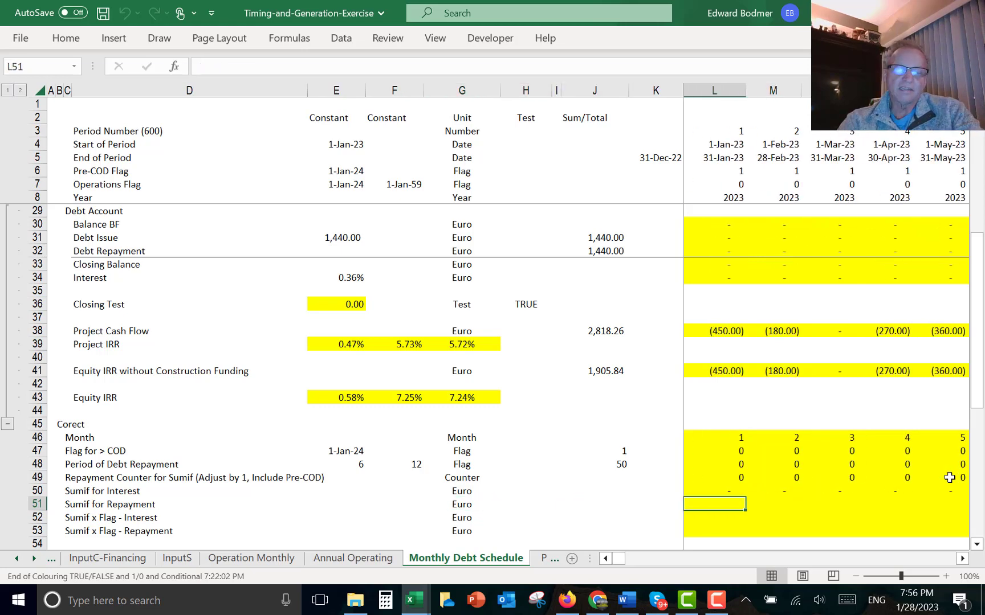
{"action": "type", "text": "=s"}
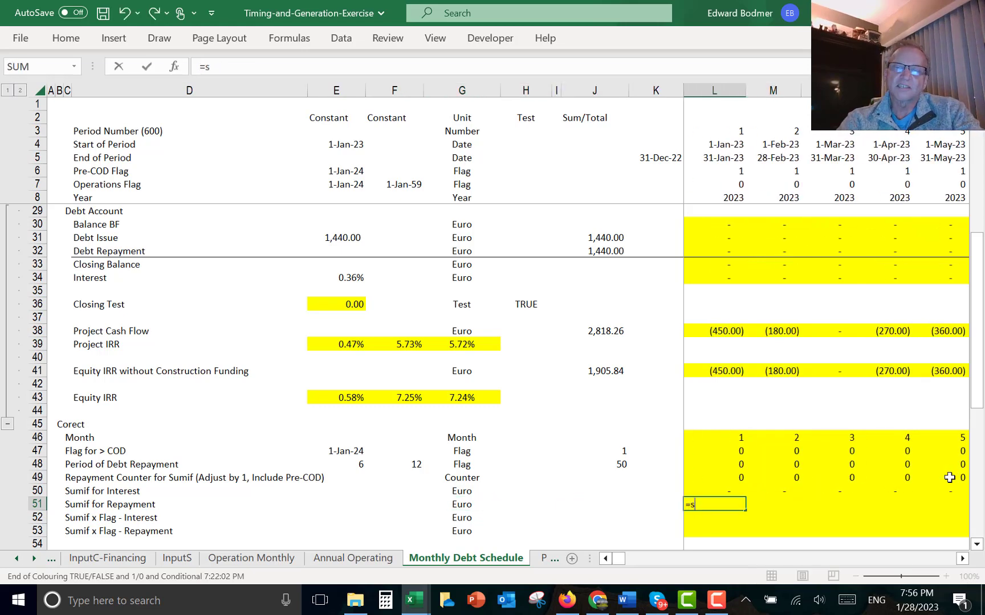
{"action": "type", "text": "um"}
{"action": "key", "text": "Down"}
{"action": "key", "text": "Down"}
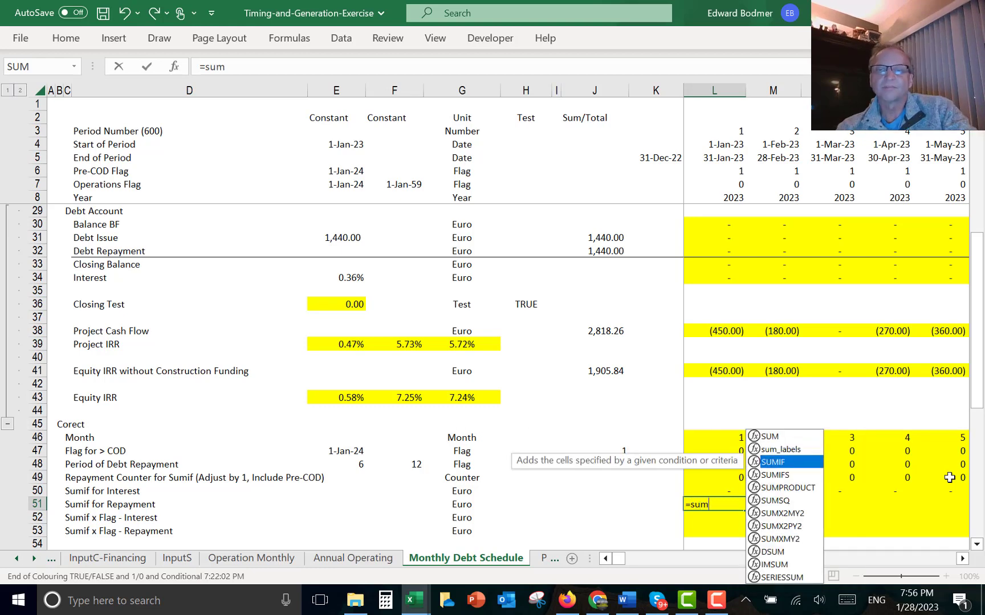
{"action": "key", "text": "Tab"}
{"action": "key", "text": "Up"}
{"action": "key", "text": "Up"}
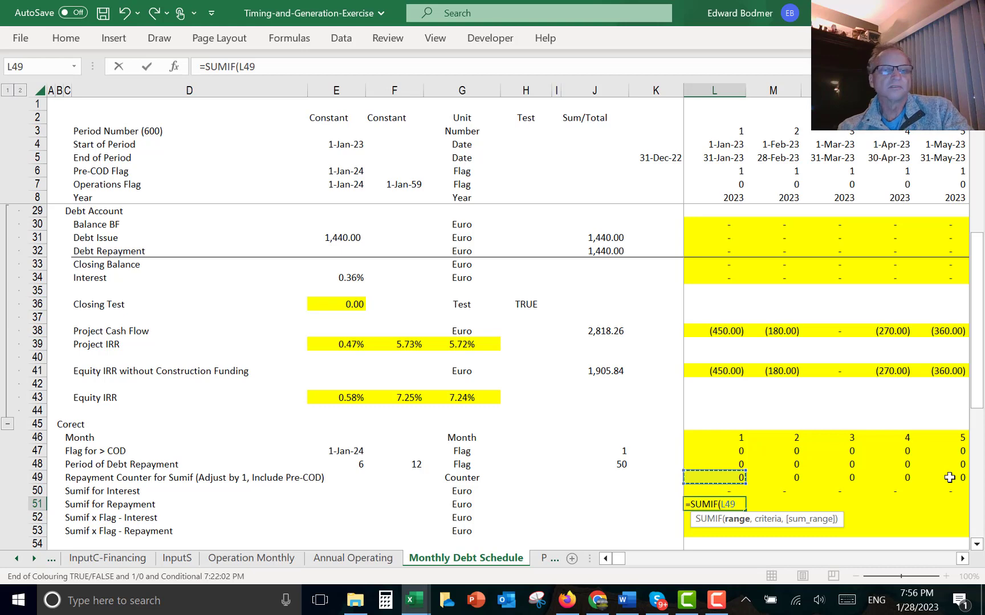
{"action": "key", "text": "shift+space"}
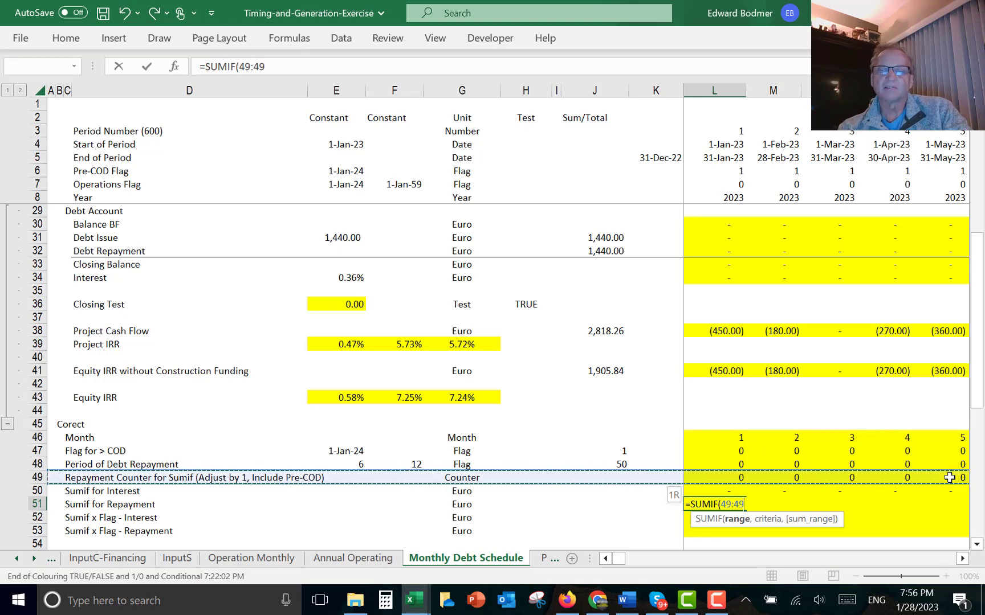
{"action": "type", "text": ","}
{"action": "key", "text": "Up"}
{"action": "key", "text": "Up"}
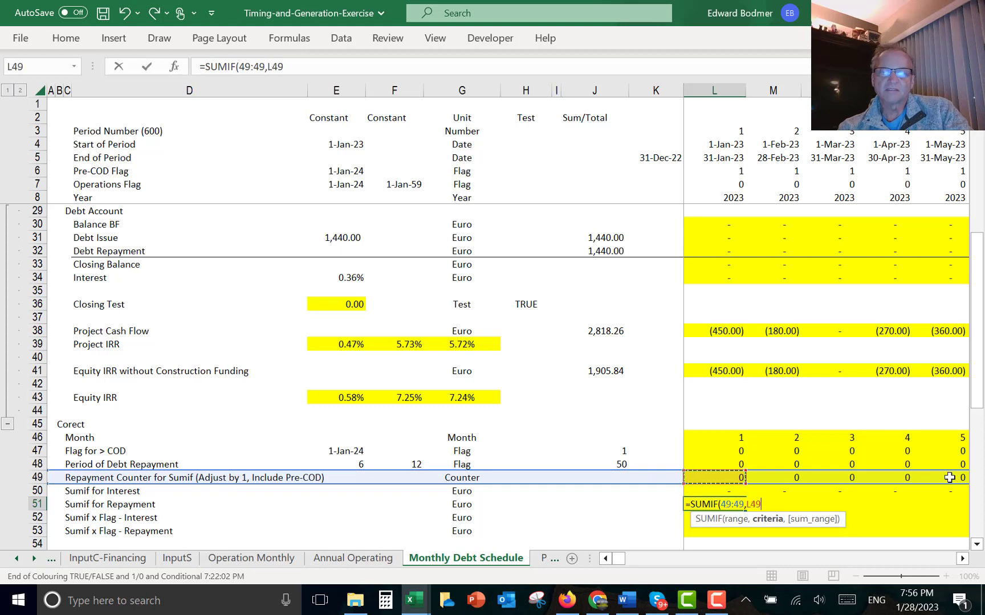
{"action": "type", "text": ","}
{"action": "key", "text": "Up"}
{"action": "key", "text": "Up"}
{"action": "key", "text": "Up"}
{"action": "key", "text": "Up"}
{"action": "key", "text": "Up"}
{"action": "key", "text": "Up"}
{"action": "key", "text": "Up"}
{"action": "key", "text": "Up"}
{"action": "key", "text": "Up"}
{"action": "key", "text": "Up"}
{"action": "key", "text": "Up"}
{"action": "key", "text": "Up"}
{"action": "key", "text": "Up"}
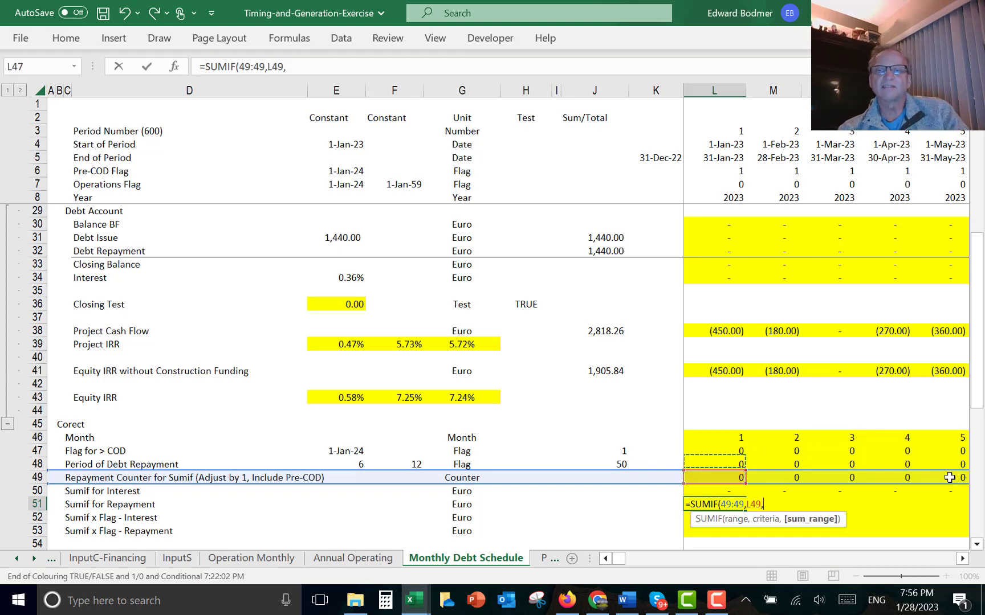
{"action": "key", "text": "Up"}
{"action": "key", "text": "Up"}
{"action": "key", "text": "Up"}
{"action": "key", "text": "Up"}
{"action": "key", "text": "Up"}
{"action": "key", "text": "Up"}
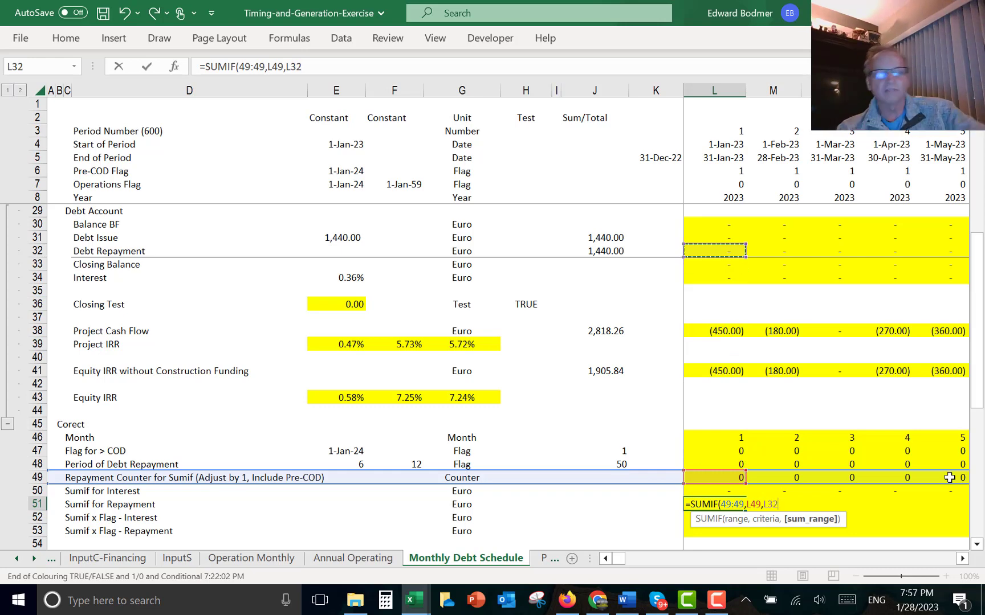
{"action": "key", "text": "shift+space"}
{"action": "type", "text": ")"}
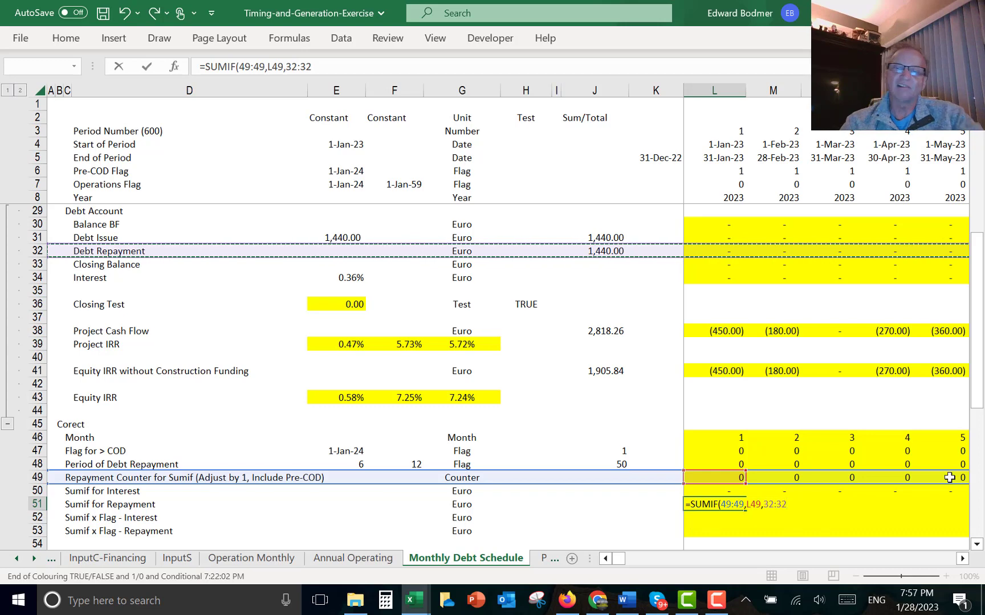
{"action": "key", "text": "Return"}
{"action": "key", "text": "Up"}
{"action": "key", "text": "ctrl+shift+Right"}
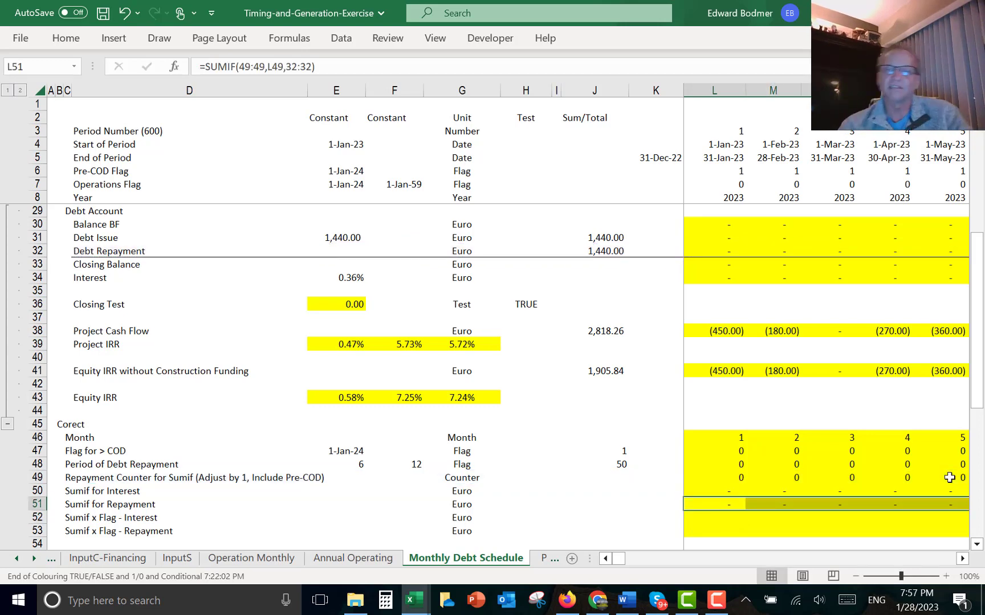
{"action": "key", "text": "ctrl+r"}
- Enter =L50*L48 in L52 for the Sumif x Flag - Interest row
{"action": "key", "text": "Down"}
{"action": "key", "text": "Down"}
{"action": "key", "text": "Up"}
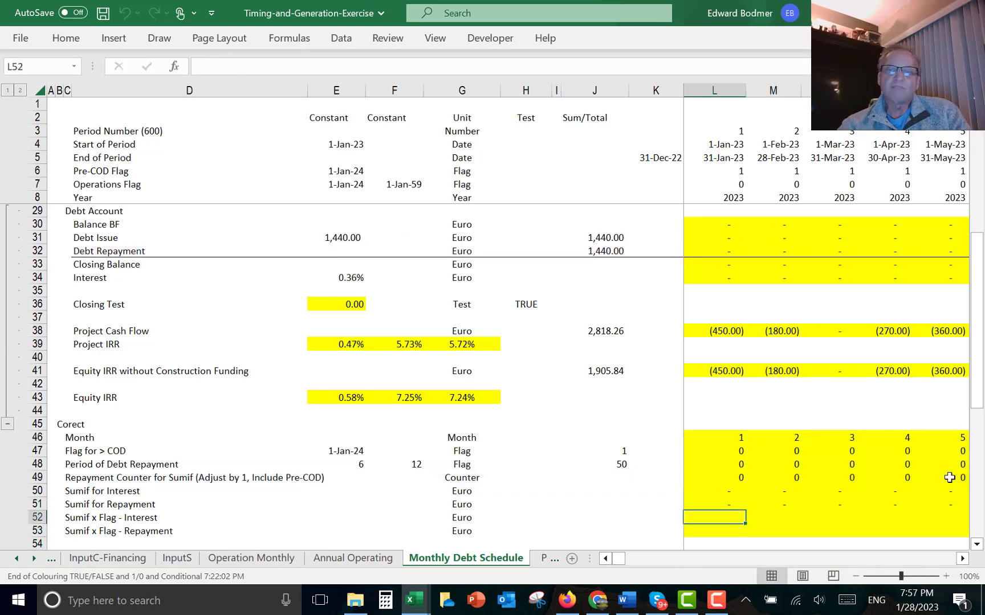
{"action": "type", "text": "="}
{"action": "key", "text": "Up"}
{"action": "key", "text": "Up"}
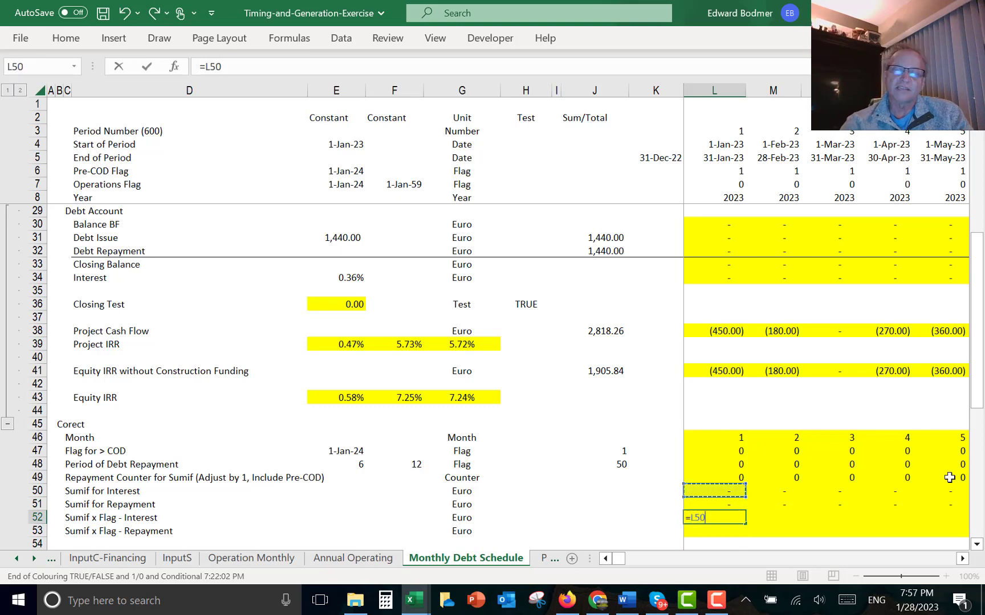
{"action": "type", "text": "*"}
{"action": "key", "text": "Up"}
{"action": "key", "text": "Up"}
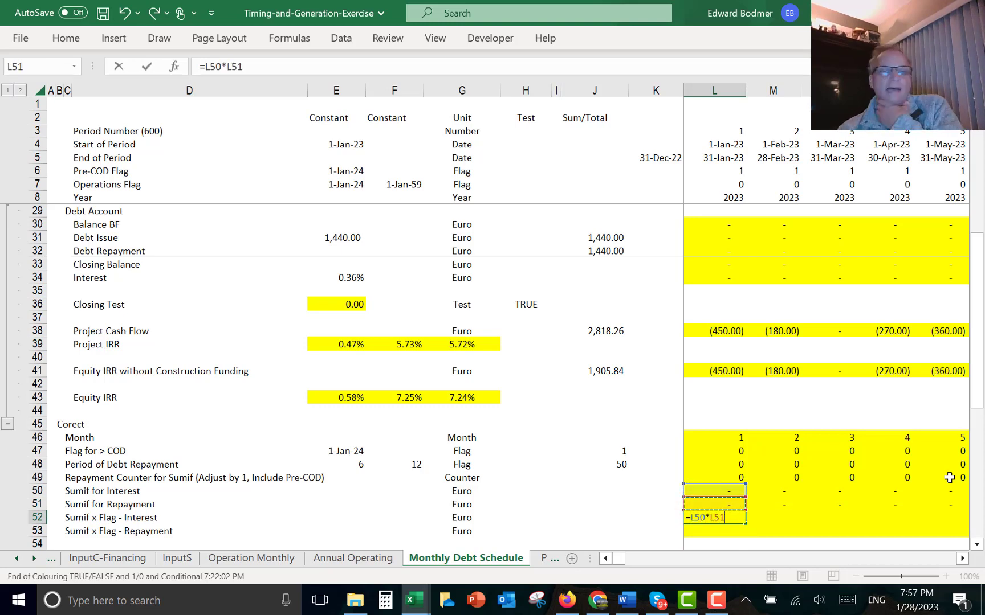
{"action": "key", "text": "Up"}
{"action": "key", "text": "Up"}
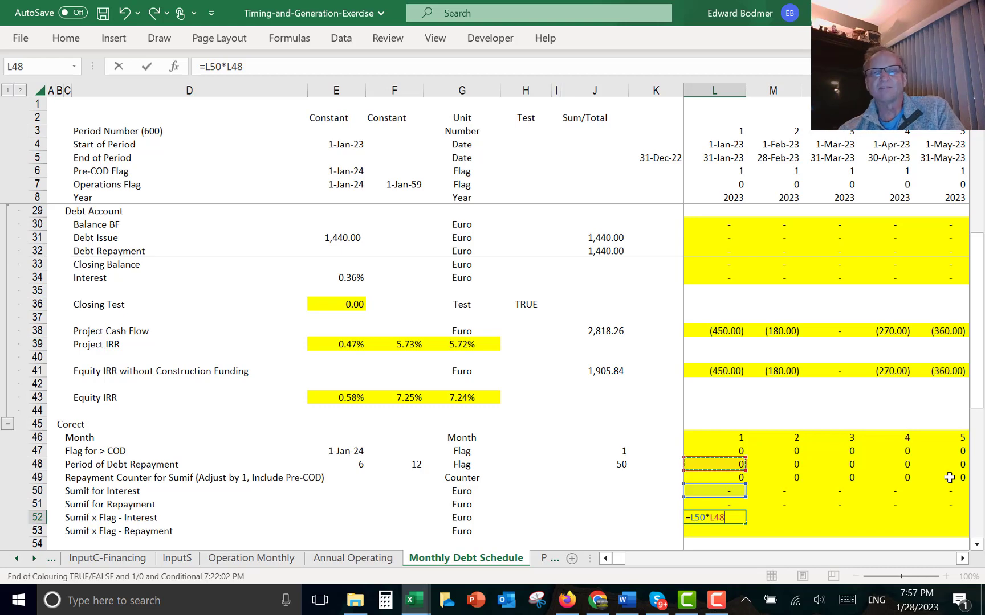
{"action": "key", "text": "Return"}
- Enter =L51*L48 in L53 for the Sumif x Flag - Repayment row, then fill both flag rows across all months
{"action": "type", "text": "="}
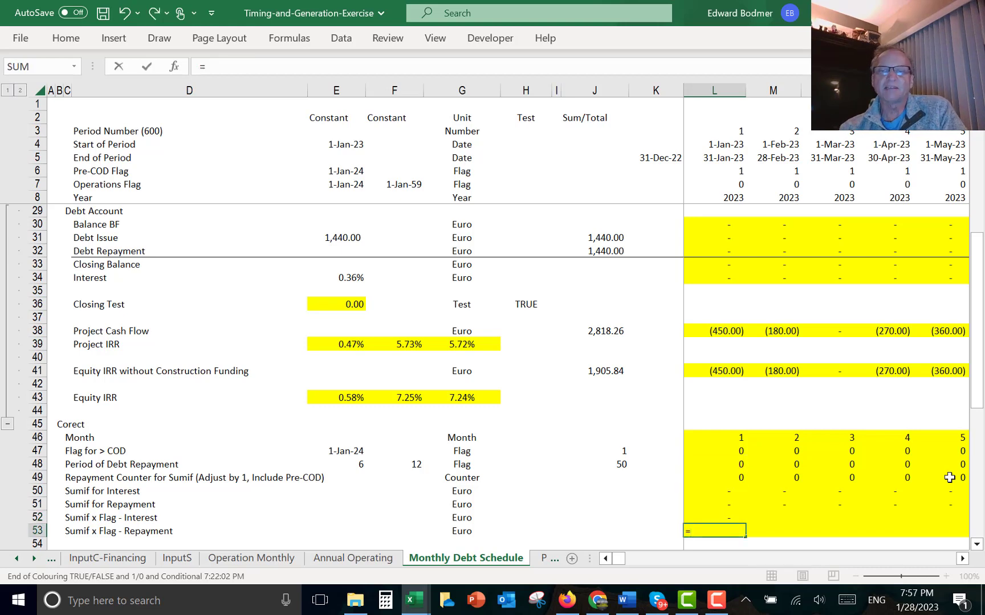
{"action": "key", "text": "Up"}
{"action": "key", "text": "Up"}
{"action": "type", "text": "*"}
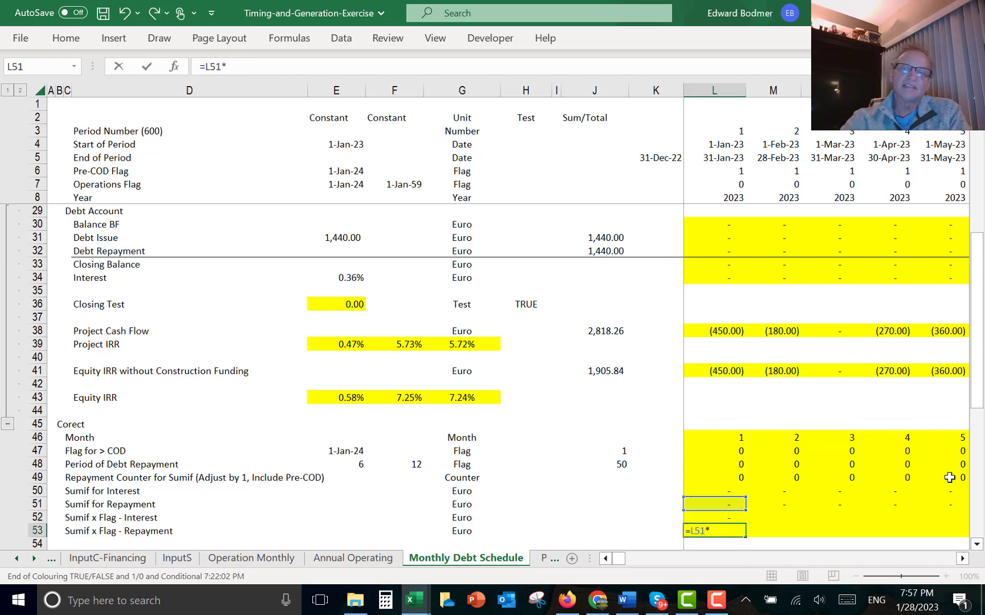
{"action": "key", "text": "Up"}
{"action": "key", "text": "Up"}
{"action": "key", "text": "Up"}
{"action": "key", "text": "Up"}
{"action": "key", "text": "Up"}
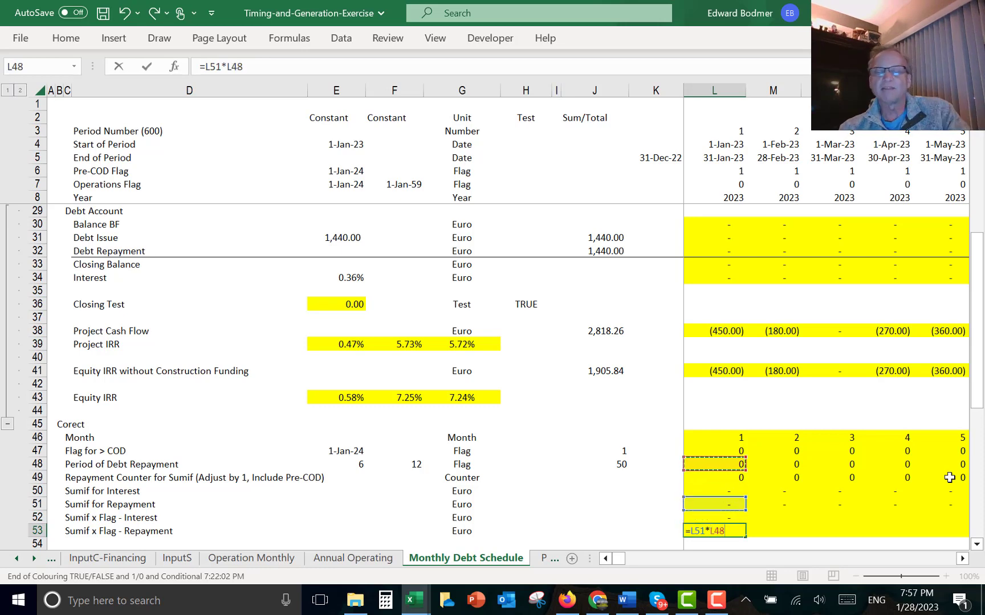
{"action": "key", "text": "Return"}
{"action": "key", "text": "Up"}
{"action": "key", "text": "Up"}
{"action": "key", "text": "Up"}
{"action": "key", "text": "Up"}
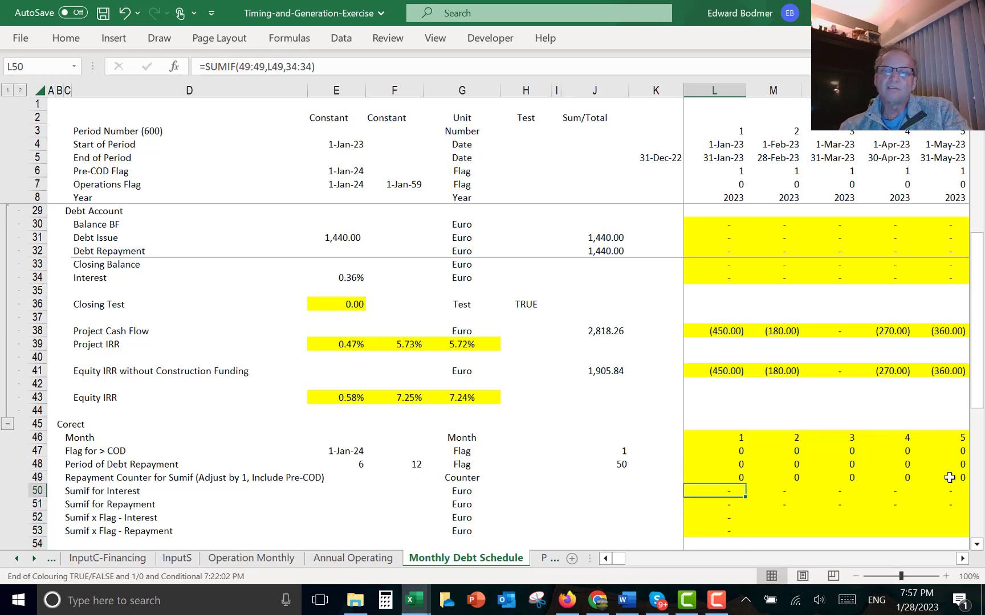
{"action": "key", "text": "Down"}
{"action": "key", "text": "Down"}
{"action": "key", "text": "shift+Down"}
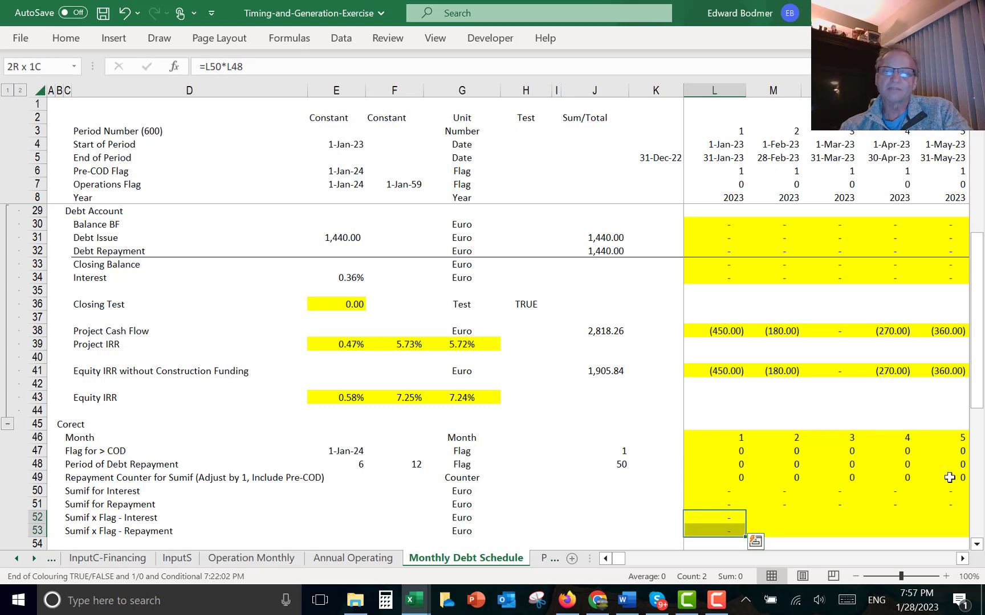
{"action": "key", "text": "ctrl+shift+r"}
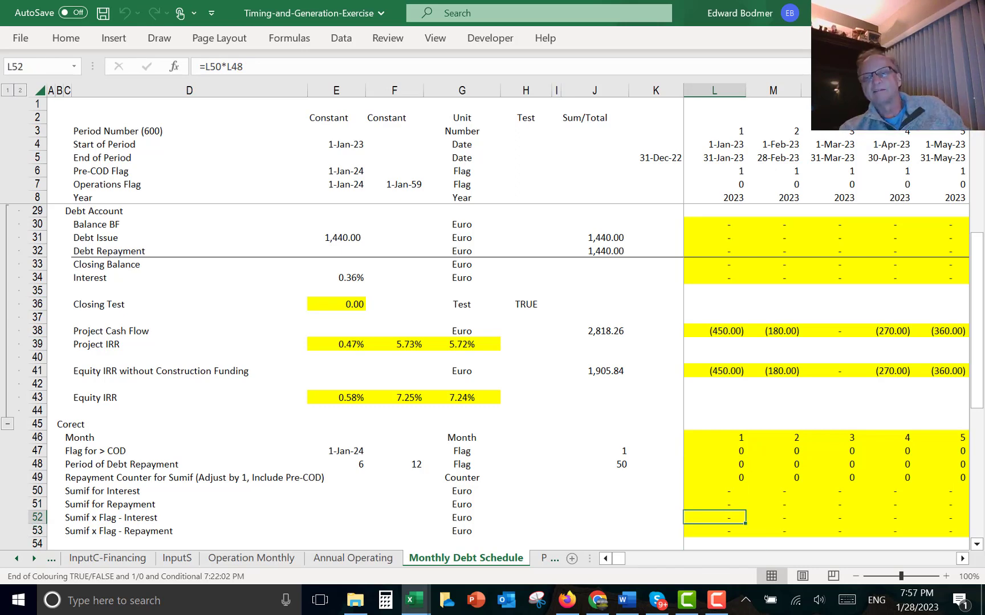
- Step through the Sumif x Flag rows month by month from 2023 into 2025 to check the repayment-month values
{"action": "key", "text": "Right"}
{"action": "key", "text": "Right"}
{"action": "key", "text": "Right"}
{"action": "key", "text": "Right"}
{"action": "key", "text": "Right"}
{"action": "key", "text": "Right"}
{"action": "key", "text": "Right"}
{"action": "key", "text": "Right"}
{"action": "key", "text": "Right"}
{"action": "key", "text": "Right"}
{"action": "key", "text": "Right"}
{"action": "key", "text": "Right"}
{"action": "key", "text": "Right"}
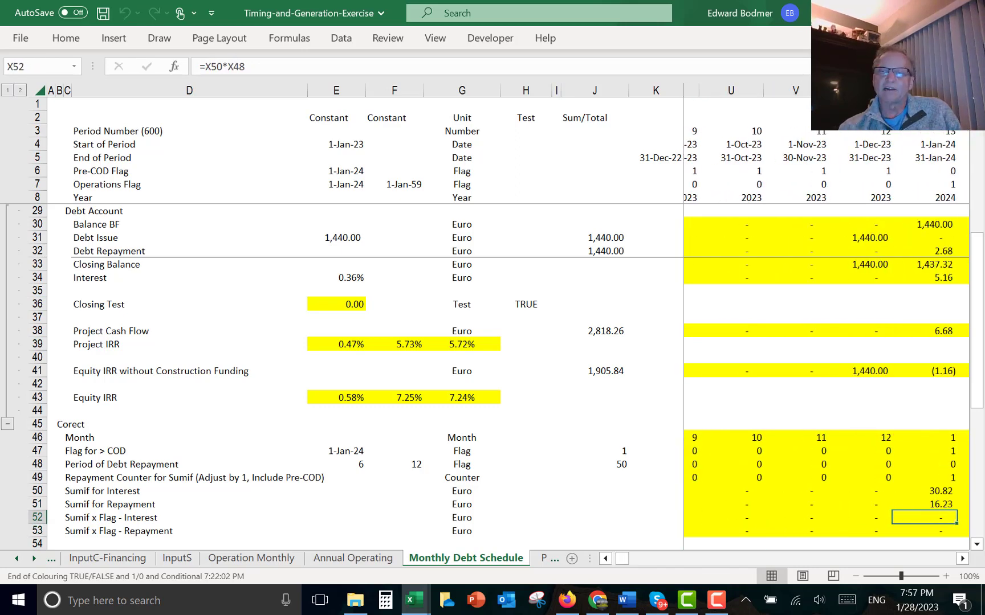
{"action": "key", "text": "Right"}
{"action": "key", "text": "Right"}
{"action": "key", "text": "Right"}
{"action": "key", "text": "Right"}
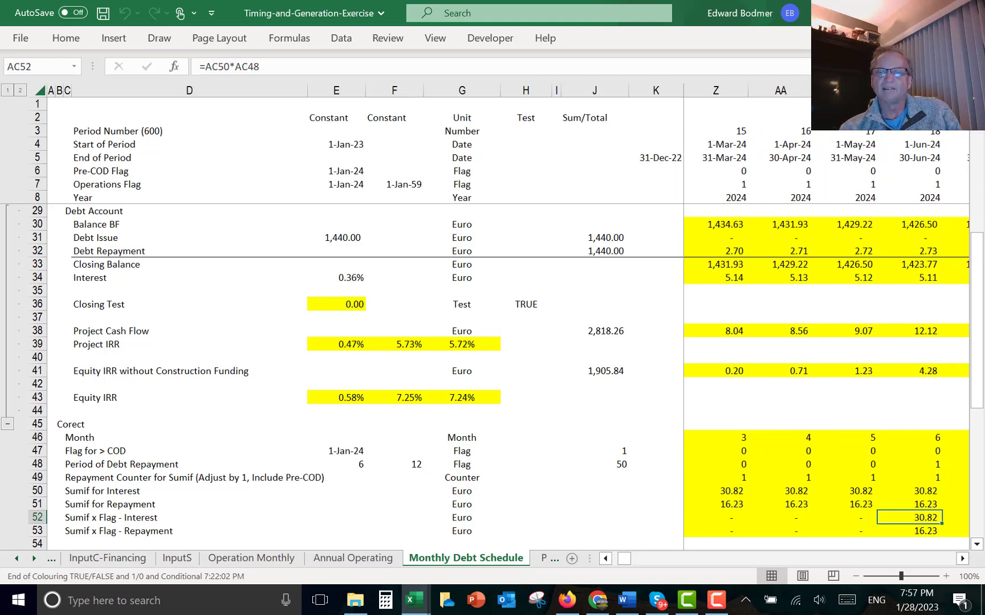
{"action": "key", "text": "Down"}
{"action": "key", "text": "Up"}
{"action": "key", "text": "Right"}
{"action": "key", "text": "Left"}
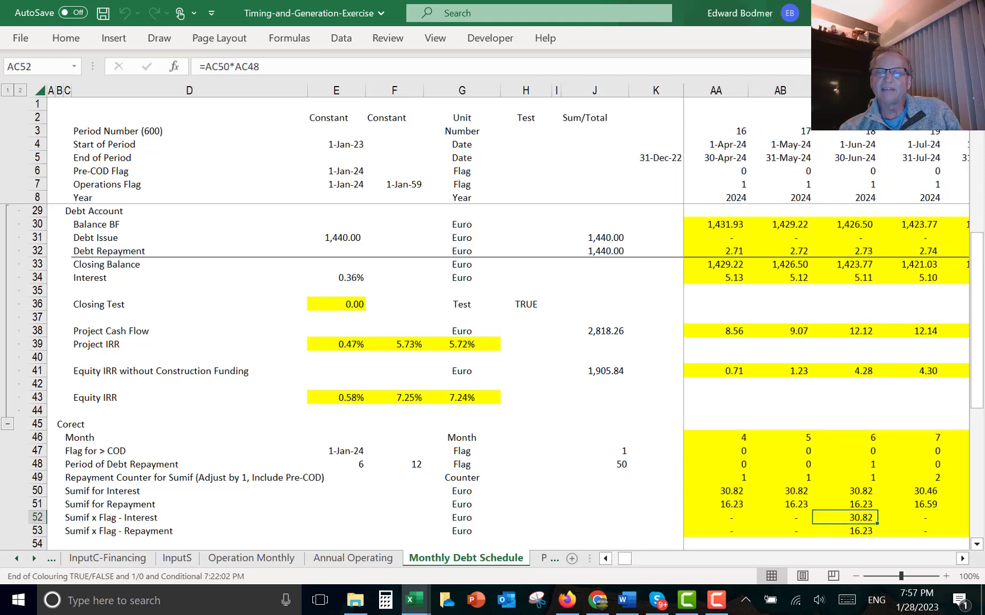
{"action": "key", "text": "Right"}
{"action": "key", "text": "Right"}
{"action": "key", "text": "Right"}
{"action": "key", "text": "Right"}
{"action": "key", "text": "Right"}
{"action": "key", "text": "Right"}
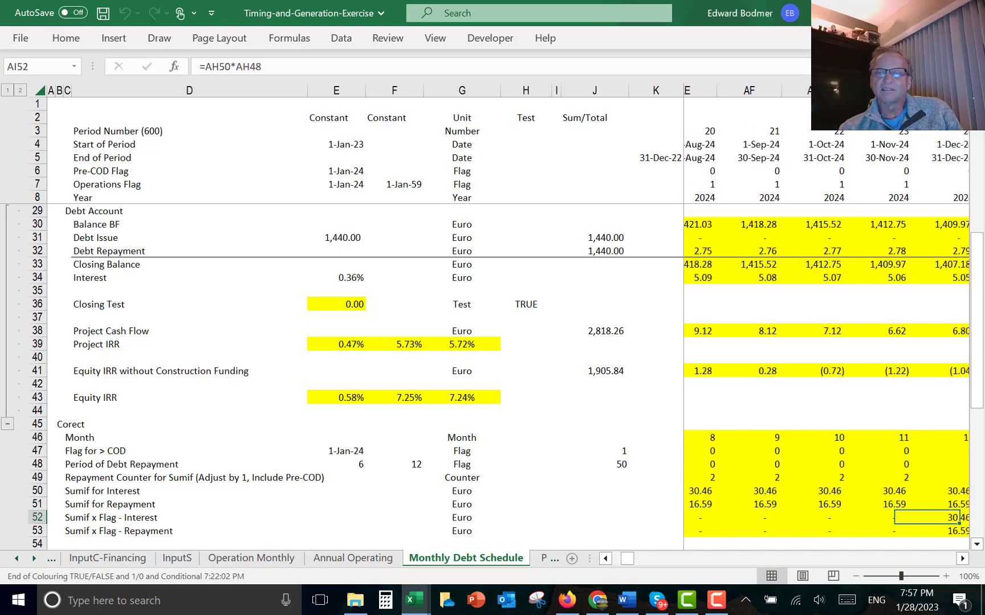
{"action": "key", "text": "Right"}
{"action": "key", "text": "Right"}
{"action": "key", "text": "Right"}
{"action": "key", "text": "Right"}
{"action": "key", "text": "Right"}
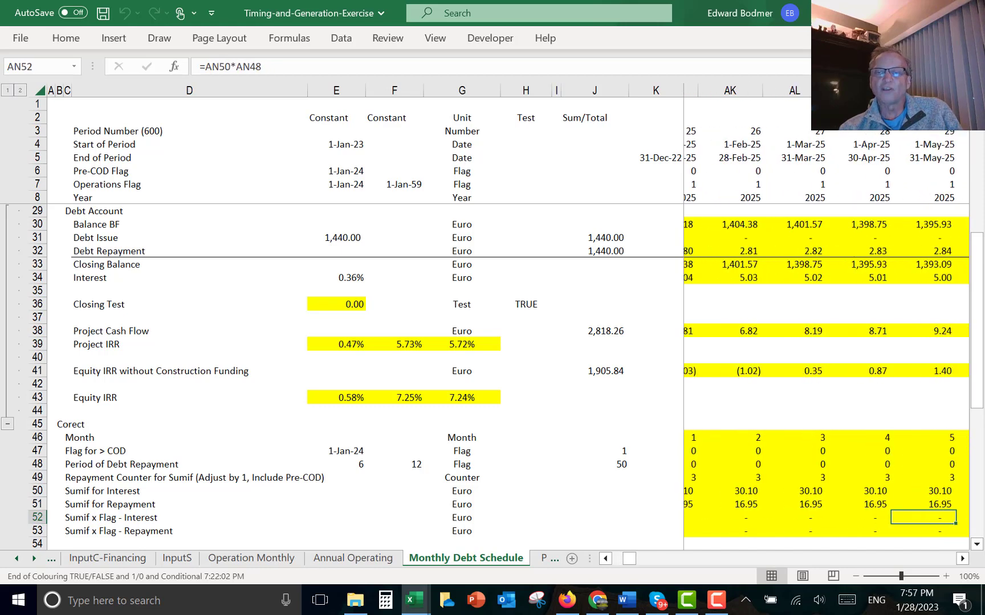
- Add a row total =SUM(L53:XFD53) in J53 for the Sumif x Flag - Repayment row
{"action": "key", "text": "Right"}
{"action": "key", "text": "Right"}
{"action": "key", "text": "Right"}
{"action": "key", "text": "Right"}
{"action": "key", "text": "Right"}
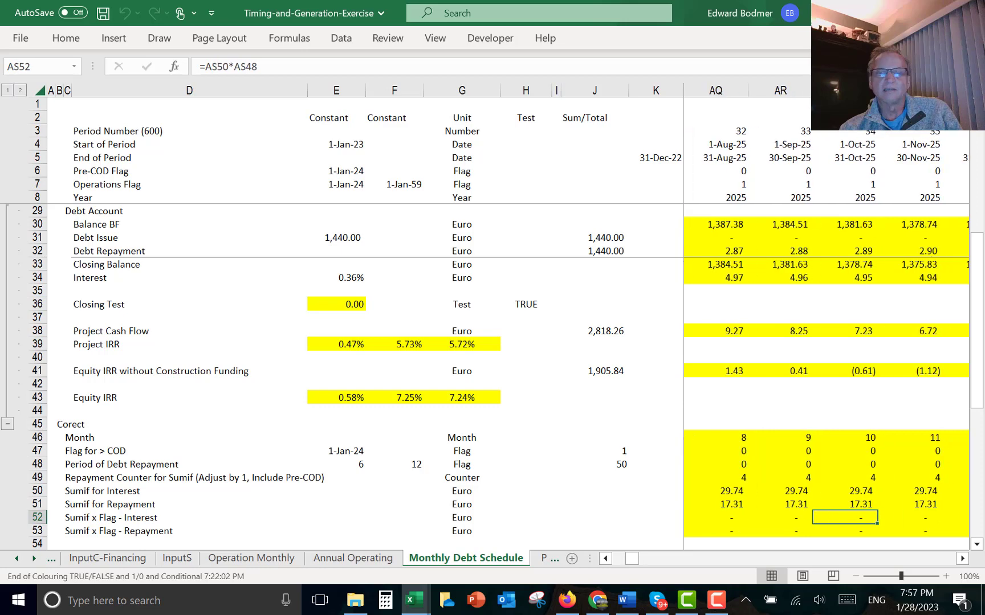
{"action": "key", "text": "Left"}
{"action": "key", "text": "Left"}
{"action": "key", "text": "Left"}
{"action": "key", "text": "Left"}
{"action": "key", "text": "Left"}
{"action": "key", "text": "Down"}
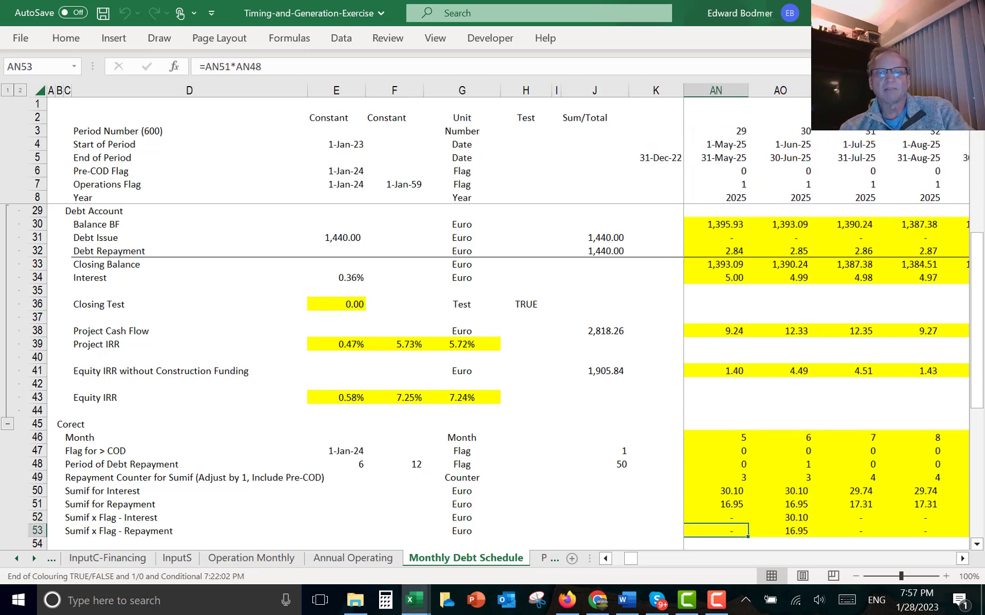
{"action": "key", "text": "Left"}
{"action": "key", "text": "Left"}
{"action": "key", "text": "Left"}
{"action": "key", "text": "Left"}
{"action": "key", "text": "Left"}
{"action": "key", "text": "Left"}
{"action": "key", "text": "Left"}
{"action": "key", "text": "Left"}
{"action": "key", "text": "Left"}
{"action": "key", "text": "Left"}
{"action": "key", "text": "Left"}
{"action": "key", "text": "Left"}
{"action": "key", "text": "Left"}
{"action": "key", "text": "Left"}
{"action": "key", "text": "Left"}
{"action": "key", "text": "Left"}
{"action": "key", "text": "Left"}
{"action": "key", "text": "Left"}
{"action": "key", "text": "Left"}
{"action": "key", "text": "Left"}
{"action": "key", "text": "Up"}
{"action": "key", "text": "Left"}
{"action": "key", "text": "Left"}
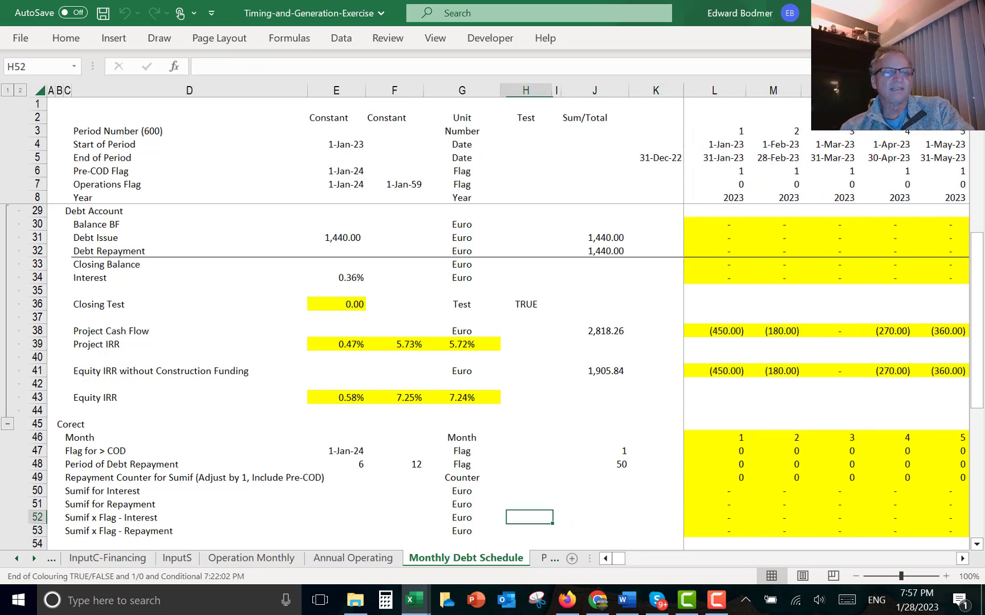
{"action": "key", "text": "Down"}
{"action": "key", "text": "Right"}
{"action": "key", "text": "Right"}
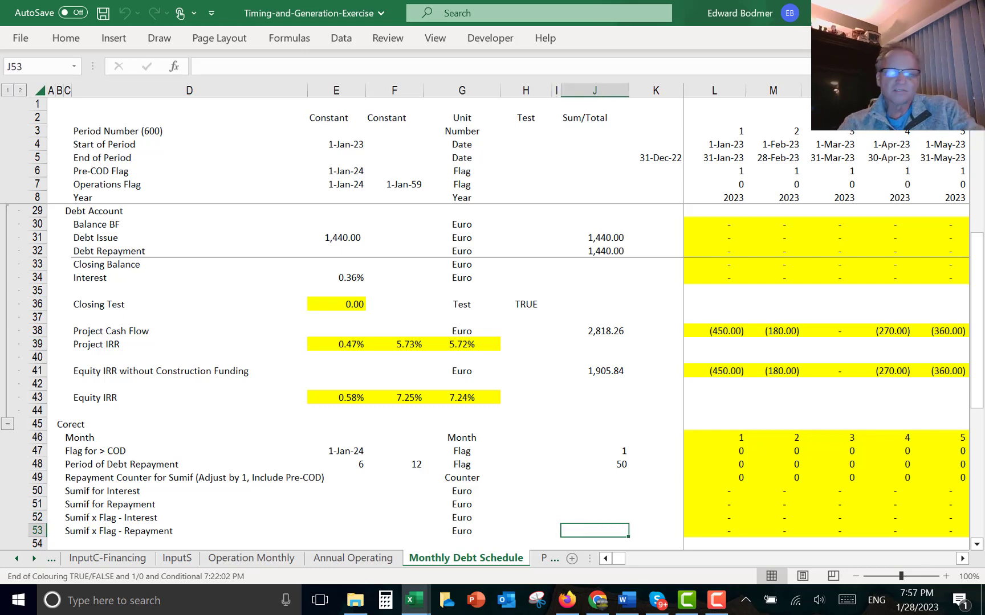
{"action": "key", "text": "ctrl+shift+s"}
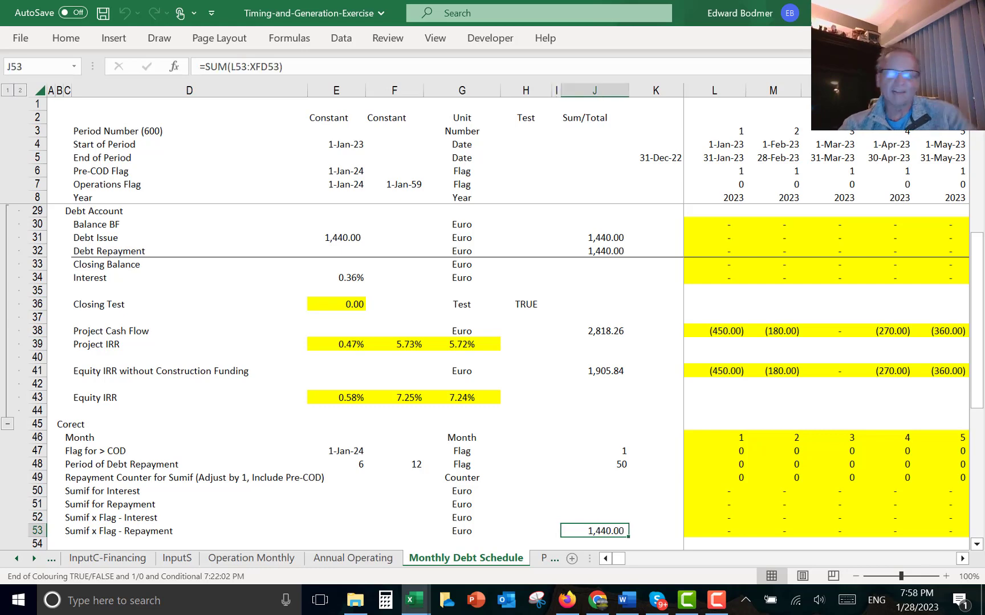
- Enter =K59 in L56 as the Opening Balance of the new Debt Account below the Corect block
{"action": "key", "text": "Down"}
{"action": "key", "text": "Down"}
{"action": "key", "text": "Down"}
{"action": "key", "text": "Down"}
{"action": "key", "text": "Down"}
{"action": "key", "text": "Down"}
{"action": "key", "text": "Down"}
{"action": "key", "text": "Down"}
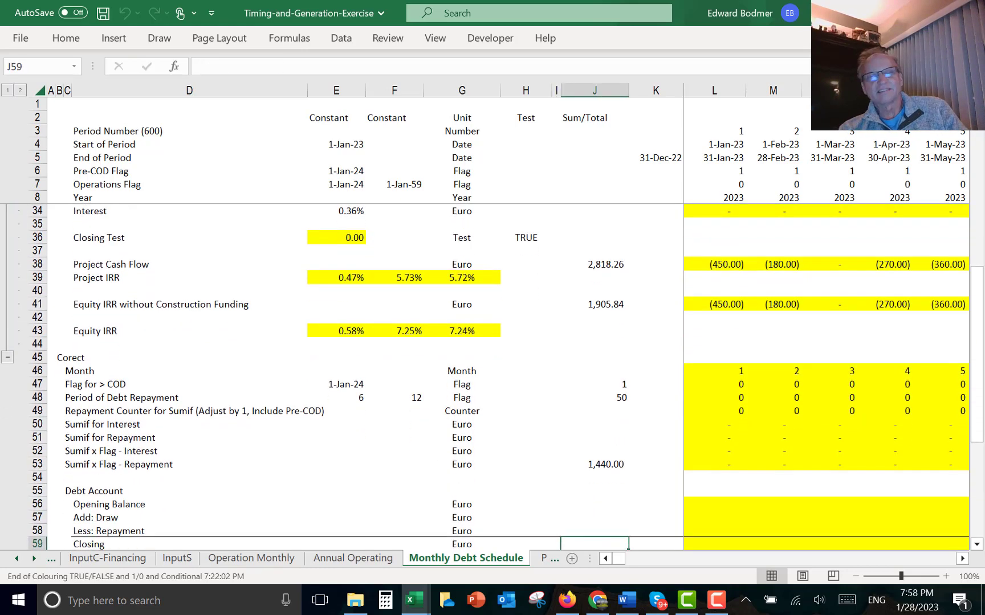
{"action": "key", "text": "Down"}
{"action": "key", "text": "Down"}
{"action": "key", "text": "Up"}
{"action": "key", "text": "Up"}
{"action": "key", "text": "Up"}
{"action": "key", "text": "Up"}
{"action": "key", "text": "Up"}
{"action": "key", "text": "Up"}
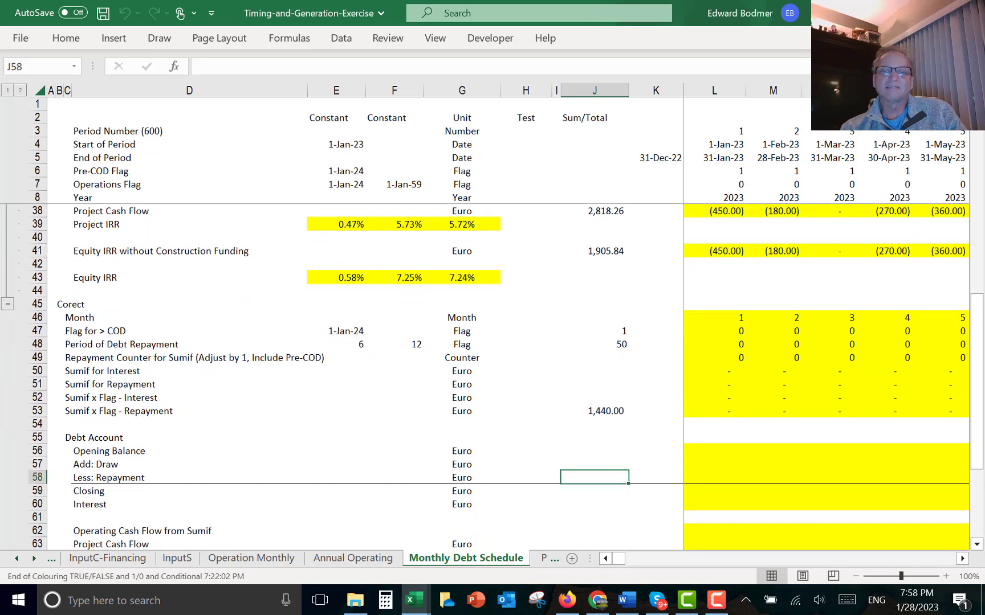
{"action": "key", "text": "Up"}
{"action": "key", "text": "Right"}
{"action": "key", "text": "Right"}
{"action": "type", "text": "="}
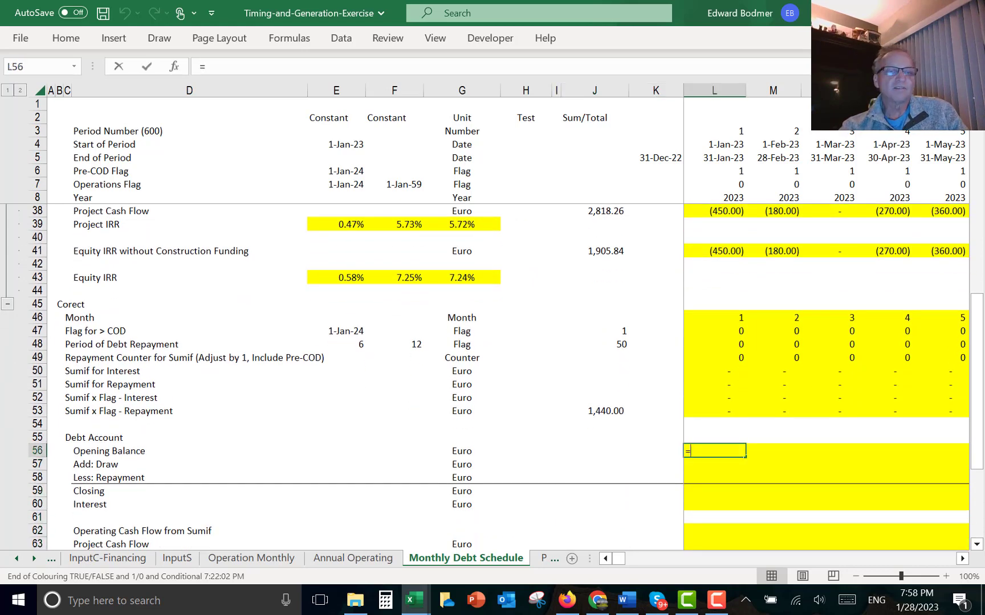
{"action": "key", "text": "Down"}
{"action": "key", "text": "Down"}
{"action": "key", "text": "Down"}
{"action": "key", "text": "Left"}
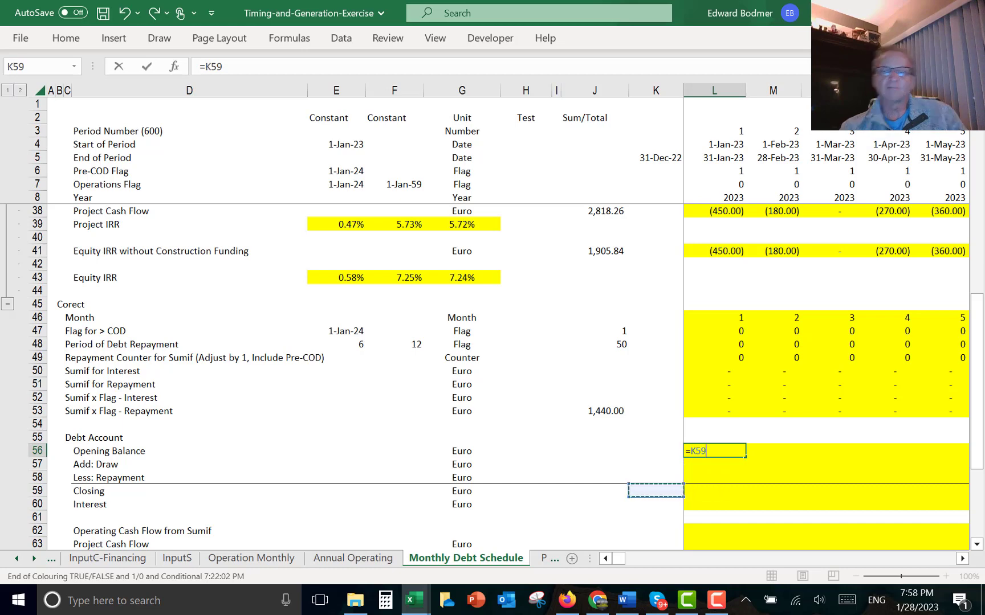
{"action": "key", "text": "ctrl+Return"}
{"action": "key", "text": "Down"}
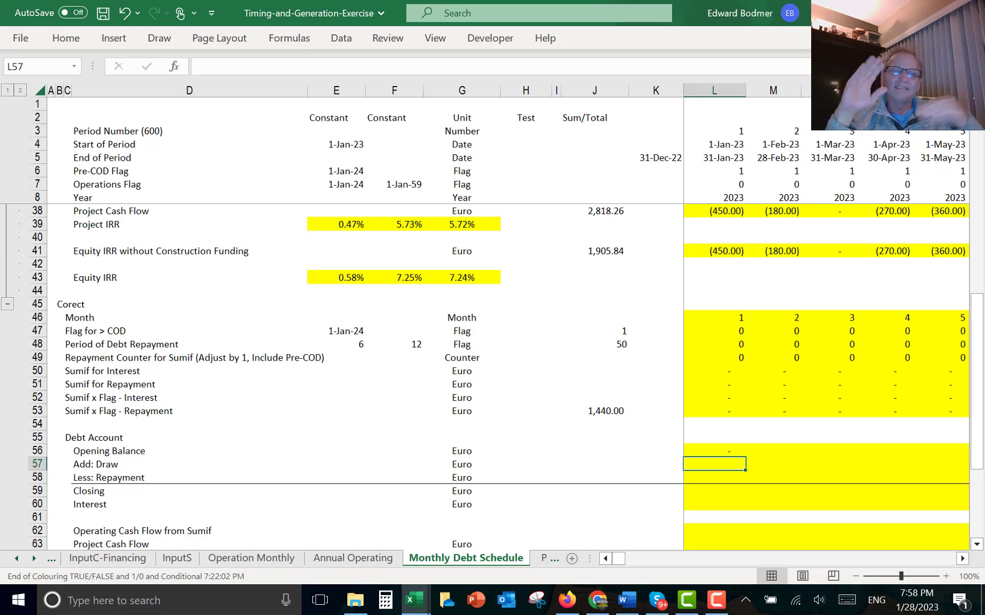
- Link Add: Draw in L57 to the Debt Issue row of the original debt account
{"action": "type", "text": "="}
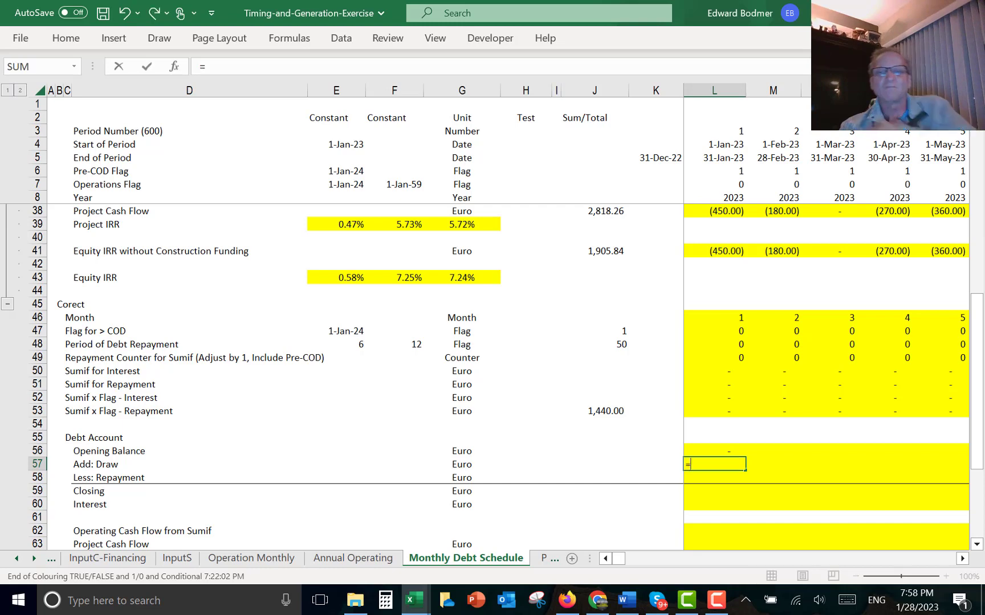
{"action": "key", "text": "Up"}
{"action": "key", "text": "Up"}
{"action": "key", "text": "Up"}
{"action": "key", "text": "Up"}
{"action": "key", "text": "Up"}
{"action": "key", "text": "Up"}
{"action": "key", "text": "Up"}
{"action": "key", "text": "Up"}
{"action": "key", "text": "Up"}
{"action": "key", "text": "Up"}
{"action": "key", "text": "Up"}
{"action": "key", "text": "Up"}
{"action": "key", "text": "Up"}
{"action": "key", "text": "Up"}
{"action": "key", "text": "Up"}
{"action": "key", "text": "Up"}
{"action": "key", "text": "Up"}
{"action": "key", "text": "Up"}
{"action": "key", "text": "Up"}
{"action": "key", "text": "Up"}
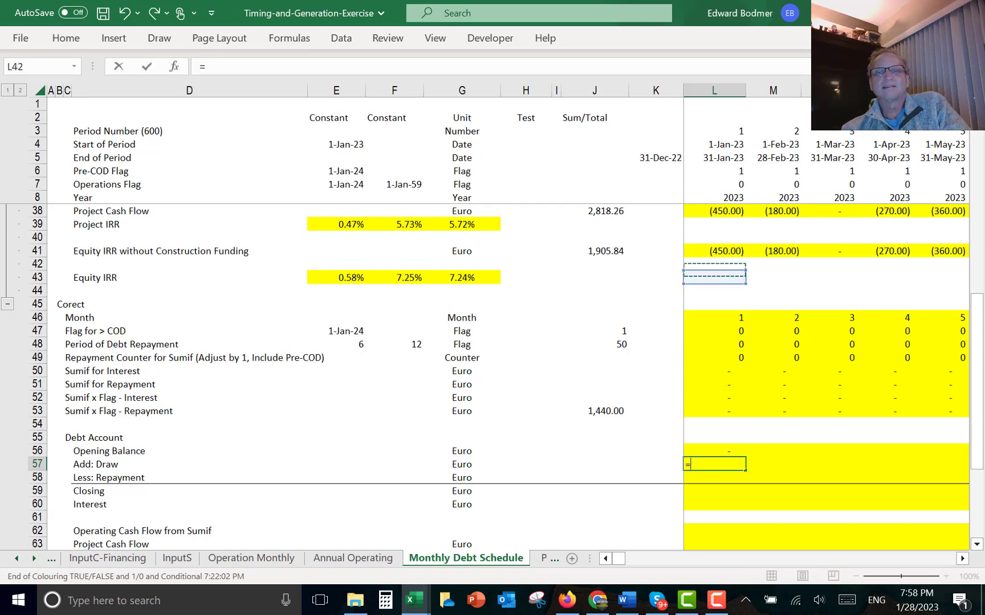
{"action": "key", "text": "Up"}
{"action": "key", "text": "Up"}
{"action": "key", "text": "Up"}
{"action": "key", "text": "Up"}
{"action": "key", "text": "Up"}
{"action": "key", "text": "Up"}
{"action": "key", "text": "Up"}
{"action": "key", "text": "Up"}
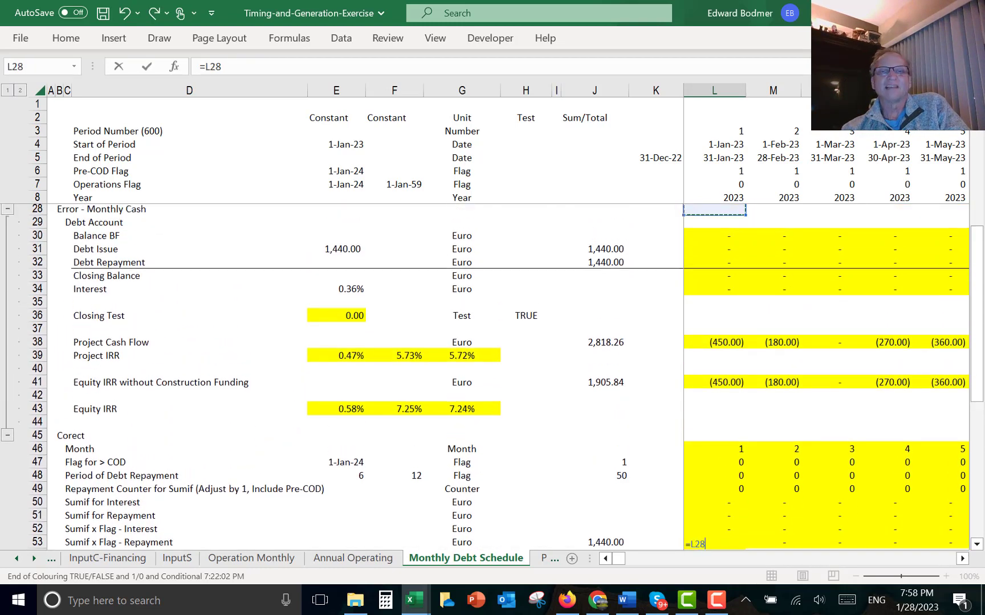
{"action": "key", "text": "Down"}
{"action": "key", "text": "Down"}
{"action": "key", "text": "Down"}
{"action": "key", "text": "Return"}
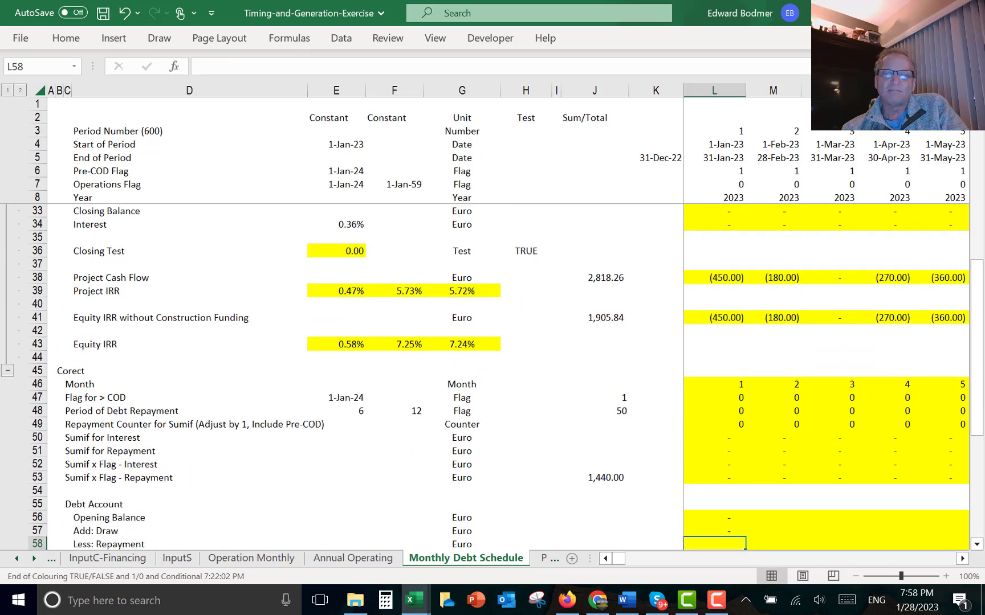
- Enter =L53 in L58 so Less: Repayment takes the Sumif x Flag - Repayment value
{"action": "type", "text": "="}
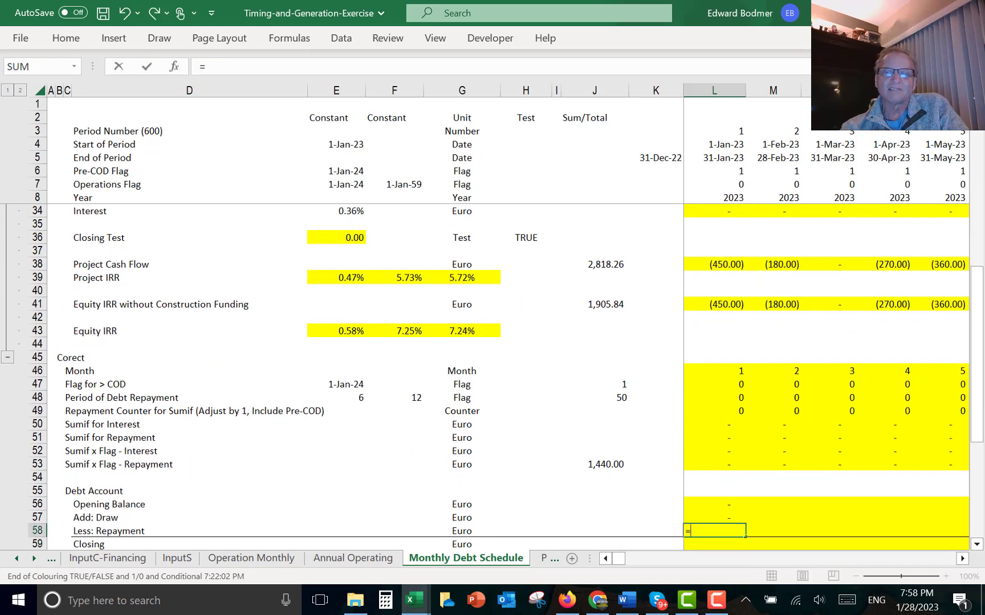
{"action": "key", "text": "Up"}
{"action": "key", "text": "Up"}
{"action": "key", "text": "Up"}
{"action": "key", "text": "Up"}
{"action": "key", "text": "Up"}
{"action": "key", "text": "Up"}
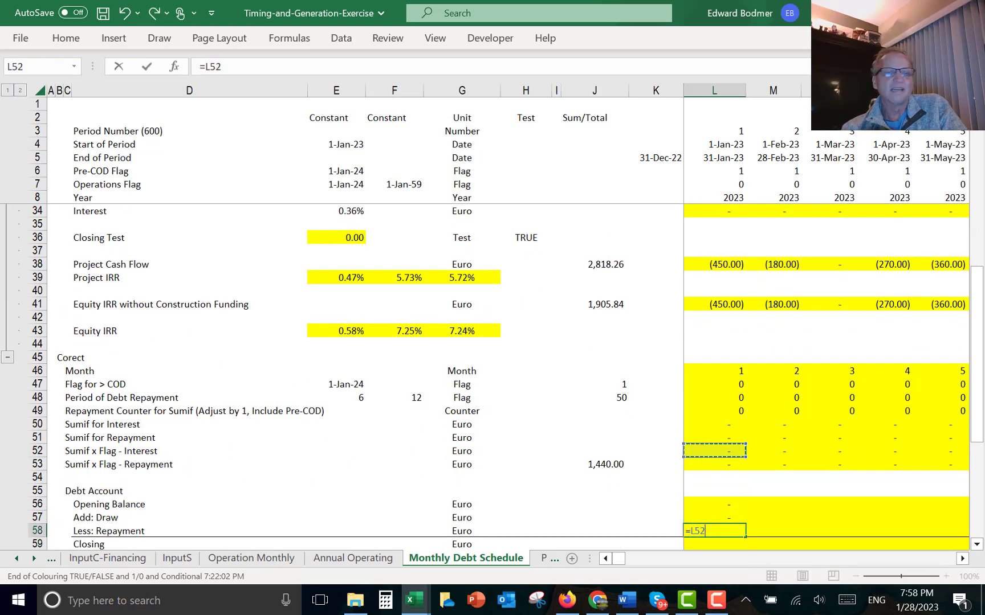
{"action": "key", "text": "Down"}
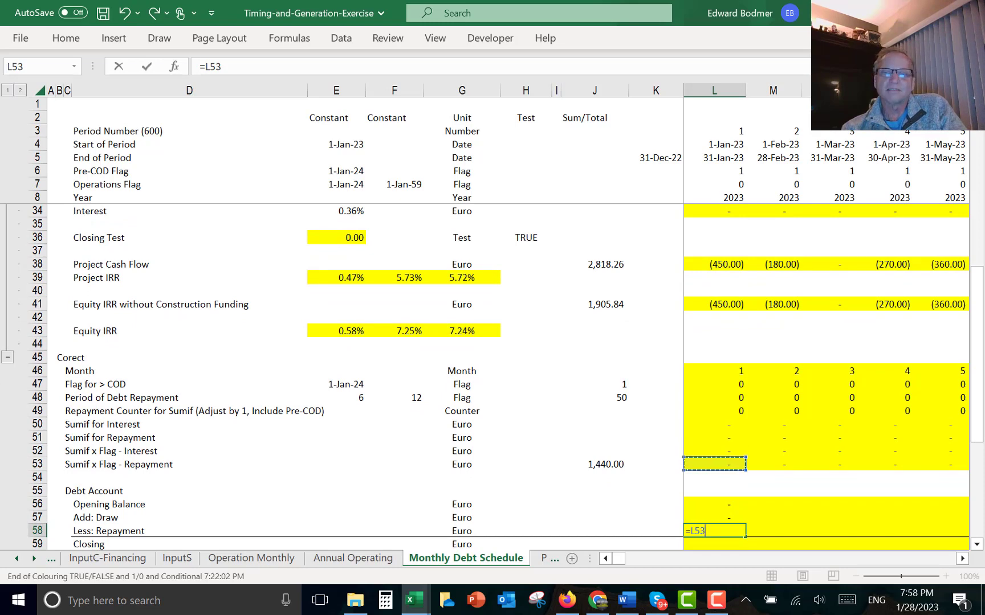
{"action": "key", "text": "Return"}
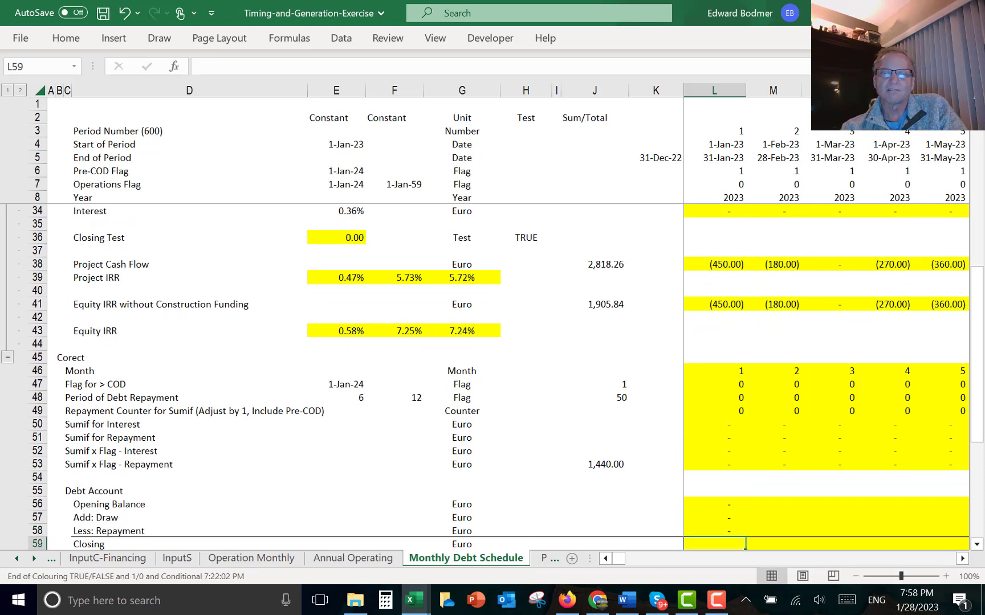
- Enter =L56+L57-L58 in L59 for the Closing balance
{"action": "type", "text": "="}
{"action": "key", "text": "Up"}
{"action": "key", "text": "Up"}
{"action": "key", "text": "Up"}
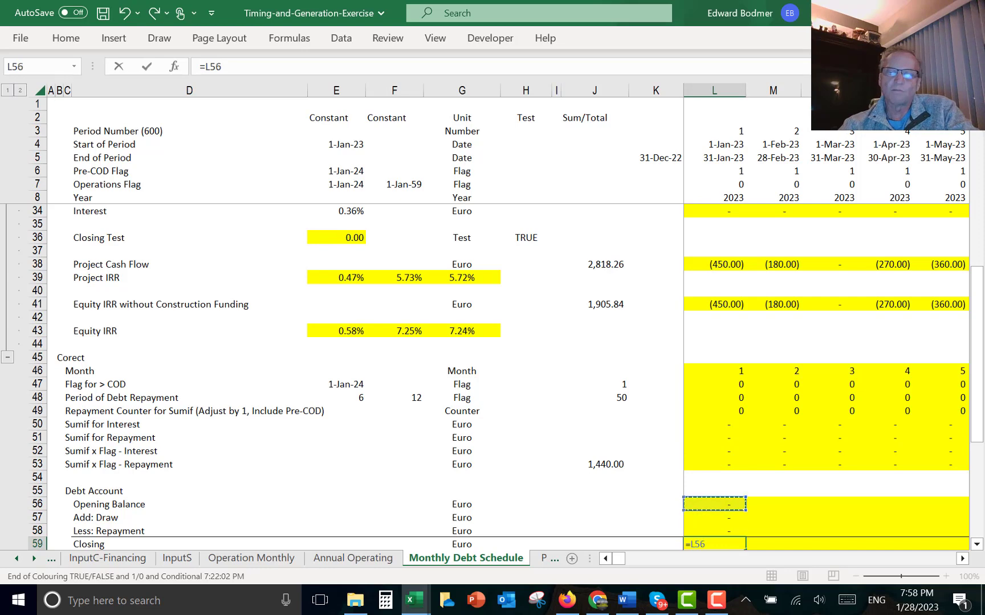
{"action": "type", "text": "+"}
{"action": "key", "text": "Down"}
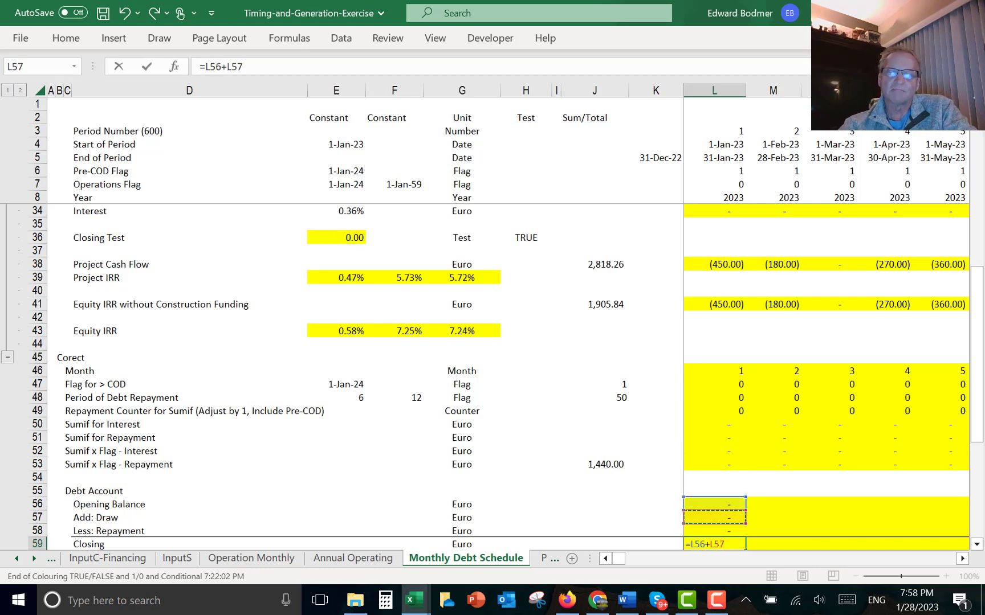
{"action": "type", "text": "-"}
{"action": "key", "text": "Up"}
{"action": "key", "text": "Return"}
- Begin entering the Interest formula in L60 of the new Debt Account
{"action": "key", "text": "Down"}
{"action": "key", "text": "Down"}
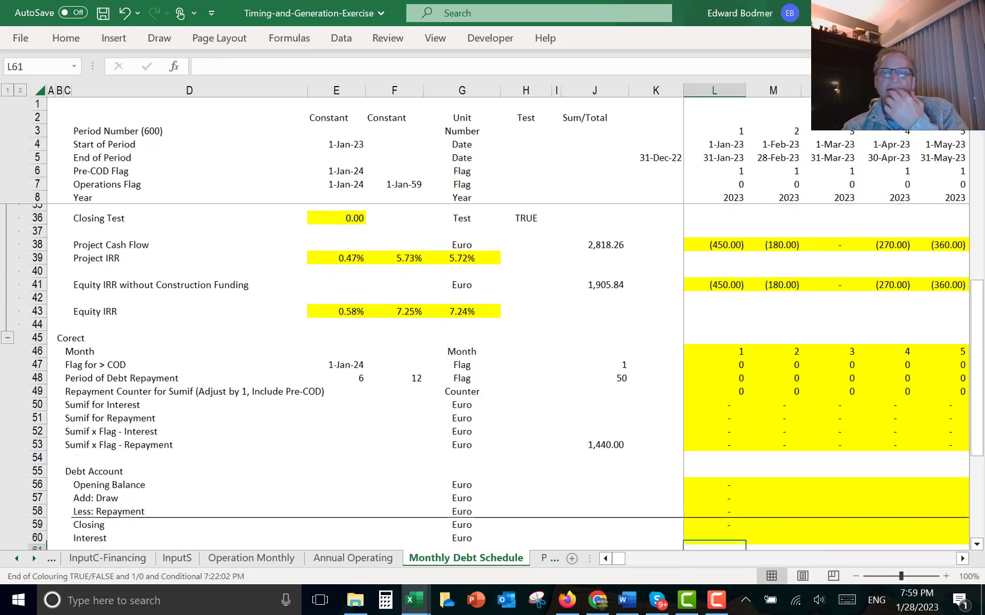
{"action": "key", "text": "Up"}
{"action": "key", "text": "Up"}
{"action": "type", "text": "="}
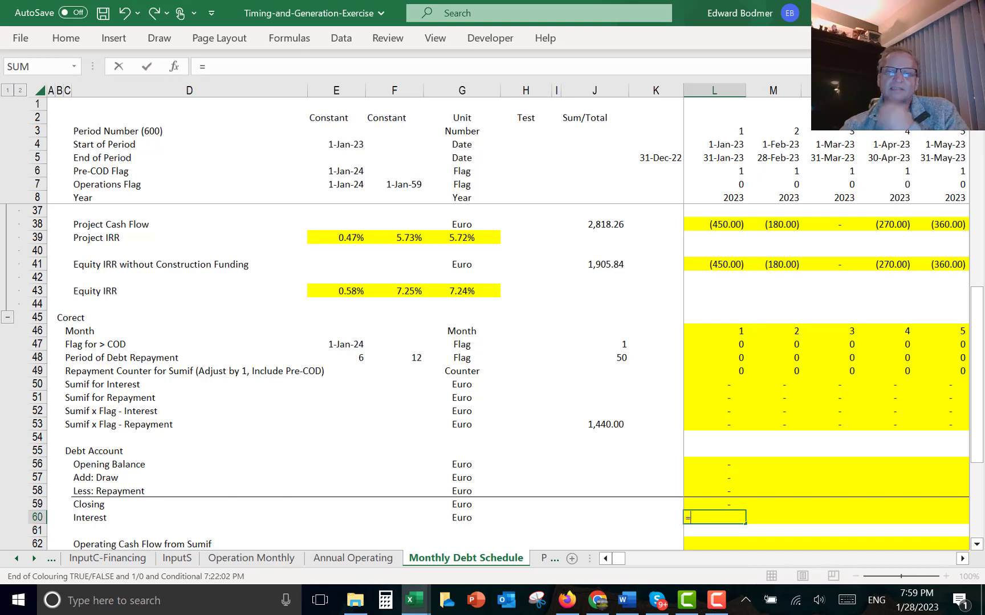
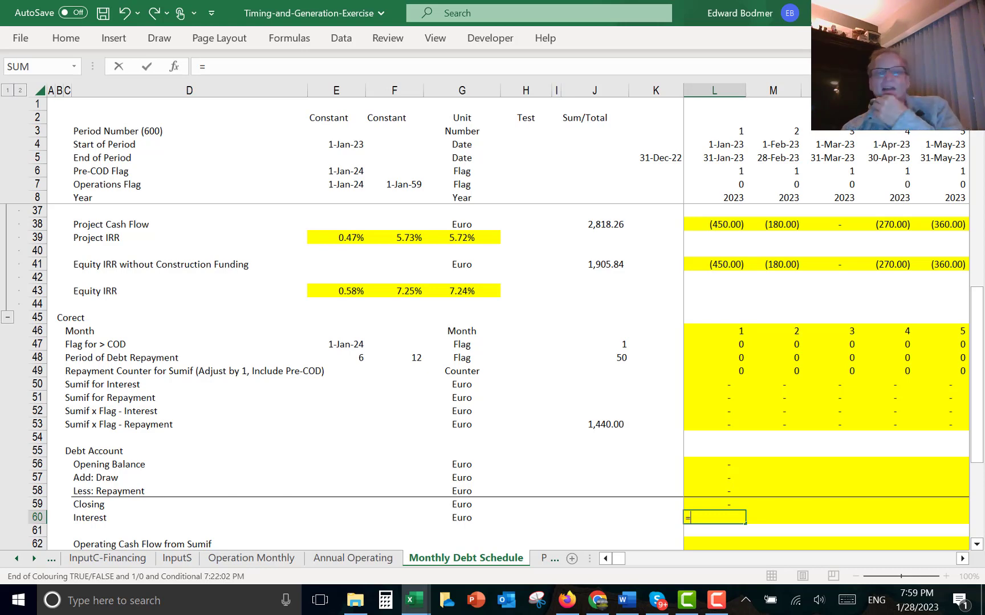
{"action": "type", "text": "`"}
{"action": "key", "text": "Return"}
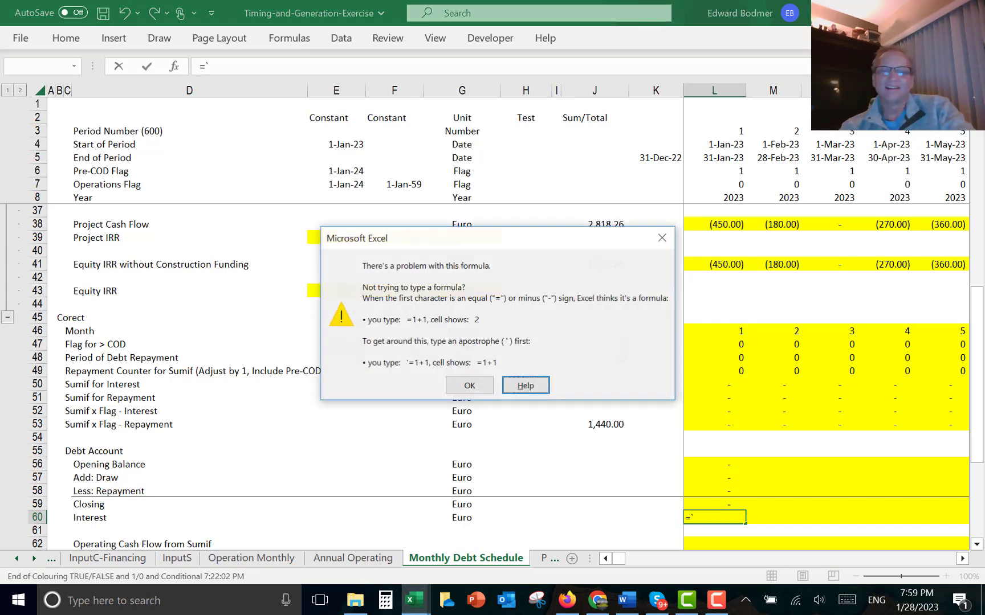
{"action": "key", "text": "Escape"}
{"action": "key", "text": "Escape"}
- Enter =E17/2 in E60 to give the half-year interest rate and format it as a percentage
{"action": "key", "text": "Left"}
{"action": "key", "text": "Left"}
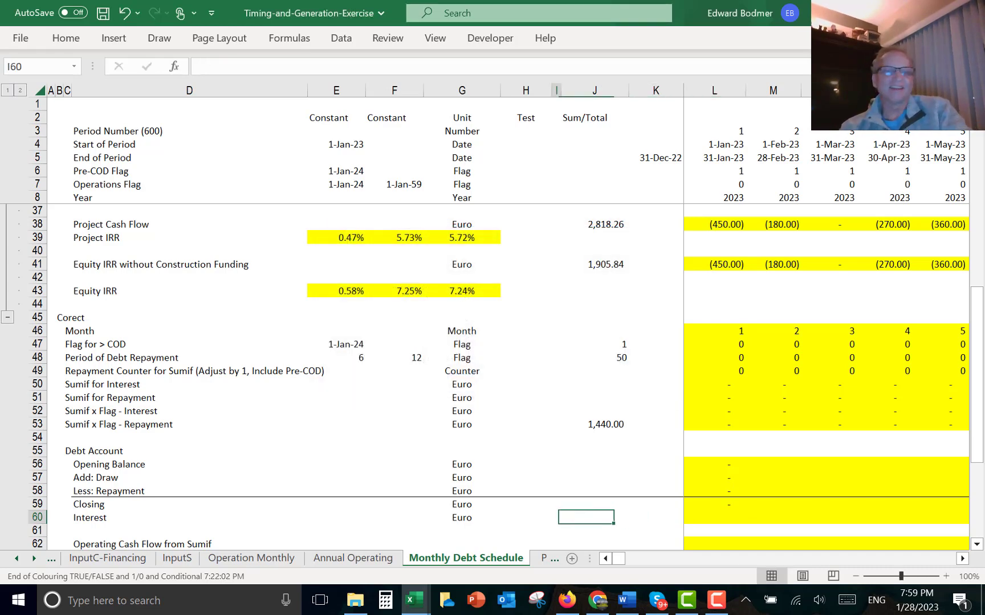
{"action": "key", "text": "Left"}
{"action": "key", "text": "Left"}
{"action": "key", "text": "Left"}
{"action": "key", "text": "Left"}
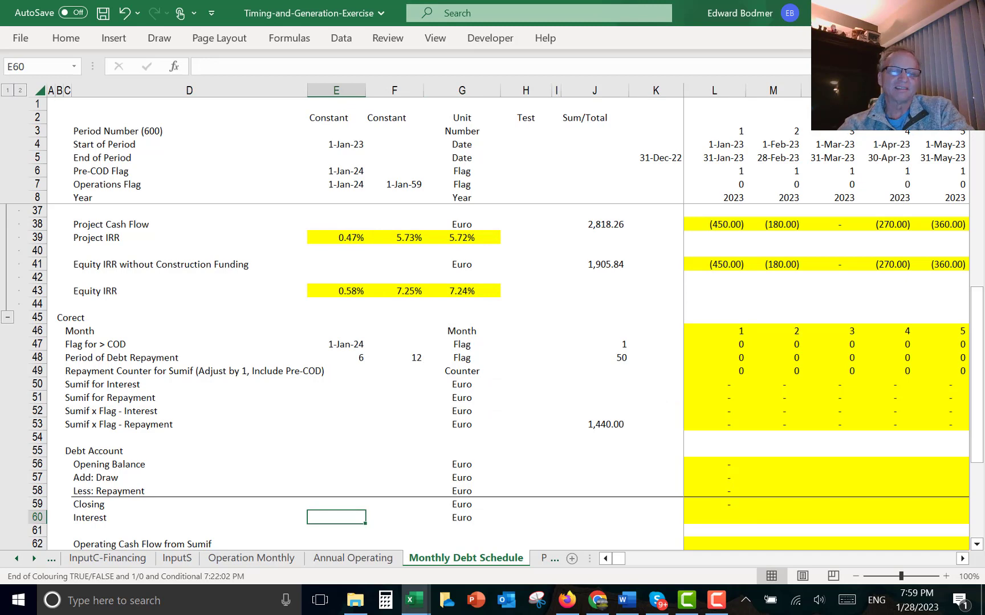
{"action": "type", "text": "="}
{"action": "key", "text": "Up"}
{"action": "key", "text": "Up"}
{"action": "key", "text": "Up"}
{"action": "key", "text": "Up"}
{"action": "key", "text": "Up"}
{"action": "key", "text": "Up"}
{"action": "key", "text": "Up"}
{"action": "key", "text": "Up"}
{"action": "key", "text": "Up"}
{"action": "key", "text": "Up"}
{"action": "key", "text": "Up"}
{"action": "key", "text": "Up"}
{"action": "key", "text": "Up"}
{"action": "key", "text": "Up"}
{"action": "key", "text": "Up"}
{"action": "key", "text": "Up"}
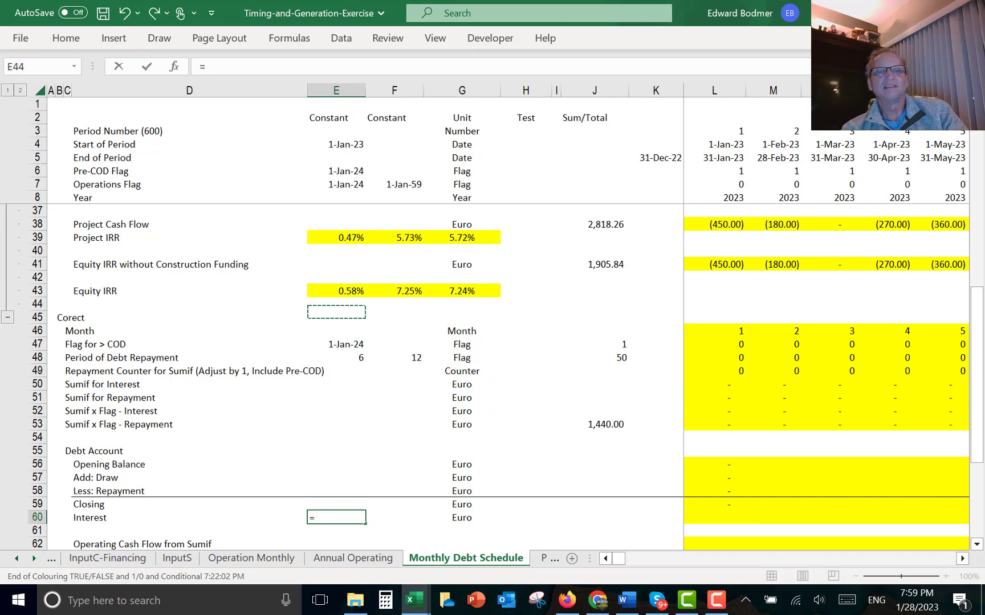
{"action": "key", "text": "Up"}
{"action": "key", "text": "Up"}
{"action": "key", "text": "Up"}
{"action": "key", "text": "Up"}
{"action": "key", "text": "Up"}
{"action": "key", "text": "Up"}
{"action": "key", "text": "Up"}
{"action": "key", "text": "Down"}
{"action": "key", "text": "Down"}
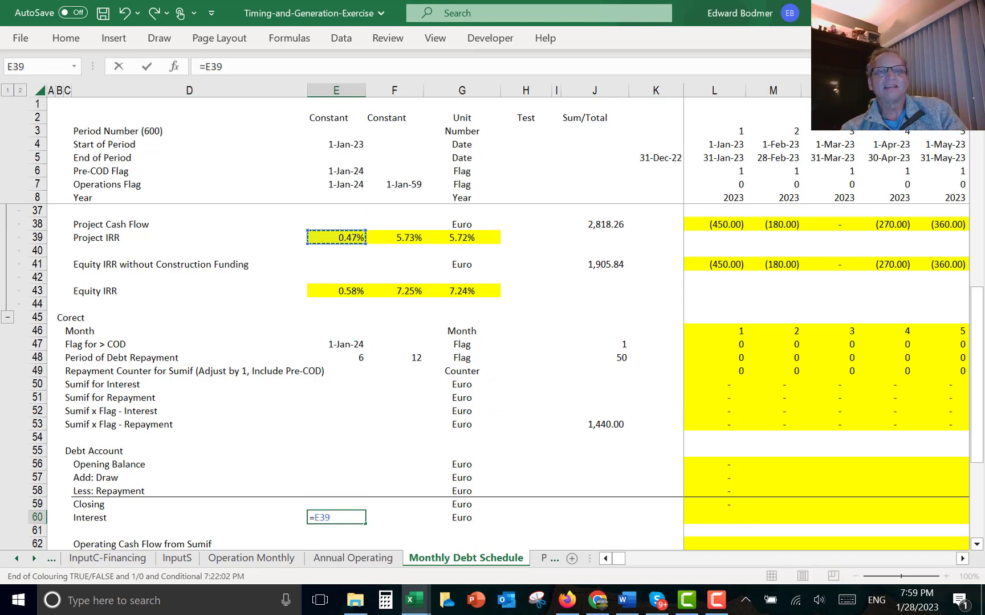
{"action": "key", "text": "Up"}
{"action": "key", "text": "Up"}
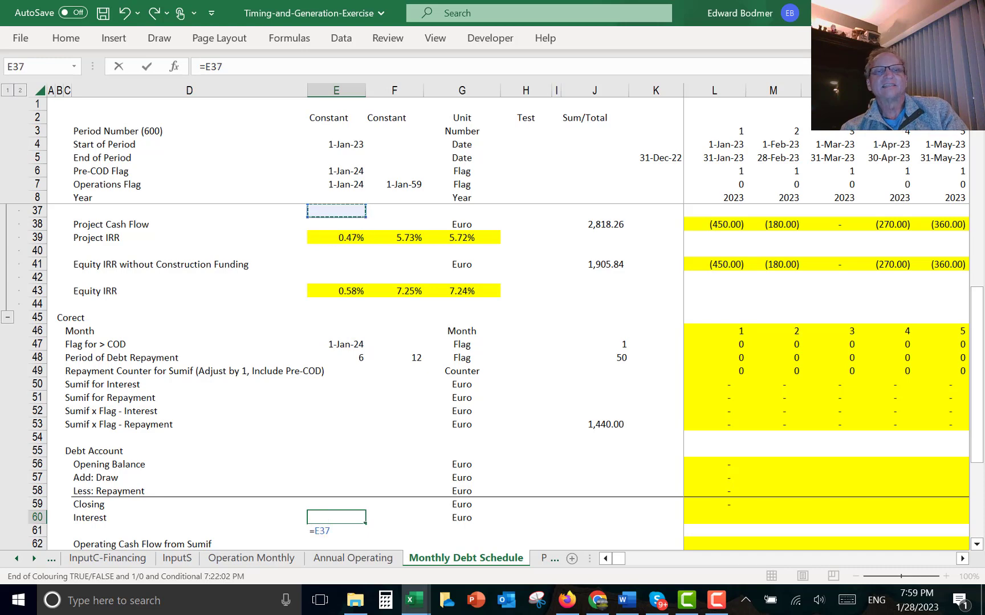
{"action": "key", "text": "Up"}
{"action": "key", "text": "Up"}
{"action": "key", "text": "Up"}
{"action": "key", "text": "Up"}
{"action": "key", "text": "Up"}
{"action": "key", "text": "Up"}
{"action": "key", "text": "Up"}
{"action": "key", "text": "Up"}
{"action": "key", "text": "Up"}
{"action": "key", "text": "Up"}
{"action": "key", "text": "Up"}
{"action": "key", "text": "Up"}
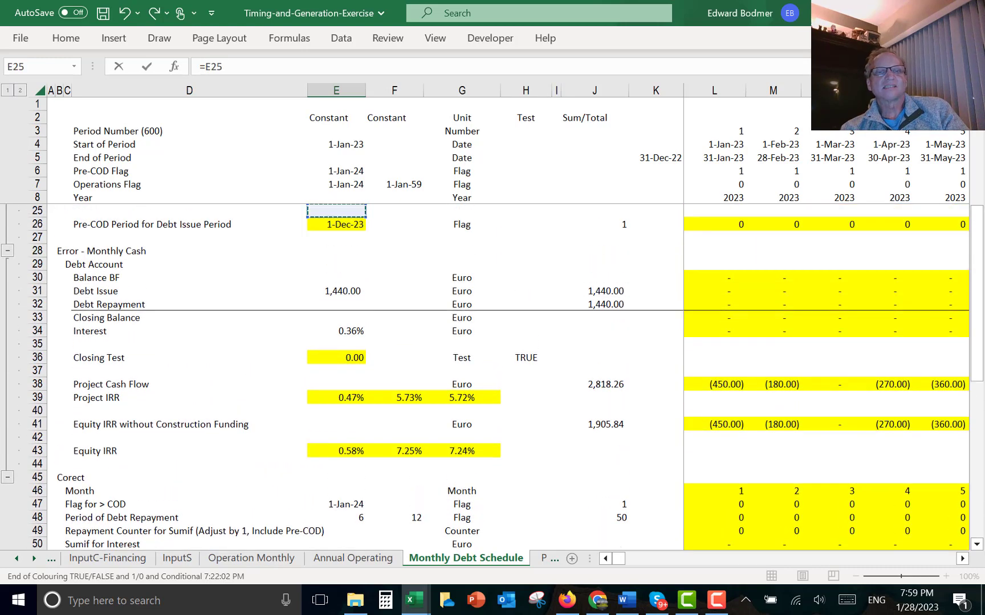
{"action": "key", "text": "Up"}
{"action": "key", "text": "Up"}
{"action": "key", "text": "Up"}
{"action": "key", "text": "Up"}
{"action": "key", "text": "Up"}
{"action": "key", "text": "Up"}
{"action": "key", "text": "Up"}
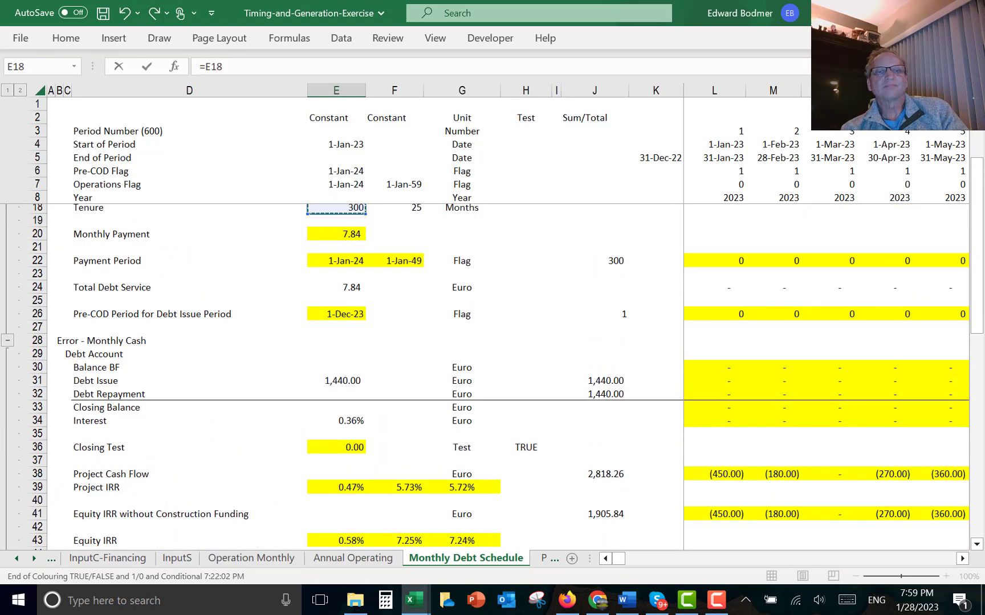
{"action": "key", "text": "Up"}
{"action": "key", "text": "Up"}
{"action": "key", "text": "Up"}
{"action": "key", "text": "Down"}
{"action": "key", "text": "Down"}
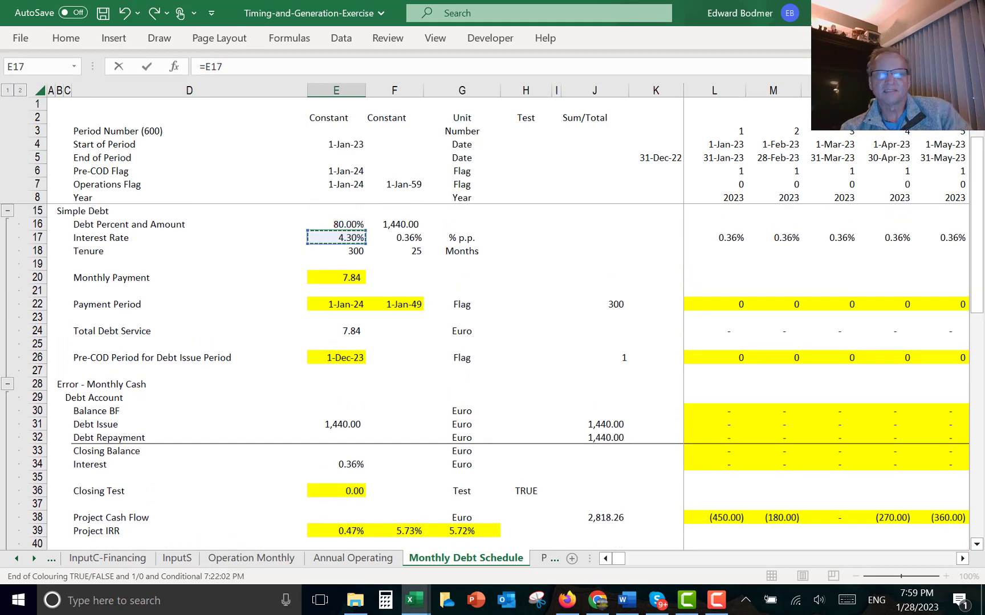
{"action": "type", "text": "/2"}
{"action": "key", "text": "Return"}
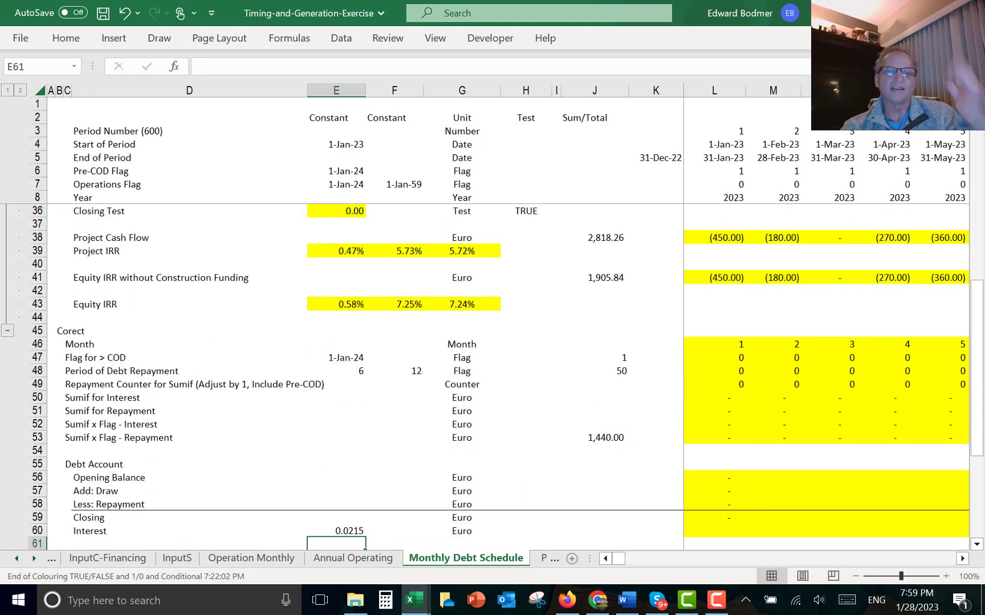
{"action": "key", "text": "Up"}
{"action": "key", "text": "ctrl+shift+5"}
- Enter =L56*$E$60 in L60 so Interest is the opening balance times the fixed rate
{"action": "key", "text": "Right"}
{"action": "key", "text": "Right"}
{"action": "key", "text": "Right"}
{"action": "key", "text": "Right"}
{"action": "key", "text": "Right"}
{"action": "key", "text": "Right"}
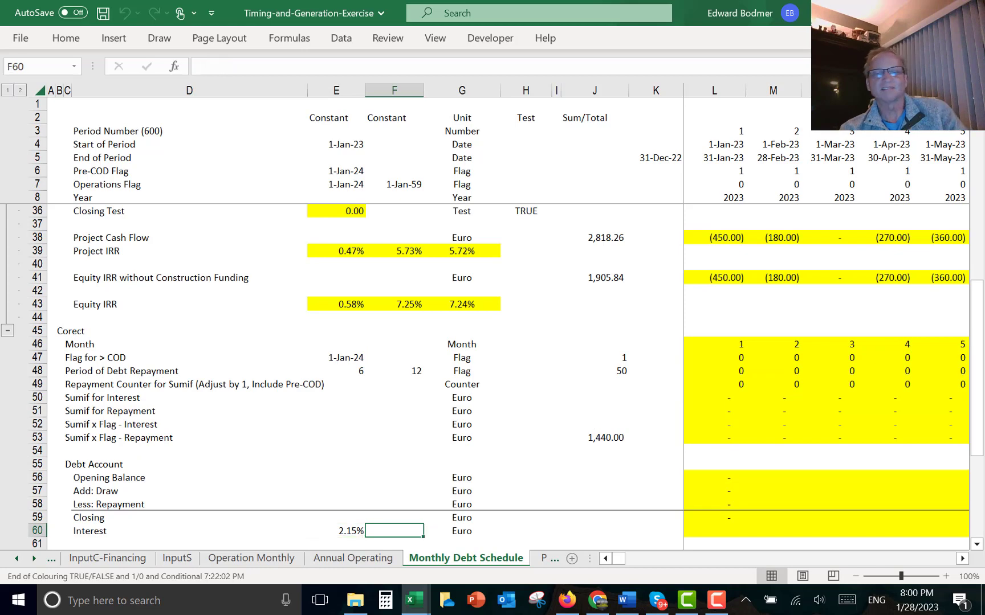
{"action": "key", "text": "Right"}
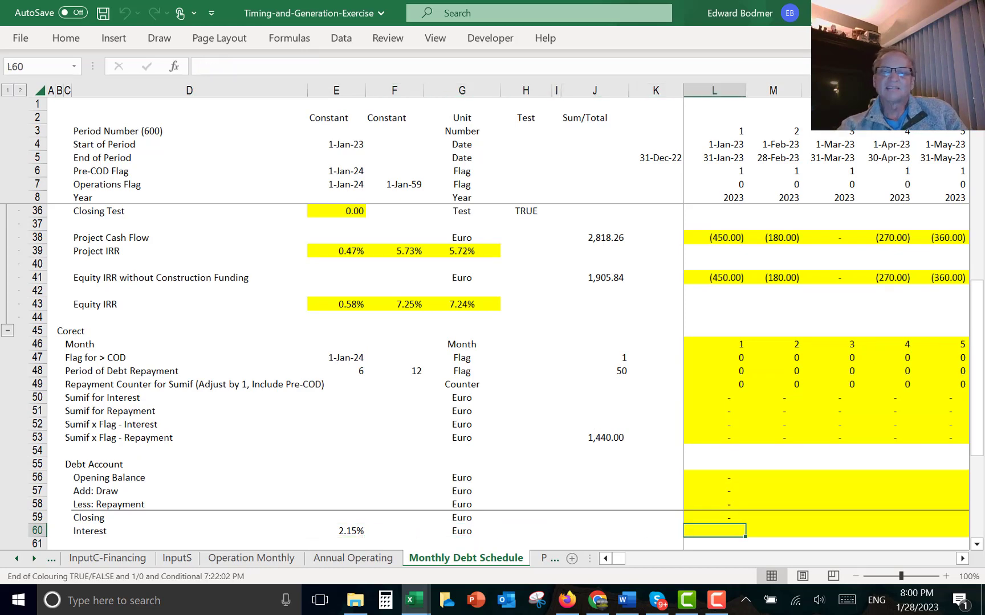
{"action": "type", "text": "="}
{"action": "key", "text": "Up"}
{"action": "key", "text": "Up"}
{"action": "key", "text": "Up"}
{"action": "key", "text": "Up"}
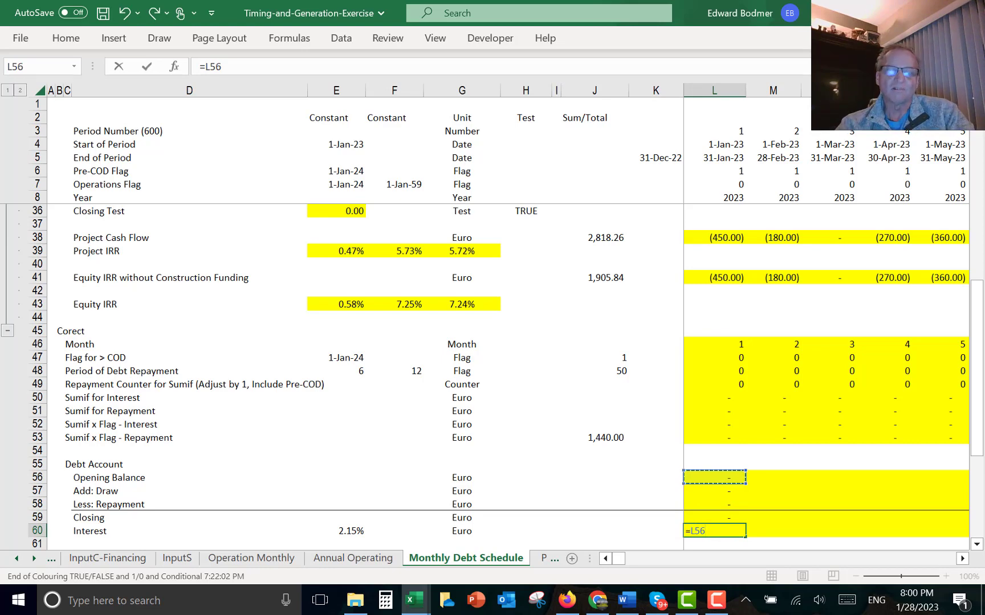
{"action": "type", "text": "*"}
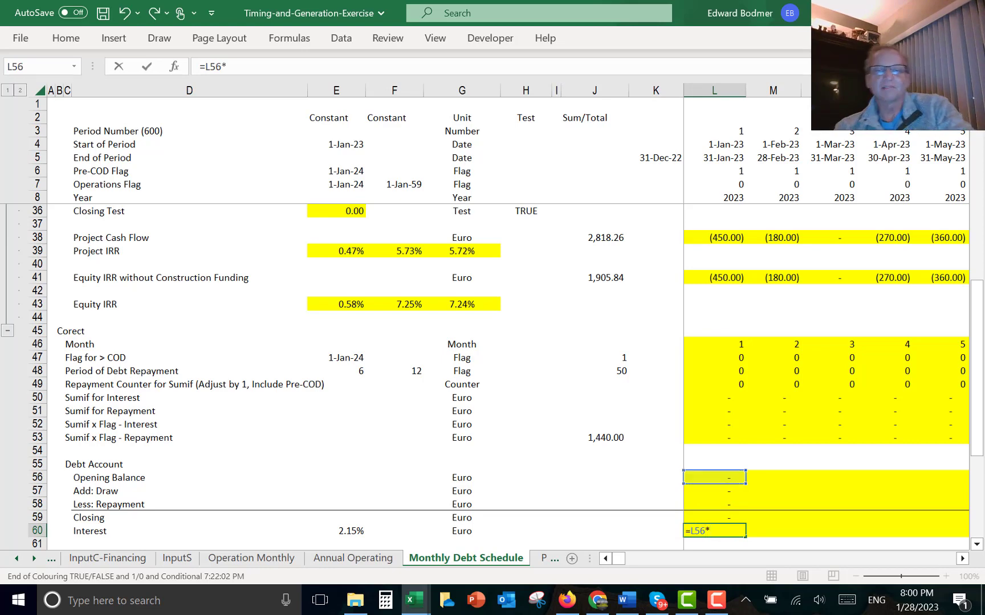
{"action": "key", "text": "Left"}
{"action": "key", "text": "Left"}
{"action": "key", "text": "Left"}
{"action": "key", "text": "Left"}
{"action": "key", "text": "Left"}
{"action": "key", "text": "Left"}
{"action": "key", "text": "Left"}
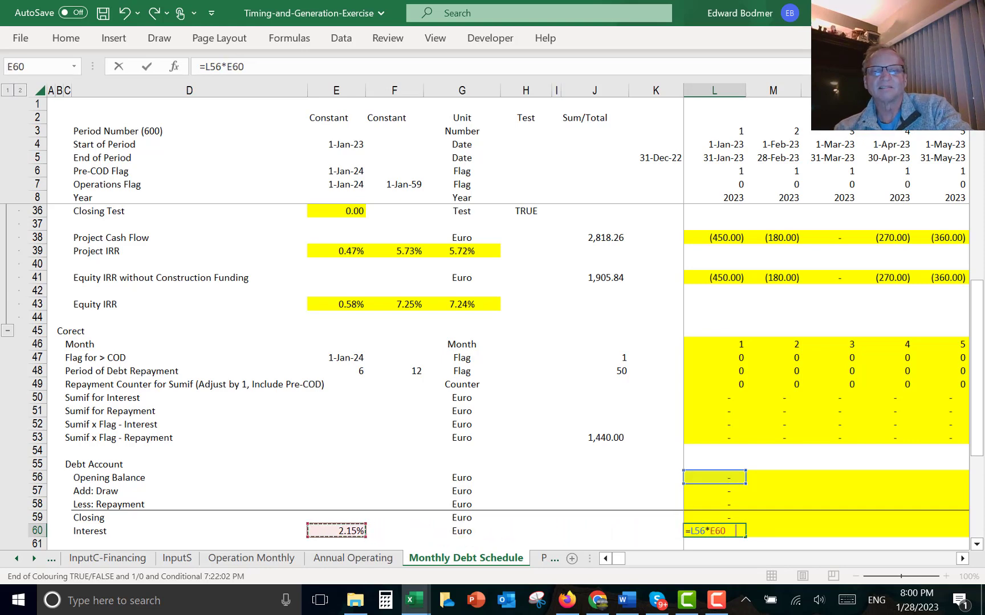
{"action": "key", "text": "F4"}
{"action": "key", "text": "Return"}
- Fill the new Debt Account formulas in L56:L60 right across all months
{"action": "key", "text": "Up"}
{"action": "key", "text": "Up"}
{"action": "key", "text": "Up"}
{"action": "key", "text": "Up"}
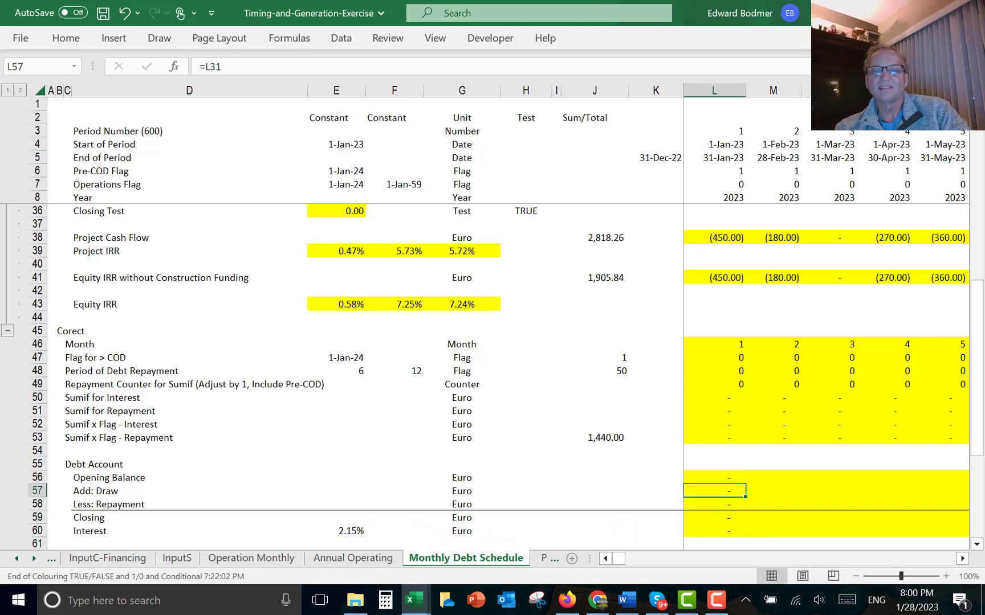
{"action": "key", "text": "Up"}
{"action": "key", "text": "shift+Down"}
{"action": "key", "text": "shift+Down"}
{"action": "key", "text": "shift+Down"}
{"action": "key", "text": "shift+Down"}
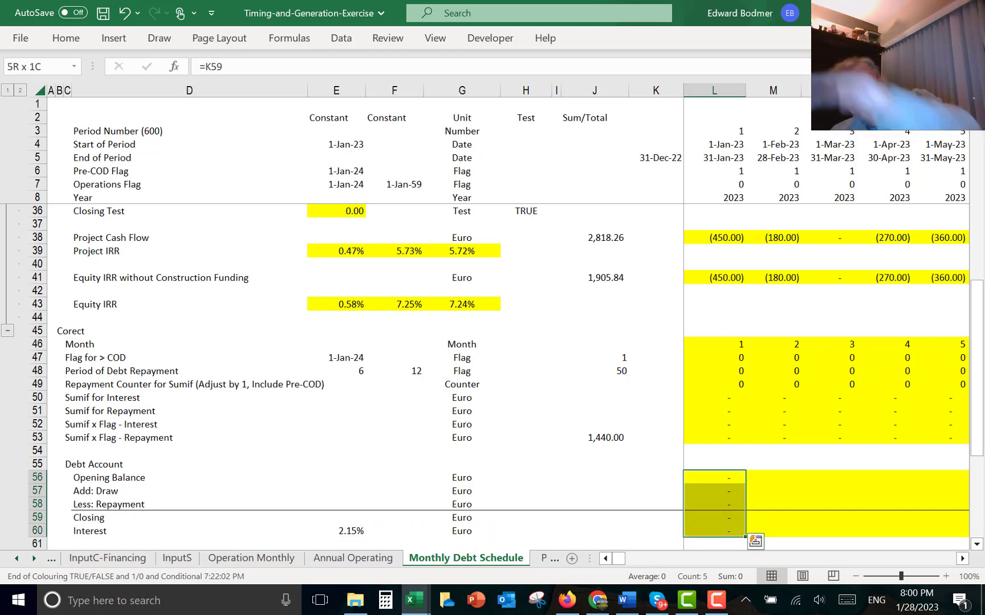
{"action": "key", "text": "ctrl+shift+r"}
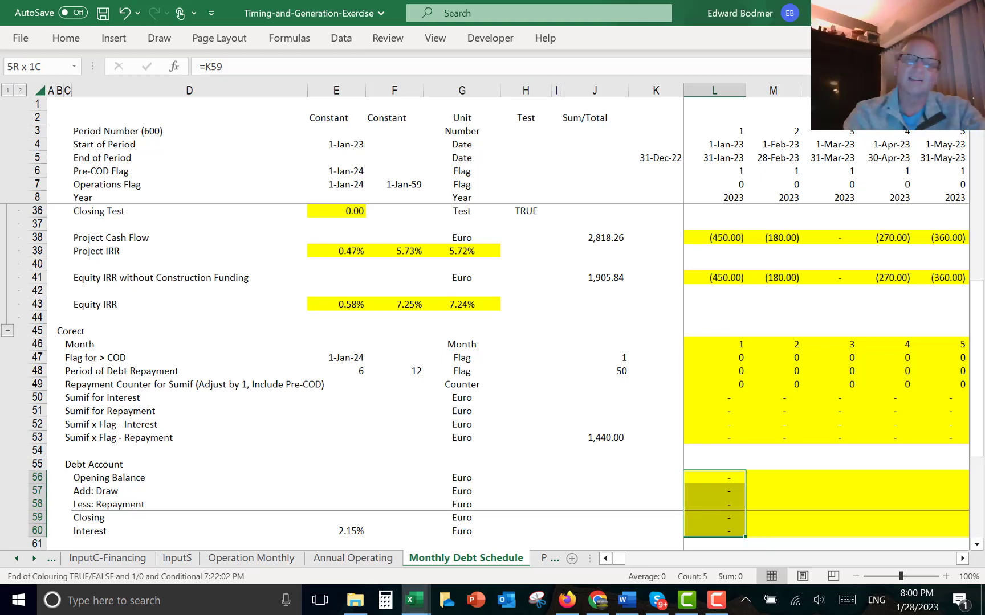
- Inspect the Sumif and Debt Account rows across the months around COD
{"action": "key", "text": "Right"}
{"action": "key", "text": "Right"}
{"action": "key", "text": "Right"}
{"action": "key", "text": "Right"}
{"action": "key", "text": "Right"}
{"action": "key", "text": "Right"}
{"action": "key", "text": "Right"}
{"action": "key", "text": "Right"}
{"action": "key", "text": "Right"}
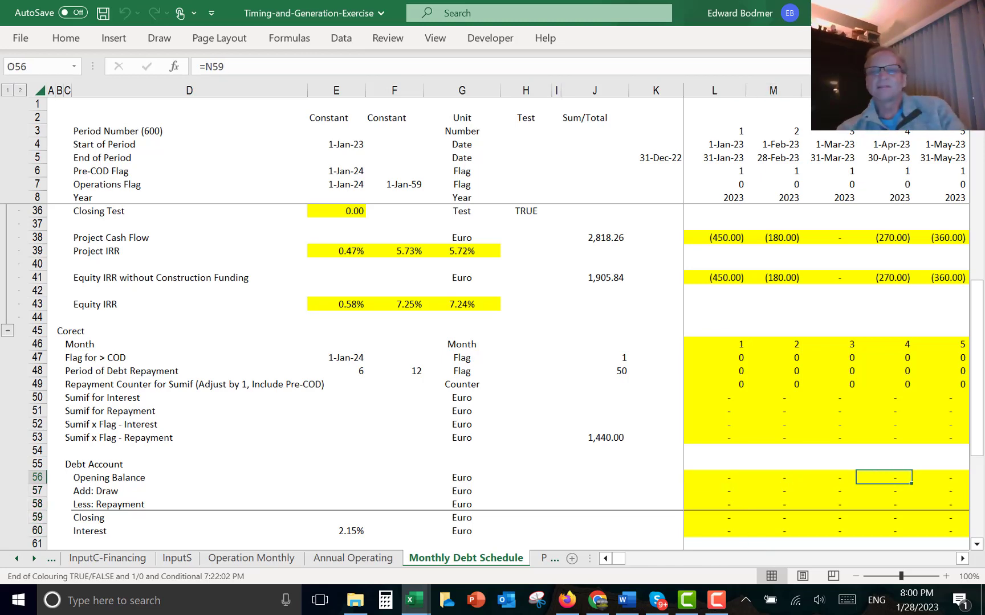
{"action": "key", "text": "Right"}
{"action": "key", "text": "Right"}
{"action": "key", "text": "Right"}
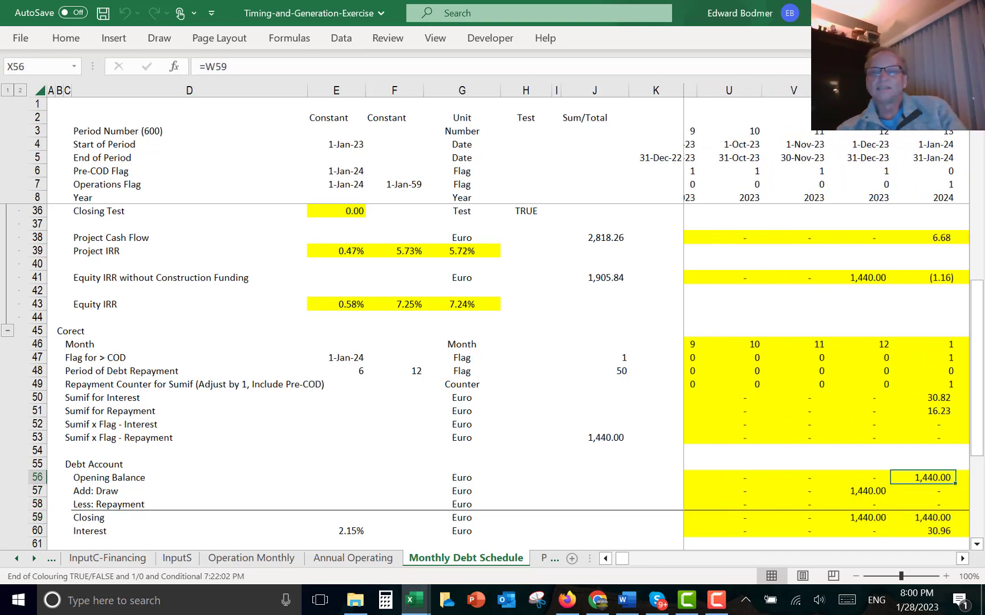
{"action": "key", "text": "Up"}
{"action": "key", "text": "Up"}
{"action": "key", "text": "Up"}
{"action": "key", "text": "Up"}
{"action": "key", "text": "Up"}
{"action": "key", "text": "Up"}
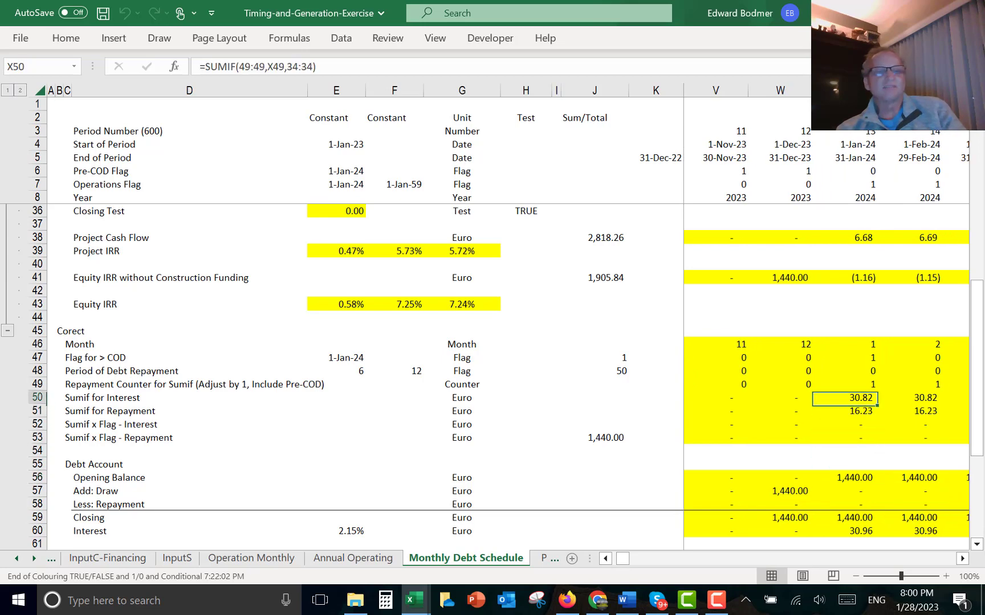
{"action": "key", "text": "Down"}
{"action": "key", "text": "Down"}
{"action": "key", "text": "Down"}
{"action": "key", "text": "Down"}
{"action": "key", "text": "Down"}
{"action": "key", "text": "Down"}
{"action": "key", "text": "Down"}
{"action": "key", "text": "Down"}
{"action": "key", "text": "Down"}
{"action": "key", "text": "Down"}
{"action": "key", "text": "Down"}
{"action": "key", "text": "Down"}
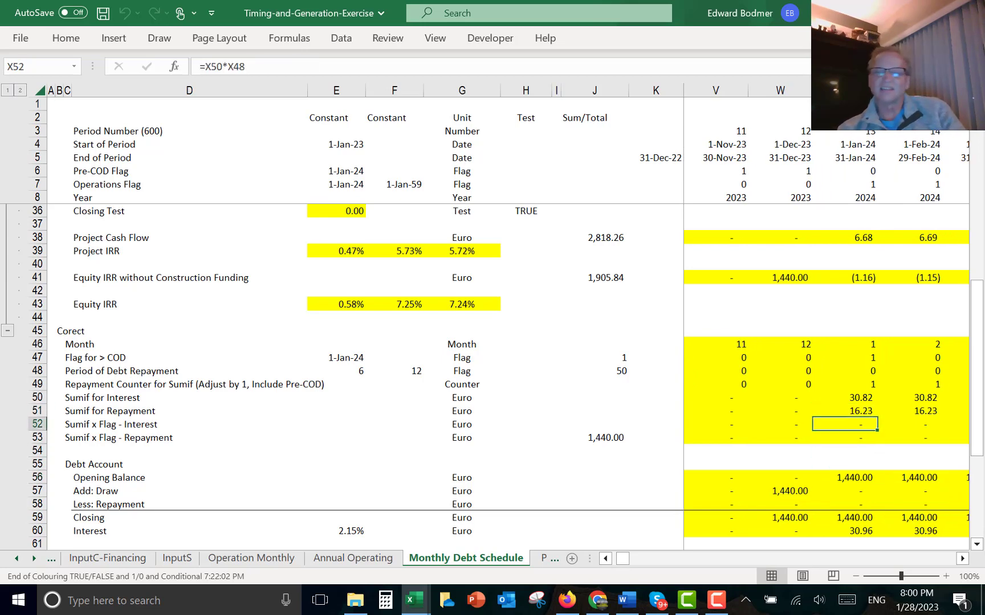
{"action": "key", "text": "Up"}
{"action": "key", "text": "Up"}
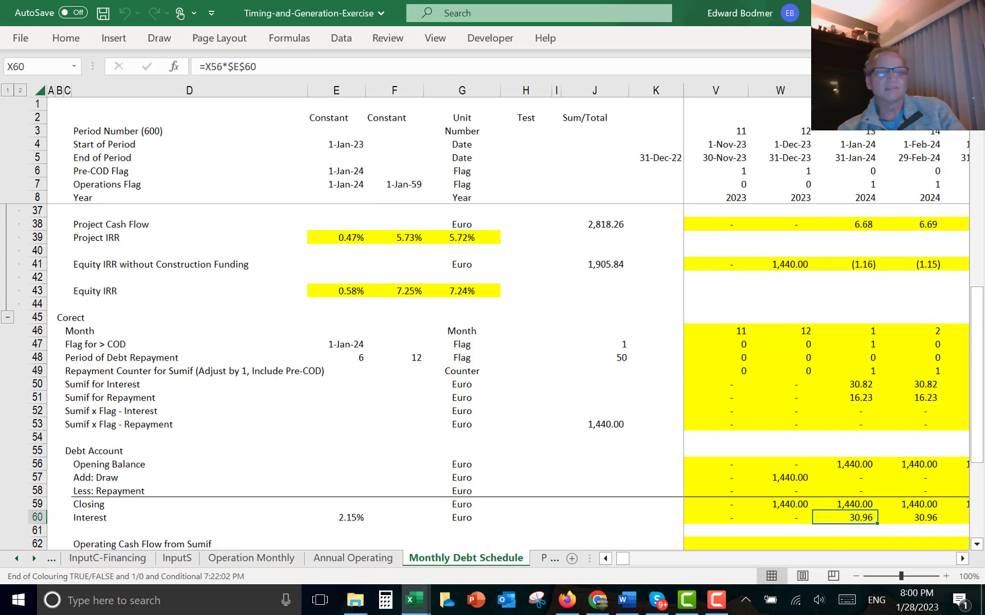
{"action": "key", "text": "Left"}
{"action": "key", "text": "Left"}
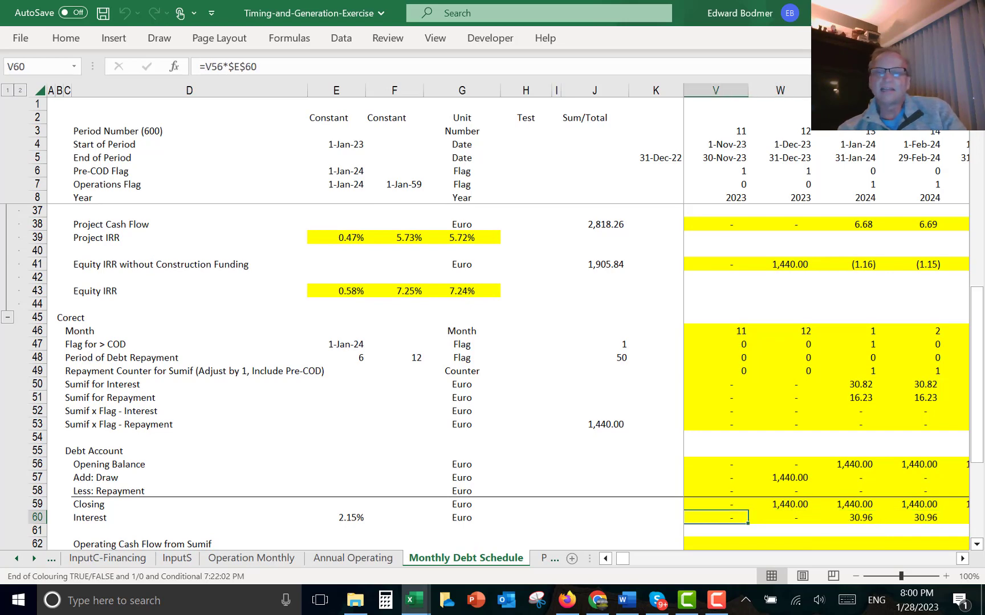
{"action": "key", "text": "Right"}
{"action": "key", "text": "Right"}
{"action": "key", "text": "Right"}
{"action": "key", "text": "Left"}
{"action": "key", "text": "Left"}
{"action": "key", "text": "Left"}
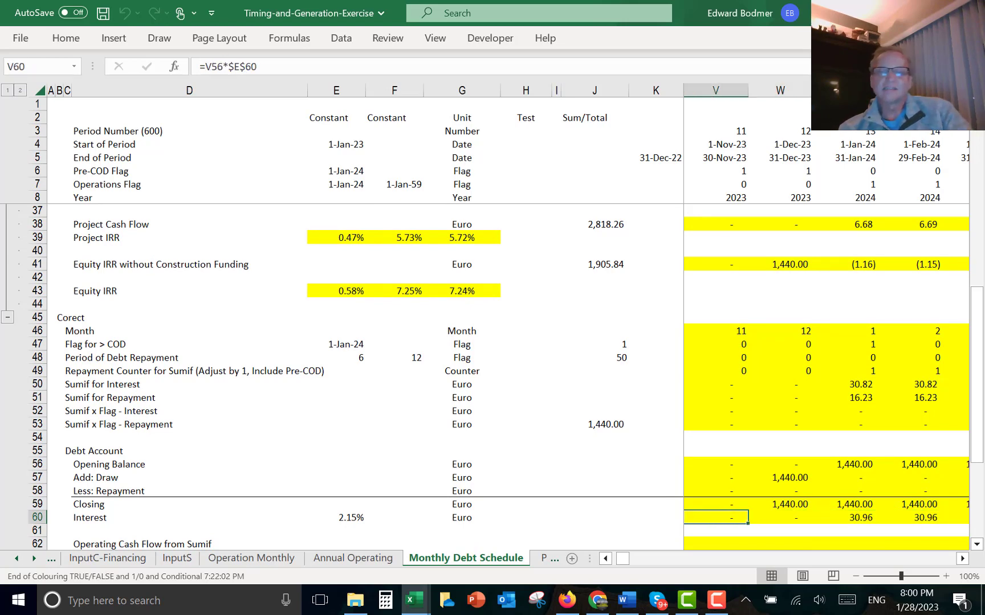
{"action": "key", "text": "ctrl+Left"}
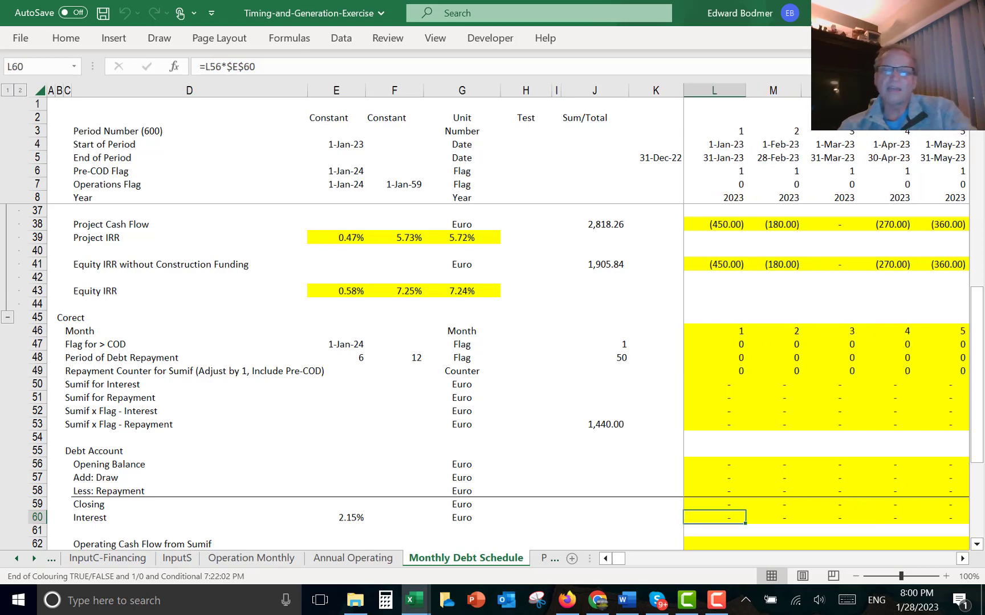
- Multiply the L60 interest formula by the Period of Debt Repayment flag L48 and fill it right
{"action": "key", "text": "F2"}
{"action": "type", "text": "*"}
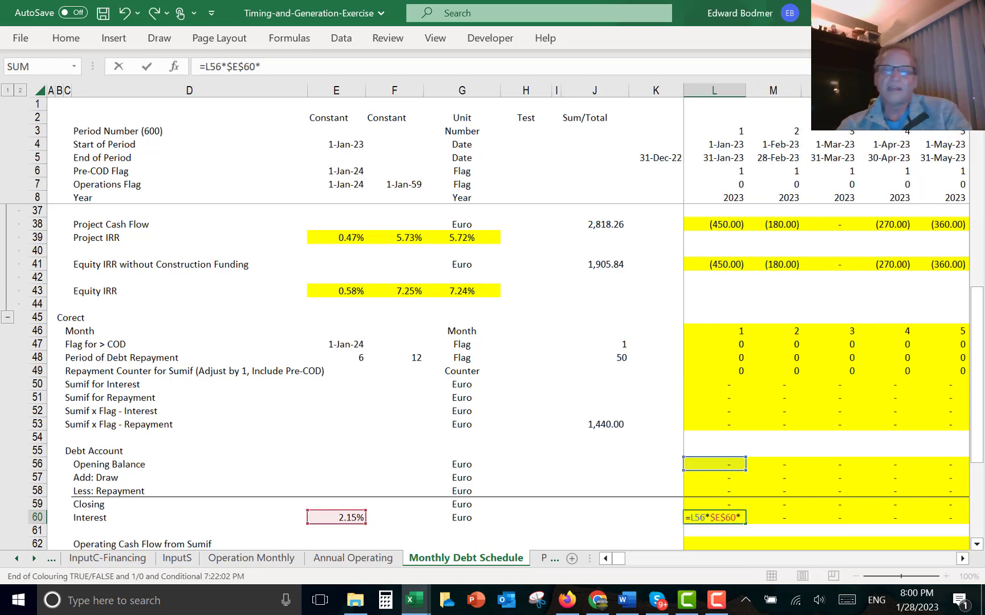
{"action": "left_click", "coordinate": [726, 375]}
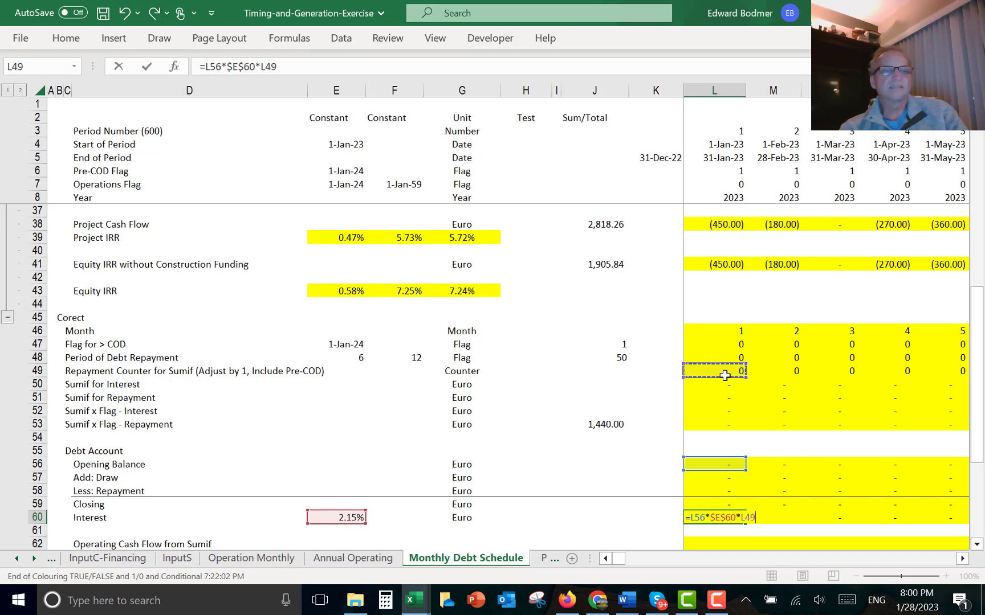
{"action": "key", "text": "Left"}
{"action": "key", "text": "Left"}
{"action": "key", "text": "Left"}
{"action": "key", "text": "Left"}
{"action": "key", "text": "Left"}
{"action": "key", "text": "Left"}
{"action": "key", "text": "Left"}
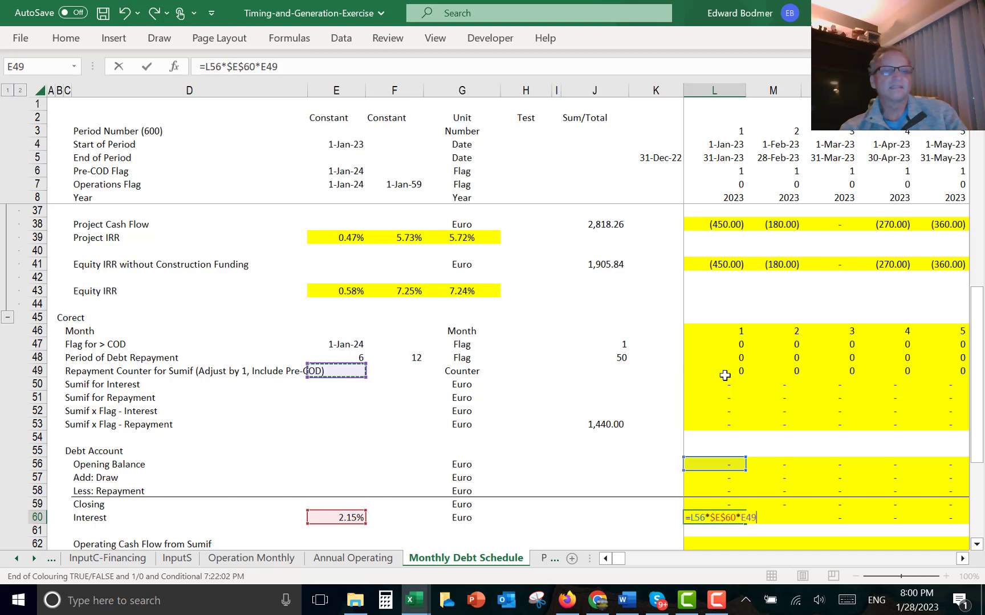
{"action": "key", "text": "Up"}
{"action": "key", "text": "Right"}
{"action": "key", "text": "Right"}
{"action": "key", "text": "Right"}
{"action": "key", "text": "Right"}
{"action": "key", "text": "Right"}
{"action": "key", "text": "Right"}
{"action": "key", "text": "Right"}
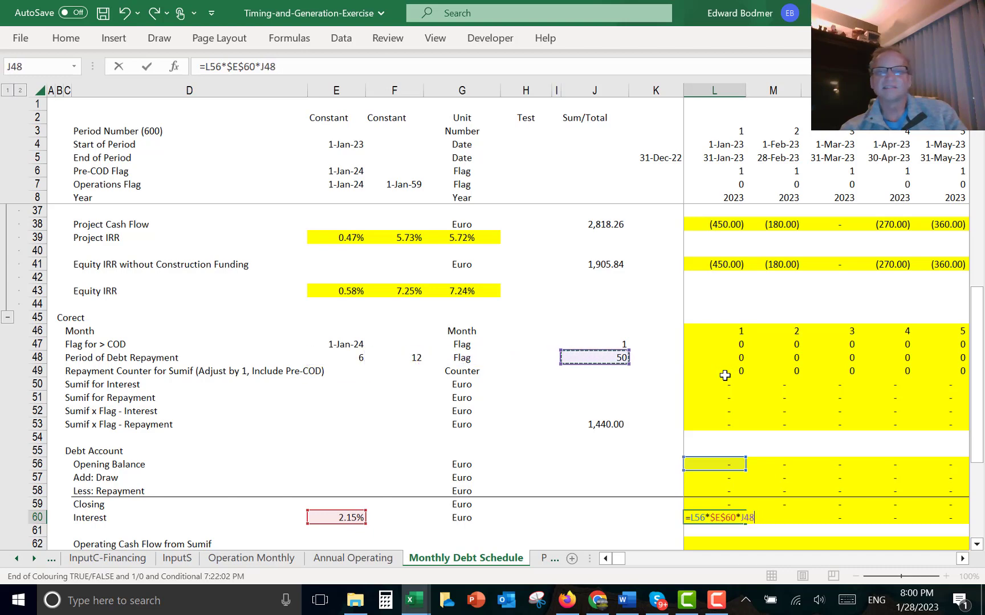
{"action": "key", "text": "Return"}
{"action": "key", "text": "Up"}
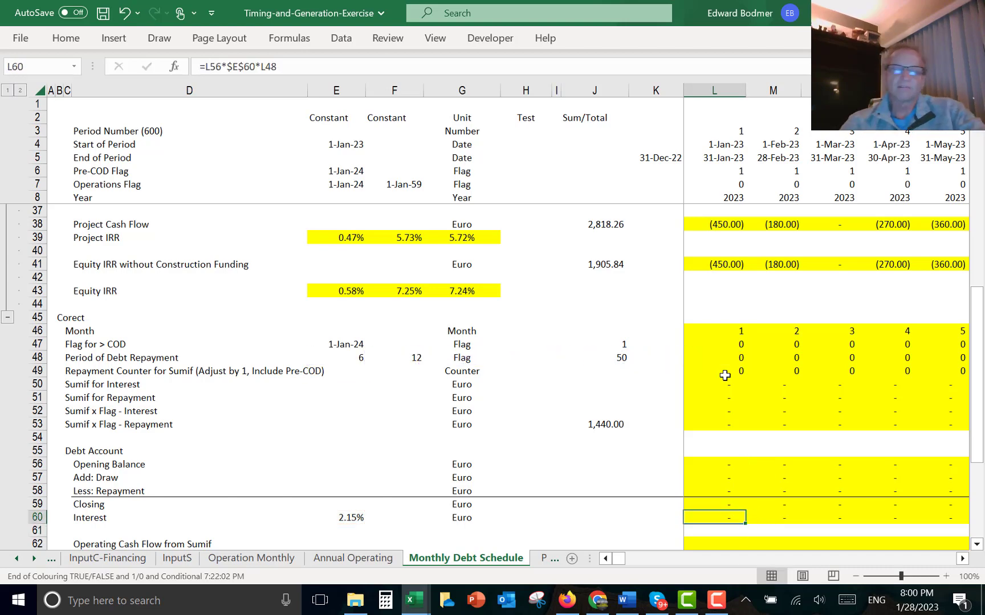
{"action": "key", "text": "ctrl+shift+r"}
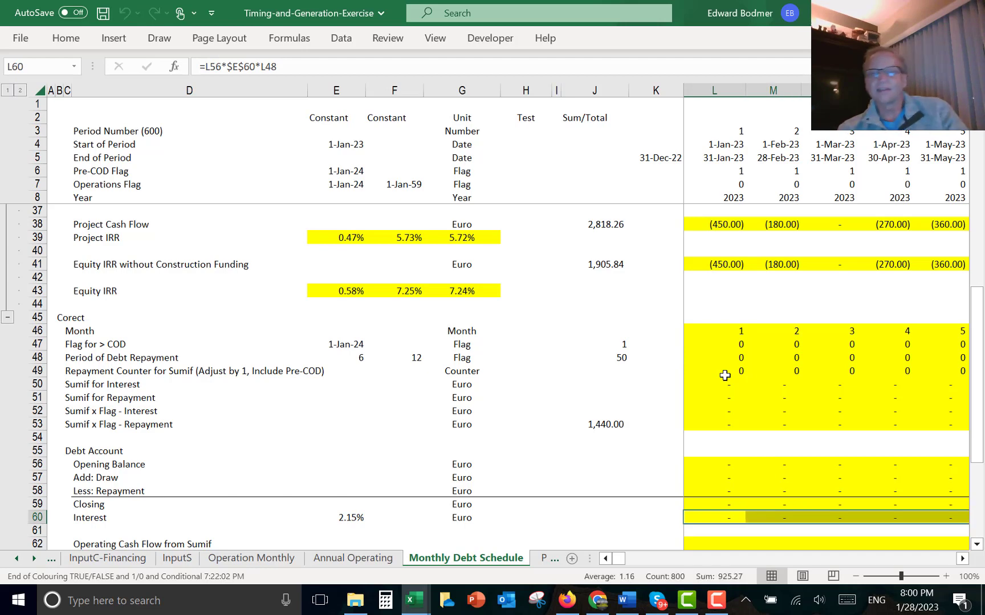
- Scroll across the months to check the Interest and Repayment rows after COD
{"action": "key", "text": "Right"}
{"action": "key", "text": "Right"}
{"action": "key", "text": "Right"}
{"action": "key", "text": "Right"}
{"action": "key", "text": "Right"}
{"action": "key", "text": "Right"}
{"action": "key", "text": "Right"}
{"action": "key", "text": "Right"}
{"action": "key", "text": "Right"}
{"action": "key", "text": "Right"}
{"action": "key", "text": "Right"}
{"action": "key", "text": "Right"}
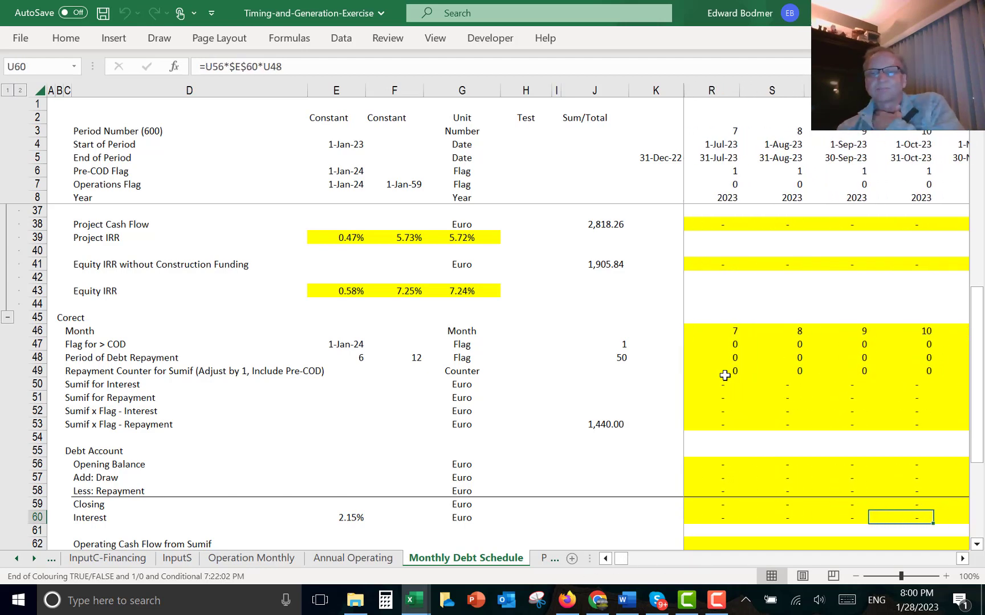
{"action": "key", "text": "Right"}
{"action": "key", "text": "Right"}
{"action": "key", "text": "Right"}
{"action": "key", "text": "Right"}
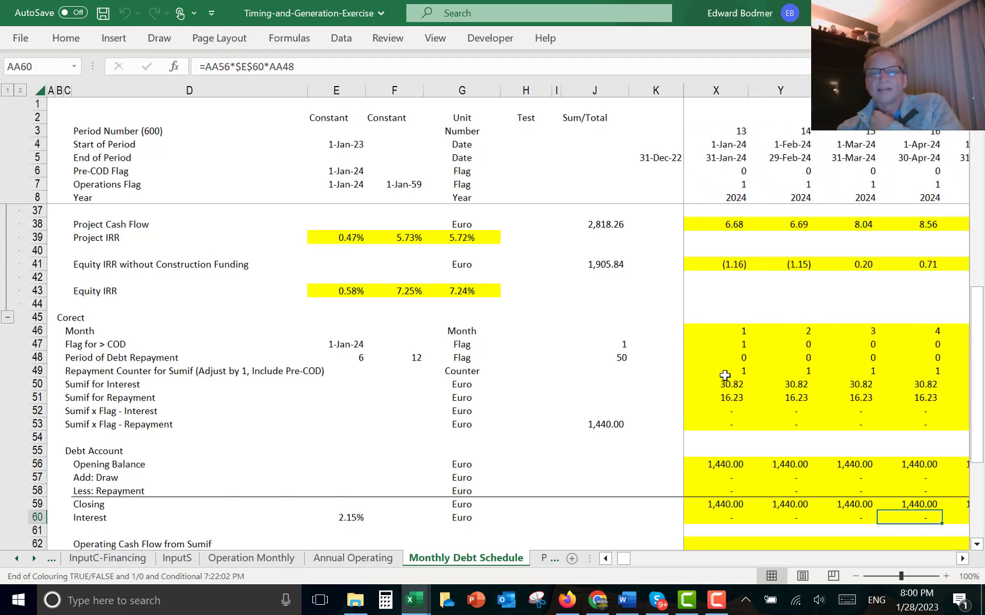
{"action": "key", "text": "Right"}
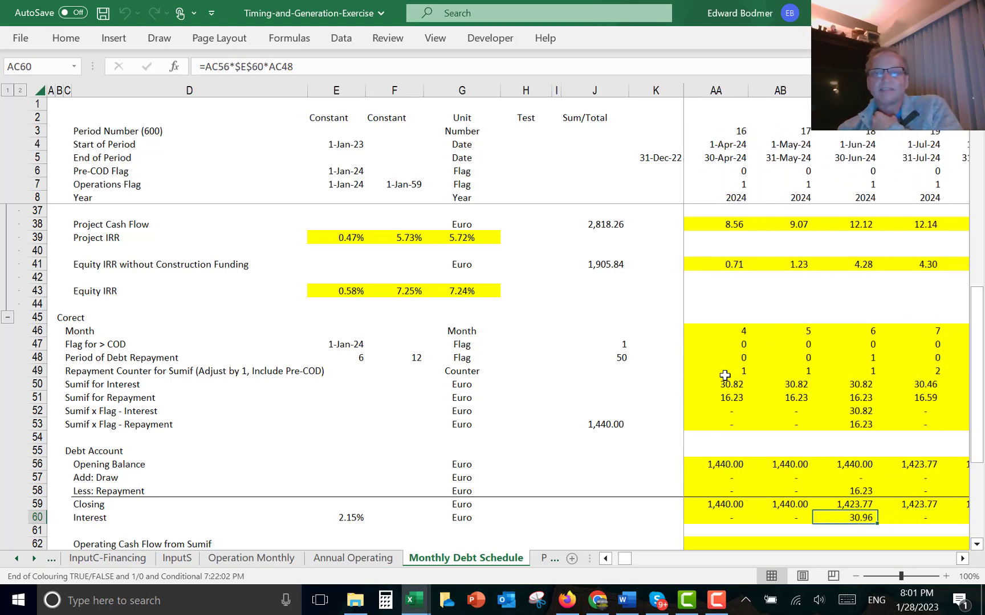
- Step through the monthly Interest values in row 60 across the repayment months and return to the first month
{"action": "key", "text": "Right"}
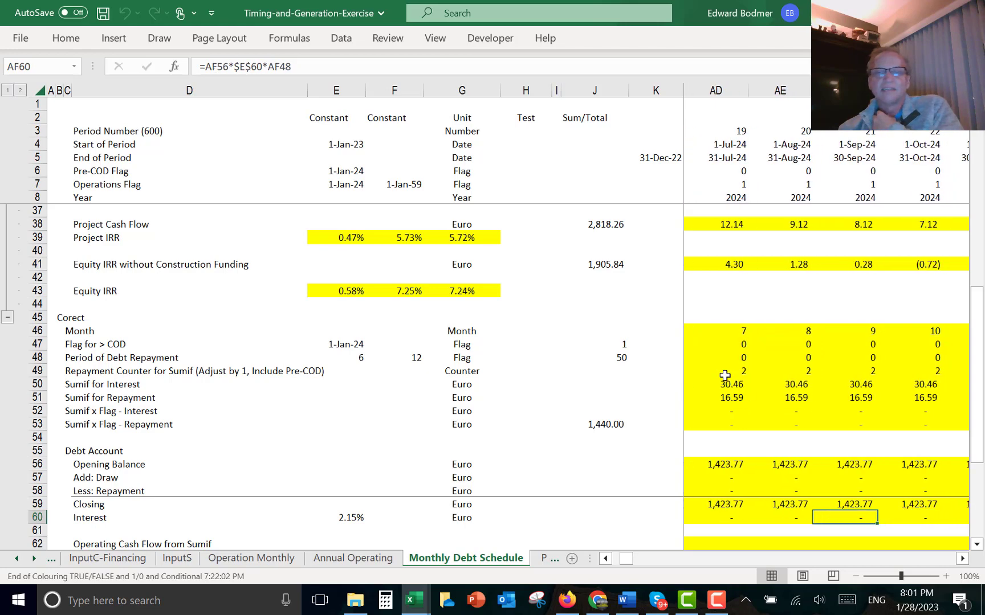
{"action": "key", "text": "Left"}
{"action": "key", "text": "Left"}
{"action": "key", "text": "Left"}
{"action": "key", "text": "Right"}
{"action": "key", "text": "Right"}
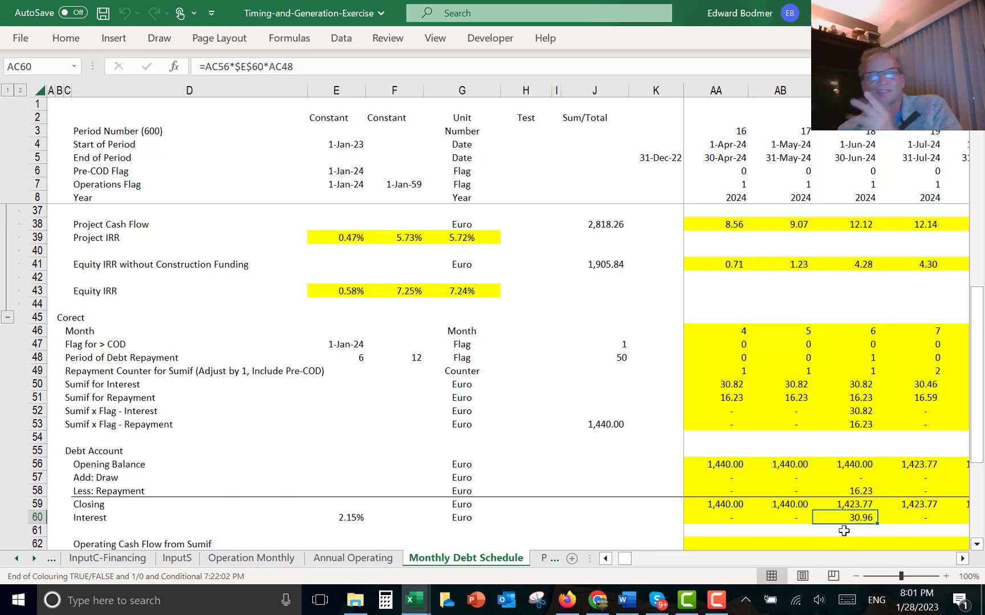
{"action": "key", "text": "Right"}
{"action": "key", "text": "Right"}
{"action": "key", "text": "Right"}
{"action": "key", "text": "Right"}
{"action": "key", "text": "Right"}
{"action": "key", "text": "Right"}
{"action": "key", "text": "Right"}
{"action": "key", "text": "Right"}
{"action": "key", "text": "Right"}
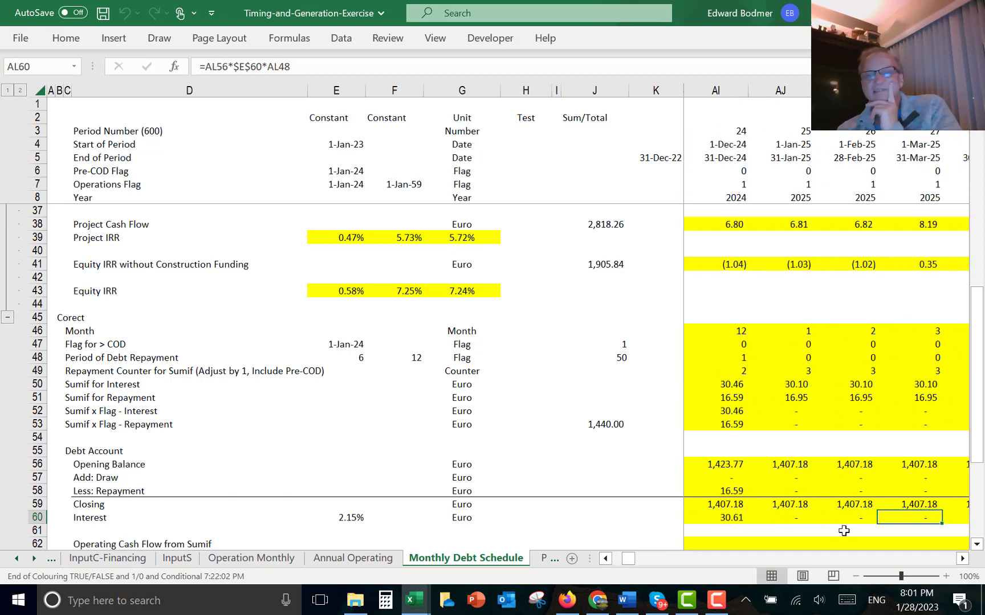
{"action": "key", "text": "Right"}
{"action": "key", "text": "Right"}
{"action": "key", "text": "Right"}
{"action": "key", "text": "Right"}
{"action": "key", "text": "Right"}
{"action": "key", "text": "Right"}
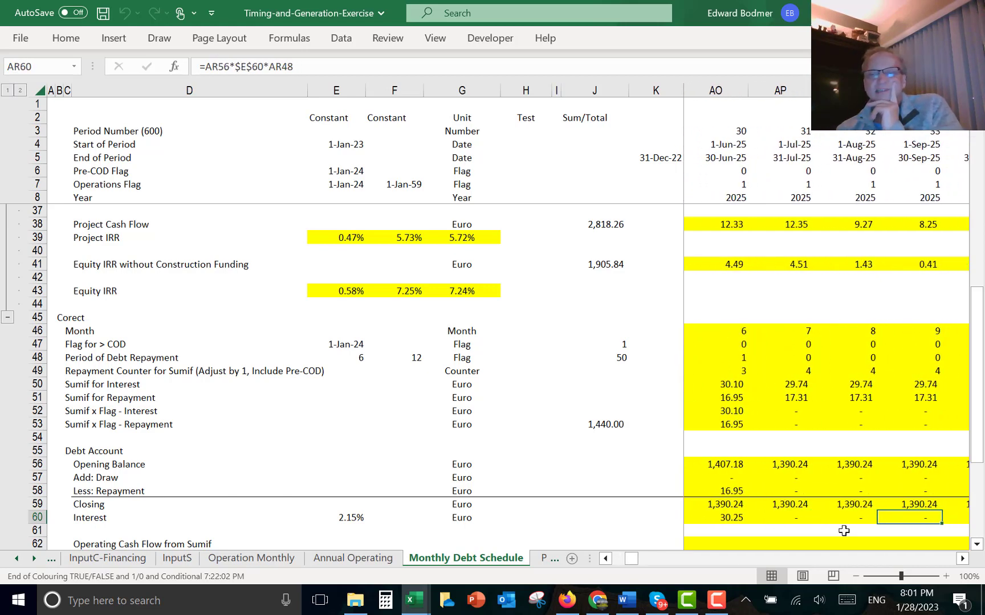
{"action": "key", "text": "Right"}
{"action": "key", "text": "Right"}
{"action": "key", "text": "Right"}
{"action": "key", "text": "Right"}
{"action": "key", "text": "Right"}
{"action": "key", "text": "Right"}
{"action": "key", "text": "Right"}
{"action": "key", "text": "Right"}
{"action": "key", "text": "Right"}
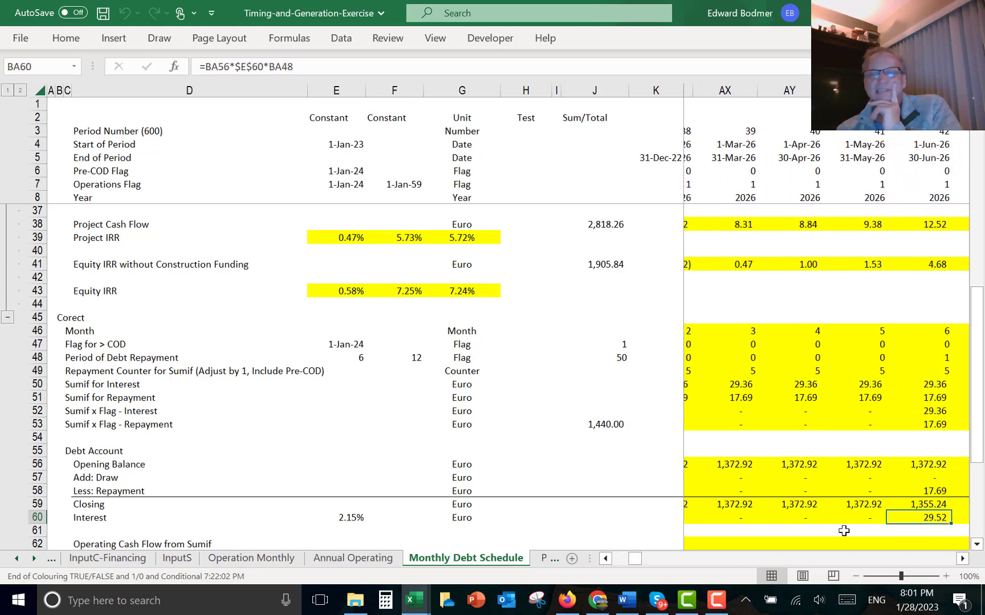
{"action": "key", "text": "Right"}
{"action": "key", "text": "Right"}
{"action": "key", "text": "Right"}
{"action": "key", "text": "Left"}
{"action": "key", "text": "Left"}
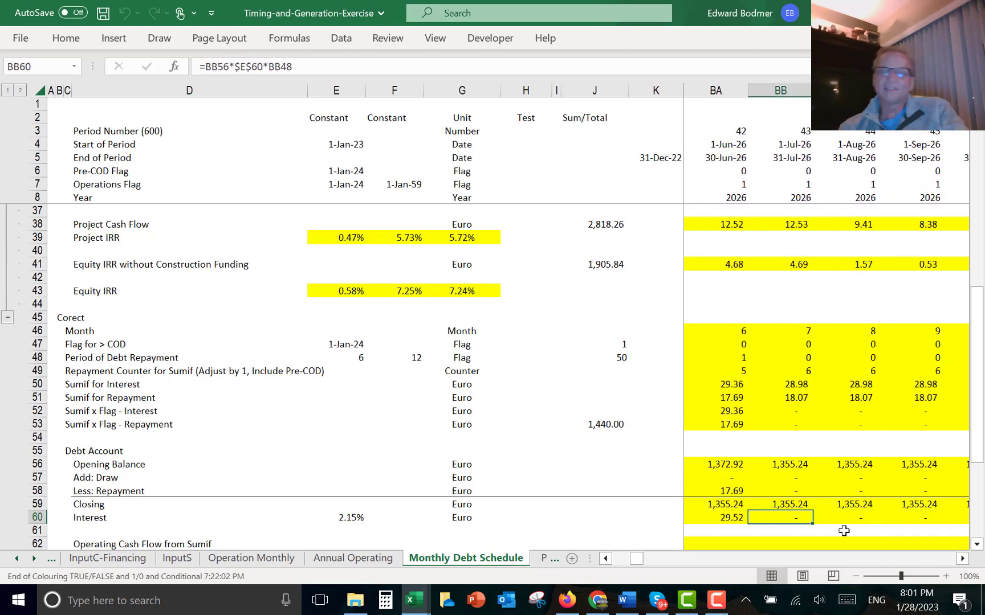
{"action": "key", "text": "ctrl+Left"}
{"action": "key", "text": "ctrl+Left"}
{"action": "key", "text": "Left"}
- Enter a SUMIF in L63 summing the Nominal EBITDA row 11 where row 49 matches the L49 repayment counter
{"action": "key", "text": "Down"}
{"action": "key", "text": "Down"}
{"action": "key", "text": "Down"}
{"action": "key", "text": "Down"}
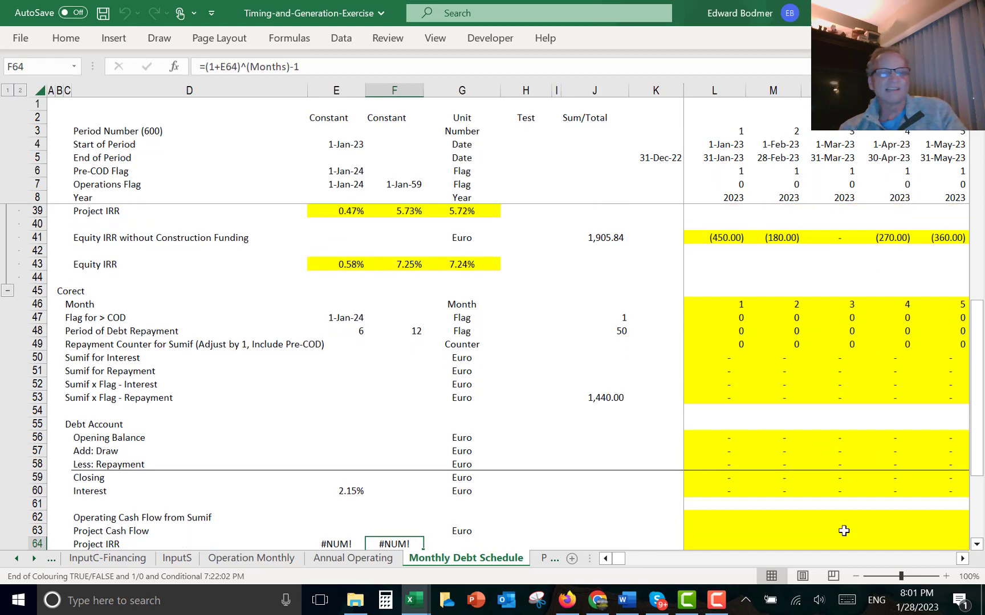
{"action": "key", "text": "Down"}
{"action": "key", "text": "Up"}
{"action": "key", "text": "Up"}
{"action": "key", "text": "Right"}
{"action": "key", "text": "Right"}
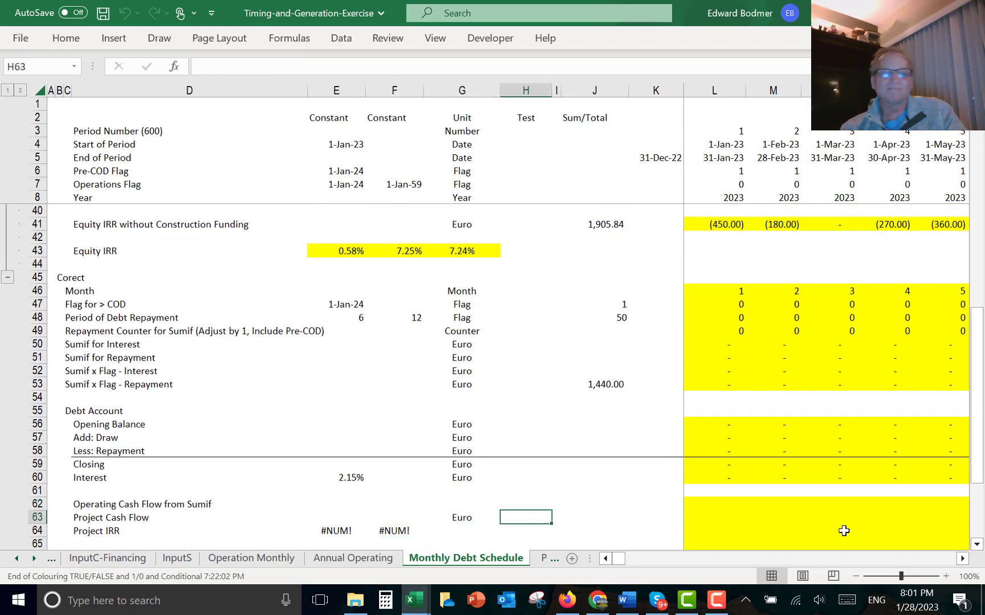
{"action": "key", "text": "Right"}
{"action": "key", "text": "Right"}
{"action": "key", "text": "Right"}
{"action": "key", "text": "Right"}
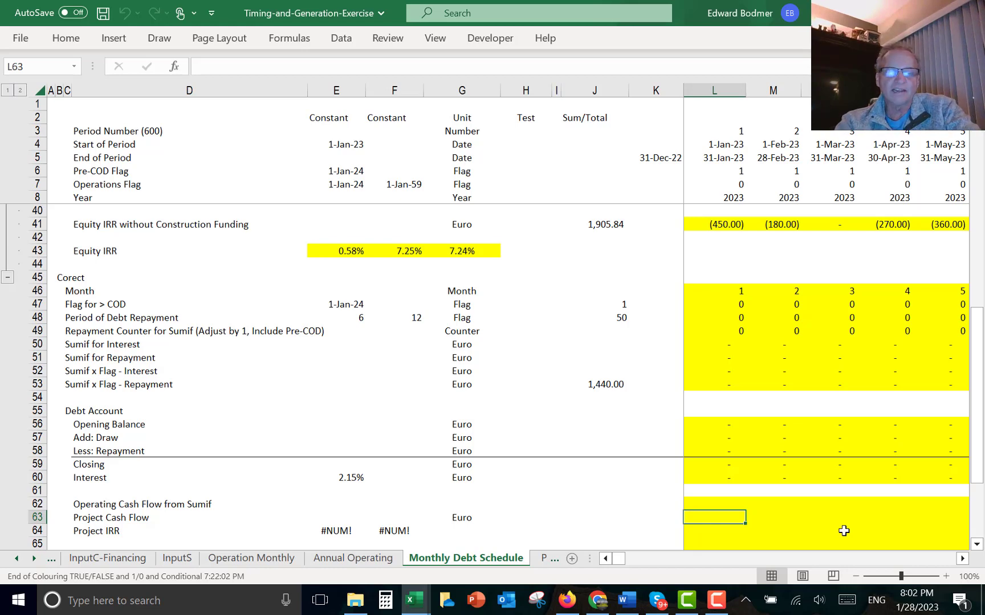
{"action": "type", "text": "=sum"}
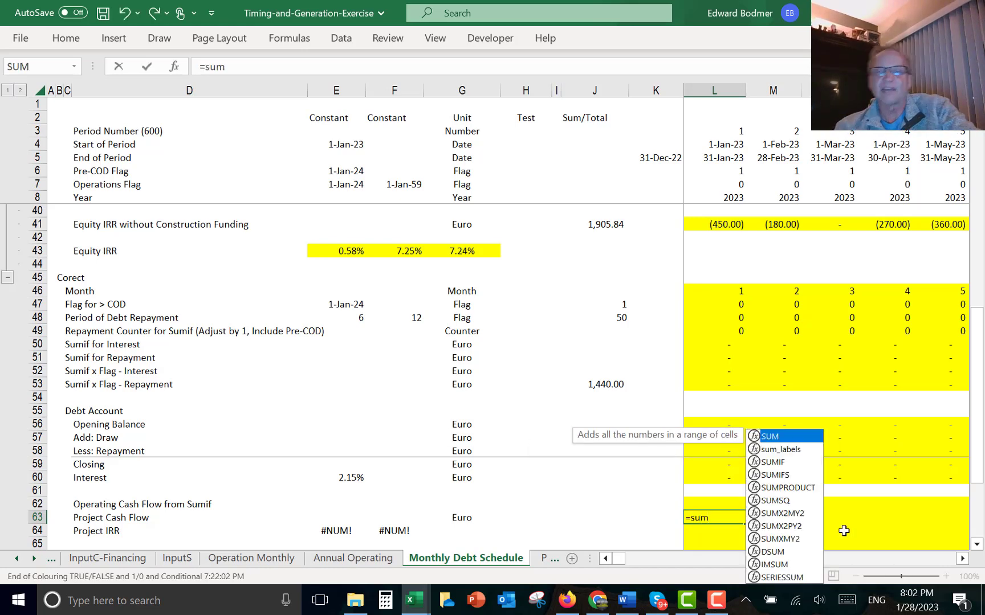
{"action": "key", "text": "Down"}
{"action": "key", "text": "Tab"}
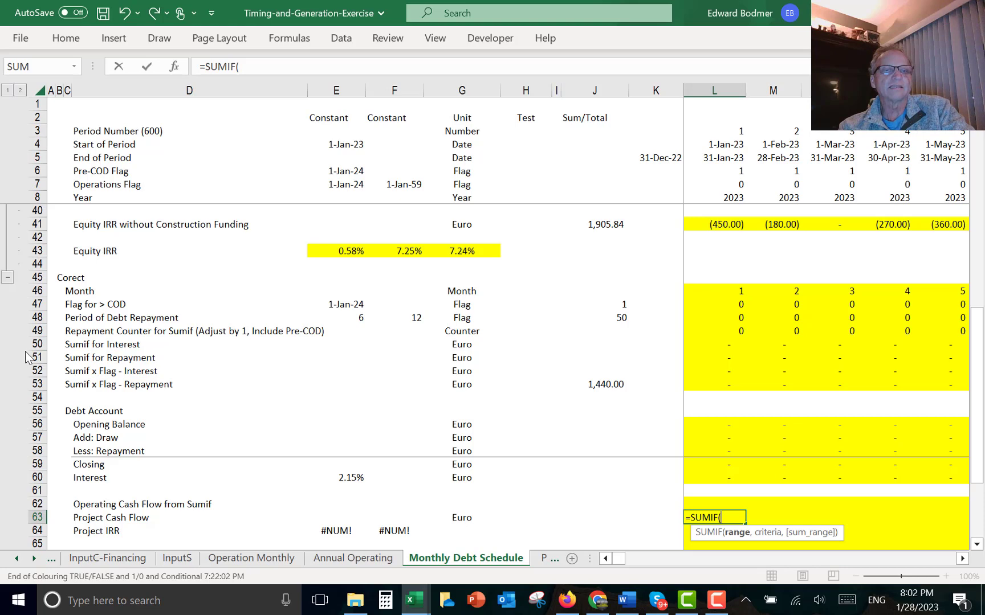
{"action": "left_click", "coordinate": [31, 331]}
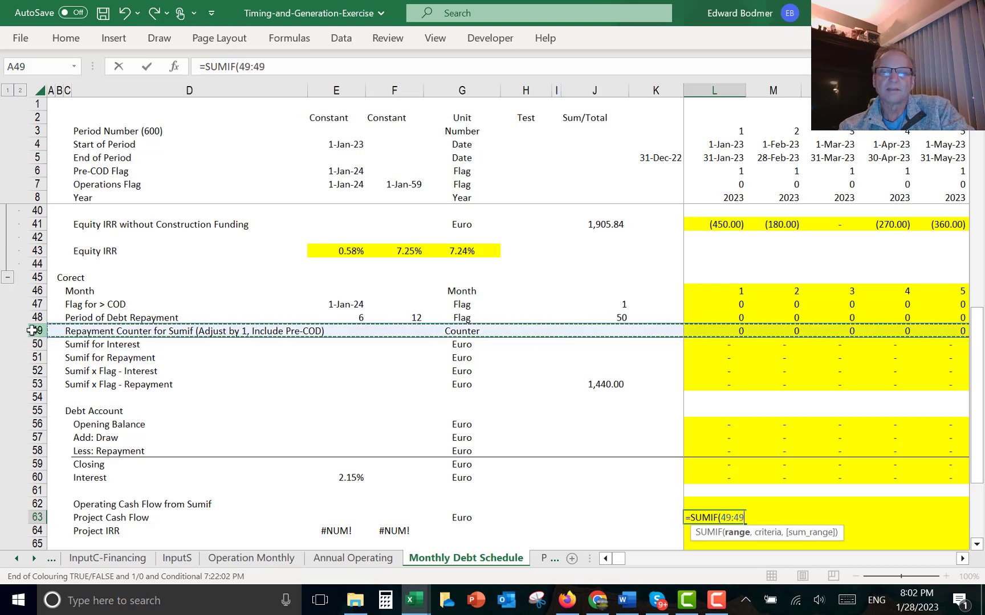
{"action": "type", "text": ","}
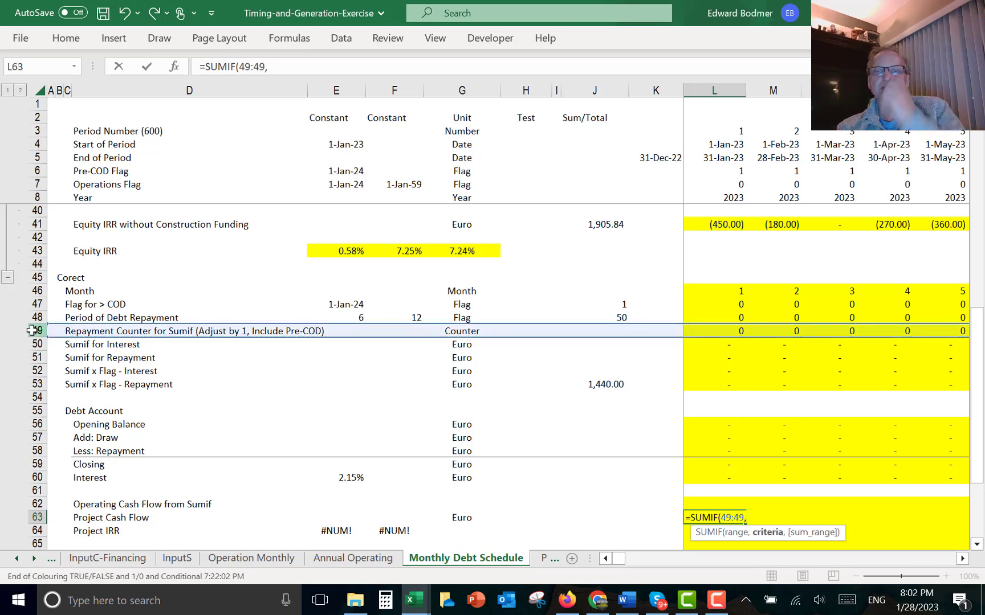
{"action": "left_click", "coordinate": [727, 331]}
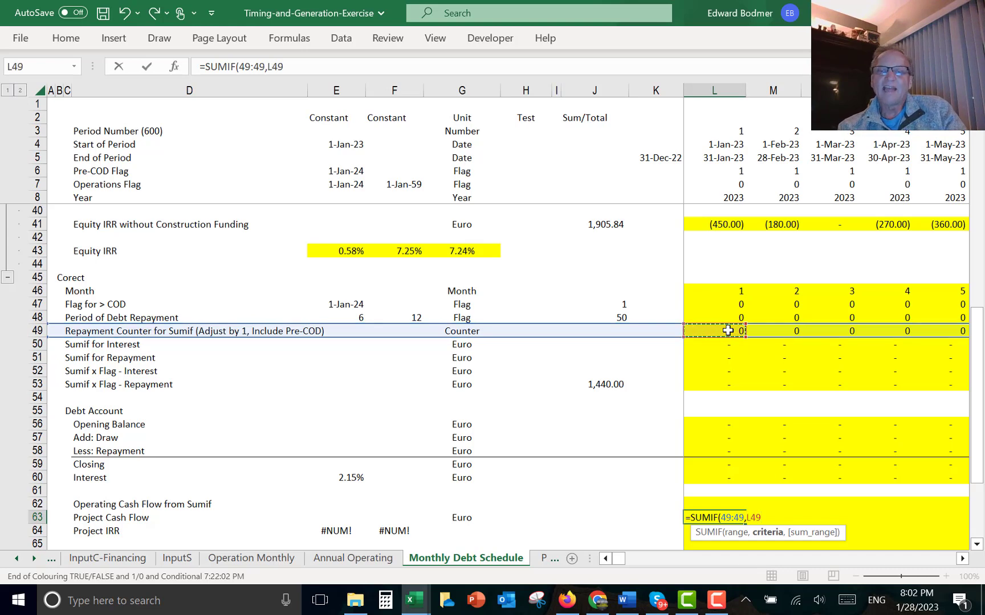
{"action": "type", "text": ","}
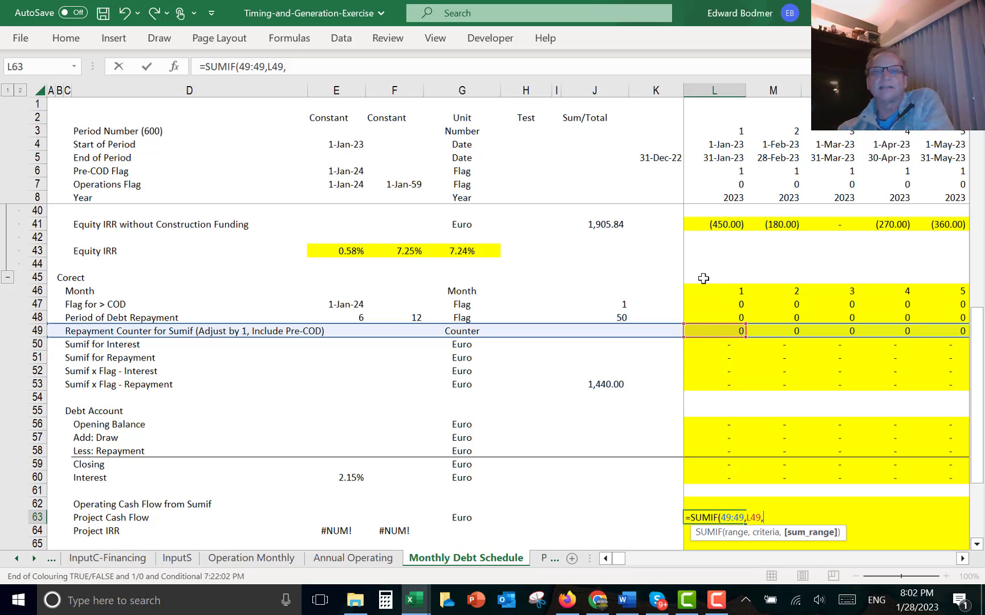
{"action": "left_click", "coordinate": [710, 247]}
{"action": "key", "text": "Up"}
{"action": "key", "text": "Up"}
{"action": "key", "text": "Up"}
{"action": "key", "text": "Up"}
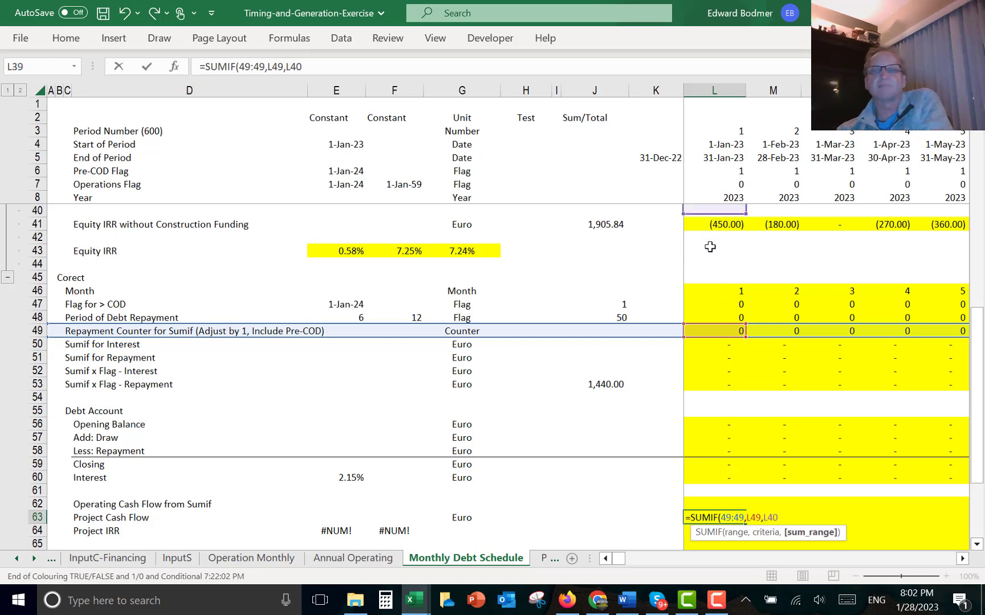
{"action": "key", "text": "Up"}
{"action": "key", "text": "Up"}
{"action": "key", "text": "Up"}
{"action": "key", "text": "Up"}
{"action": "key", "text": "Up"}
{"action": "key", "text": "Up"}
{"action": "key", "text": "Up"}
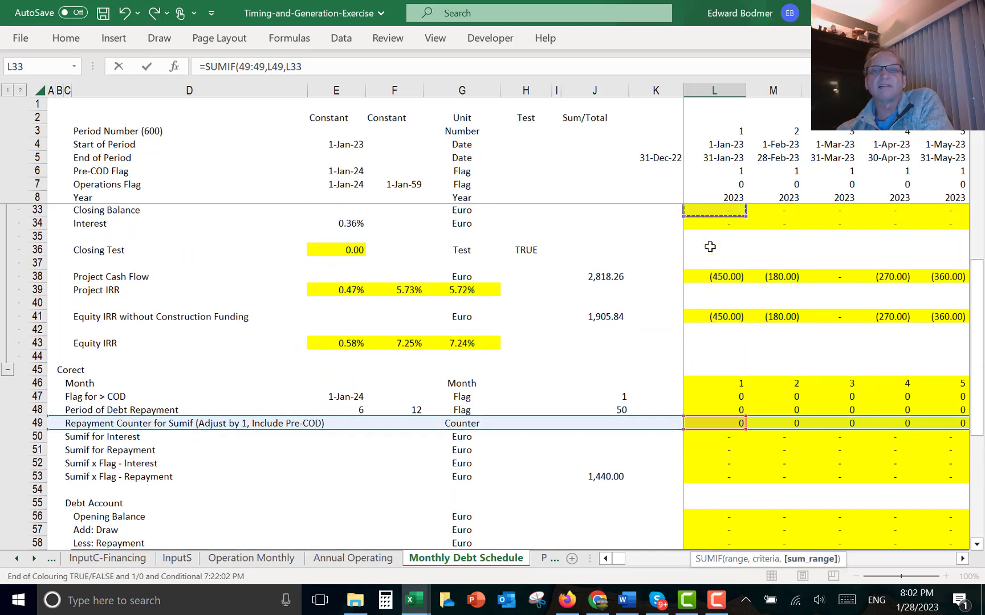
{"action": "key", "text": "Up"}
{"action": "key", "text": "Down"}
{"action": "key", "text": "Down"}
{"action": "key", "text": "Down"}
{"action": "key", "text": "Down"}
{"action": "key", "text": "Down"}
{"action": "key", "text": "Down"}
{"action": "key", "text": "Down"}
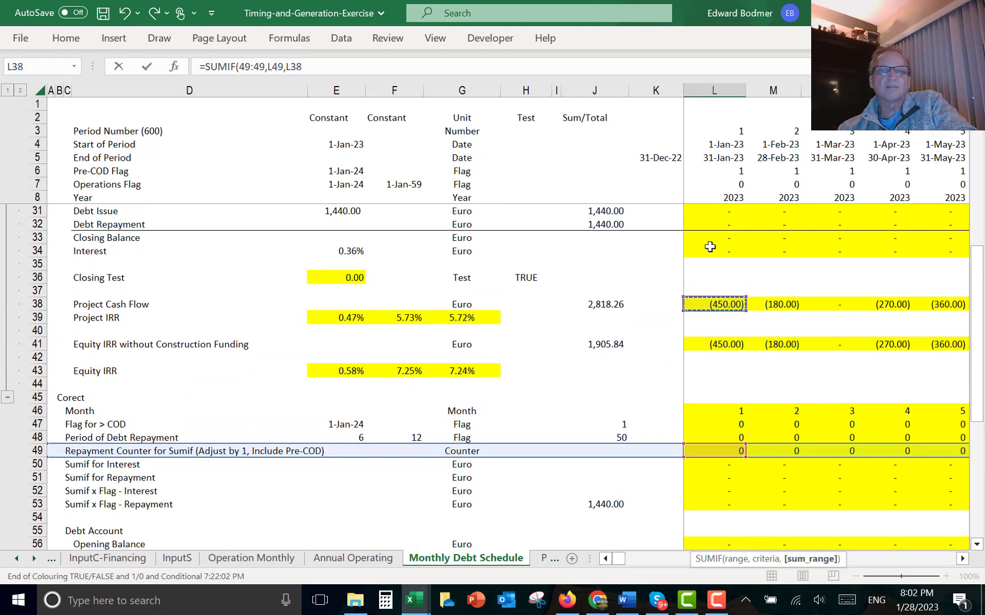
{"action": "key", "text": "Up"}
{"action": "key", "text": "Up"}
{"action": "key", "text": "Up"}
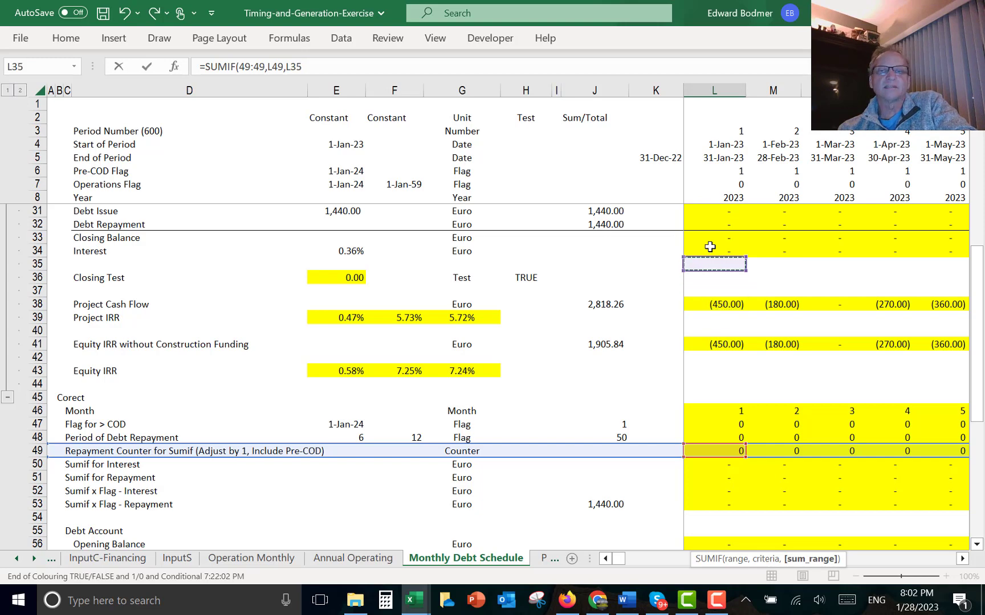
{"action": "key", "text": "Page_Up"}
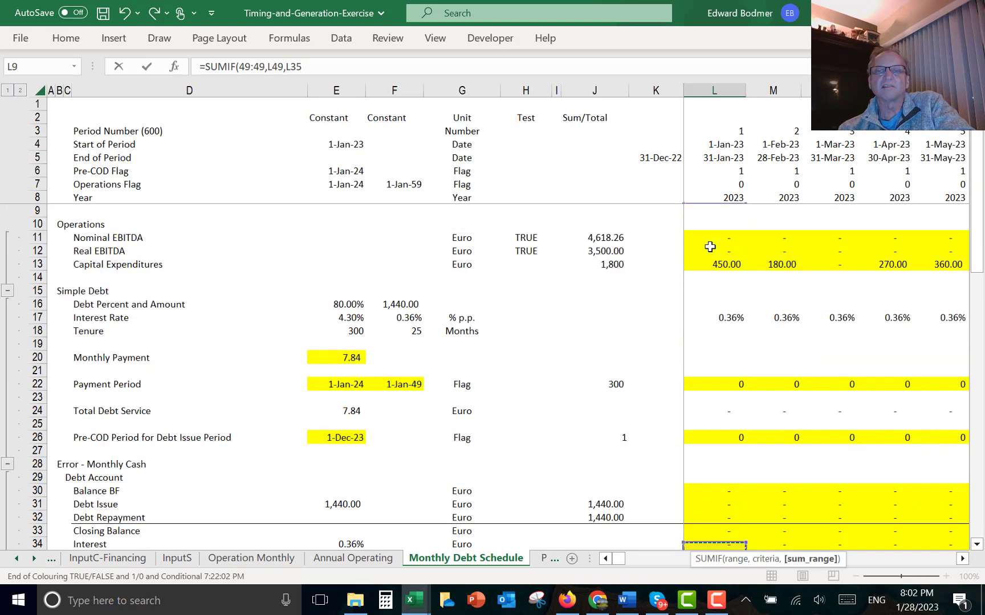
{"action": "key", "text": "Up"}
{"action": "key", "text": "Down"}
{"action": "key", "text": "Down"}
{"action": "key", "text": "Down"}
{"action": "key", "text": "Down"}
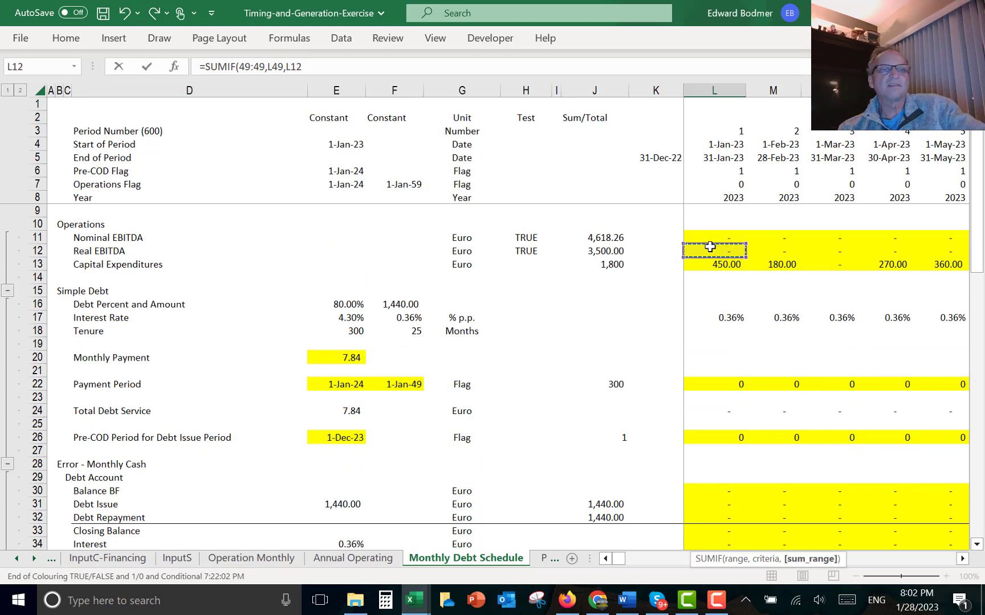
{"action": "key", "text": "Up"}
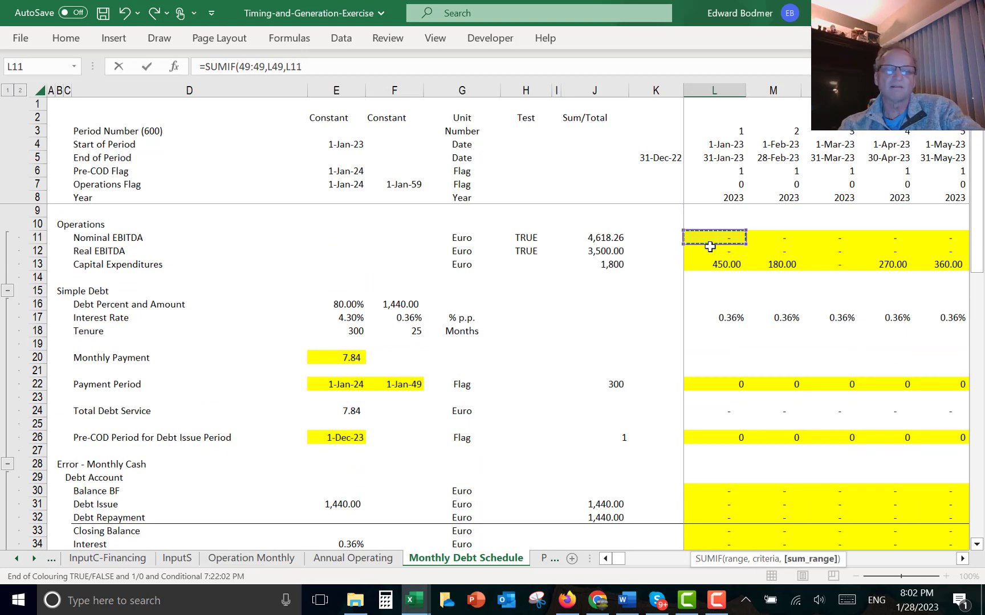
{"action": "key", "text": "shift+space"}
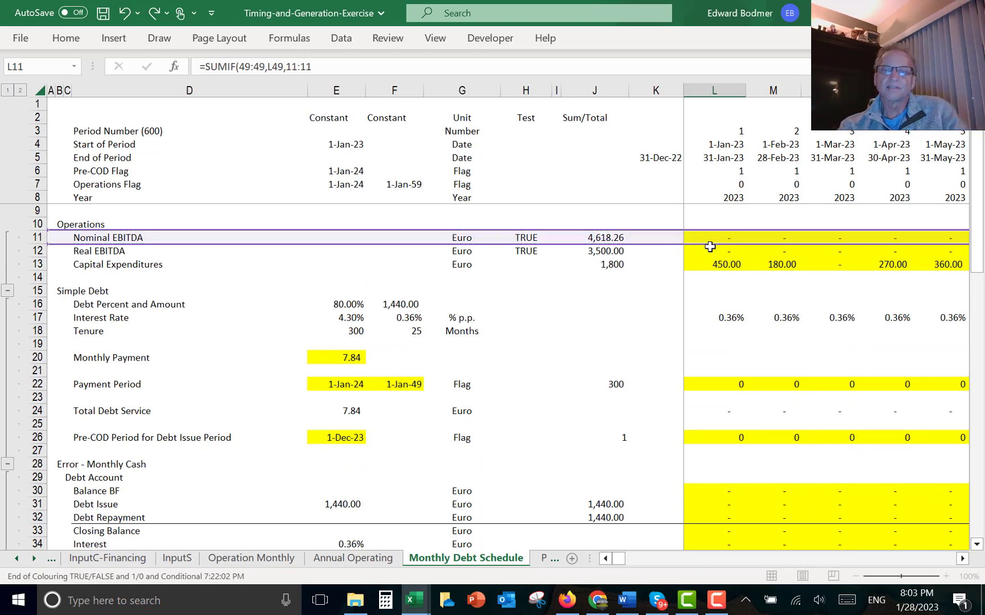
{"action": "key", "text": "Return"}
{"action": "key", "text": "Up"}
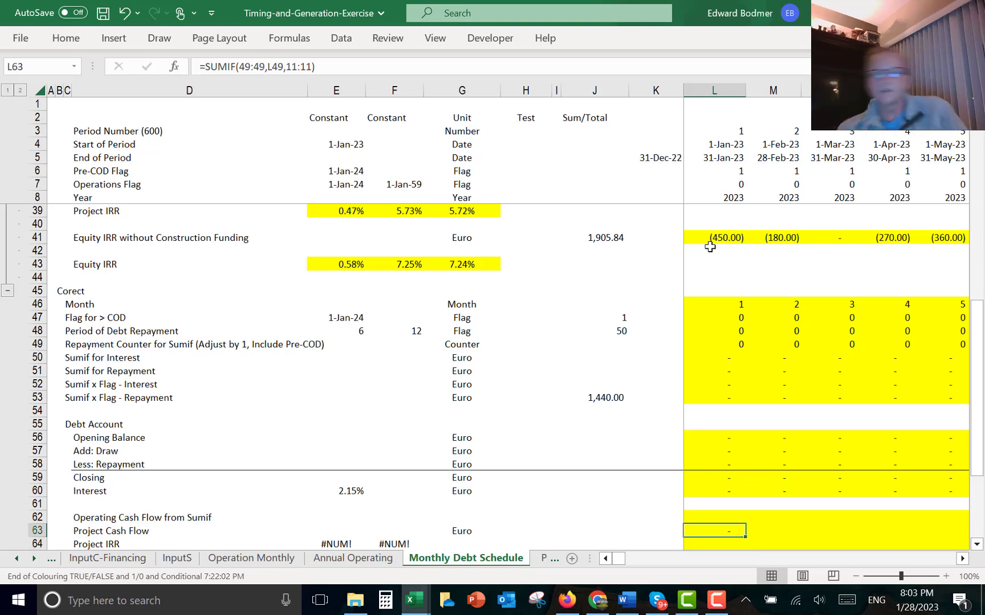
- Fill the L63 Project Cash Flow formula right across all months and scan the results around COD
{"action": "key", "text": "ctrl+shift+r"}
{"action": "key", "text": "Right"}
{"action": "key", "text": "Right"}
{"action": "key", "text": "Right"}
{"action": "key", "text": "Right"}
{"action": "key", "text": "Right"}
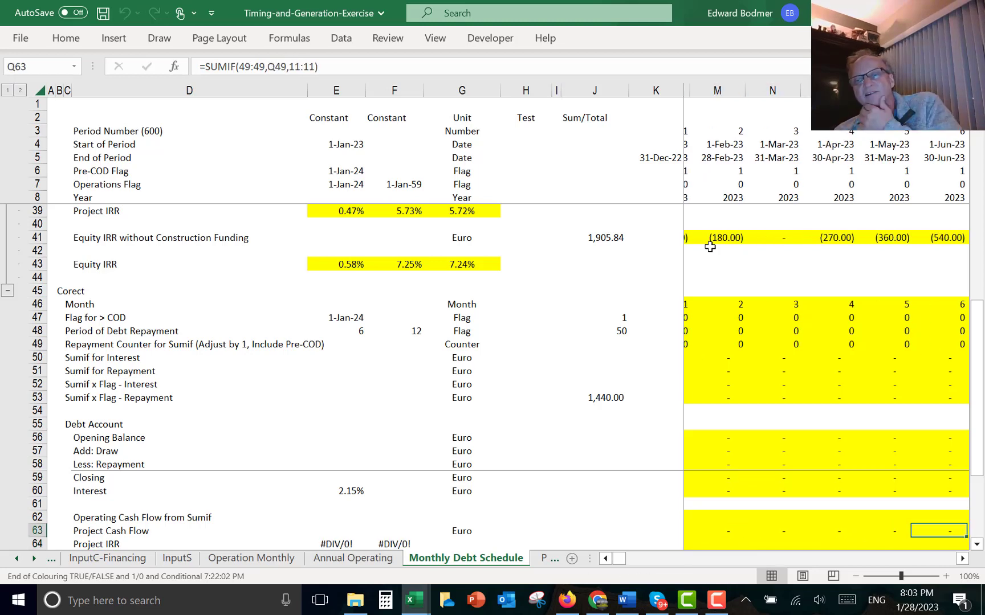
{"action": "key", "text": "Right"}
{"action": "key", "text": "Right"}
{"action": "key", "text": "Right"}
{"action": "key", "text": "Right"}
{"action": "key", "text": "Right"}
{"action": "key", "text": "Right"}
{"action": "key", "text": "Right"}
{"action": "key", "text": "Right"}
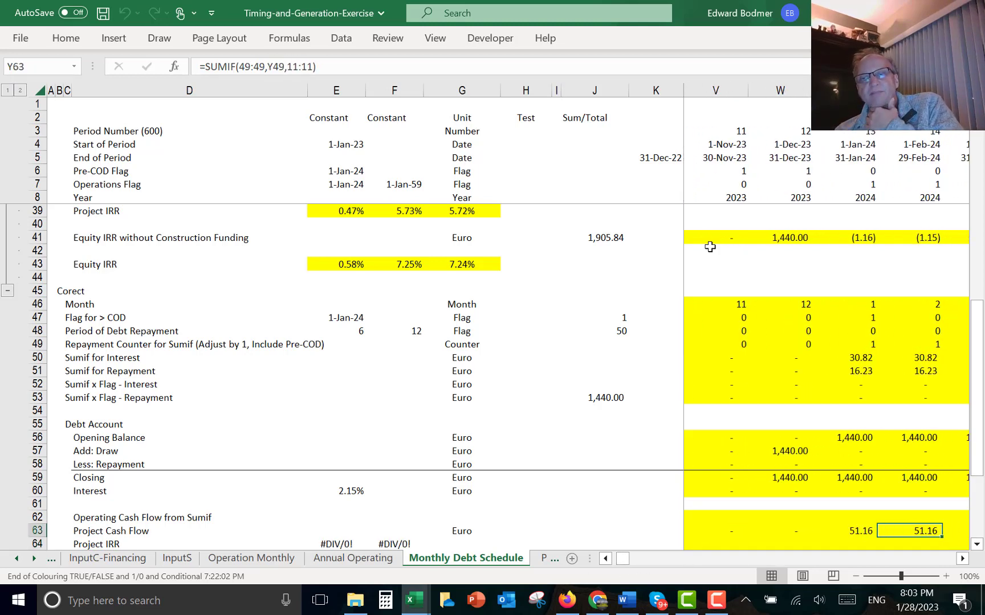
{"action": "key", "text": "Right"}
{"action": "key", "text": "Right"}
{"action": "key", "text": "Right"}
{"action": "key", "text": "Right"}
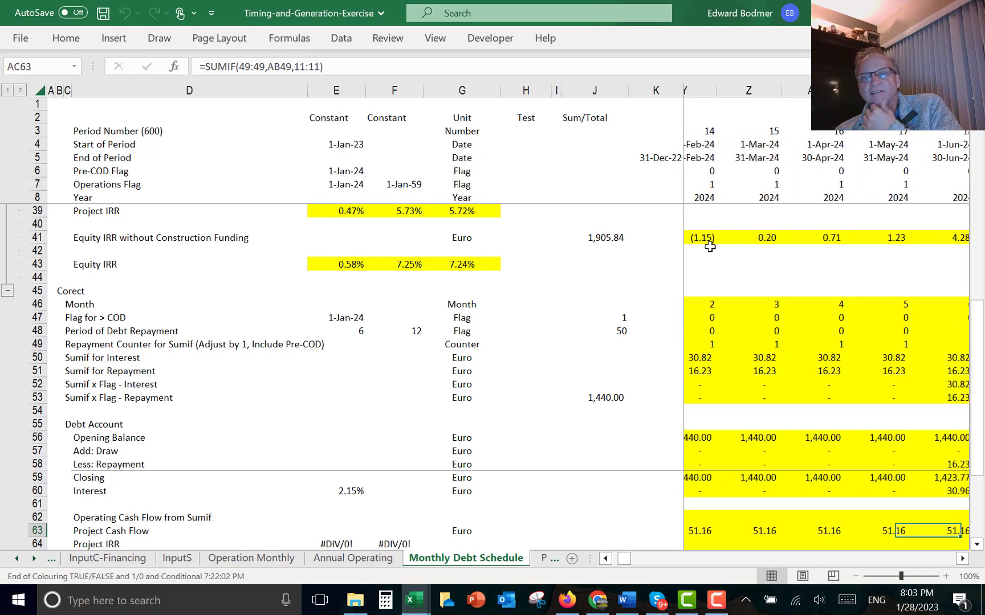
{"action": "key", "text": "Left"}
{"action": "key", "text": "Left"}
{"action": "key", "text": "ctrl+Left"}
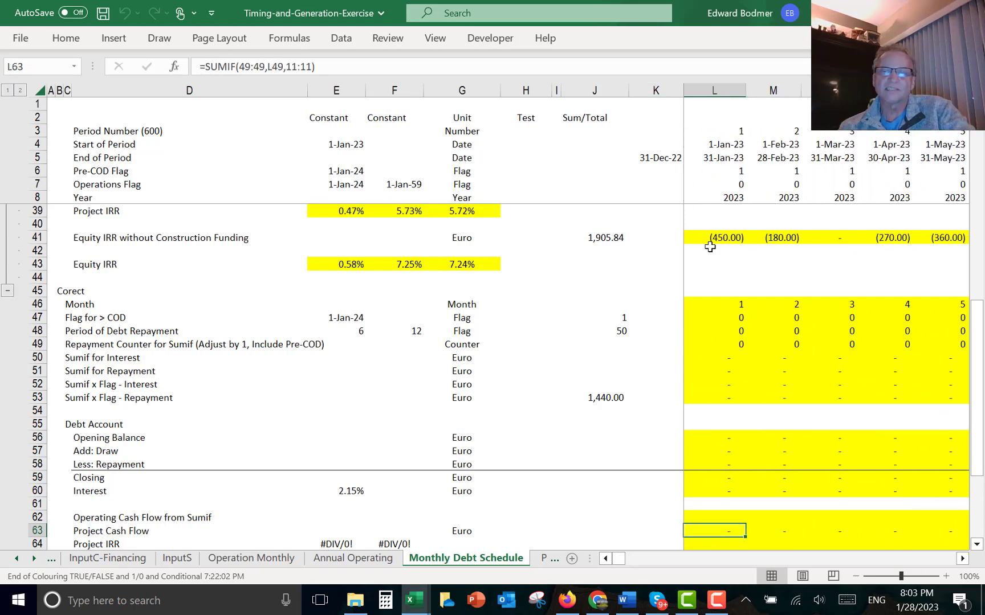
- Multiply the L63 Project Cash Flow formula by the Period of Debt Repayment flag L48
{"action": "key", "text": "F2"}
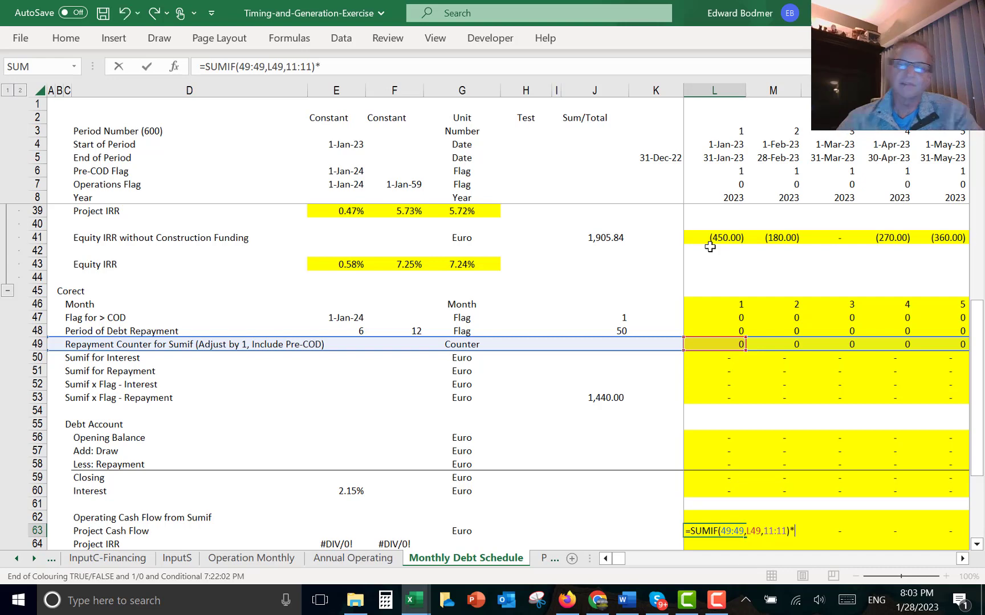
{"action": "type", "text": "*"}
{"action": "left_click", "coordinate": [725, 330]}
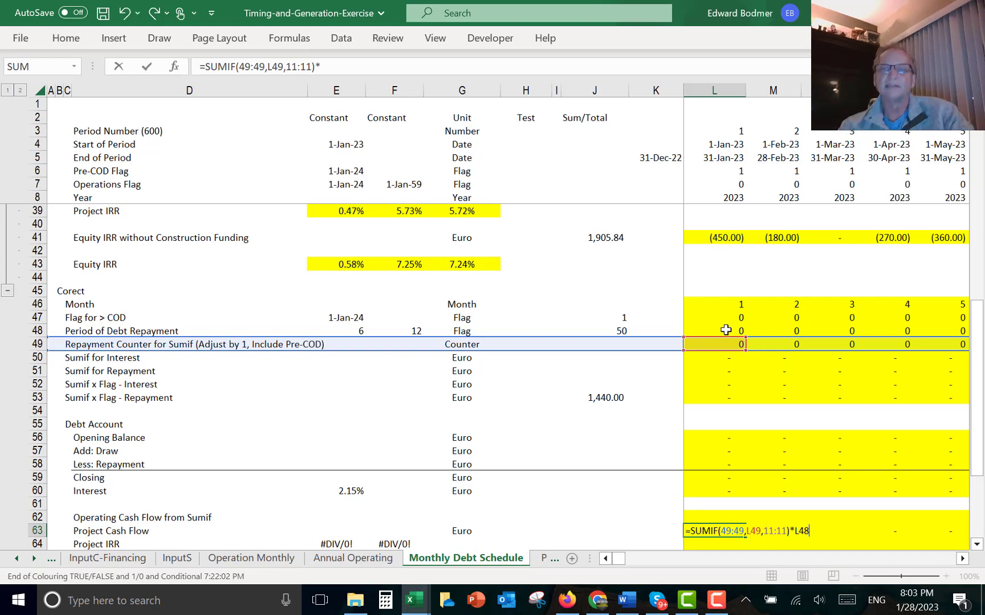
{"action": "key", "text": "ctrl+Return"}
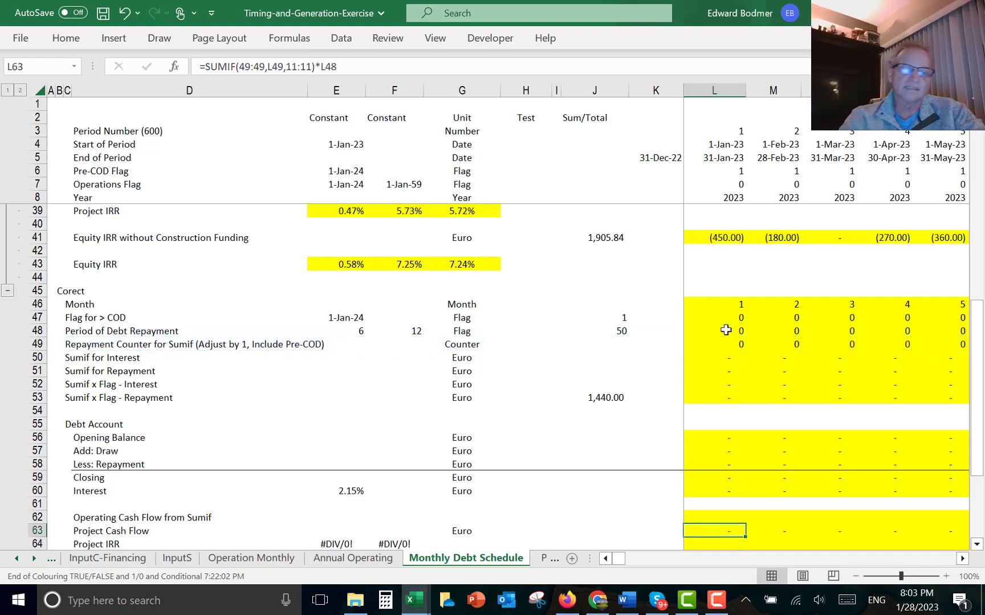
{"action": "left_click", "coordinate": [726, 330]}
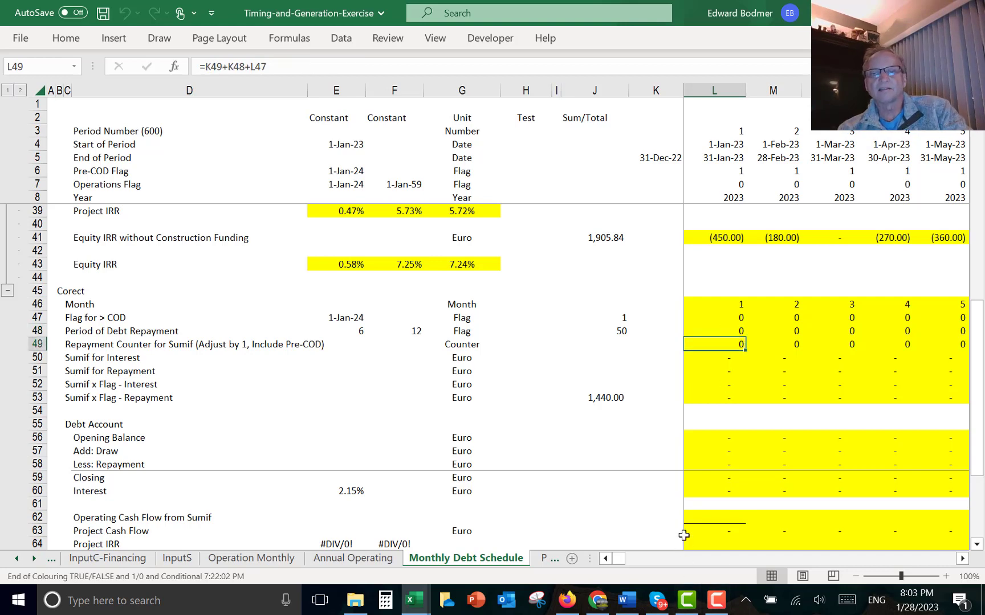
{"action": "left_click", "coordinate": [719, 515]}
{"action": "key", "text": "Down"}
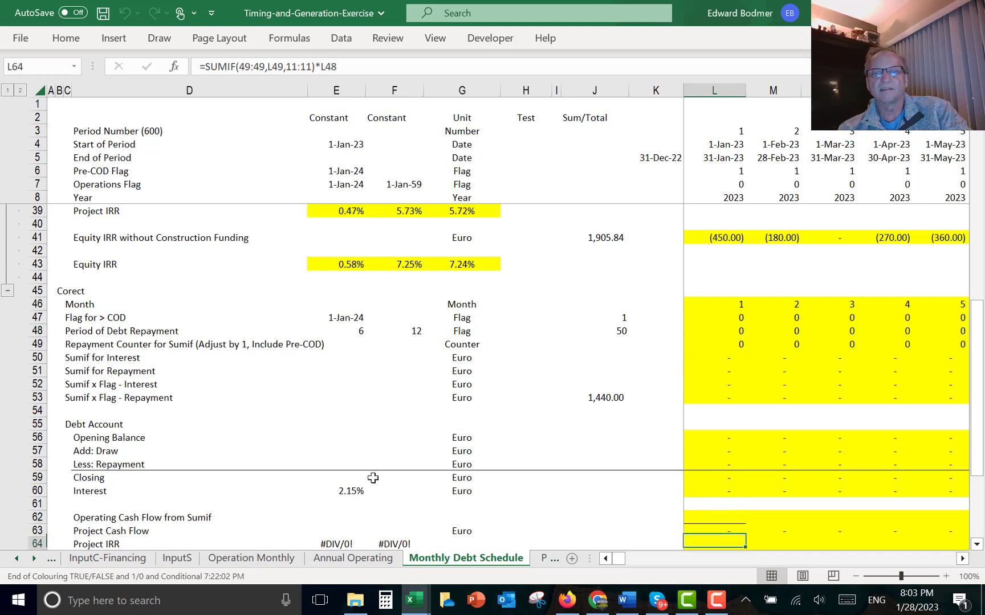
{"action": "key", "text": "F2"}
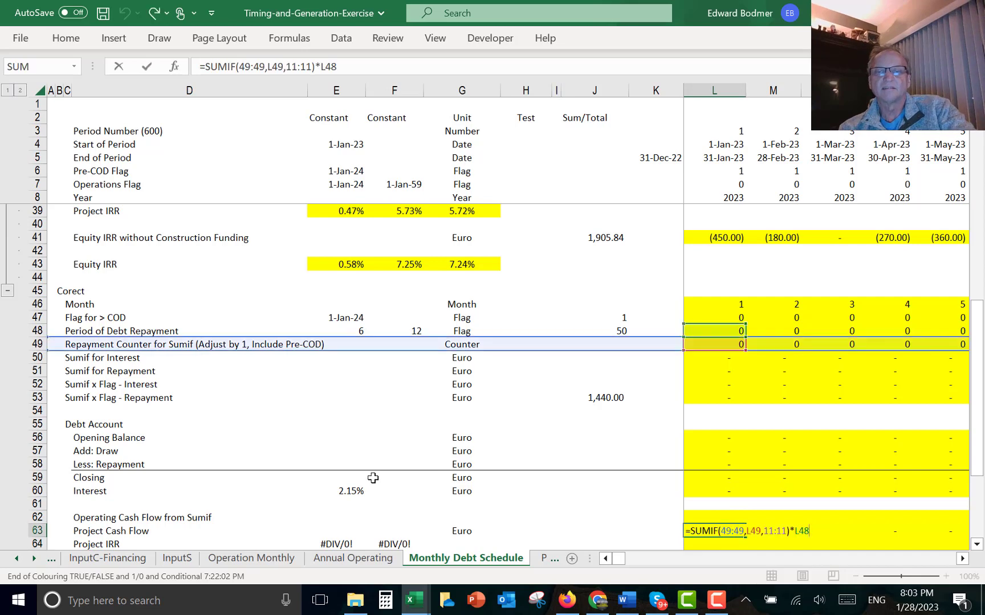
{"action": "key", "text": "Escape"}
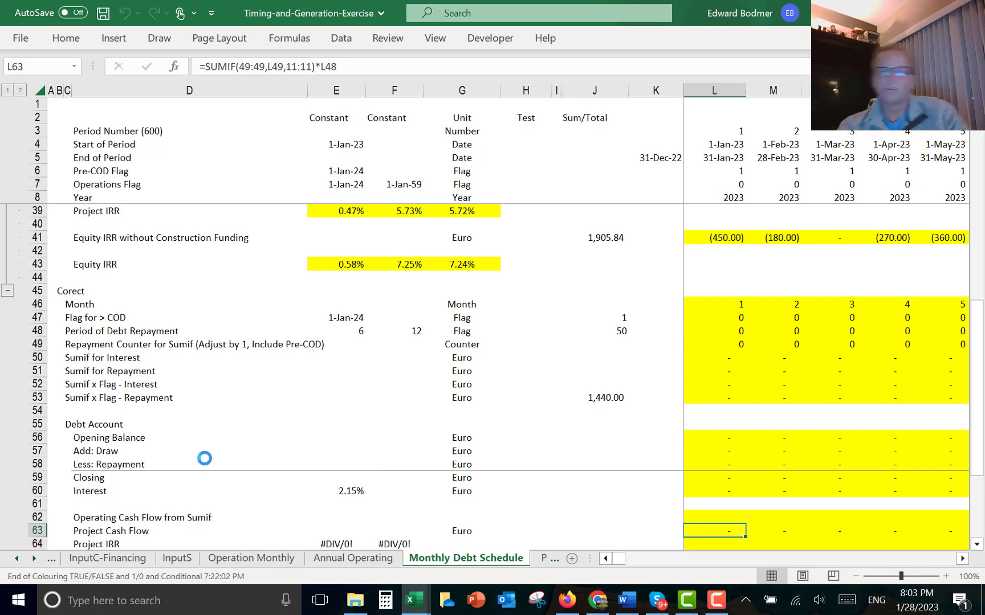
- Scan the Project Cash Flow values in row 63 across the months up to the start of debt repayment
{"action": "key", "text": "Right"}
{"action": "key", "text": "Right"}
{"action": "key", "text": "Right"}
{"action": "key", "text": "Right"}
{"action": "key", "text": "Right"}
{"action": "key", "text": "Right"}
{"action": "key", "text": "Right"}
{"action": "key", "text": "Right"}
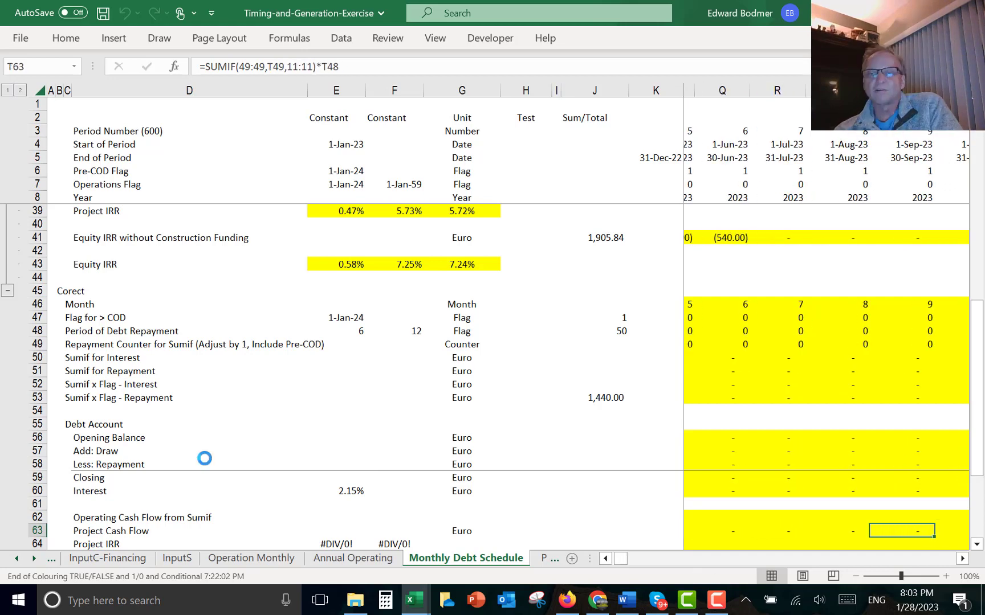
{"action": "key", "text": "Right"}
{"action": "key", "text": "Right"}
{"action": "key", "text": "Right"}
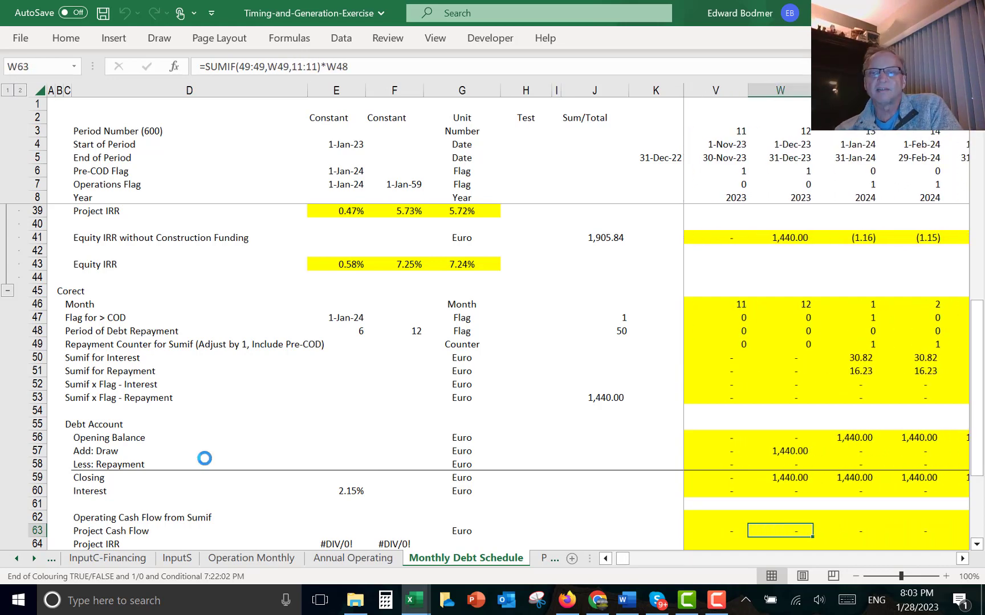
{"action": "key", "text": "Right"}
{"action": "key", "text": "Right"}
{"action": "key", "text": "Right"}
{"action": "key", "text": "Right"}
{"action": "key", "text": "Right"}
{"action": "key", "text": "Right"}
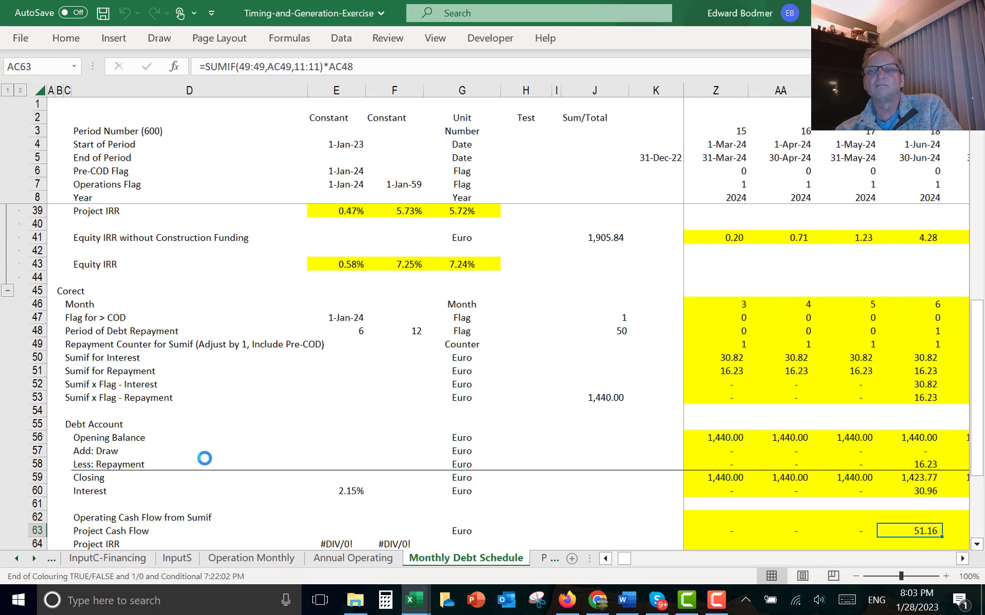
{"action": "key", "text": "Right"}
{"action": "key", "text": "Right"}
{"action": "key", "text": "Right"}
{"action": "key", "text": "Right"}
{"action": "key", "text": "Right"}
{"action": "key", "text": "Right"}
{"action": "key", "text": "Right"}
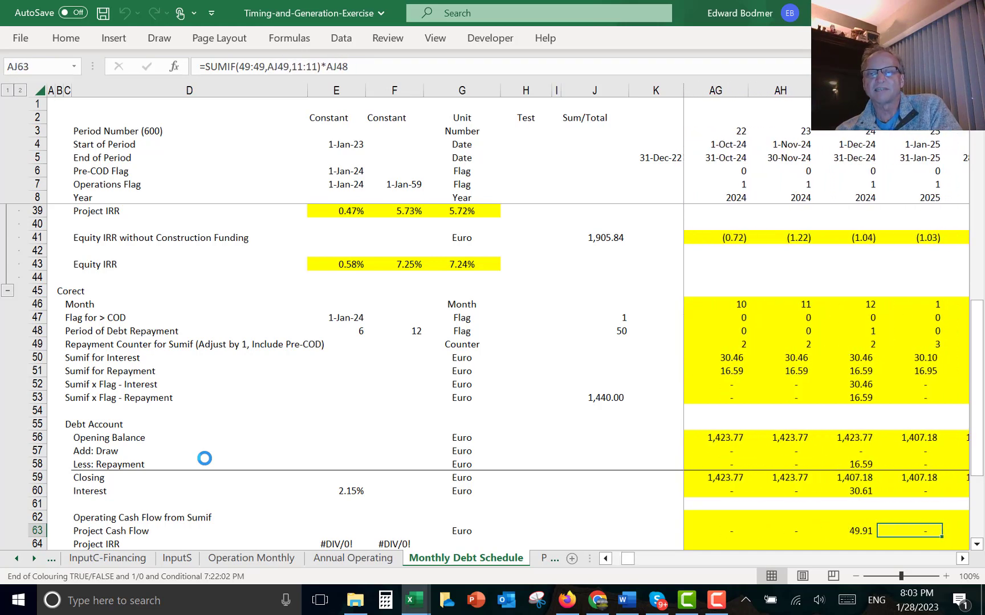
- Subtract Capital Expenditures L13 from the L63 Project Cash Flow formula and fill it right across all months
{"action": "key", "text": "Left"}
{"action": "key", "text": "Down"}
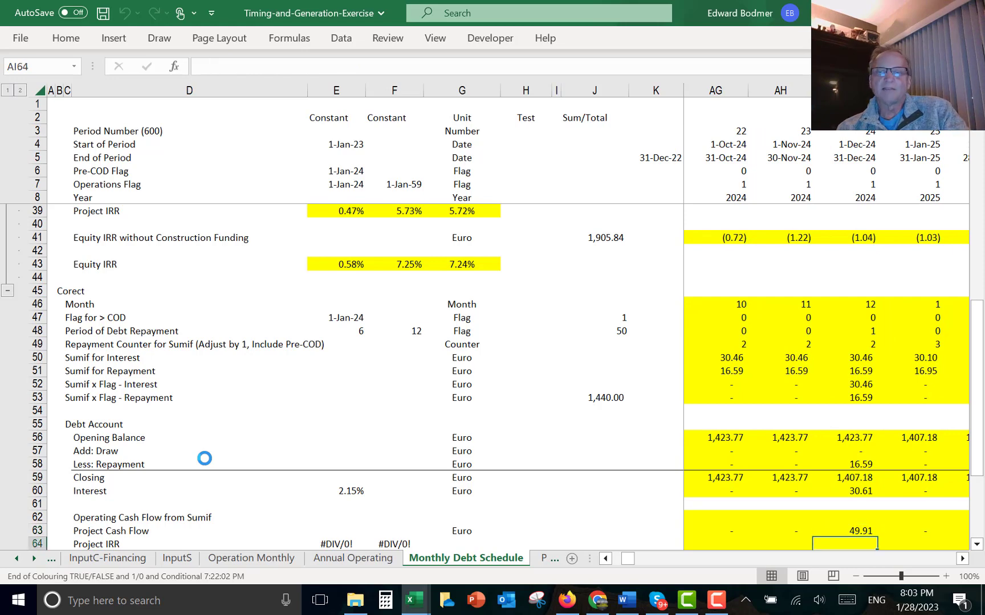
{"action": "key", "text": "ctrl+Left"}
{"action": "key", "text": "Left"}
{"action": "key", "text": "Left"}
{"action": "key", "text": "Left"}
{"action": "key", "text": "Left"}
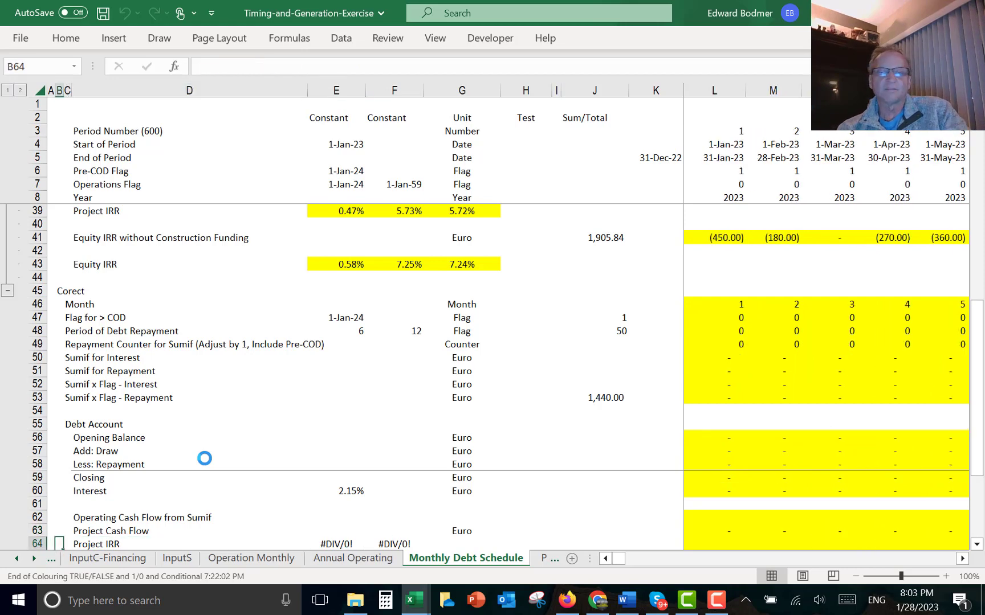
{"action": "key", "text": "Up"}
{"action": "key", "text": "Right"}
{"action": "key", "text": "Right"}
{"action": "key", "text": "Right"}
{"action": "key", "text": "Right"}
{"action": "key", "text": "Right"}
{"action": "key", "text": "Right"}
{"action": "key", "text": "Right"}
{"action": "key", "text": "Right"}
{"action": "key", "text": "Right"}
{"action": "key", "text": "Right"}
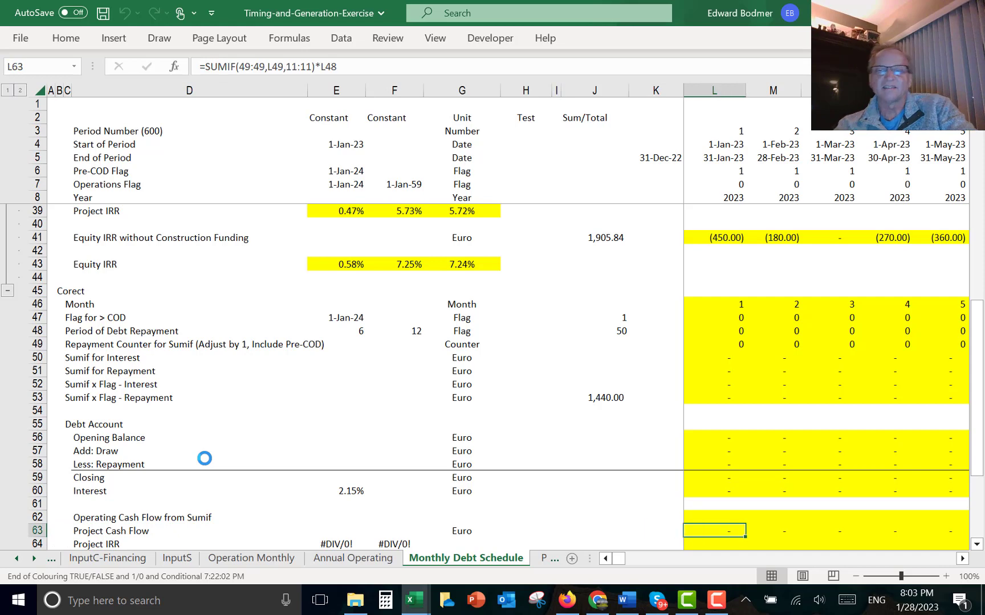
{"action": "key", "text": "F2"}
{"action": "type", "text": "-"}
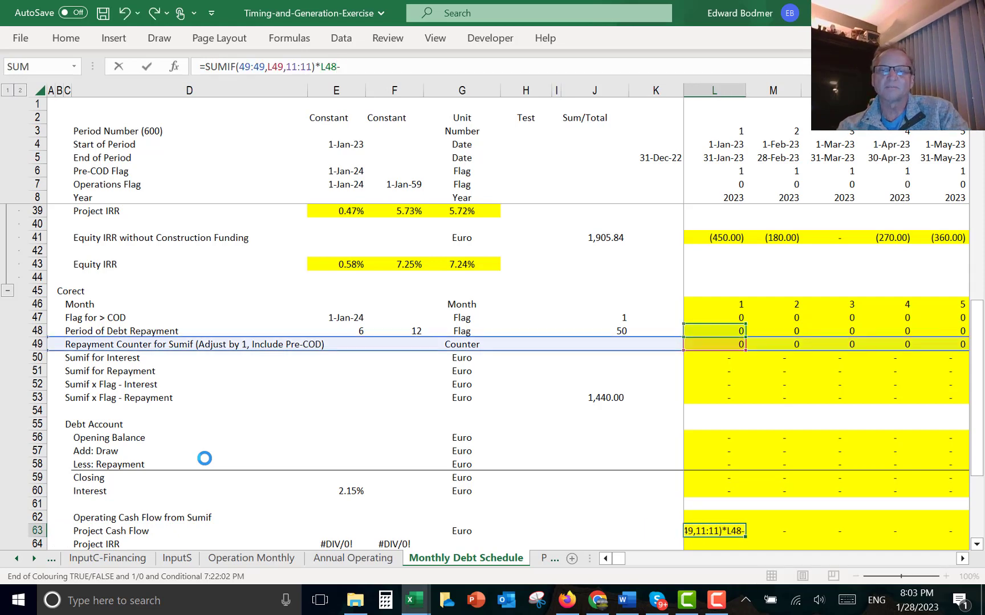
{"action": "left_click", "coordinate": [720, 252]}
{"action": "key", "text": "Up"}
{"action": "key", "text": "Up"}
{"action": "key", "text": "Up"}
{"action": "key", "text": "Up"}
{"action": "key", "text": "Up"}
{"action": "key", "text": "Up"}
{"action": "key", "text": "Up"}
{"action": "key", "text": "Up"}
{"action": "key", "text": "Up"}
{"action": "key", "text": "Up"}
{"action": "key", "text": "Up"}
{"action": "key", "text": "Up"}
{"action": "key", "text": "Up"}
{"action": "key", "text": "Up"}
{"action": "key", "text": "Up"}
{"action": "key", "text": "Up"}
{"action": "key", "text": "Up"}
{"action": "key", "text": "Up"}
{"action": "key", "text": "Up"}
{"action": "key", "text": "Up"}
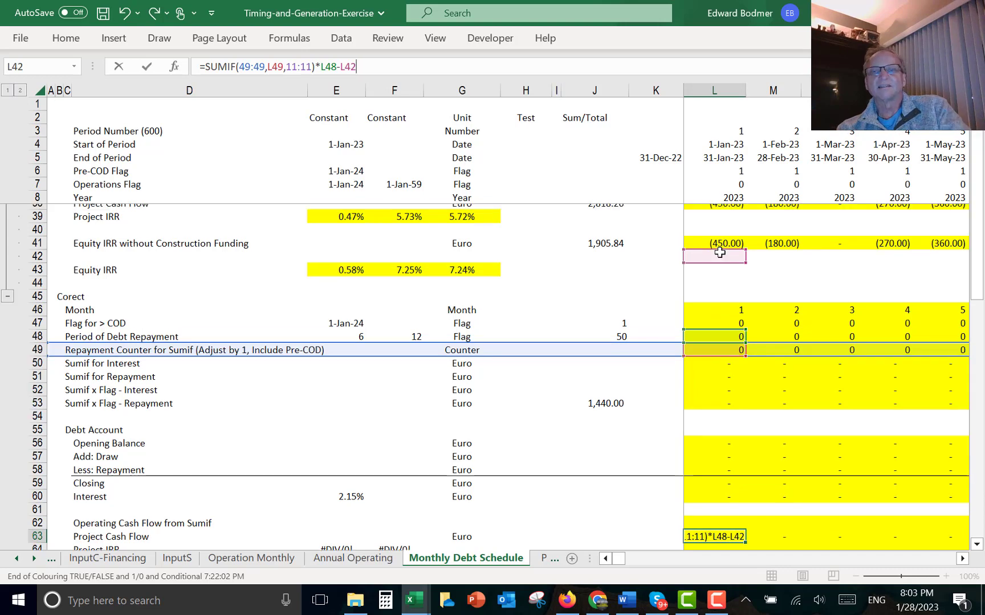
{"action": "key", "text": "Down"}
{"action": "key", "text": "Down"}
{"action": "key", "text": "Down"}
{"action": "key", "text": "Down"}
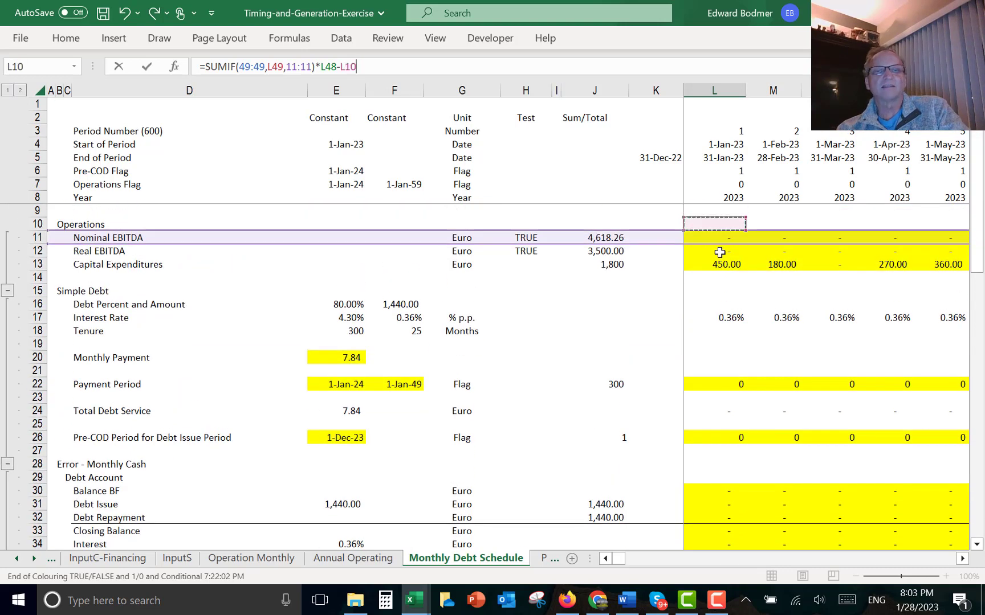
{"action": "key", "text": "Return"}
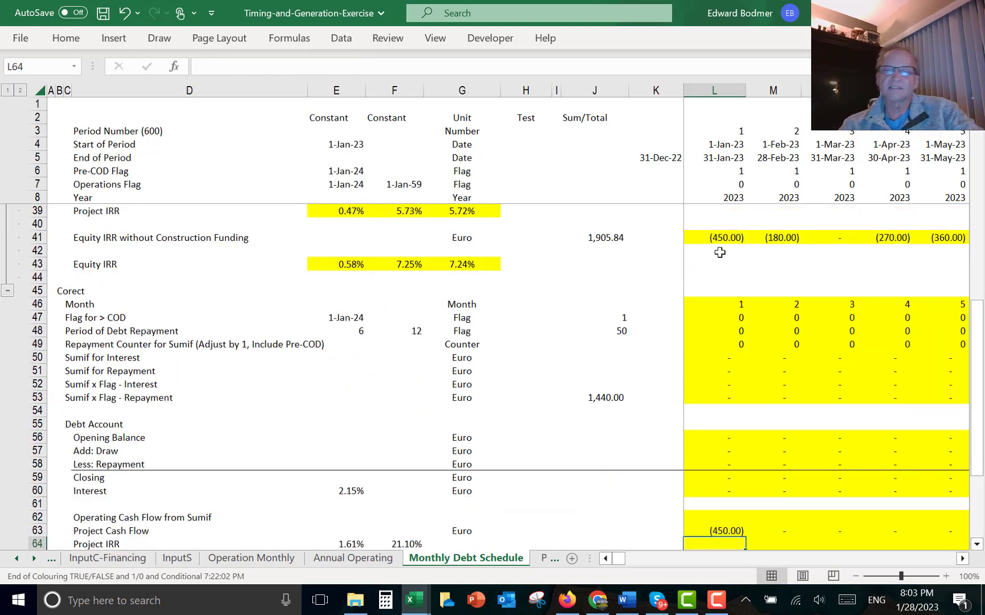
{"action": "key", "text": "ctrl+shift+Right"}
{"action": "key", "text": "ctrl+r"}
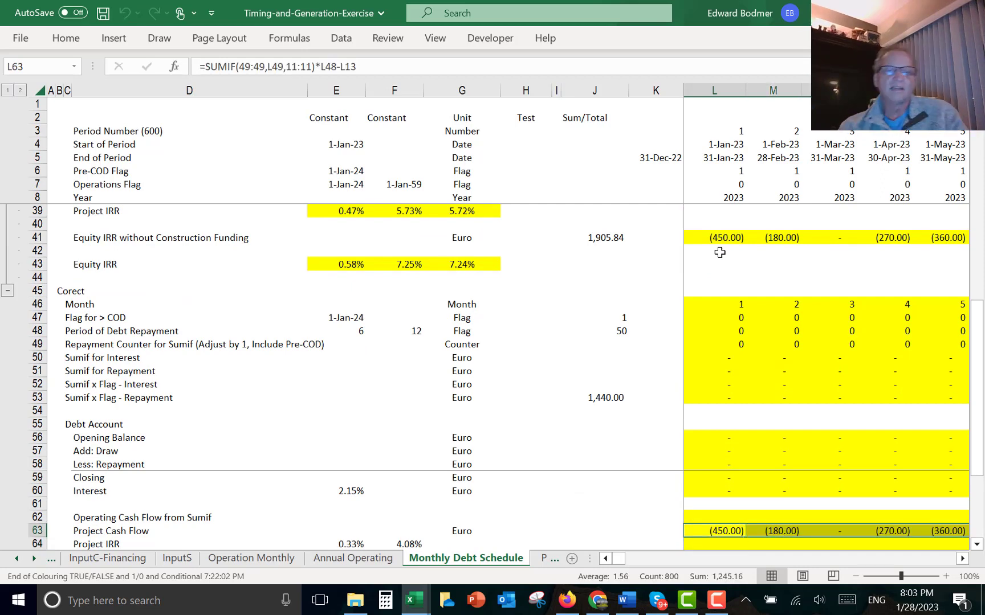
- Review the Project IRR formula in E64 and step through the updated Project Cash Flow values in row 63
{"action": "key", "text": "Left"}
{"action": "key", "text": "Left"}
{"action": "key", "text": "Left"}
{"action": "key", "text": "Left"}
{"action": "key", "text": "Left"}
{"action": "key", "text": "Right"}
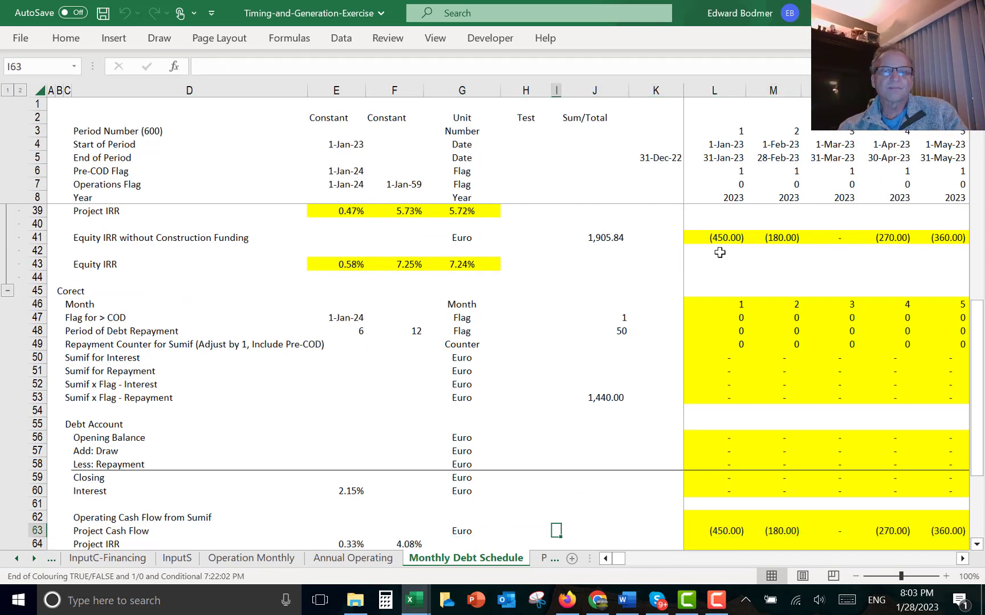
{"action": "key", "text": "Left"}
{"action": "key", "text": "Left"}
{"action": "key", "text": "Left"}
{"action": "key", "text": "Down"}
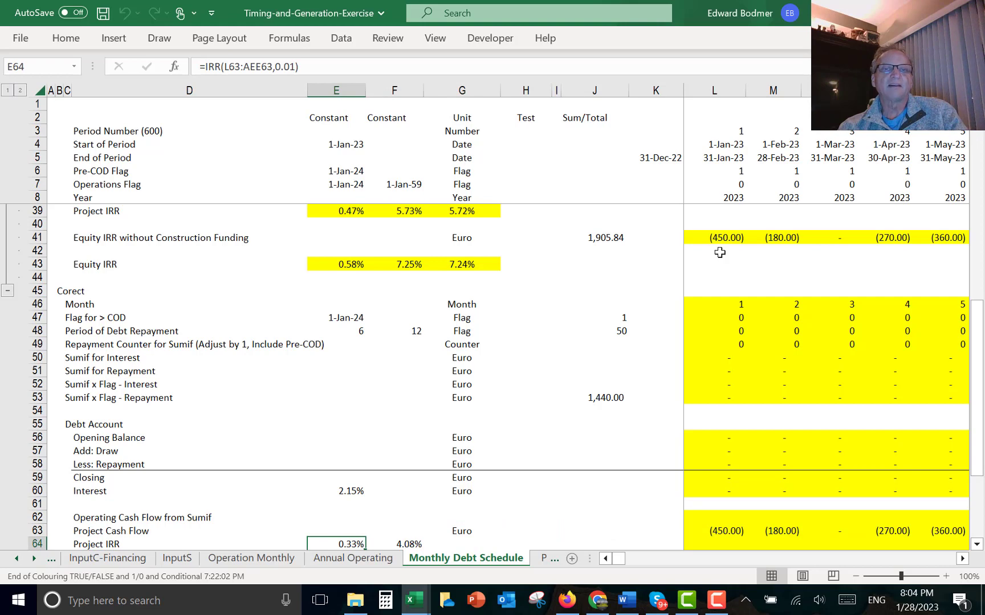
{"action": "key", "text": "Right"}
{"action": "key", "text": "Right"}
{"action": "key", "text": "Up"}
{"action": "key", "text": "Right"}
{"action": "key", "text": "Right"}
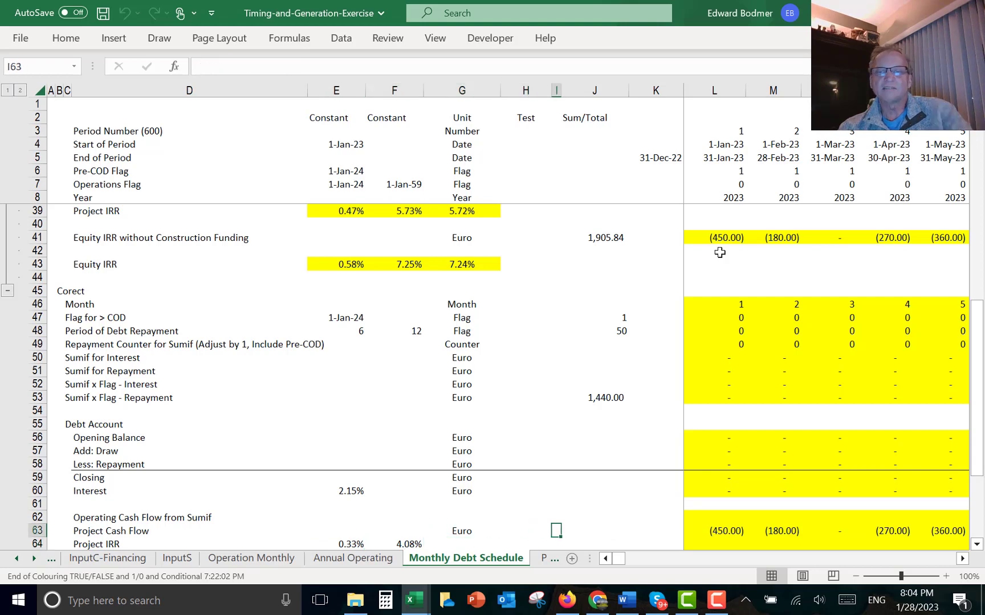
{"action": "key", "text": "Right"}
{"action": "key", "text": "Right"}
{"action": "key", "text": "Right"}
{"action": "key", "text": "Right"}
{"action": "key", "text": "Left"}
{"action": "key", "text": "Right"}
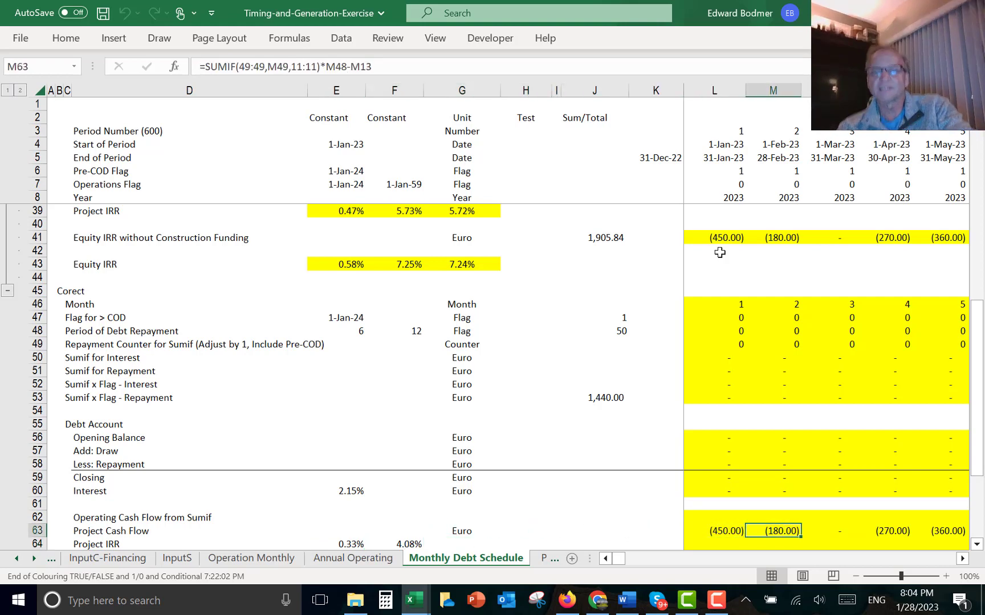
{"action": "key", "text": "Left"}
{"action": "key", "text": "F2"}
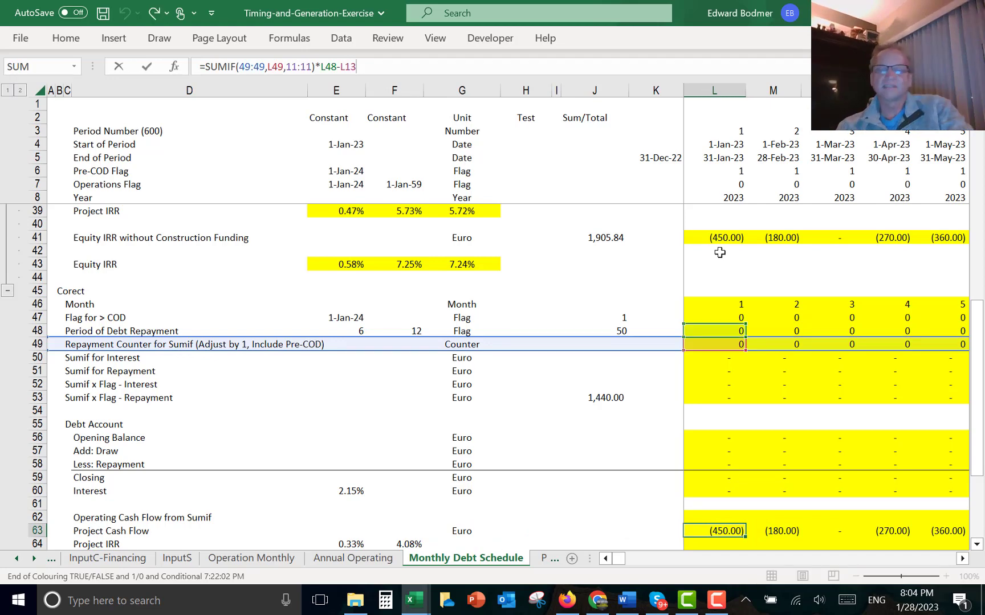
{"action": "key", "text": "Escape"}
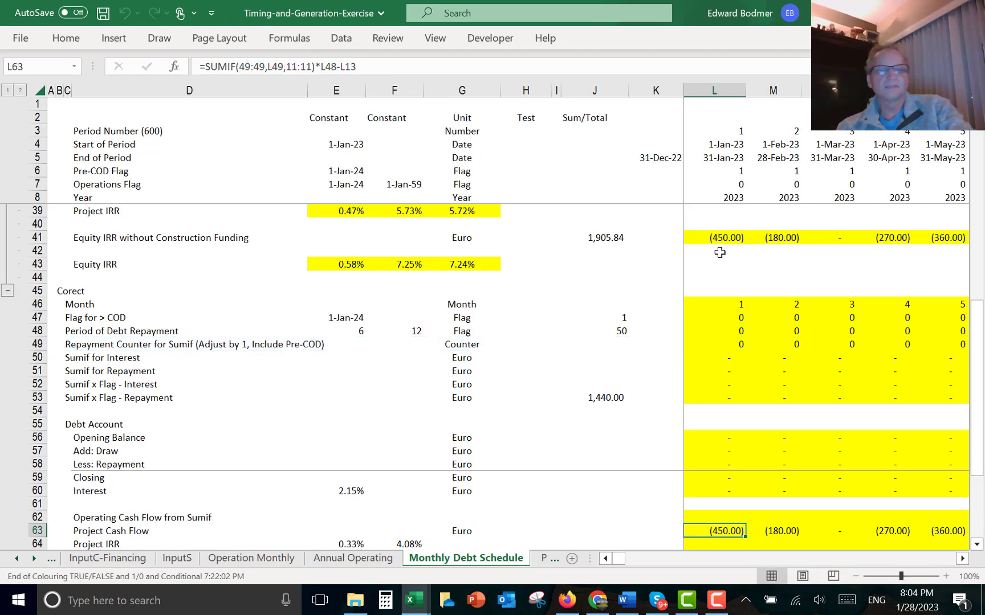
{"action": "key", "text": "Right"}
{"action": "key", "text": "Right"}
{"action": "key", "text": "Right"}
{"action": "key", "text": "Right"}
{"action": "key", "text": "Right"}
{"action": "key", "text": "Right"}
{"action": "key", "text": "Right"}
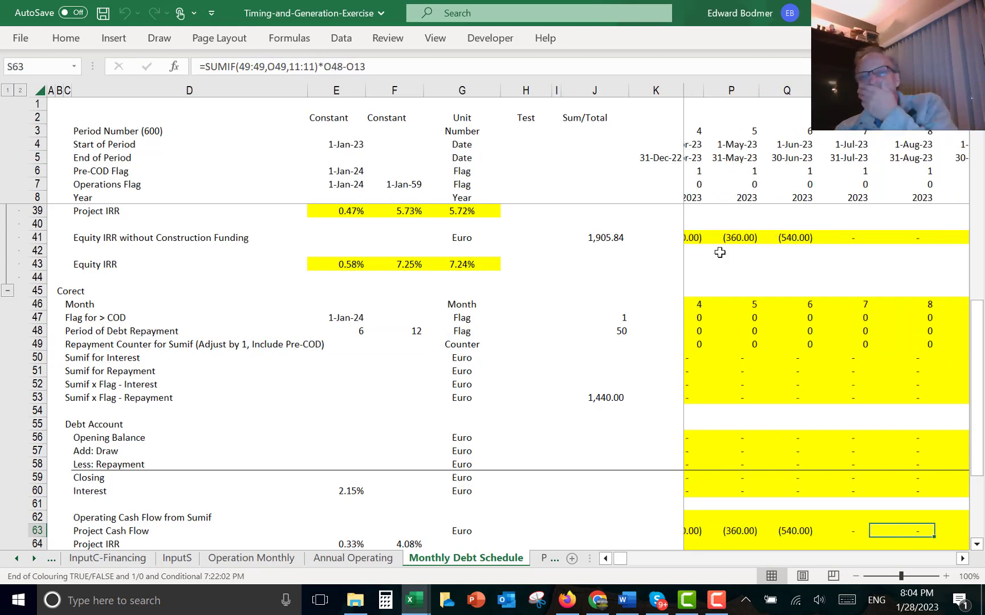
{"action": "key", "text": "Right"}
{"action": "key", "text": "Right"}
{"action": "key", "text": "Right"}
{"action": "key", "text": "Right"}
{"action": "key", "text": "Right"}
{"action": "key", "text": "Right"}
{"action": "key", "text": "Right"}
{"action": "key", "text": "Right"}
{"action": "key", "text": "Right"}
{"action": "key", "text": "Right"}
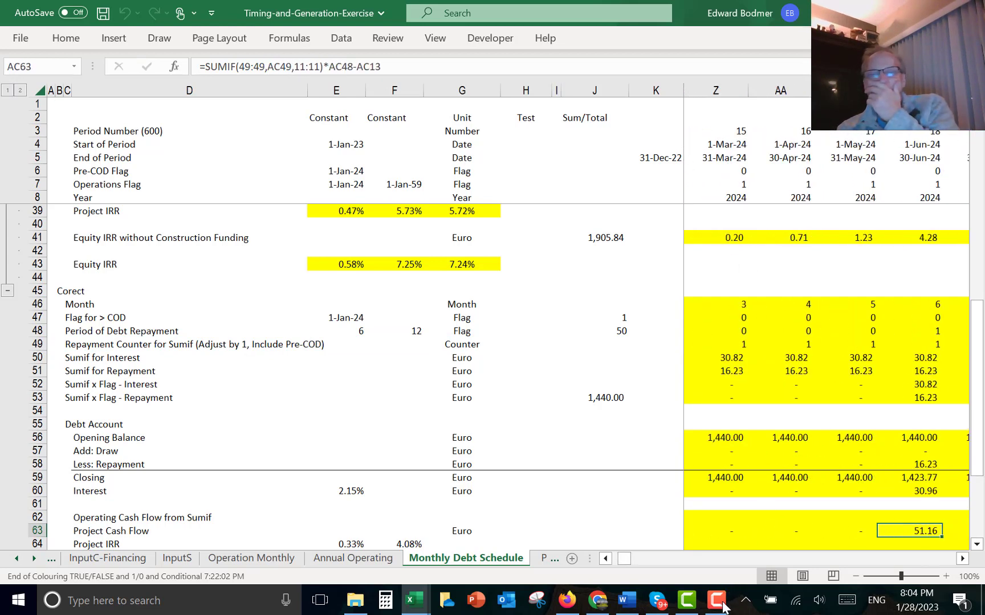
{"action": "mouse_move", "coordinate": [722, 608]}
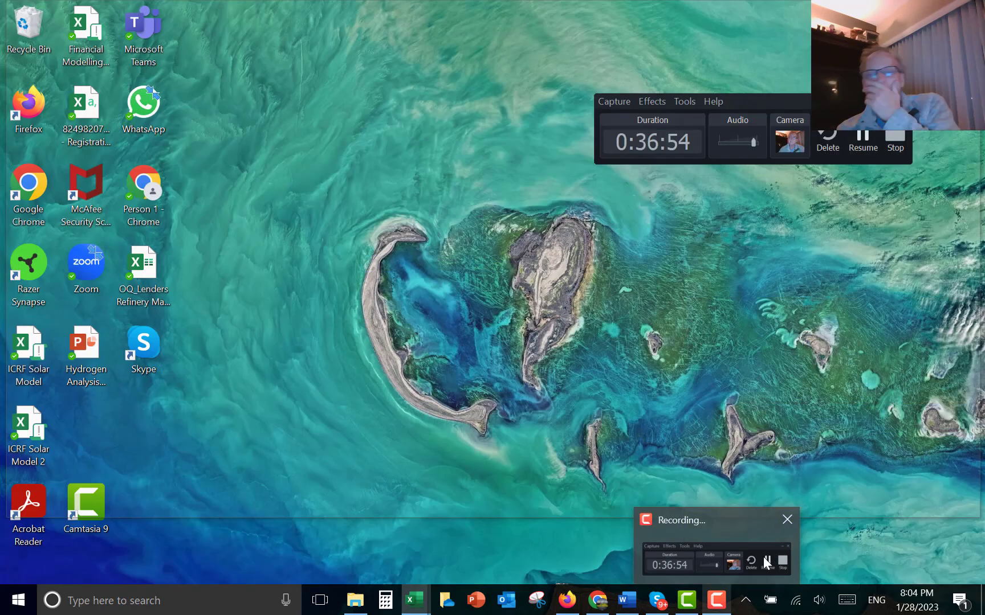
{"action": "left_click", "coordinate": [763, 557]}
{"action": "left_click", "coordinate": [863, 137]}
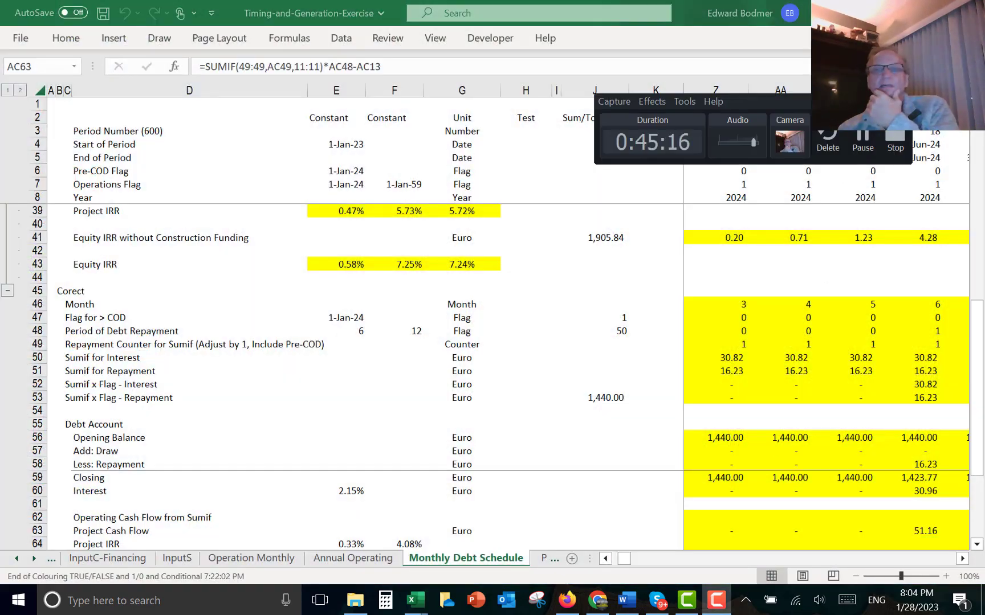
{"action": "left_click", "coordinate": [869, 136]}
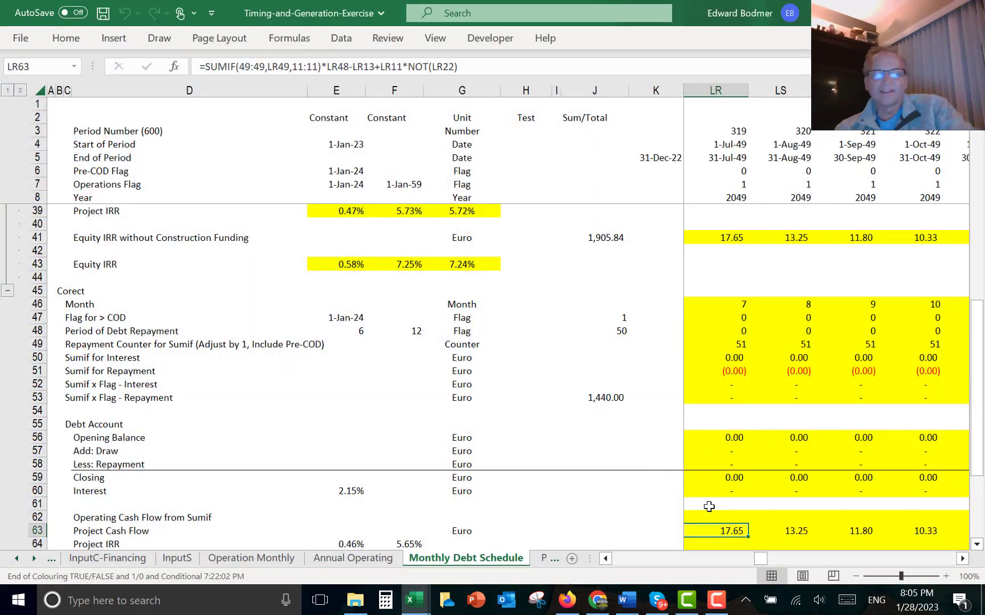
- Inspect the row 63 Project Cash Flow formula and values around the final debt repayment months in 2048–2049
{"action": "key", "text": "F2"}
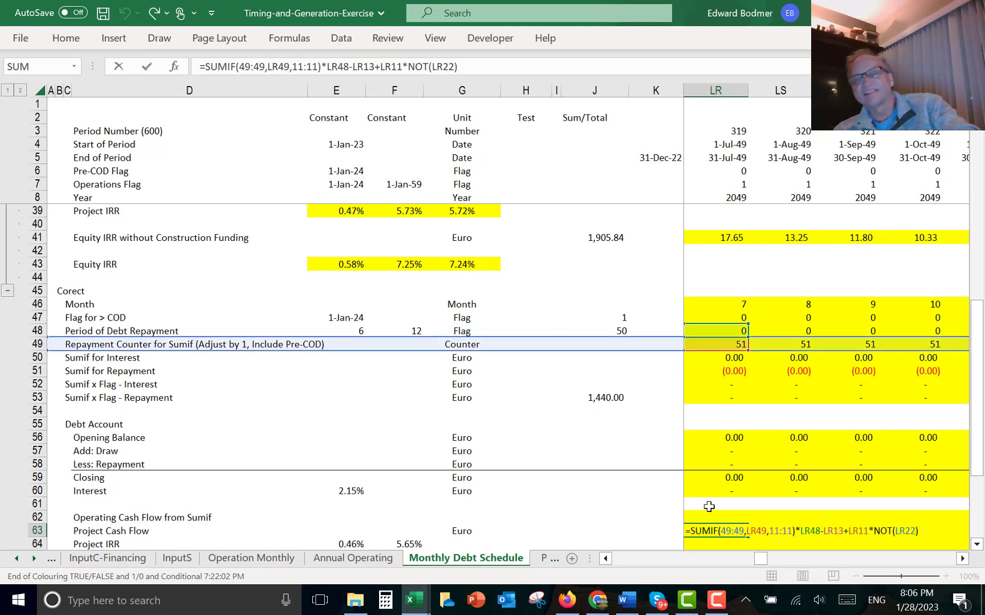
{"action": "key", "text": "Escape"}
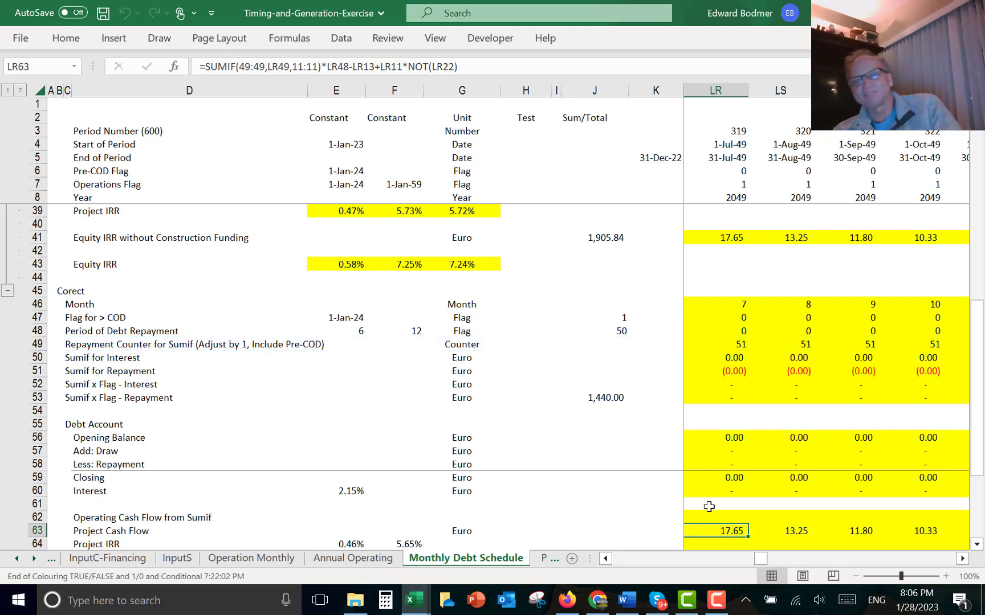
{"action": "key", "text": "Left"}
{"action": "key", "text": "Right"}
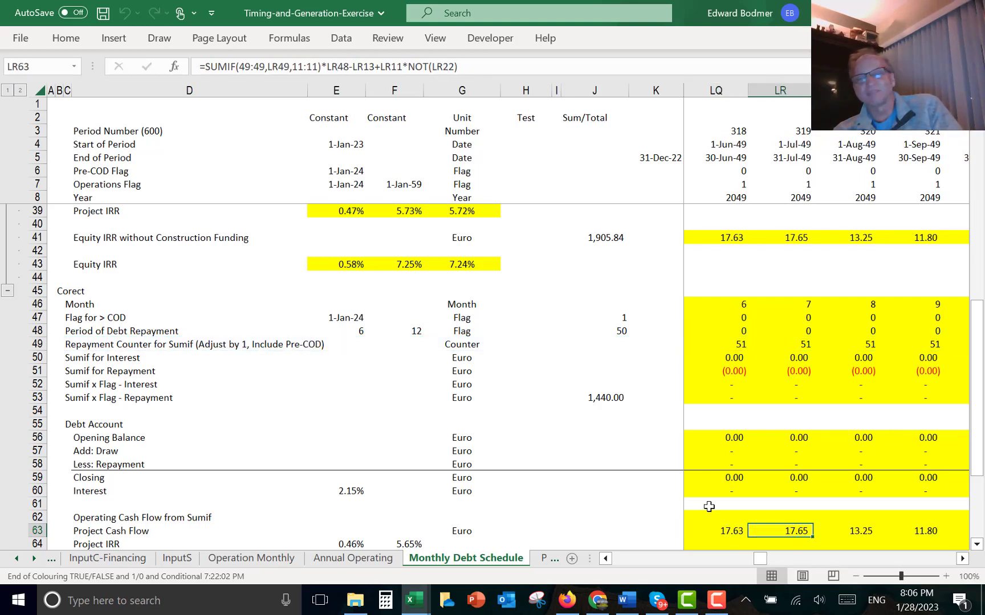
{"action": "key", "text": "Left"}
{"action": "key", "text": "Left"}
{"action": "key", "text": "Left"}
{"action": "key", "text": "Left"}
{"action": "key", "text": "Left"}
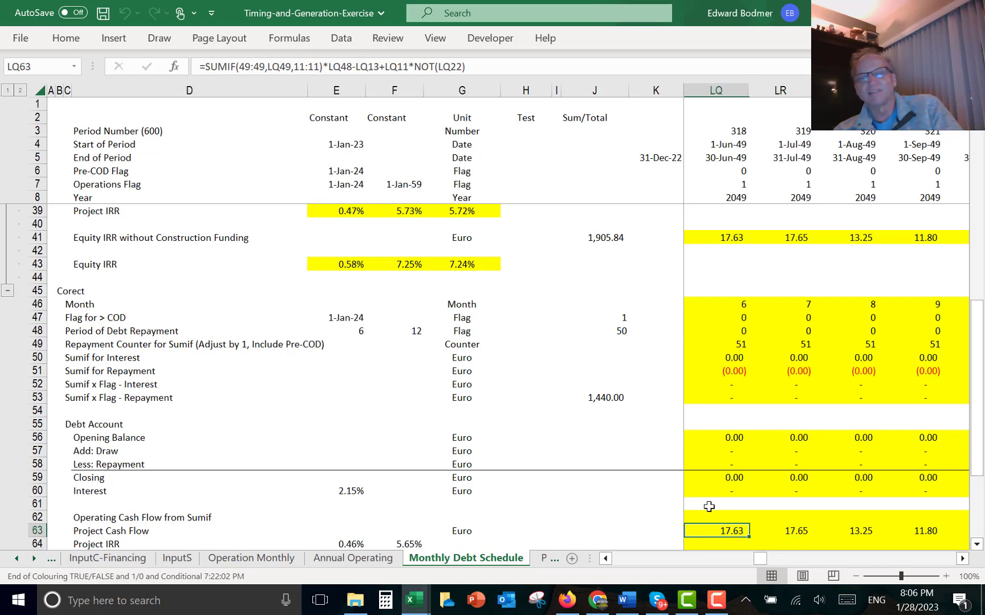
{"action": "key", "text": "Left"}
{"action": "key", "text": "Left"}
{"action": "key", "text": "Left"}
{"action": "key", "text": "Left"}
{"action": "key", "text": "Left"}
{"action": "key", "text": "Left"}
{"action": "key", "text": "Left"}
{"action": "key", "text": "Left"}
{"action": "key", "text": "Left"}
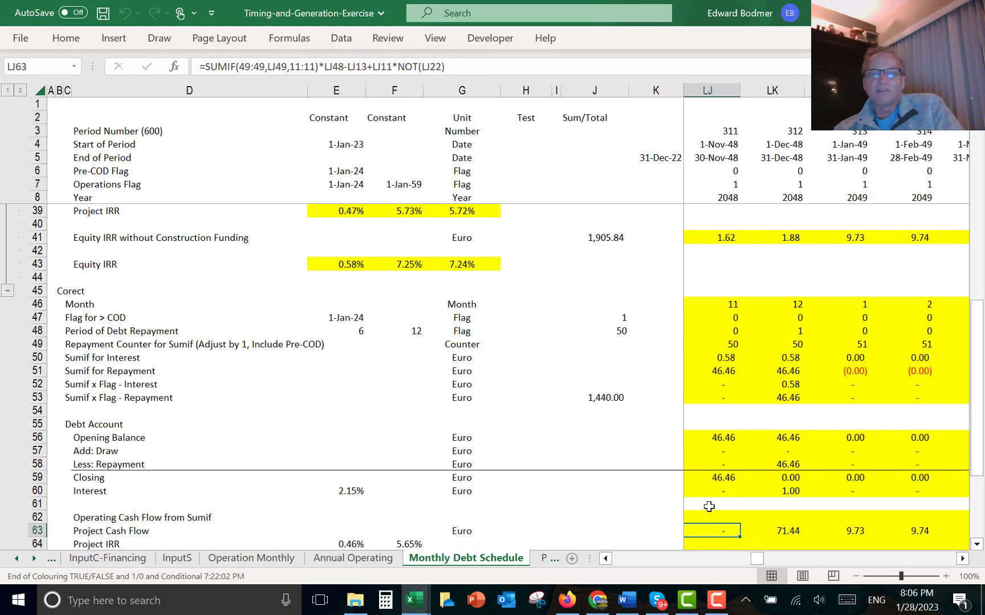
{"action": "key", "text": "Left"}
{"action": "key", "text": "Right"}
{"action": "key", "text": "Right"}
{"action": "key", "text": "Right"}
{"action": "key", "text": "Right"}
{"action": "key", "text": "Right"}
{"action": "key", "text": "Right"}
{"action": "key", "text": "Right"}
{"action": "key", "text": "Right"}
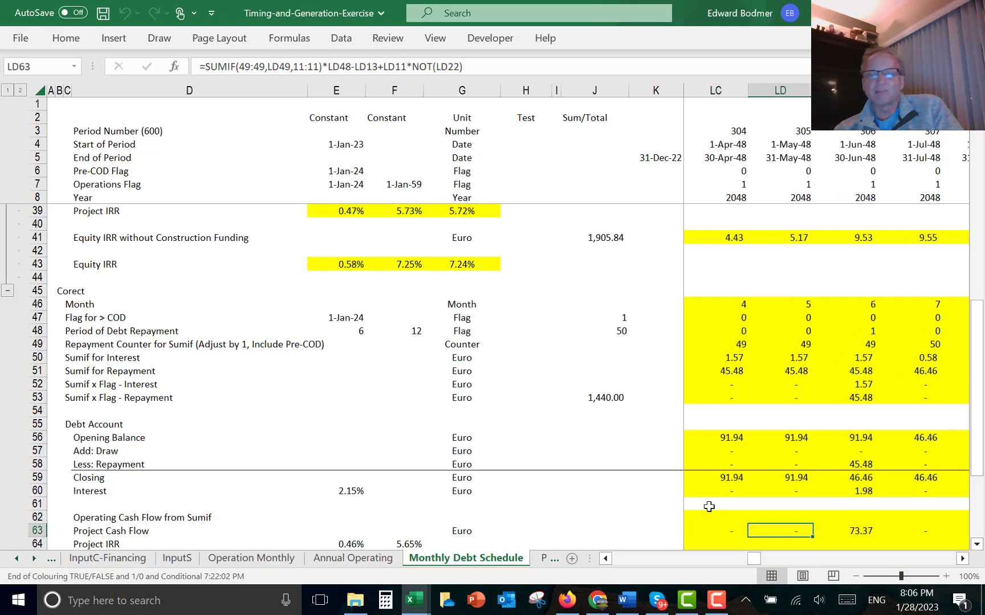
{"action": "key", "text": "Right"}
{"action": "key", "text": "Right"}
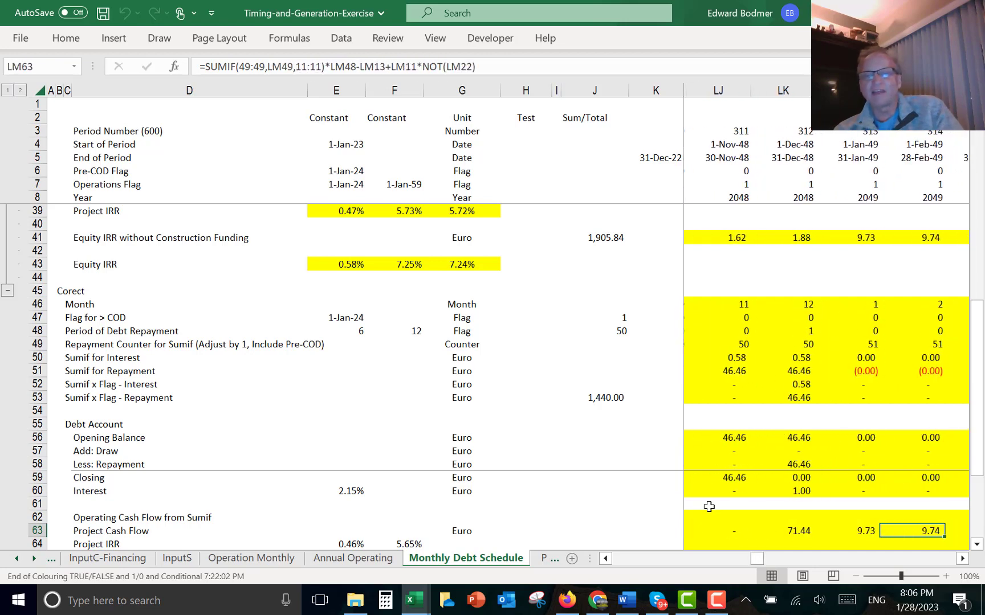
{"action": "key", "text": "Left"}
{"action": "key", "text": "F2"}
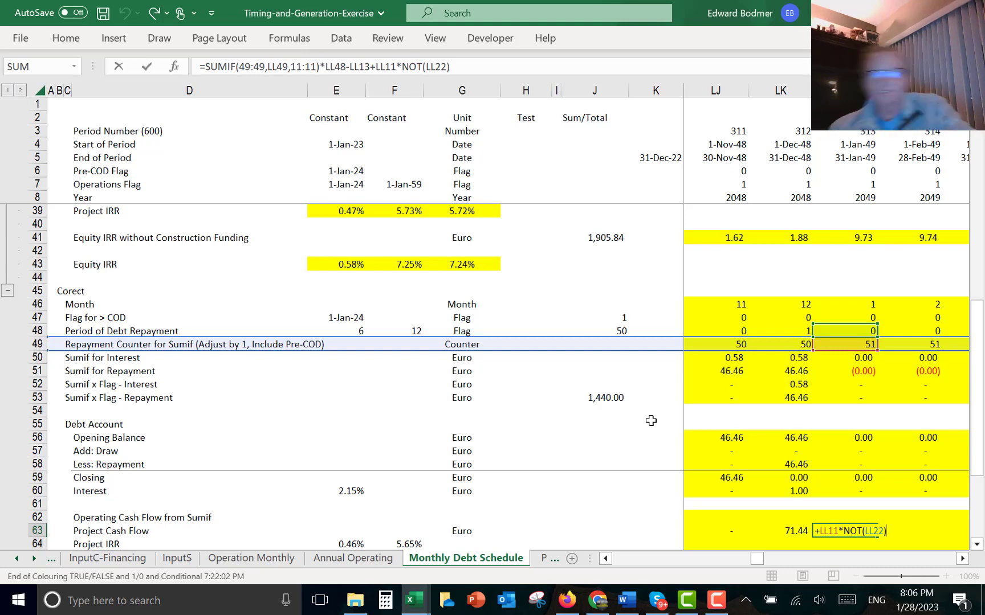
{"action": "key", "text": "ctrl+Return"}
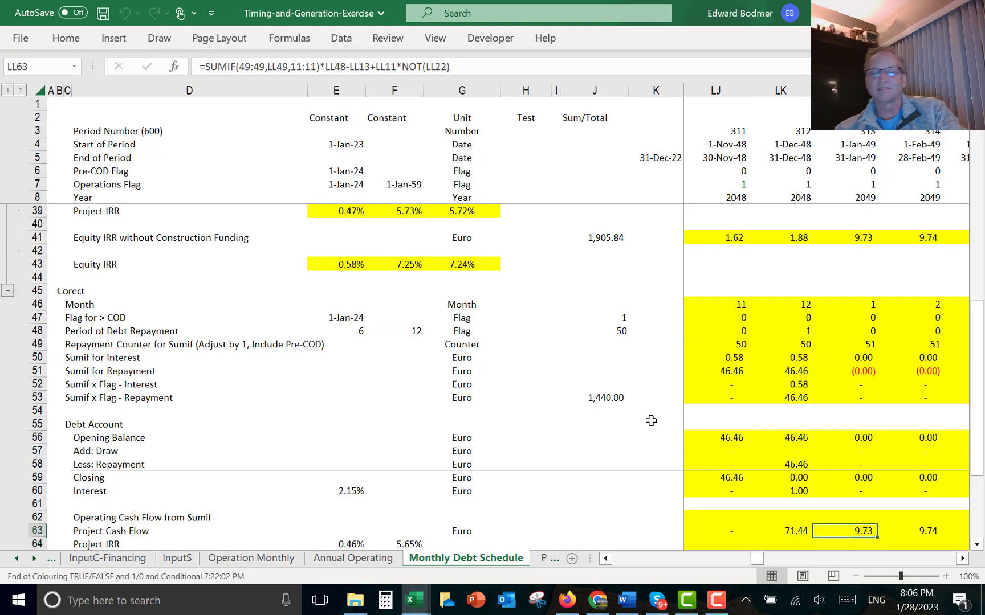
- Return to the start of the schedule and examine the Project and Equity IRR cells in rows 64 to 67
{"action": "key", "text": "ctrl+Left"}
{"action": "key", "text": "Left"}
{"action": "key", "text": "Left"}
{"action": "key", "text": "Left"}
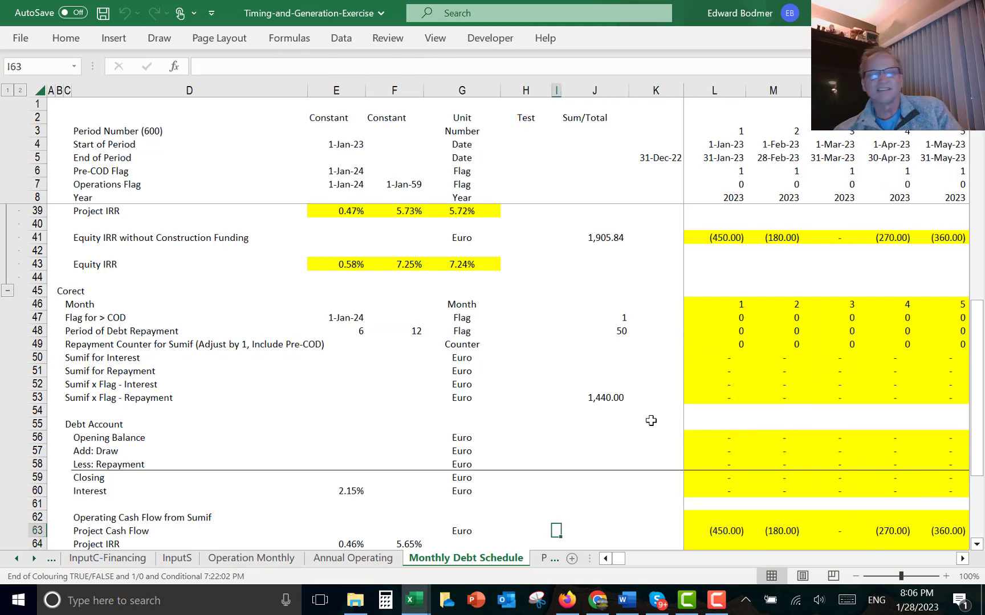
{"action": "key", "text": "Down"}
{"action": "key", "text": "Left"}
{"action": "key", "text": "Left"}
{"action": "key", "text": "Down"}
{"action": "key", "text": "Down"}
{"action": "key", "text": "Down"}
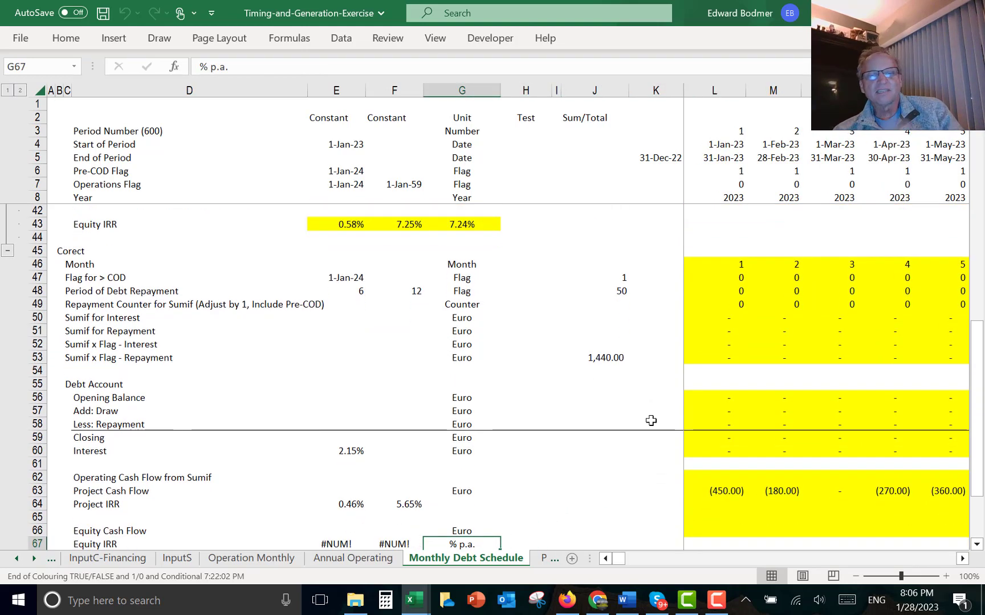
{"action": "key", "text": "Up"}
{"action": "key", "text": "Up"}
{"action": "key", "text": "Up"}
{"action": "key", "text": "Left"}
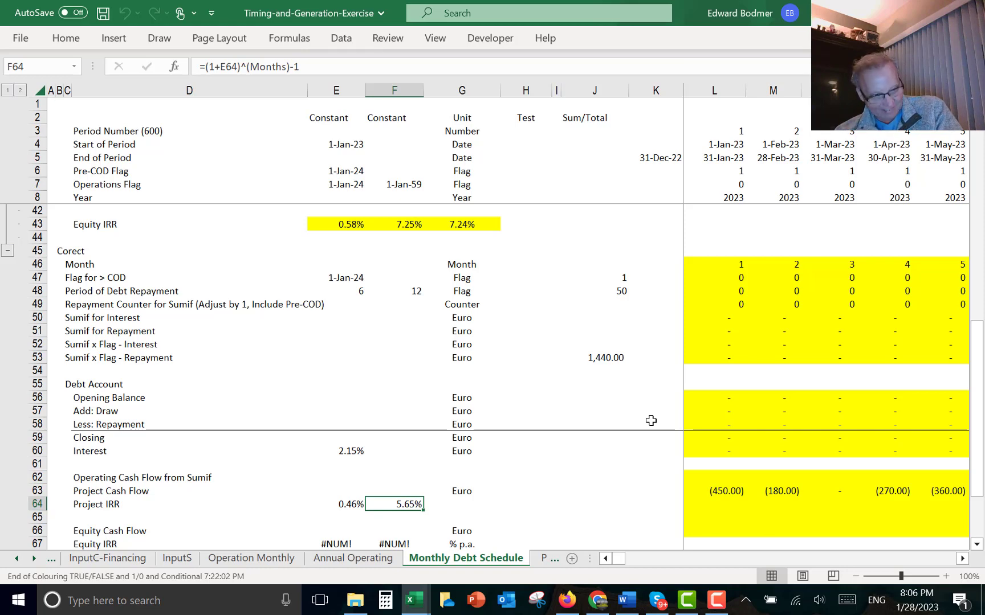
- Build the Equity Cash Flow in L66 as Project Cash Flow plus Draw minus Repayment minus Interest (=L63+L57-L58-L60) and fill it across all months
{"action": "key", "text": "Down"}
{"action": "key", "text": "Down"}
{"action": "key", "text": "Down"}
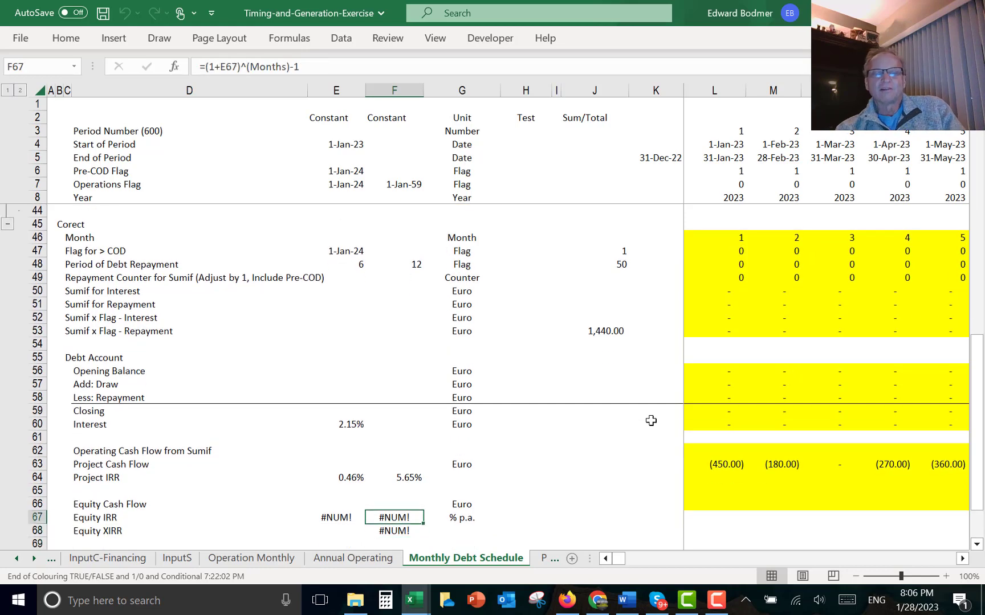
{"action": "key", "text": "Left"}
{"action": "key", "text": "Left"}
{"action": "key", "text": "Right"}
{"action": "key", "text": "Right"}
{"action": "key", "text": "Right"}
{"action": "key", "text": "Right"}
{"action": "key", "text": "Right"}
{"action": "key", "text": "Right"}
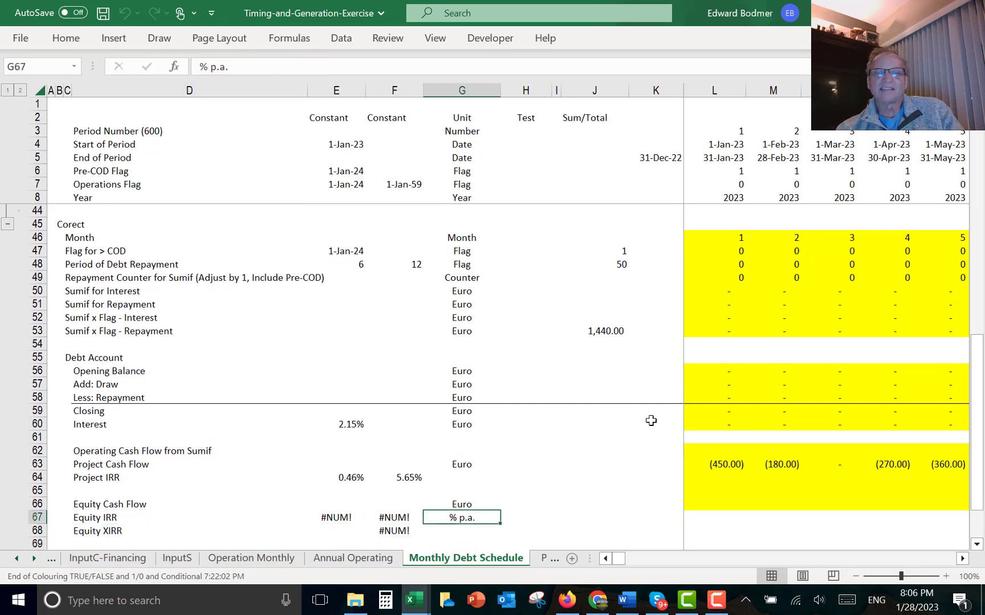
{"action": "key", "text": "Right"}
{"action": "key", "text": "Right"}
{"action": "key", "text": "Up"}
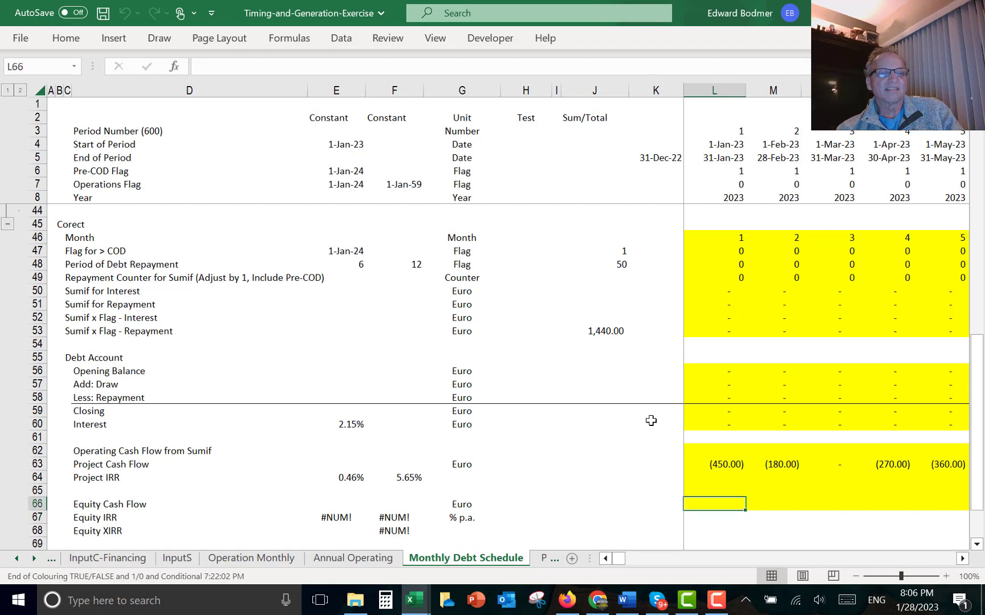
{"action": "type", "text": "="}
{"action": "key", "text": "Up"}
{"action": "key", "text": "Up"}
{"action": "key", "text": "Up"}
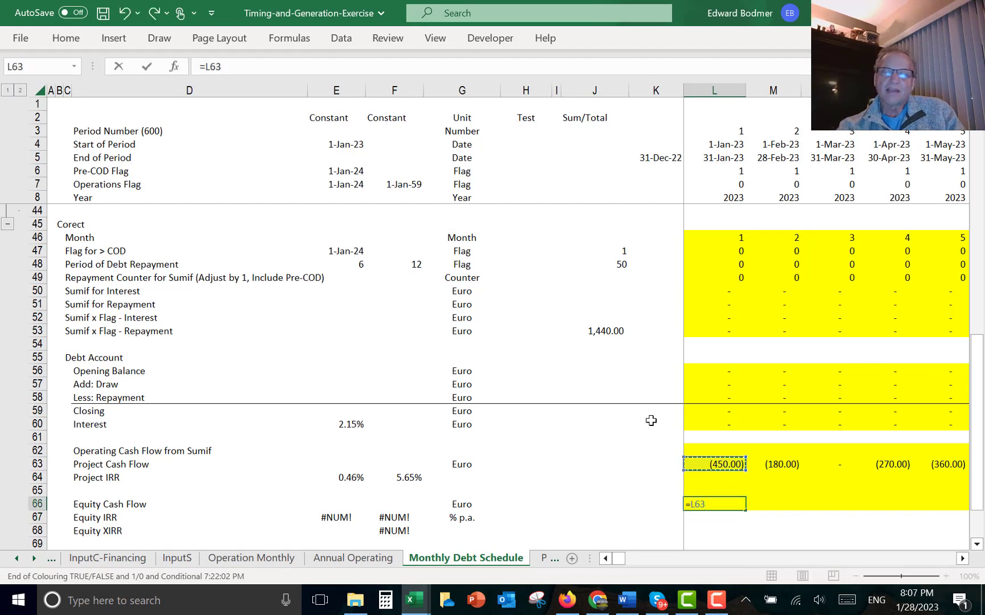
{"action": "type", "text": "+"}
{"action": "key", "text": "Up"}
{"action": "key", "text": "Up"}
{"action": "key", "text": "Up"}
{"action": "key", "text": "Up"}
{"action": "key", "text": "Up"}
{"action": "key", "text": "Up"}
{"action": "key", "text": "Up"}
{"action": "key", "text": "Up"}
{"action": "key", "text": "Up"}
{"action": "key", "text": "Up"}
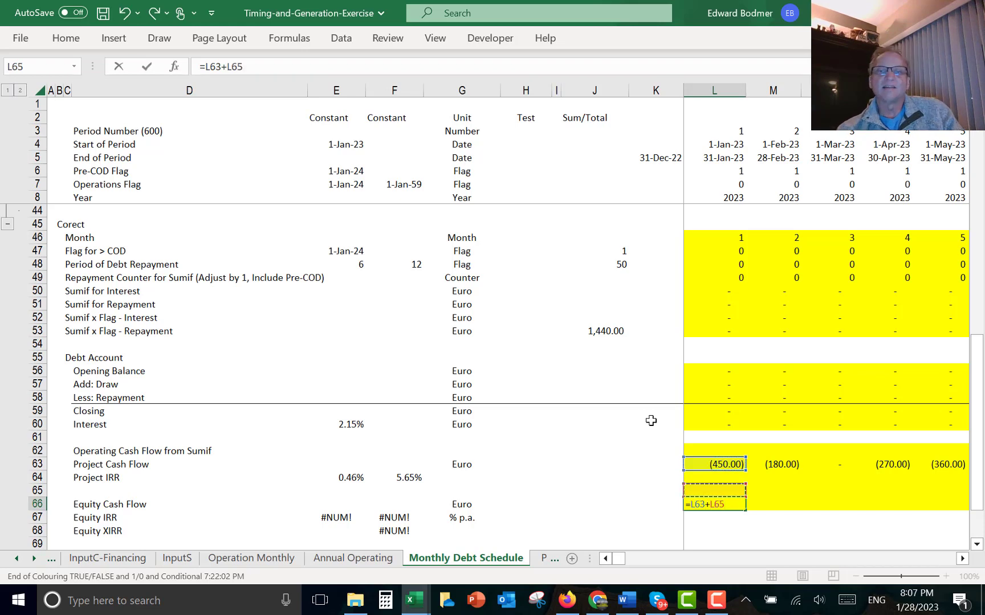
{"action": "key", "text": "Down"}
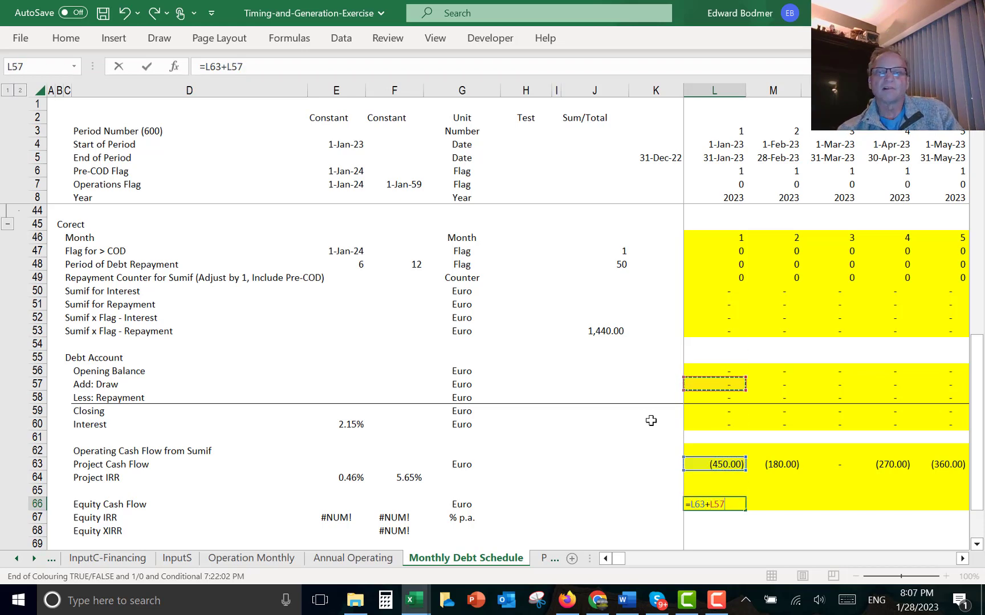
{"action": "type", "text": "-"}
{"action": "key", "text": "Up"}
{"action": "key", "text": "Up"}
{"action": "key", "text": "Up"}
{"action": "key", "text": "Up"}
{"action": "key", "text": "Up"}
{"action": "key", "text": "Up"}
{"action": "key", "text": "Up"}
{"action": "key", "text": "Up"}
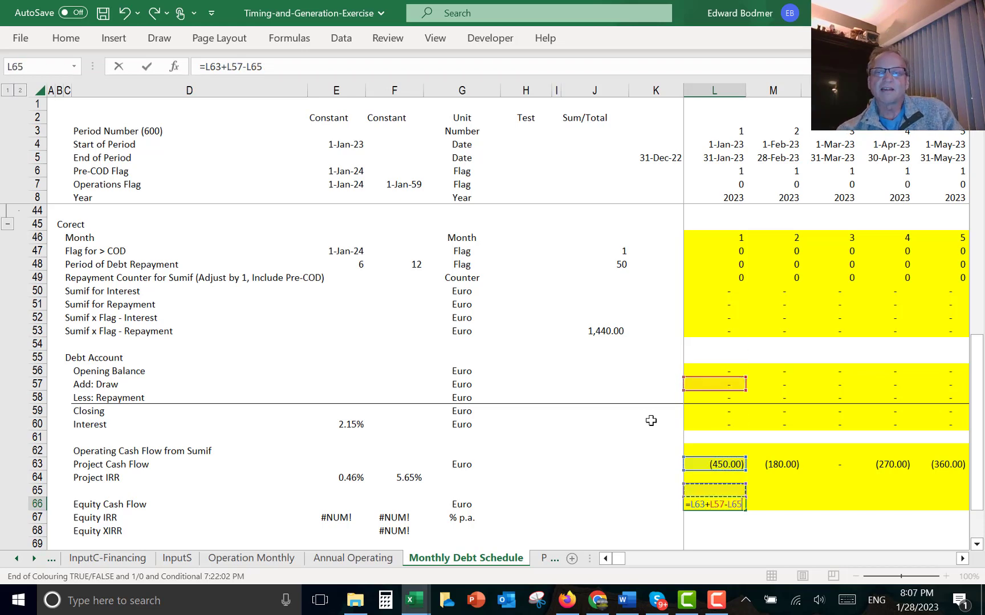
{"action": "type", "text": "-"}
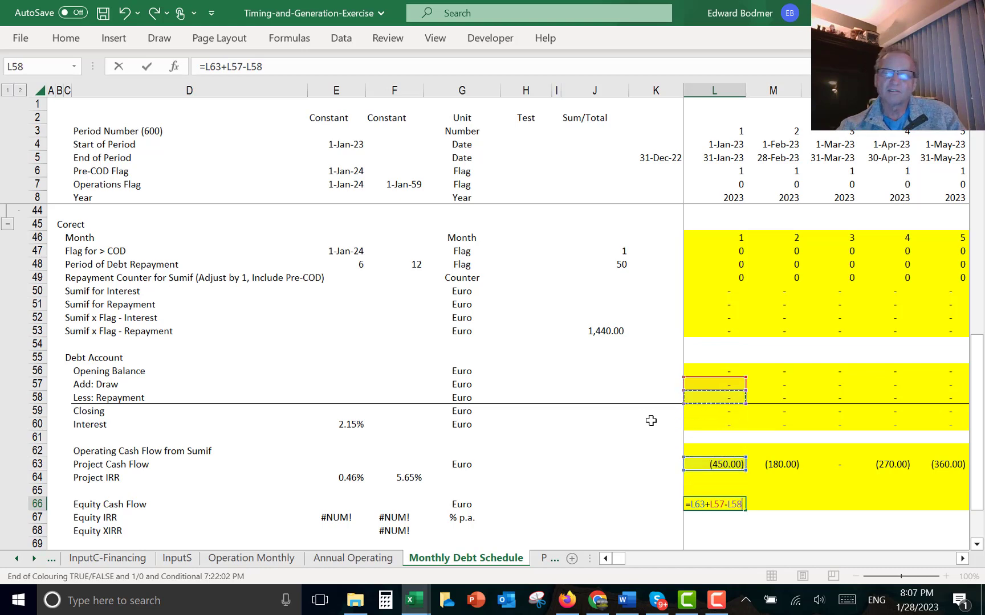
{"action": "key", "text": "Up"}
{"action": "key", "text": "Up"}
{"action": "key", "text": "Up"}
{"action": "key", "text": "Up"}
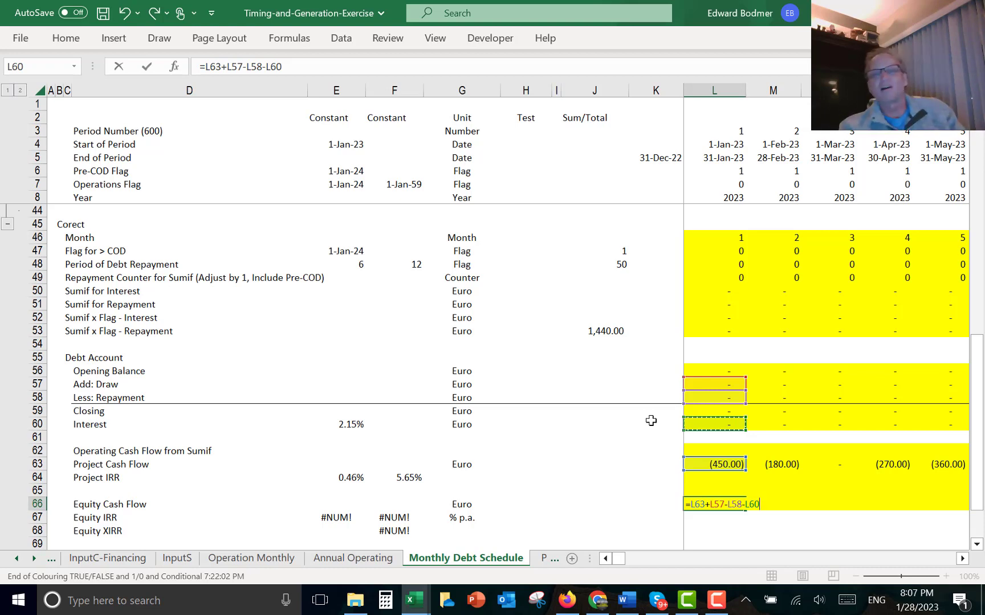
{"action": "key", "text": "Return"}
{"action": "key", "text": "Up"}
{"action": "key", "text": "ctrl+shift+Right"}
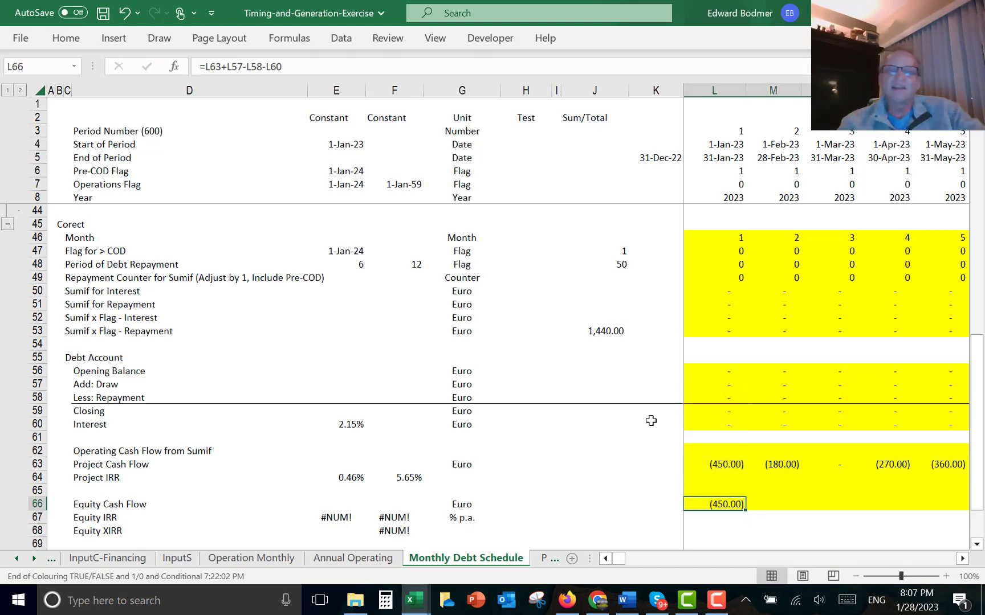
{"action": "key", "text": "ctrl+r"}
- Compare the Equity IRR and Equity XIRR in rows 67–68 with the original Equity IRR in row 43
{"action": "key", "text": "Left"}
{"action": "key", "text": "Left"}
{"action": "key", "text": "Left"}
{"action": "key", "text": "Left"}
{"action": "key", "text": "Left"}
{"action": "key", "text": "Left"}
{"action": "key", "text": "Left"}
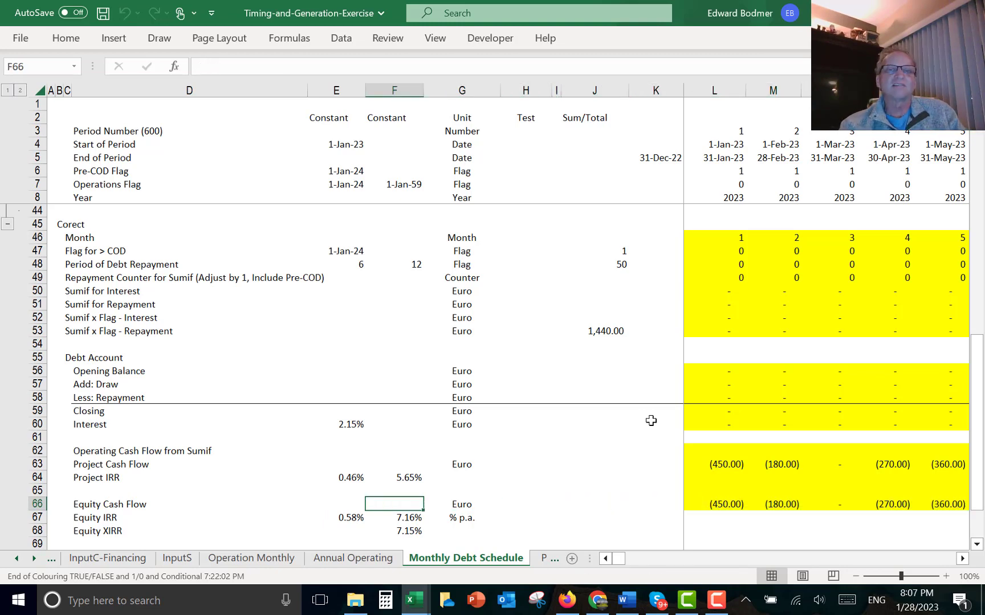
{"action": "key", "text": "Up"}
{"action": "key", "text": "Up"}
{"action": "key", "text": "Down"}
{"action": "key", "text": "Down"}
{"action": "key", "text": "Down"}
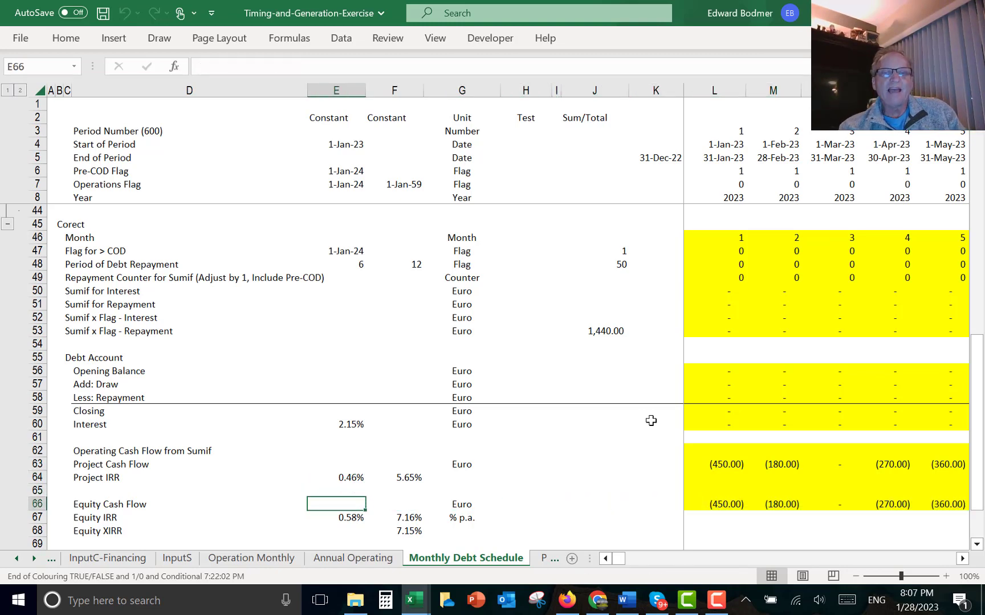
{"action": "key", "text": "Right"}
{"action": "key", "text": "Up"}
{"action": "key", "text": "Up"}
{"action": "key", "text": "Up"}
{"action": "key", "text": "Up"}
{"action": "key", "text": "Up"}
{"action": "key", "text": "Up"}
{"action": "key", "text": "Up"}
{"action": "key", "text": "Up"}
{"action": "key", "text": "Up"}
{"action": "key", "text": "Up"}
{"action": "key", "text": "Up"}
{"action": "key", "text": "Up"}
{"action": "key", "text": "Up"}
{"action": "key", "text": "Up"}
{"action": "key", "text": "Up"}
{"action": "key", "text": "Up"}
{"action": "key", "text": "Up"}
{"action": "key", "text": "Up"}
{"action": "key", "text": "Up"}
{"action": "key", "text": "Up"}
{"action": "key", "text": "Up"}
{"action": "key", "text": "Up"}
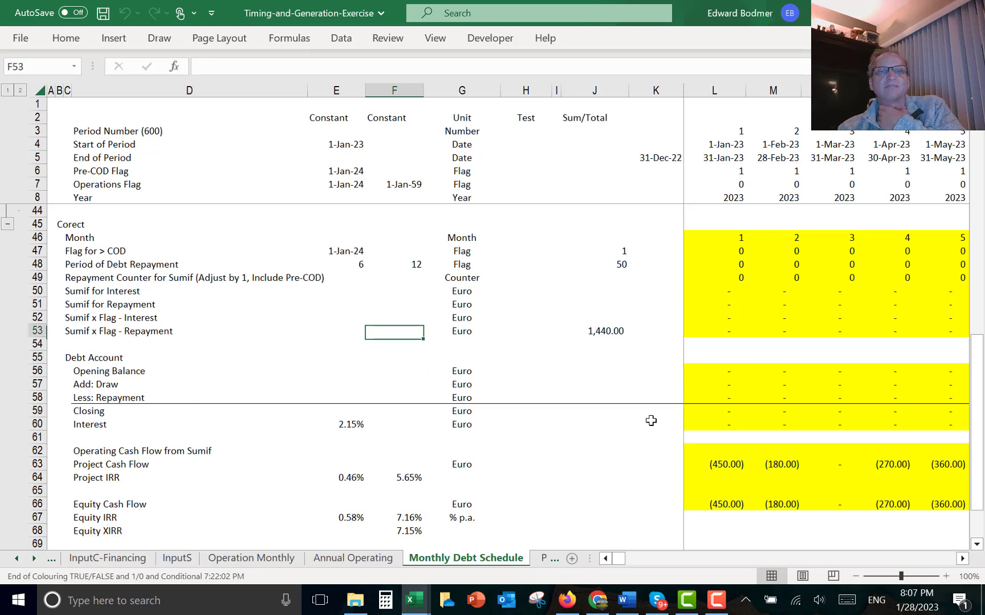
{"action": "key", "text": "Down"}
{"action": "key", "text": "Down"}
{"action": "key", "text": "Down"}
{"action": "key", "text": "Down"}
{"action": "key", "text": "Down"}
{"action": "key", "text": "Down"}
{"action": "key", "text": "Down"}
{"action": "key", "text": "Down"}
{"action": "key", "text": "Down"}
{"action": "key", "text": "Down"}
{"action": "key", "text": "Down"}
{"action": "key", "text": "Down"}
{"action": "key", "text": "Down"}
{"action": "key", "text": "Down"}
{"action": "key", "text": "Down"}
{"action": "key", "text": "Down"}
{"action": "key", "text": "Down"}
{"action": "key", "text": "Down"}
{"action": "key", "text": "Down"}
{"action": "key", "text": "Down"}
{"action": "key", "text": "Down"}
{"action": "key", "text": "Down"}
{"action": "key", "text": "Down"}
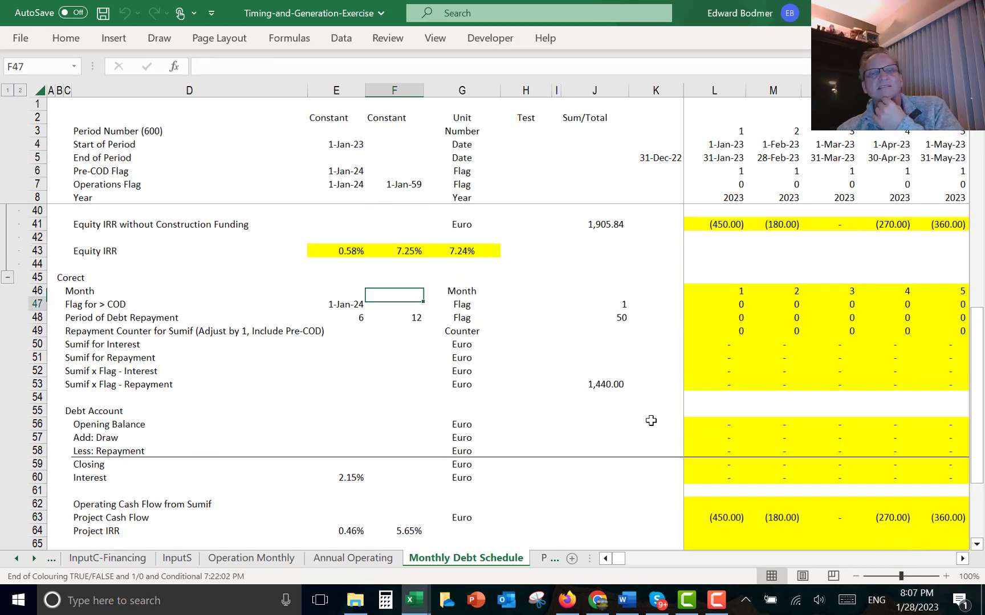
{"action": "key", "text": "Up"}
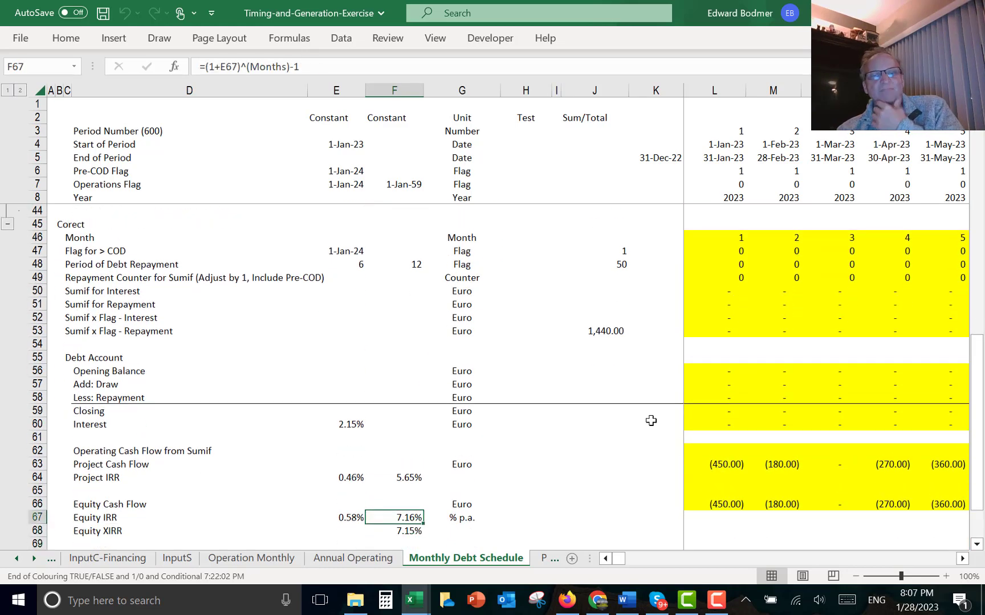
{"action": "key", "text": "Up"}
{"action": "key", "text": "Up"}
{"action": "key", "text": "Up"}
{"action": "key", "text": "Up"}
{"action": "key", "text": "Up"}
{"action": "key", "text": "Up"}
{"action": "key", "text": "Up"}
{"action": "key", "text": "Up"}
{"action": "key", "text": "Up"}
{"action": "key", "text": "Up"}
{"action": "key", "text": "Up"}
{"action": "key", "text": "Up"}
{"action": "key", "text": "Up"}
{"action": "key", "text": "Up"}
{"action": "key", "text": "Up"}
{"action": "key", "text": "Up"}
{"action": "key", "text": "Up"}
{"action": "key", "text": "Up"}
{"action": "key", "text": "Up"}
{"action": "key", "text": "Up"}
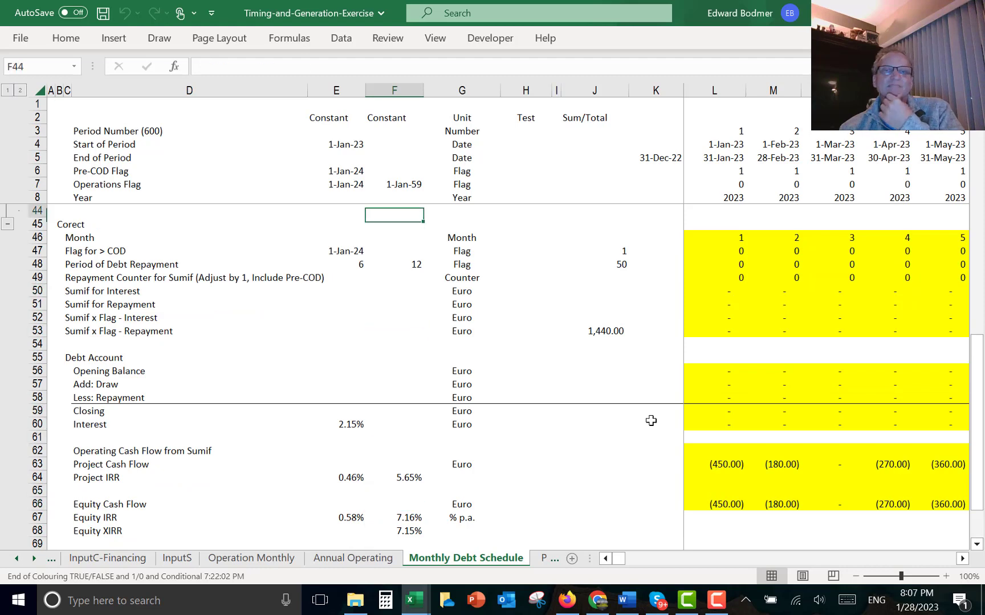
{"action": "key", "text": "Down"}
{"action": "key", "text": "Down"}
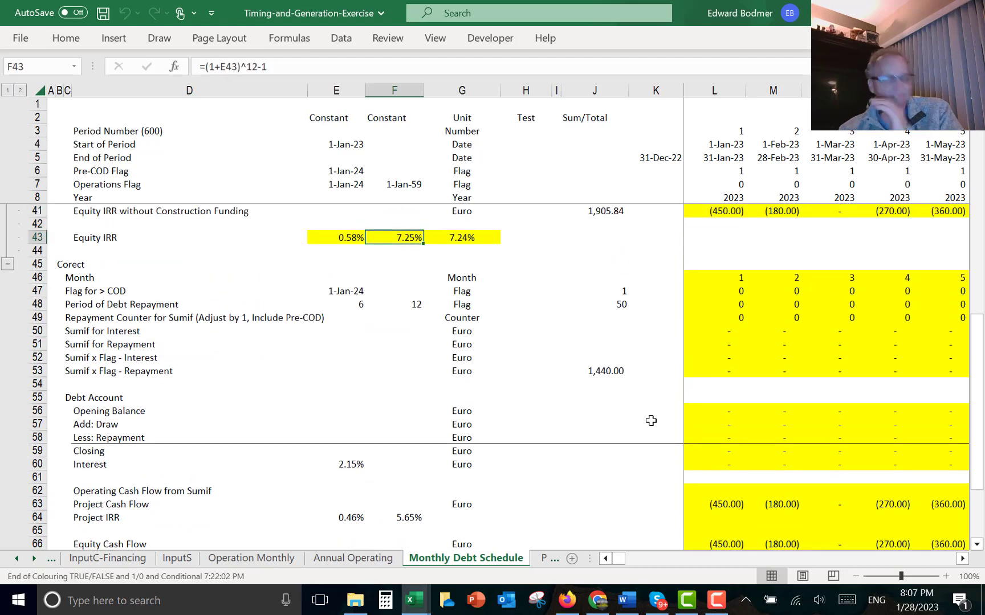
{"action": "key", "text": "Down"}
{"action": "key", "text": "Down"}
{"action": "key", "text": "Down"}
{"action": "key", "text": "Down"}
{"action": "key", "text": "Down"}
{"action": "key", "text": "Down"}
{"action": "key", "text": "Down"}
{"action": "key", "text": "Down"}
{"action": "key", "text": "Down"}
{"action": "key", "text": "Down"}
{"action": "key", "text": "Down"}
{"action": "key", "text": "Down"}
{"action": "key", "text": "Down"}
{"action": "key", "text": "Down"}
{"action": "key", "text": "Down"}
{"action": "key", "text": "Down"}
{"action": "key", "text": "Down"}
{"action": "key", "text": "Down"}
{"action": "key", "text": "Down"}
{"action": "key", "text": "Down"}
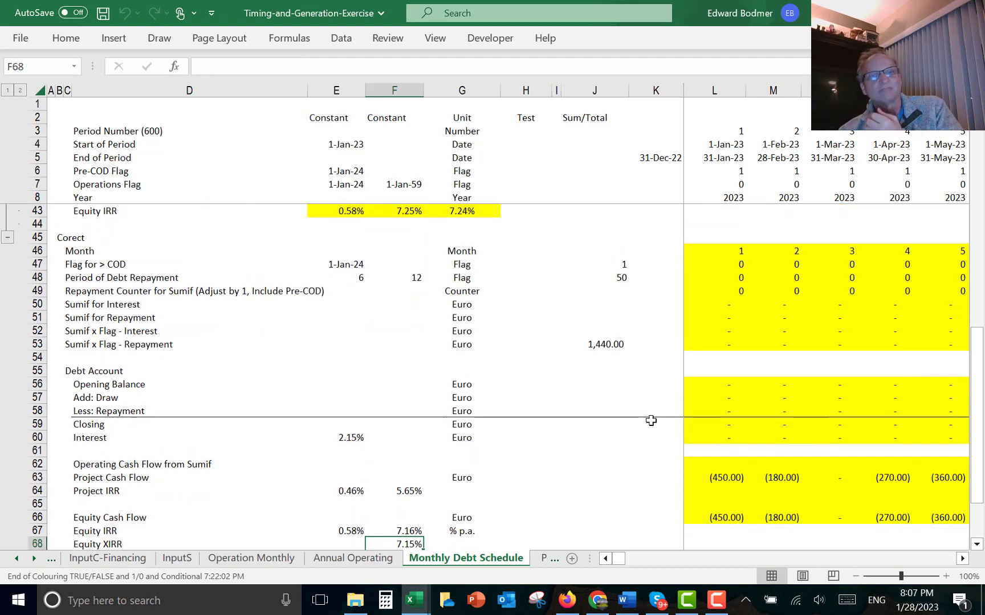
{"action": "key", "text": "Up"}
{"action": "key", "text": "Up"}
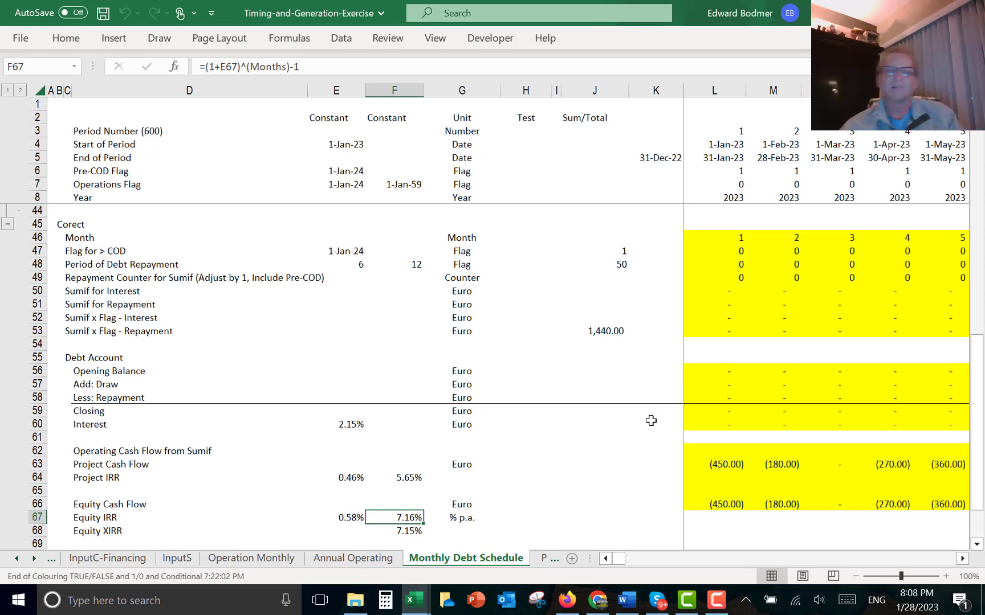
{"action": "key", "text": "Down"}
{"action": "key", "text": "Down"}
{"action": "key", "text": "Down"}
{"action": "key", "text": "Down"}
{"action": "key", "text": "Down"}
{"action": "key", "text": "Down"}
{"action": "key", "text": "Down"}
{"action": "key", "text": "Down"}
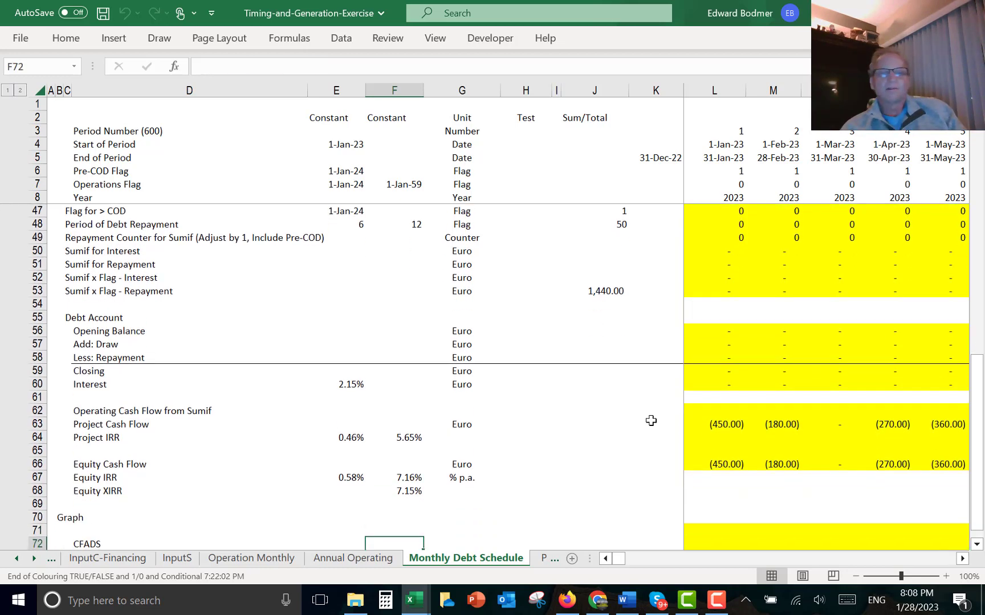
{"action": "key", "text": "Up"}
{"action": "key", "text": "Up"}
{"action": "key", "text": "Up"}
{"action": "key", "text": "Up"}
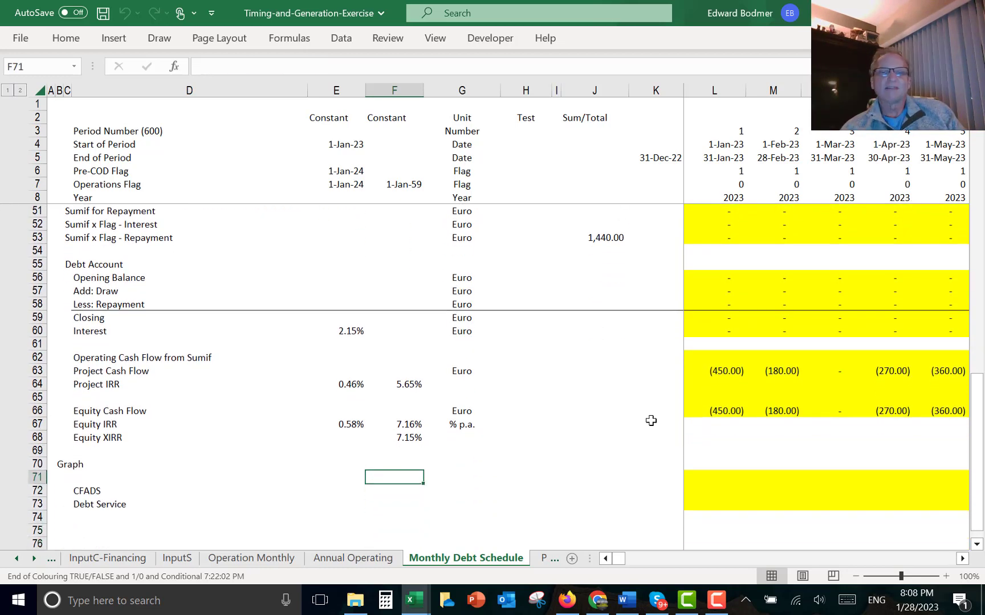
- In the Graph section's row 71, enter =IF(L7,L5,NA()) to show period-end dates only in operating months, and fill it right
{"action": "key", "text": "Right"}
{"action": "key", "text": "Right"}
{"action": "key", "text": "Right"}
{"action": "key", "text": "Right"}
{"action": "key", "text": "Right"}
{"action": "key", "text": "Right"}
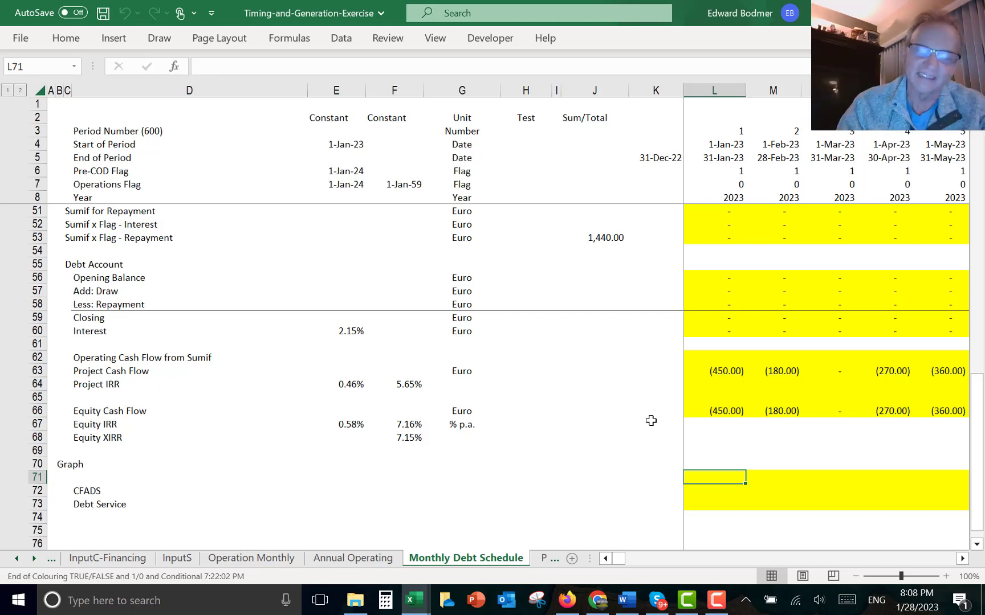
{"action": "type", "text": "="}
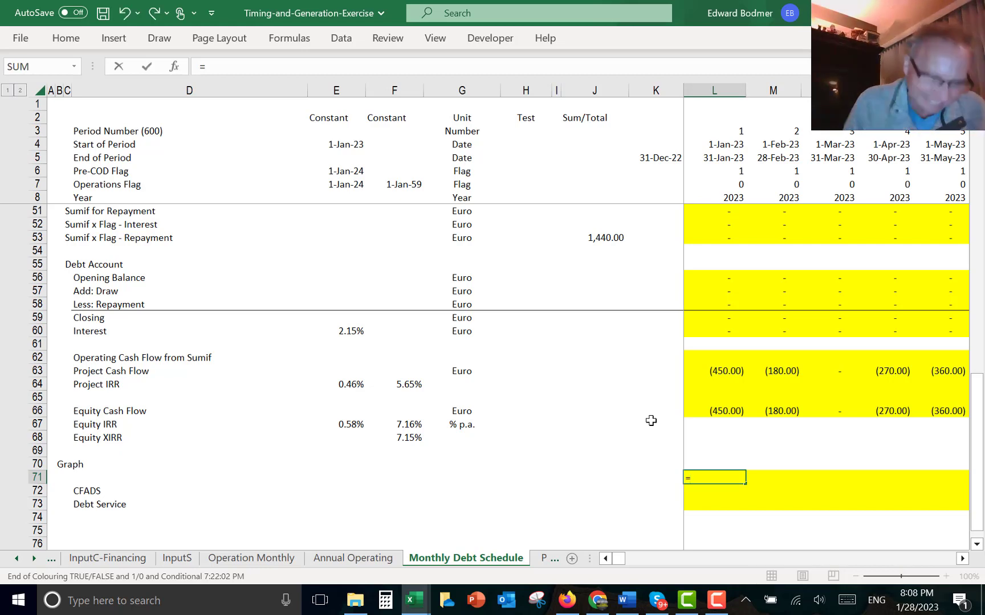
{"action": "key", "text": "Escape"}
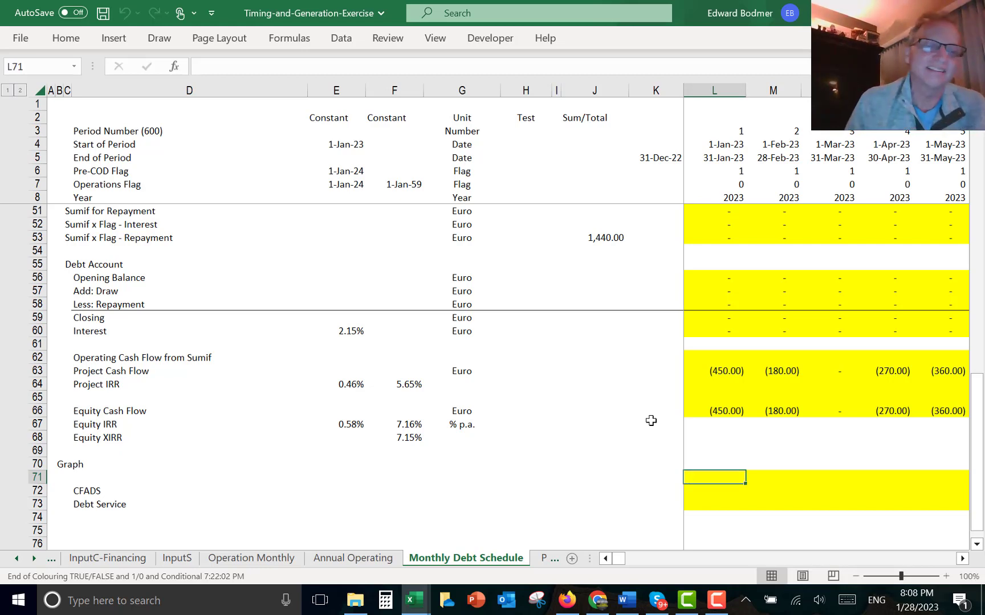
{"action": "type", "text": "=if("}
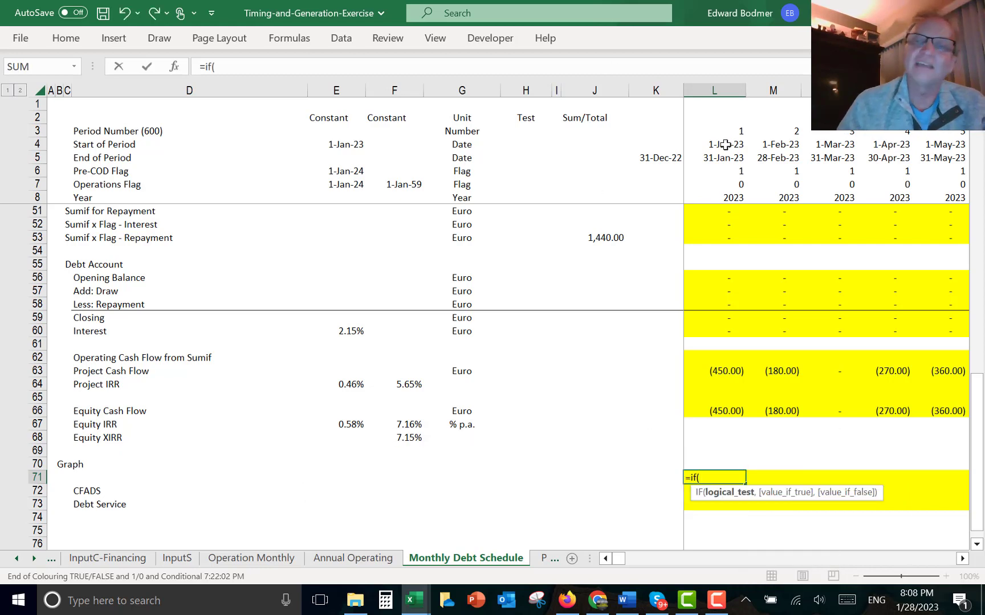
{"action": "left_click", "coordinate": [722, 180]}
{"action": "type", "text": ","}
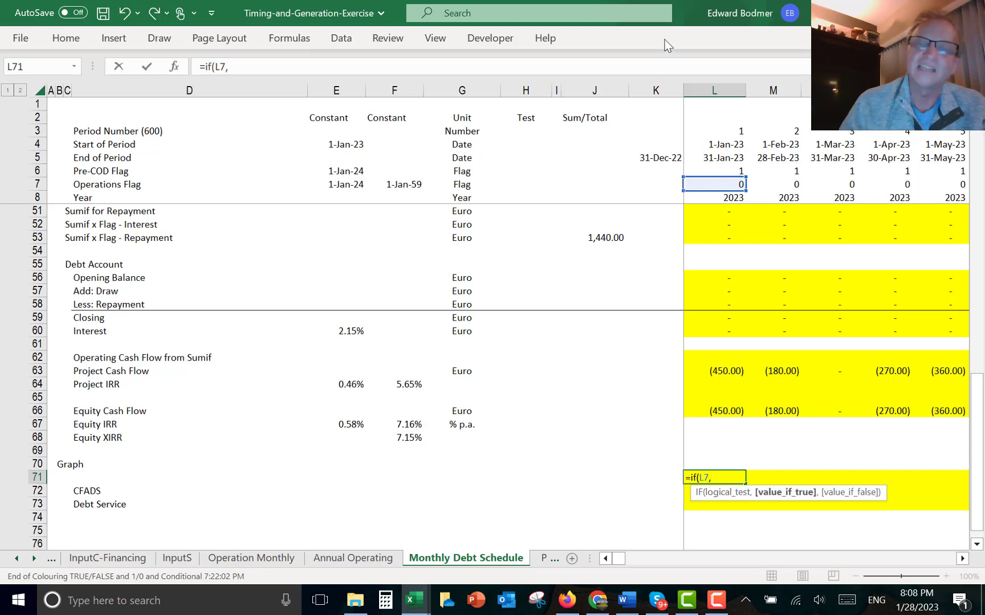
{"action": "left_click", "coordinate": [708, 155]}
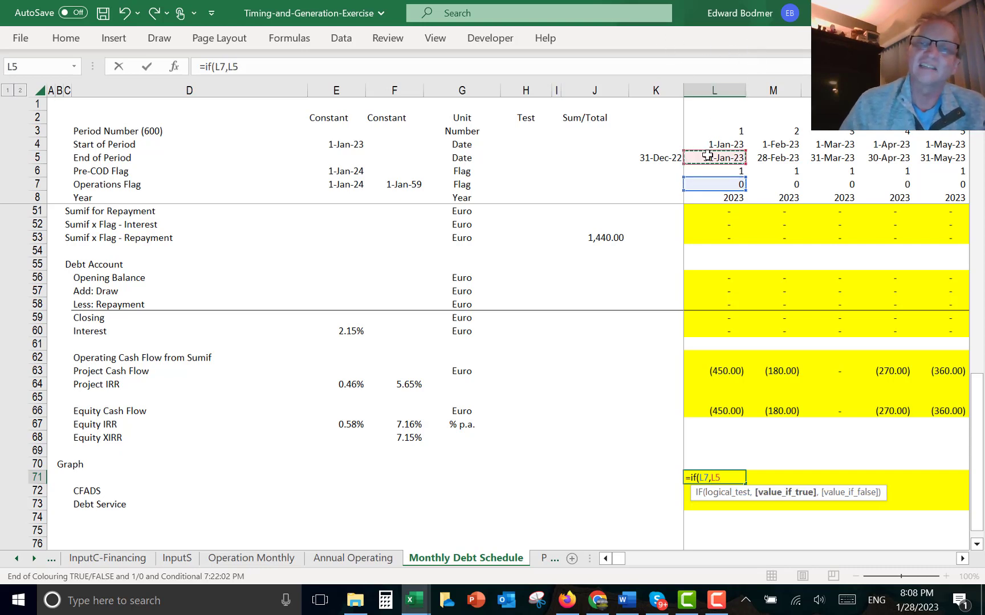
{"action": "type", "text": ",na()"}
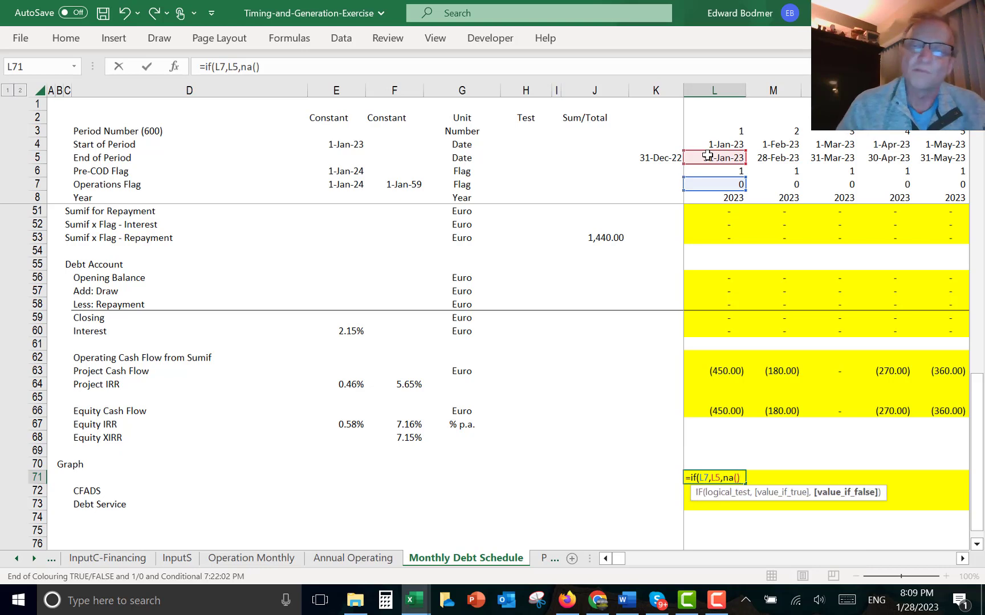
{"action": "key", "text": "Return"}
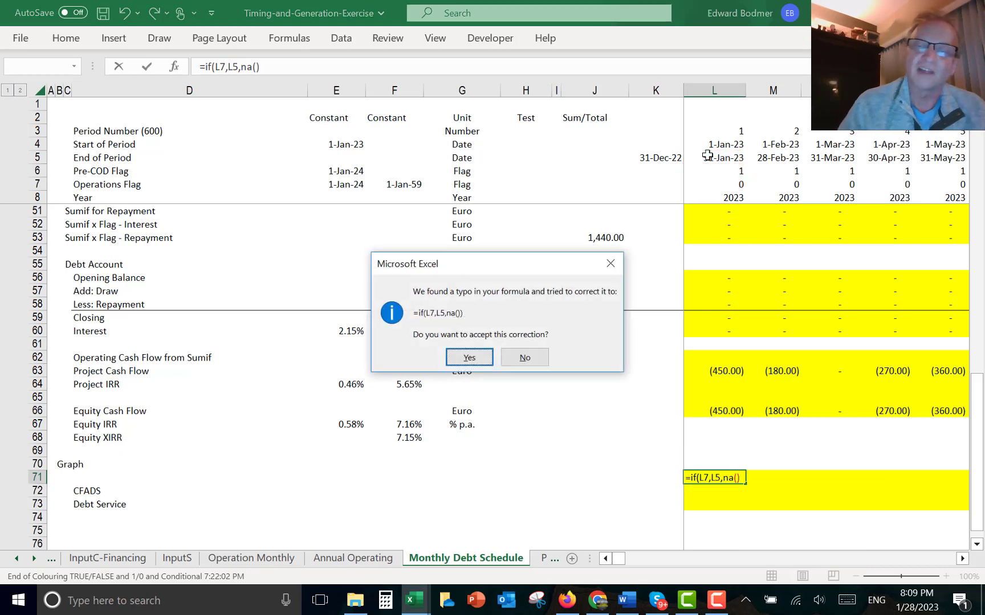
{"action": "key", "text": "Return"}
{"action": "key", "text": "Up"}
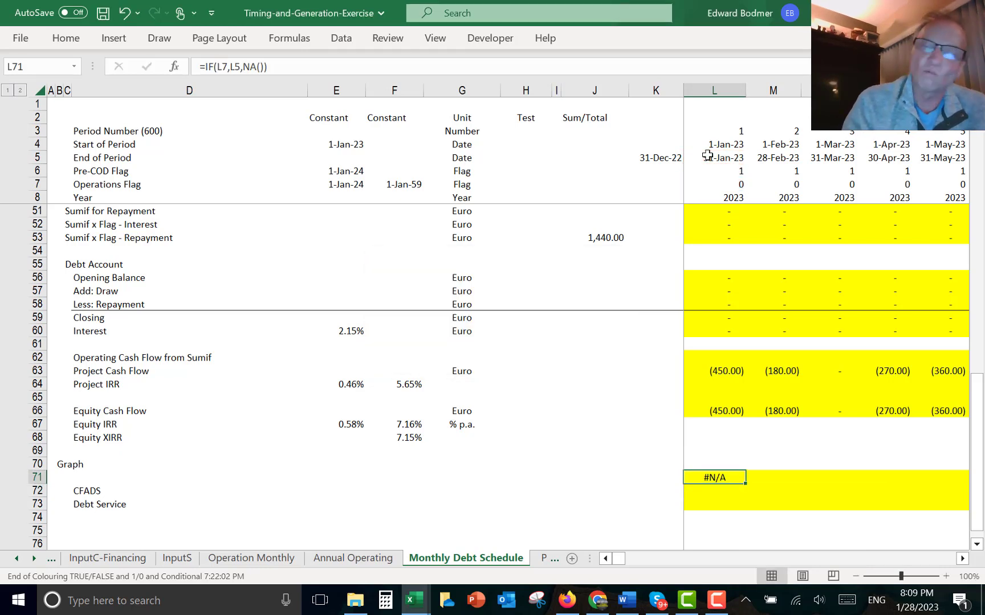
{"action": "key", "text": "ctrl+shift+Right"}
{"action": "key", "text": "ctrl+r"}
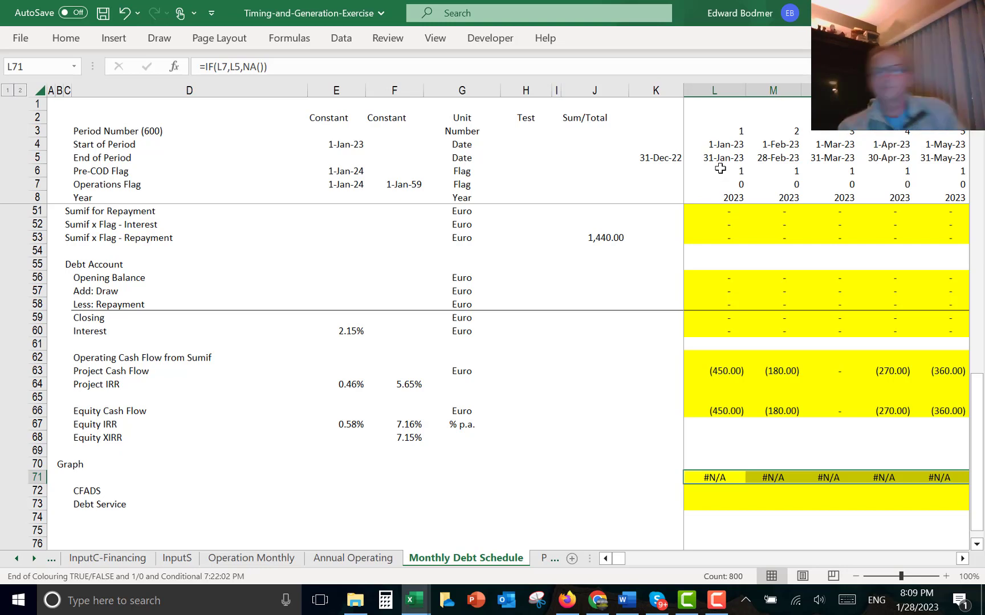
- Step through the row 71 graph dates across the months, then return to the CFADS row at column L
{"action": "key", "text": "Right"}
{"action": "key", "text": "Right"}
{"action": "key", "text": "Right"}
{"action": "key", "text": "Right"}
{"action": "key", "text": "Right"}
{"action": "key", "text": "Right"}
{"action": "key", "text": "Right"}
{"action": "key", "text": "Right"}
{"action": "key", "text": "Right"}
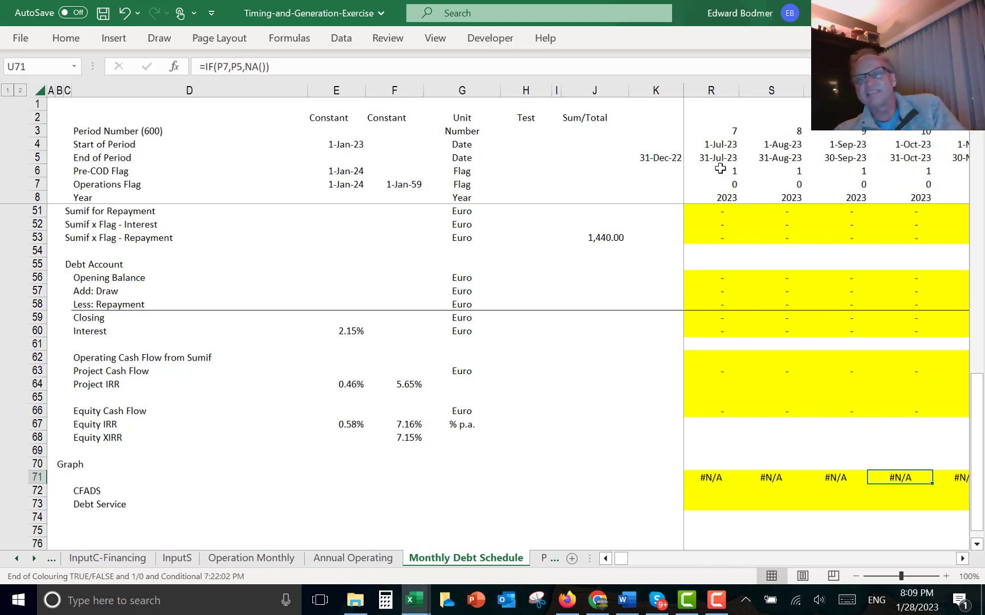
{"action": "key", "text": "Right"}
{"action": "key", "text": "Right"}
{"action": "key", "text": "Right"}
{"action": "key", "text": "Right"}
{"action": "key", "text": "Right"}
{"action": "key", "text": "Right"}
{"action": "key", "text": "Right"}
{"action": "key", "text": "Right"}
{"action": "key", "text": "Right"}
{"action": "key", "text": "Right"}
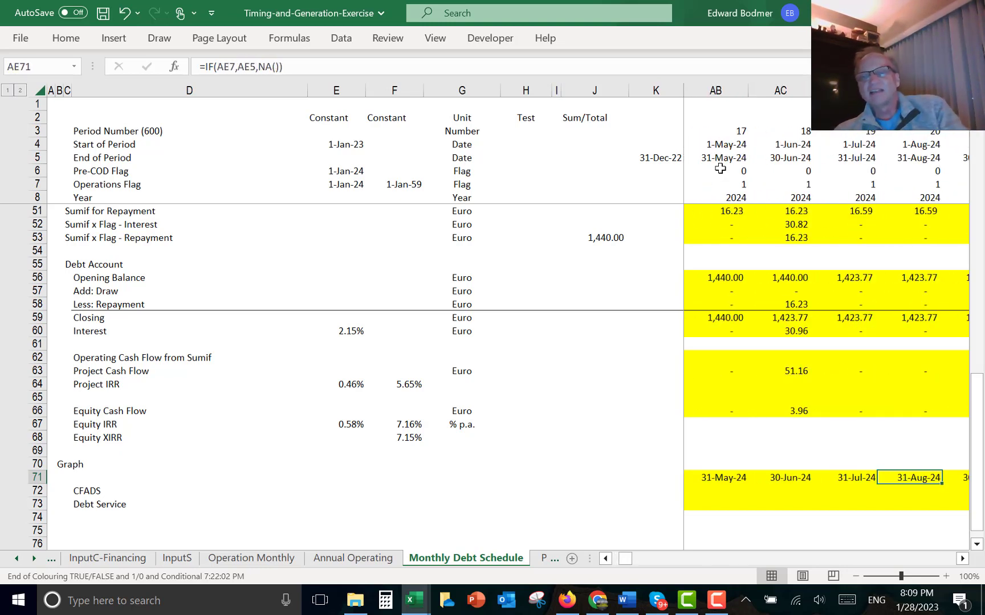
{"action": "key", "text": "ctrl+Right"}
{"action": "key", "text": "Left"}
{"action": "key", "text": "ctrl+Left"}
{"action": "key", "text": "Left"}
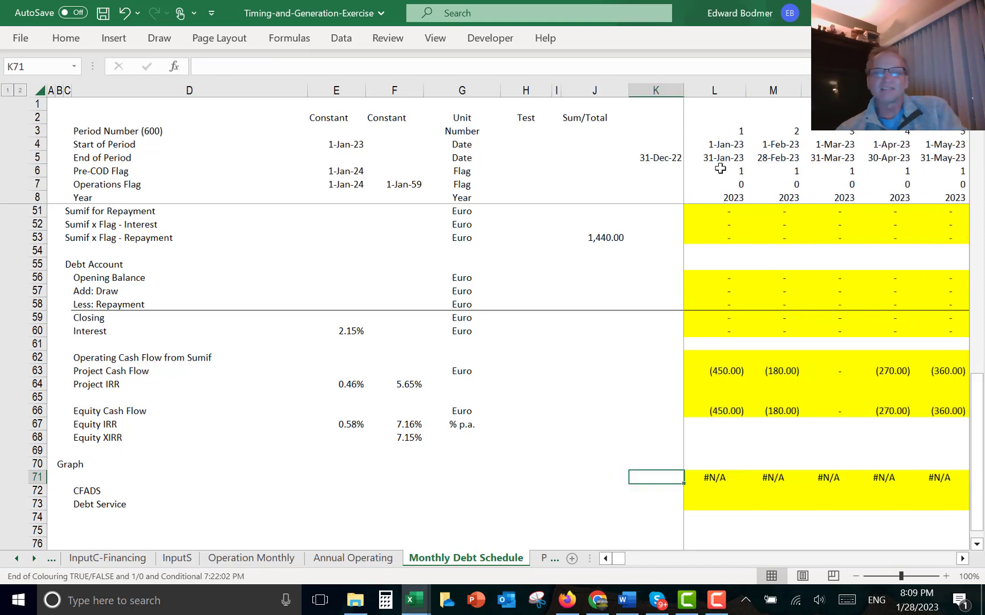
{"action": "key", "text": "Left"}
{"action": "key", "text": "Left"}
{"action": "key", "text": "Down"}
{"action": "key", "text": "Right"}
{"action": "key", "text": "Right"}
{"action": "key", "text": "Right"}
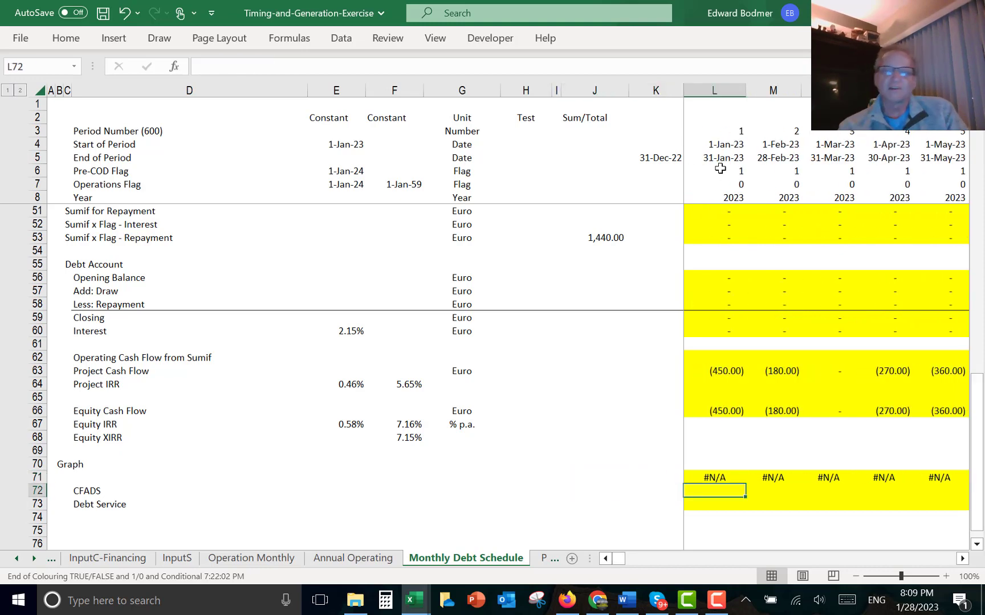
- Set CFADS in L72 to reference the Nominal EBITDA cell (=L11)
{"action": "type", "text": "="}
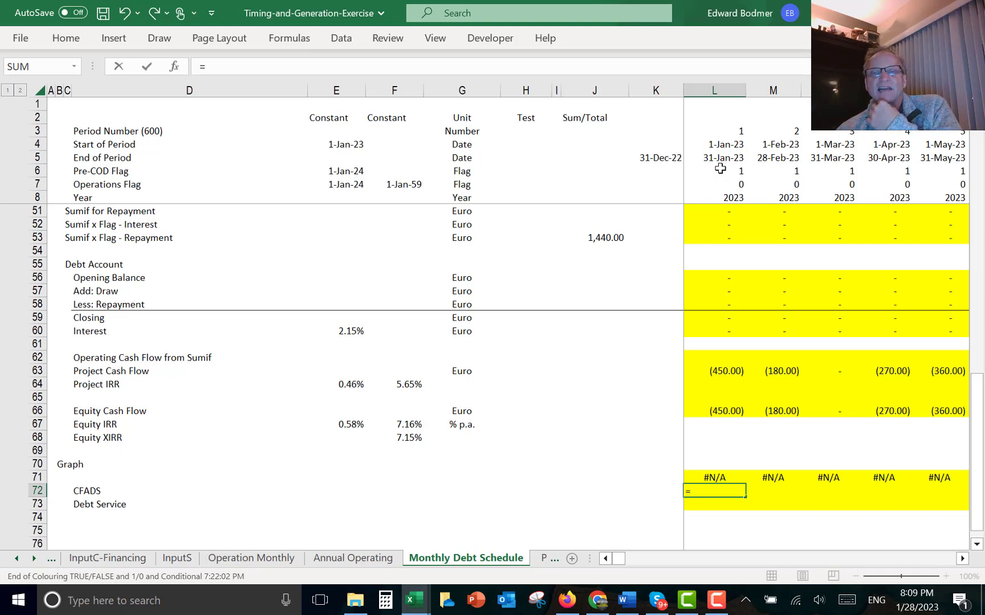
{"action": "key", "text": "Up"}
{"action": "key", "text": "Up"}
{"action": "key", "text": "Up"}
{"action": "key", "text": "Up"}
{"action": "key", "text": "Up"}
{"action": "key", "text": "Up"}
{"action": "key", "text": "Up"}
{"action": "key", "text": "Up"}
{"action": "key", "text": "Up"}
{"action": "key", "text": "Up"}
{"action": "key", "text": "Up"}
{"action": "key", "text": "Up"}
{"action": "key", "text": "Up"}
{"action": "key", "text": "Up"}
{"action": "key", "text": "Up"}
{"action": "key", "text": "Up"}
{"action": "key", "text": "Up"}
{"action": "key", "text": "Up"}
{"action": "key", "text": "Up"}
{"action": "key", "text": "Up"}
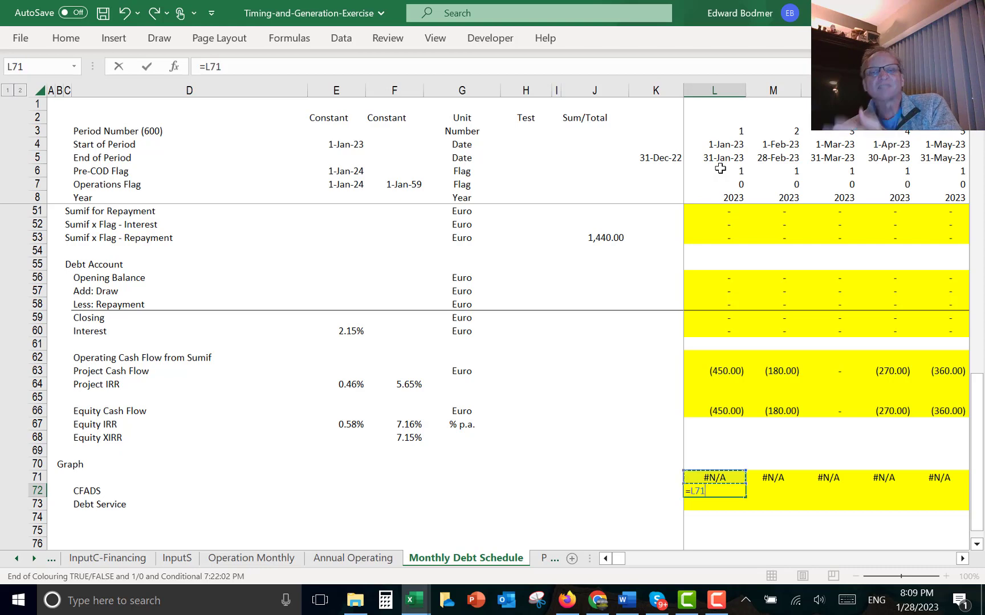
{"action": "key", "text": "Up"}
{"action": "key", "text": "Up"}
{"action": "key", "text": "Up"}
{"action": "key", "text": "Up"}
{"action": "key", "text": "Up"}
{"action": "key", "text": "Up"}
{"action": "key", "text": "Up"}
{"action": "key", "text": "Up"}
{"action": "key", "text": "Up"}
{"action": "key", "text": "Up"}
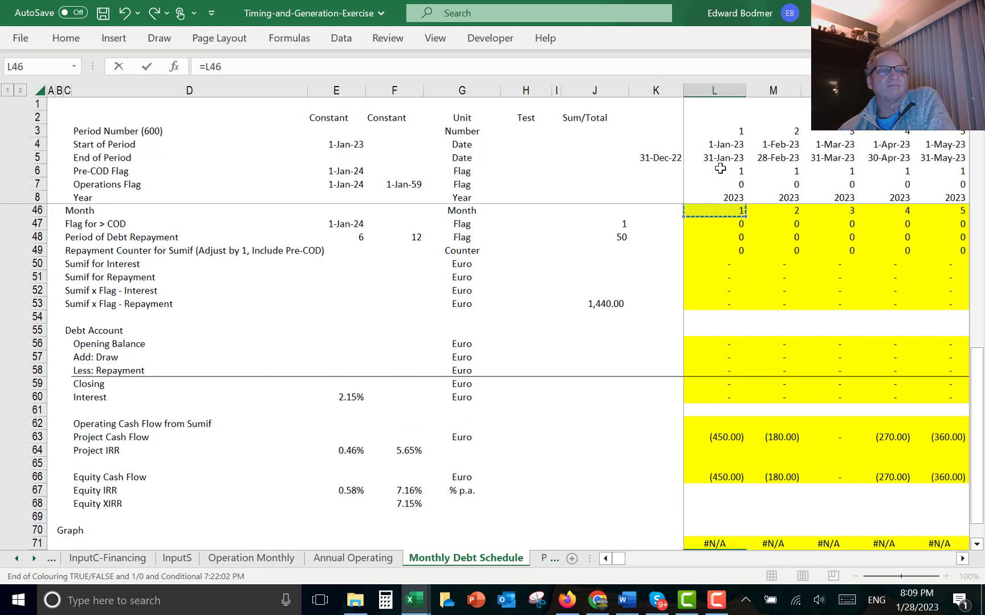
{"action": "key", "text": "Up"}
{"action": "key", "text": "Up"}
{"action": "key", "text": "Up"}
{"action": "key", "text": "Up"}
{"action": "key", "text": "Up"}
{"action": "key", "text": "Up"}
{"action": "key", "text": "Up"}
{"action": "key", "text": "Up"}
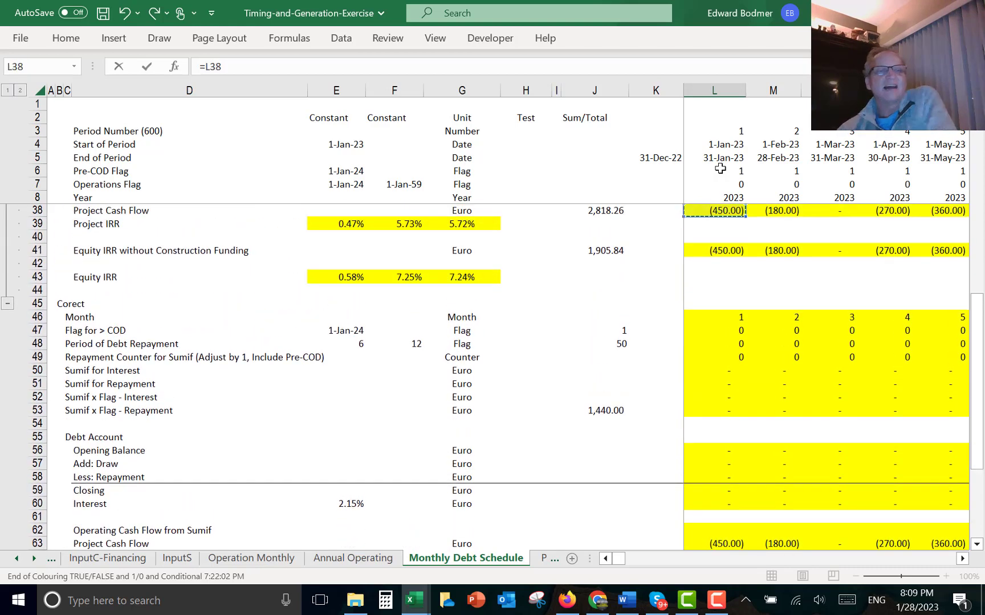
{"action": "key", "text": "Up"}
{"action": "key", "text": "Up"}
{"action": "key", "text": "Up"}
{"action": "key", "text": "Up"}
{"action": "key", "text": "Up"}
{"action": "key", "text": "Up"}
{"action": "key", "text": "Up"}
{"action": "key", "text": "Up"}
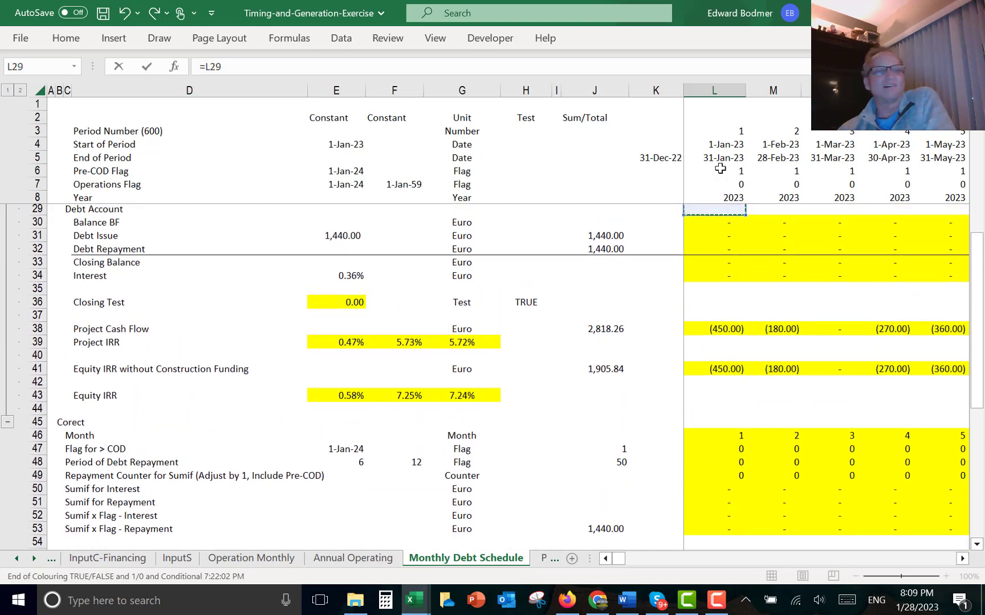
{"action": "key", "text": "Up"}
{"action": "key", "text": "Up"}
{"action": "key", "text": "Up"}
{"action": "key", "text": "Up"}
{"action": "key", "text": "Up"}
{"action": "key", "text": "Up"}
{"action": "key", "text": "Up"}
{"action": "key", "text": "Up"}
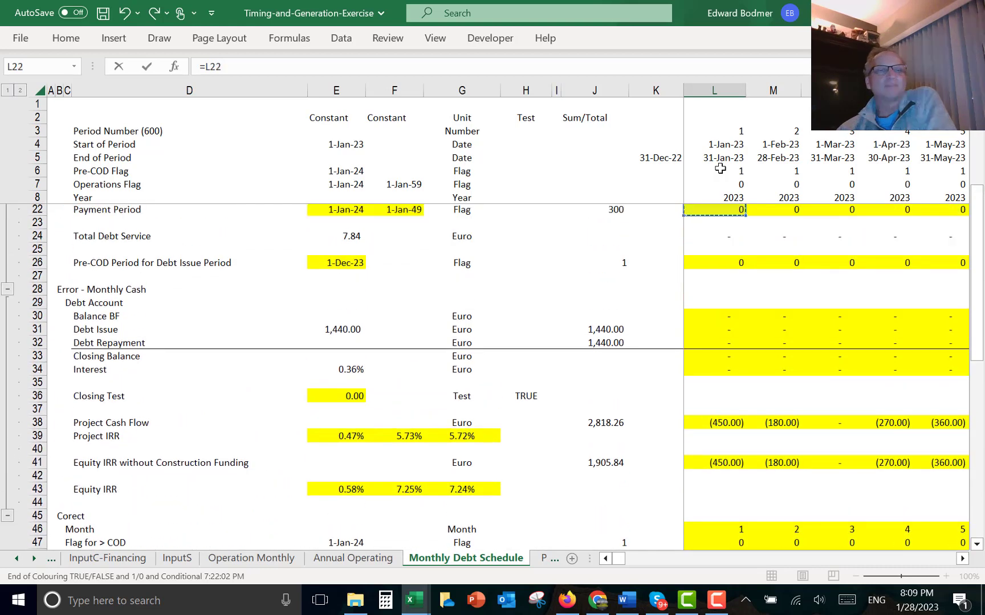
{"action": "key", "text": "Up"}
{"action": "key", "text": "Up"}
{"action": "key", "text": "Up"}
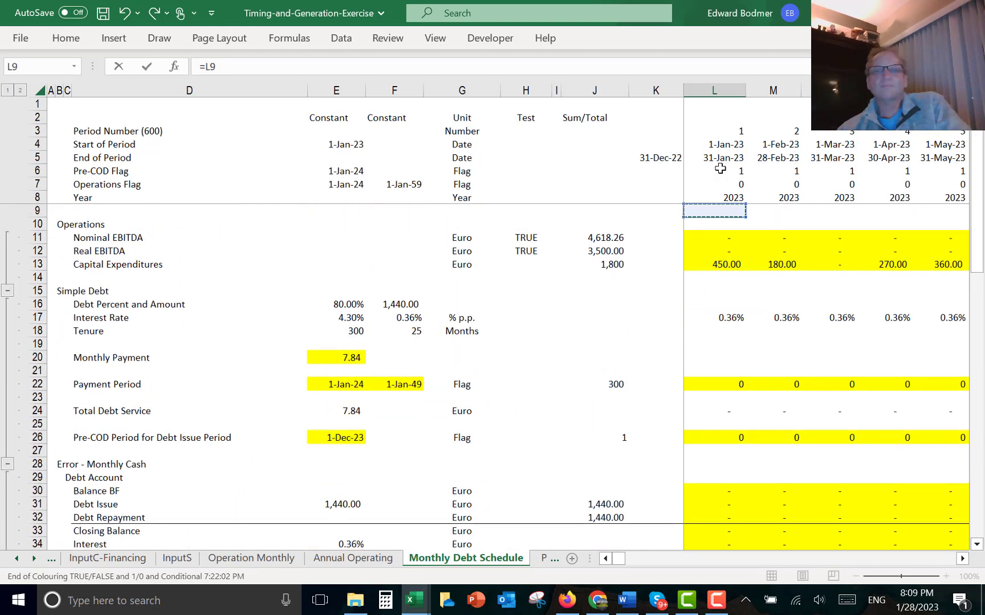
{"action": "key", "text": "Up"}
{"action": "key", "text": "Up"}
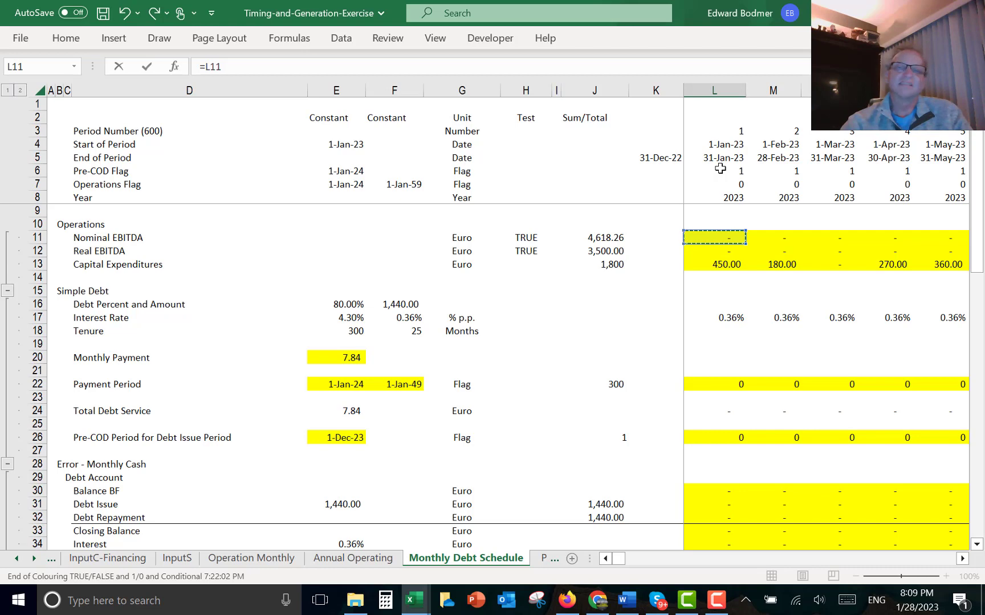
{"action": "key", "text": "Return"}
- Enter Debt Service in L73 as Debt Repayment plus Interest (=L32+L34), then fill the CFADS and Debt Service rows across all months
{"action": "type", "text": "="}
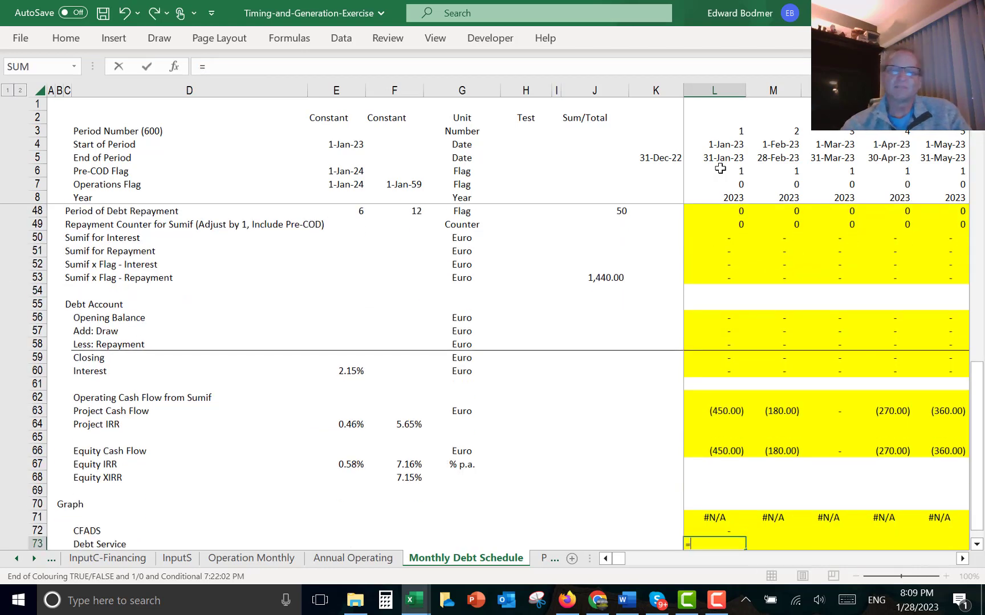
{"action": "key", "text": "Up"}
{"action": "key", "text": "Up"}
{"action": "key", "text": "Up"}
{"action": "key", "text": "Up"}
{"action": "key", "text": "Up"}
{"action": "key", "text": "Up"}
{"action": "key", "text": "Up"}
{"action": "key", "text": "Up"}
{"action": "key", "text": "Up"}
{"action": "key", "text": "Up"}
{"action": "key", "text": "Up"}
{"action": "key", "text": "Up"}
{"action": "key", "text": "Up"}
{"action": "key", "text": "Up"}
{"action": "key", "text": "Up"}
{"action": "key", "text": "Up"}
{"action": "key", "text": "Up"}
{"action": "key", "text": "Up"}
{"action": "key", "text": "Up"}
{"action": "key", "text": "Up"}
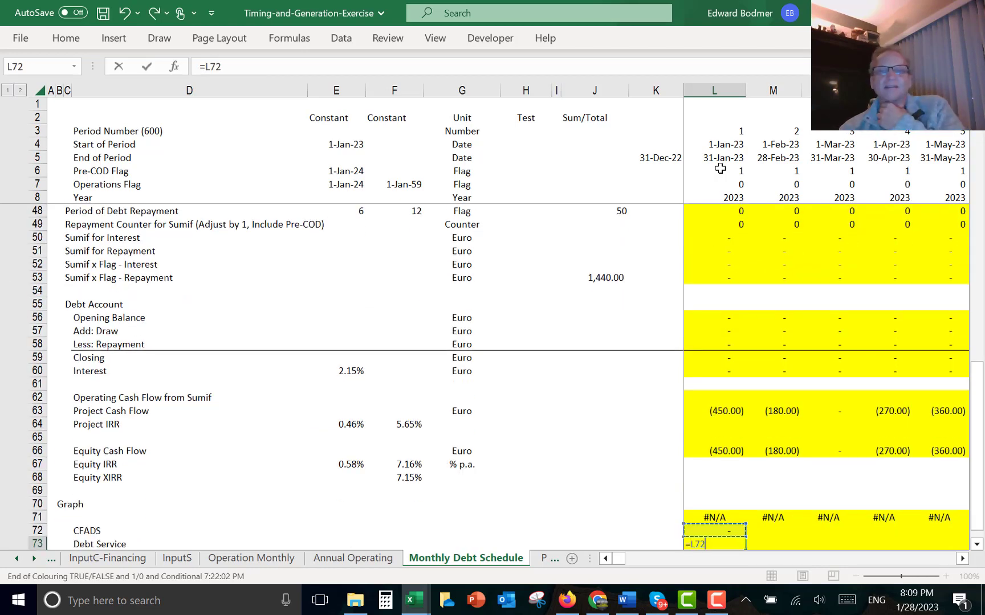
{"action": "key", "text": "Up"}
{"action": "key", "text": "Up"}
{"action": "key", "text": "Up"}
{"action": "key", "text": "Up"}
{"action": "key", "text": "Up"}
{"action": "key", "text": "Up"}
{"action": "key", "text": "Up"}
{"action": "key", "text": "Up"}
{"action": "key", "text": "Up"}
{"action": "key", "text": "Up"}
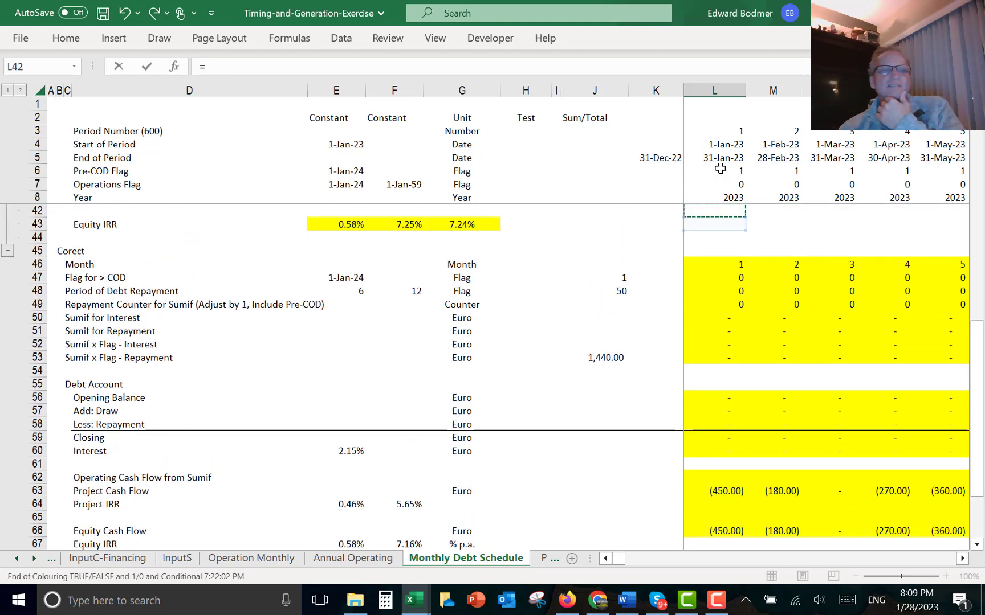
{"action": "key", "text": "Up"}
{"action": "key", "text": "Up"}
{"action": "key", "text": "Up"}
{"action": "key", "text": "Up"}
{"action": "key", "text": "Up"}
{"action": "key", "text": "Up"}
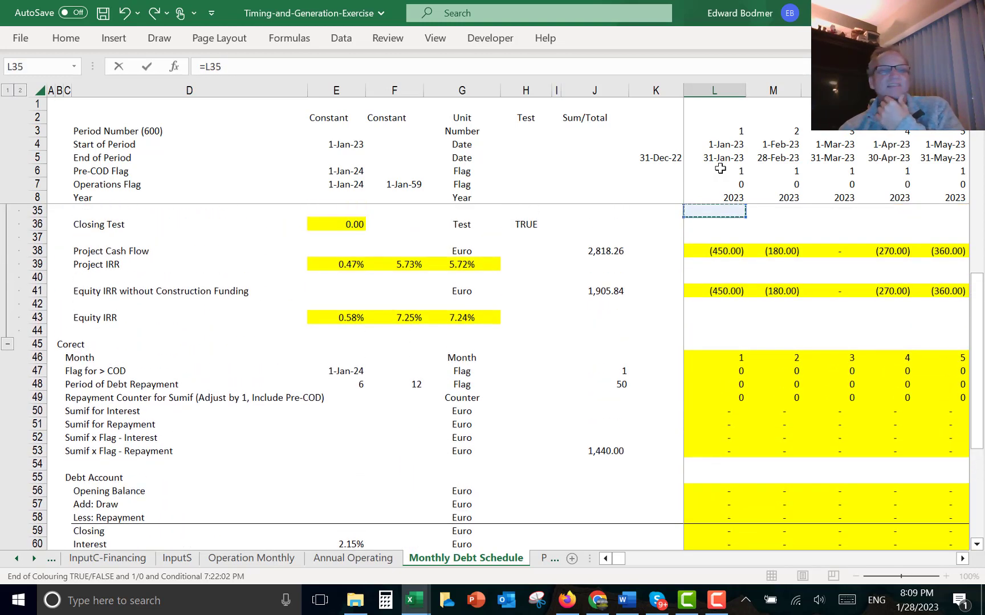
{"action": "key", "text": "Down"}
{"action": "key", "text": "Down"}
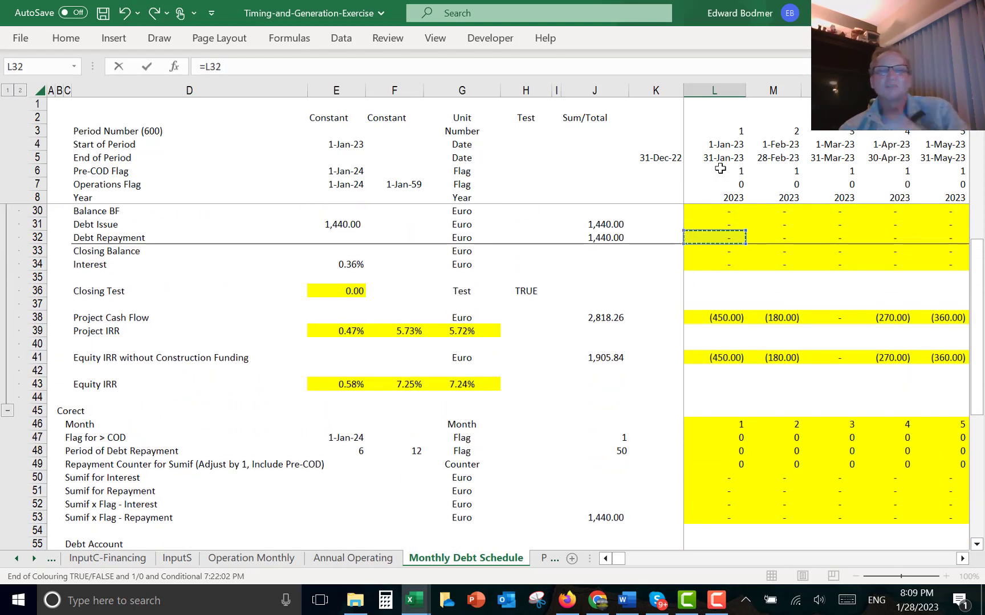
{"action": "type", "text": "+"}
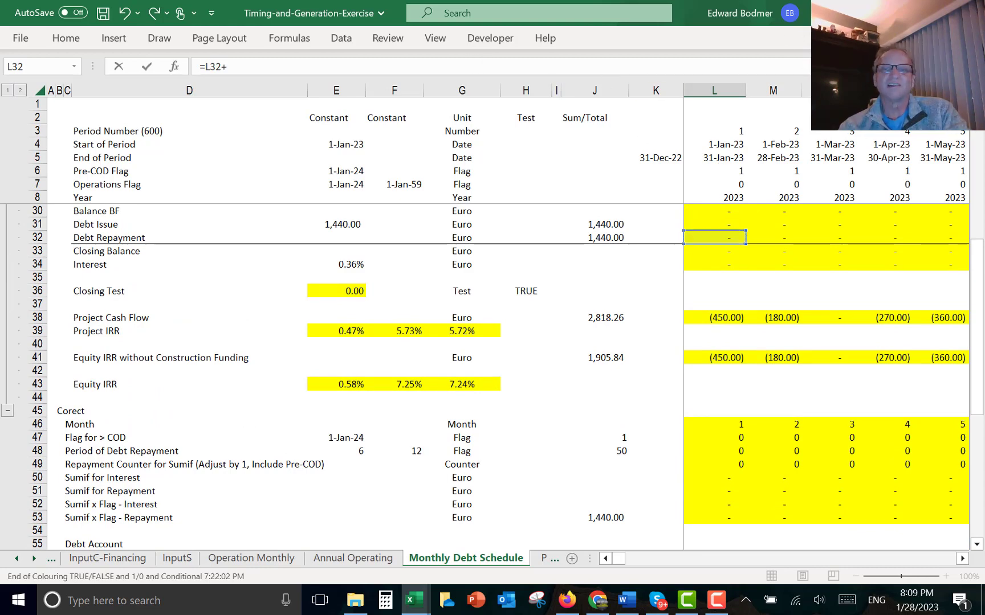
{"action": "left_click", "coordinate": [721, 265]}
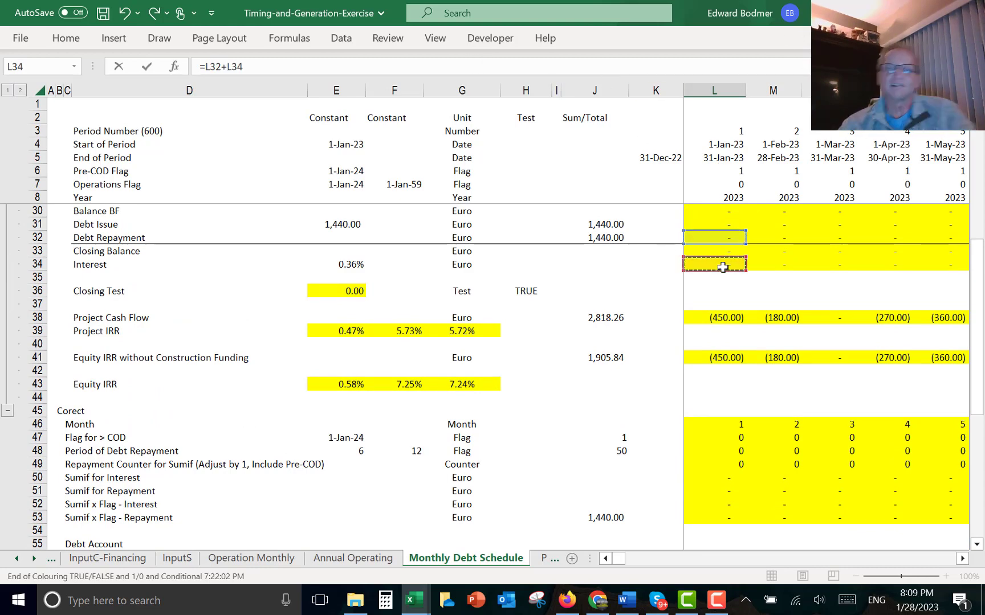
{"action": "key", "text": "Return"}
{"action": "key", "text": "Up"}
{"action": "key", "text": "Up"}
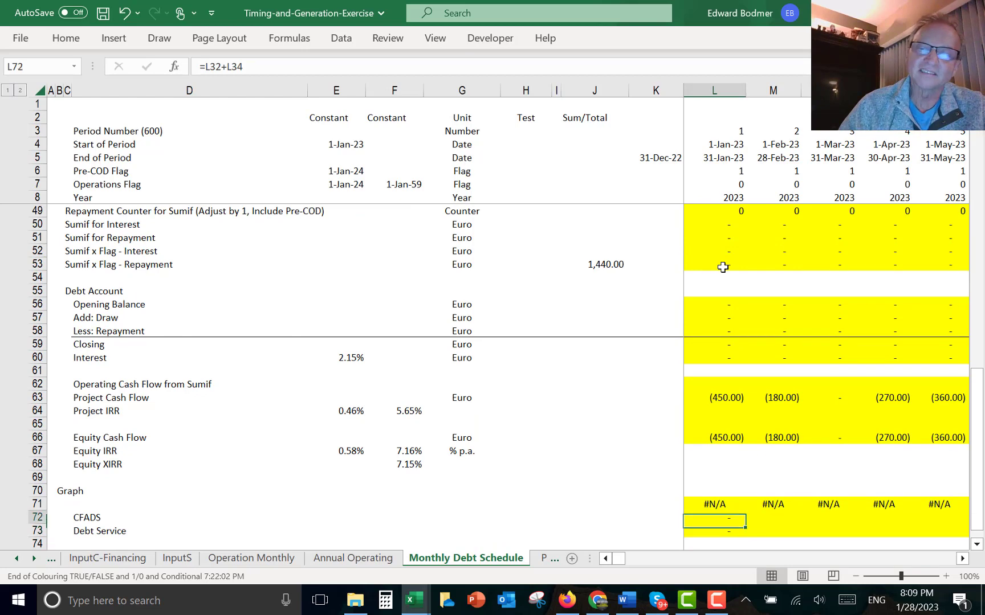
{"action": "key", "text": "shift+Down"}
{"action": "key", "text": "ctrl+shift+r"}
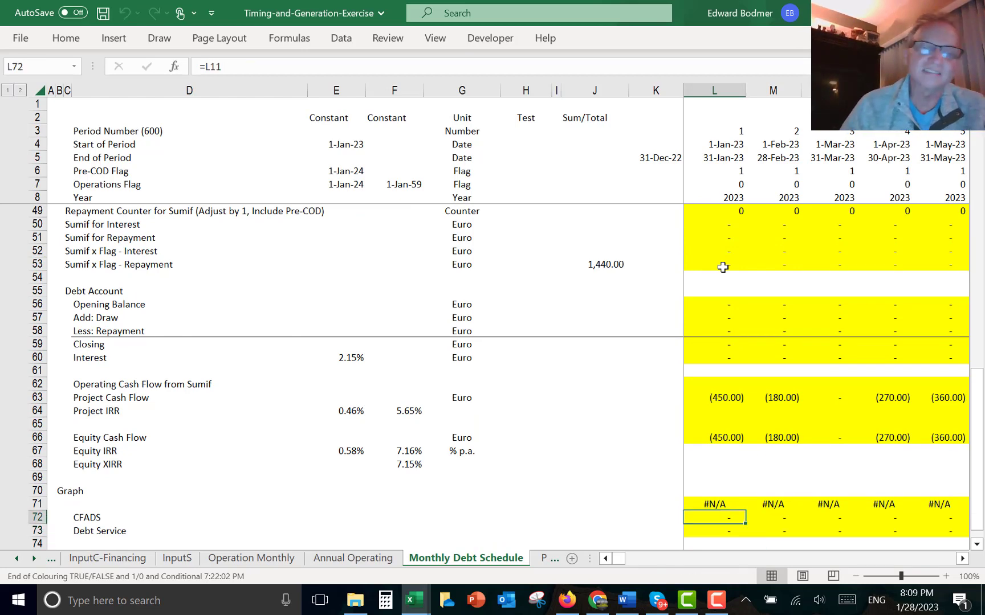
- Select graph rows 71–73 from the labels across all months, create a chart sheet from them, then delete that chart sheet
{"action": "key", "text": "Up"}
{"action": "key", "text": "Left"}
{"action": "key", "text": "Home"}
{"action": "key", "text": "Right"}
{"action": "key", "text": "Right"}
{"action": "key", "text": "Right"}
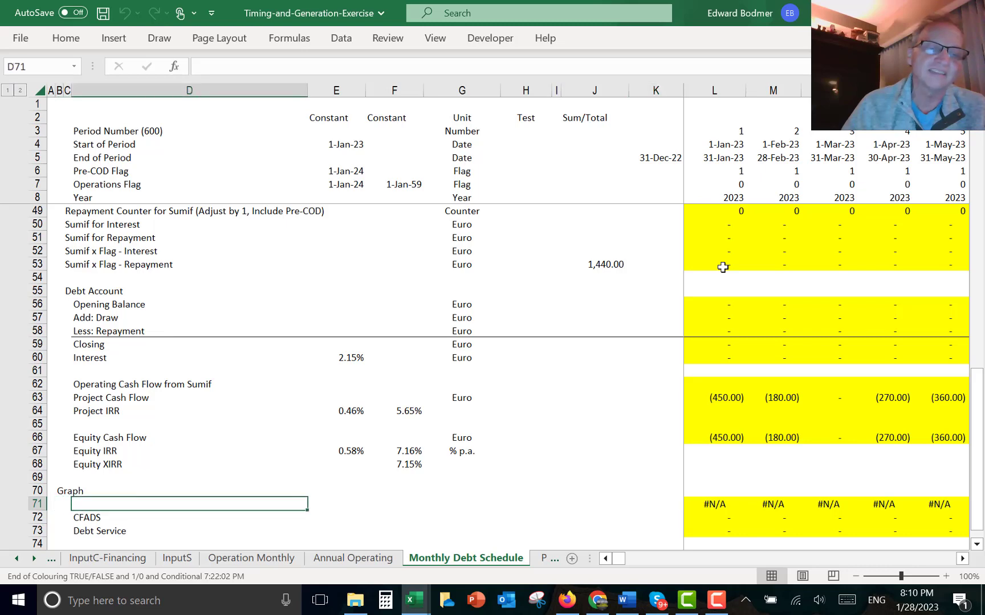
{"action": "key", "text": "shift+Down"}
{"action": "key", "text": "shift+Down"}
{"action": "key", "text": "ctrl+shift+Right"}
{"action": "key", "text": "ctrl+shift+Right"}
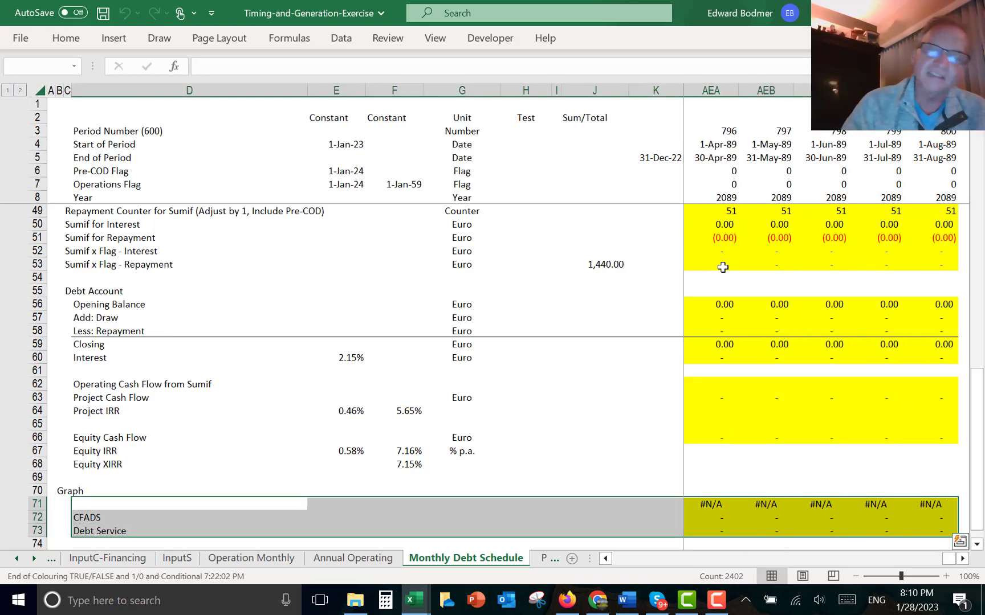
{"action": "key", "text": "F11"}
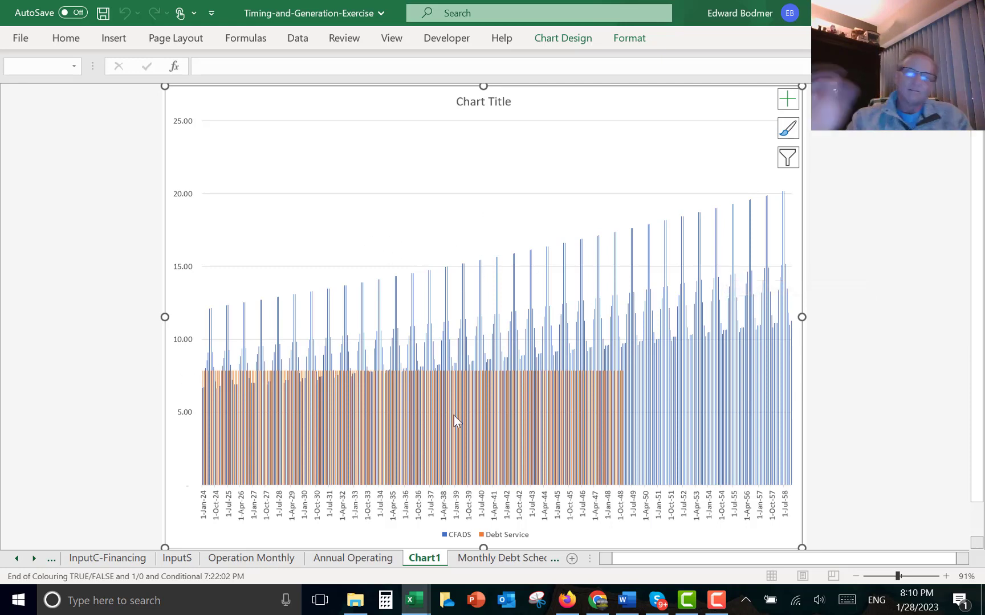
{"action": "mouse_move", "coordinate": [454, 420]}
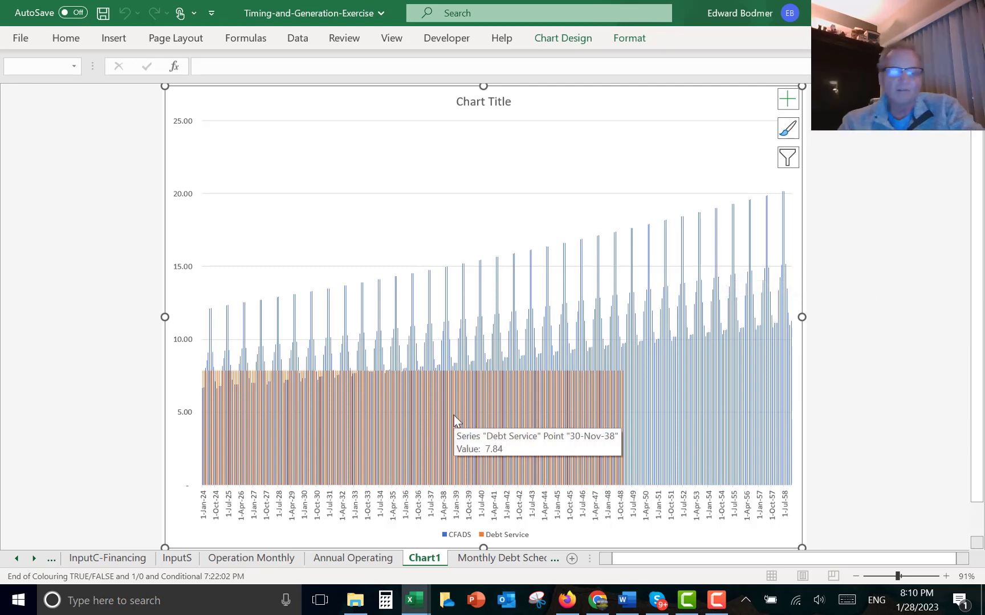
{"action": "key", "text": "alt+e"}
{"action": "key", "text": "l"}
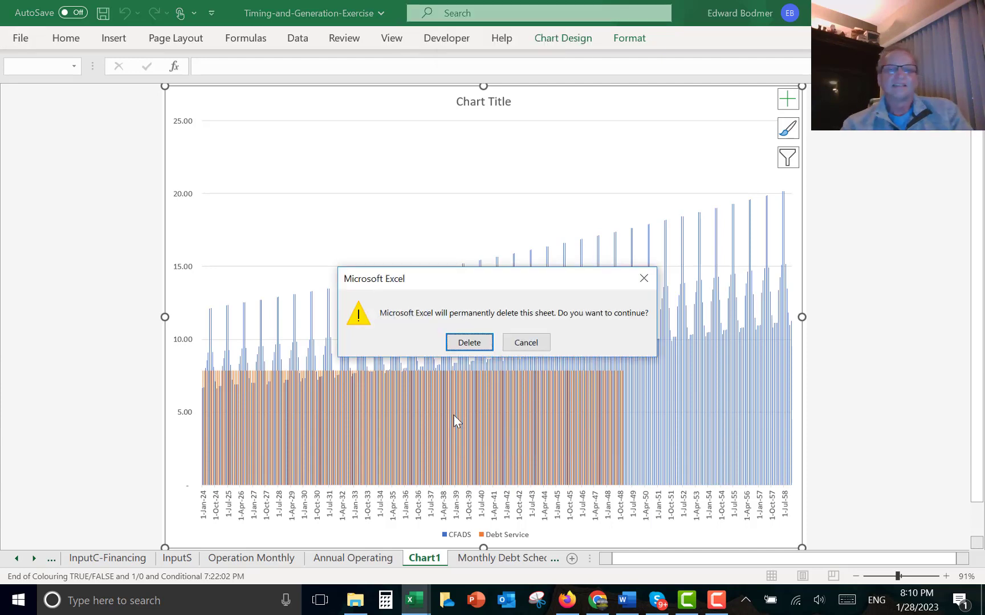
{"action": "key", "text": "Return"}
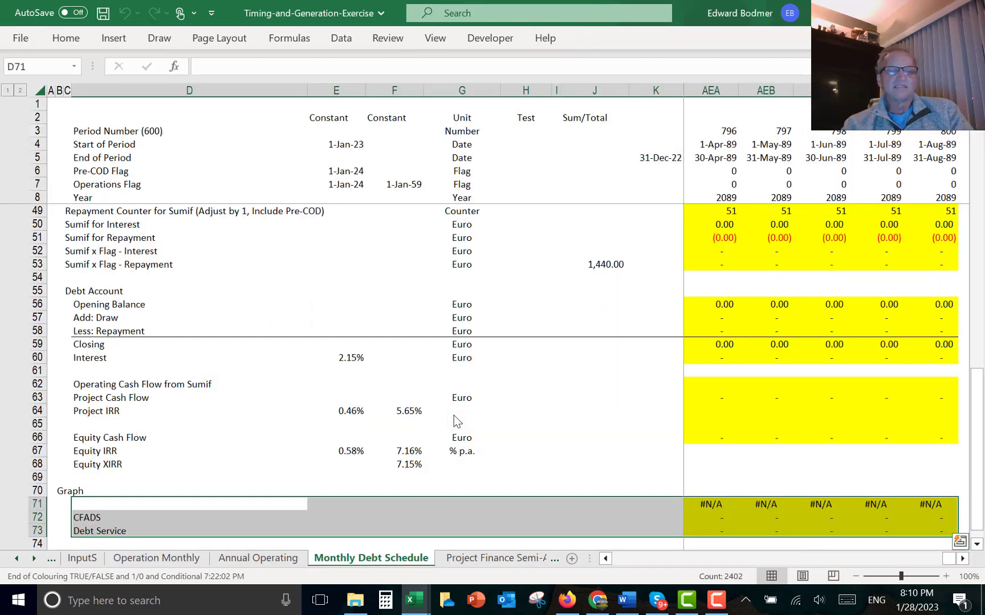
- Insert an embedded chart of CFADS and Debt Service, move it over the schedule area, and delete its chart title
{"action": "key", "text": "alt+F1"}
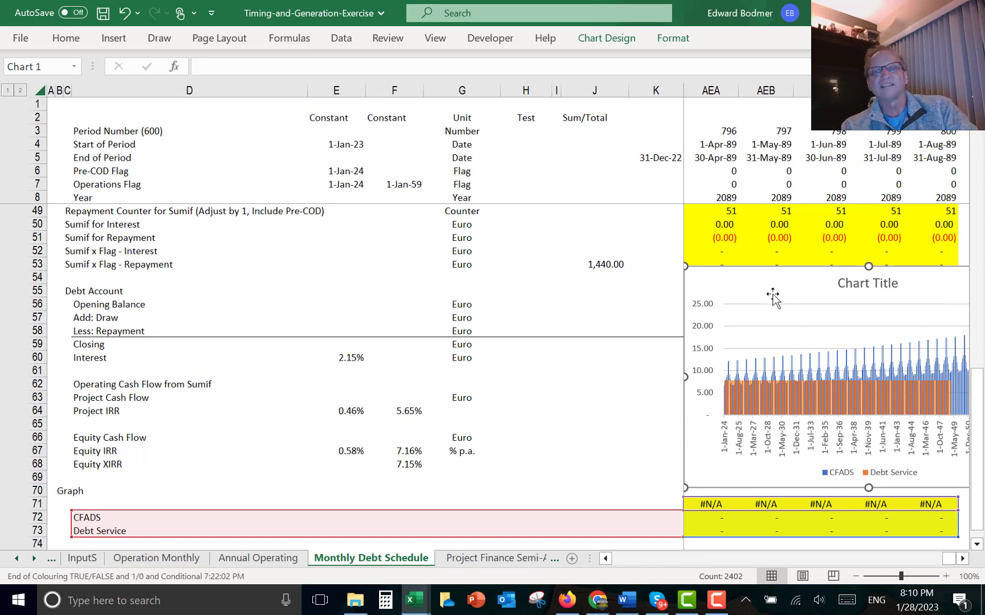
{"action": "left_click_drag", "start_coordinate": [774, 295], "coordinate": [322, 261]}
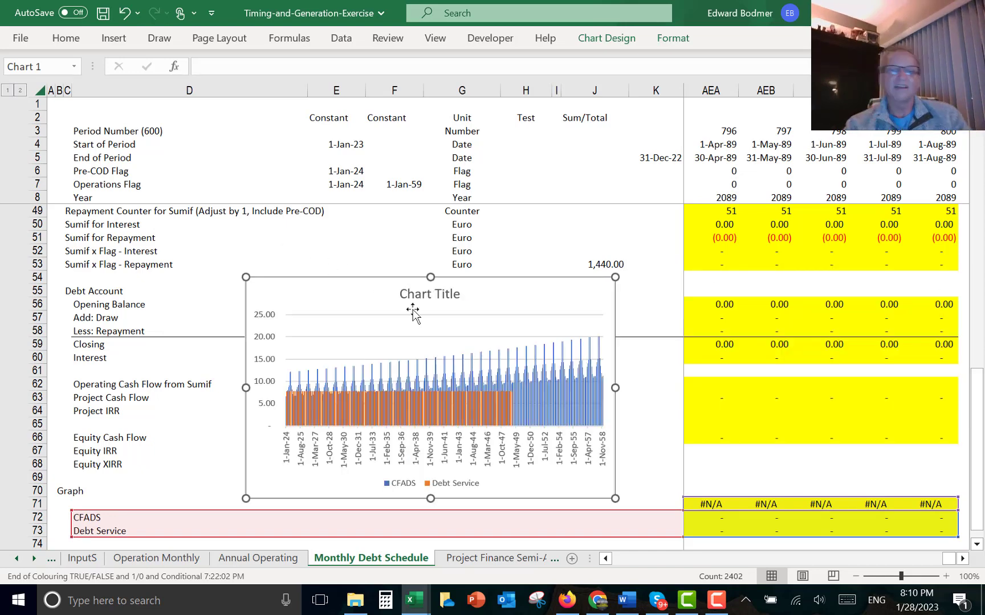
{"action": "left_click", "coordinate": [419, 292]}
{"action": "left_click", "coordinate": [419, 292]}
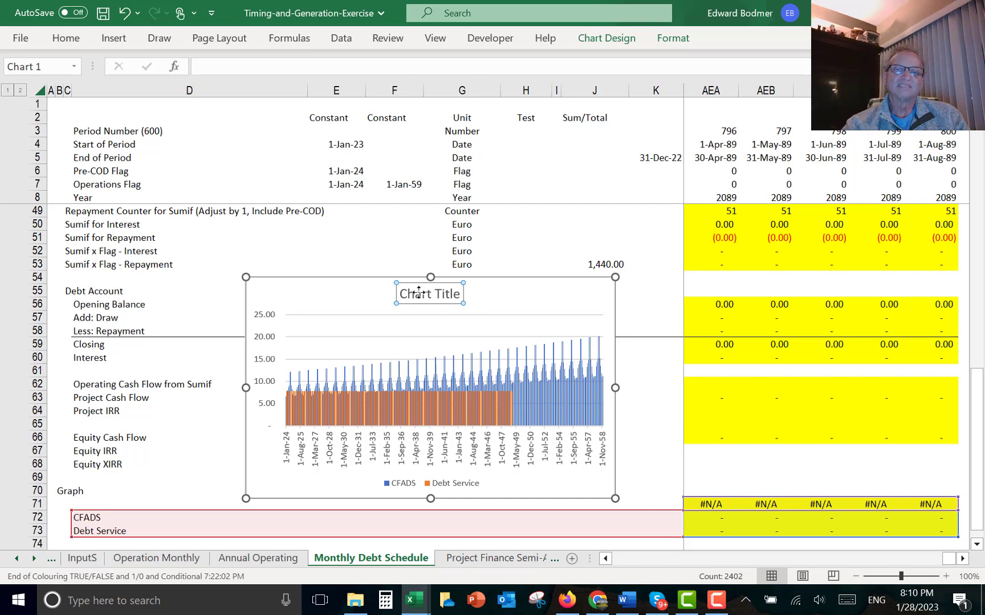
{"action": "key", "text": "Delete"}
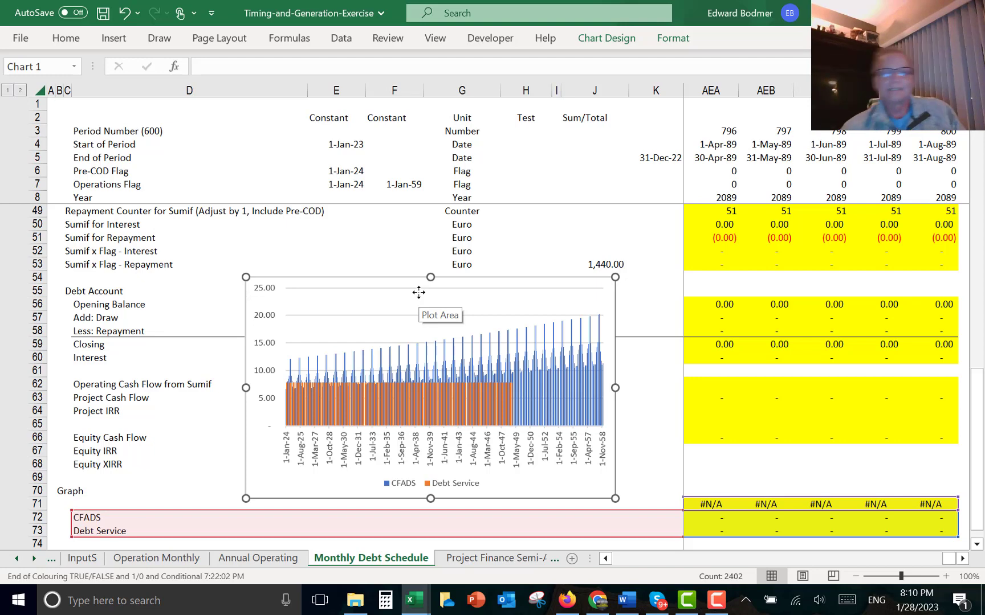
- Open the Project Finance Semi-Annual sheet and select cell M7
{"action": "left_click", "coordinate": [472, 563]}
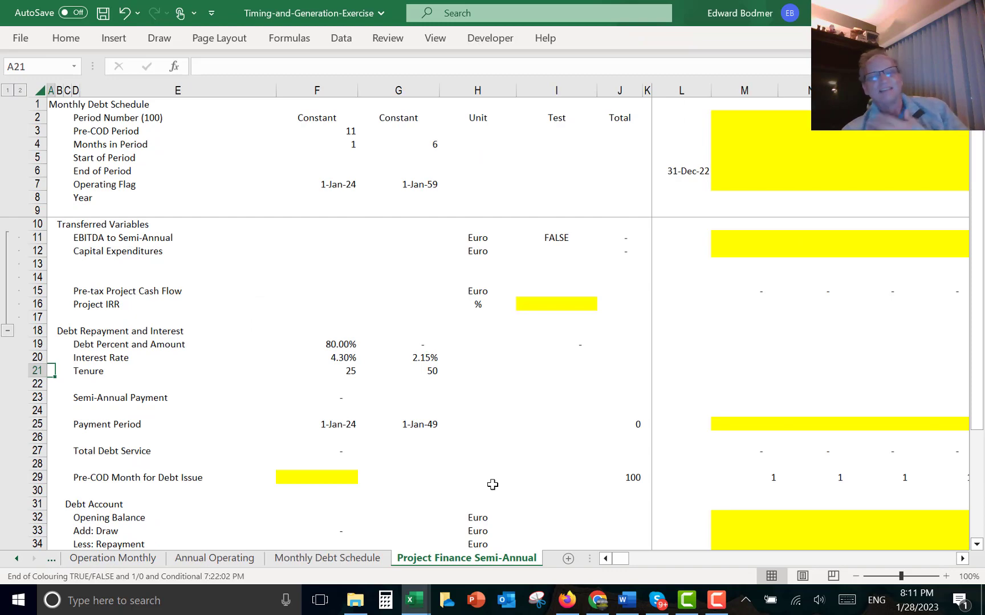
{"action": "left_click", "coordinate": [738, 181]}
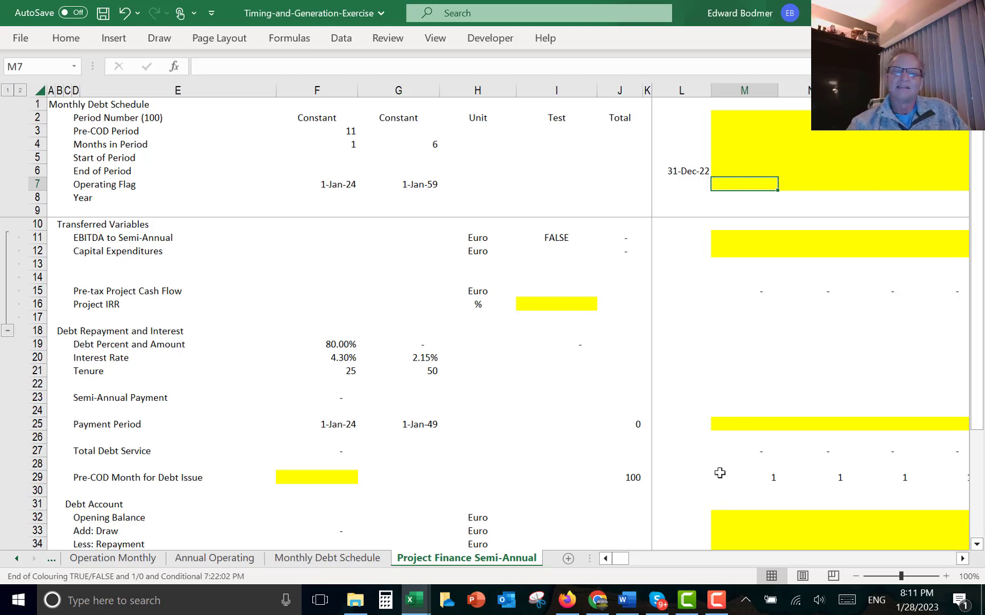
{"action": "mouse_move", "coordinate": [716, 605]}
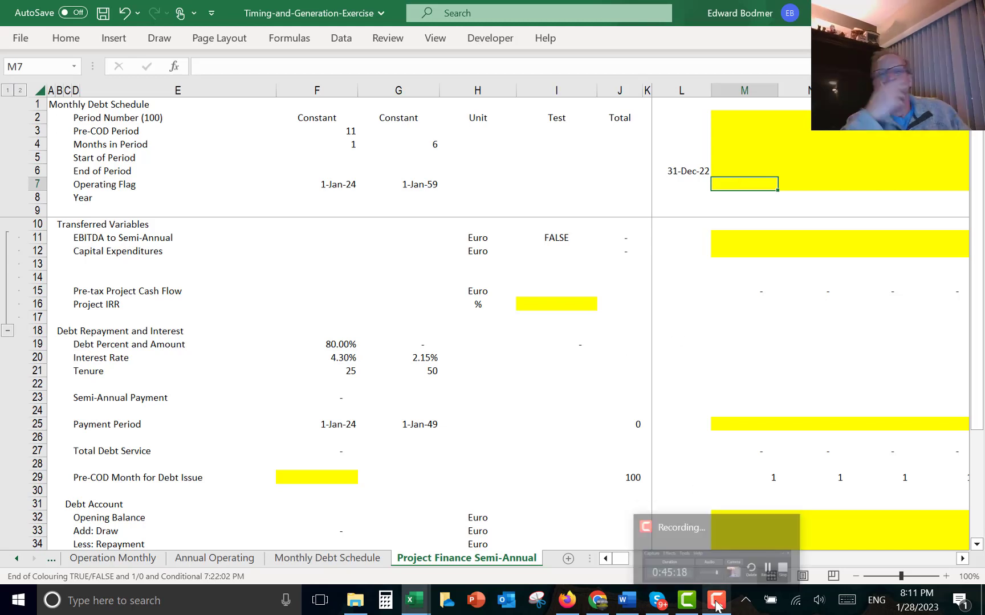
{"action": "left_click", "coordinate": [736, 562]}
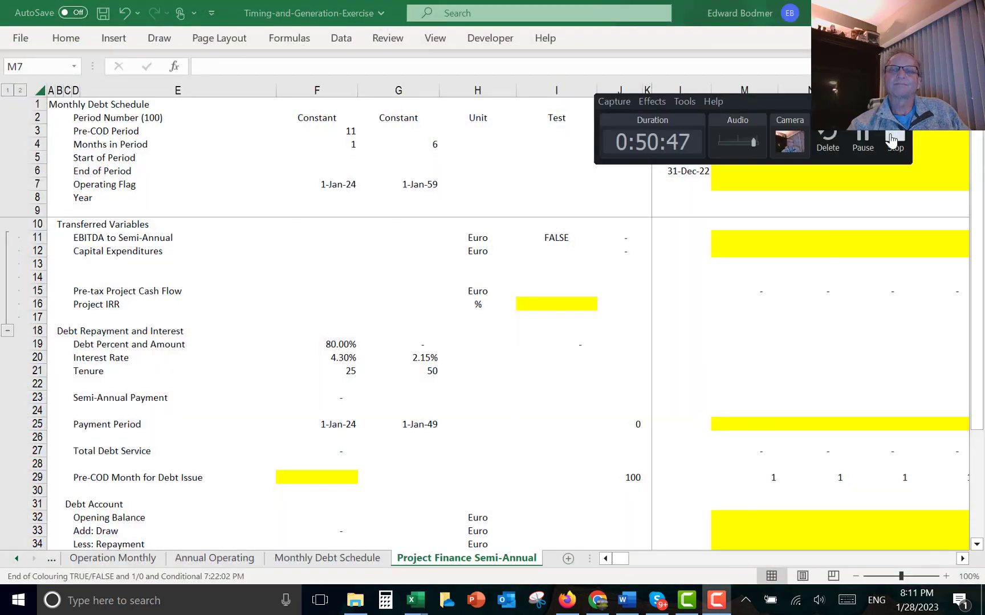